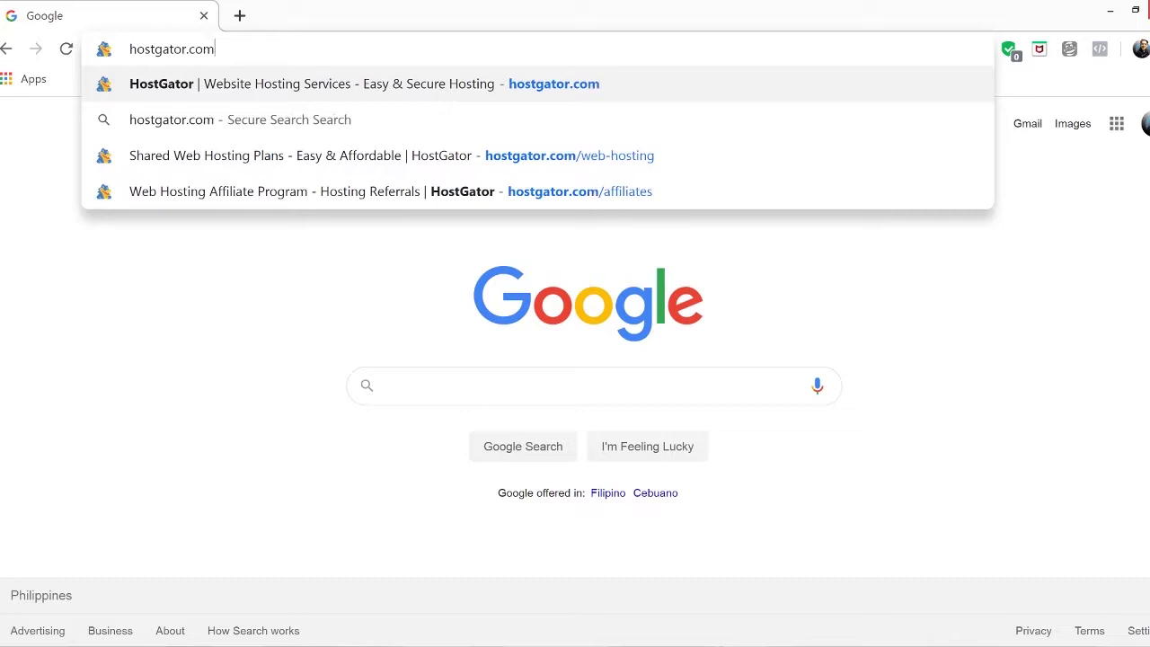
# Go to hostgator.com's Web Hosting plans and start checkout for the Hatchling plan
pyautogui.press('Return')
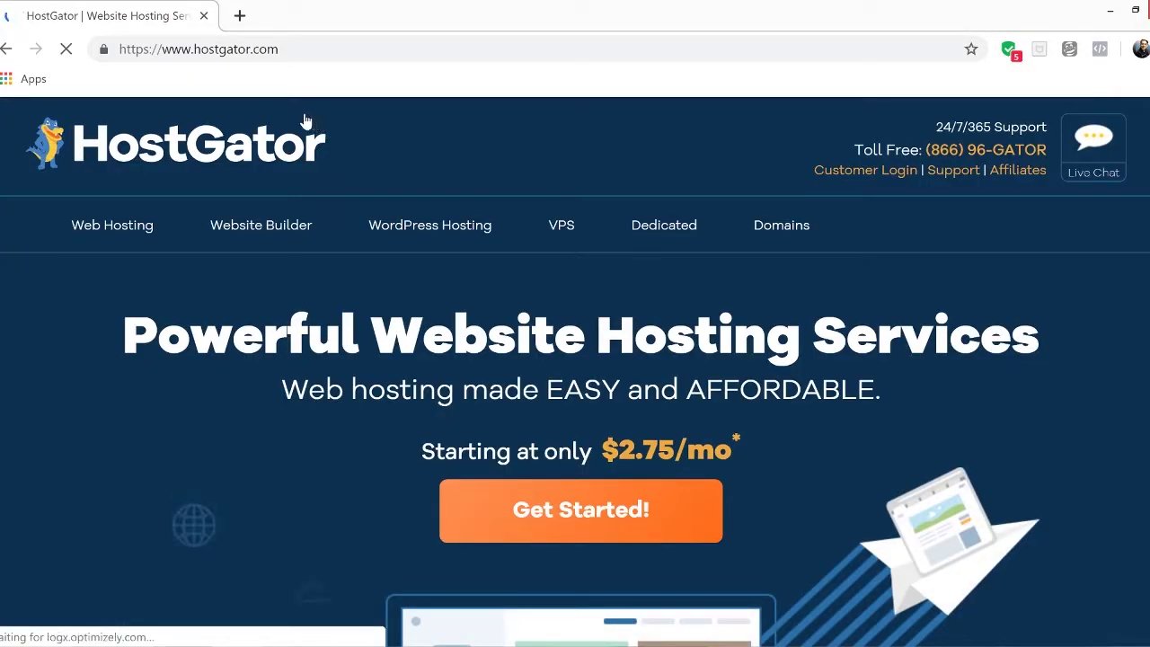
pyautogui.click(107, 223)
pyautogui.scroll(-4, 589, 370)
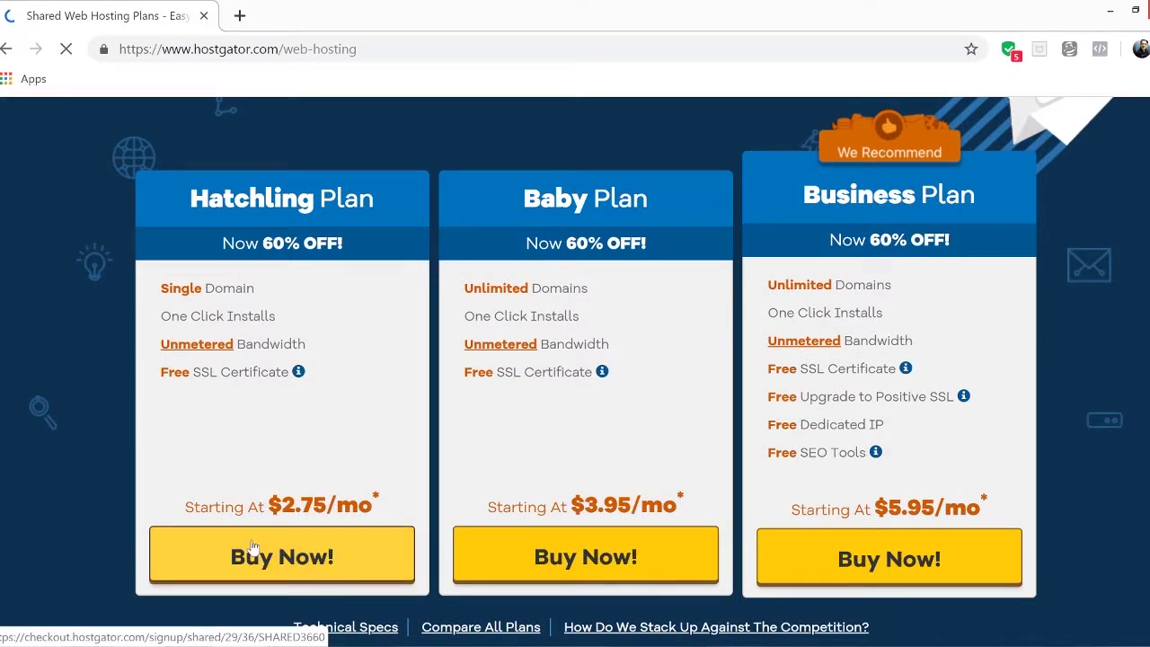
pyautogui.click(253, 550)
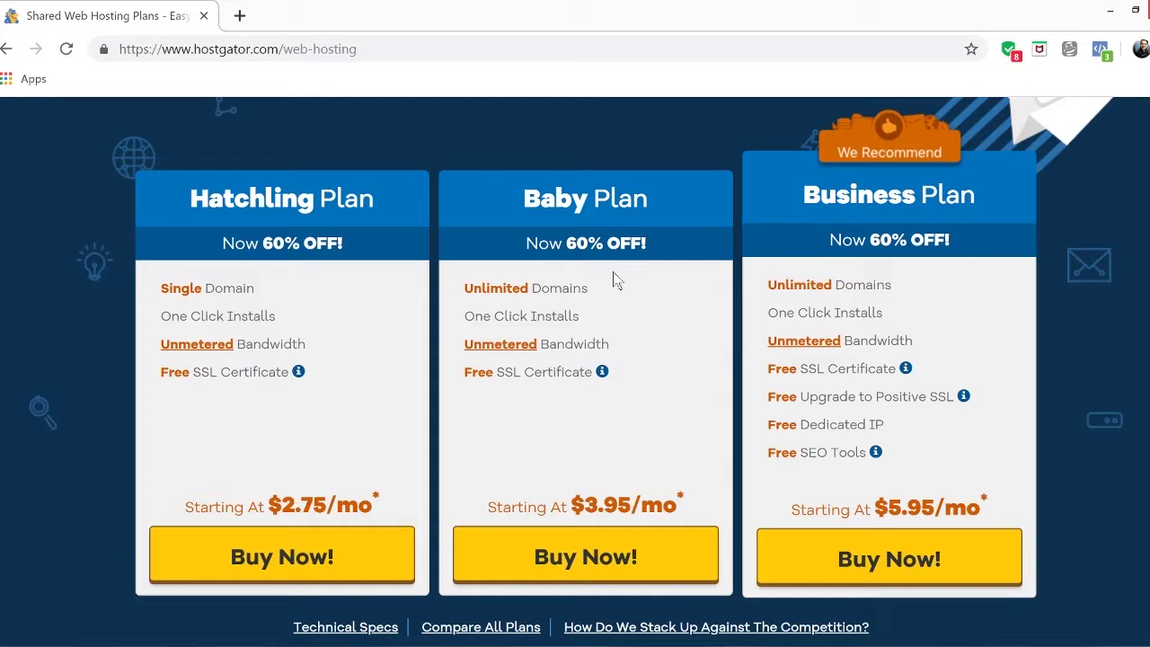
pyautogui.hotkey('alt', 'Left')
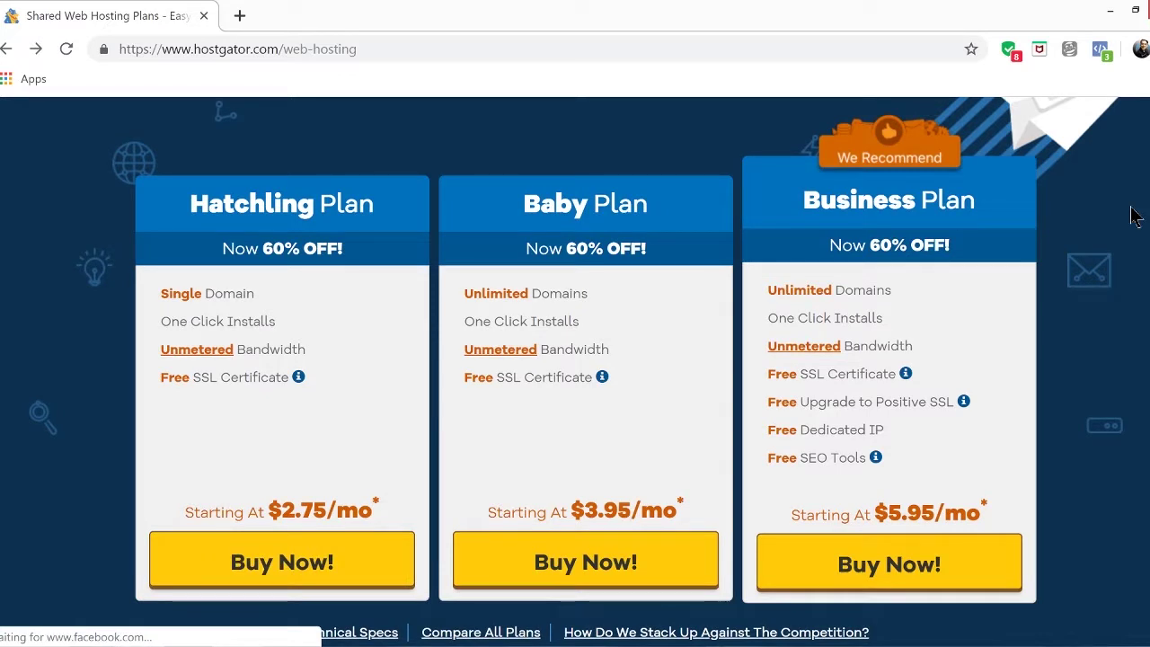
pyautogui.click(234, 552)
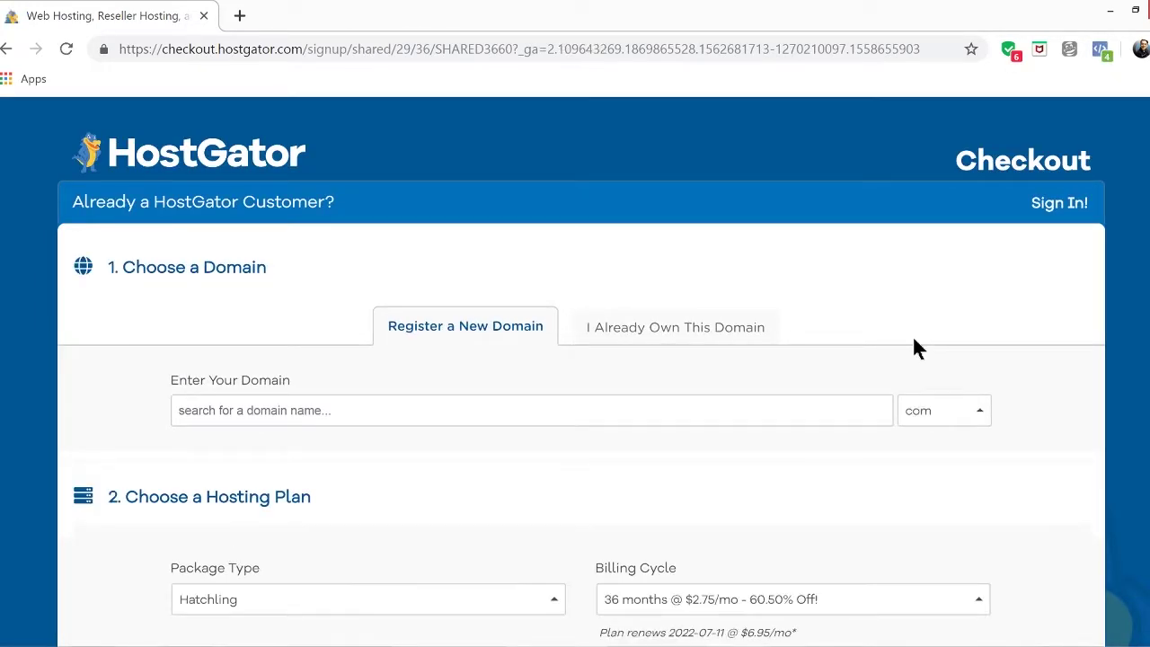
# Search for the domain juantamad.com in Enter Your Domain
pyautogui.click(669, 415)
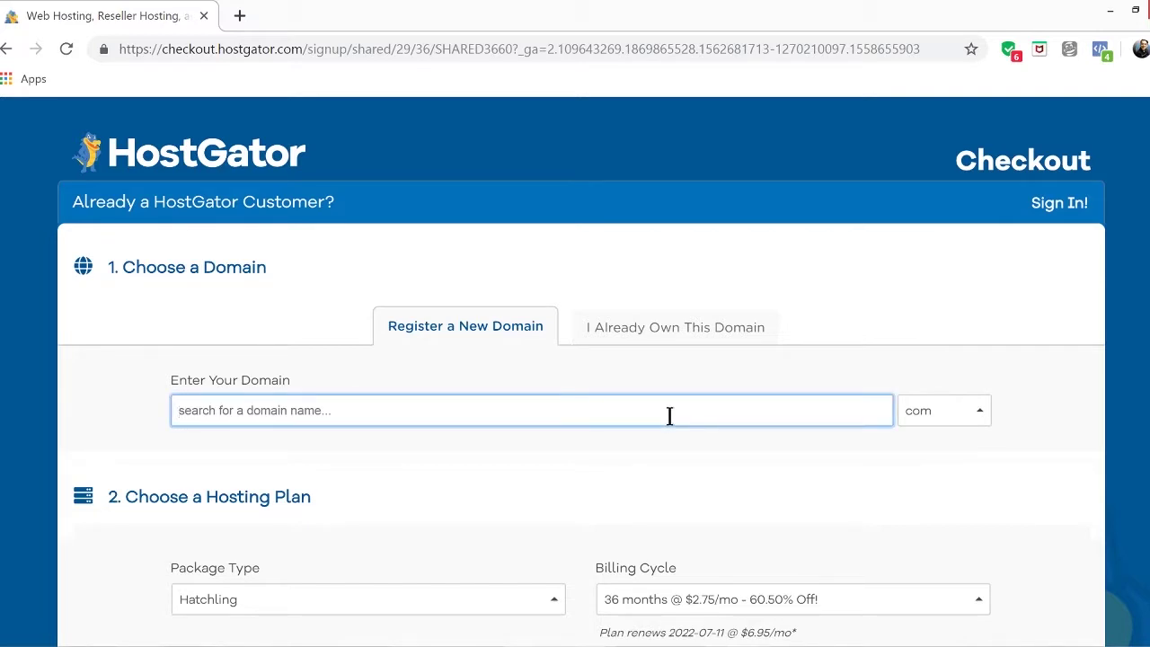
pyautogui.write('juan')
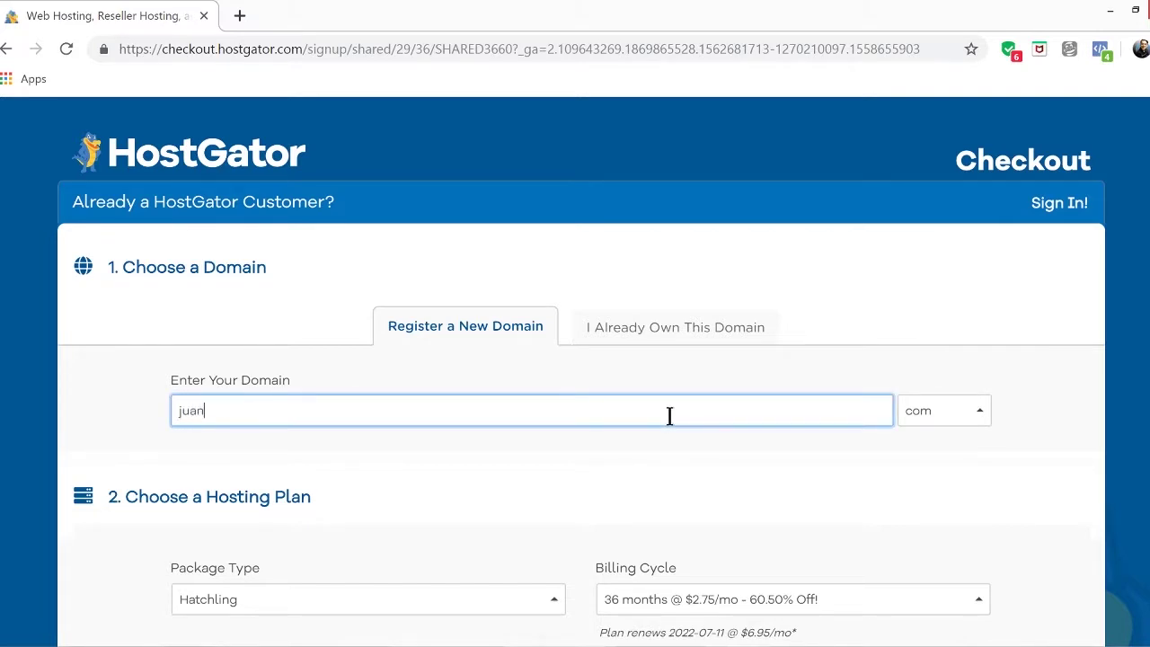
pyautogui.write('tamad')
pyautogui.press('Tab')
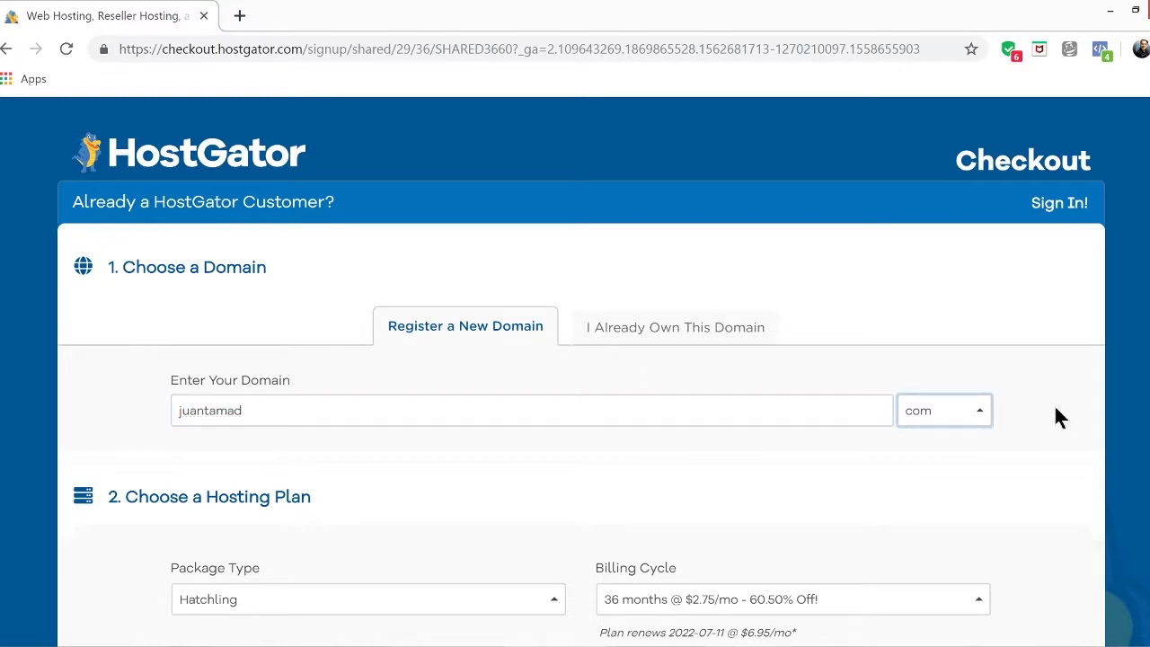
pyautogui.press('Return')
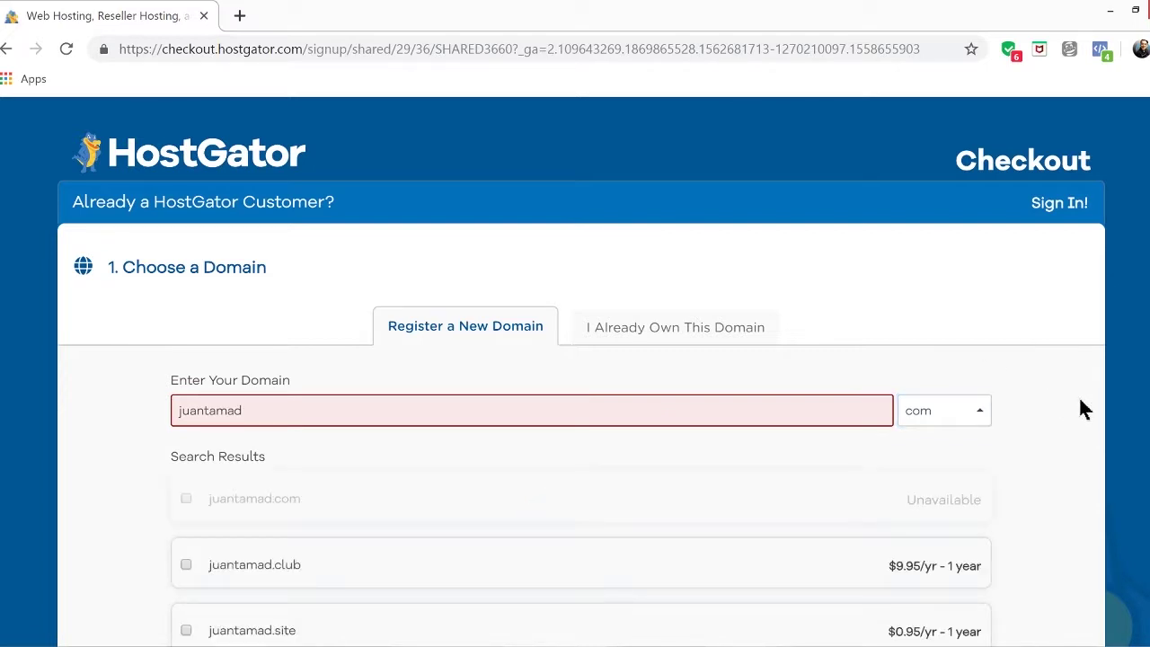
pyautogui.scroll(-2, 1081, 402)
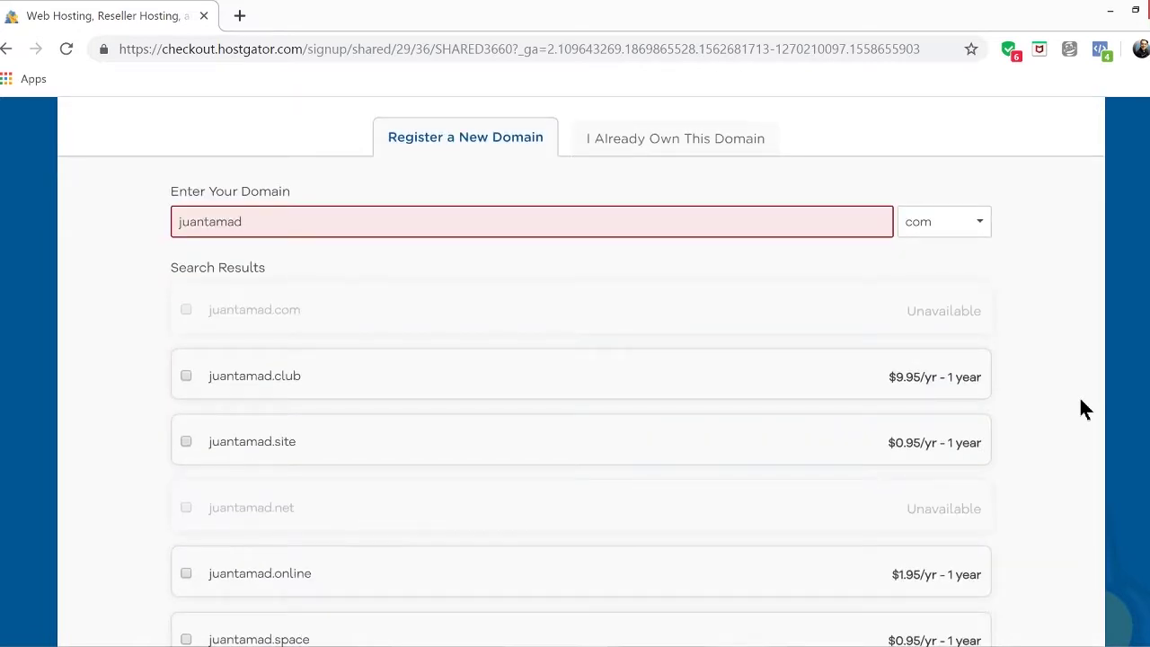
pyautogui.scroll(1, 1081, 402)
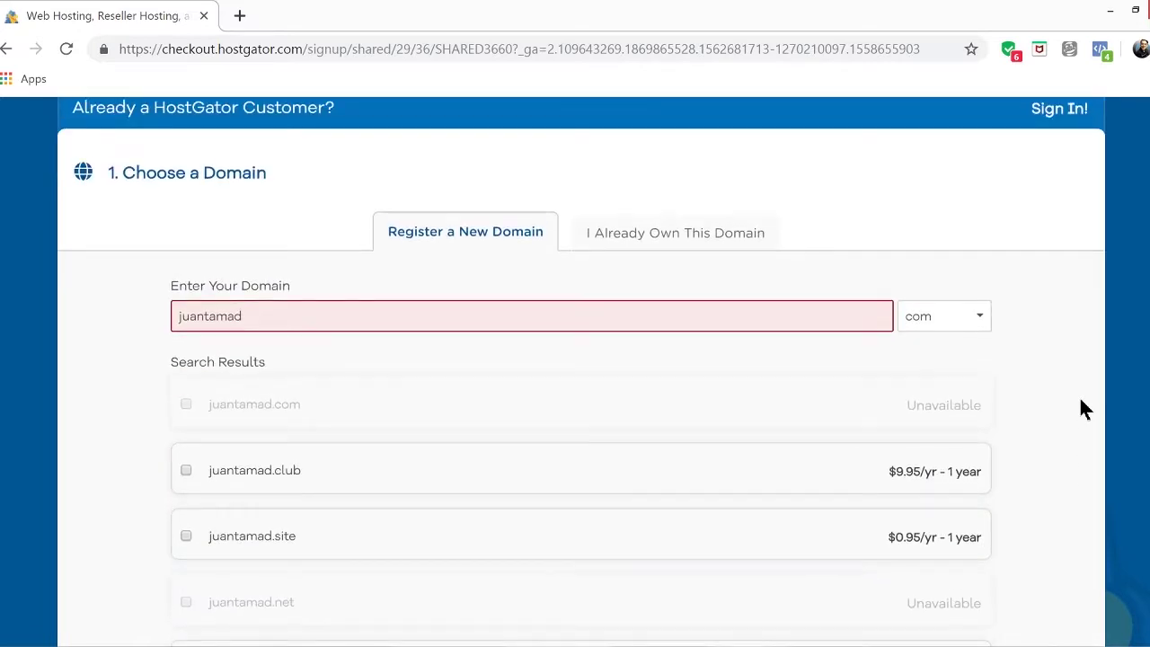
# Change the domain to juanwebsite, keep the .com extension and search again
pyautogui.click(276, 315)
pyautogui.press('BackSpace')
pyautogui.press('BackSpace')
pyautogui.press('BackSpace')
pyautogui.press('BackSpace')
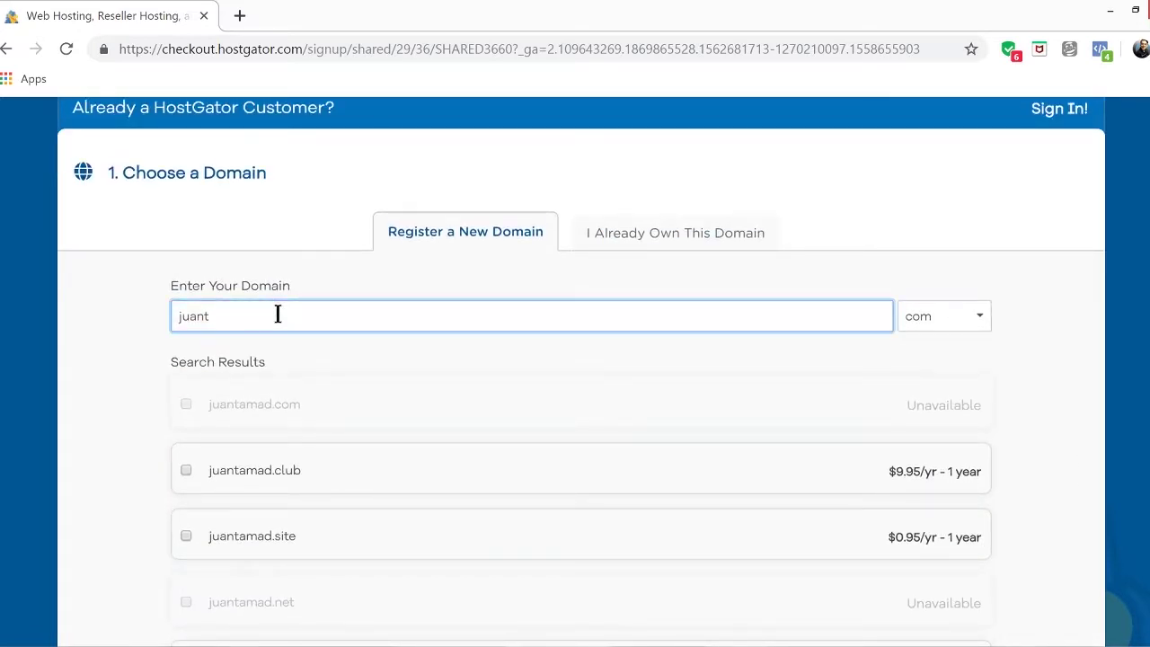
pyautogui.write('website')
pyautogui.doubleClick(239, 318)
pyautogui.click(1020, 343)
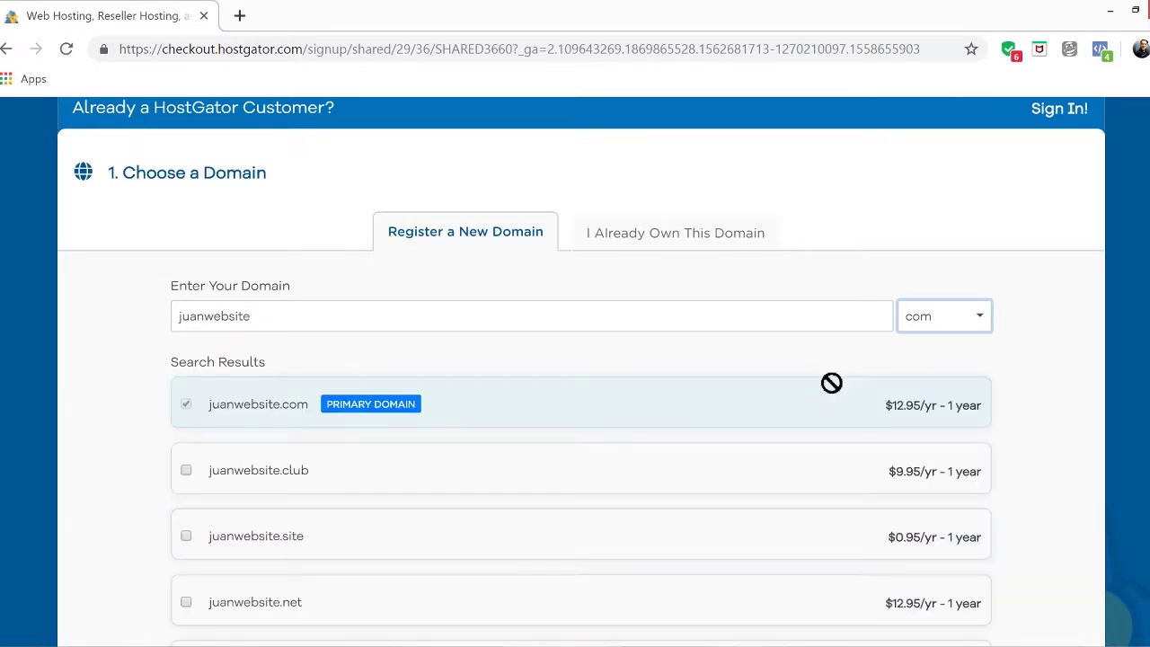
pyautogui.click(981, 317)
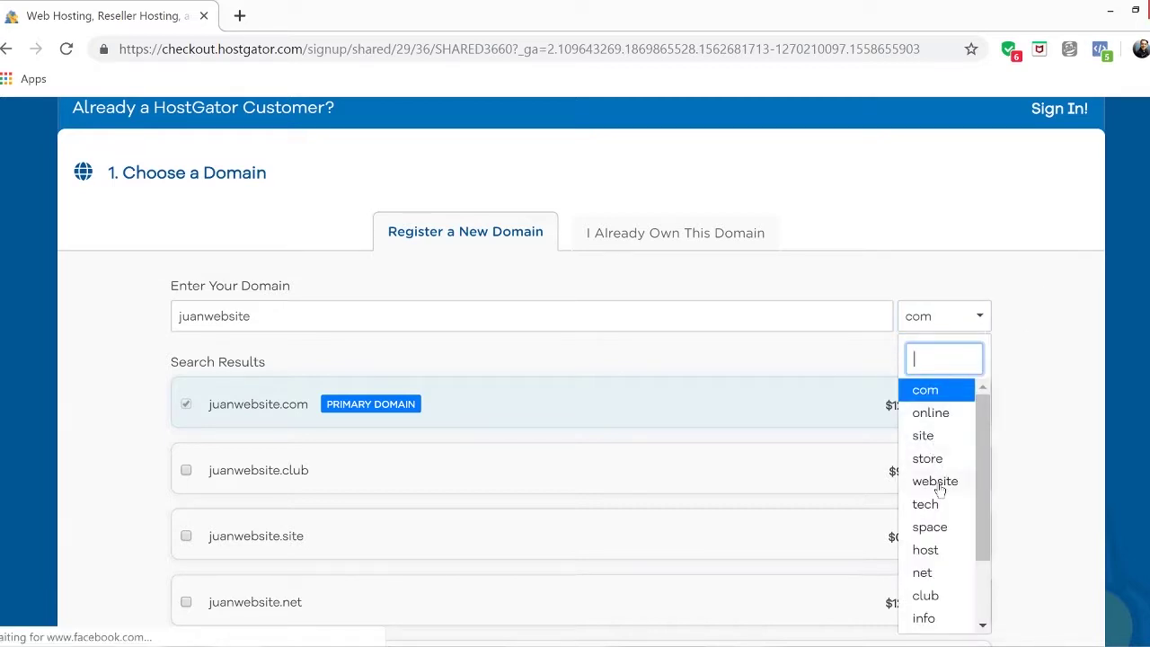
pyautogui.click(929, 392)
pyautogui.click(1042, 348)
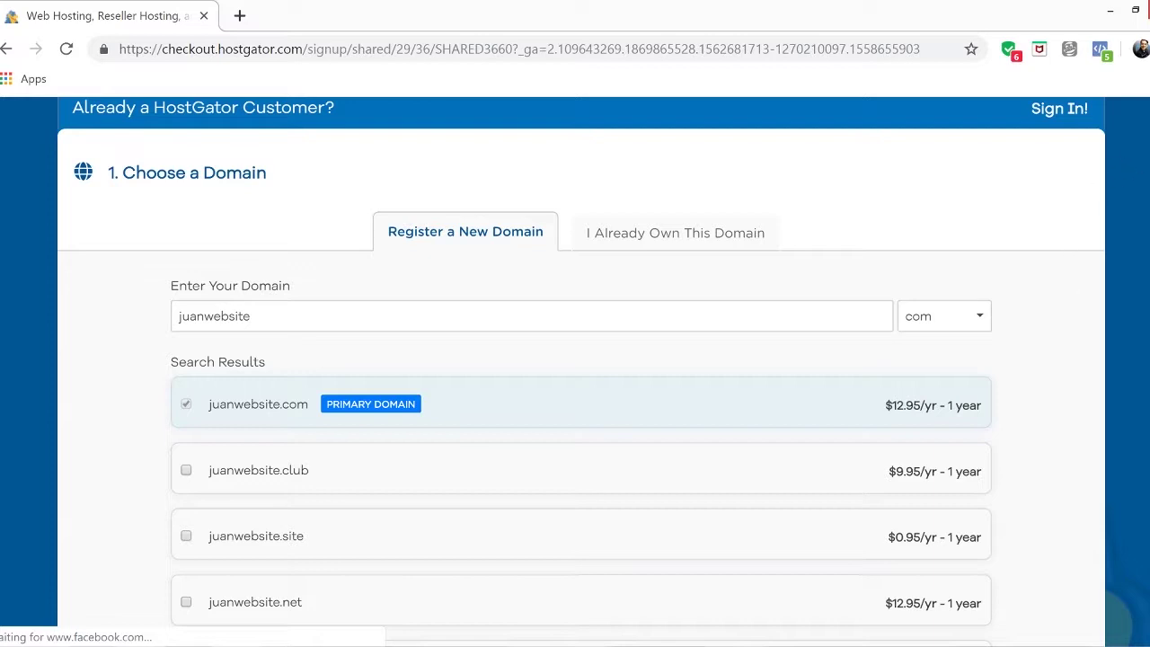
pyautogui.scroll(-5, 581, 368)
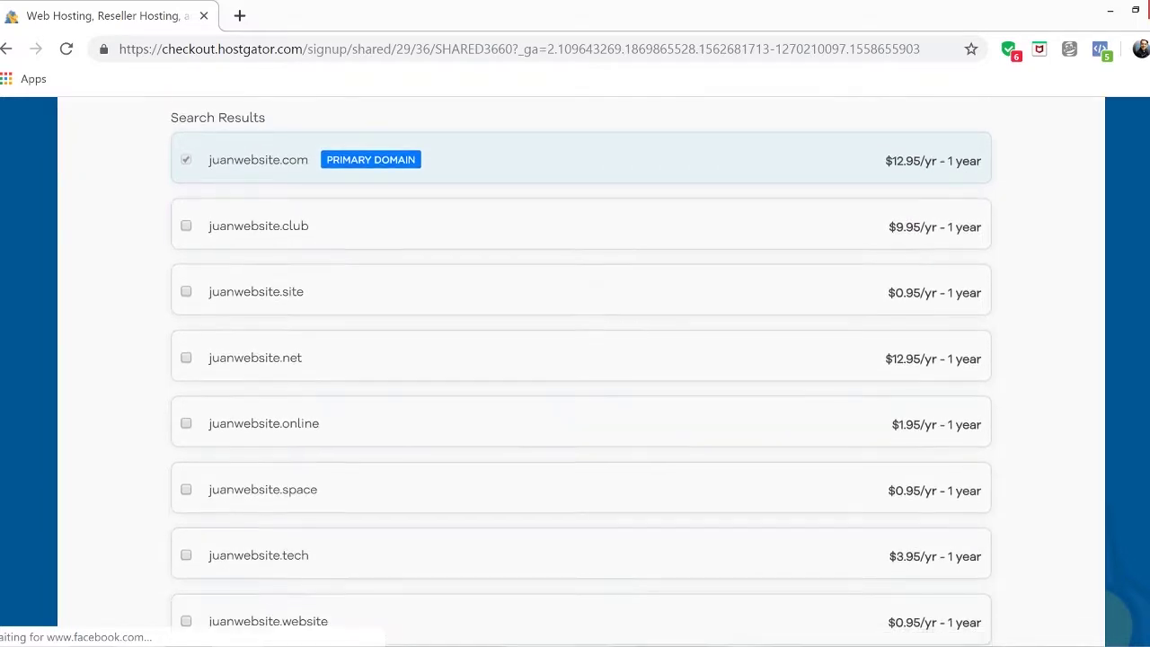
pyautogui.scroll(-6, 581, 359)
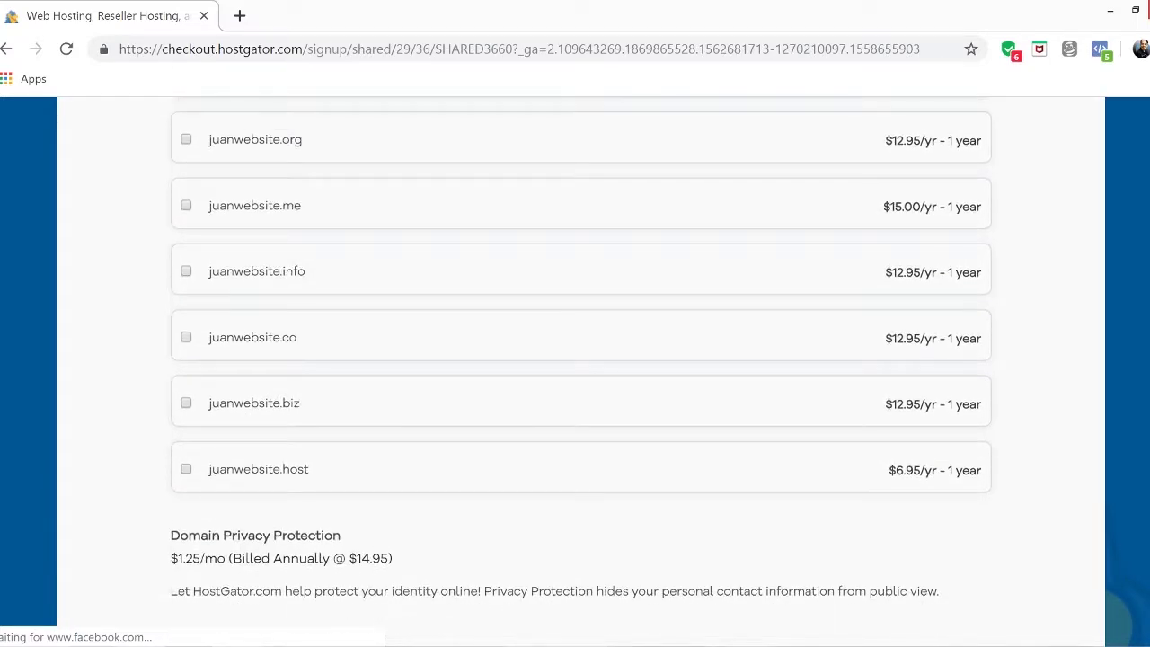
# Untick juanwebsite.com under Add Domain Privacy to, declining the $14.95/yr protection
pyautogui.scroll(-1, 839, 197)
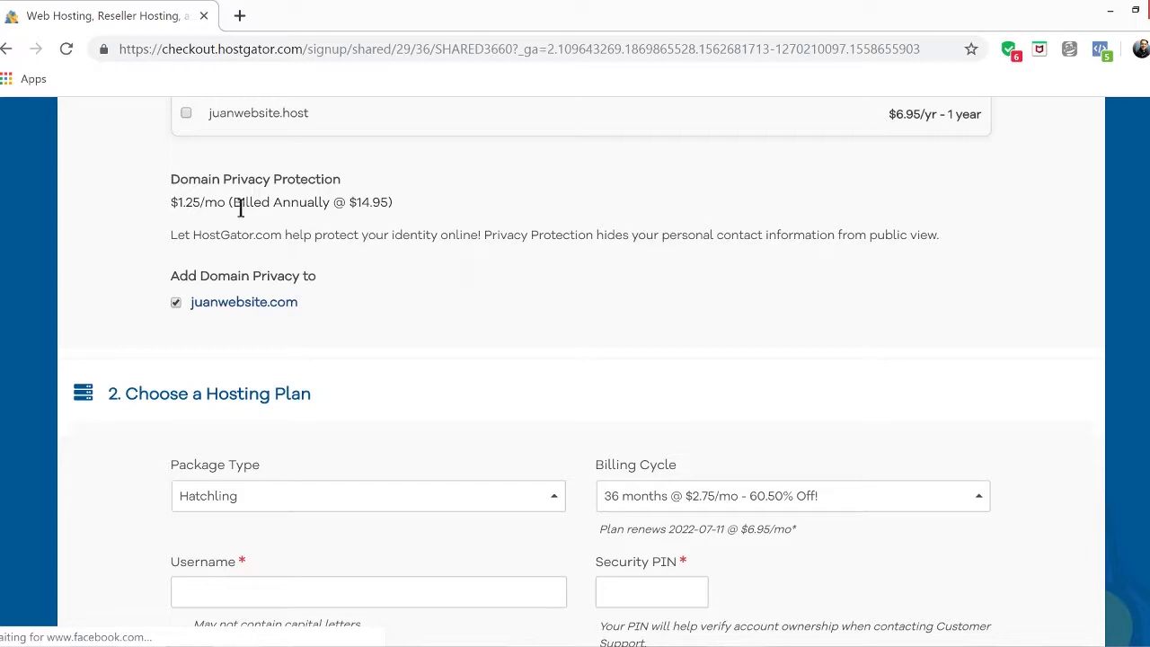
pyautogui.click(176, 303)
pyautogui.click(176, 303)
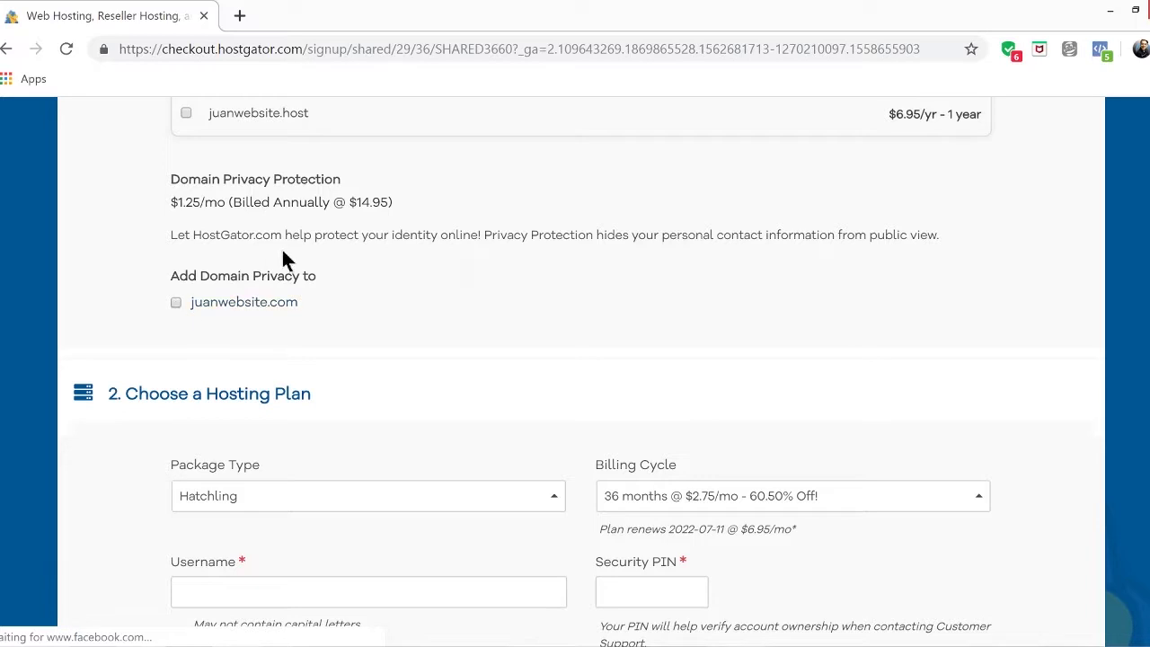
pyautogui.scroll(2, 462, 317)
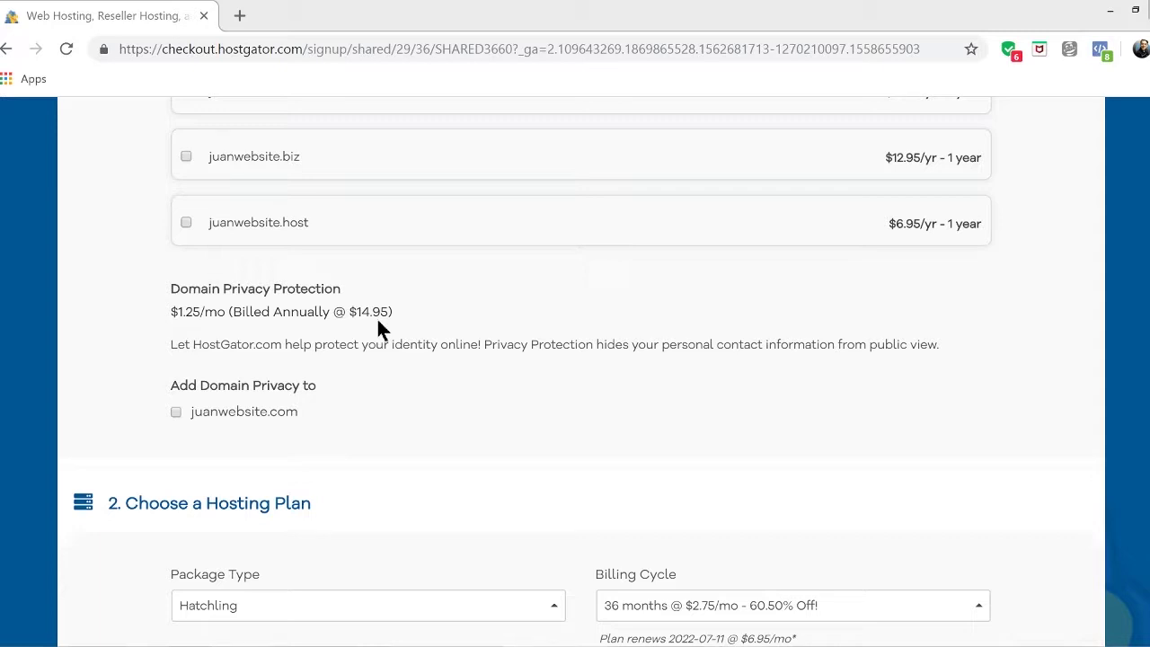
pyautogui.scroll(-3, 368, 306)
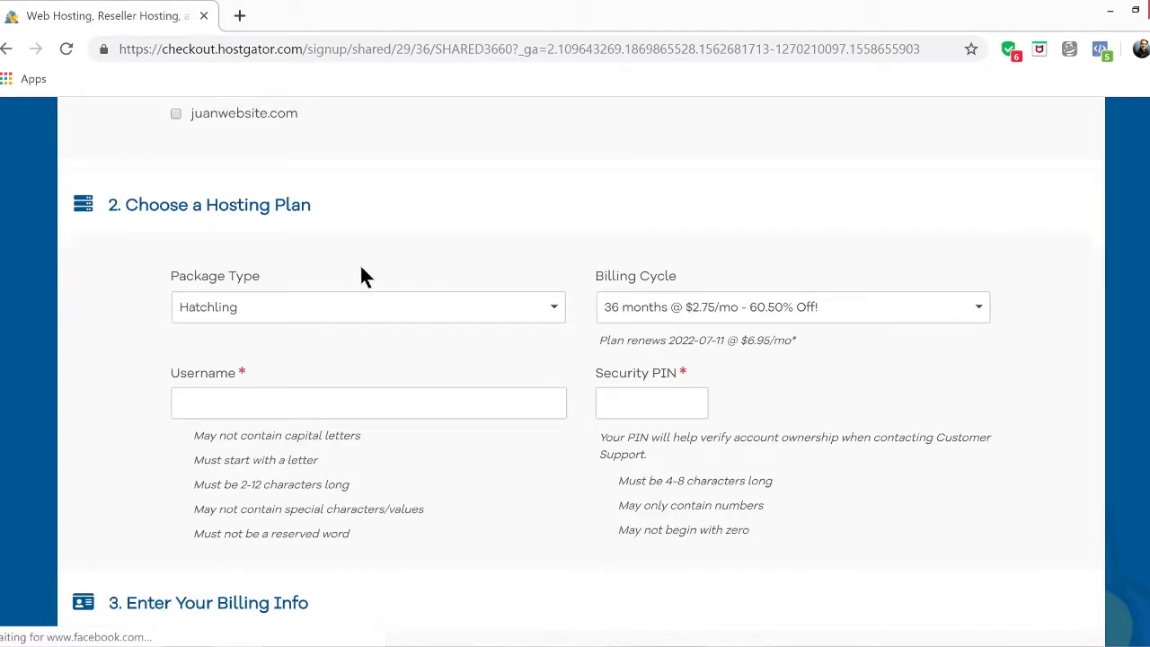
# Keep the Hatchling package and set the billing cycle to 1 month @ $10.95/mo
pyautogui.click(383, 310)
pyautogui.click(380, 311)
pyautogui.click(733, 317)
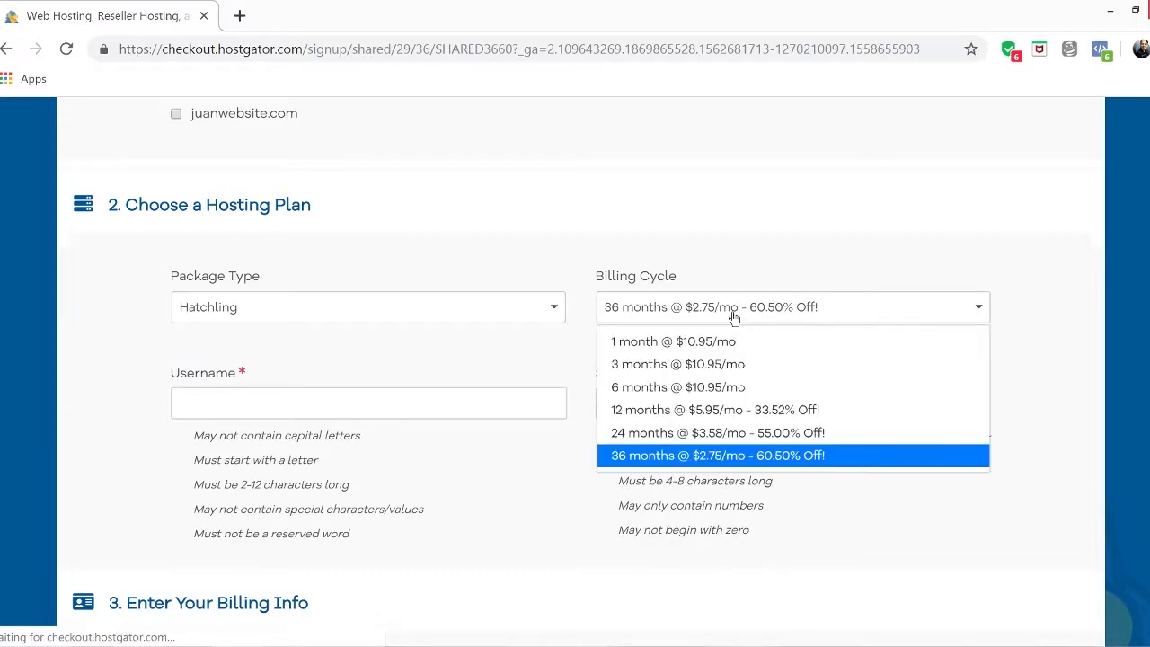
pyautogui.click(659, 346)
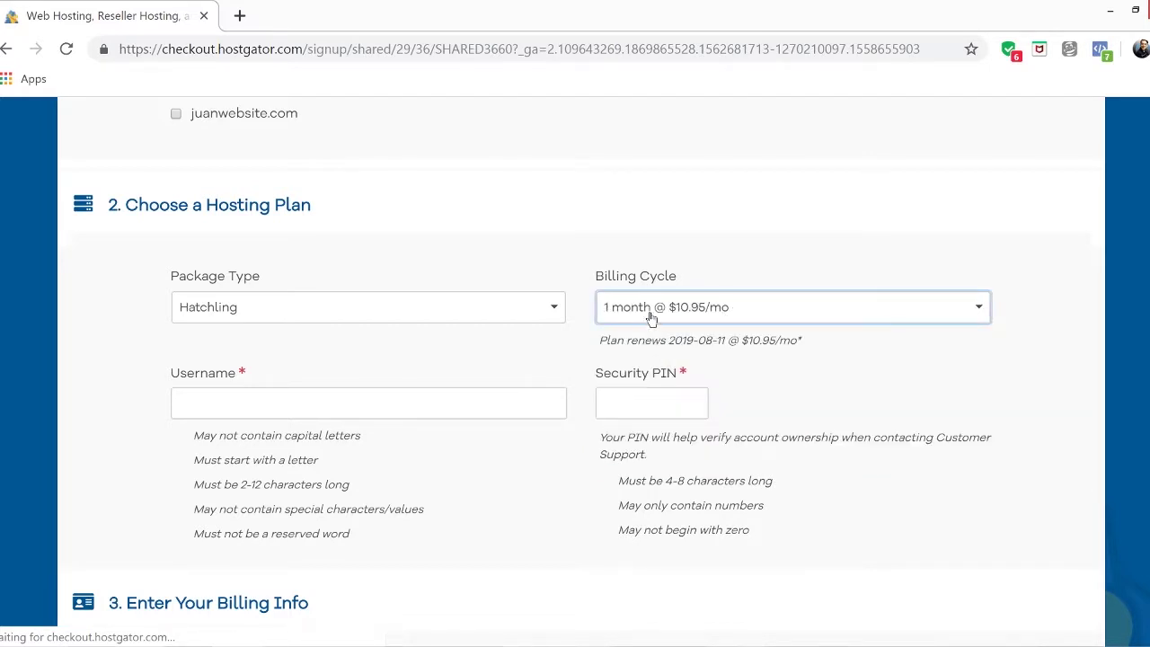
pyautogui.click(652, 318)
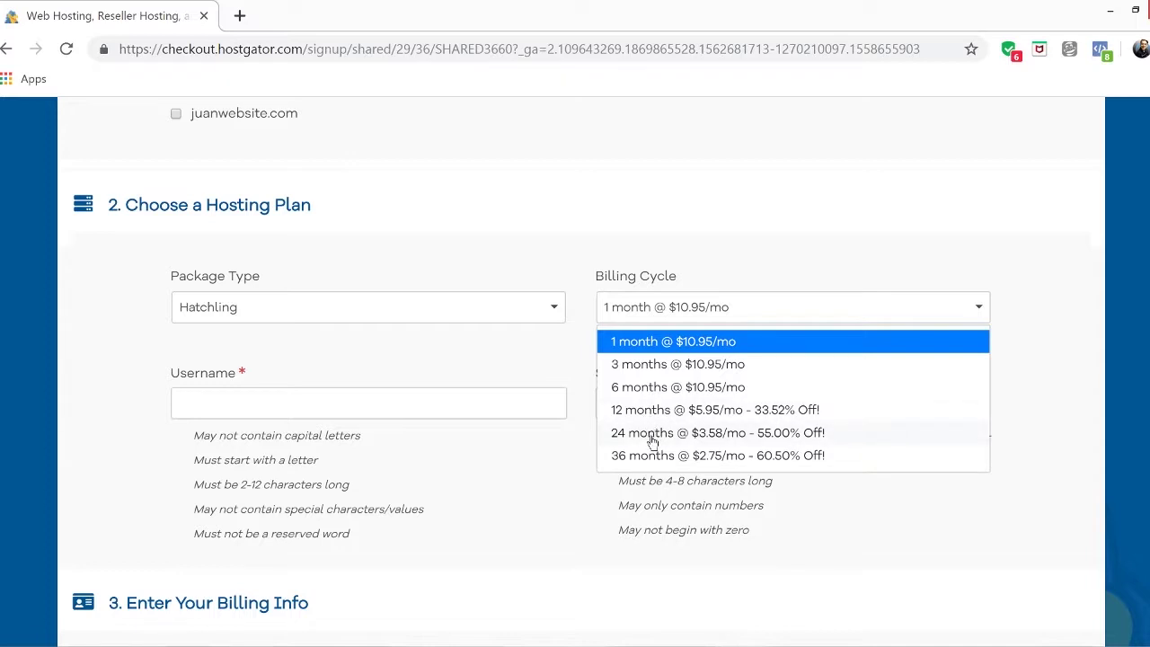
pyautogui.click(628, 344)
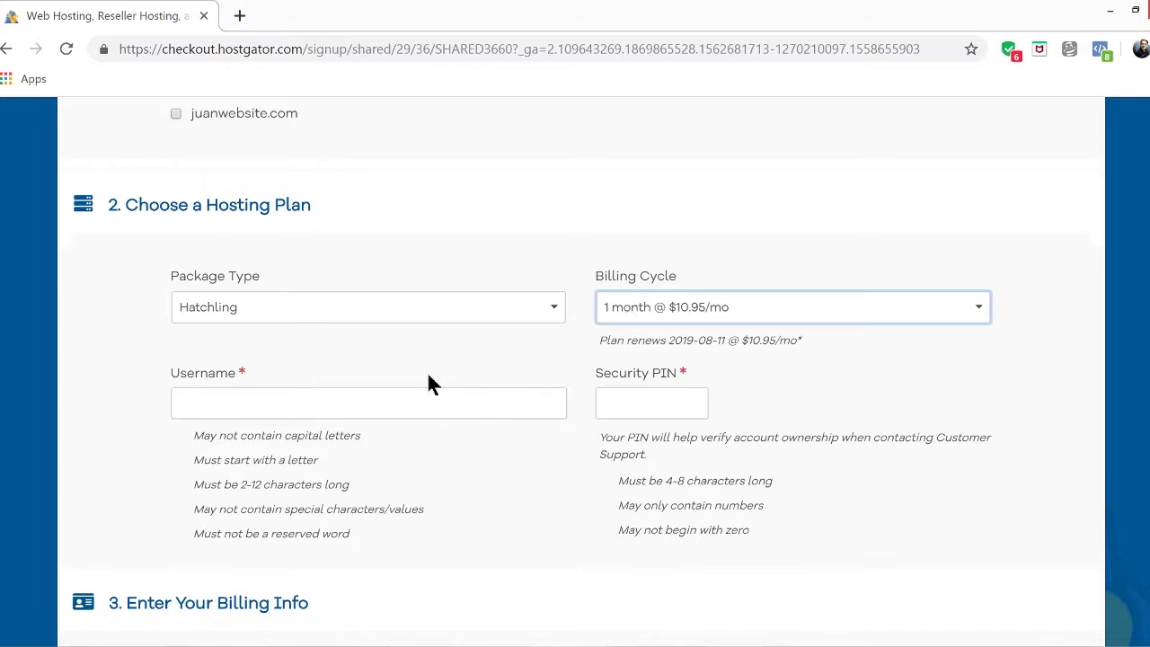
# Enter an account username and a 4-digit security PIN
pyautogui.click(340, 404)
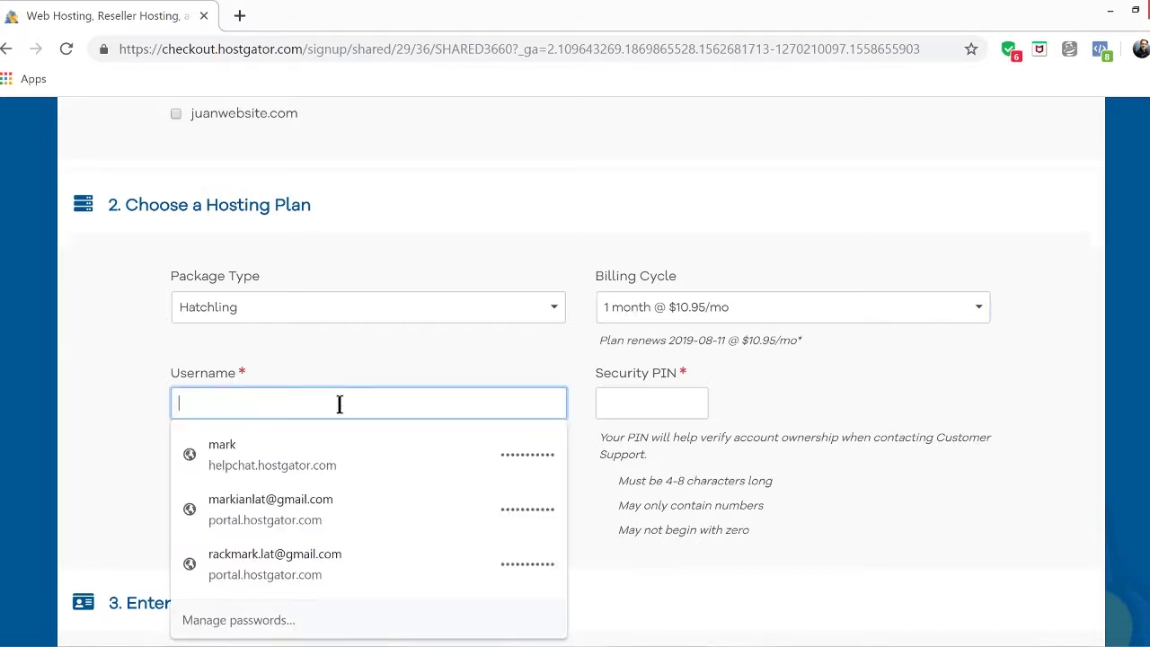
pyautogui.write('mark')
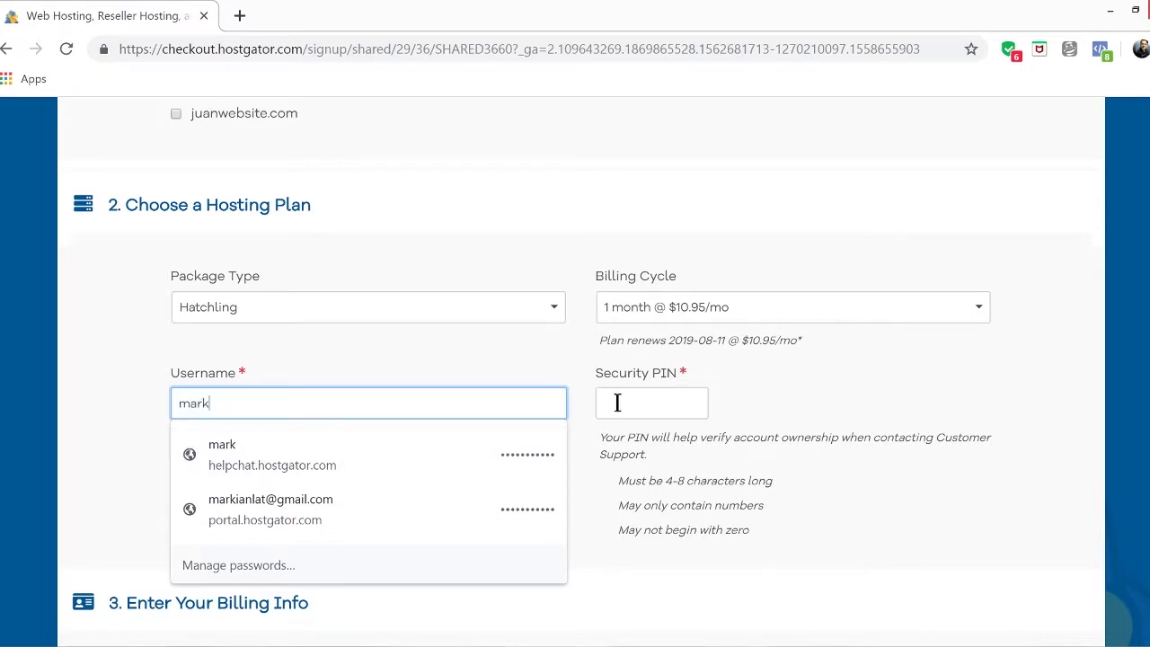
pyautogui.click(617, 402)
pyautogui.write('123')
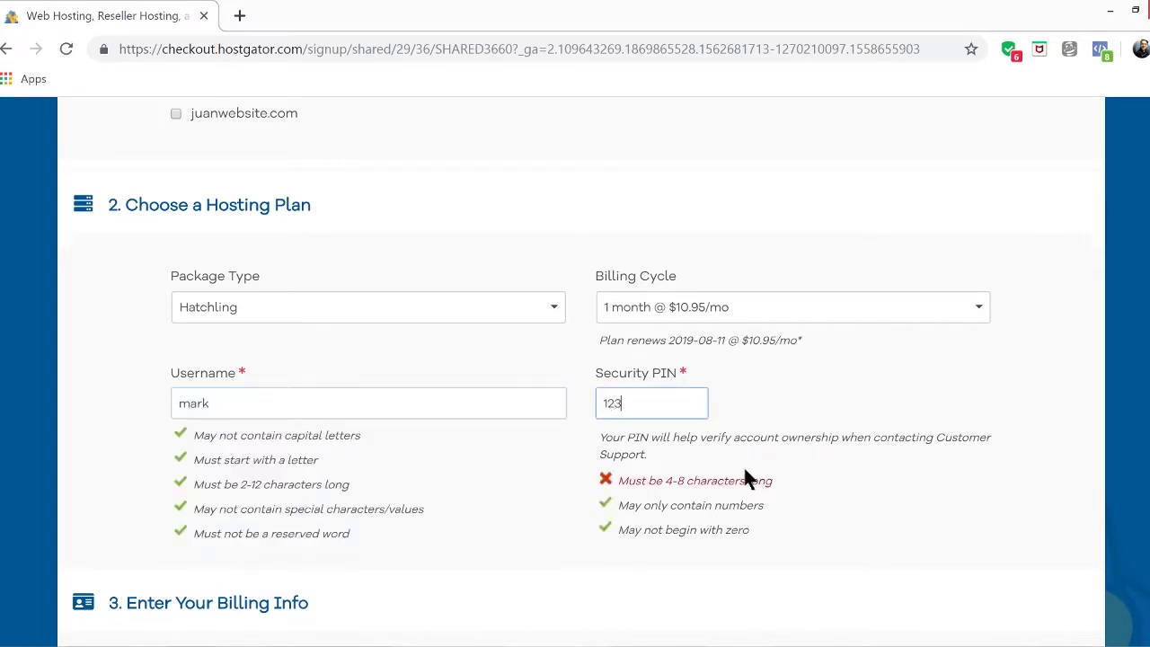
pyautogui.write('4')
pyautogui.scroll(-2, 579, 408)
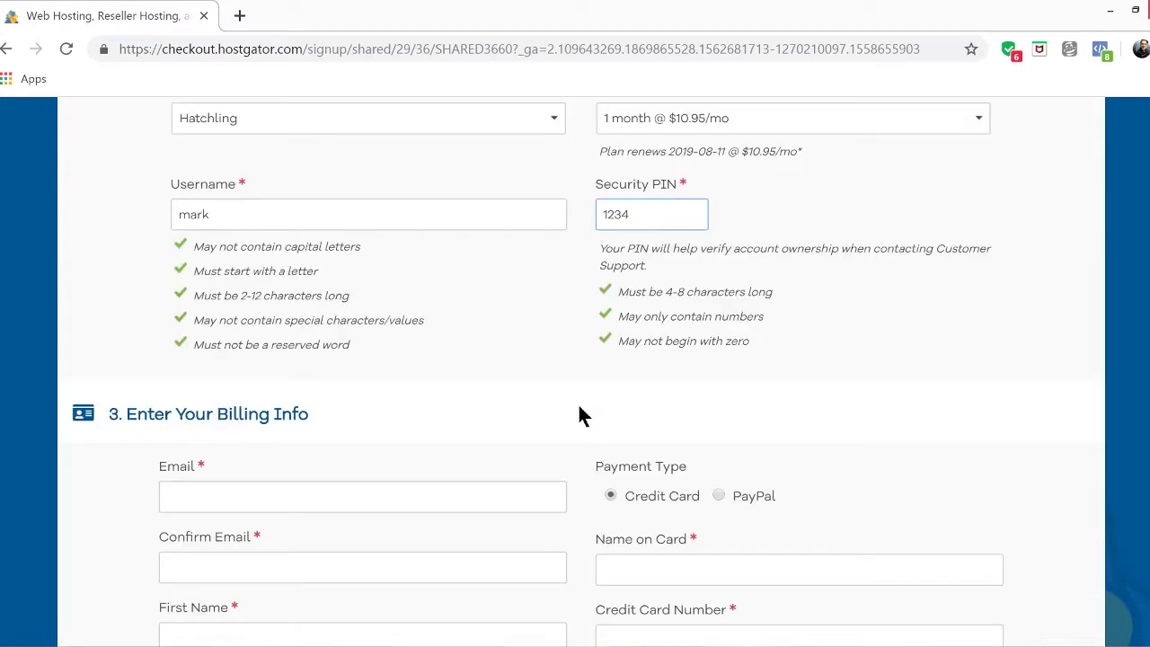
# Fill in the billing email, confirm email, last name and phone number
pyautogui.scroll(-2, 578, 415)
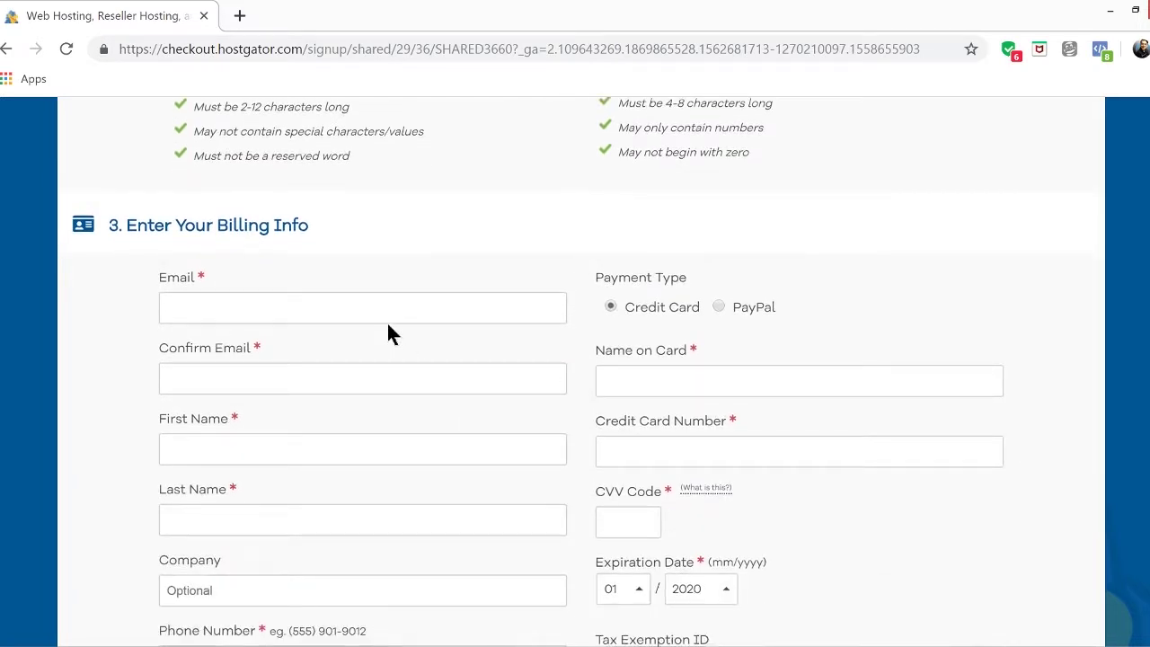
pyautogui.scroll(-4, 405, 359)
pyautogui.scroll(4, 405, 359)
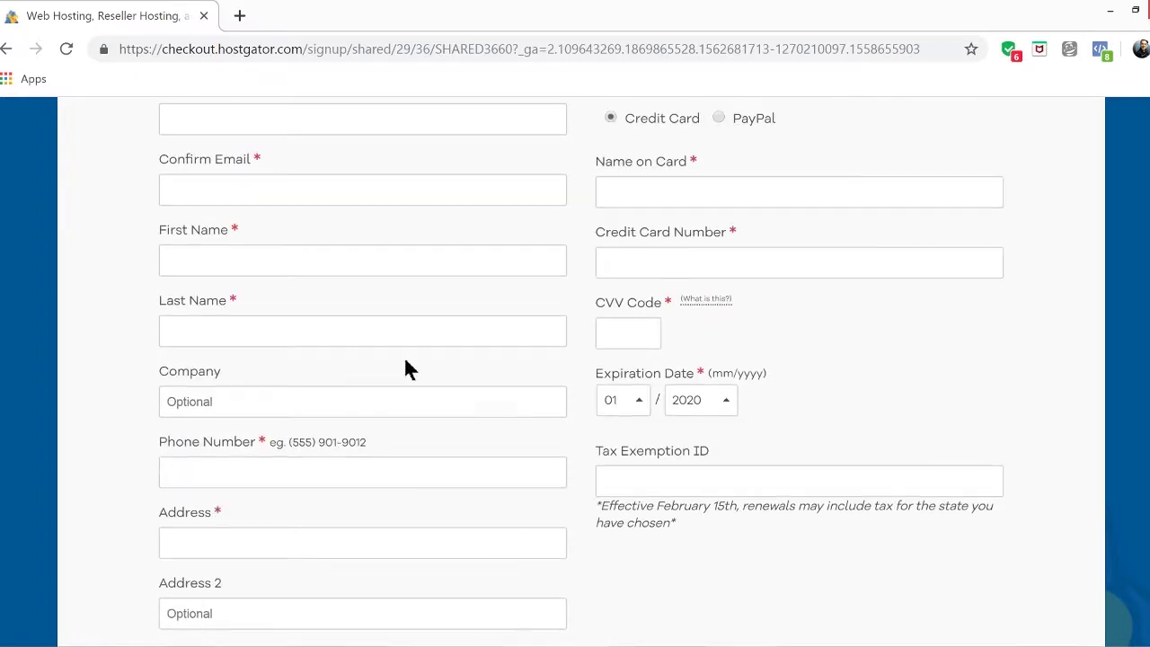
pyautogui.click(311, 315)
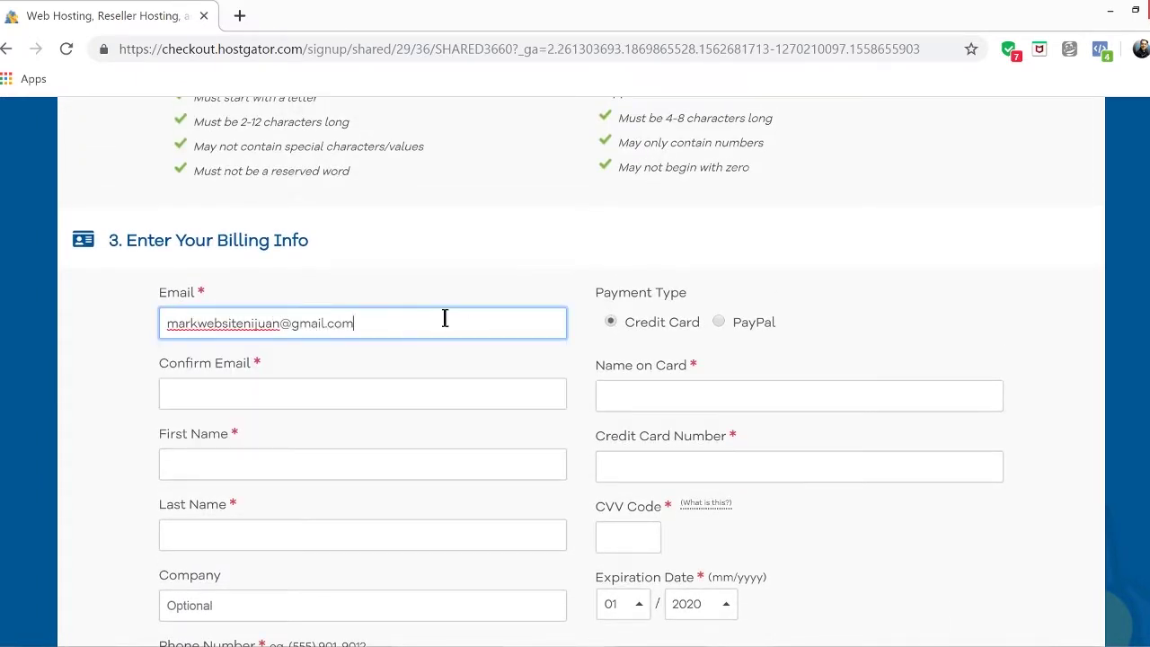
pyautogui.press('Tab')
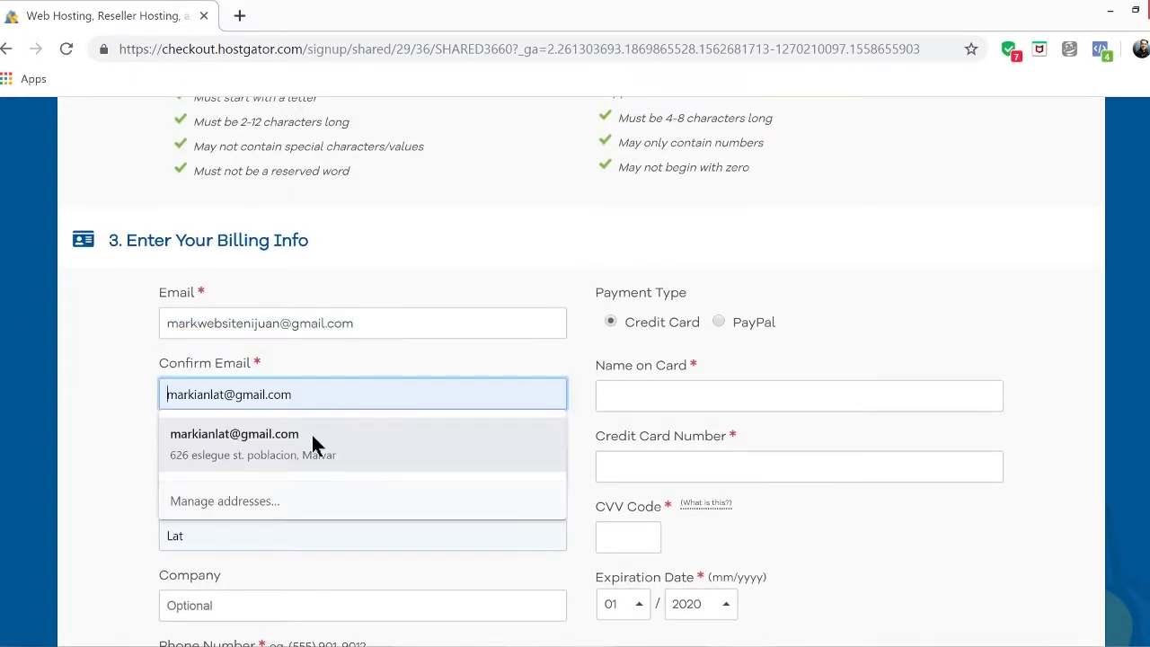
pyautogui.hotkey('ctrl', 'v')
pyautogui.click(164, 465)
pyautogui.click(209, 532)
pyautogui.write('lat')
pyautogui.scroll(-4, 216, 488)
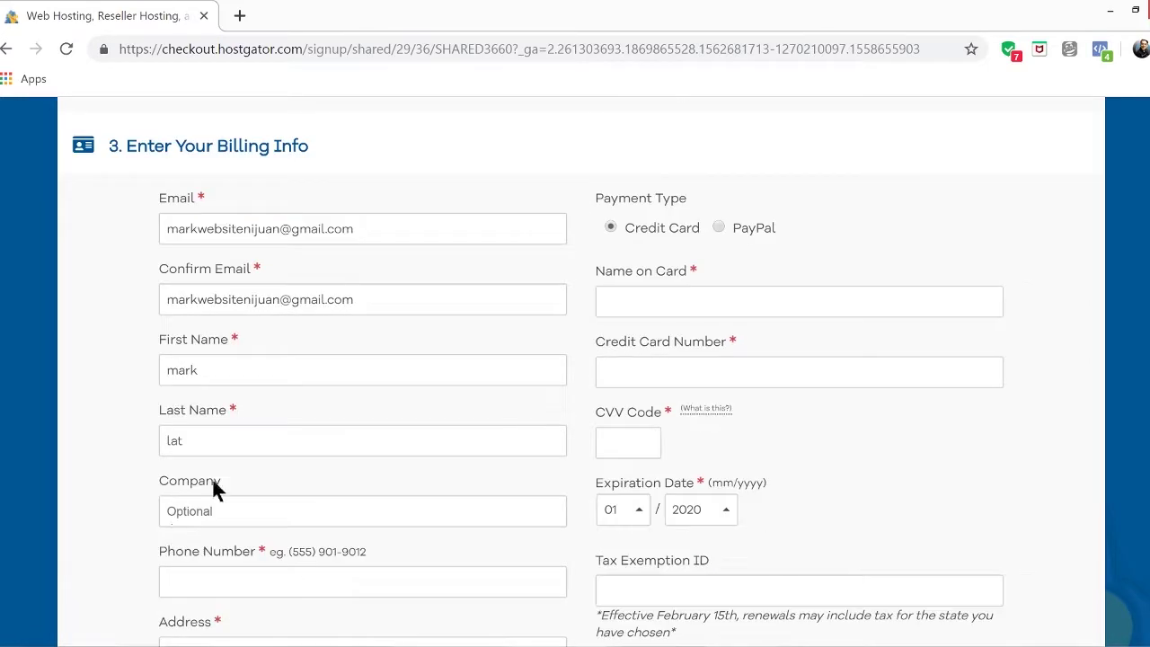
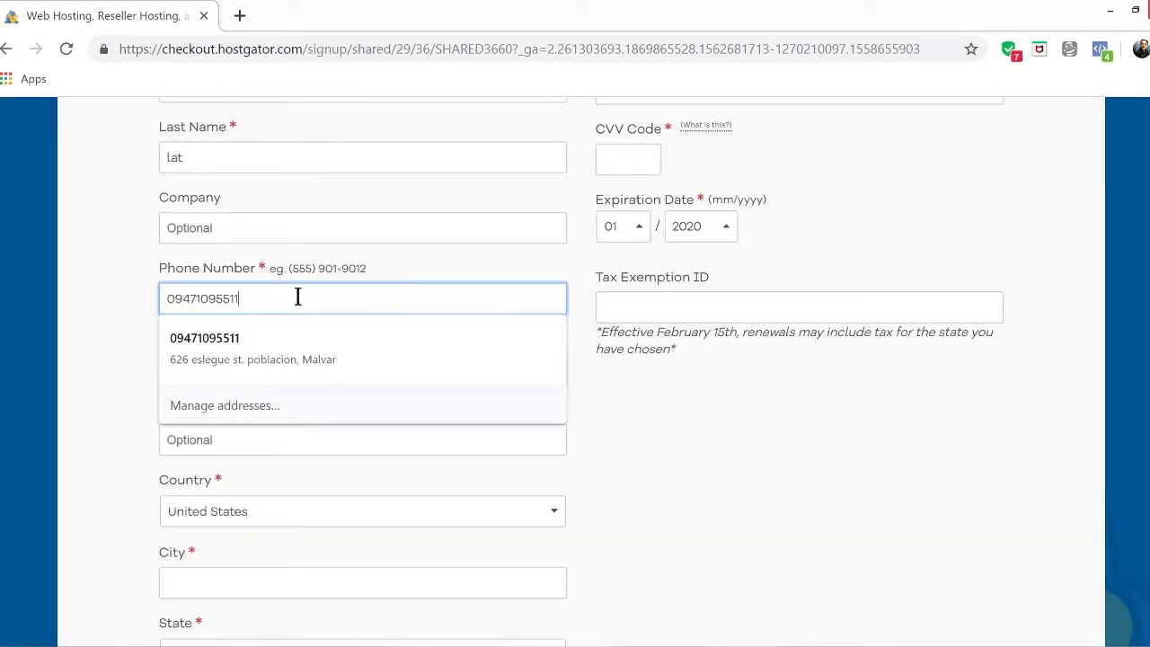
pyautogui.press('Tab')
# Autofill the billing address and choose Batangas as the state
pyautogui.click(268, 411)
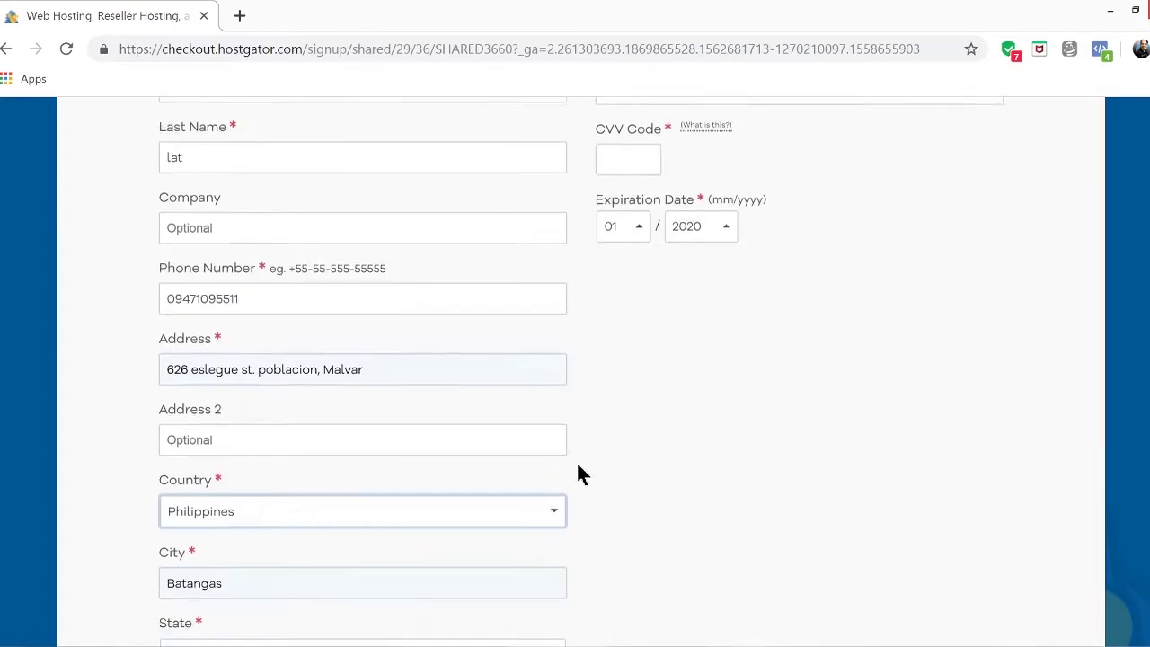
pyautogui.scroll(-2, 578, 472)
pyautogui.click(469, 466)
pyautogui.click(270, 423)
pyautogui.scroll(-1, 269, 422)
pyautogui.click(217, 451)
pyautogui.scroll(6, 699, 386)
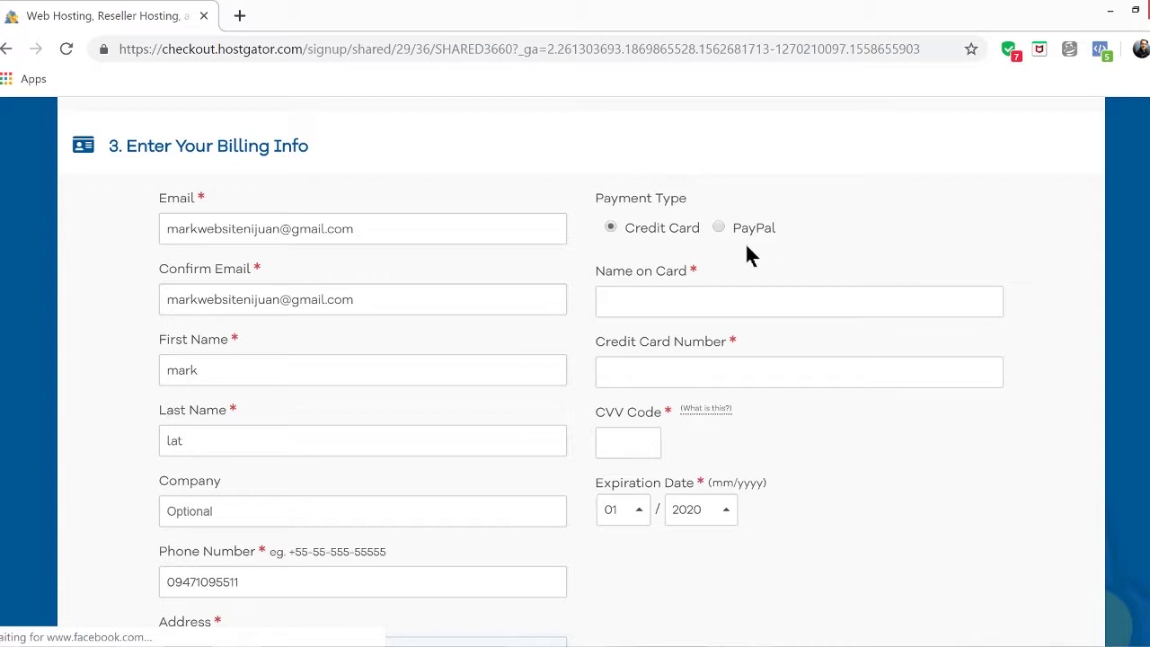
# Select Credit Card payment and enter the cardholder name, card number and CVV
pyautogui.click(719, 229)
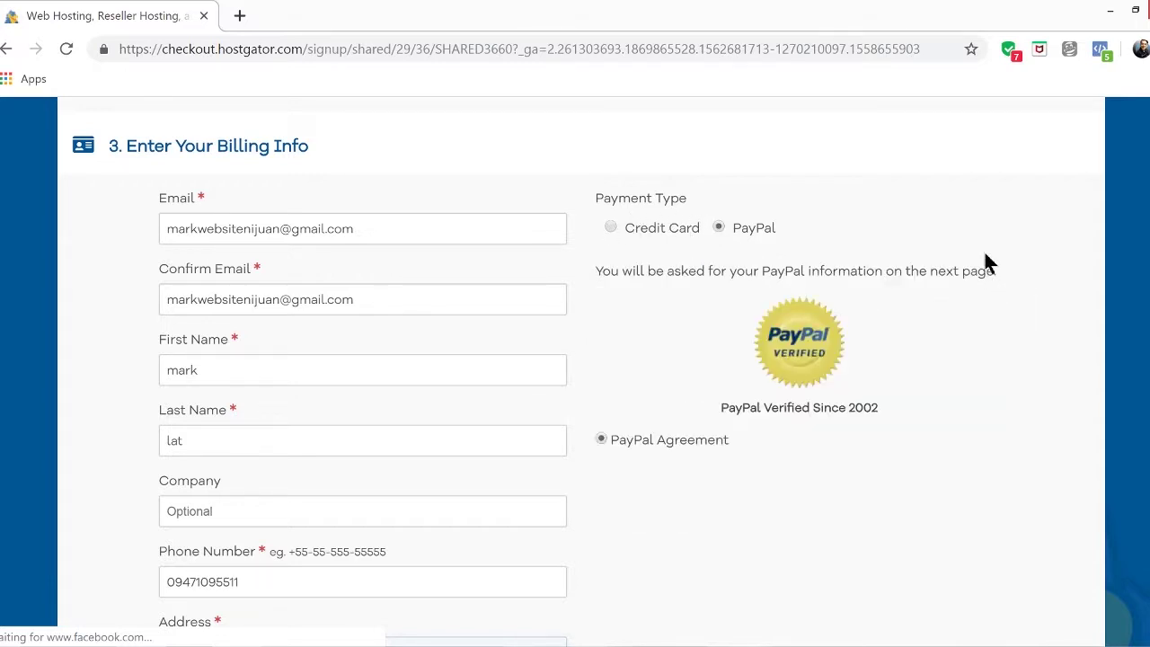
pyautogui.click(609, 229)
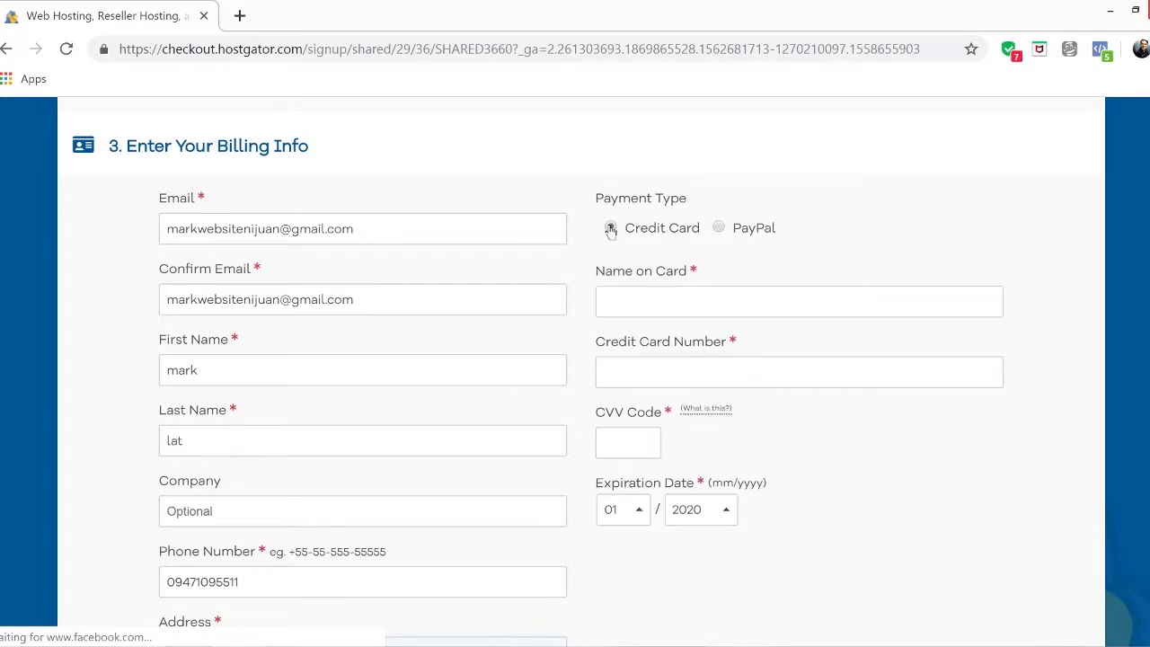
pyautogui.click(776, 303)
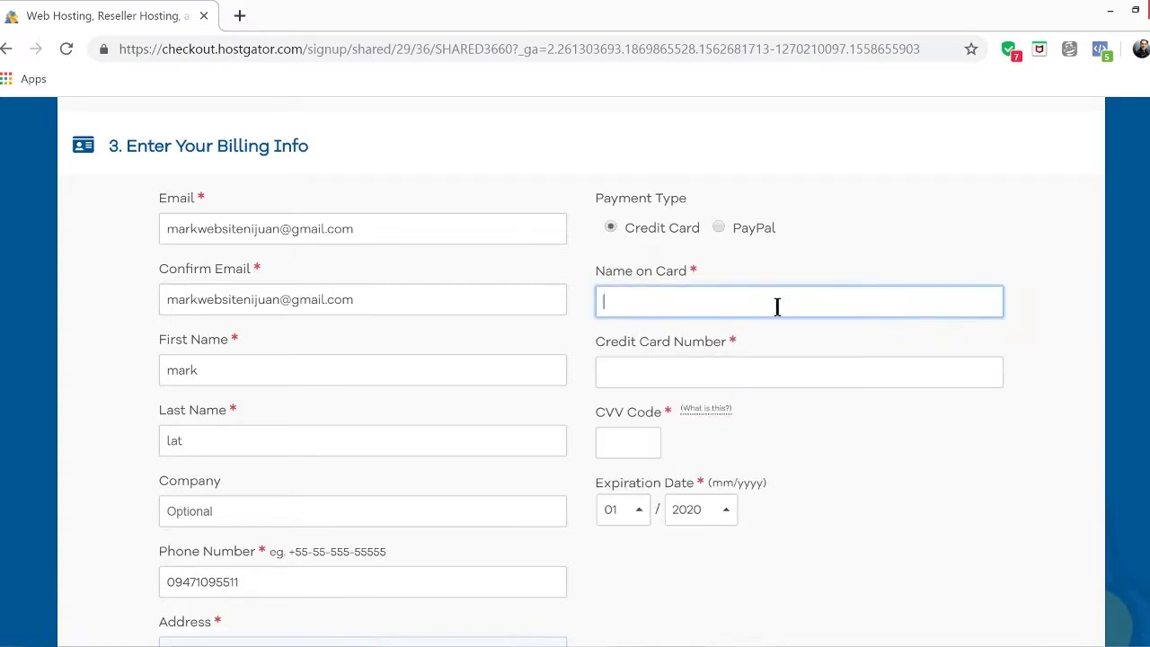
pyautogui.click(763, 374)
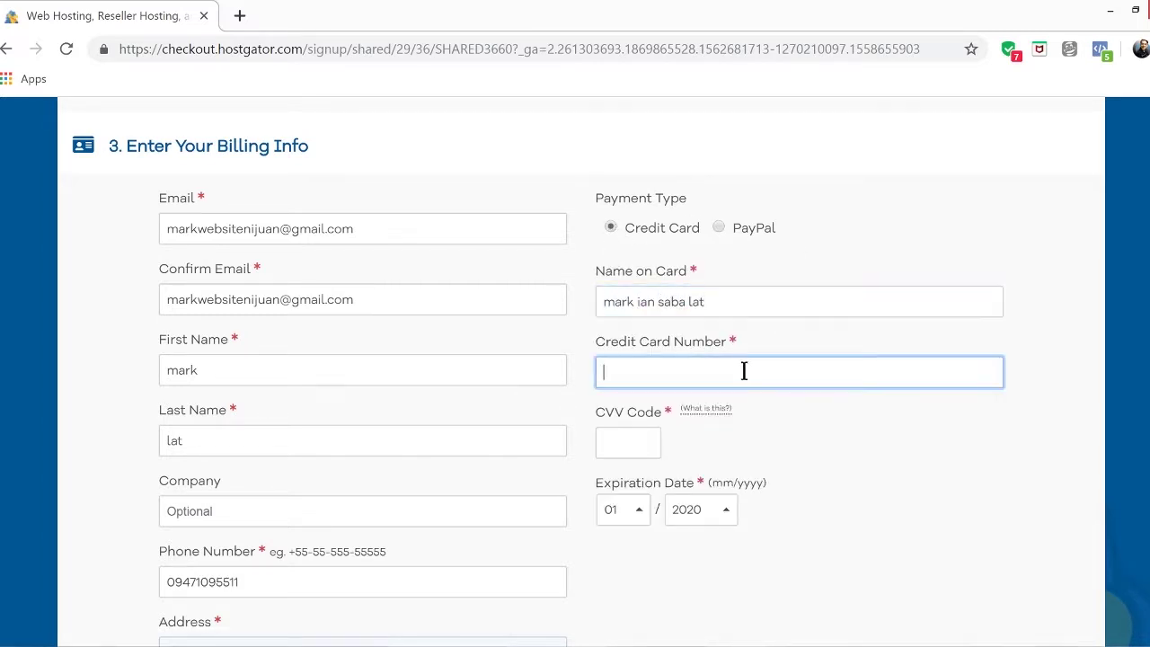
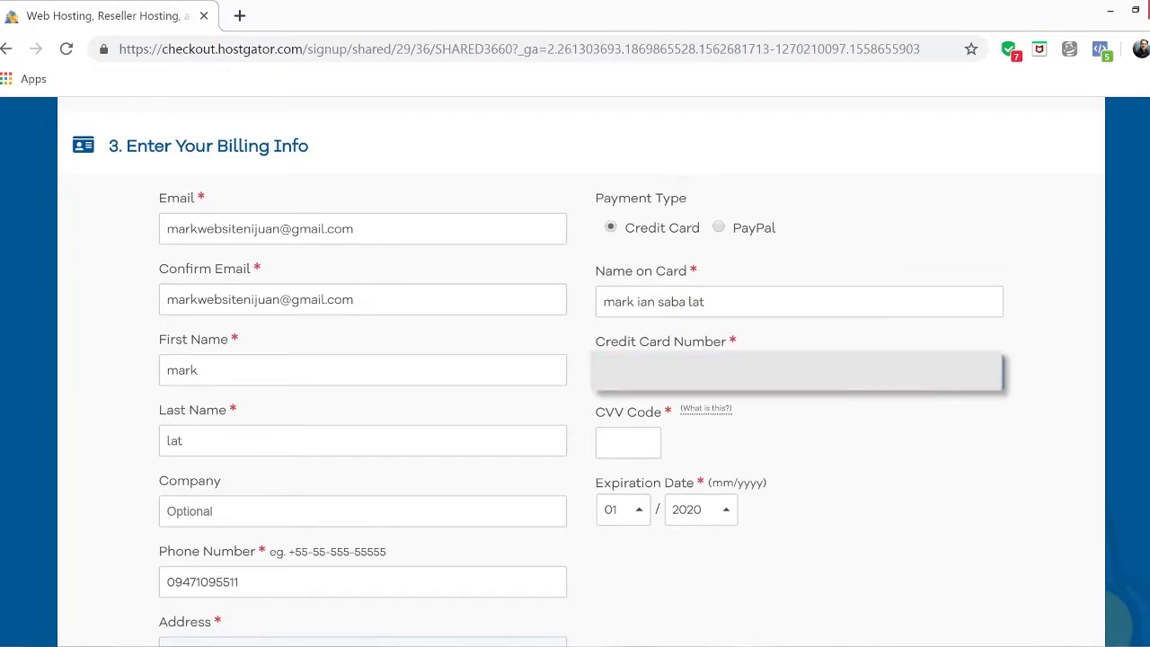
pyautogui.click(641, 441)
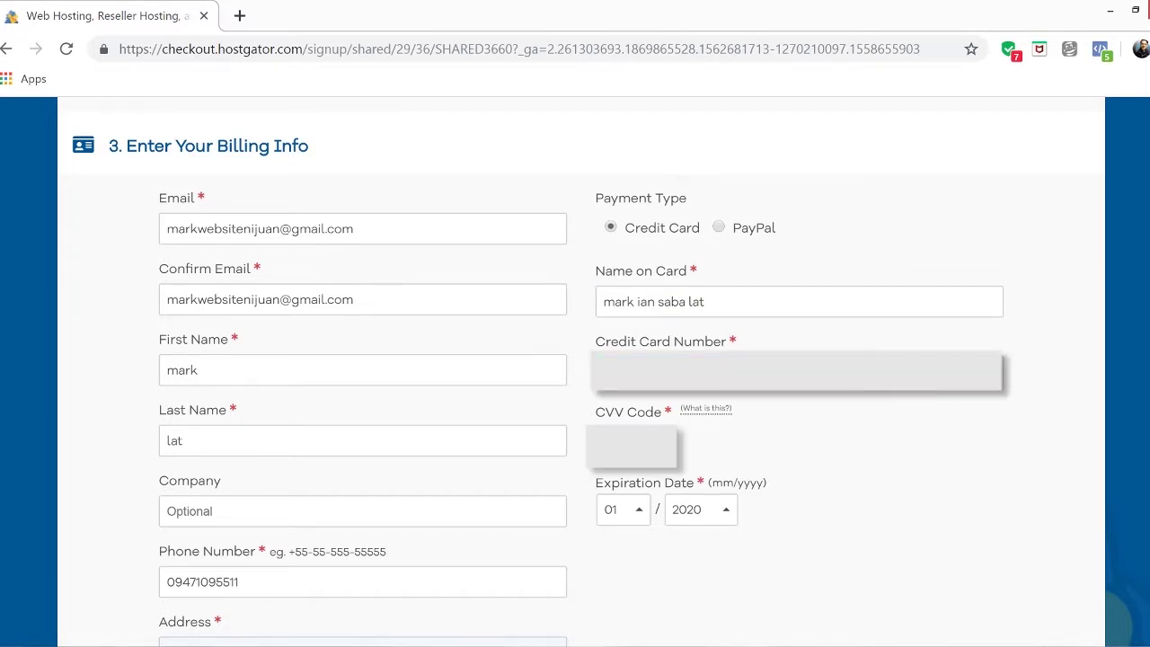
# Set the card expiration date to 06/2024
pyautogui.click(624, 509)
pyautogui.click(616, 334)
pyautogui.click(701, 509)
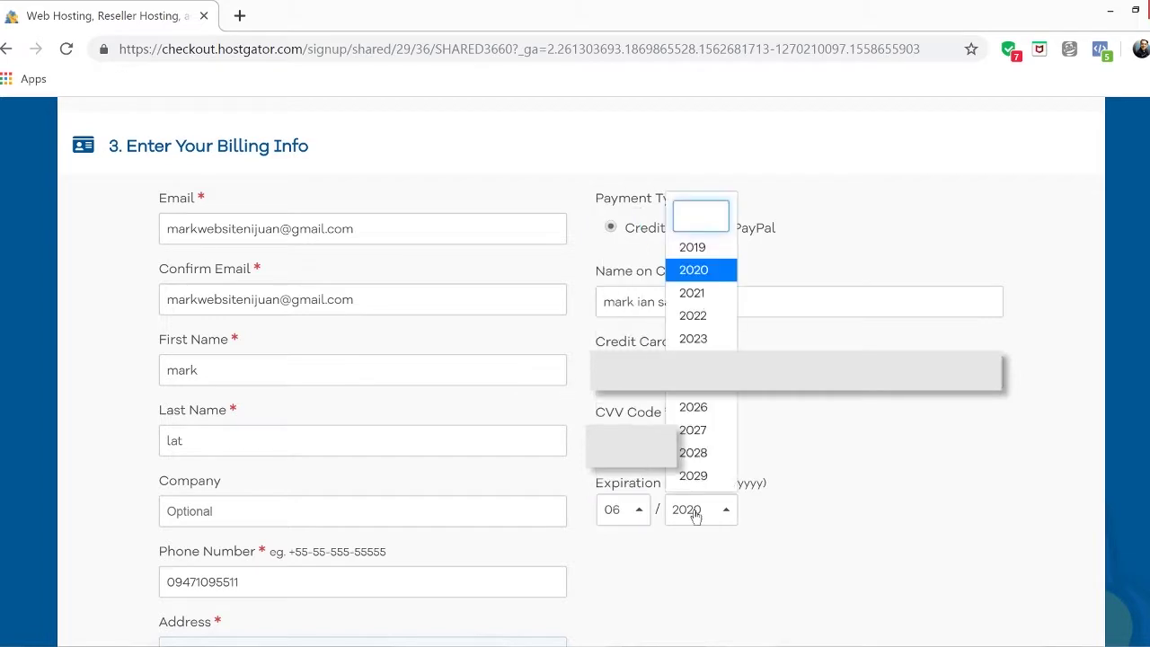
pyautogui.click(693, 361)
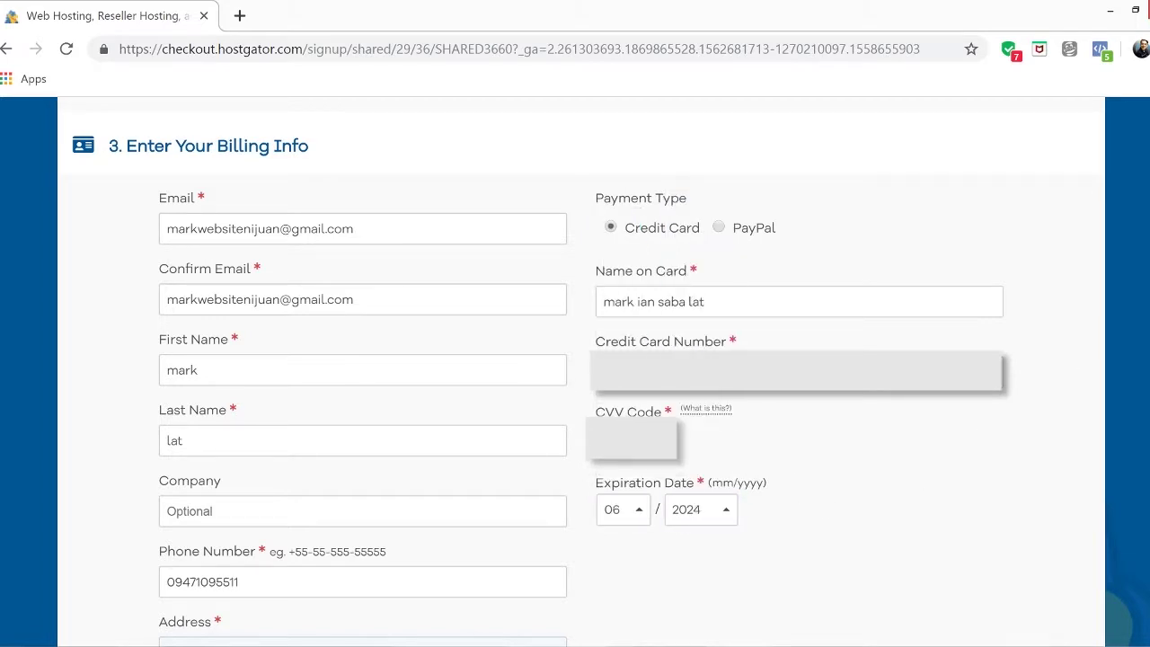
pyautogui.scroll(-3, 575, 359)
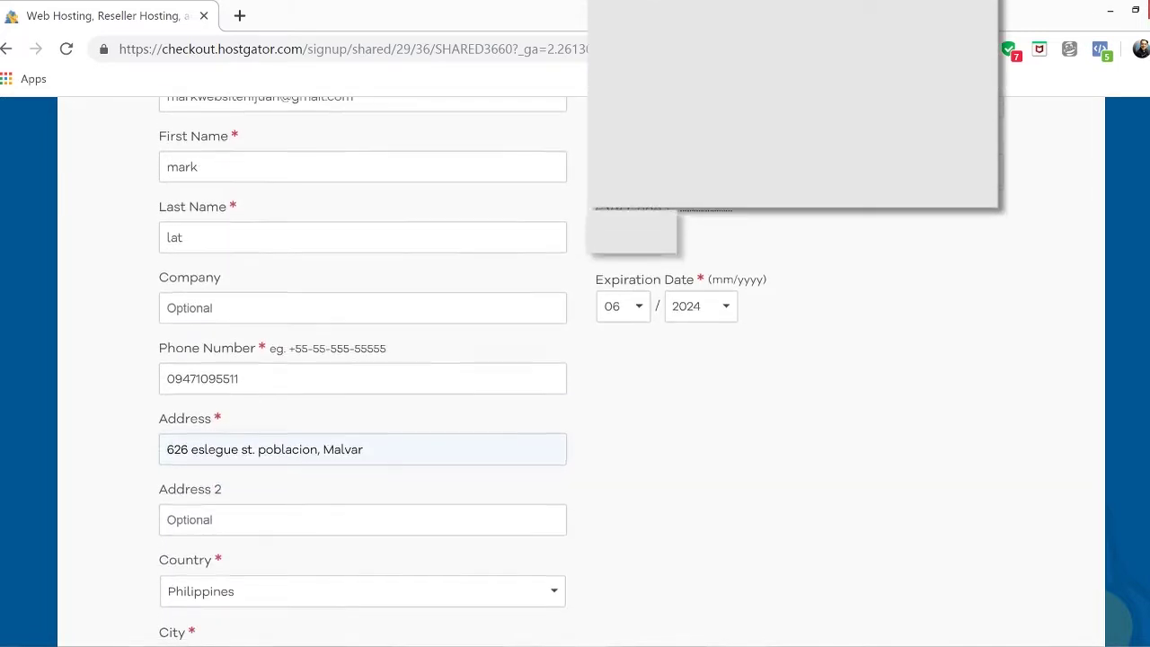
pyautogui.scroll(-5, 575, 360)
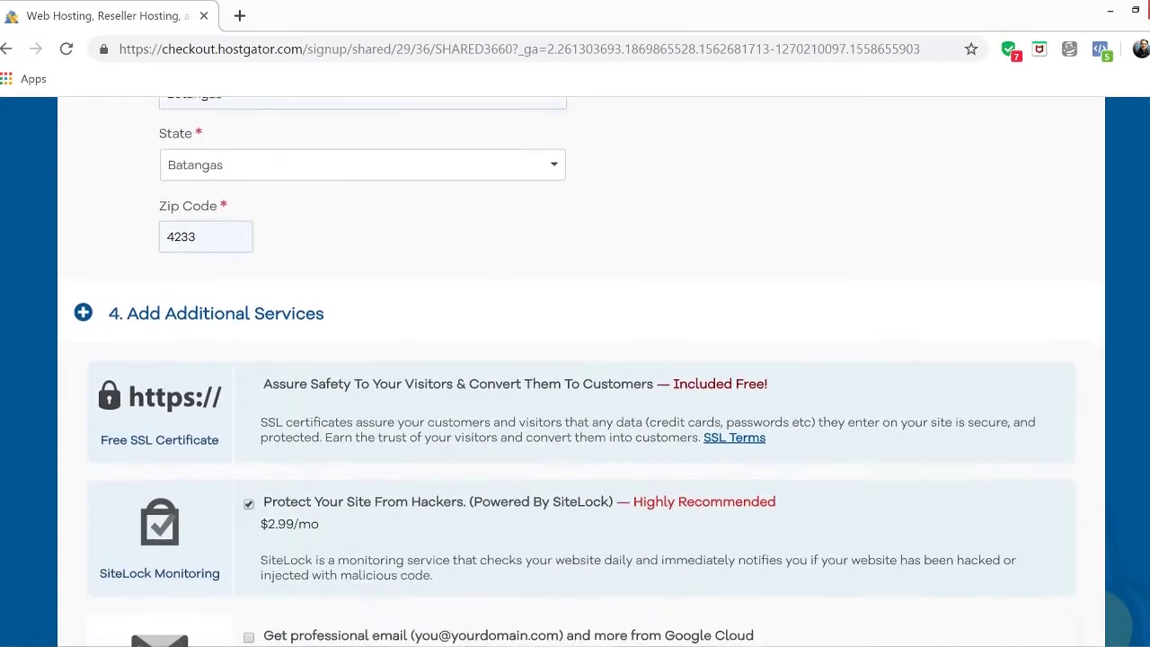
pyautogui.scroll(-2, 248, 328)
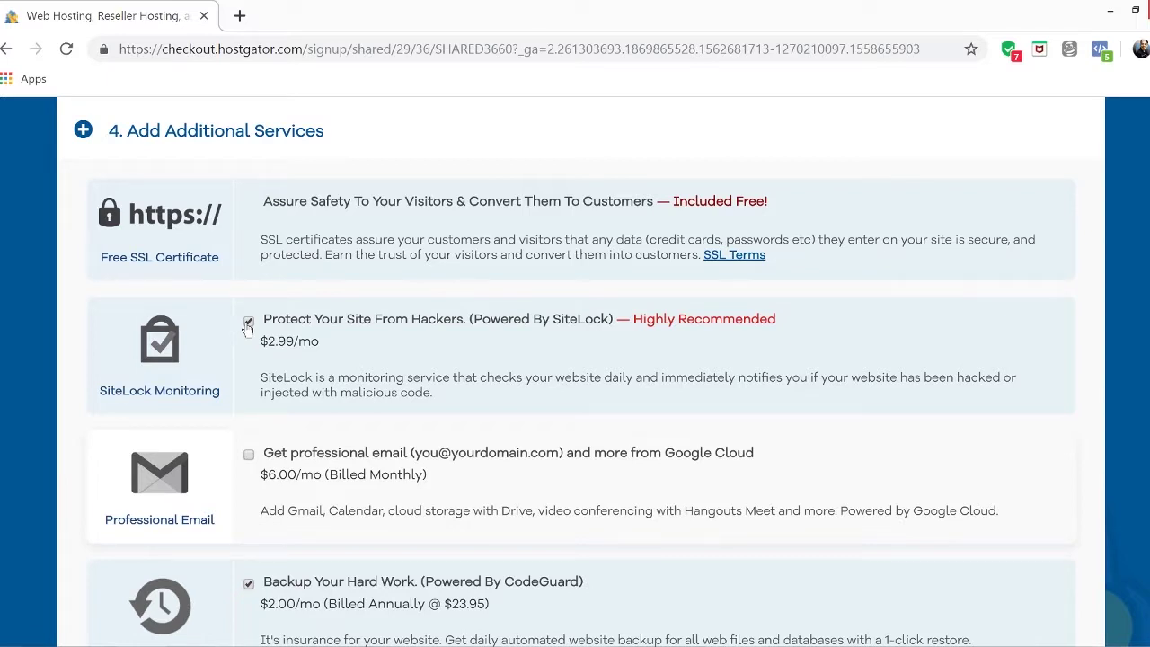
# Uncheck the SiteLock and CodeGuard Site Backup add-ons and review the $23.90 total
pyautogui.click(248, 323)
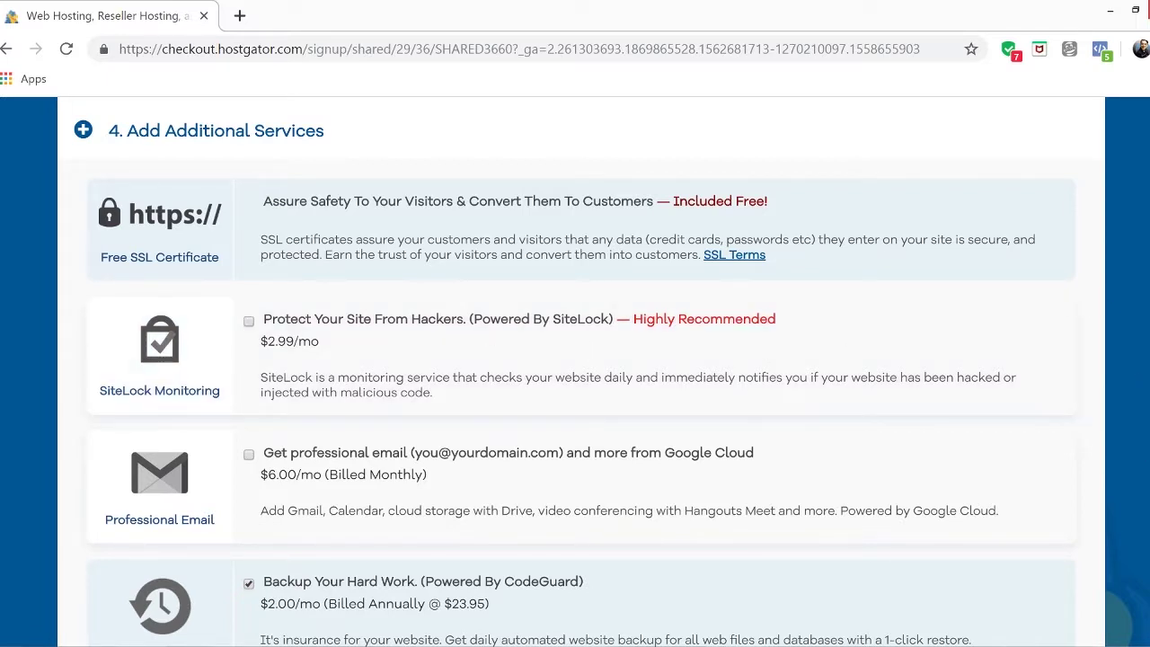
pyautogui.scroll(-2, 416, 298)
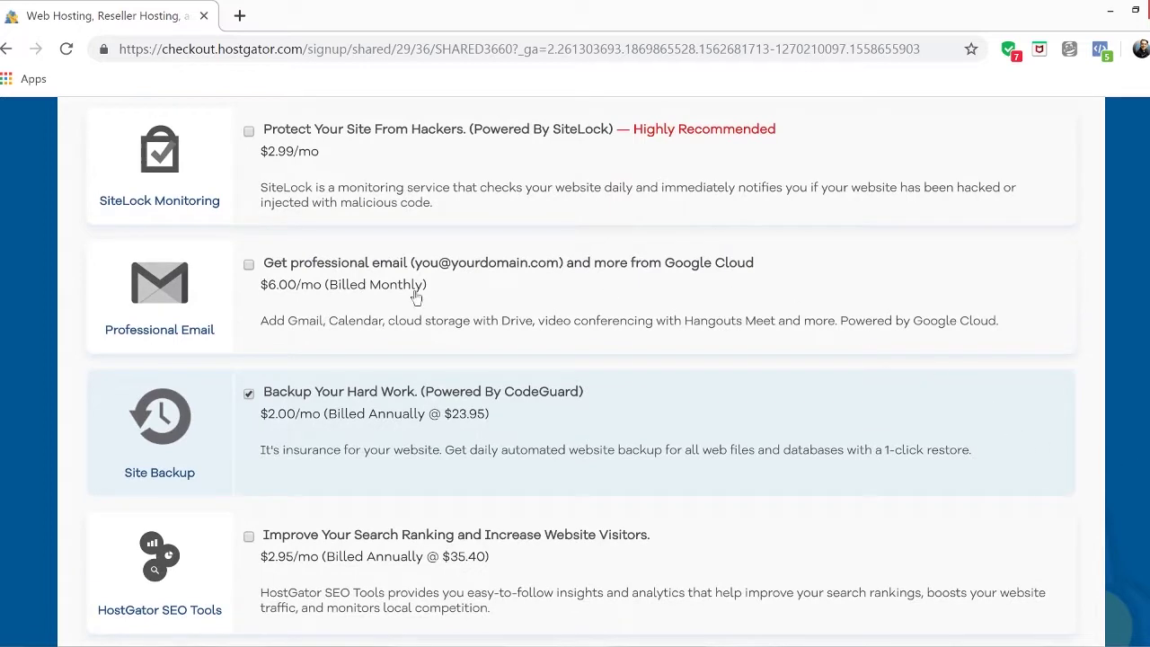
pyautogui.click(250, 396)
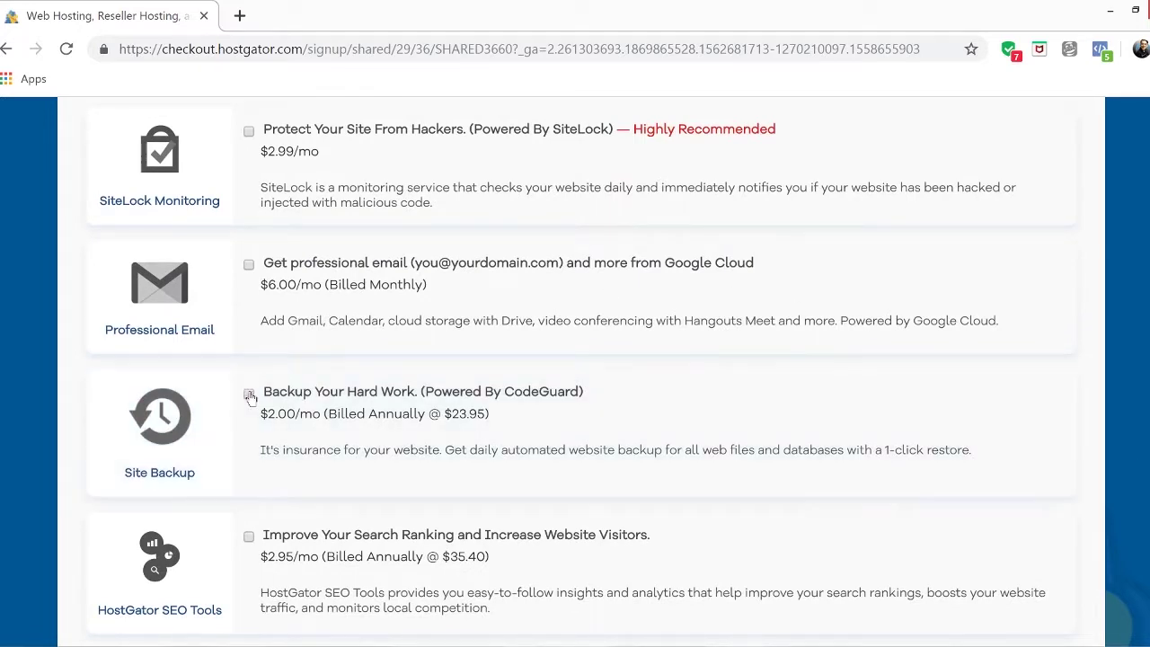
pyautogui.scroll(-4, 149, 536)
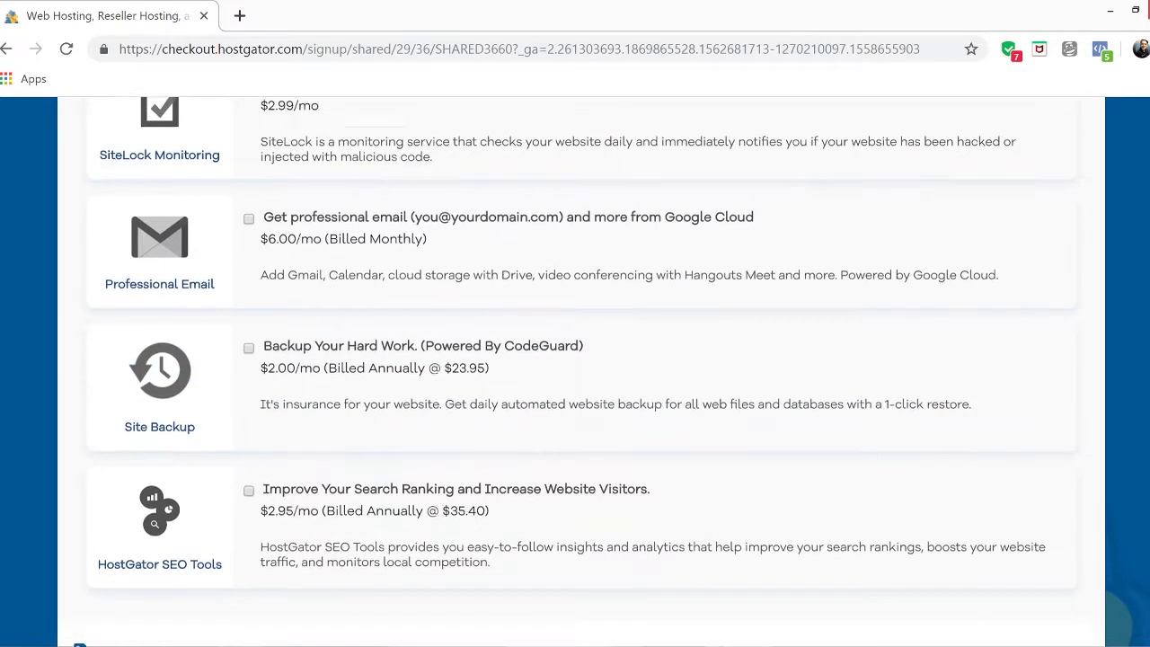
pyautogui.scroll(-3, 149, 536)
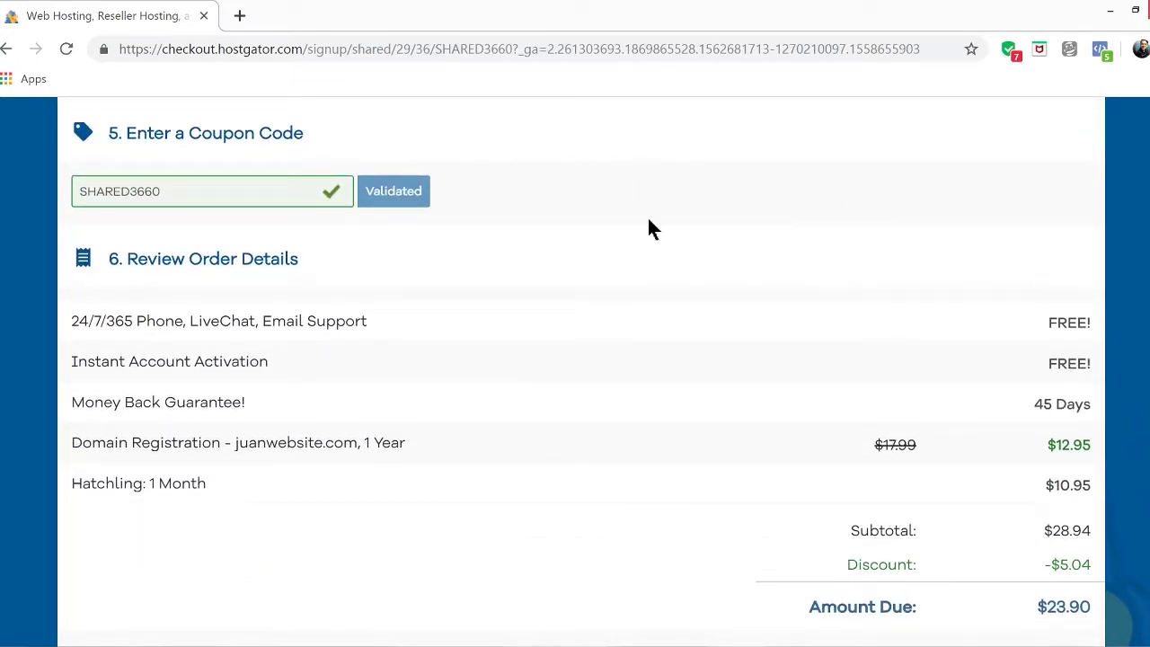
pyautogui.scroll(-1, 587, 358)
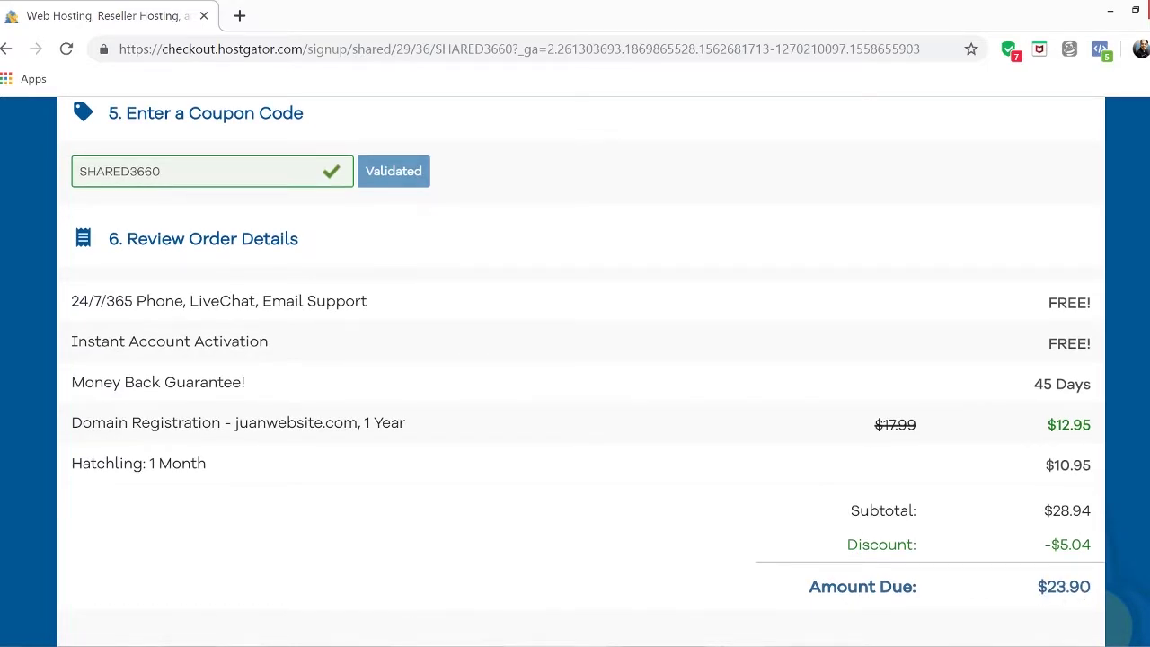
pyautogui.scroll(1, 587, 358)
pyautogui.scroll(-2, 587, 358)
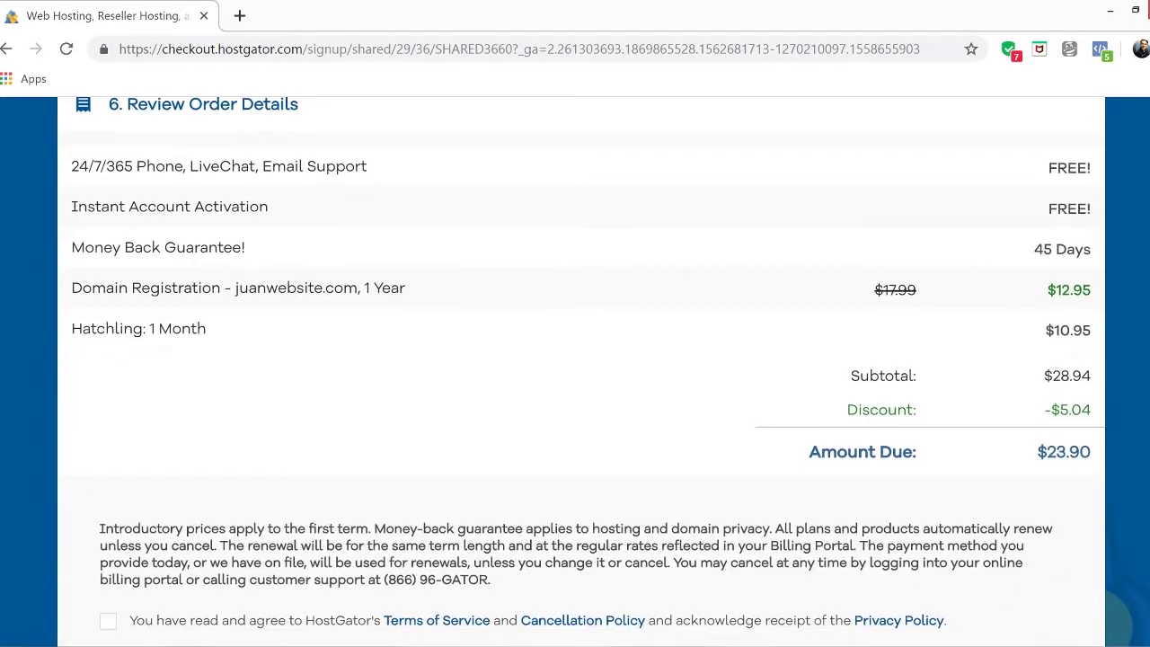
pyautogui.scroll(2, 588, 357)
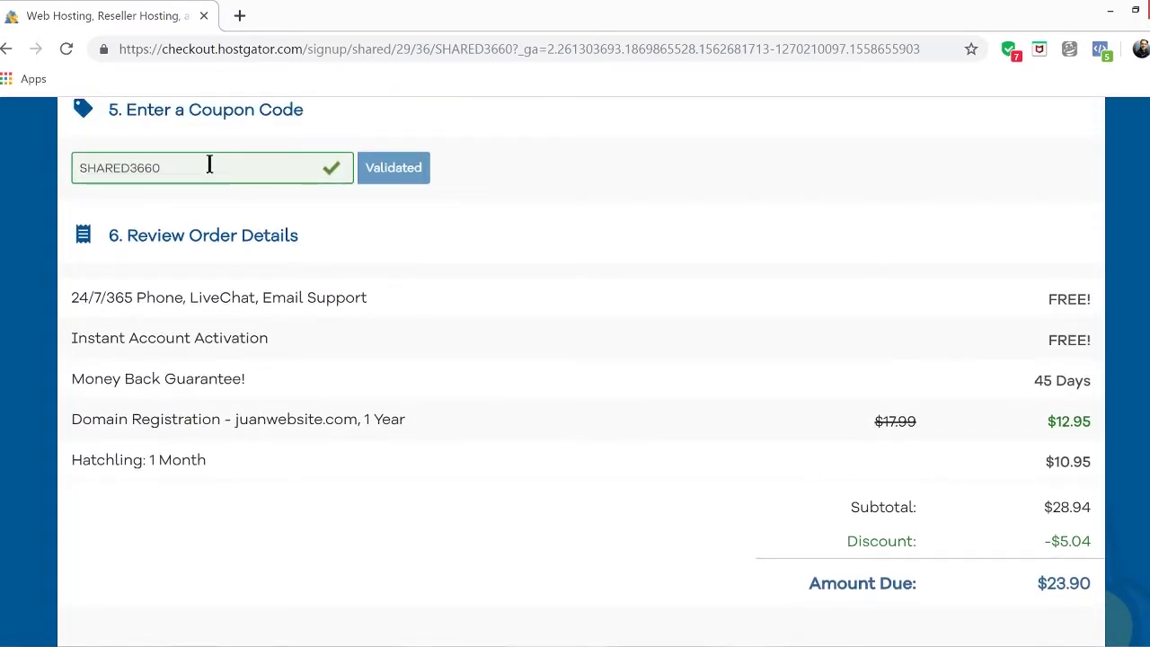
# Replace coupon SHARED3660 with gatorph and apply it, bringing the due amount to $13.75
pyautogui.moveTo(209, 163); pyautogui.dragTo(64, 162)
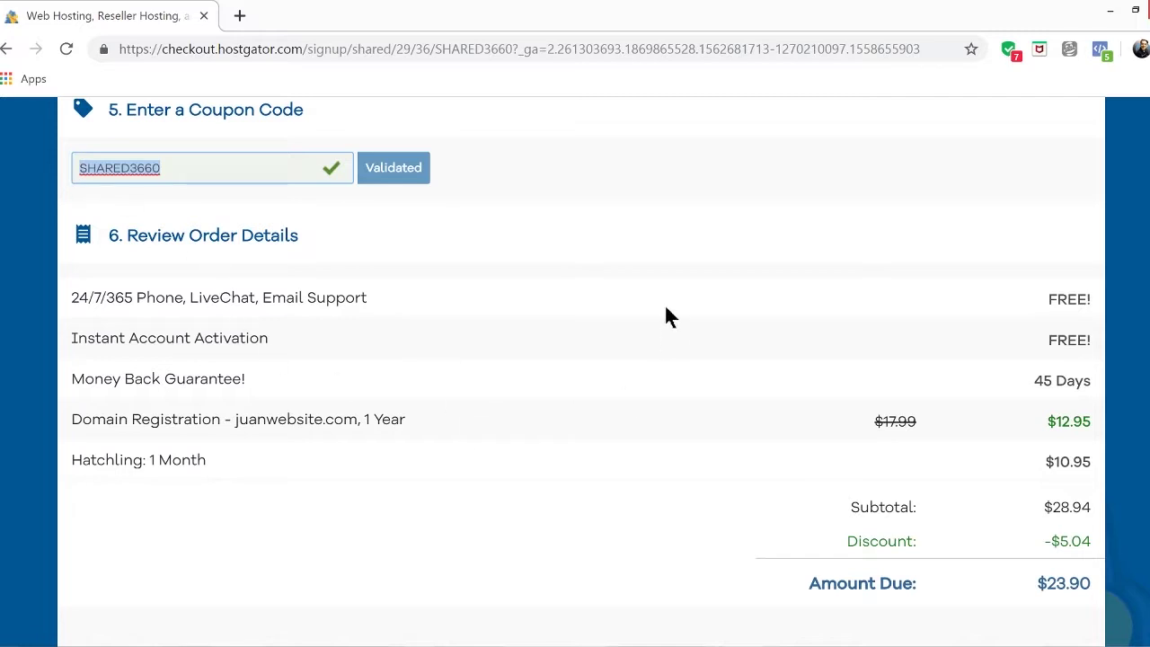
pyautogui.write('gat')
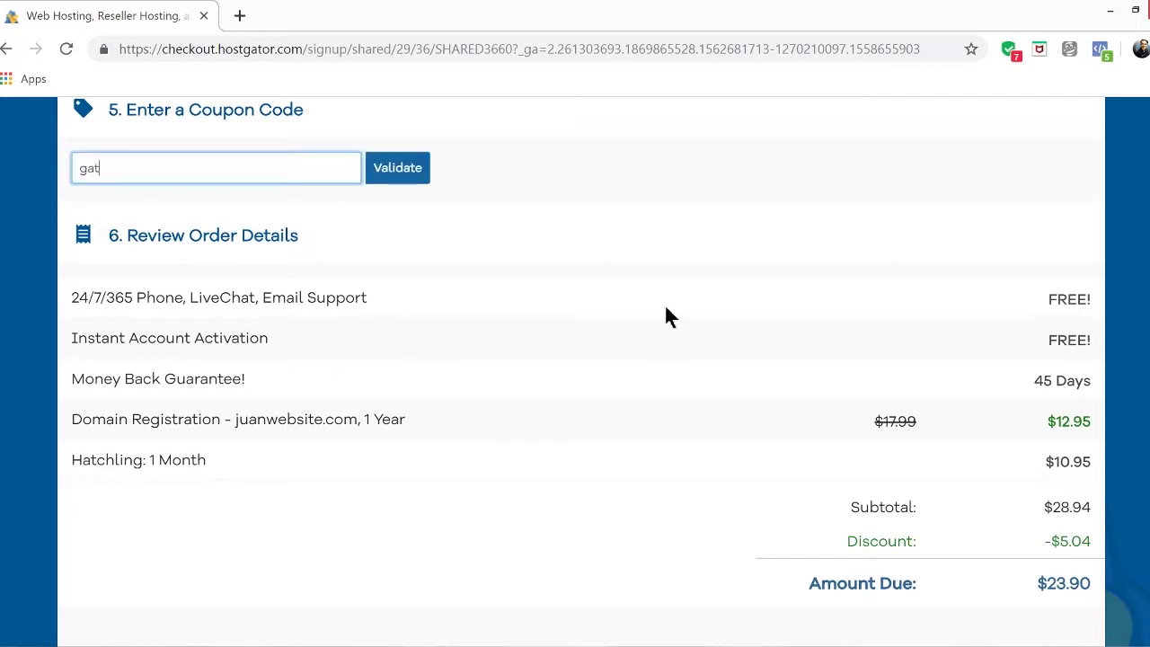
pyautogui.write('orph')
pyautogui.click(382, 177)
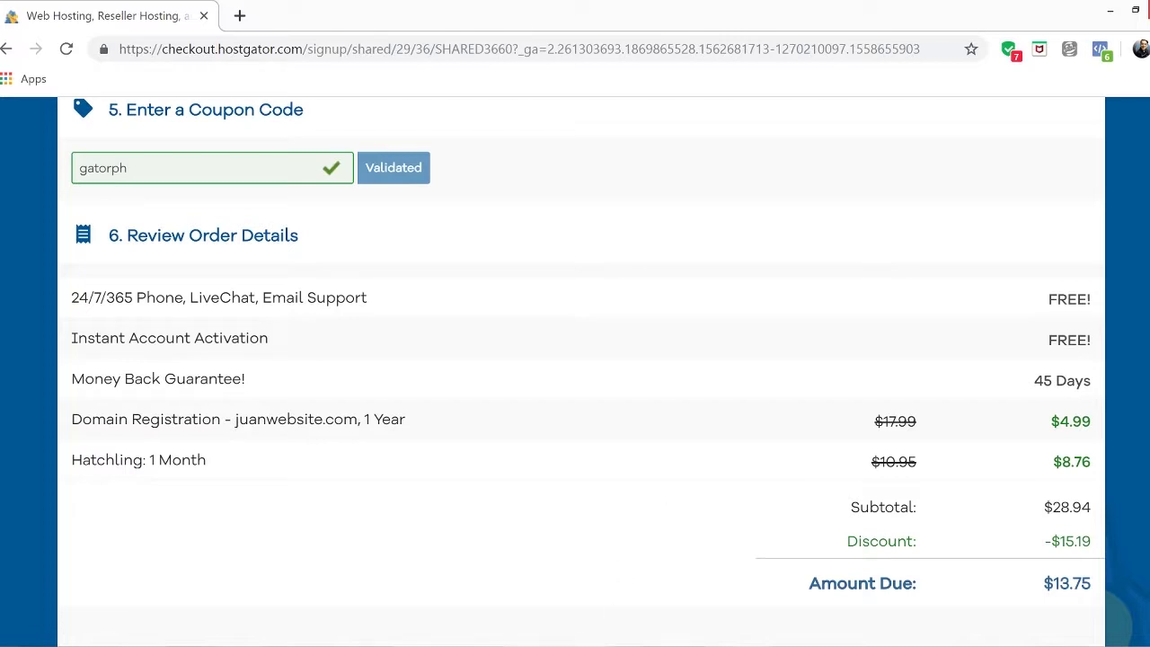
# Compute 13.75 × 52 = 715 in Windows Calculator, then minimize it
pyautogui.click(520, 643)
pyautogui.click(816, 274)
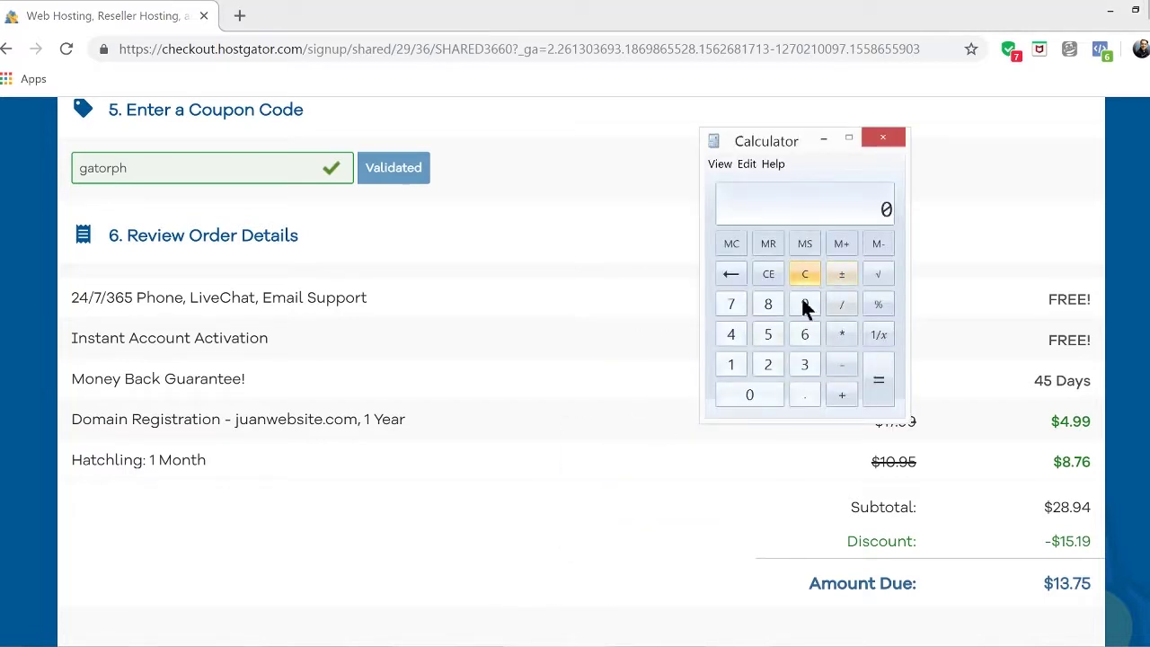
pyautogui.click(731, 364)
pyautogui.click(803, 363)
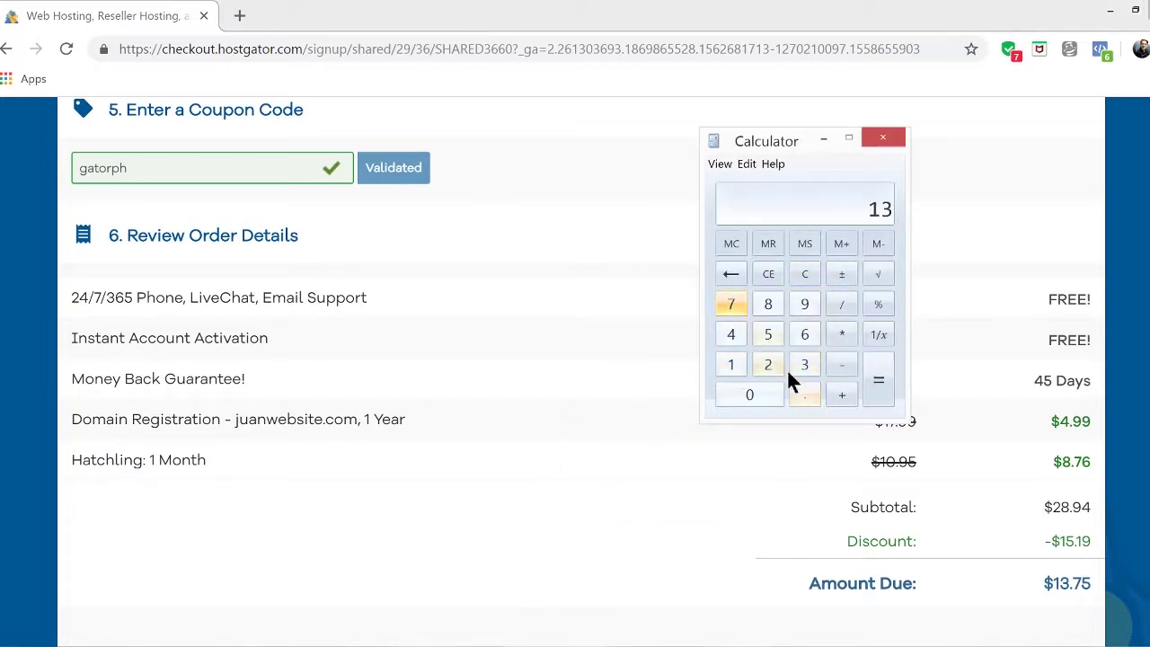
pyautogui.click(804, 395)
pyautogui.click(732, 303)
pyautogui.click(761, 333)
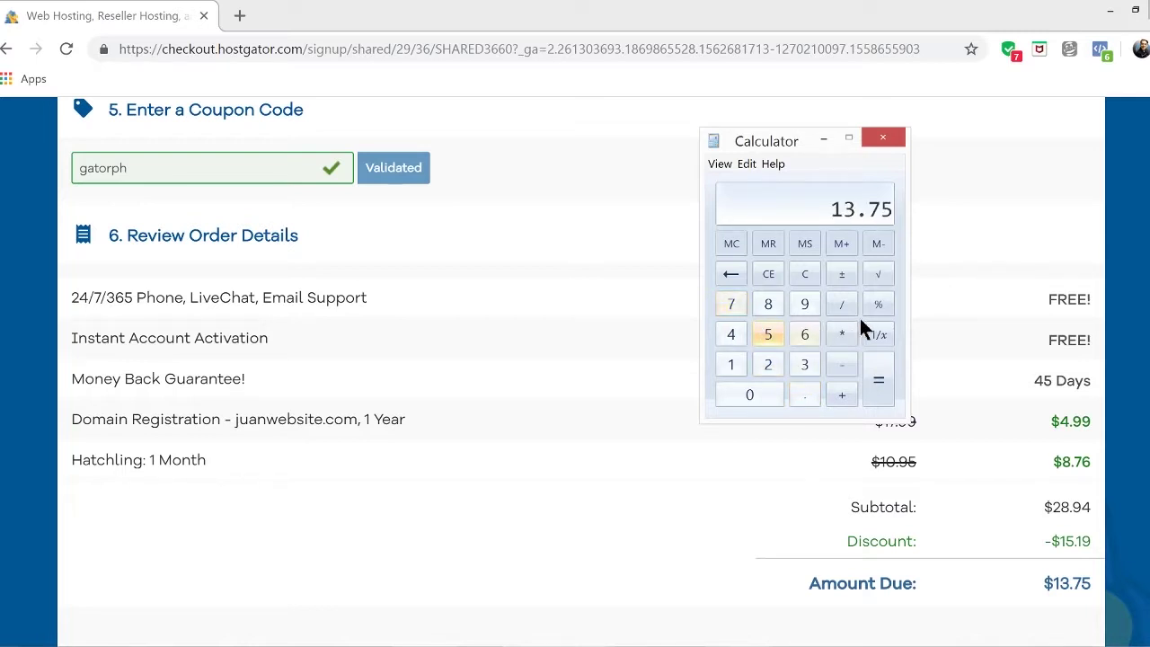
pyautogui.click(840, 333)
pyautogui.click(769, 335)
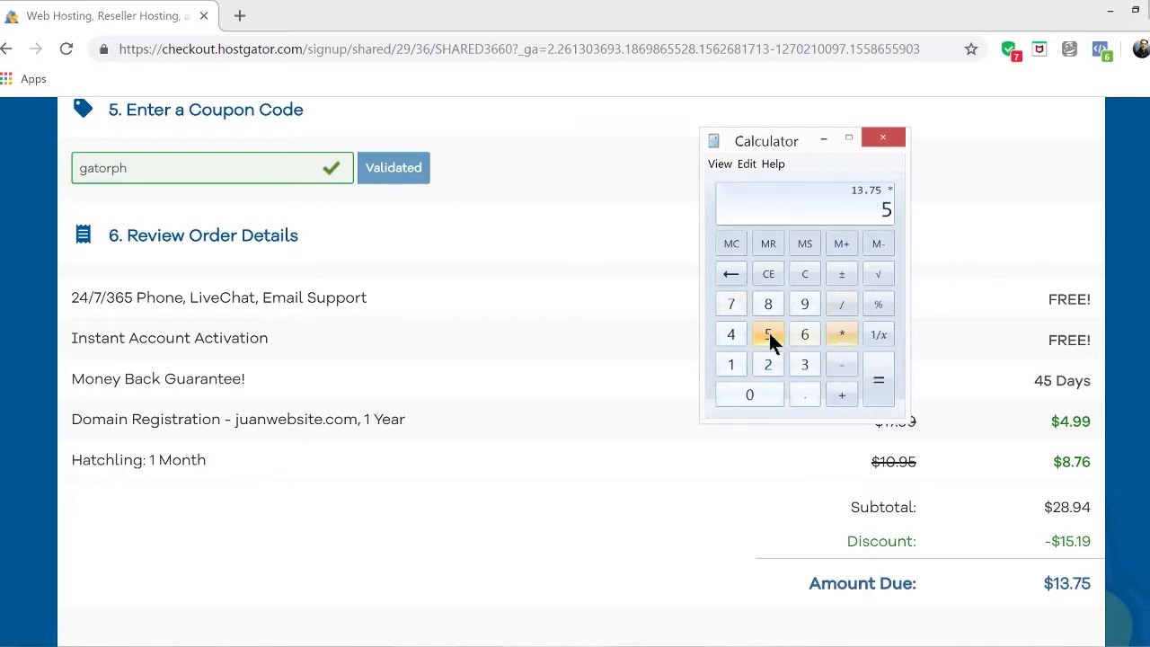
pyautogui.click(769, 364)
pyautogui.click(880, 384)
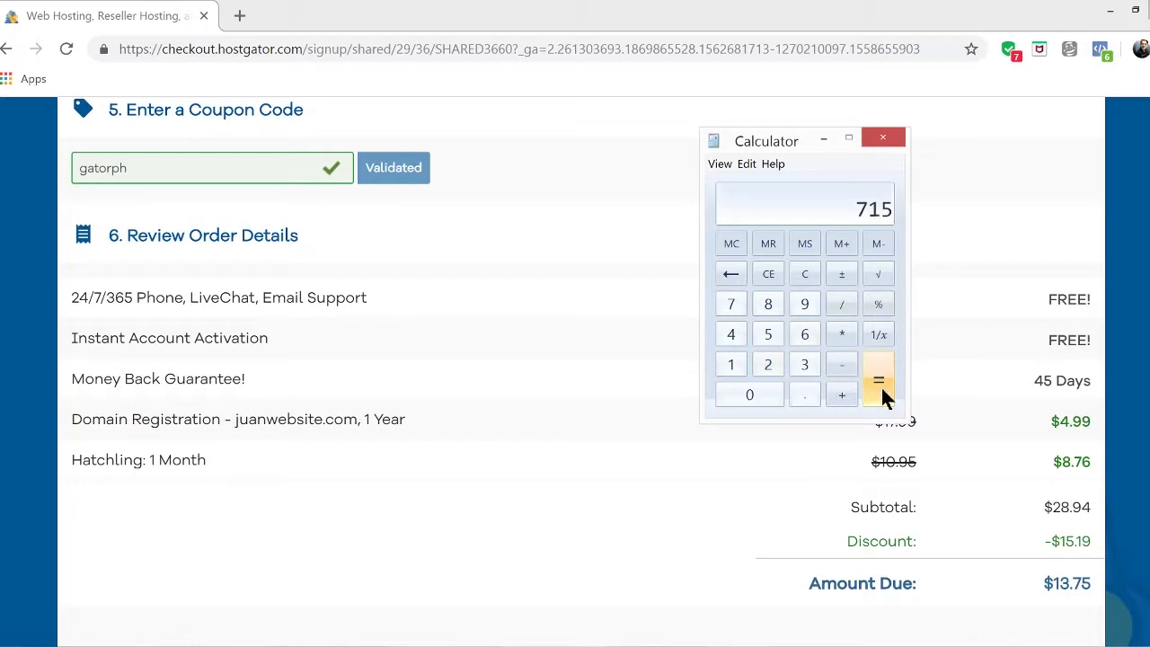
pyautogui.click(822, 139)
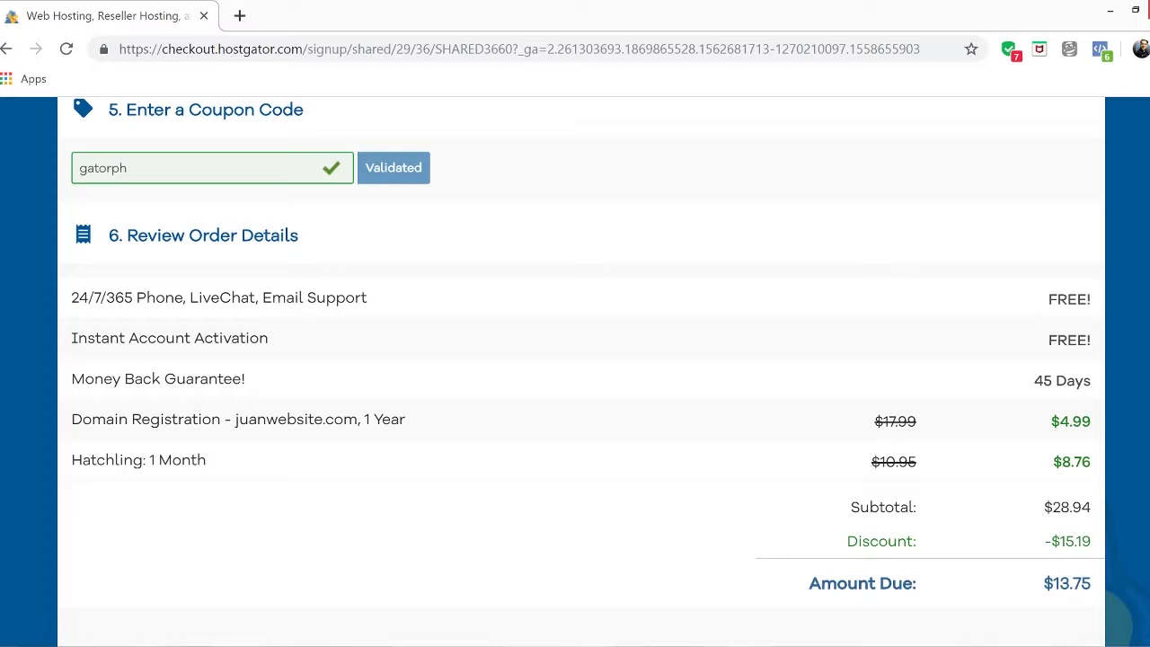
# Accept the Terms of Service and submit the order with Checkout Now!
pyautogui.scroll(-5, 575, 359)
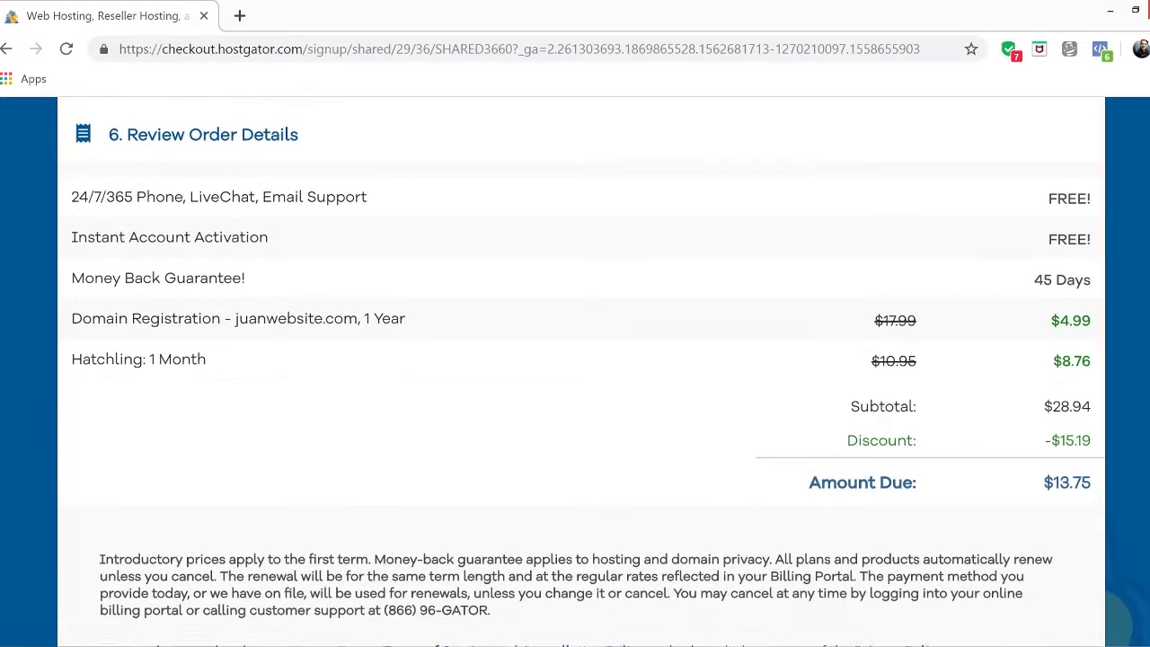
pyautogui.scroll(-1, 575, 360)
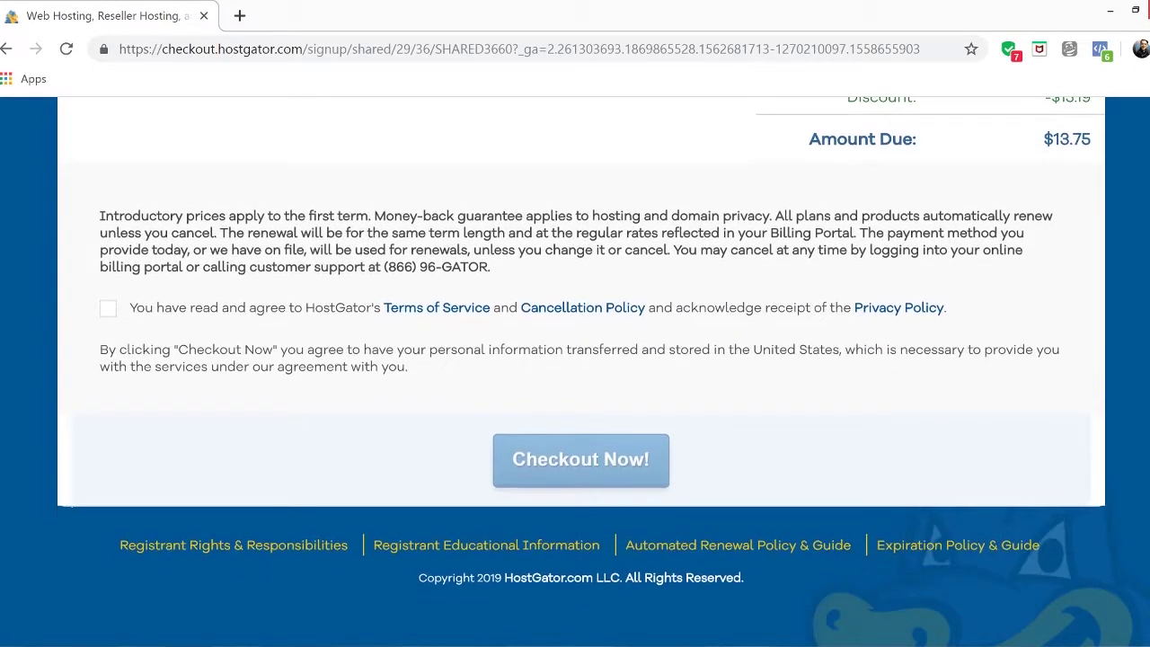
pyautogui.click(107, 310)
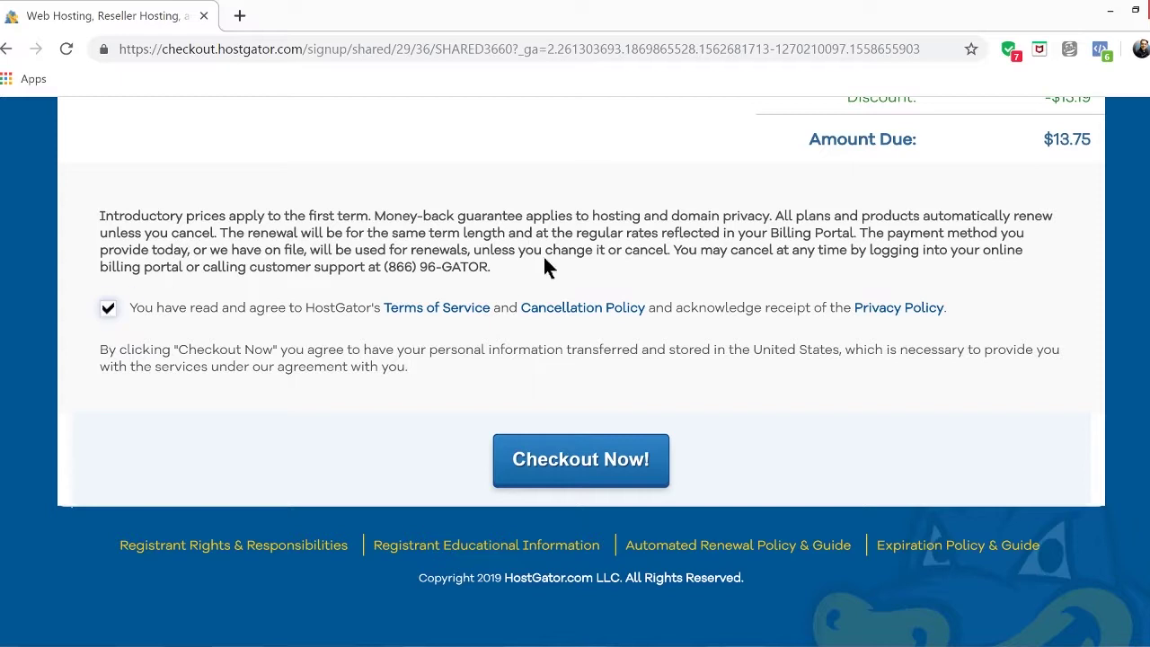
pyautogui.click(619, 464)
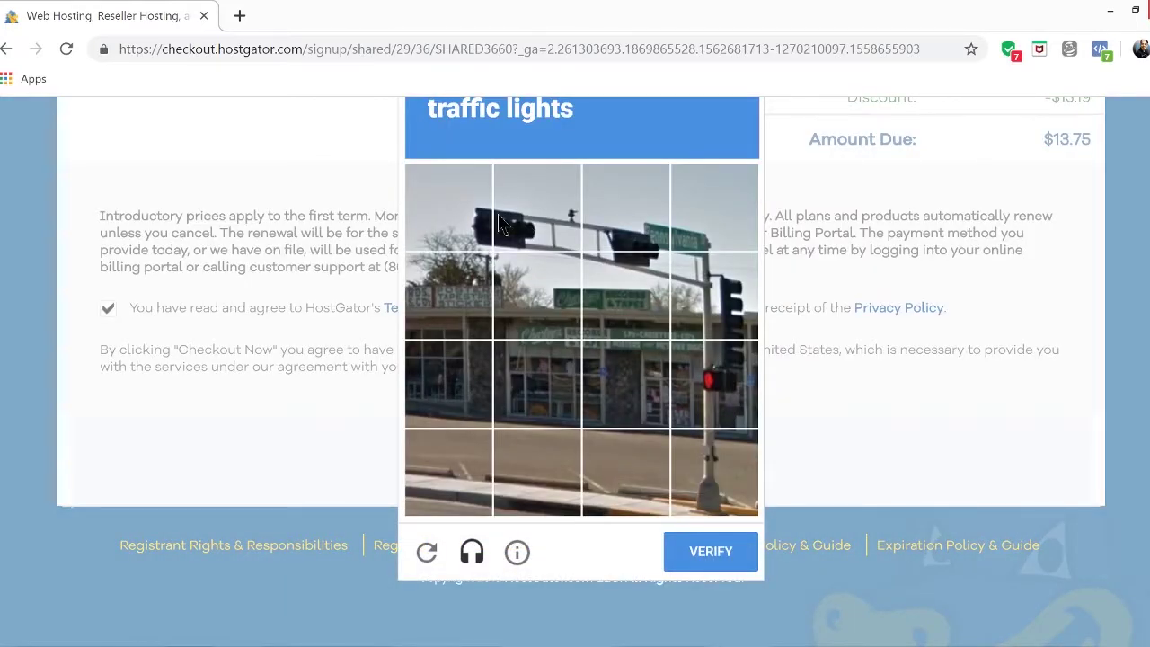
# Select all traffic-light tiles in the reCAPTCHA and verify
pyautogui.click(483, 236)
pyautogui.click(533, 240)
pyautogui.click(629, 247)
pyautogui.click(648, 271)
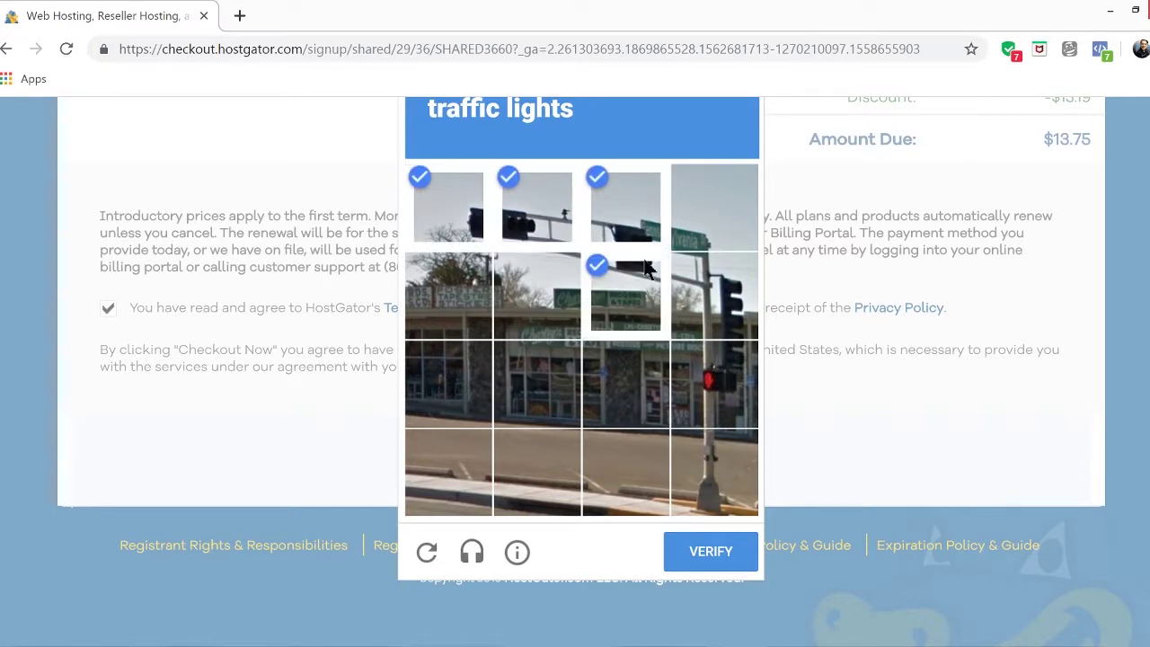
pyautogui.click(733, 404)
pyautogui.click(732, 322)
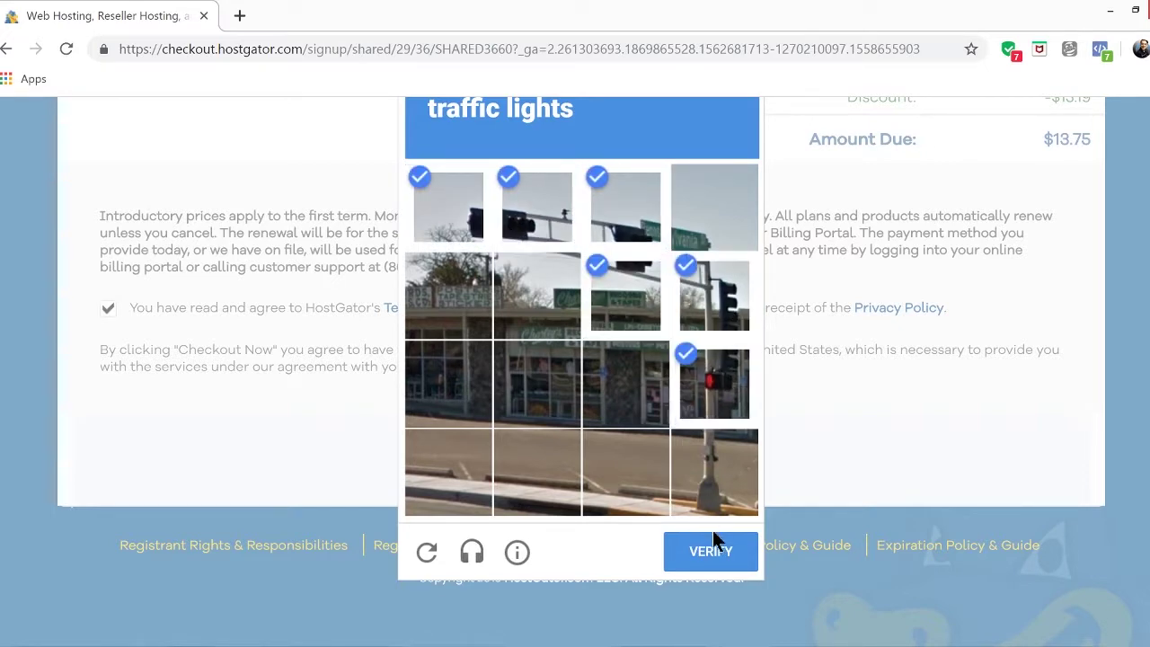
pyautogui.click(713, 541)
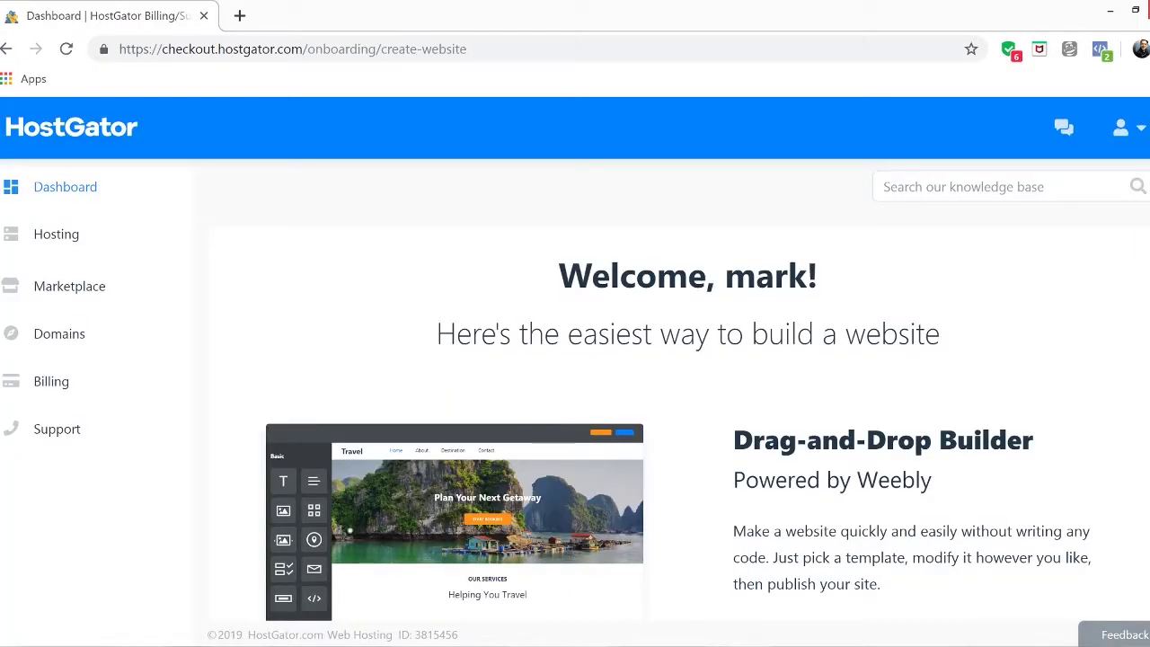
# Open cPanel for the hosting package and choose Build a New WordPress Site
pyautogui.click(38, 236)
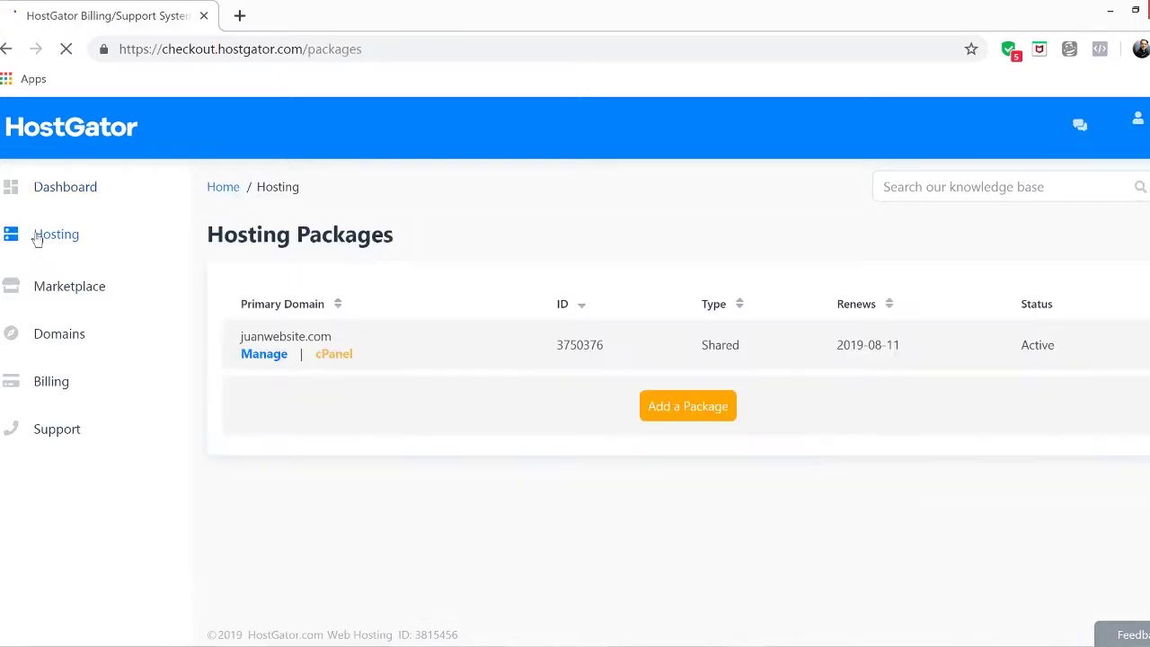
pyautogui.click(334, 356)
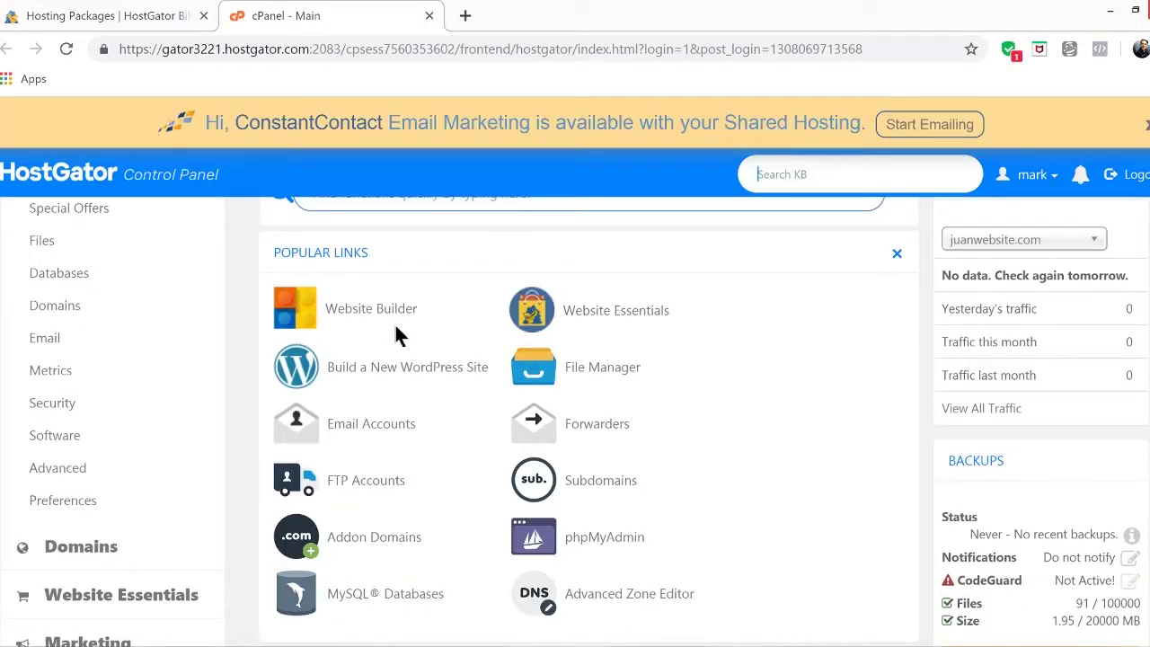
pyautogui.click(374, 370)
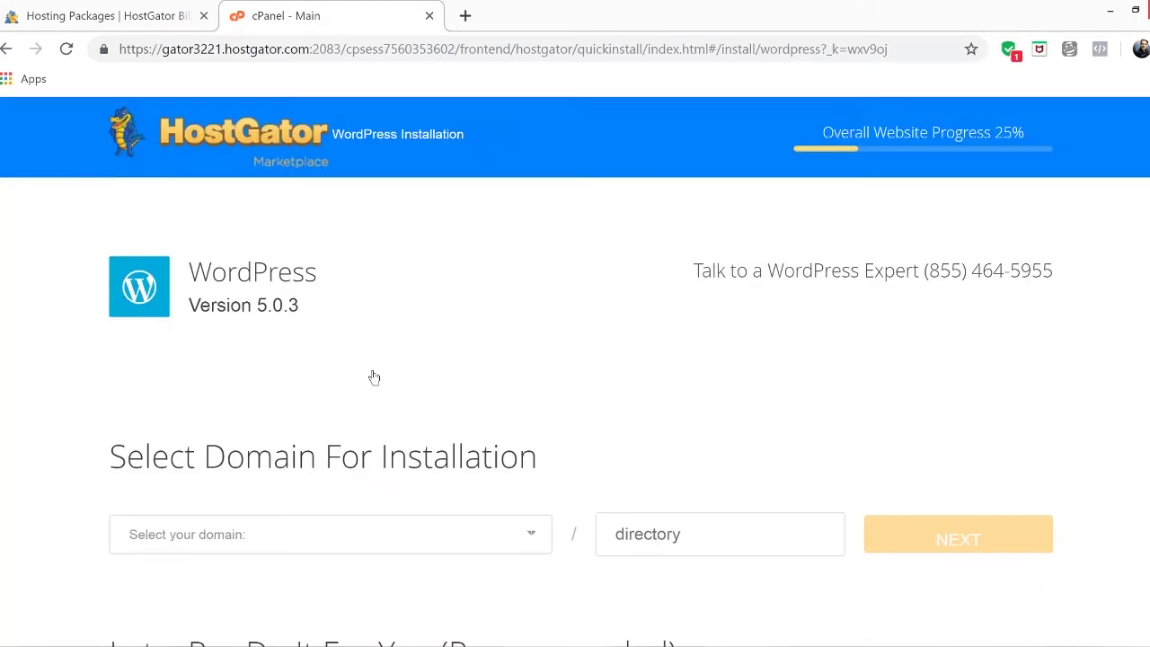
# Pick juanwebsite.com as the install domain and continue to the install settings
pyautogui.click(397, 536)
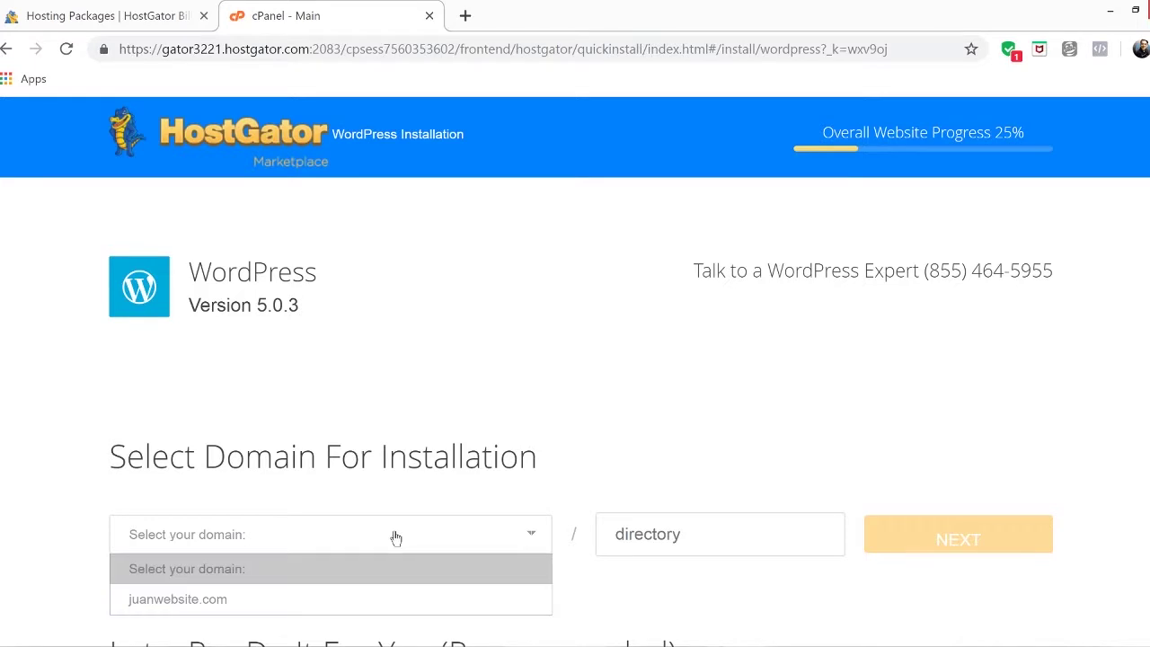
pyautogui.click(184, 602)
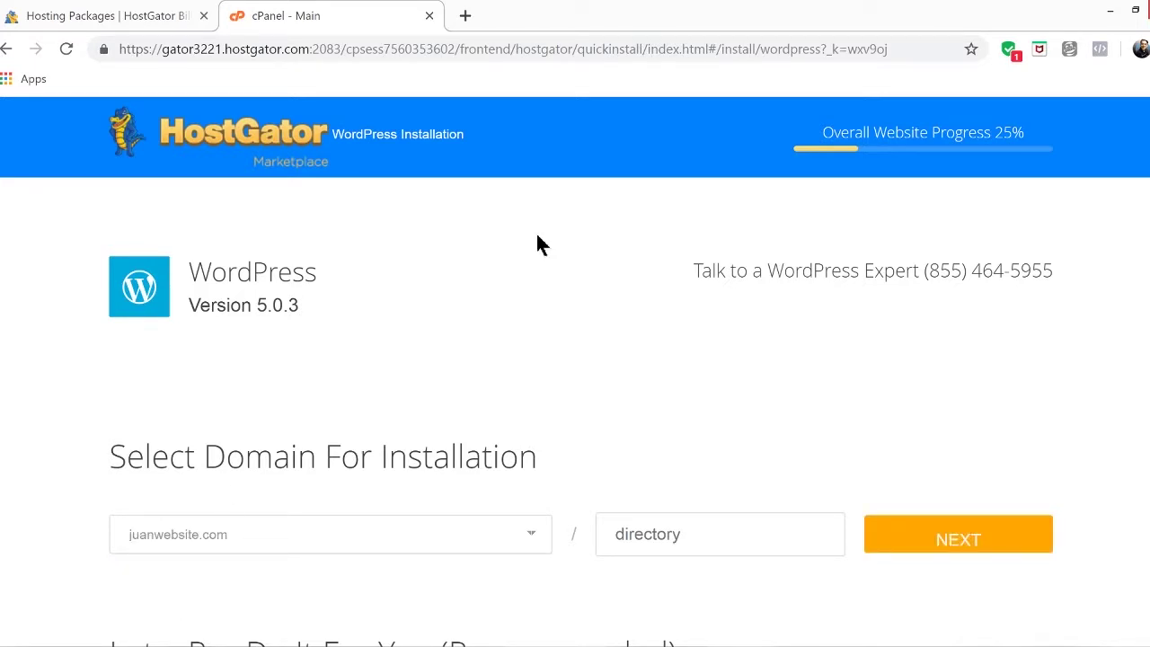
pyautogui.scroll(-5, 575, 371)
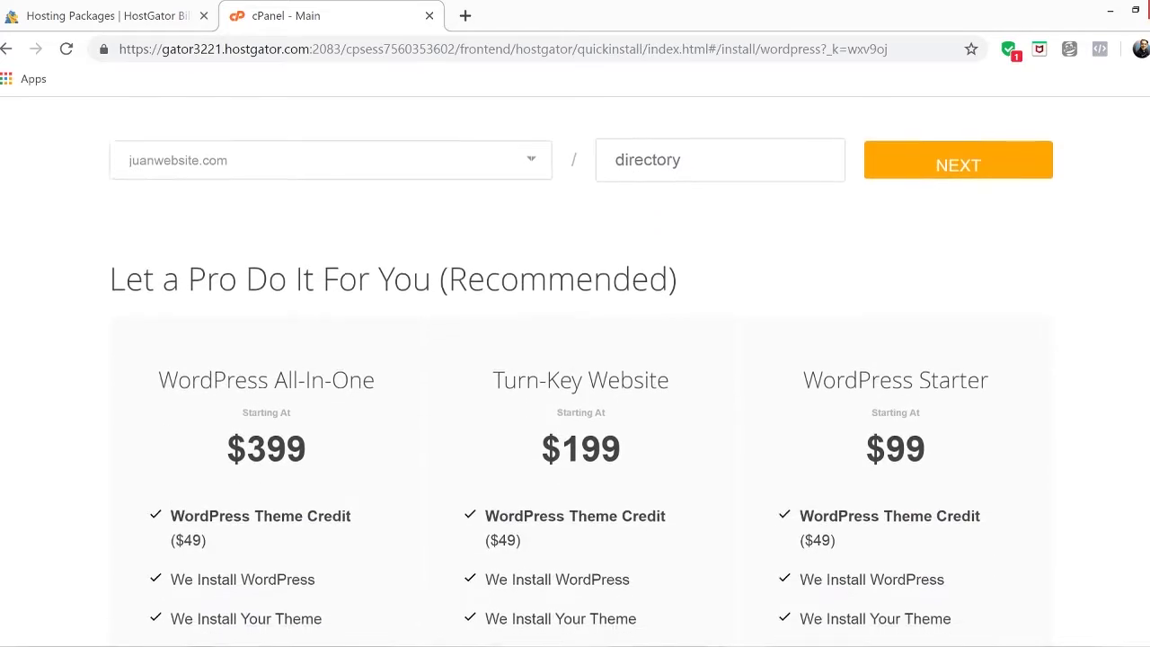
pyautogui.scroll(-3, 575, 371)
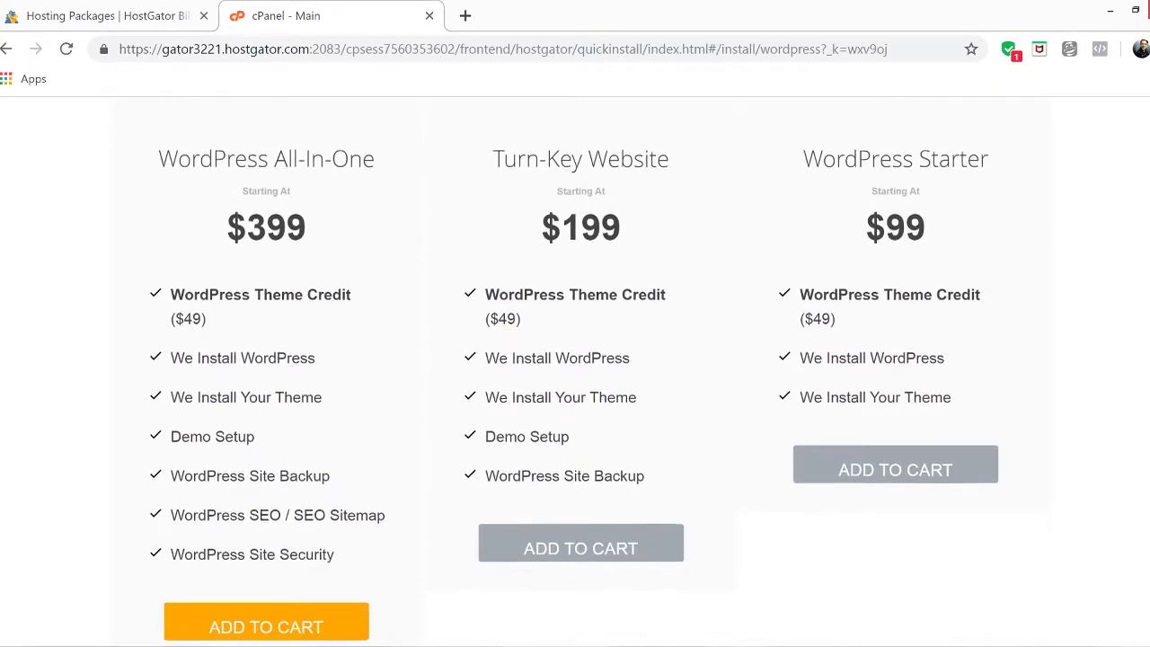
pyautogui.scroll(1, 575, 371)
pyautogui.scroll(1, 780, 279)
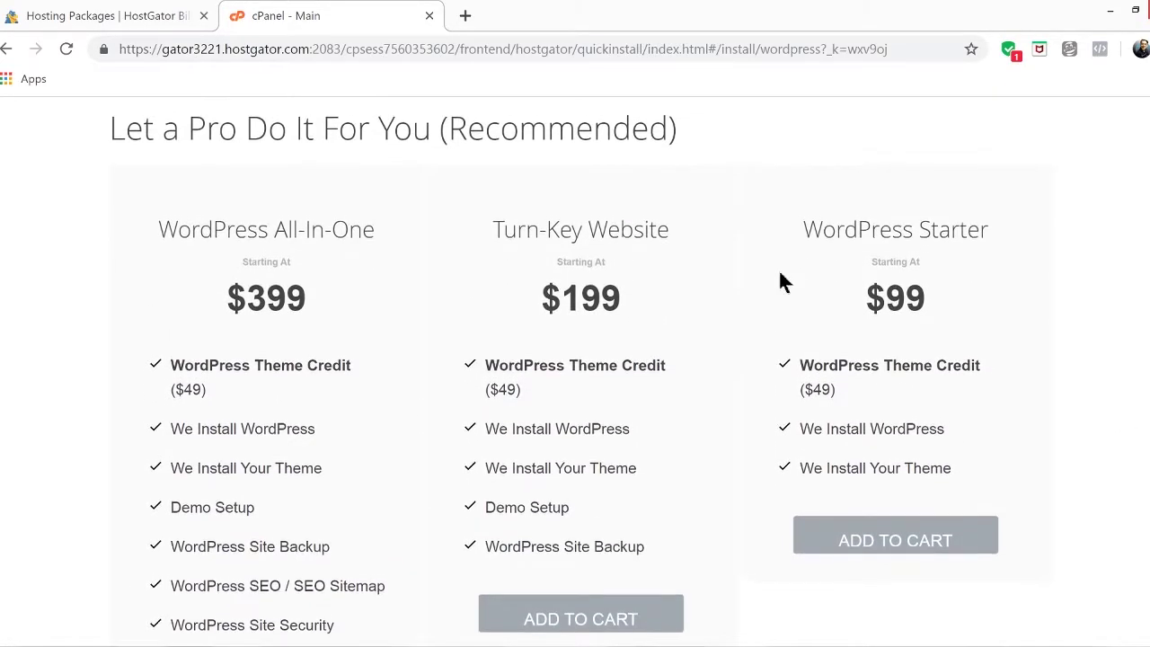
pyautogui.scroll(4, 575, 371)
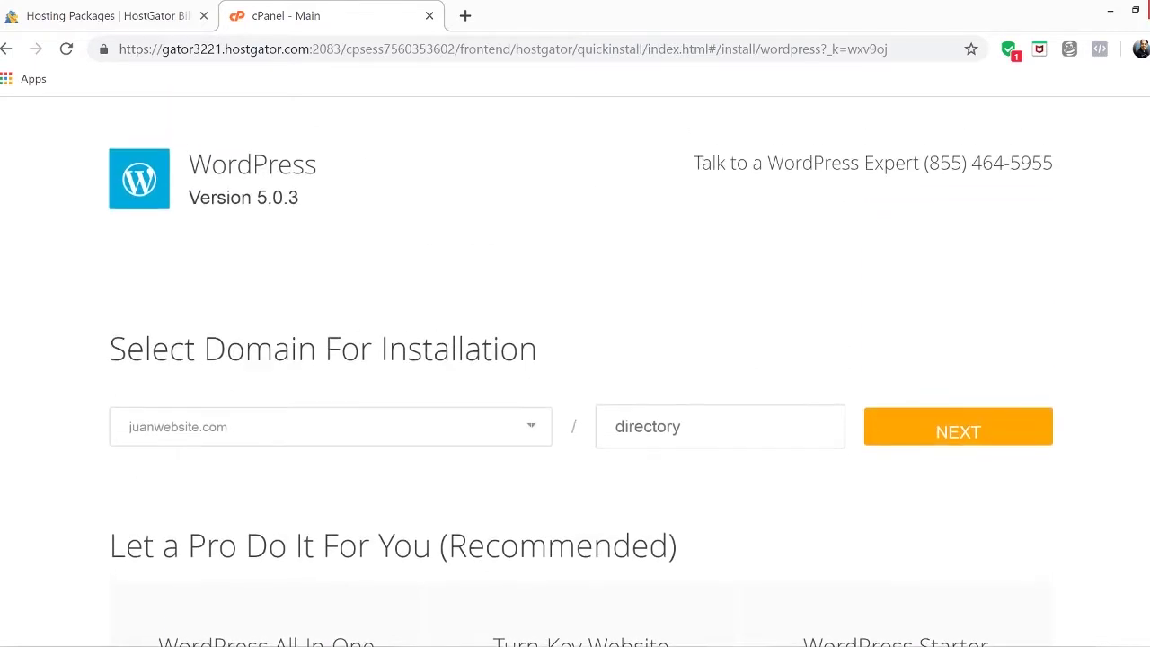
pyautogui.click(967, 438)
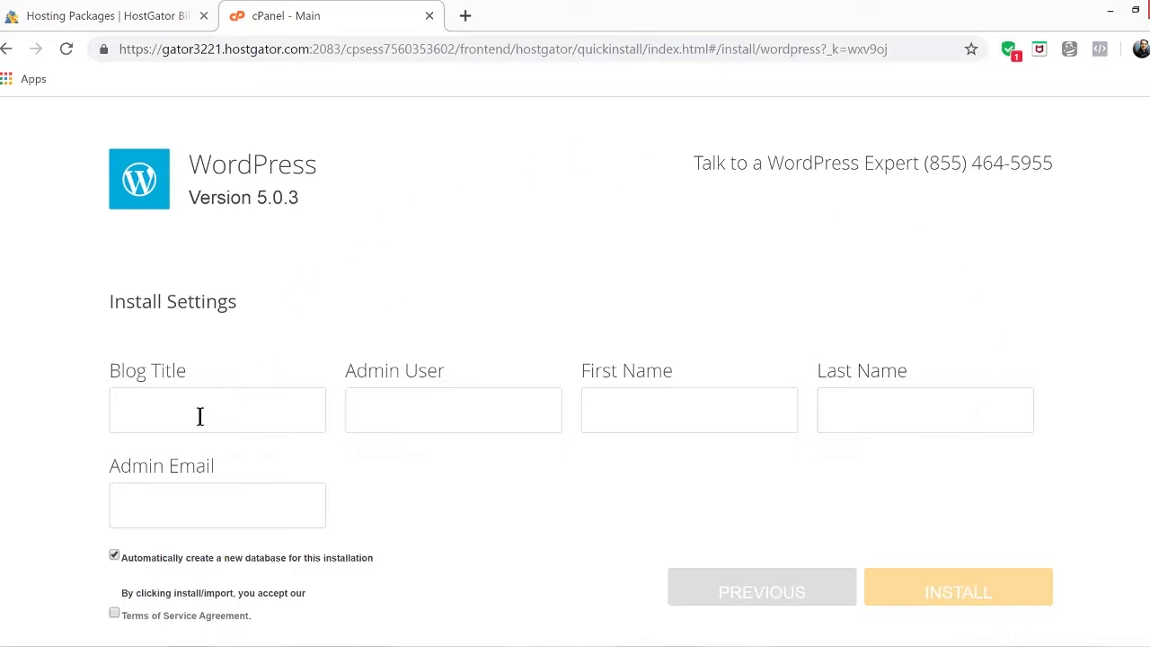
# Set the blog title to 'filipino website'
pyautogui.write('juan website')
pyautogui.hotkey('ctrl', 'a')
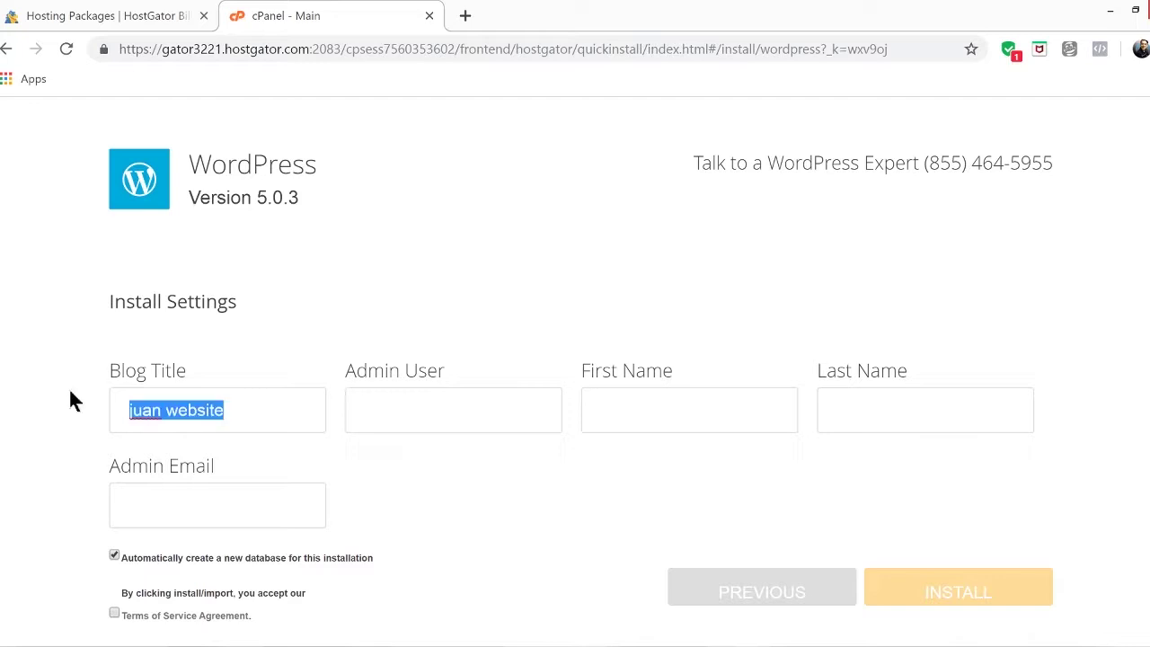
pyautogui.write('filipino website')
pyautogui.press('Tab')
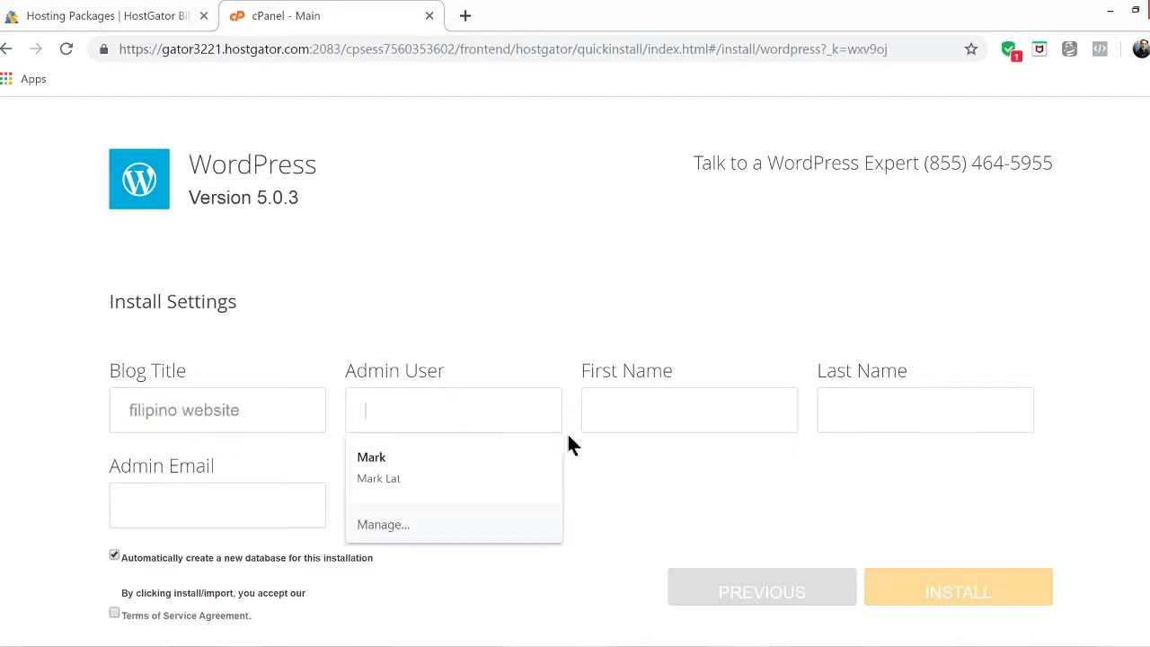
# Enter the admin username, first and last name and e-mail, accept the terms and install
pyautogui.write('mark')
pyautogui.click(650, 415)
pyautogui.write('mark')
pyautogui.click(862, 408)
pyautogui.write('lat')
pyautogui.click(236, 509)
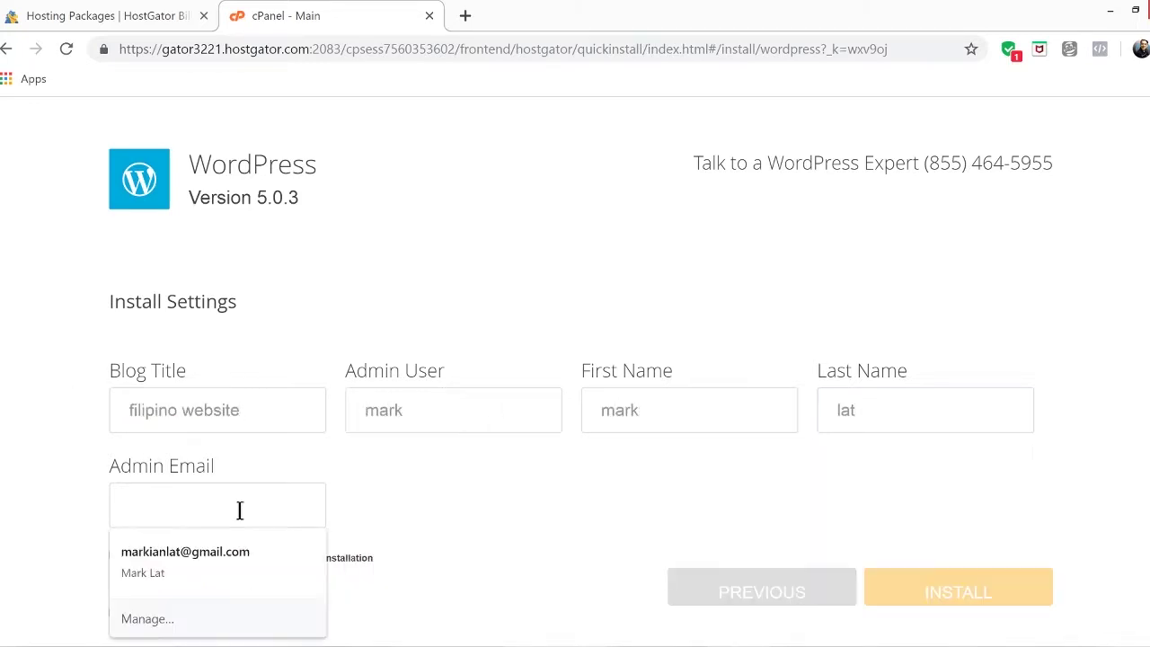
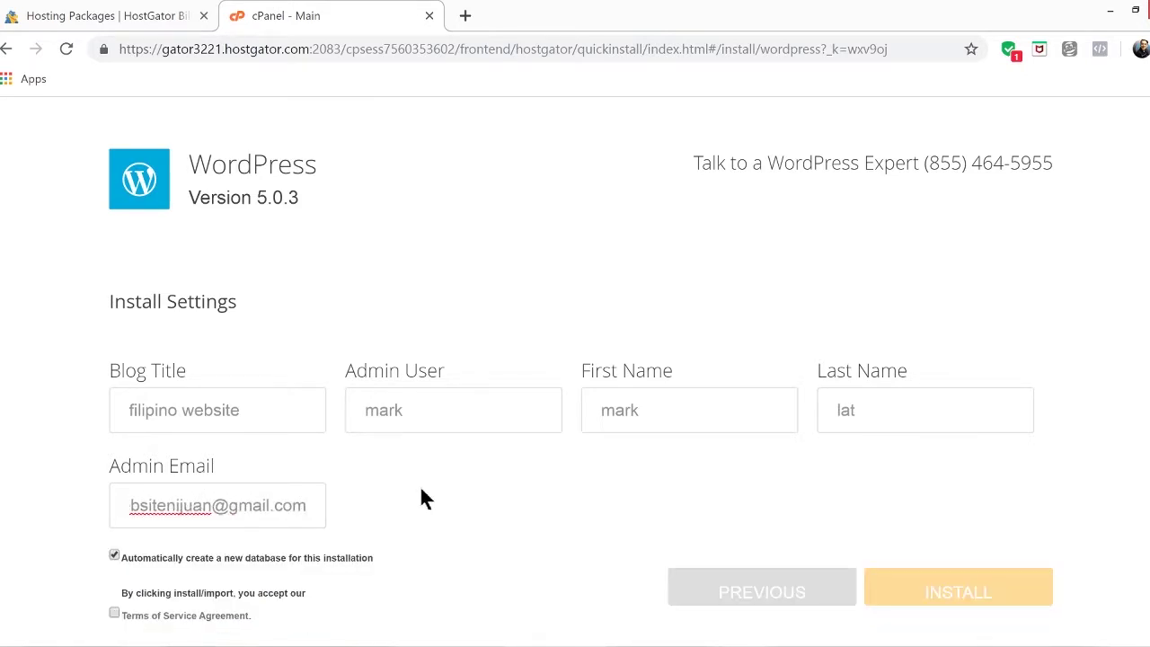
pyautogui.click(114, 614)
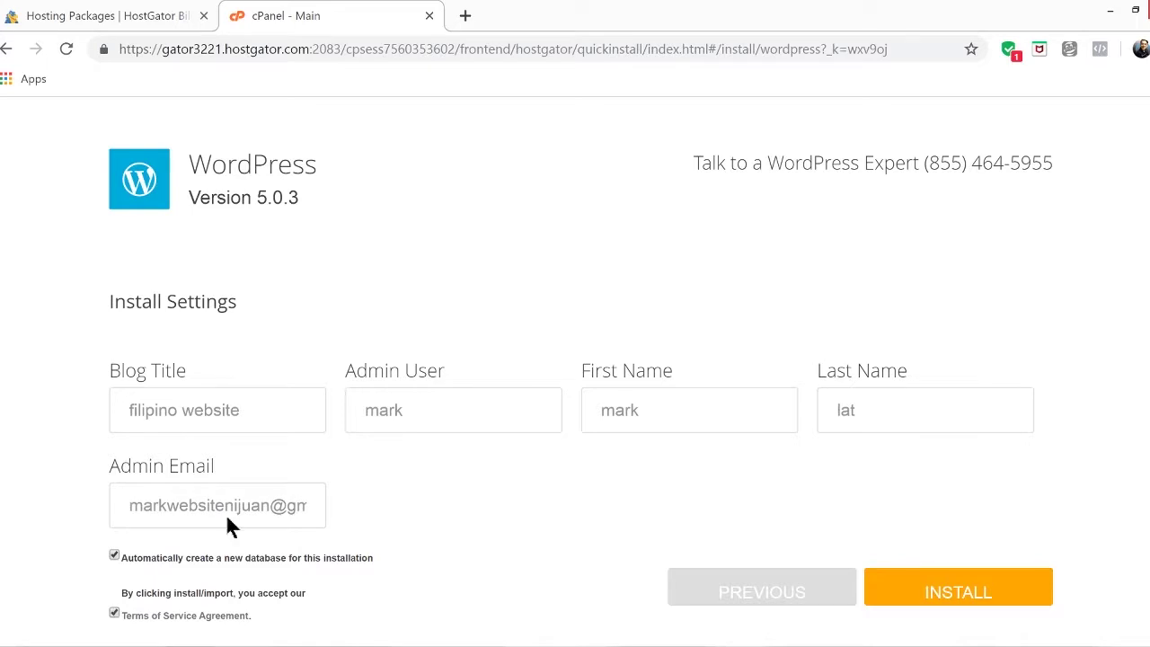
pyautogui.click(997, 600)
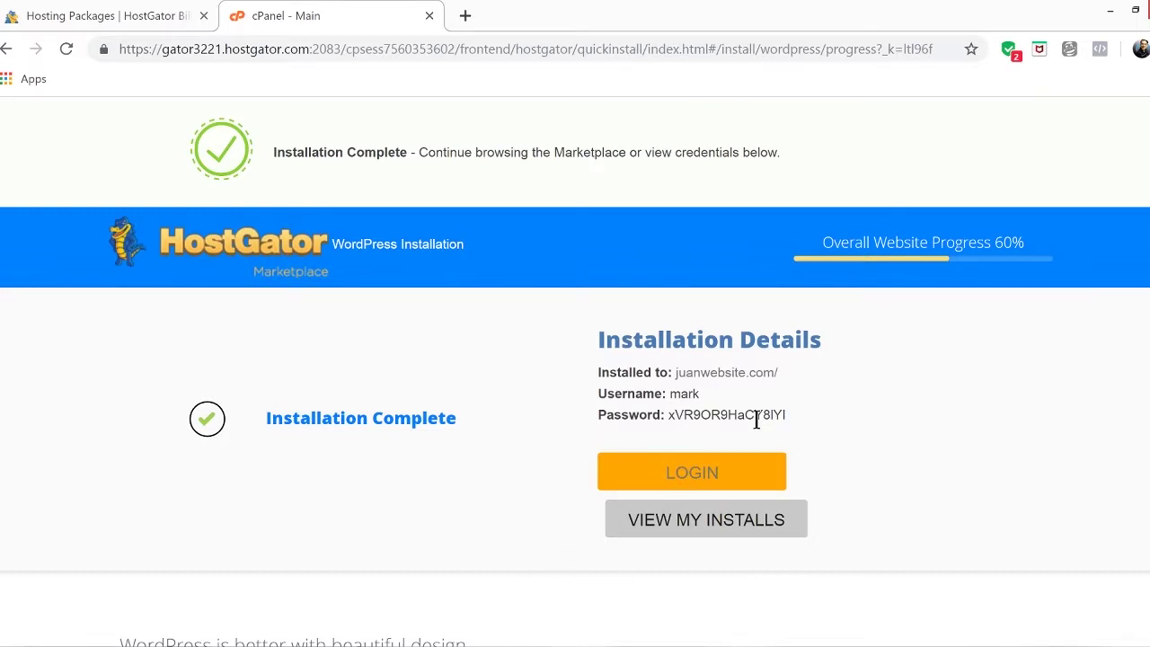
# Start the new WordPress site and trim the address to load juanwebsite.com's Coming Soon page
pyautogui.click(760, 481)
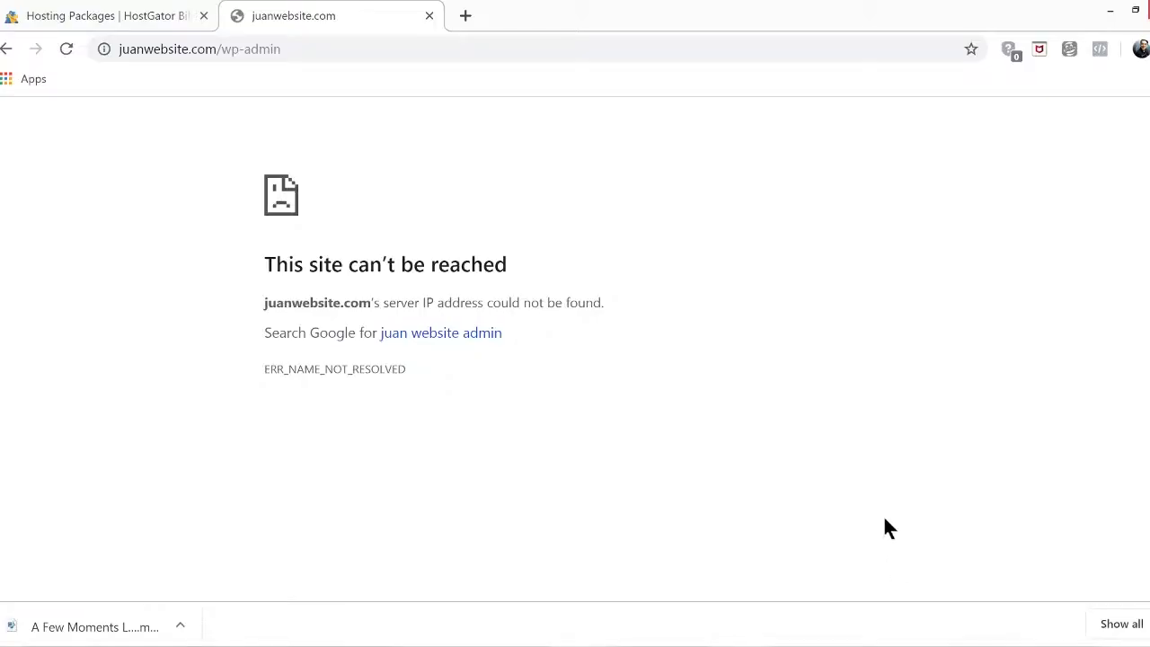
pyautogui.click(294, 56)
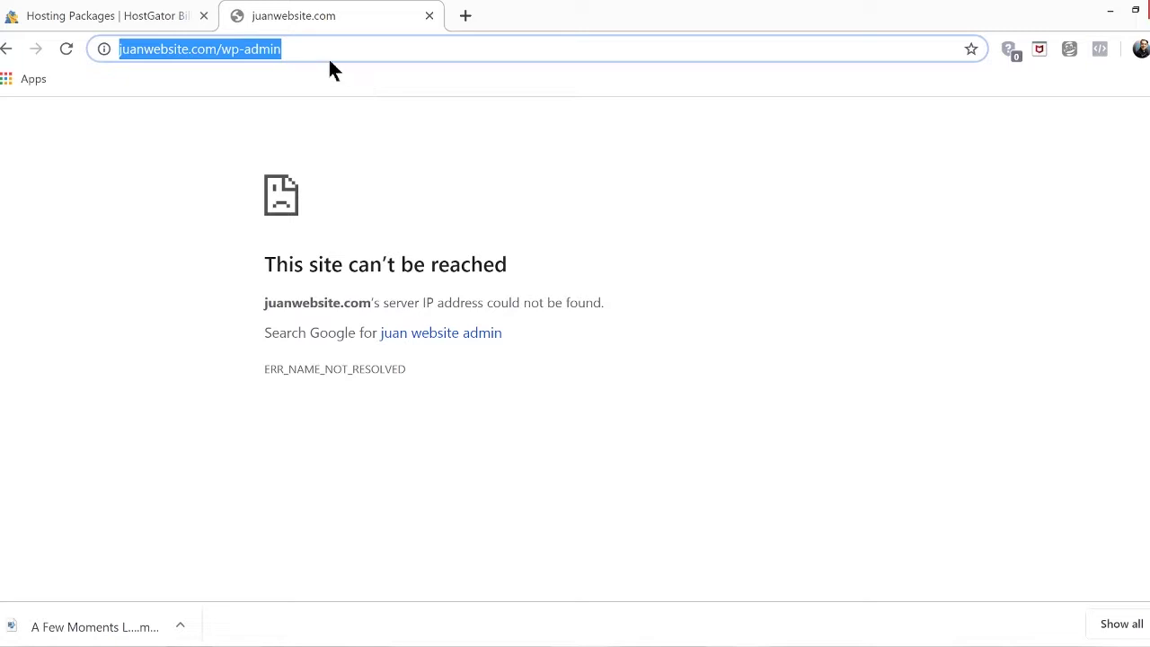
pyautogui.moveTo(221, 49); pyautogui.dragTo(374, 45)
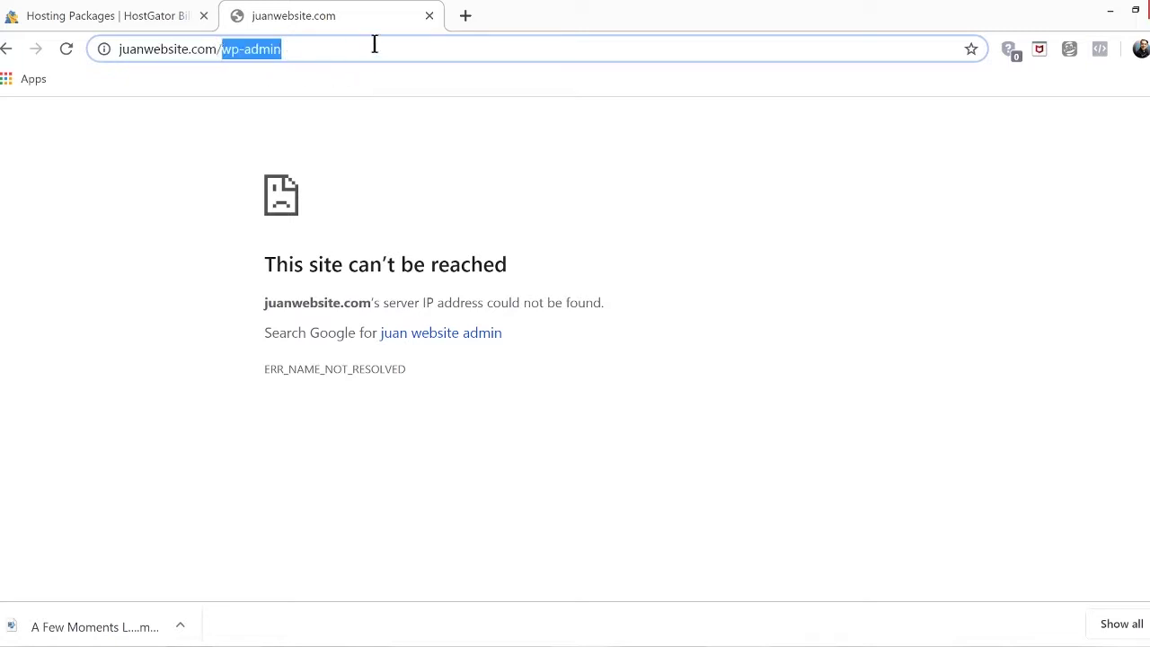
pyautogui.press('BackSpace')
pyautogui.press('BackSpace')
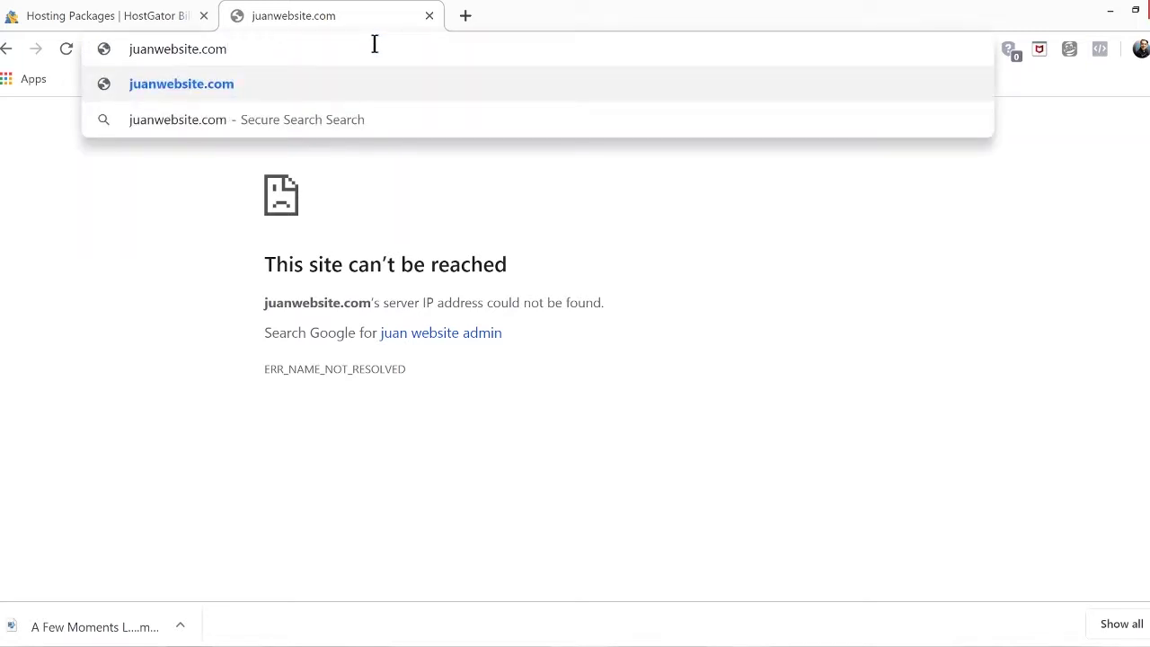
pyautogui.press('Return')
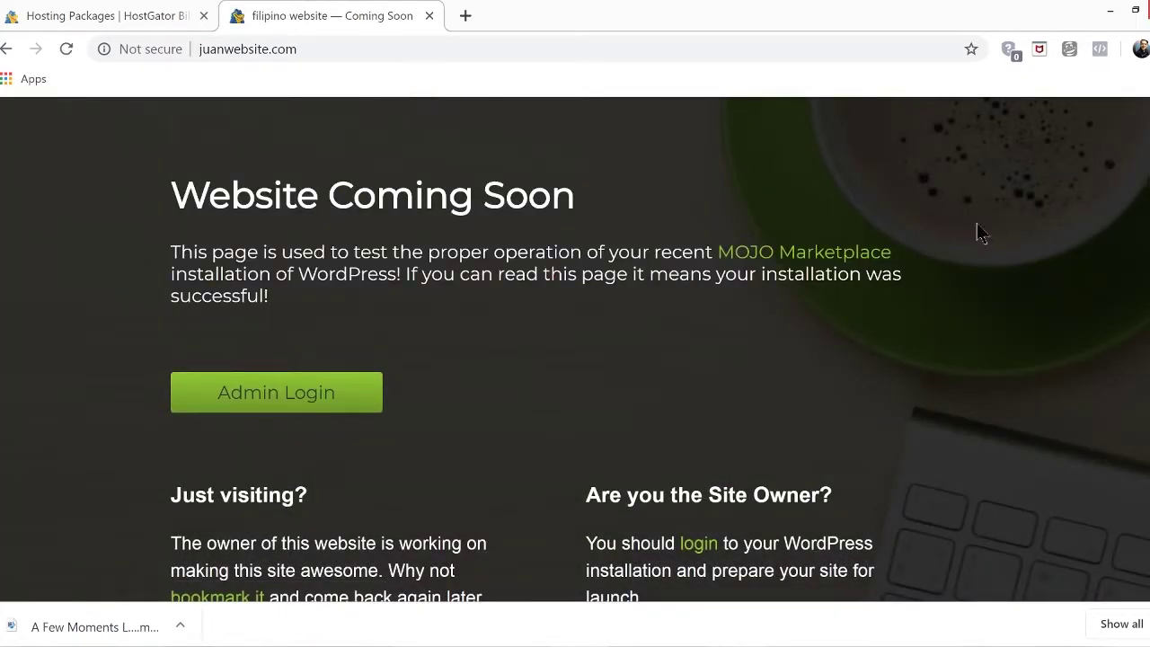
pyautogui.scroll(-3, 1008, 240)
pyautogui.scroll(-1, 1008, 239)
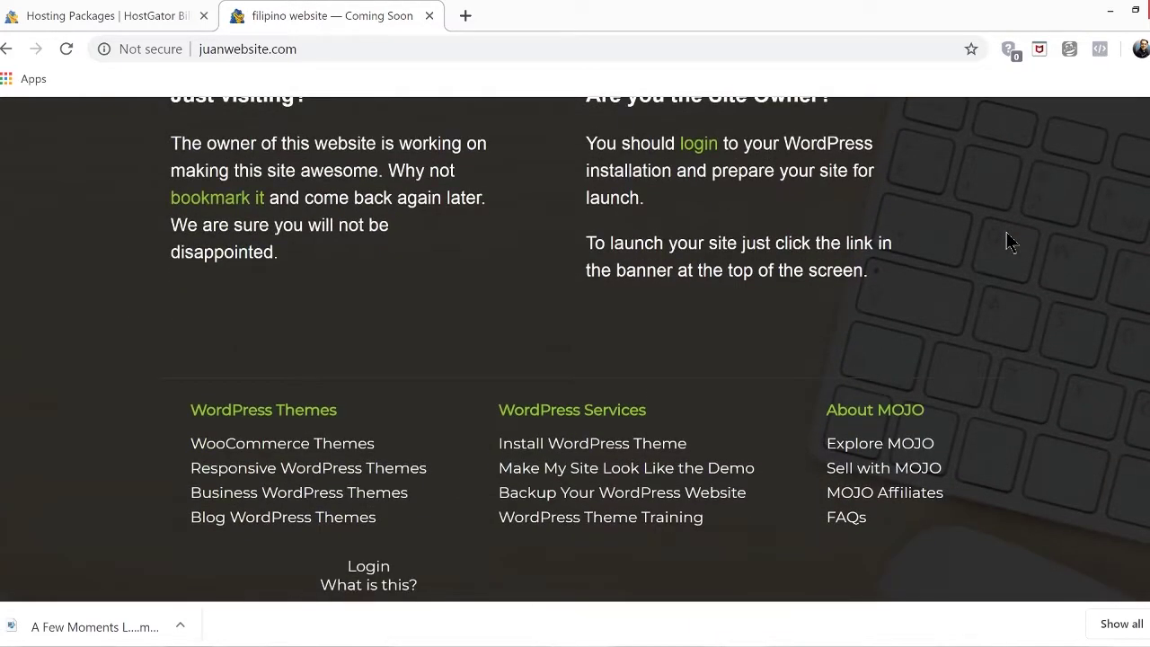
pyautogui.scroll(4, 1008, 240)
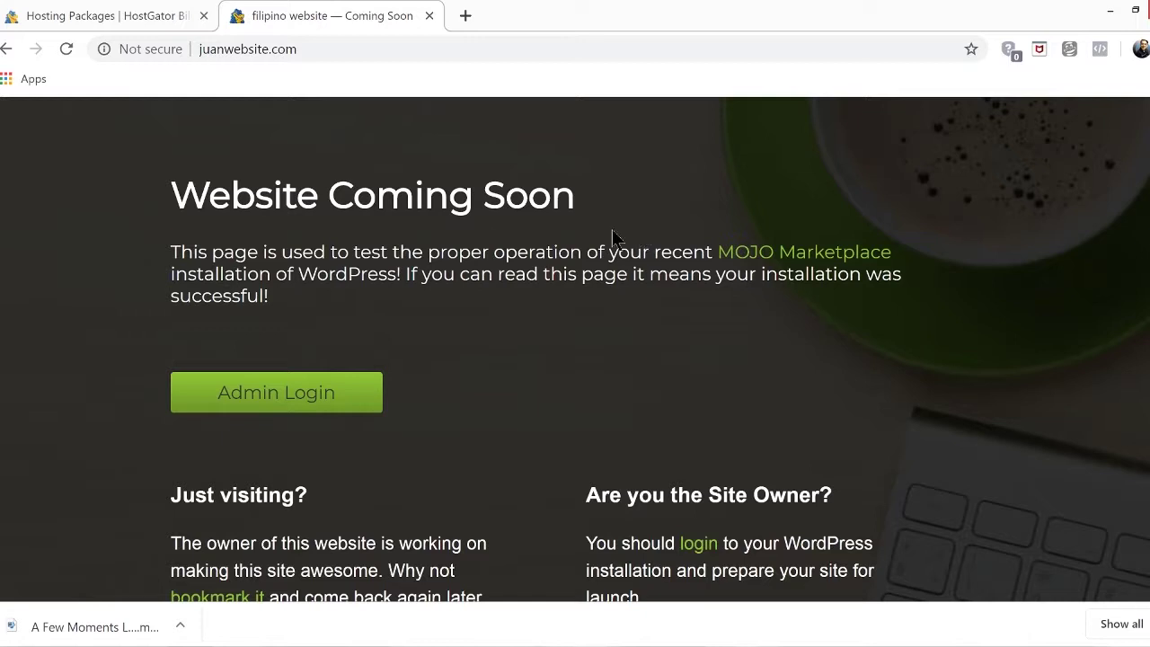
# Go to juanwebsite.com/wp-admin to reach the WordPress login page
pyautogui.click(373, 46)
pyautogui.click(369, 48)
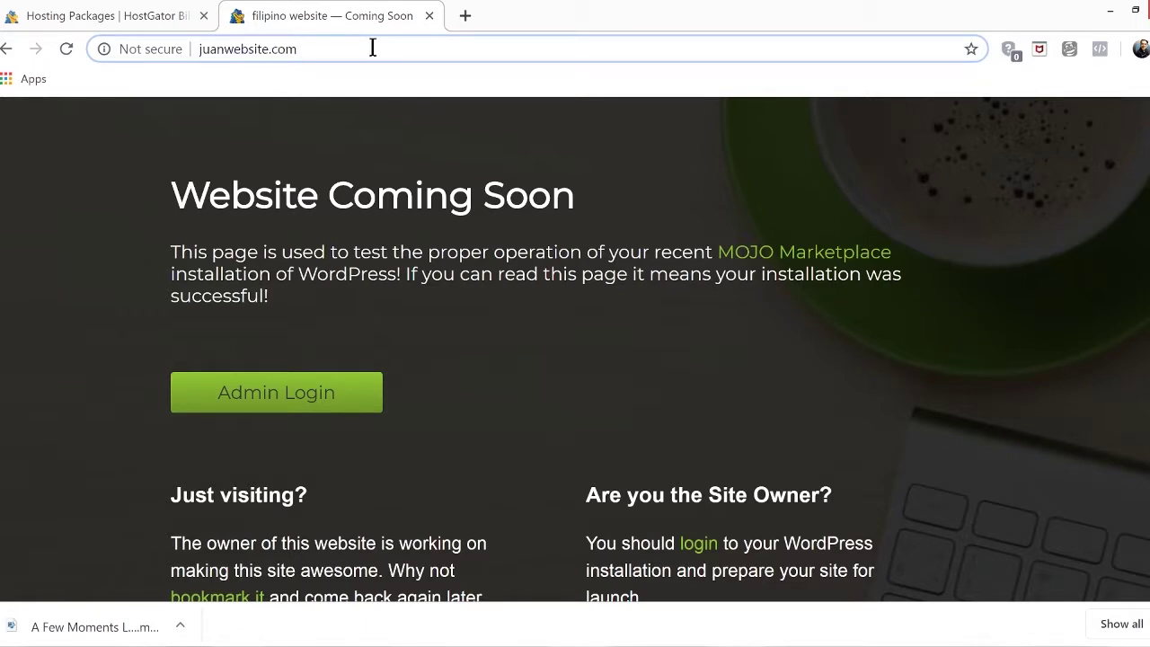
pyautogui.write('/')
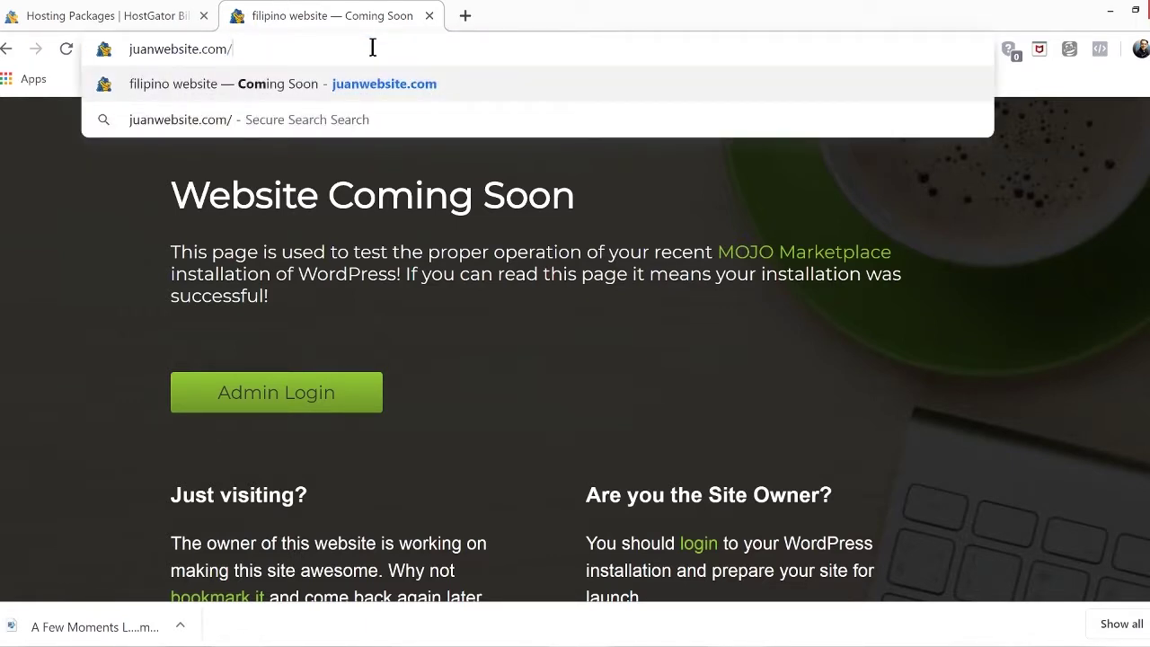
pyautogui.write('wp-ad')
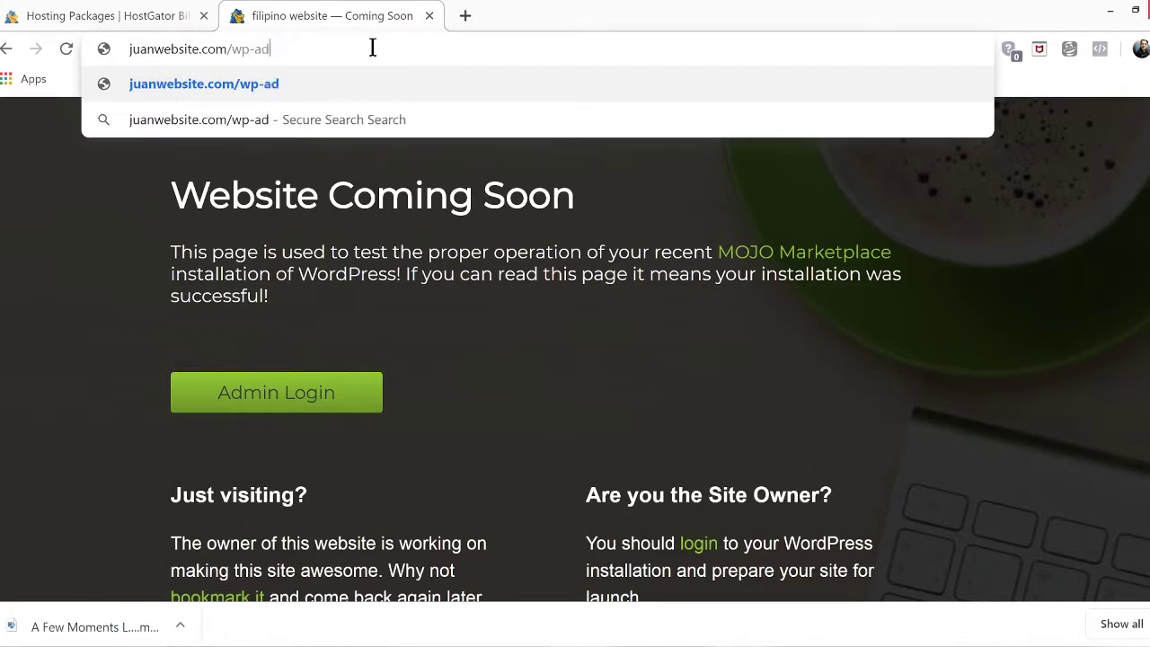
pyautogui.write('min')
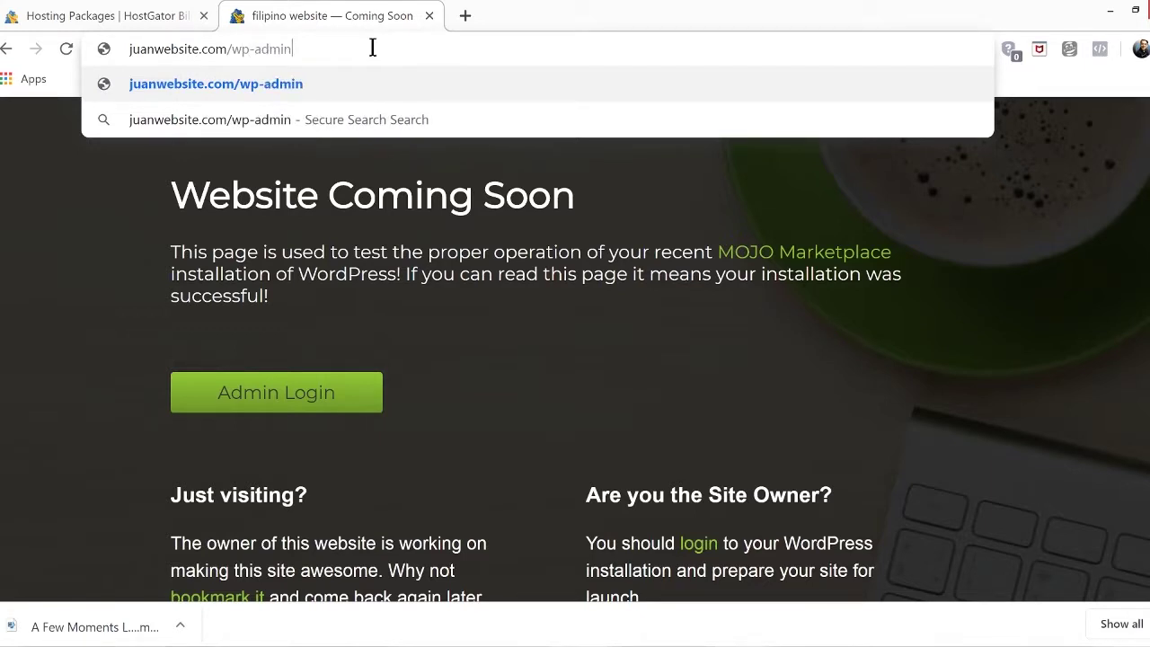
pyautogui.press('Return')
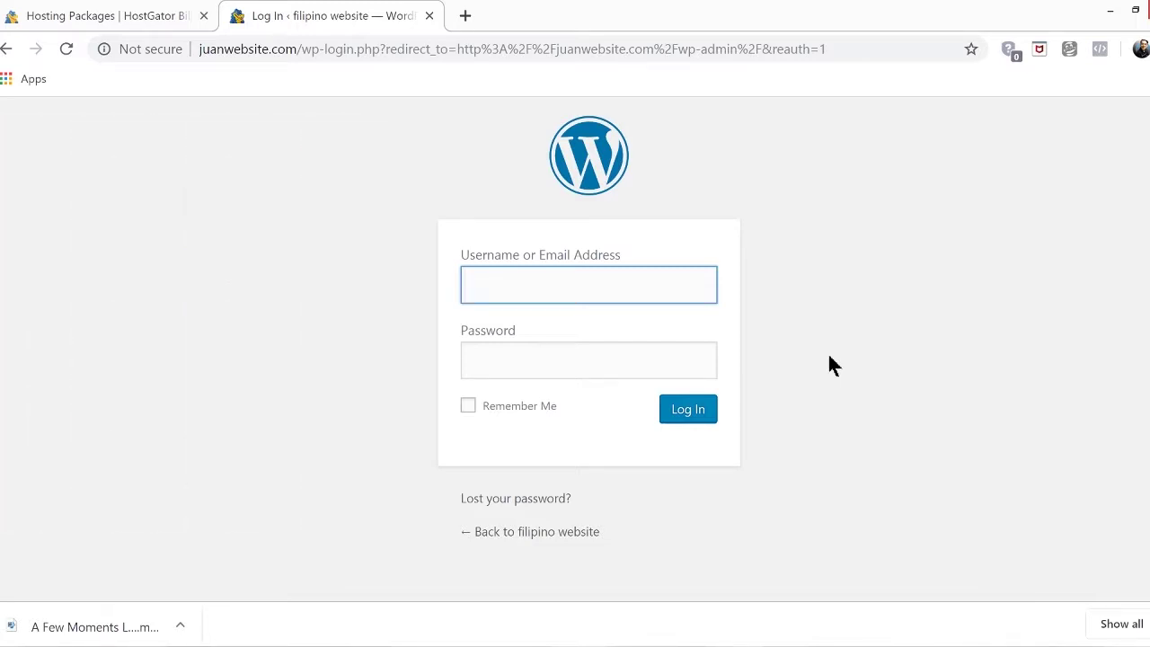
# Log in with the admin username and pasted password, tick Remember Me, and save the login in Chrome
pyautogui.write('mark')
pyautogui.click(704, 275)
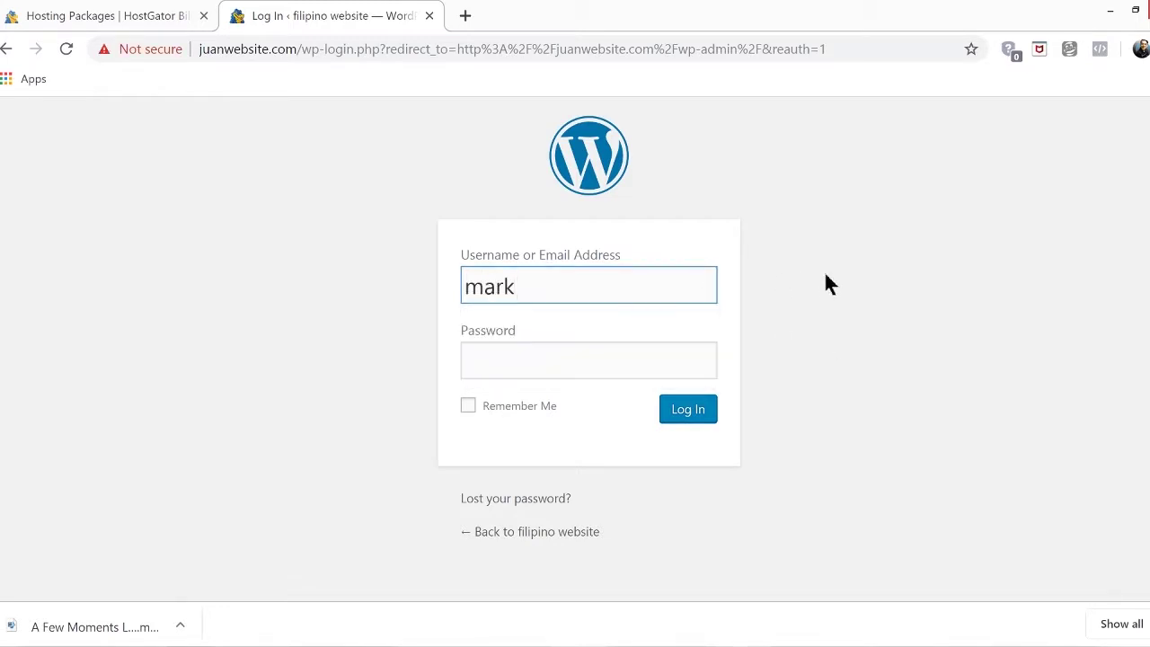
pyautogui.click(633, 370)
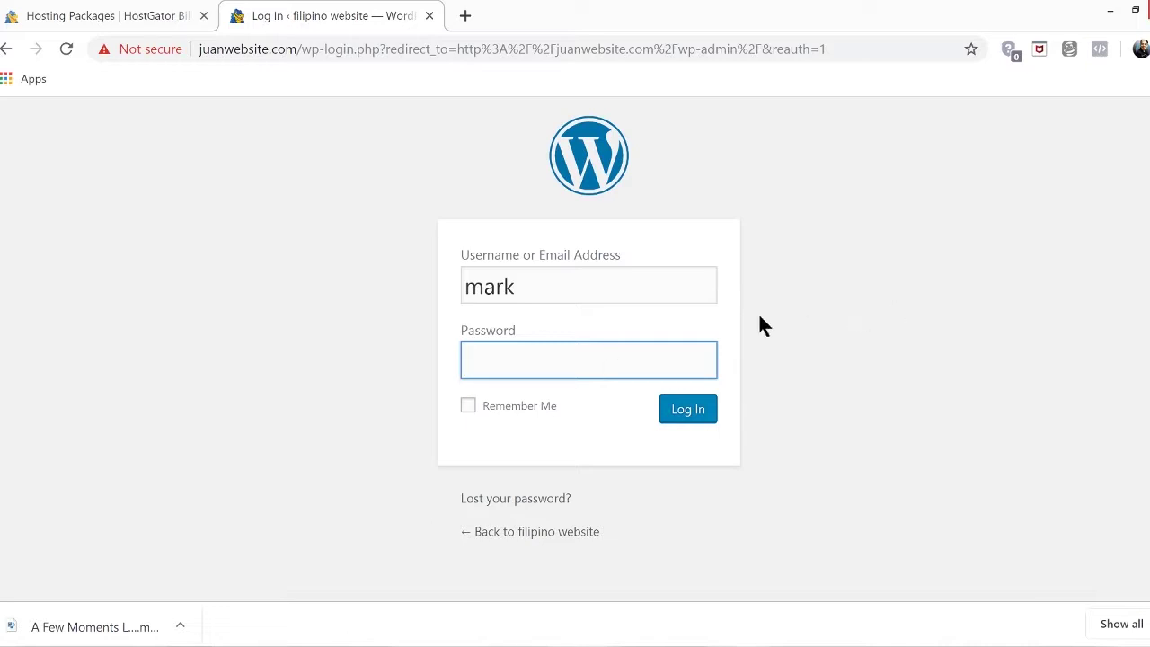
pyautogui.hotkey('ctrl', 'v')
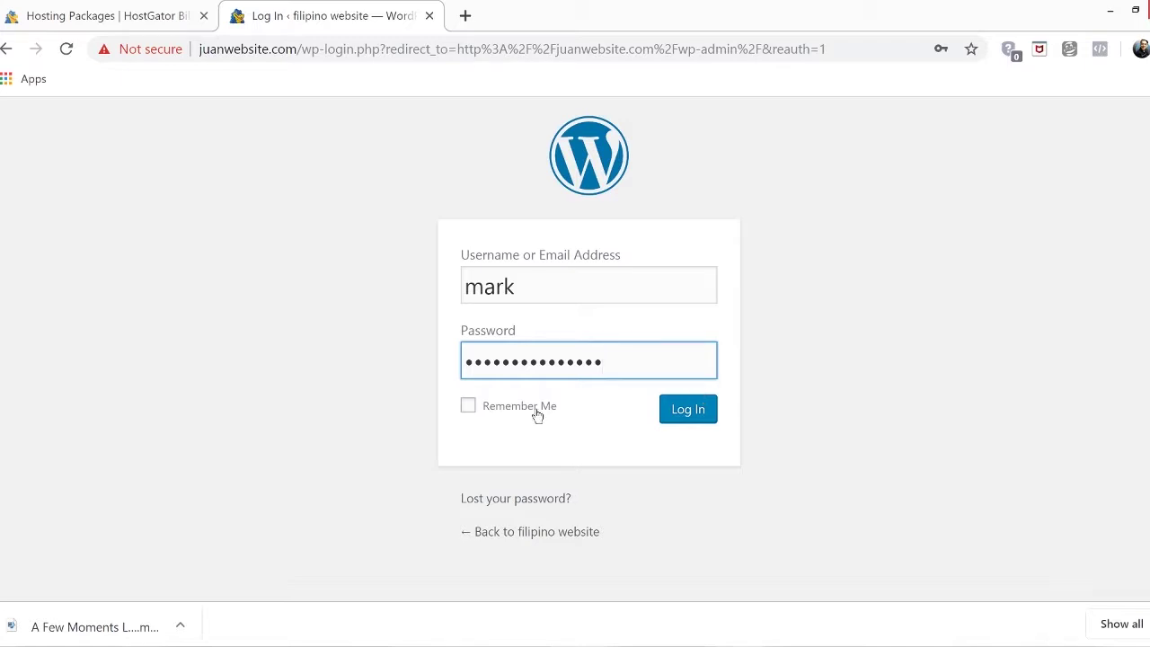
pyautogui.click(541, 409)
pyautogui.click(690, 411)
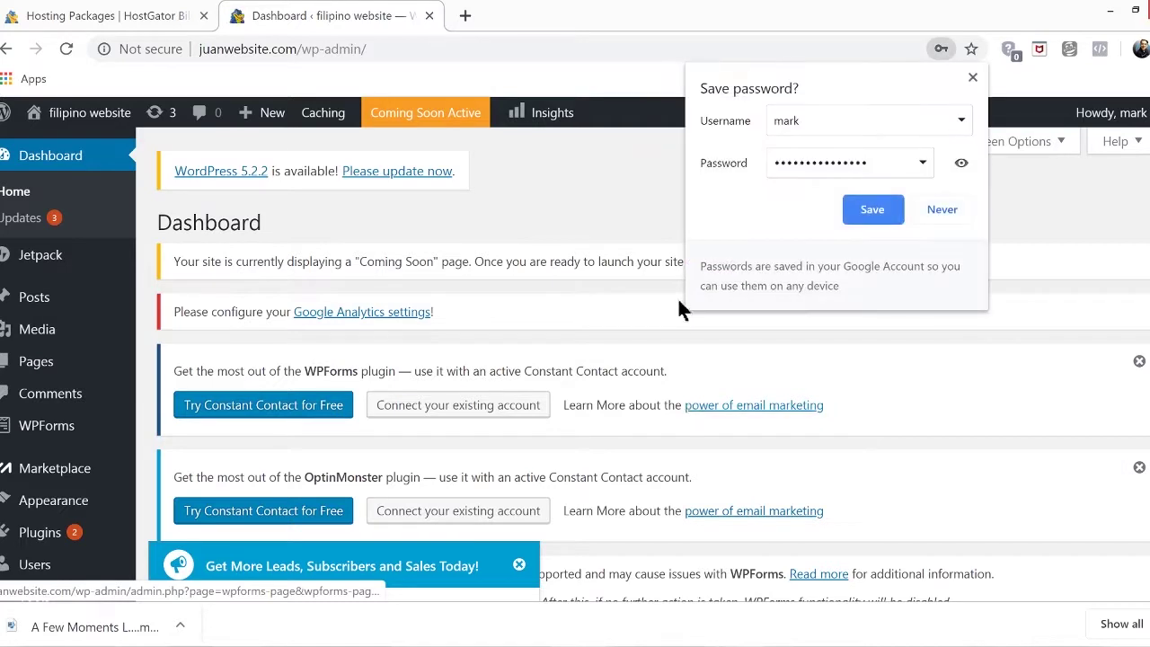
pyautogui.click(872, 207)
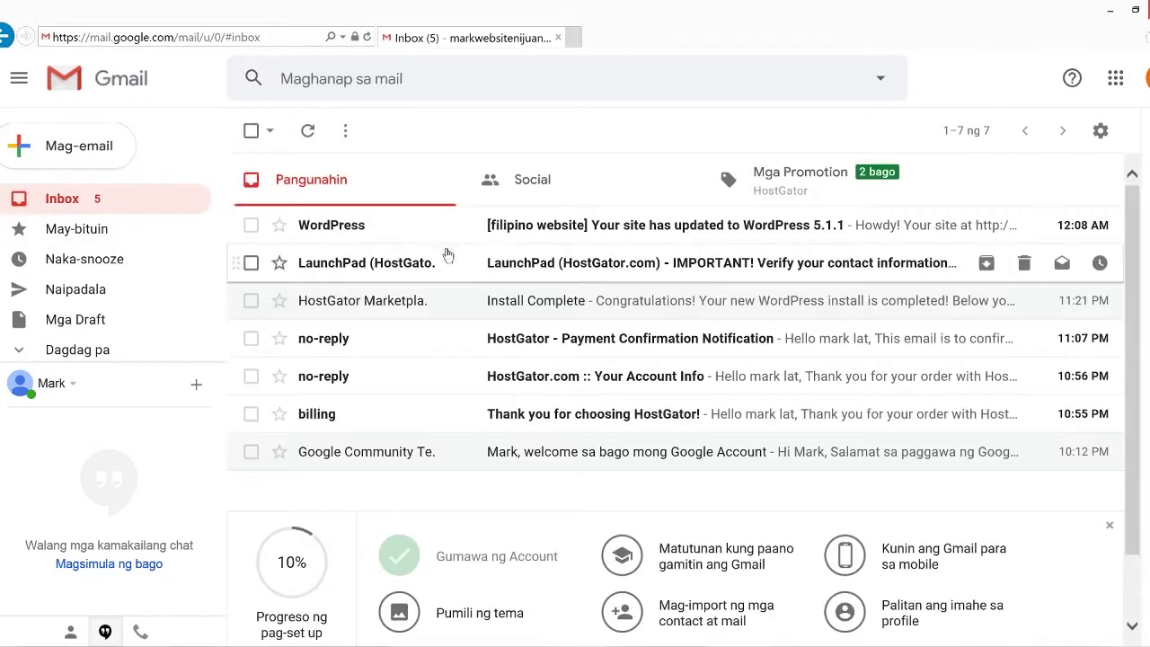
# Check the login details in HostGator's Install Complete email, then return to the Dashboard window
pyautogui.click(412, 303)
pyautogui.moveTo(1123, 224); pyautogui.dragTo(1134, 308)
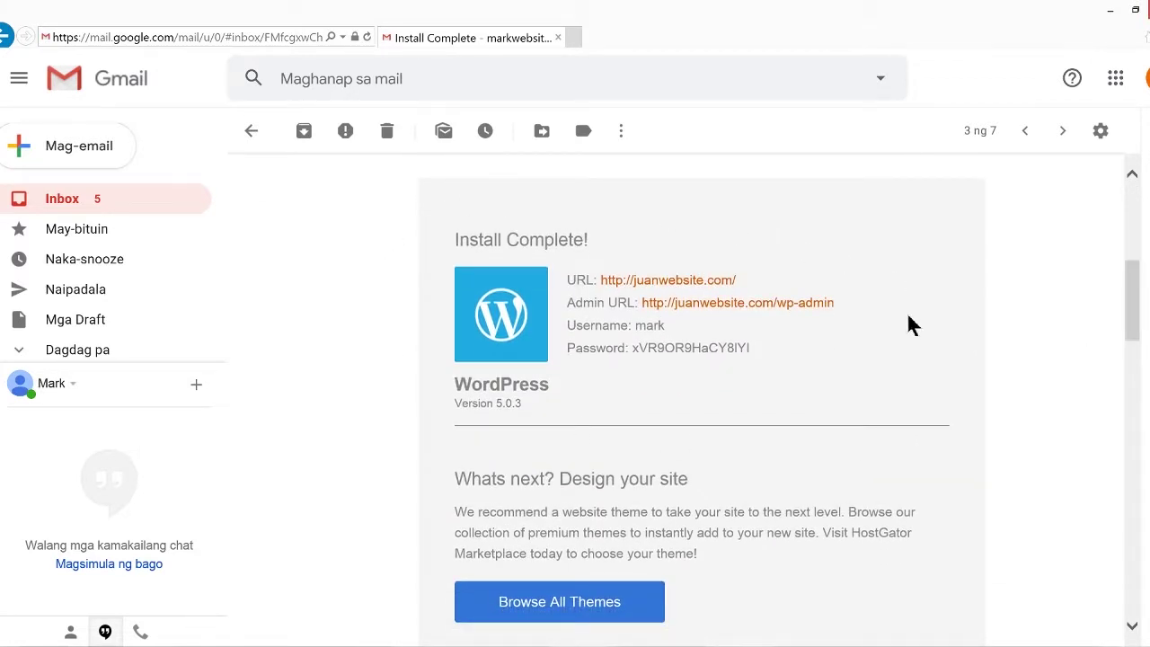
pyautogui.click(433, 640)
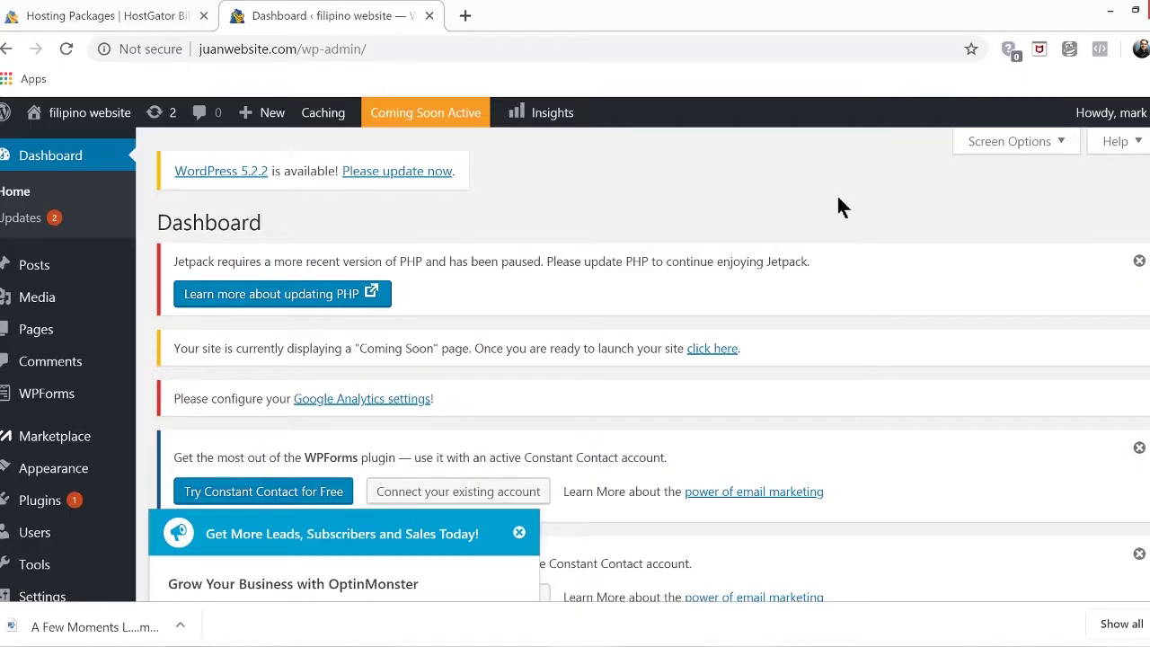
pyautogui.moveTo(69, 115)
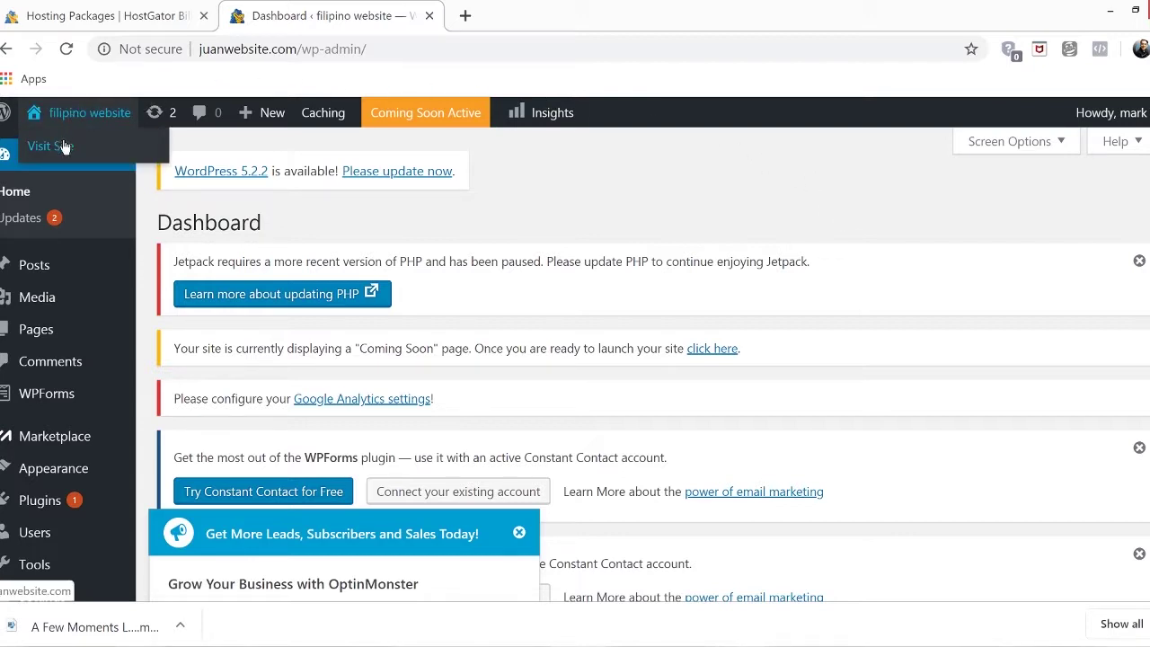
pyautogui.click(63, 154)
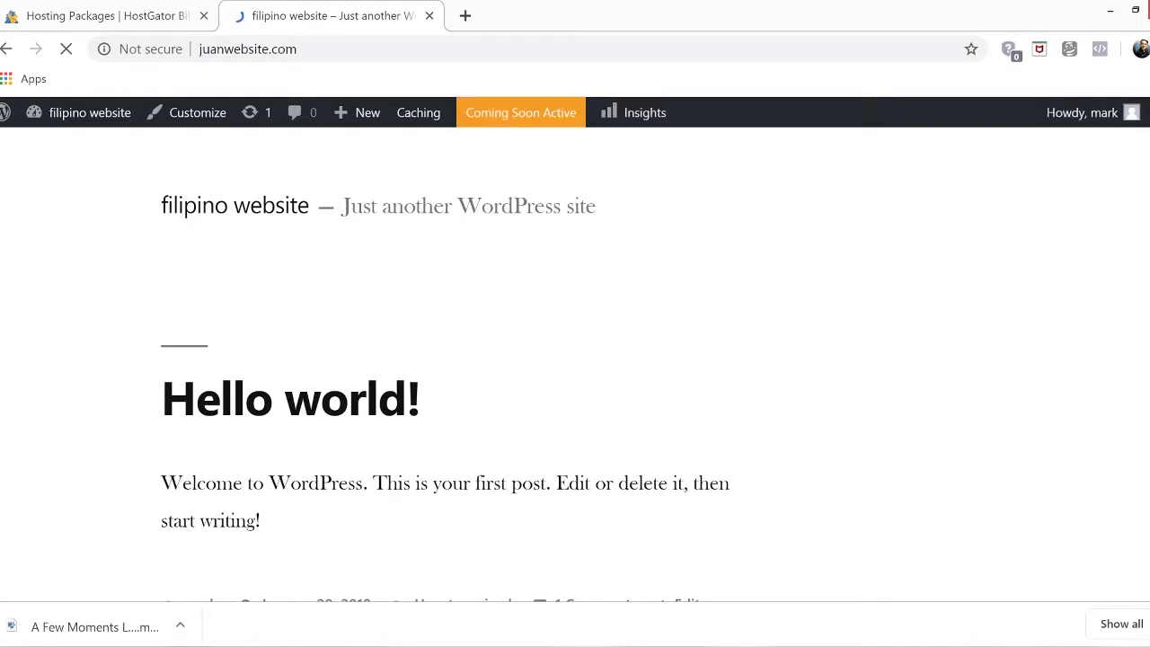
pyautogui.scroll(-3, 575, 359)
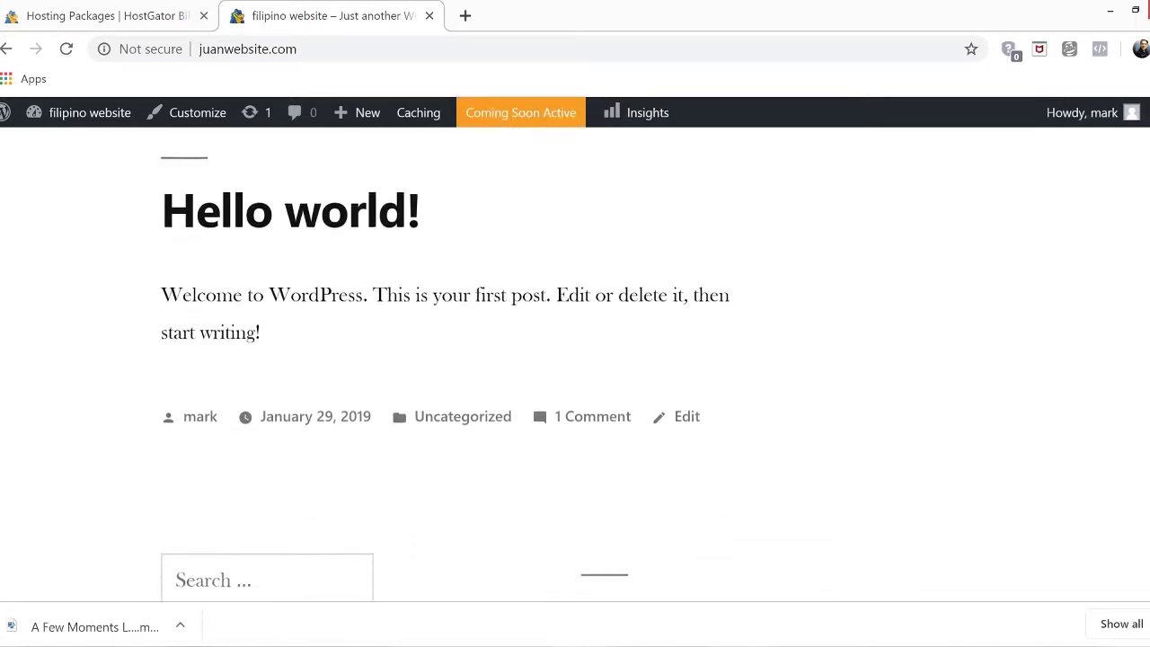
pyautogui.scroll(-8, 575, 360)
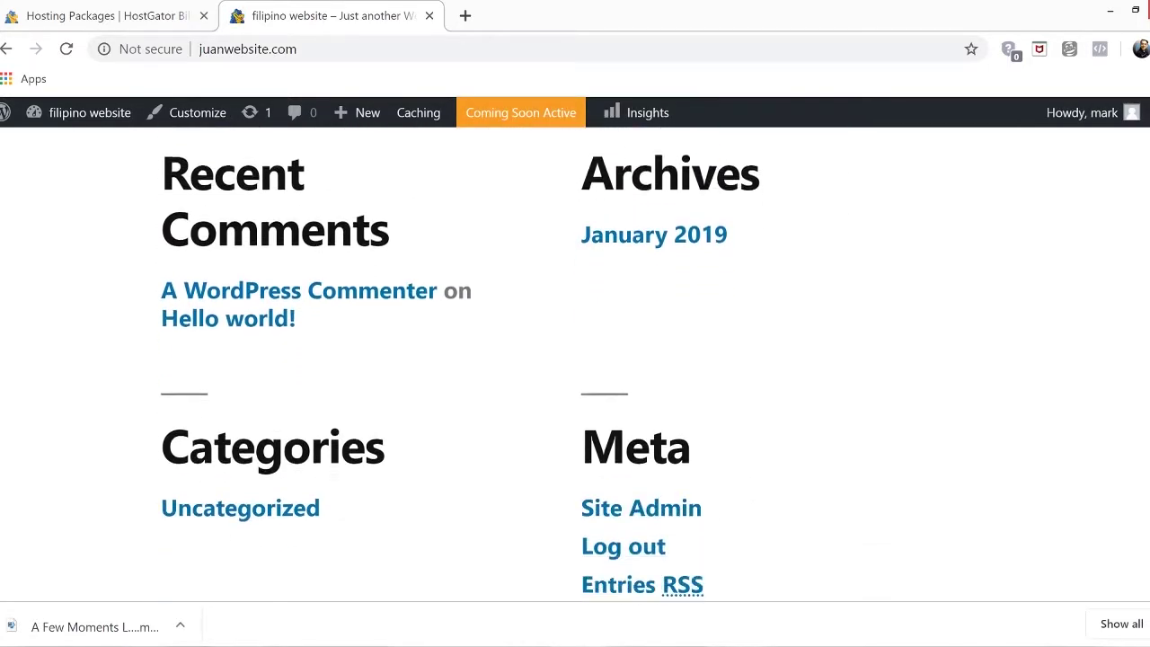
pyautogui.scroll(8, 575, 359)
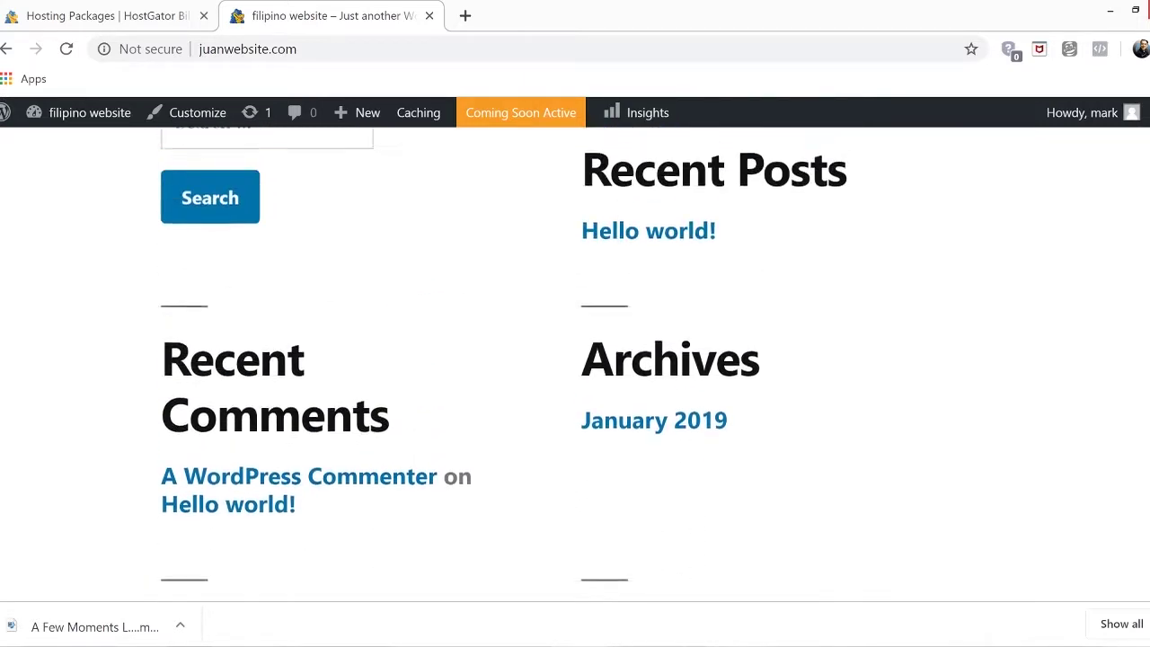
pyautogui.scroll(5, 575, 360)
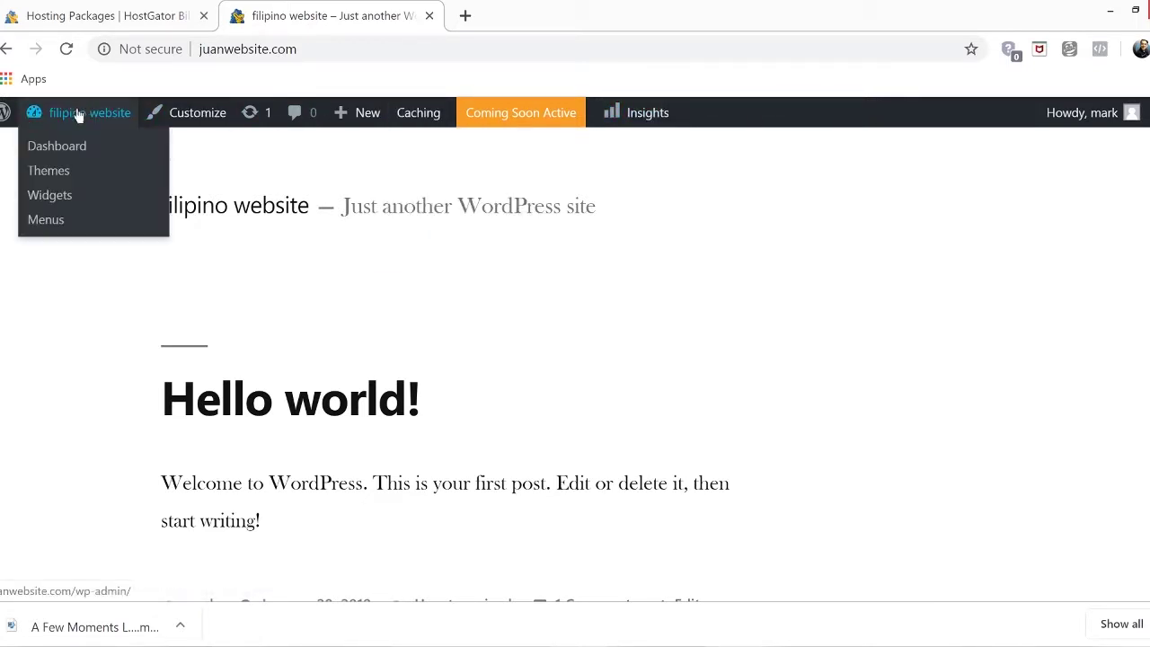
pyautogui.moveTo(63, 131)
pyautogui.click(47, 154)
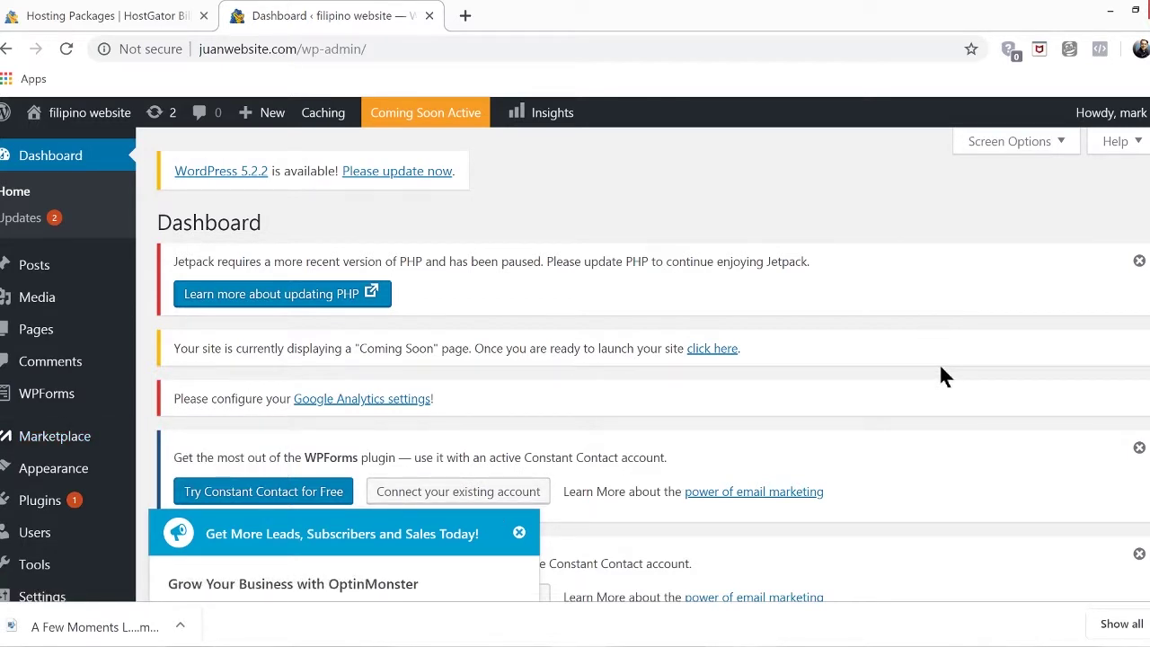
# Go to Users and open the admin user's profile page
pyautogui.scroll(-1, 939, 366)
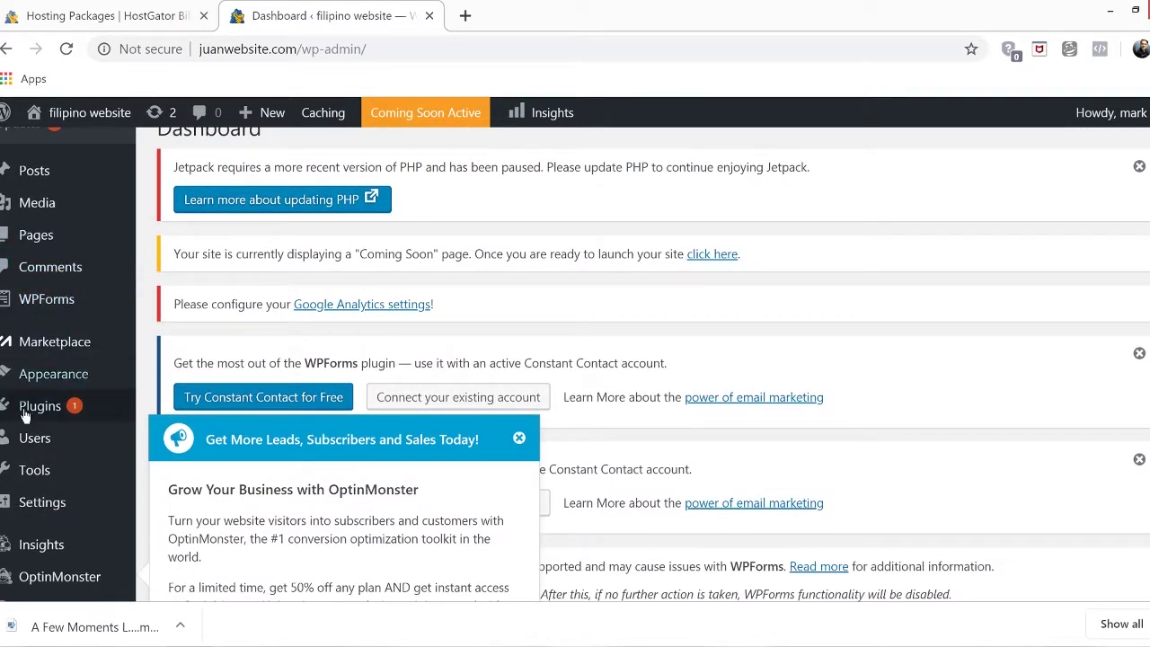
pyautogui.click(27, 439)
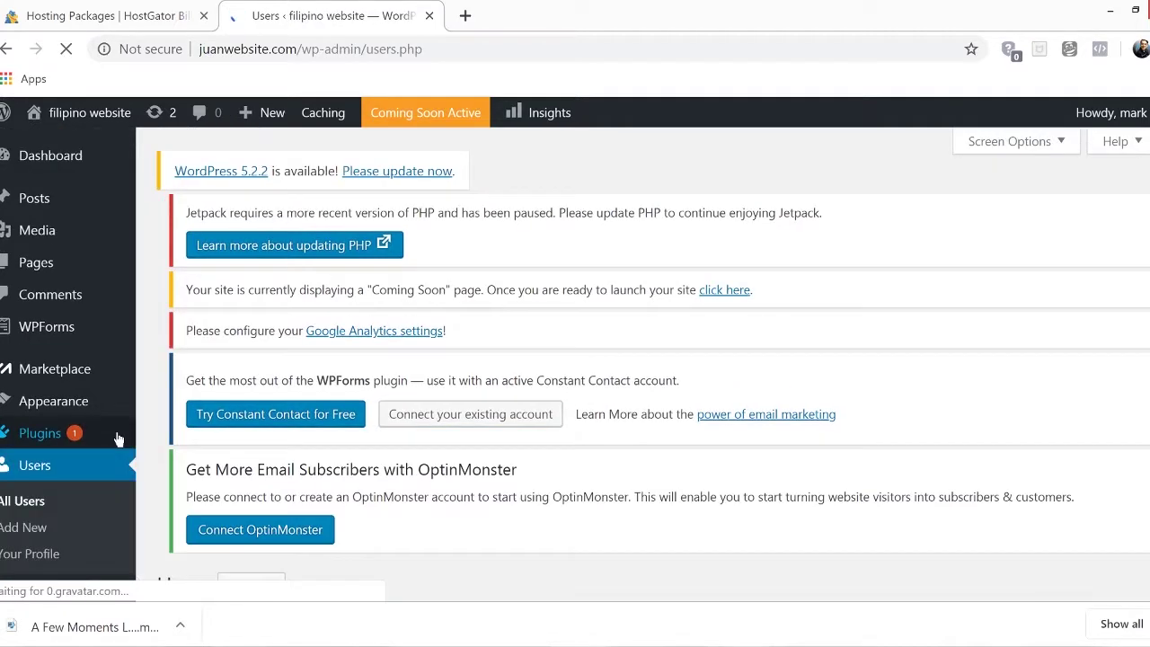
pyautogui.scroll(-4, 899, 351)
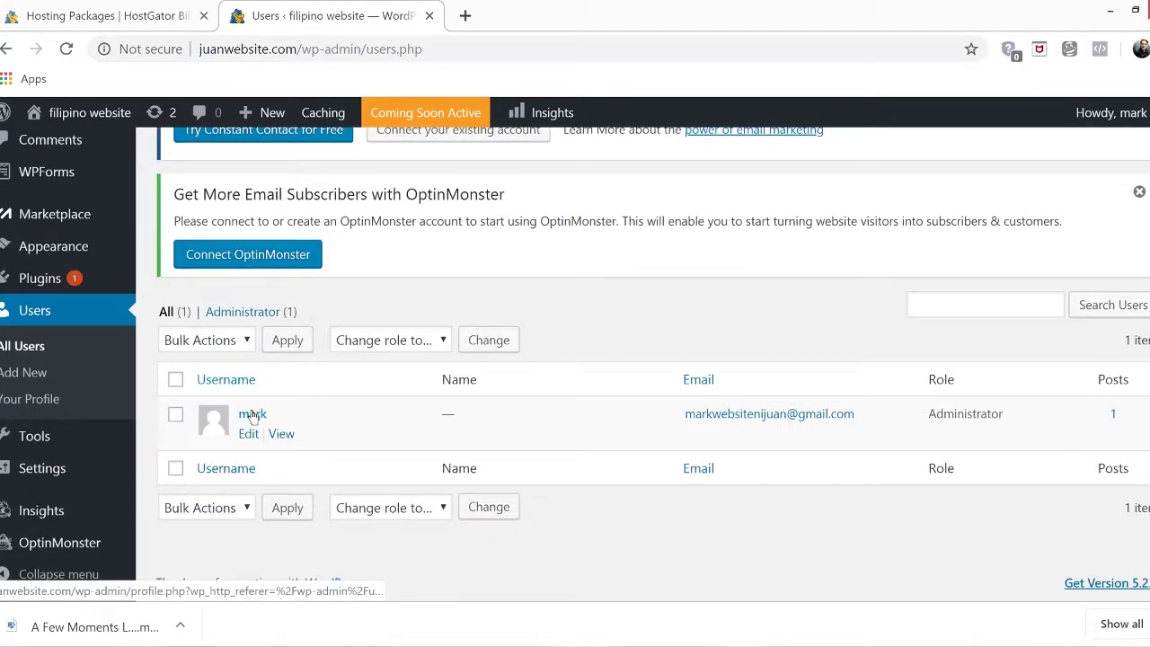
pyautogui.click(252, 414)
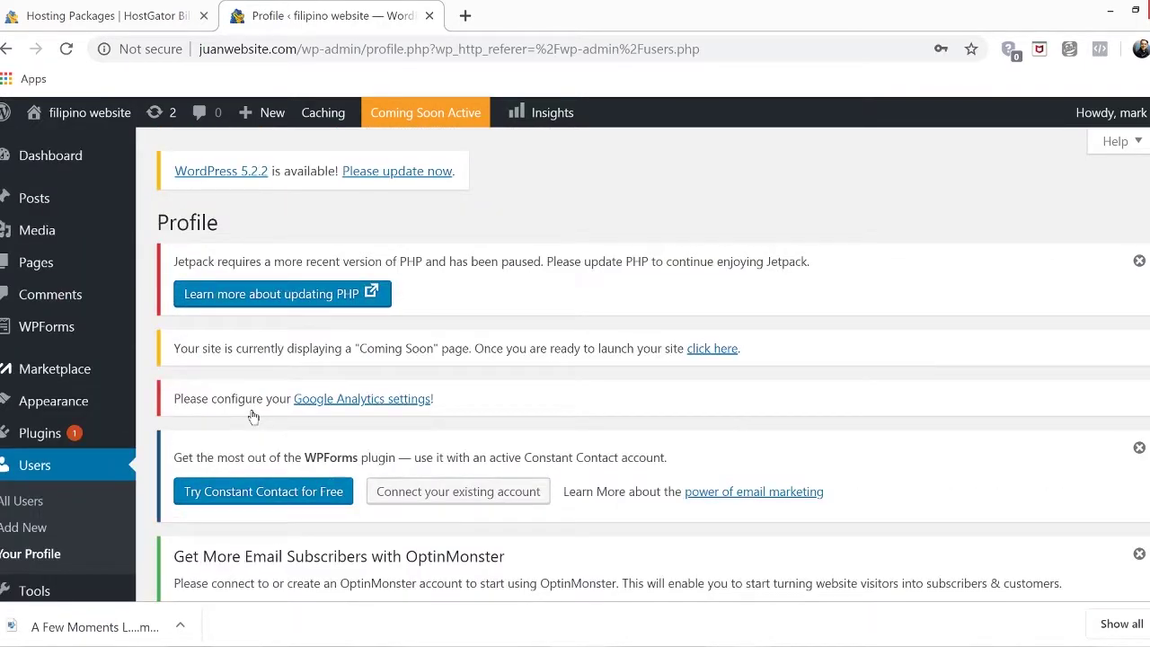
pyautogui.scroll(-4, 913, 355)
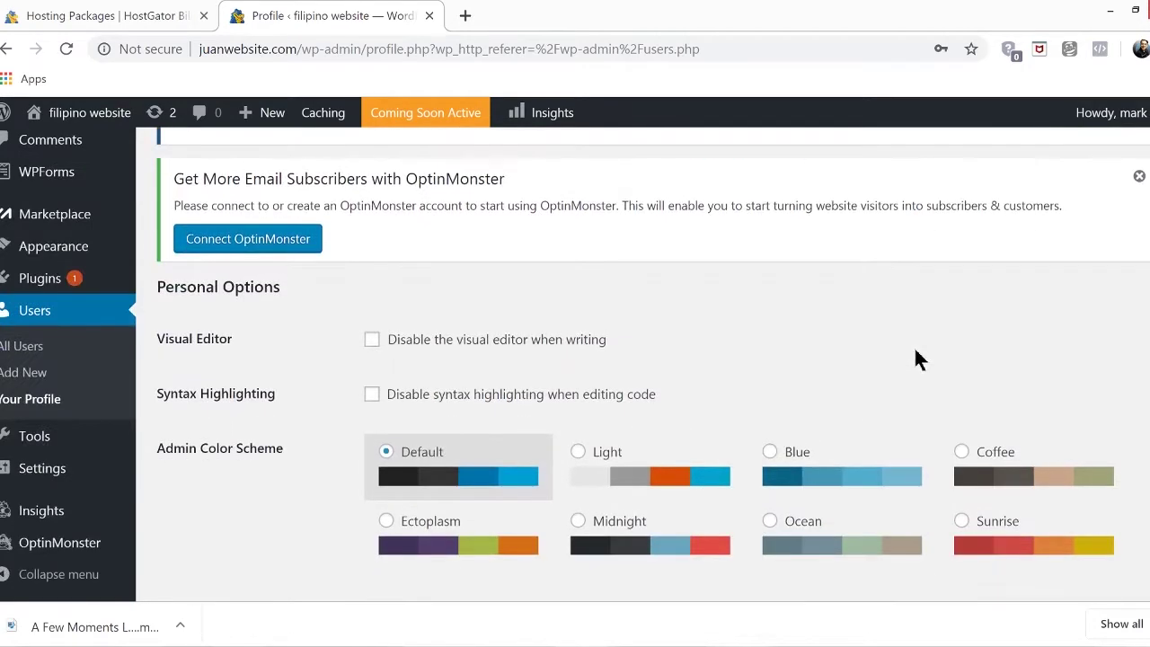
pyautogui.scroll(-8, 915, 357)
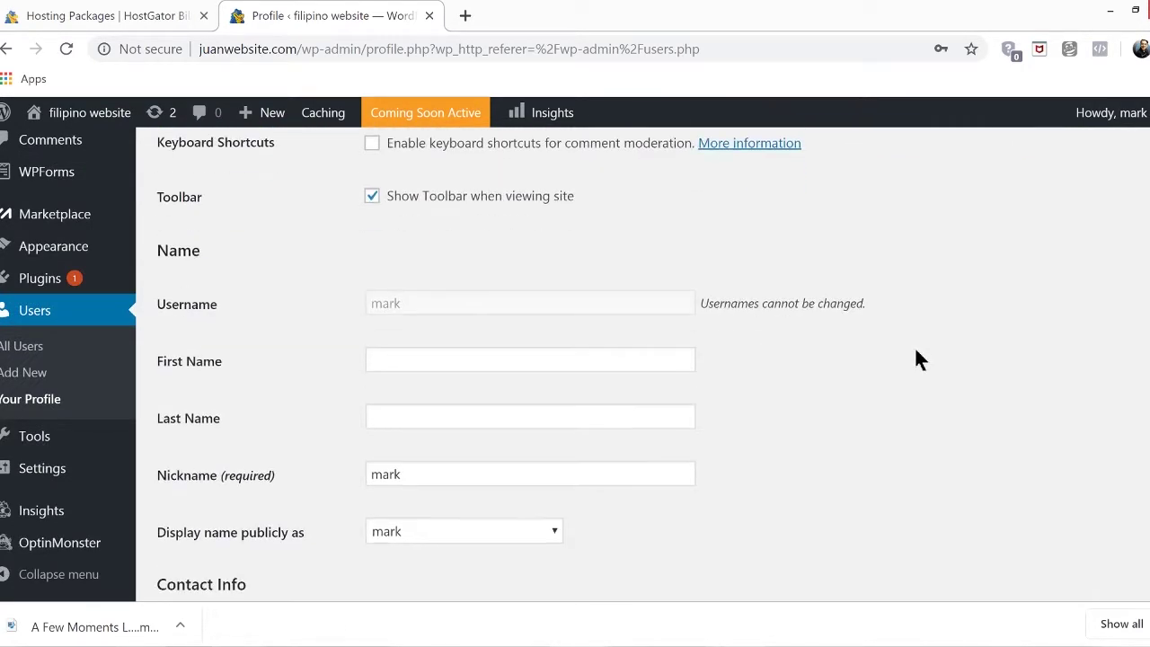
pyautogui.scroll(-6, 918, 357)
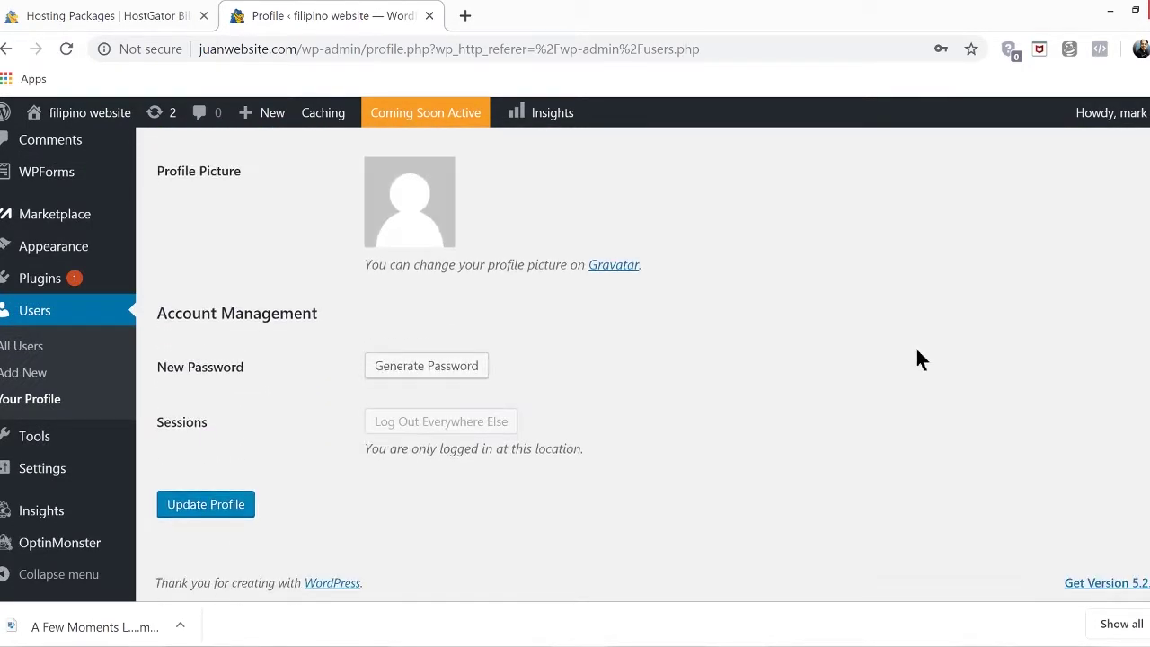
# Replace the generated password with a new one, update the profile, and let Chrome store it
pyautogui.click(420, 365)
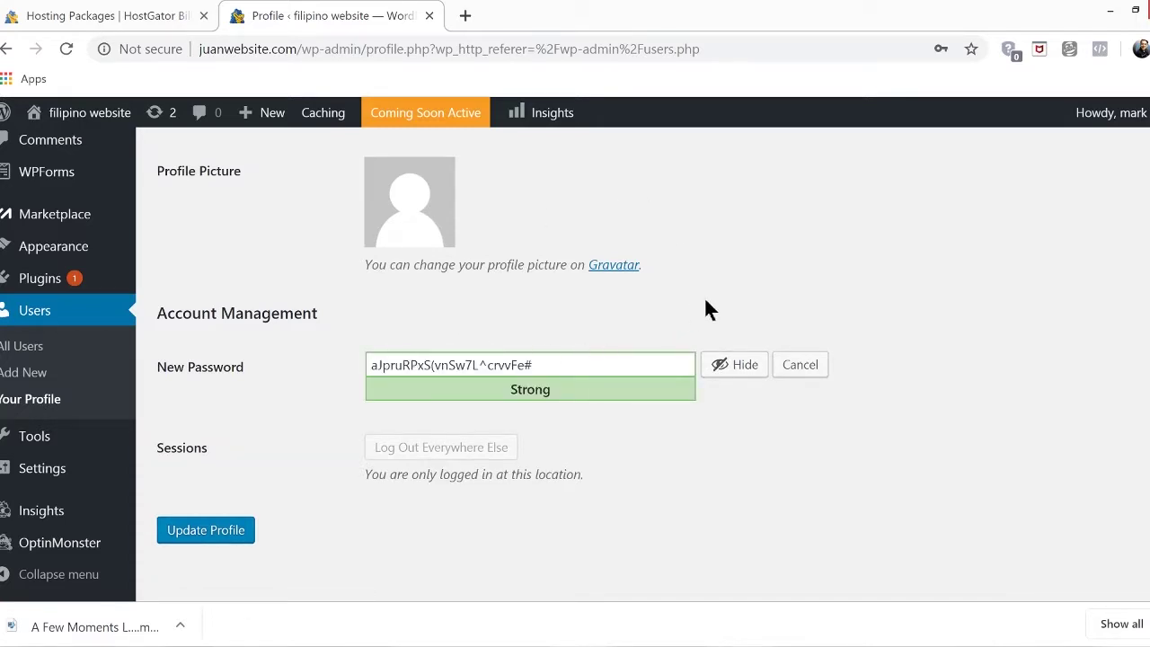
pyautogui.moveTo(665, 365); pyautogui.dragTo(349, 362)
pyautogui.press('BackSpace')
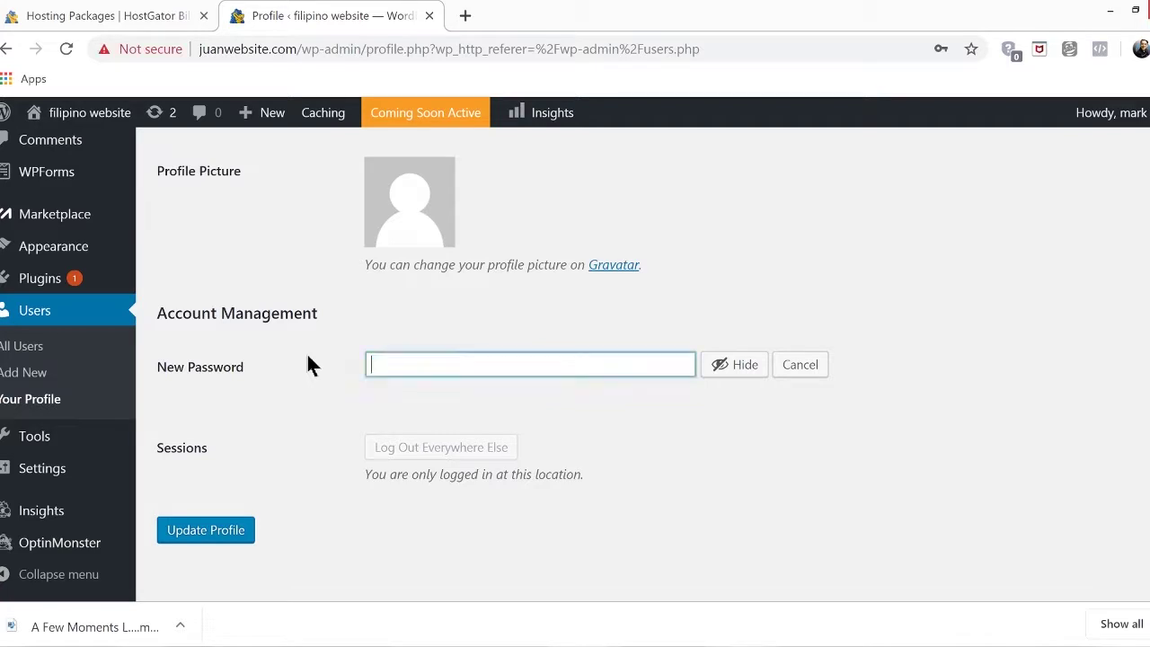
pyautogui.click(735, 364)
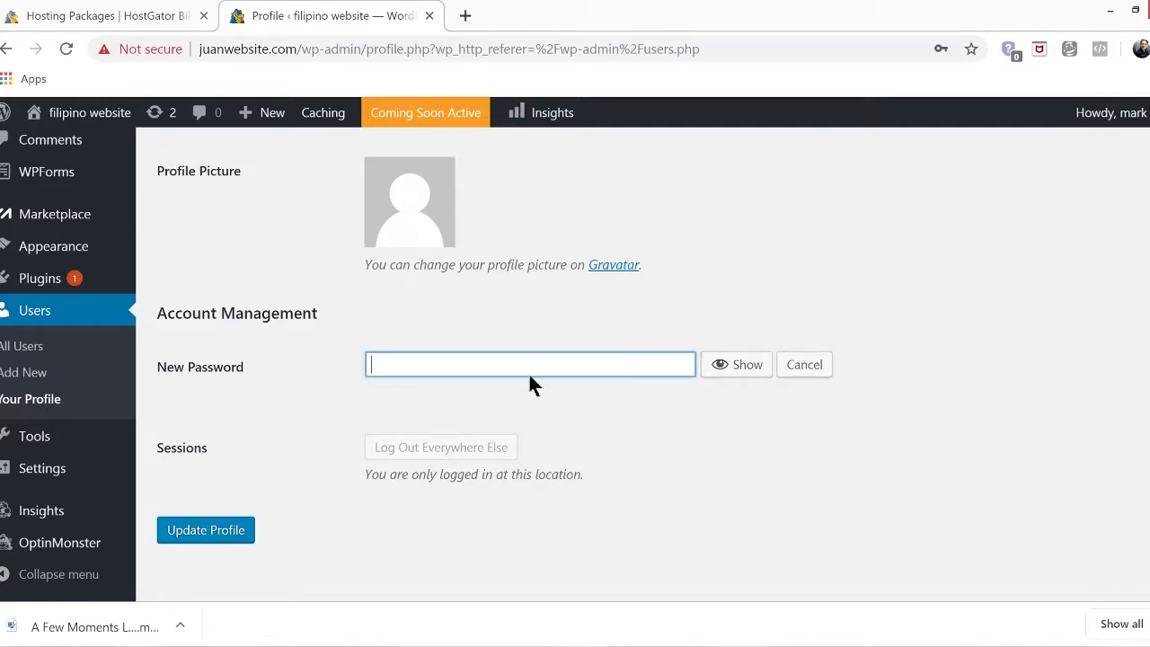
pyautogui.write('•••••••')
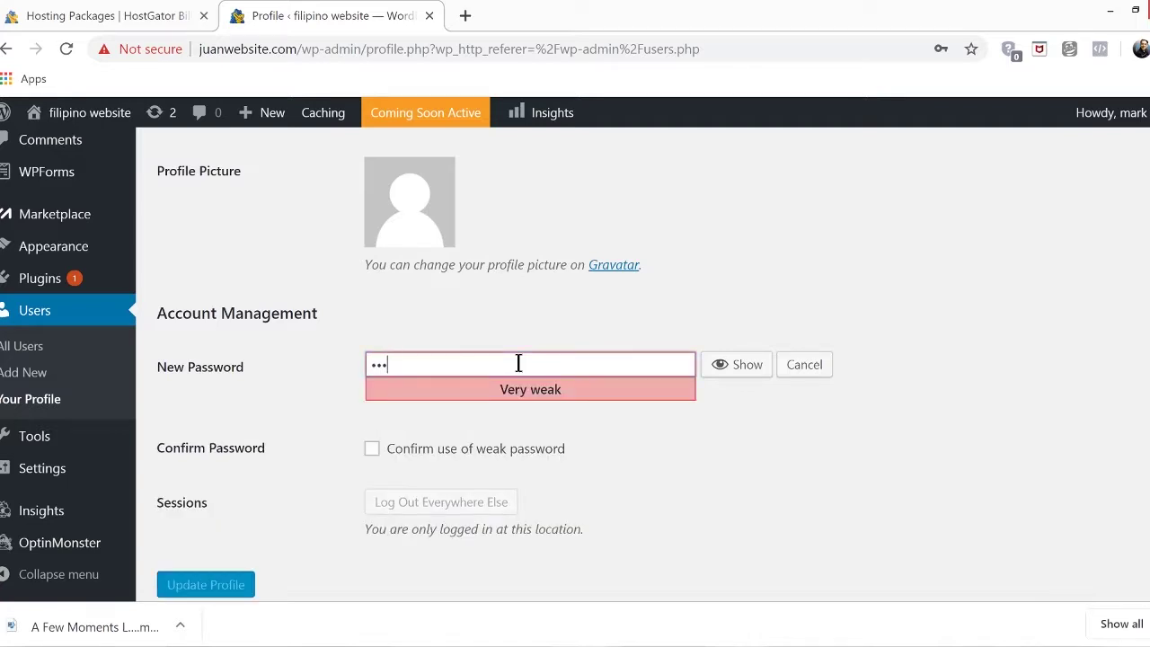
pyautogui.write('••••')
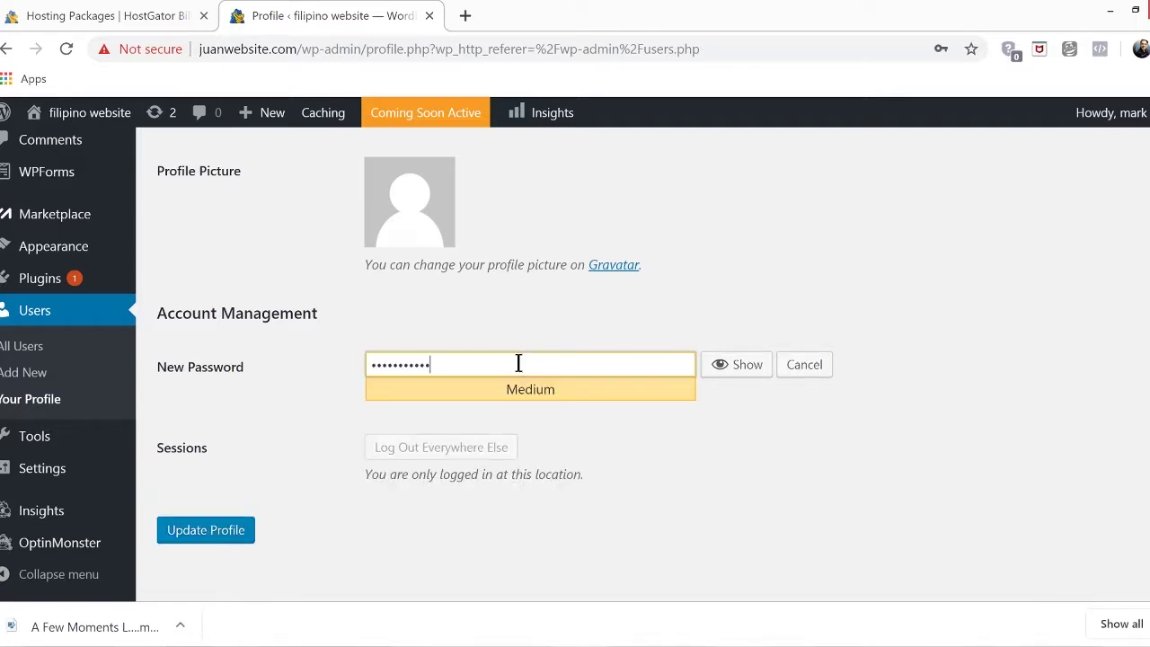
pyautogui.click(206, 532)
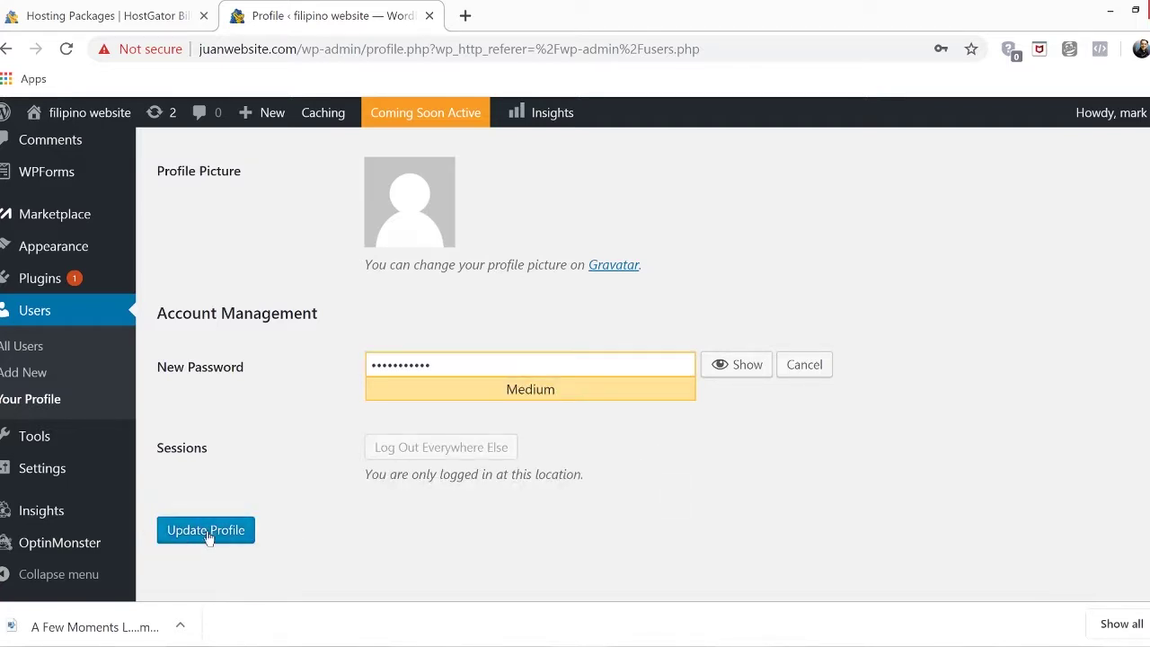
pyautogui.click(207, 530)
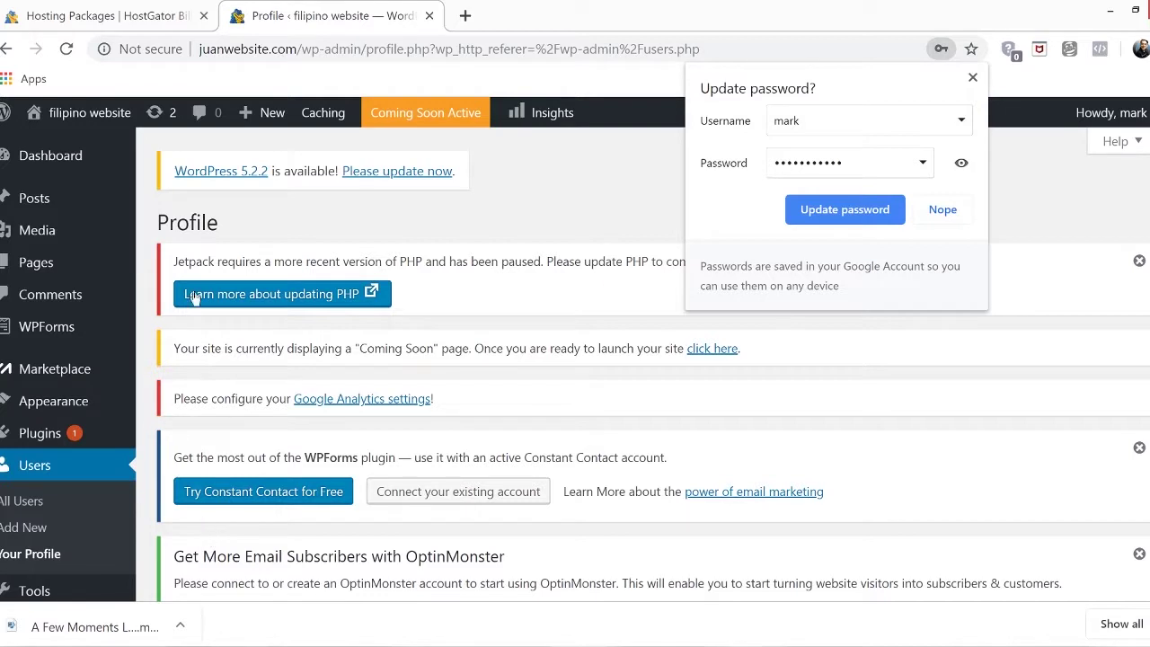
pyautogui.click(828, 209)
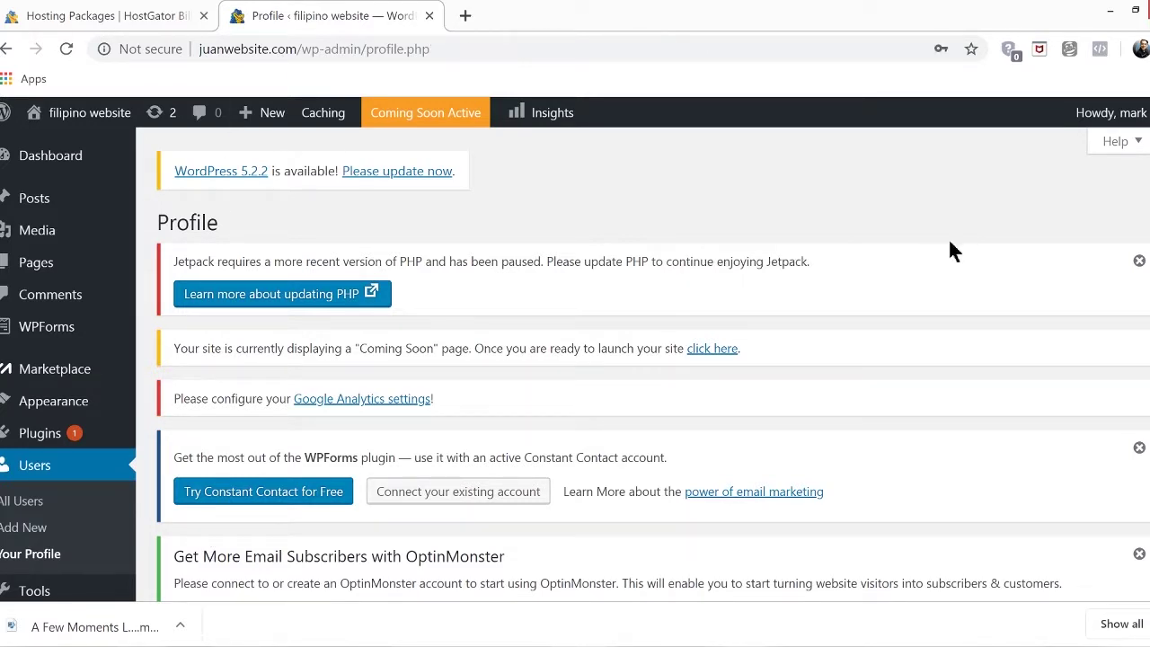
pyautogui.click(1118, 124)
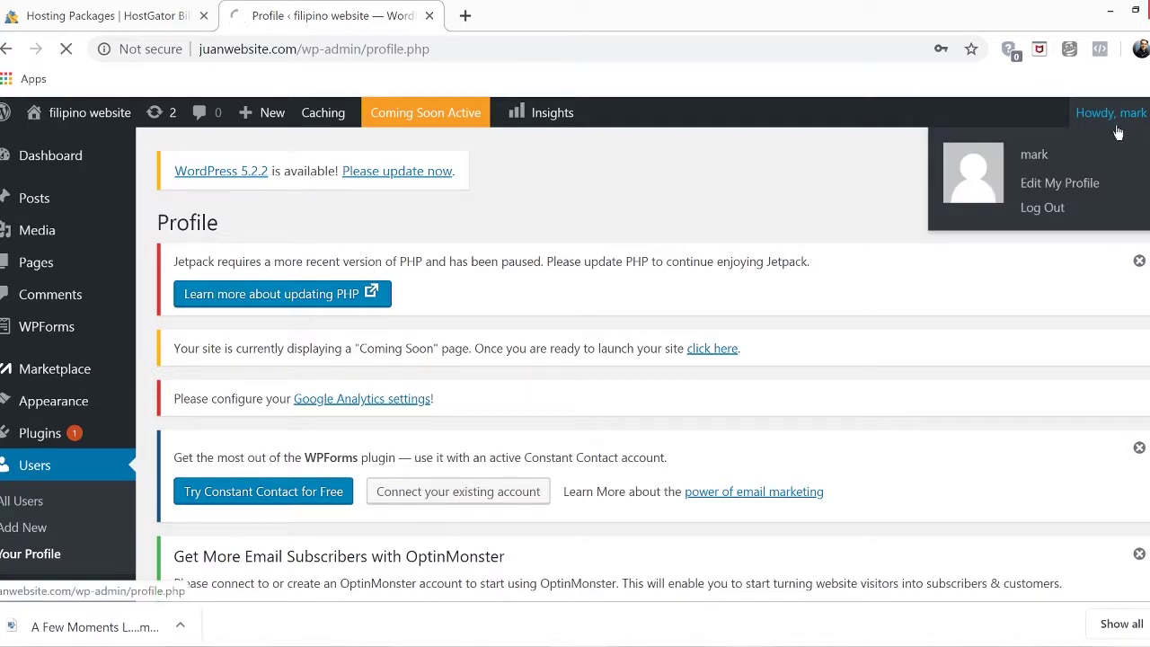
# Log out, log back in with the new password, and close the OptinMonster popup
pyautogui.click(1048, 218)
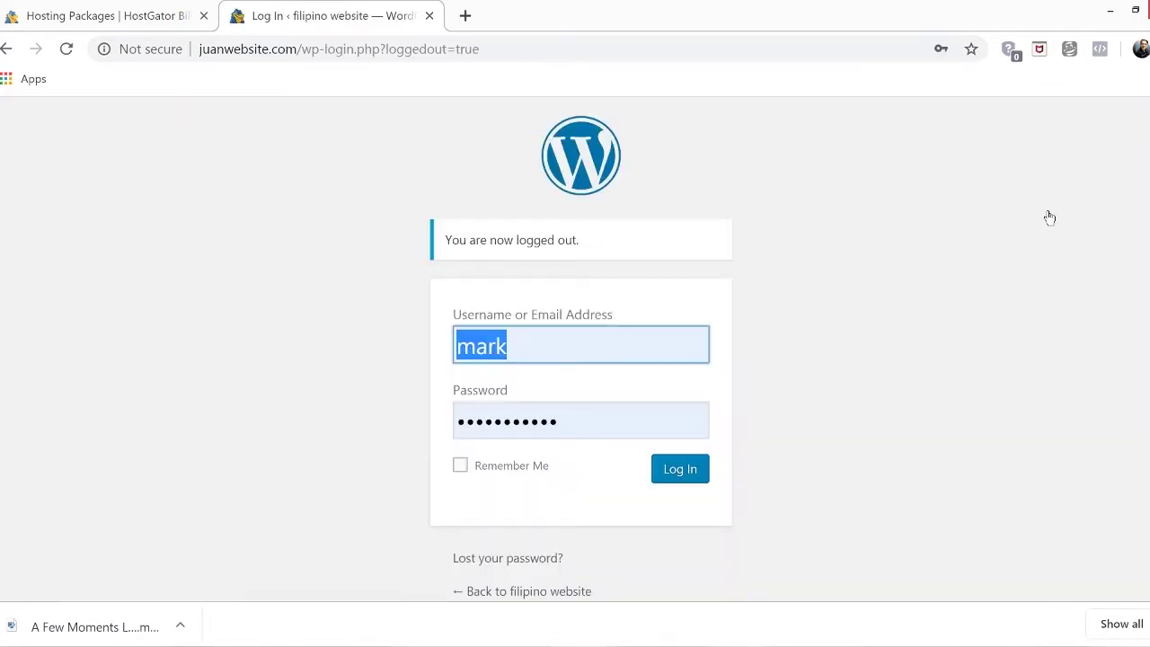
pyautogui.click(625, 415)
pyautogui.hotkey('ctrl', 'a')
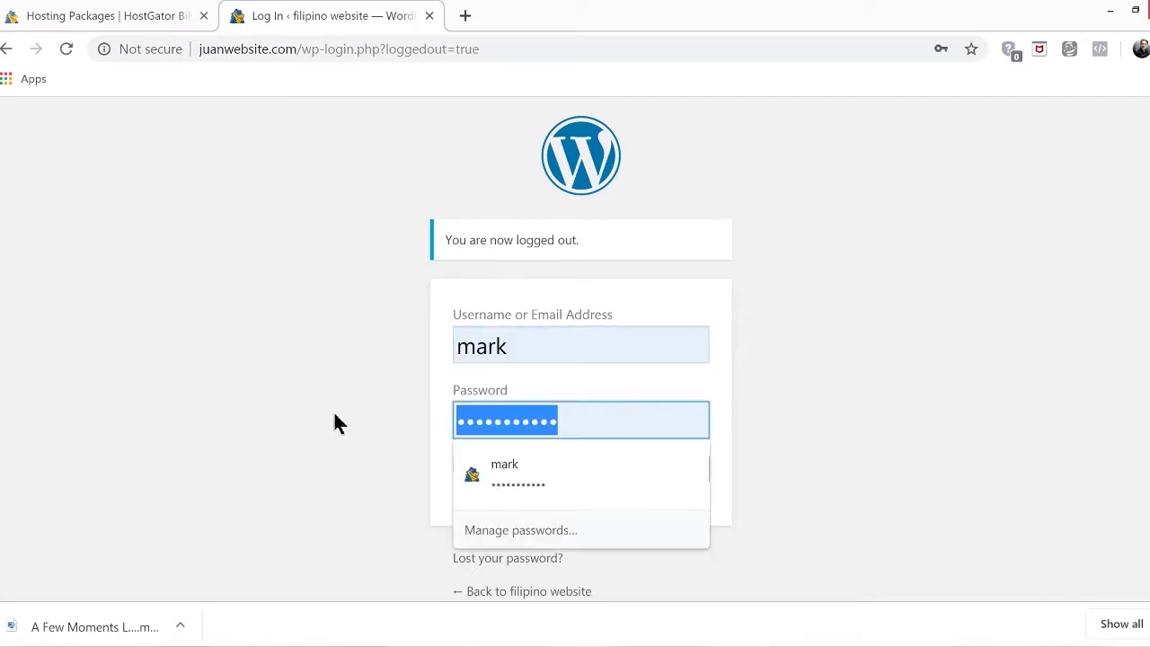
pyautogui.write('******')
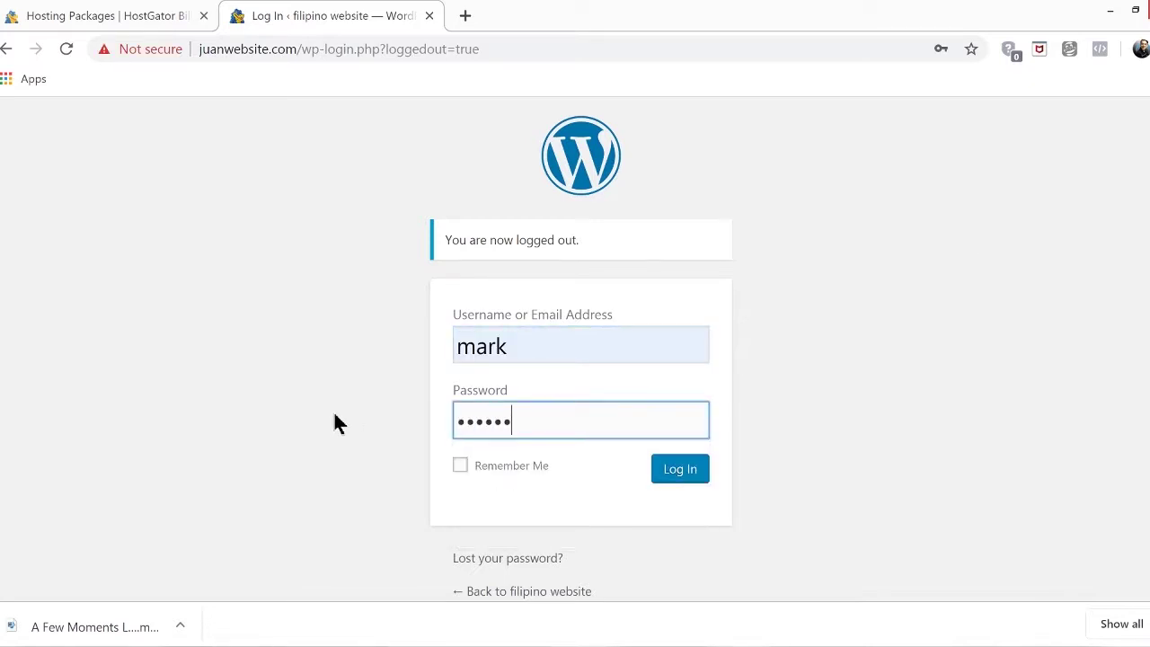
pyautogui.write('******')
pyautogui.click(683, 477)
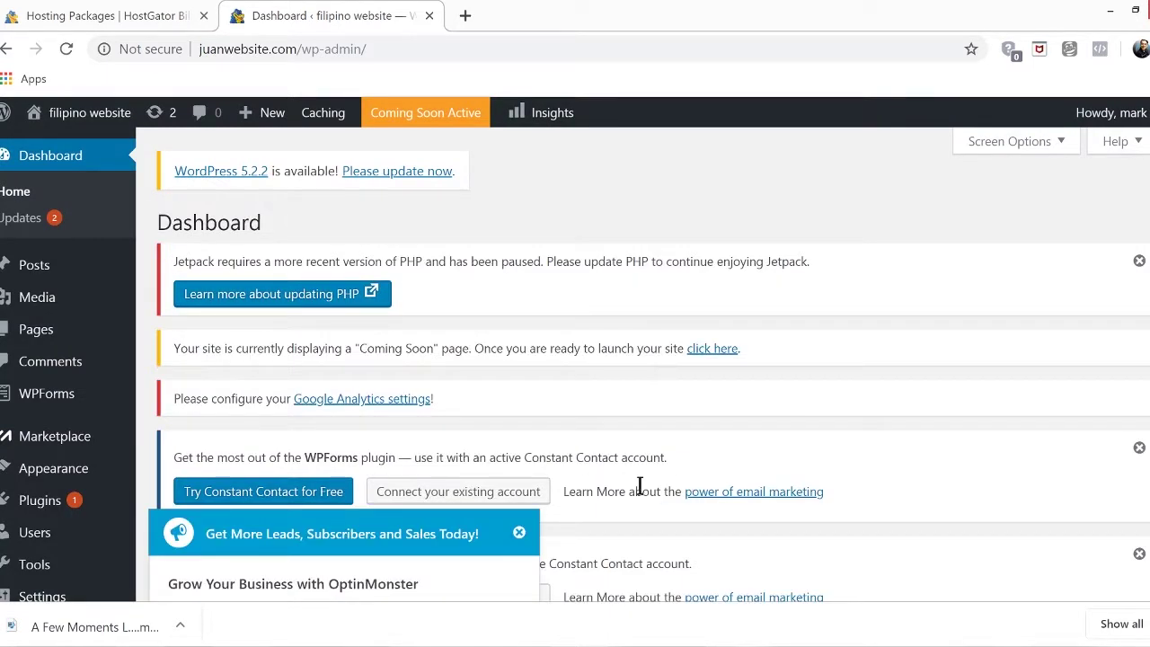
pyautogui.click(518, 532)
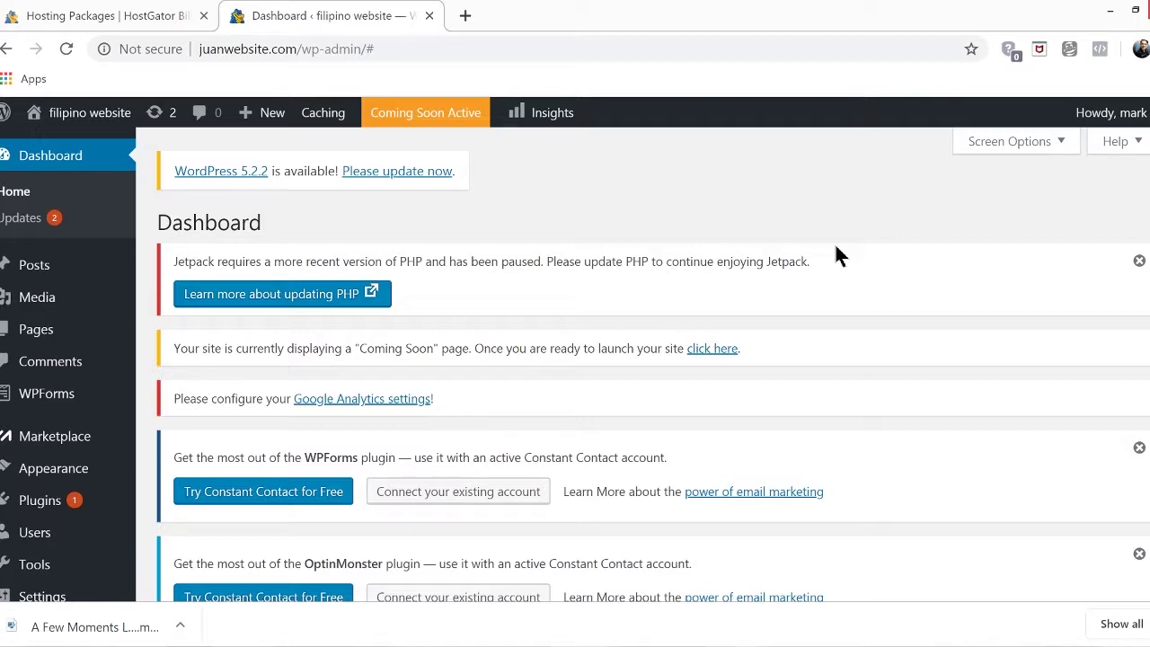
# Go to the Plugins page from the admin sidebar
pyautogui.click(27, 508)
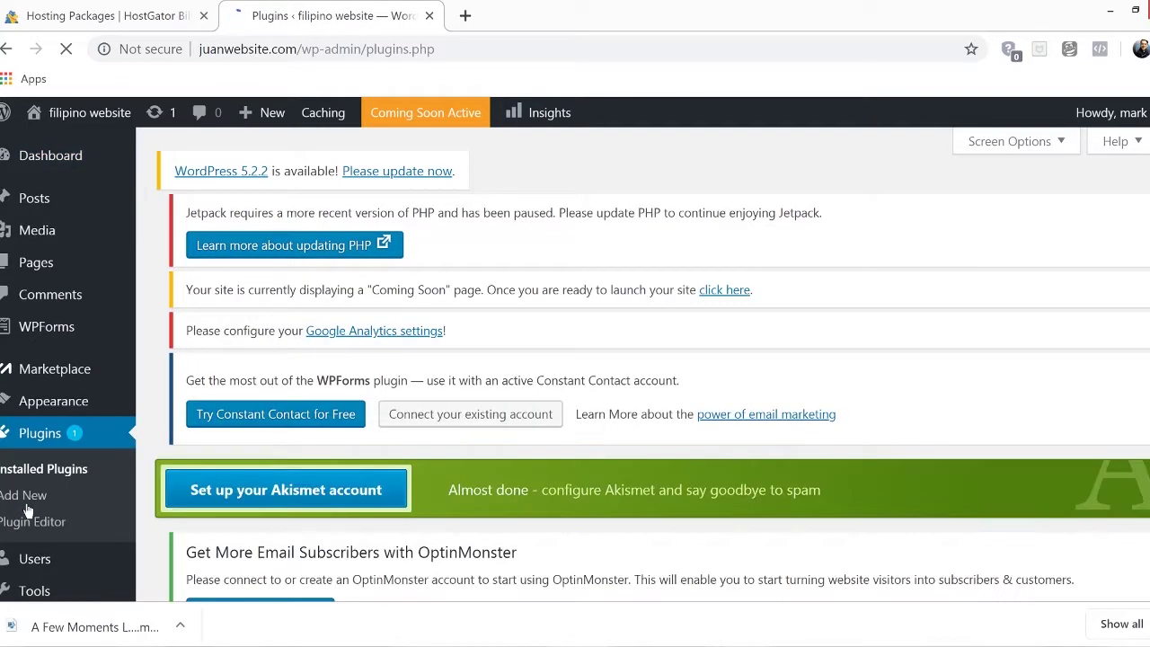
# Select all seven plugins and apply the Deactivate bulk action
pyautogui.scroll(-4, 499, 334)
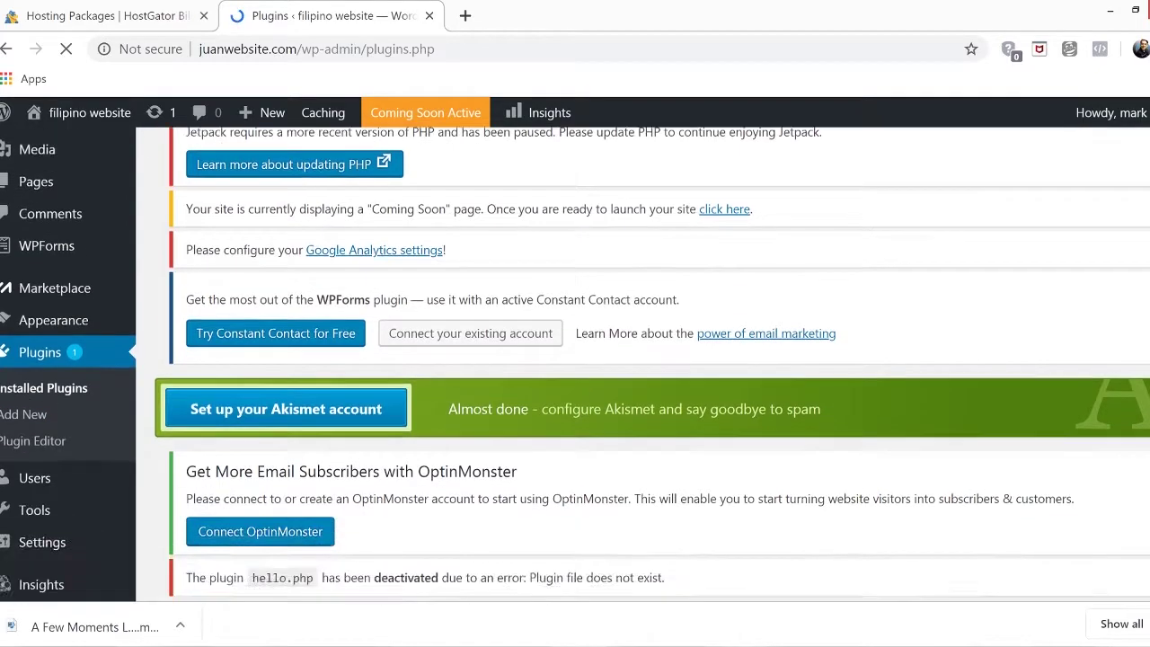
pyautogui.scroll(-3, 652, 364)
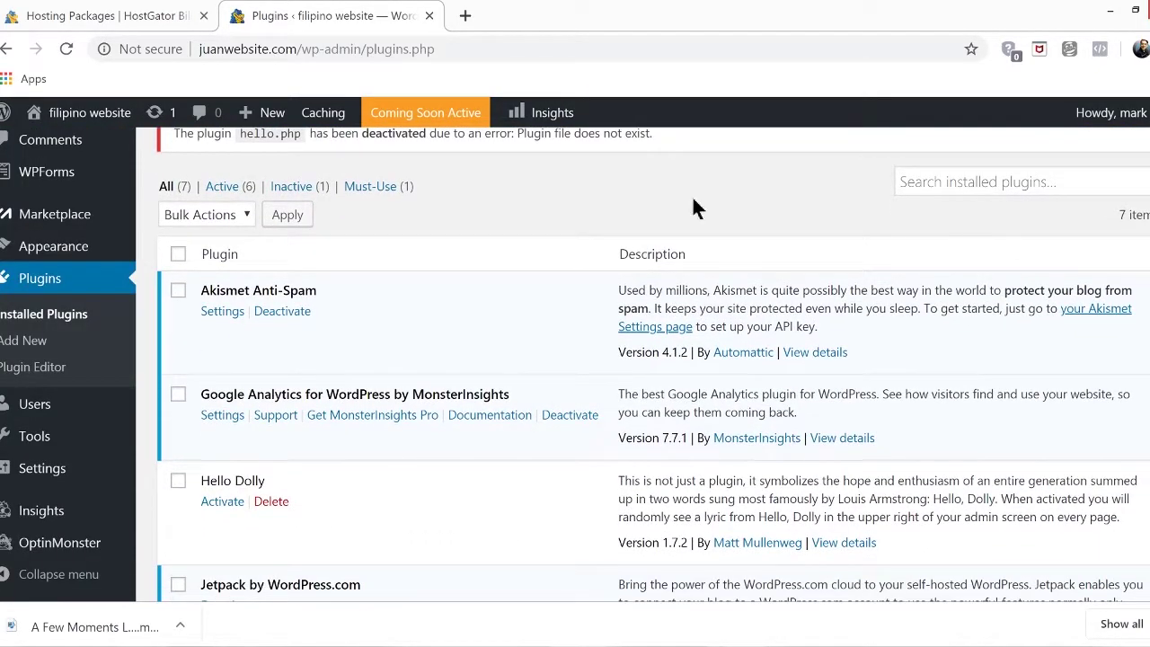
pyautogui.click(178, 256)
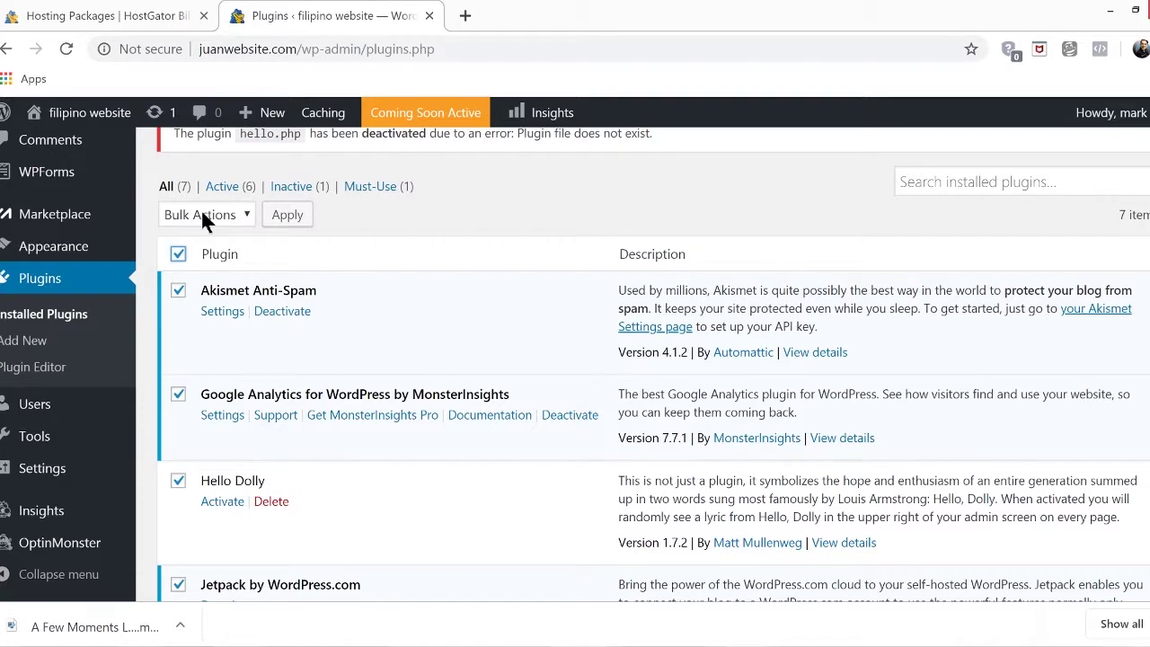
pyautogui.click(202, 215)
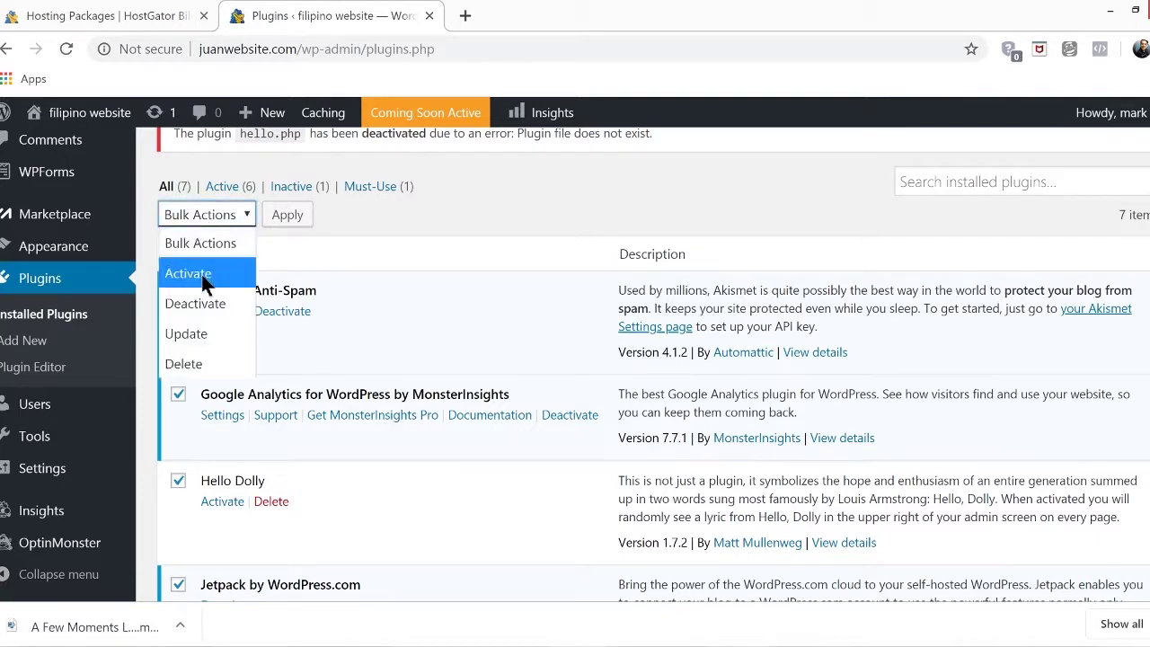
pyautogui.click(200, 303)
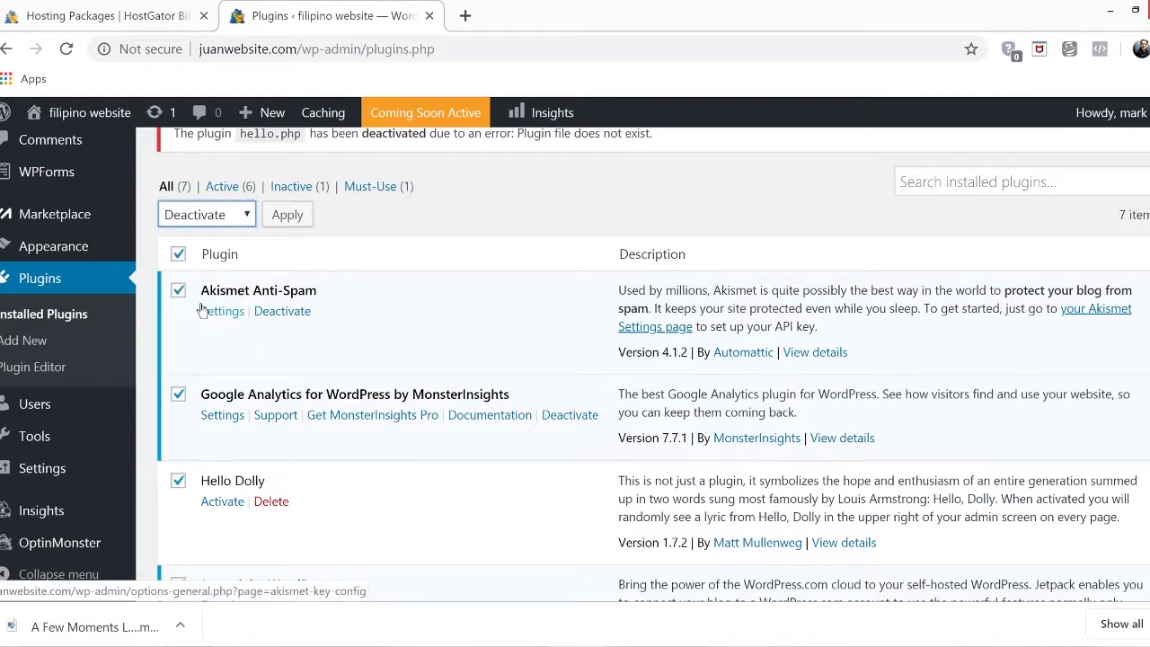
pyautogui.click(294, 219)
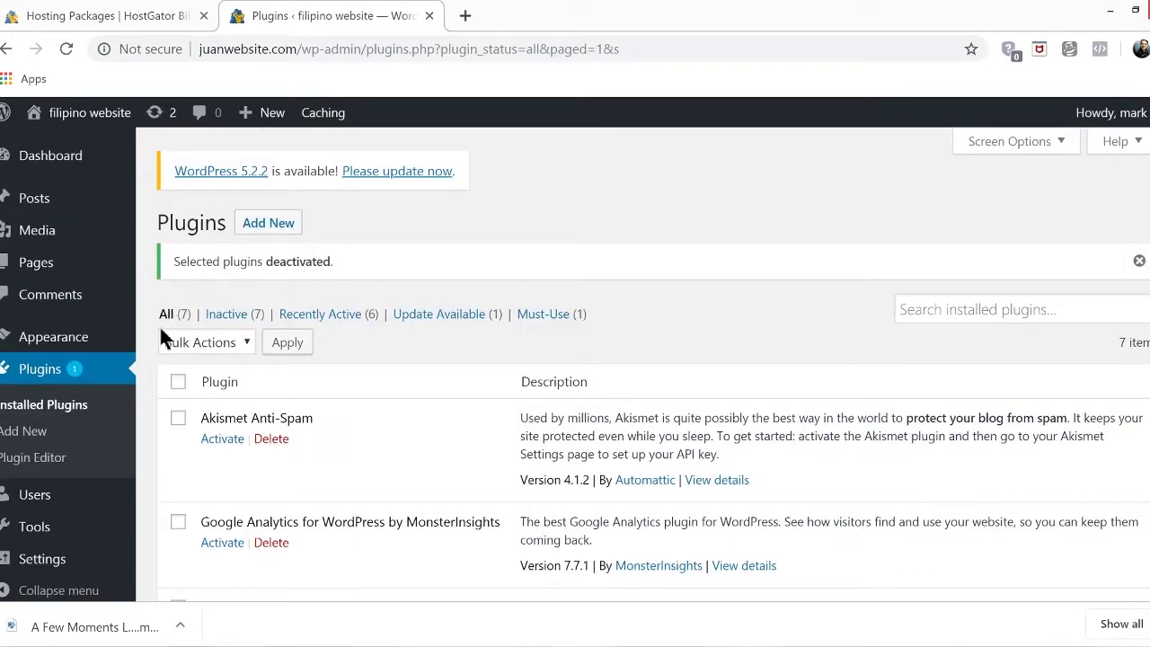
# Select all plugins and apply the Delete bulk action, confirming removal of their data
pyautogui.click(179, 384)
pyautogui.click(232, 346)
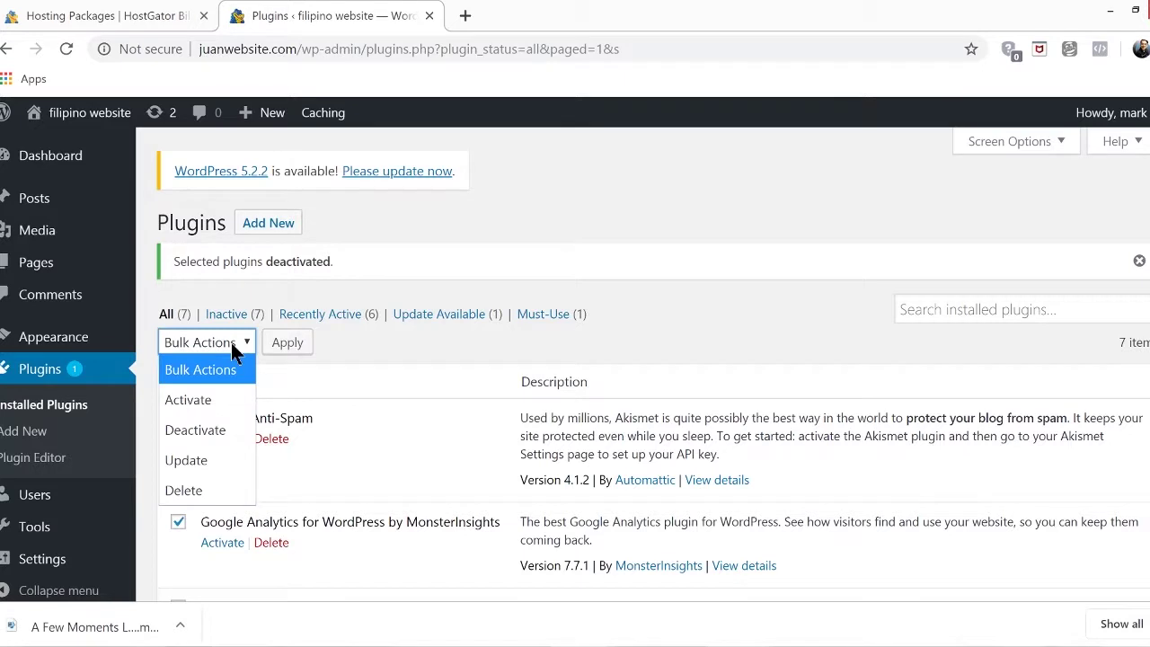
pyautogui.click(209, 487)
pyautogui.click(287, 345)
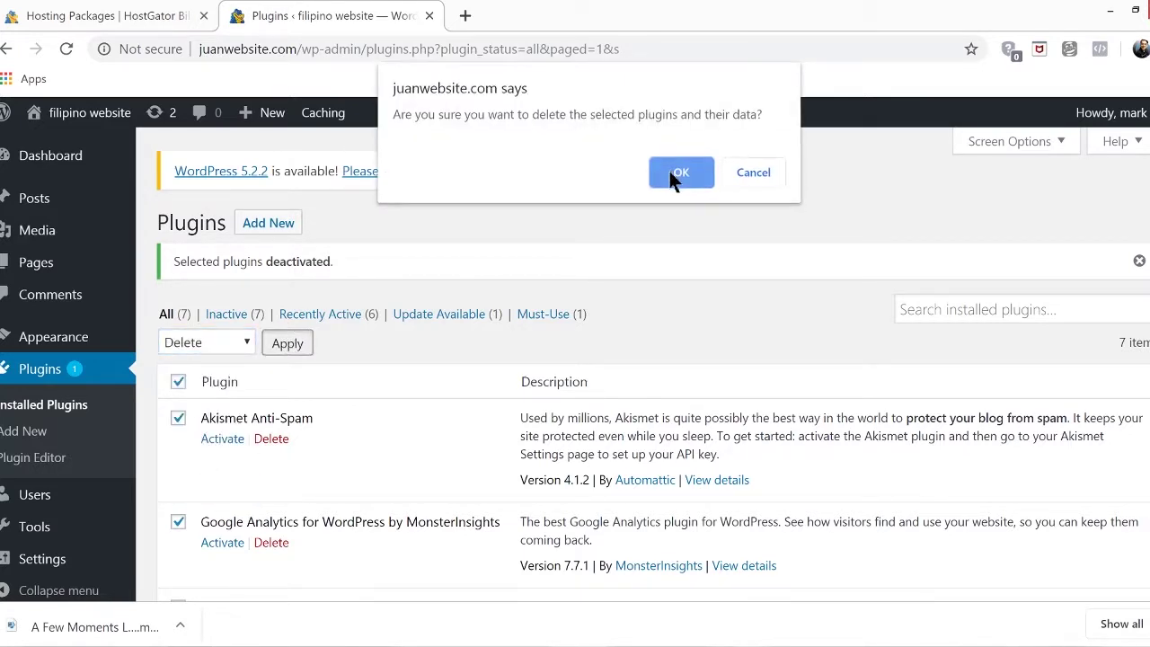
pyautogui.click(671, 175)
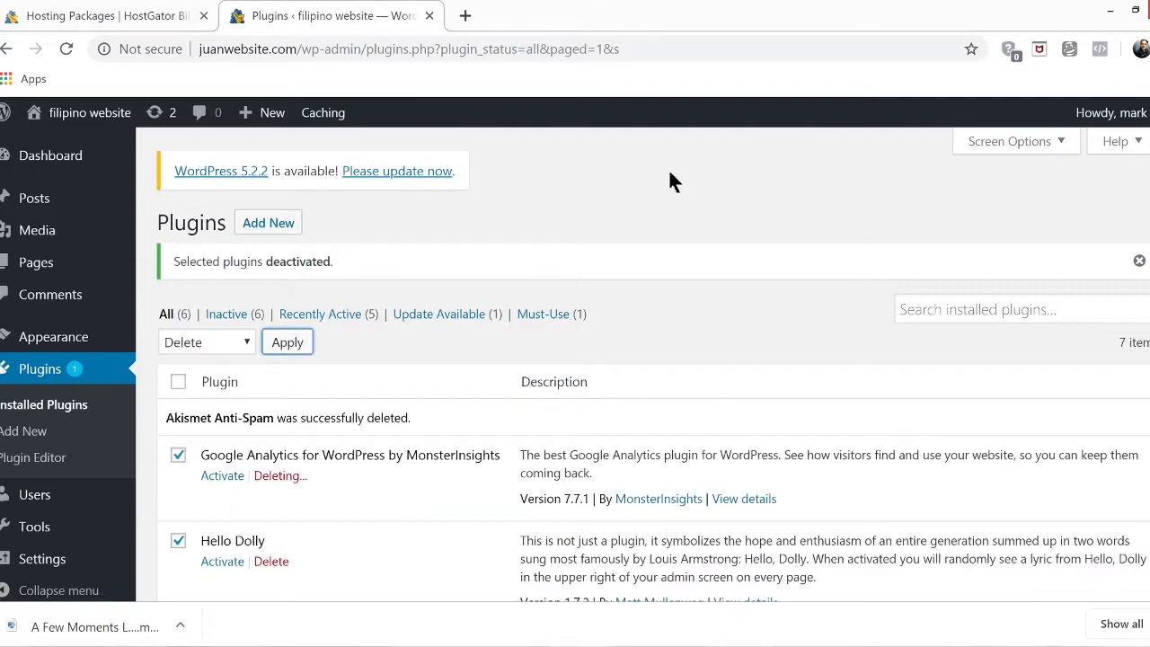
pyautogui.scroll(-2, 698, 332)
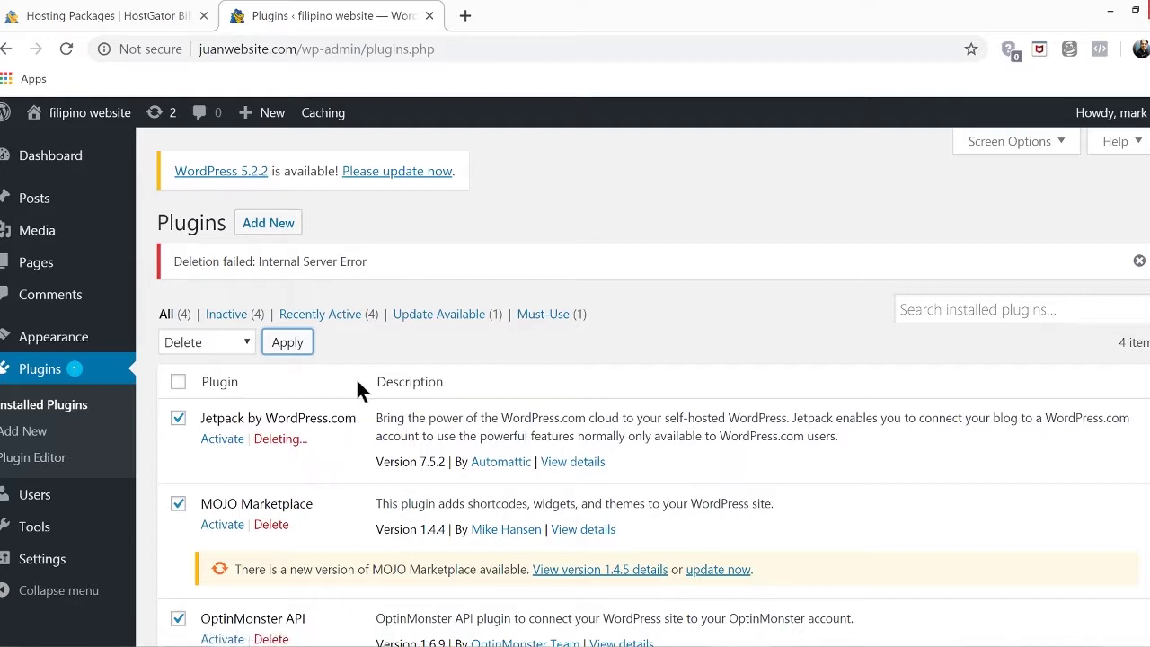
# Delete MOJO Marketplace, OptinMonster API and WPForms Lite one by one, confirming each
pyautogui.scroll(-3, 460, 456)
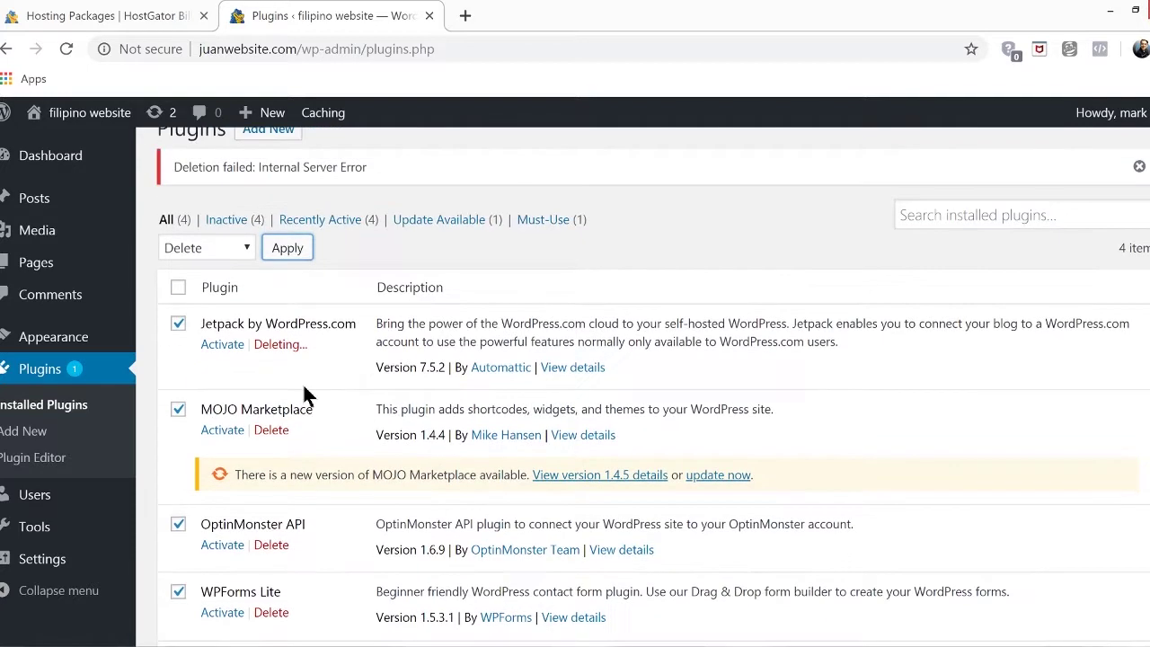
pyautogui.click(270, 429)
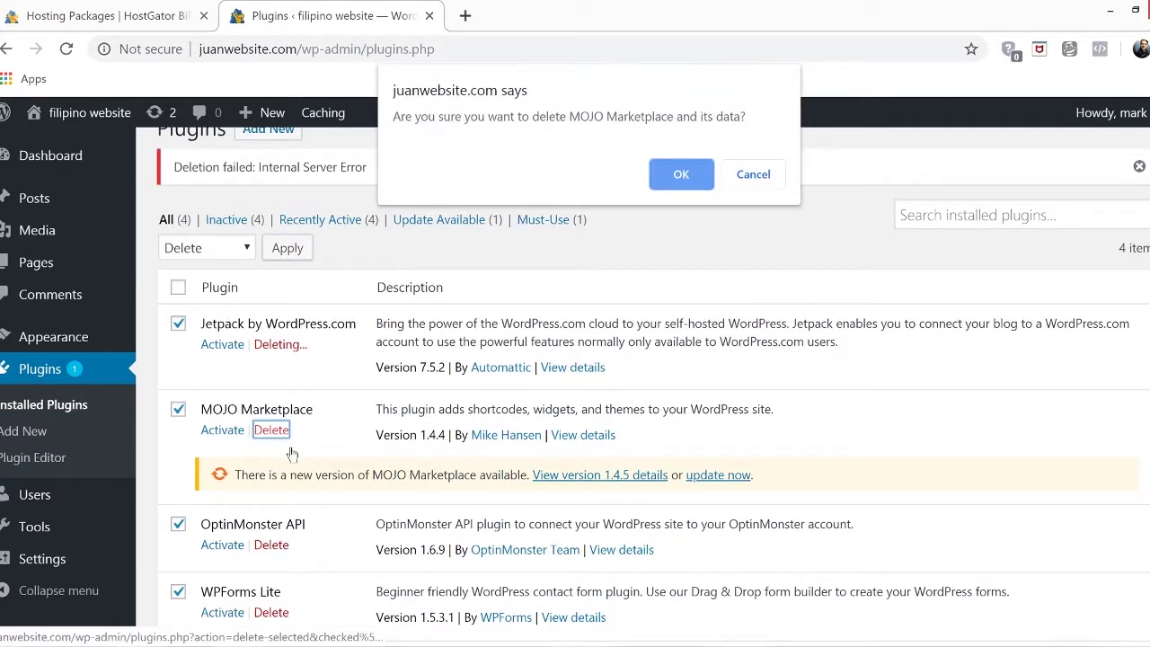
pyautogui.click(679, 177)
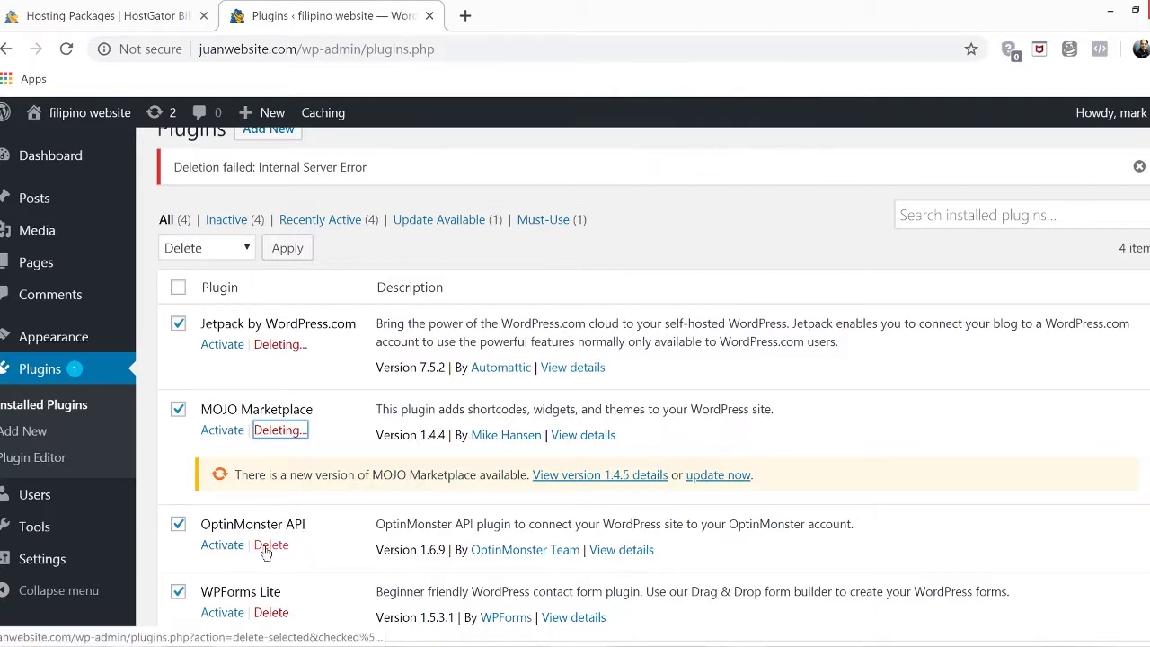
pyautogui.click(269, 467)
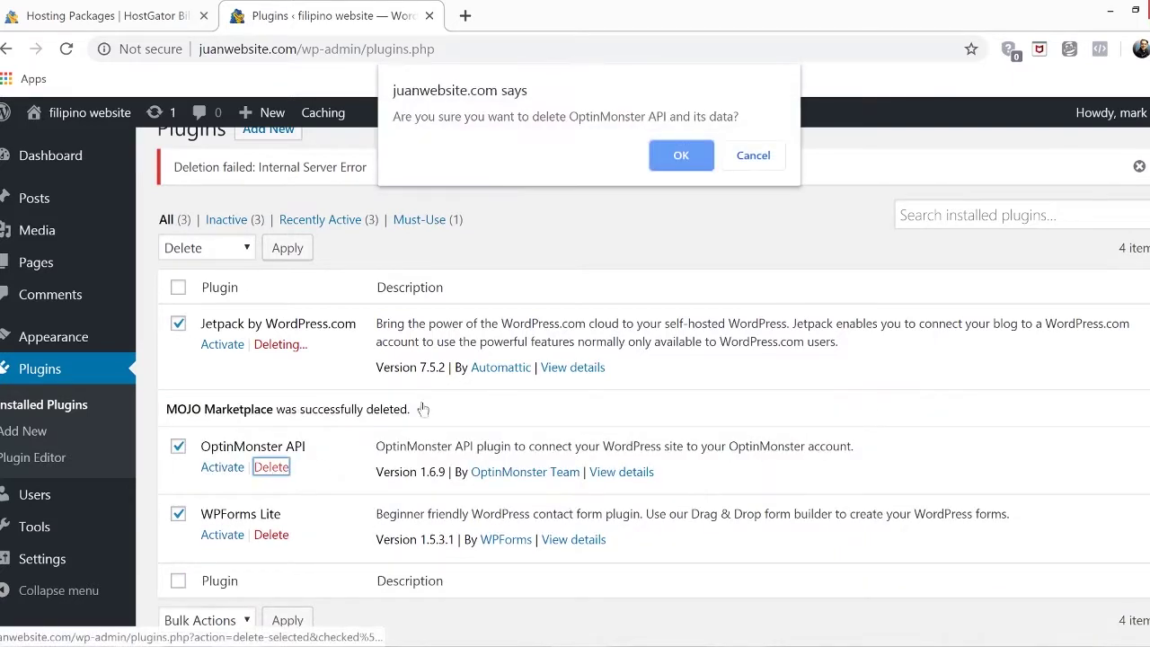
pyautogui.click(680, 157)
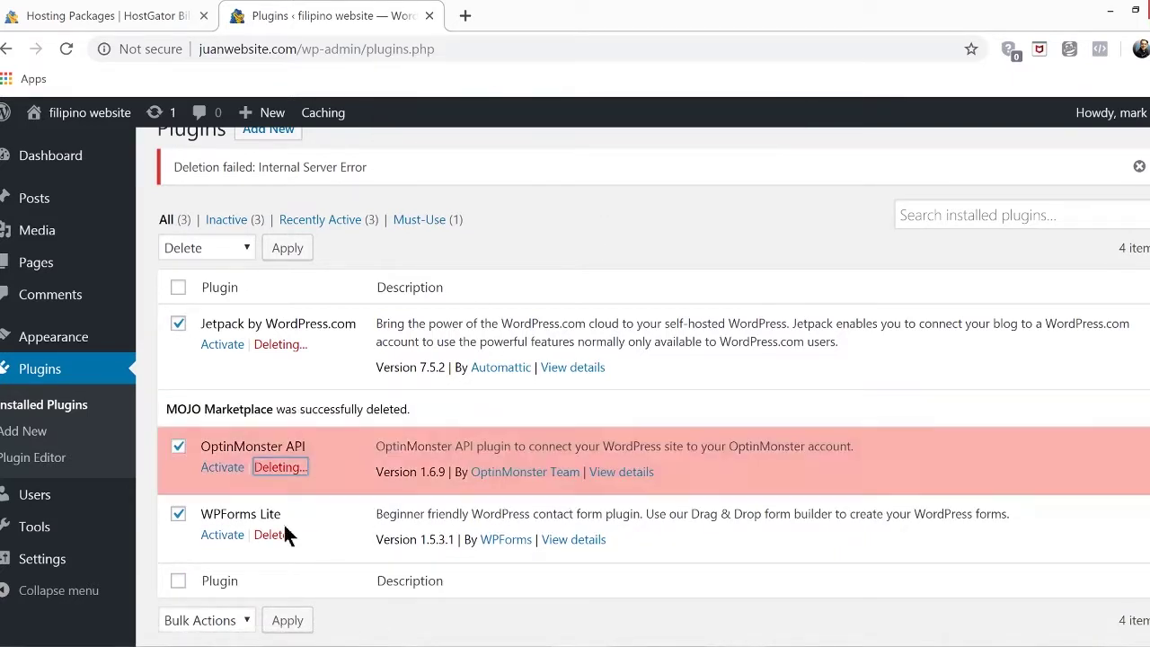
pyautogui.click(271, 505)
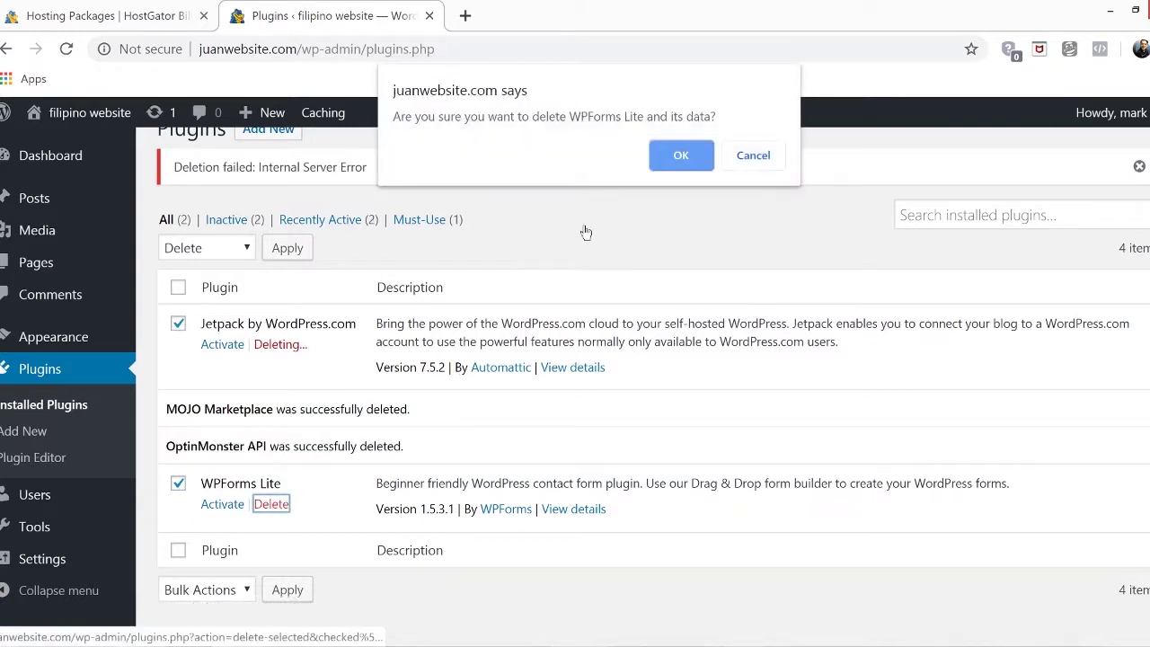
pyautogui.click(682, 158)
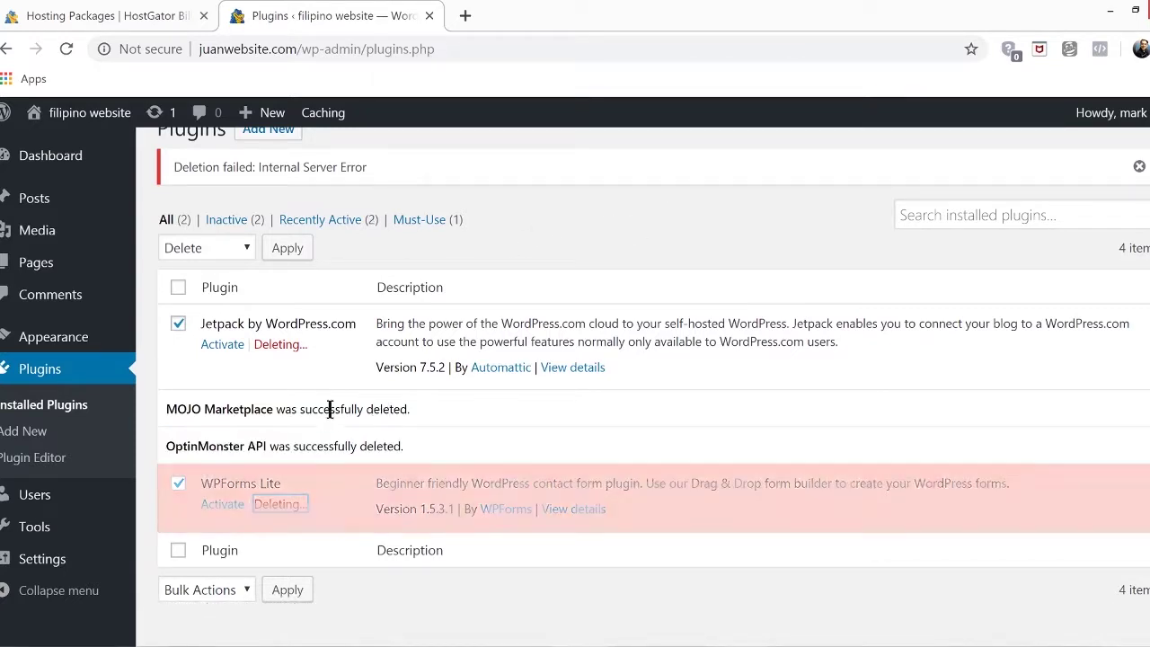
# Retry deleting the Jetpack plugin and confirm the deletion
pyautogui.scroll(1, 442, 449)
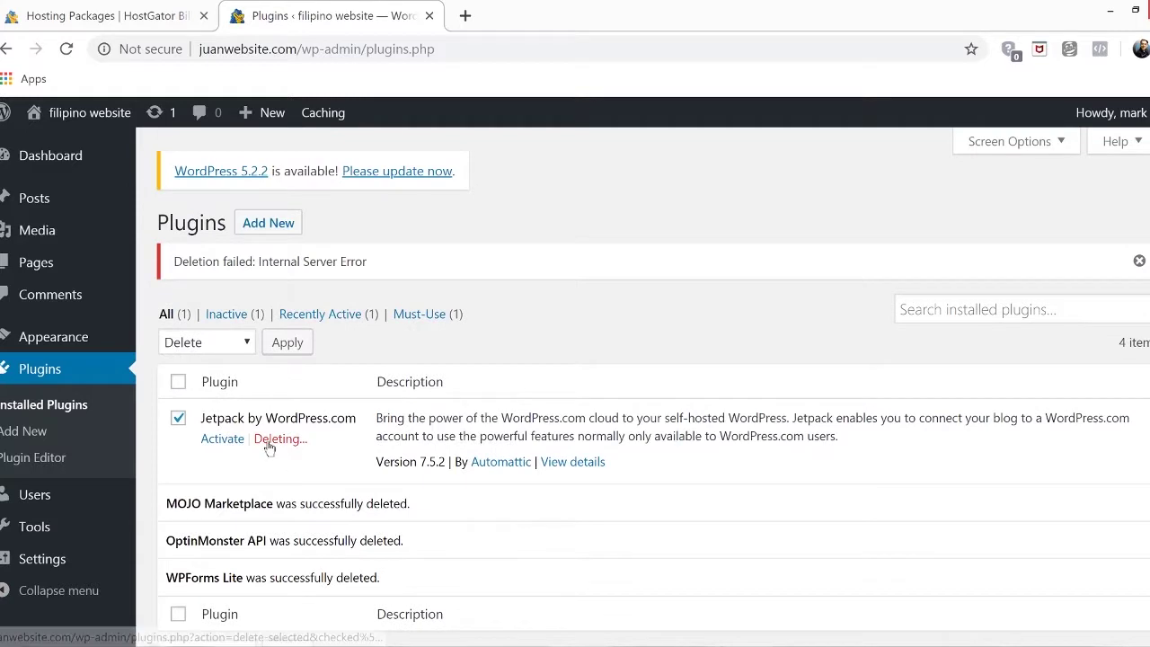
pyautogui.click(276, 438)
pyautogui.click(681, 173)
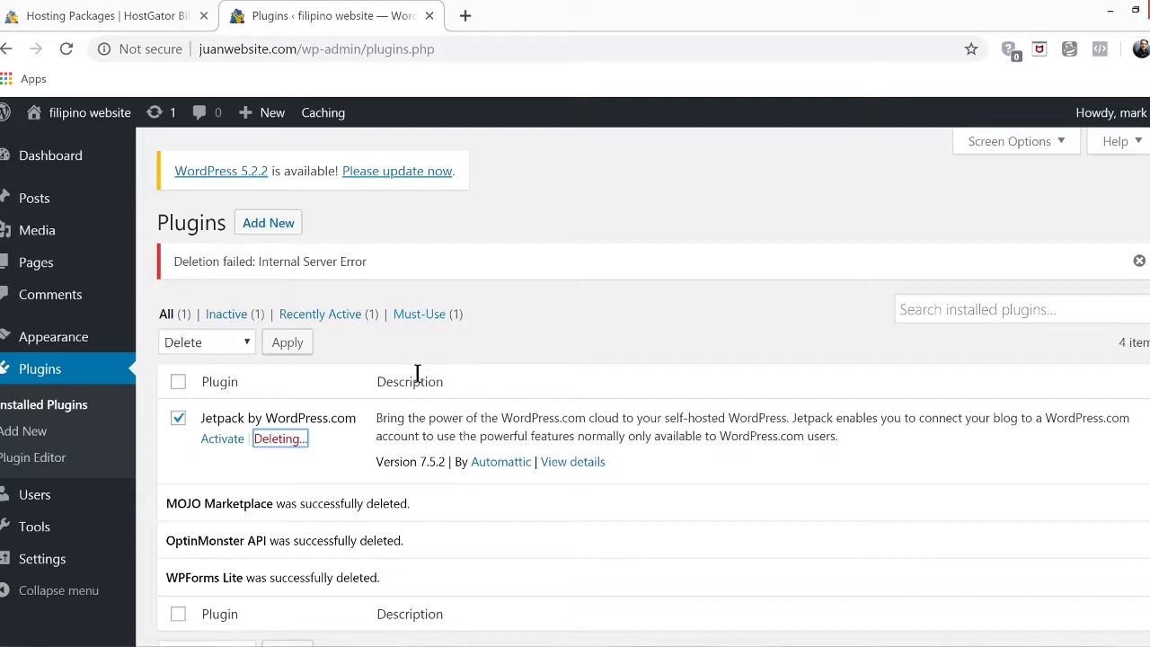
# Return to the Dashboard Home page and close the HostGator Billing tab
pyautogui.click(77, 157)
pyautogui.click(159, 163)
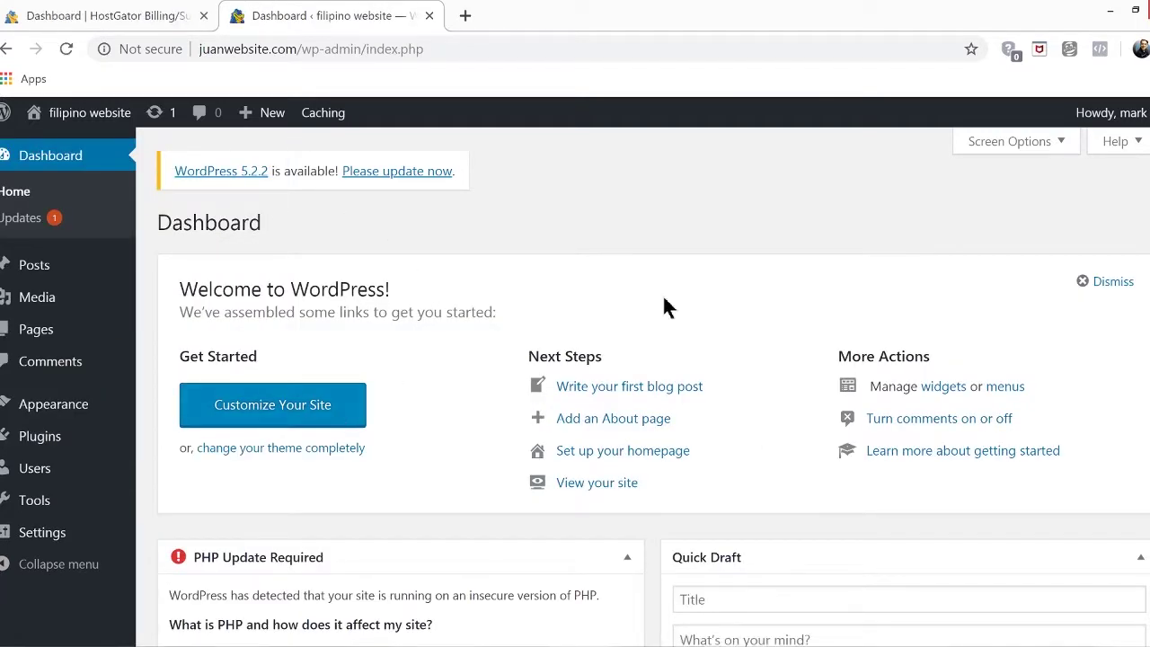
pyautogui.click(202, 16)
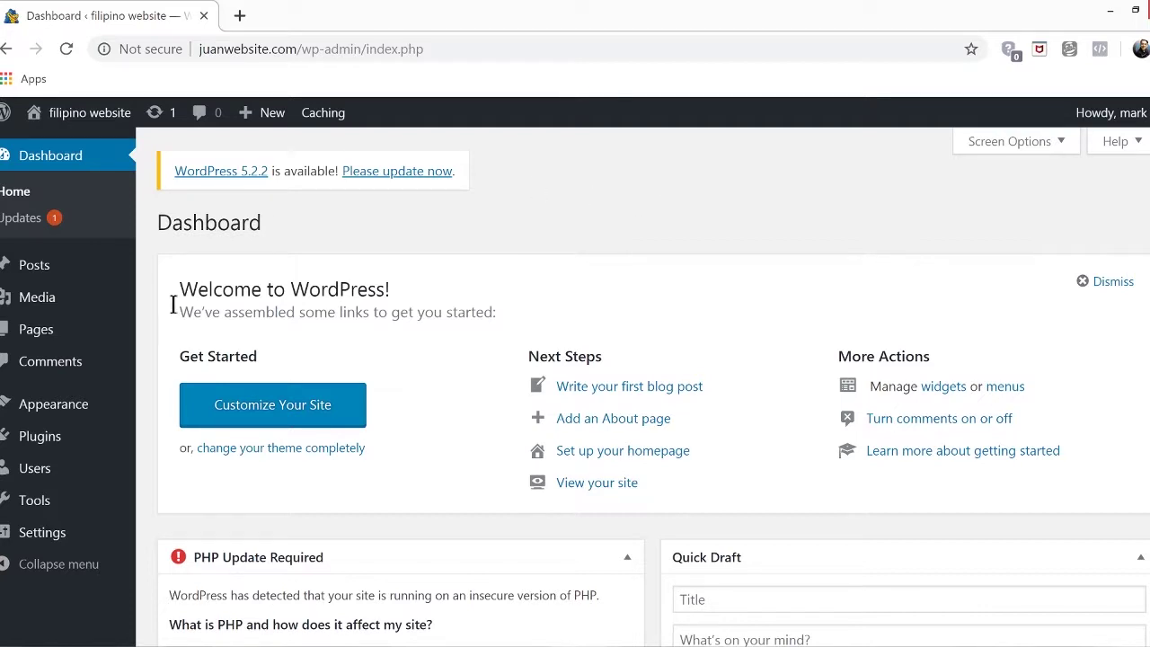
# Search the theme directory for 'astra', then install and activate the Astra theme
pyautogui.moveTo(27, 406)
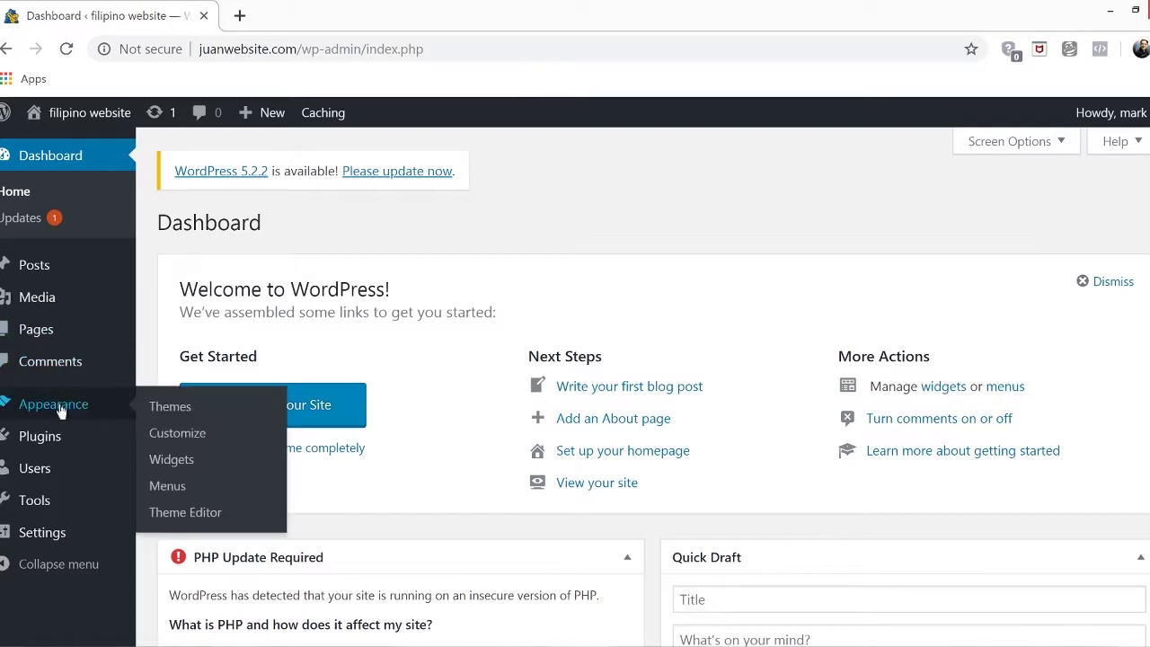
pyautogui.click(215, 416)
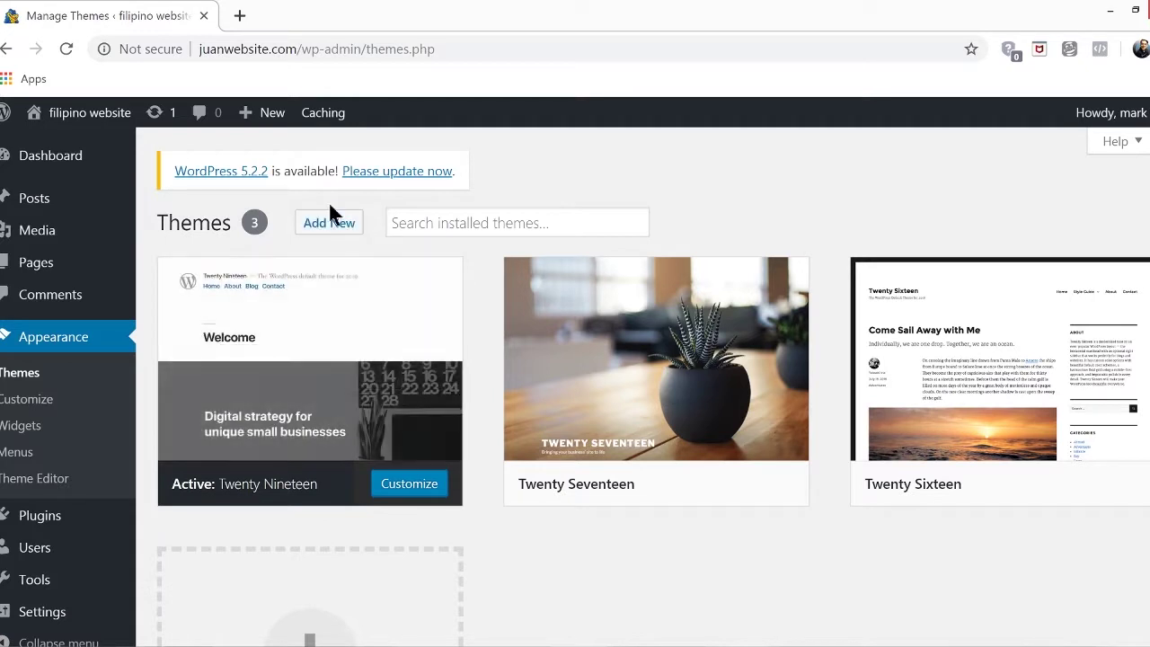
pyautogui.click(323, 223)
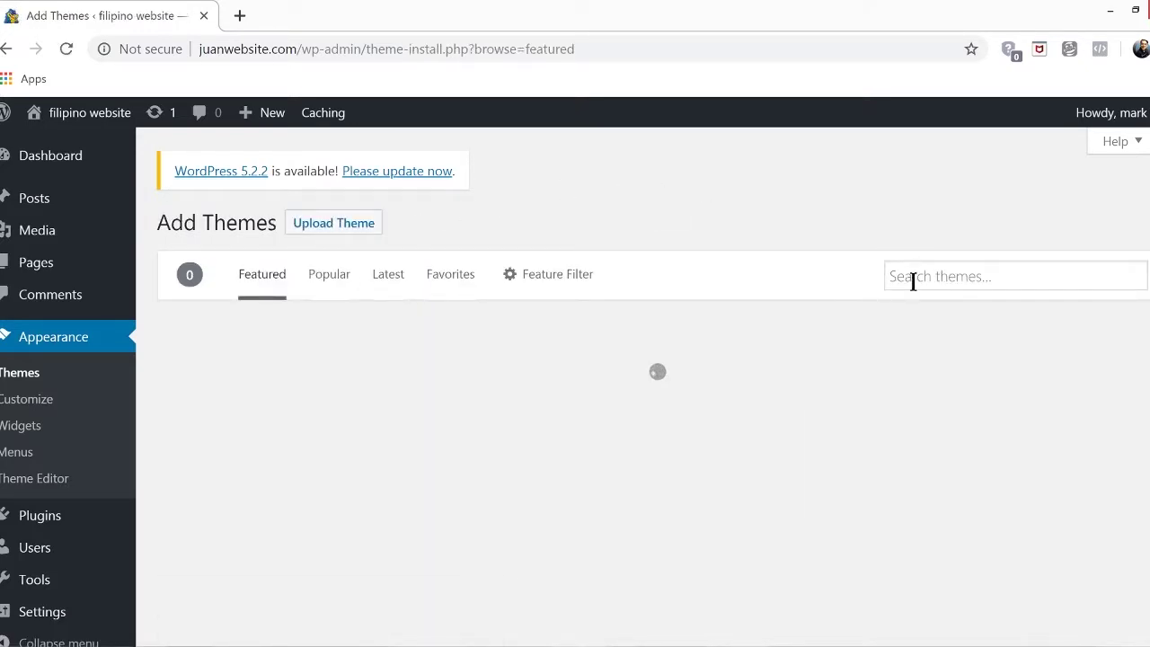
pyautogui.click(913, 279)
pyautogui.write('astra')
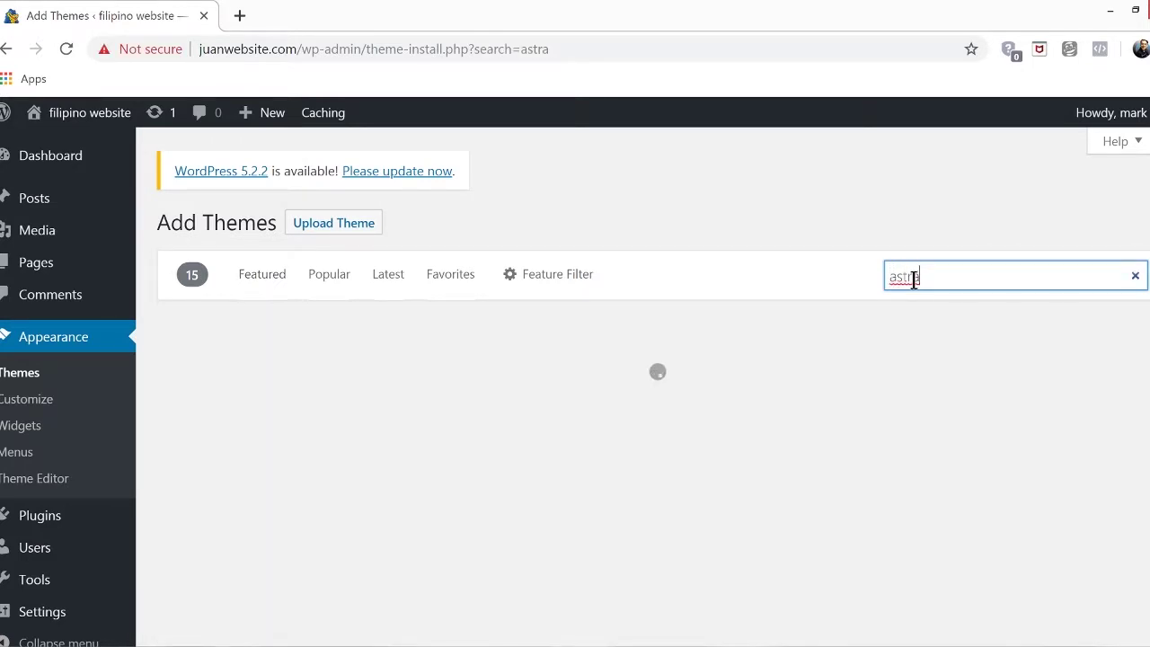
pyautogui.moveTo(305, 409)
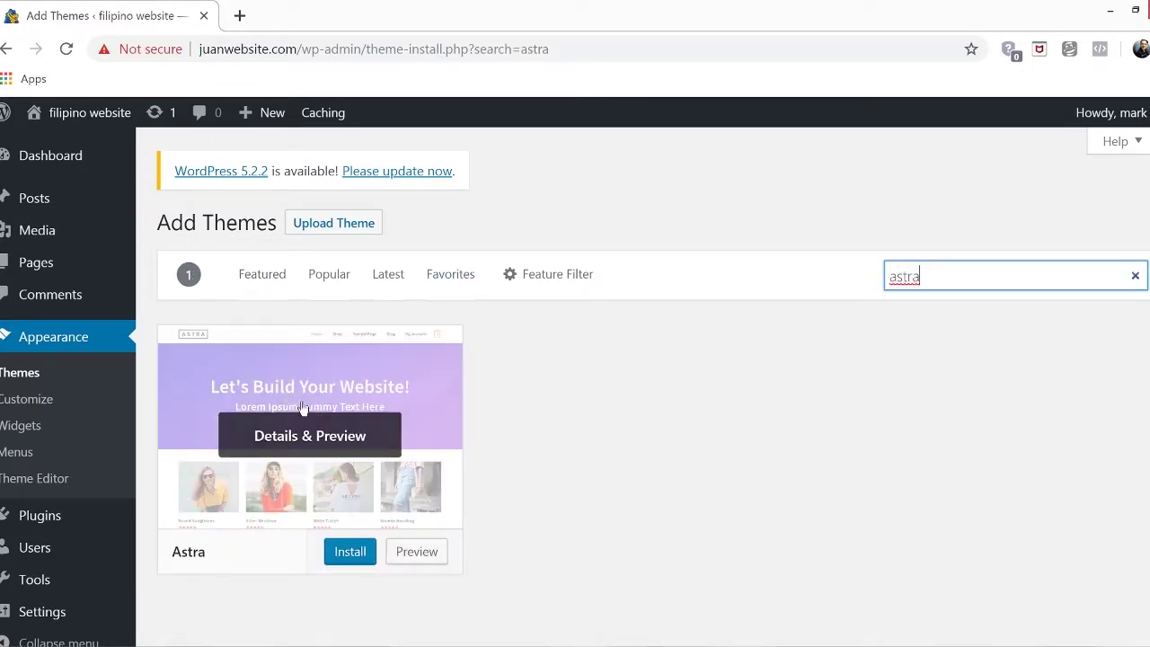
pyautogui.click(347, 562)
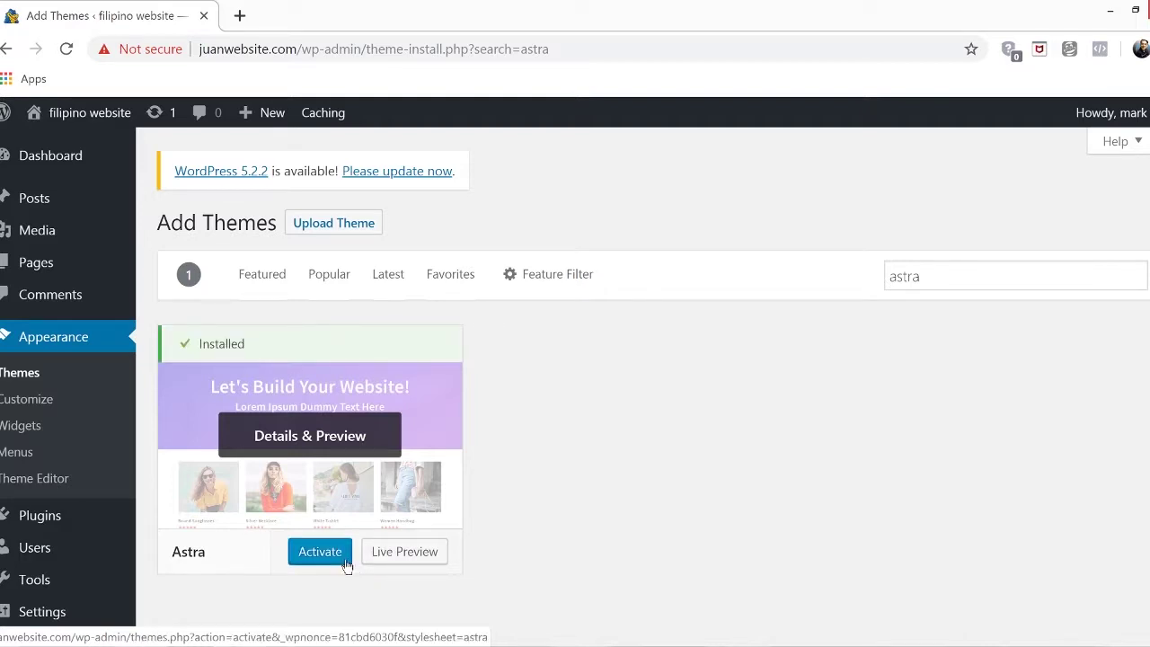
pyautogui.click(339, 562)
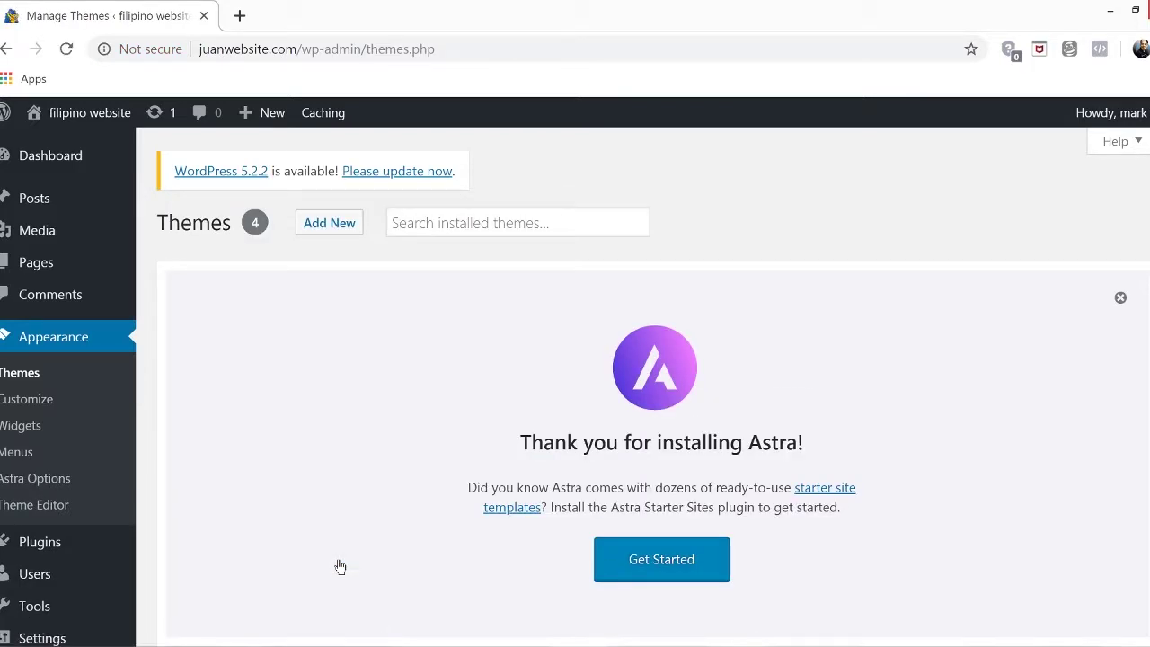
# Start Astra's starter sites setup and choose Elementor as the page builder
pyautogui.click(685, 582)
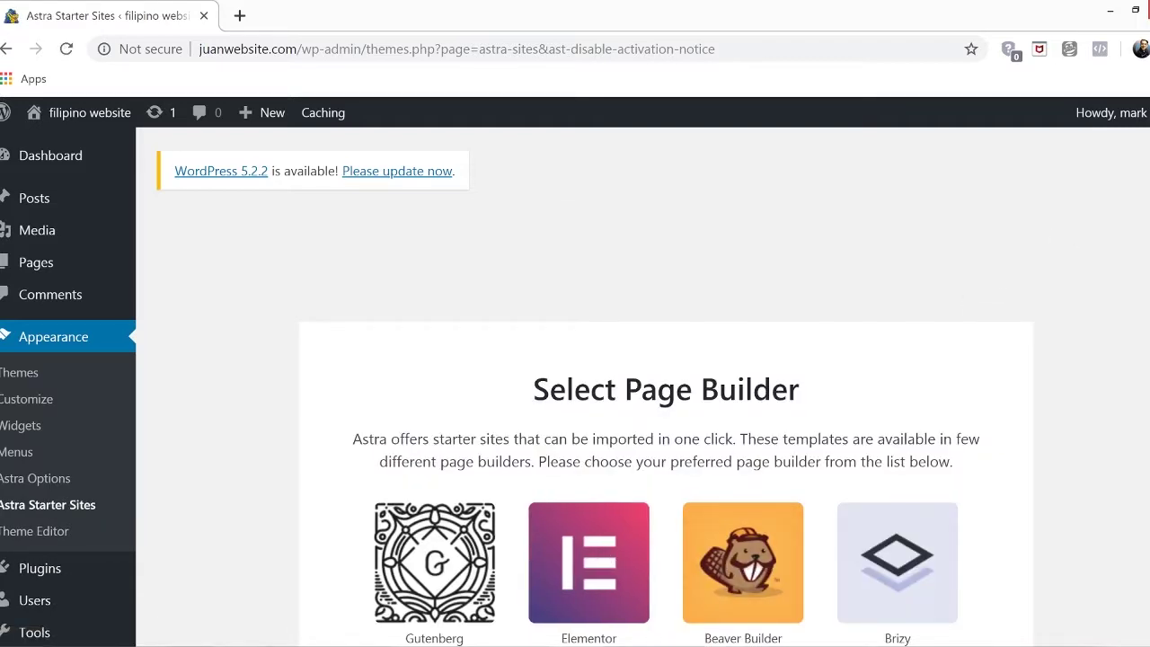
pyautogui.scroll(-2, 733, 497)
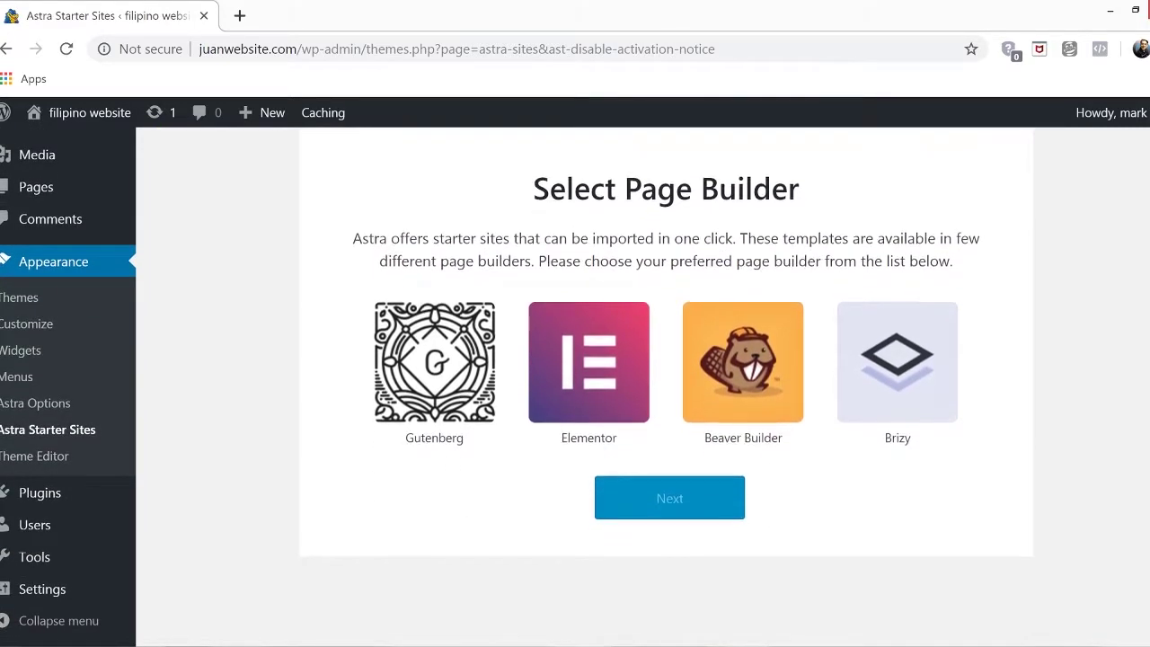
pyautogui.click(601, 406)
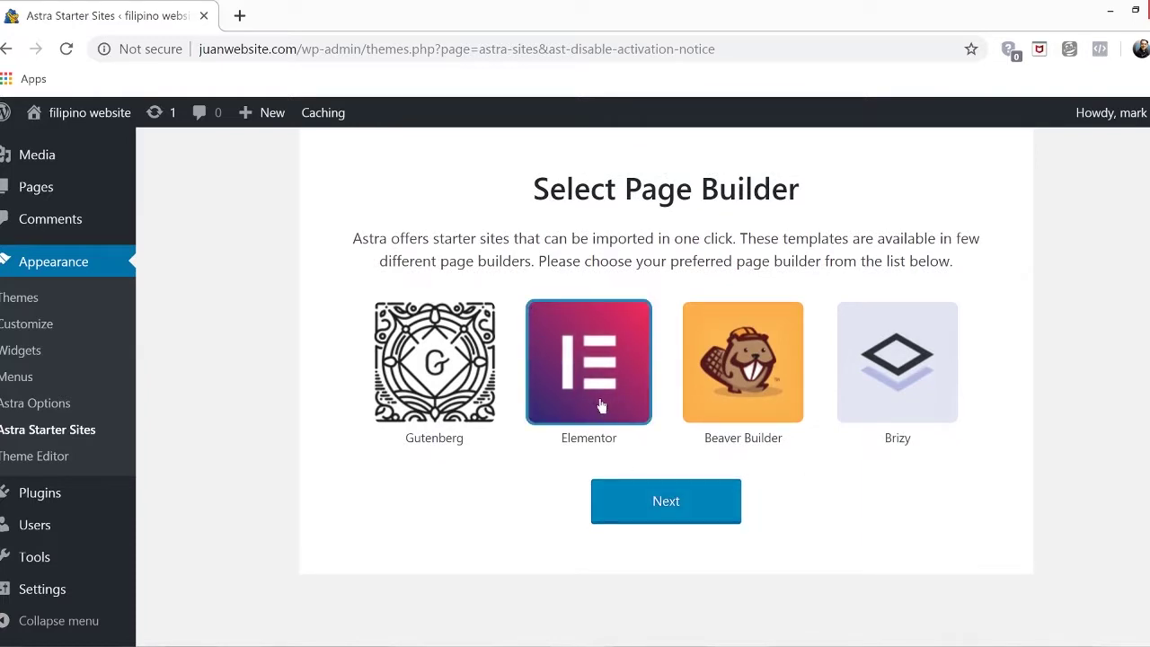
pyautogui.click(703, 510)
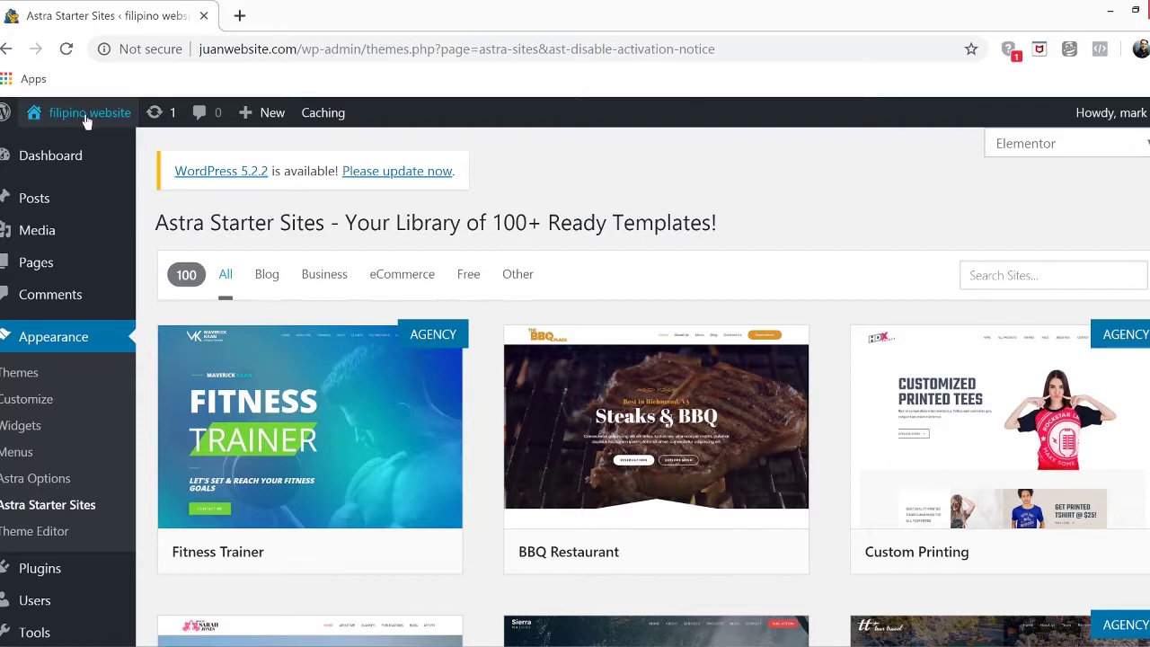
# Visit the live site to view its new Astra look
pyautogui.moveTo(86, 115)
pyautogui.click(67, 153)
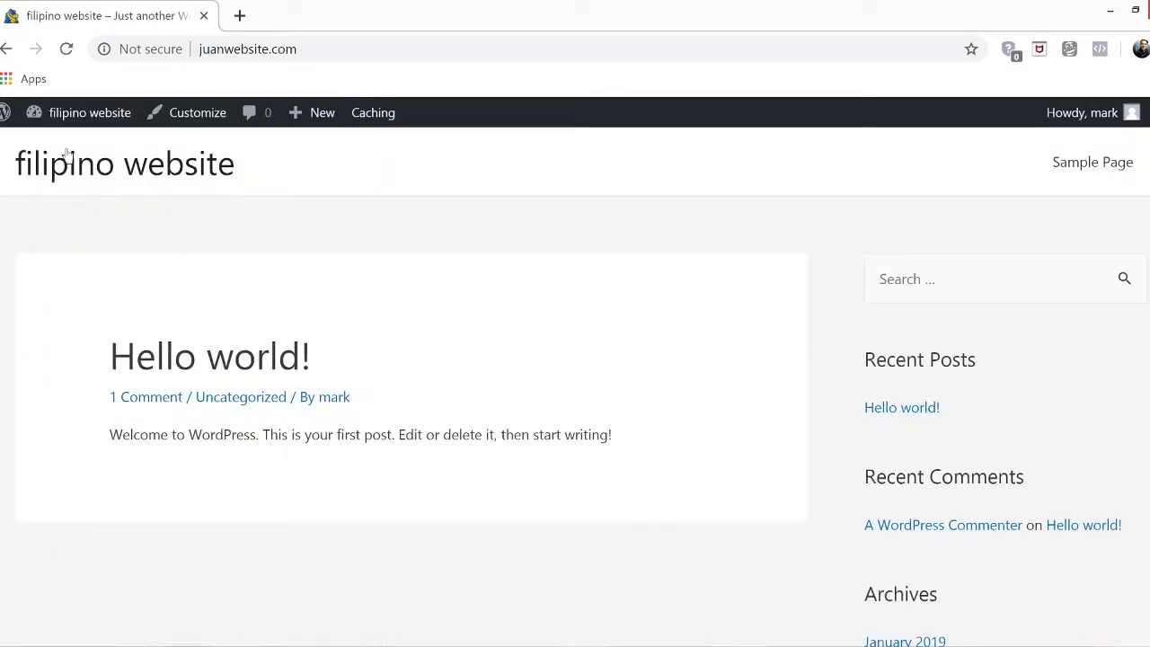
pyautogui.scroll(-6, 575, 386)
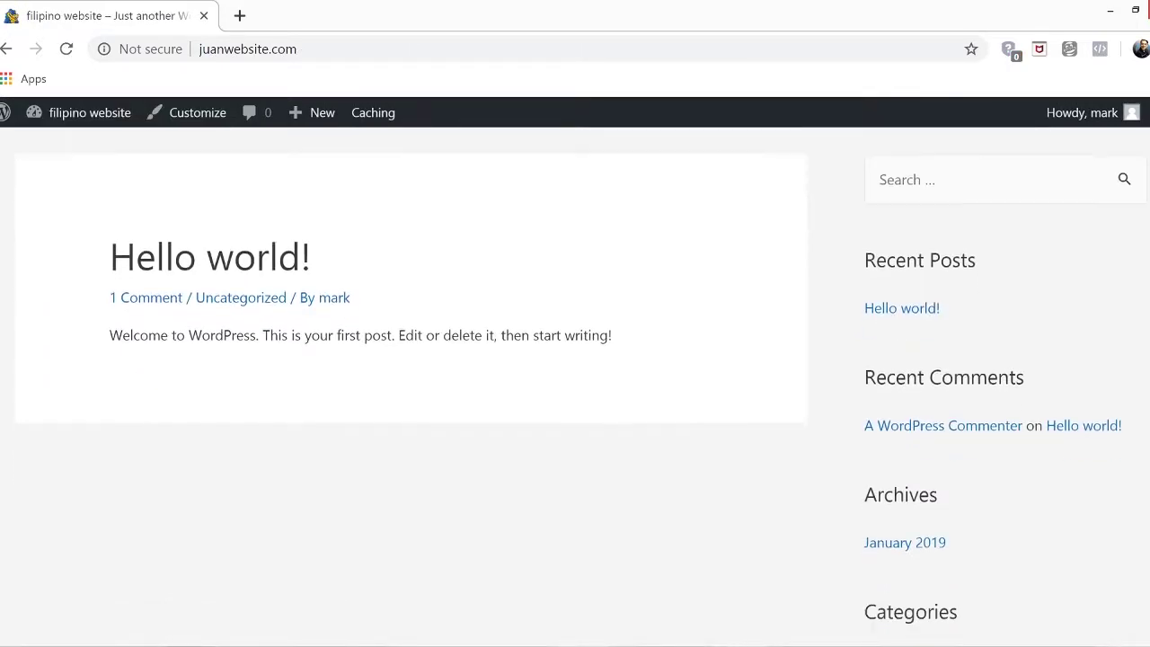
pyautogui.scroll(2, 575, 386)
pyautogui.scroll(8, 575, 387)
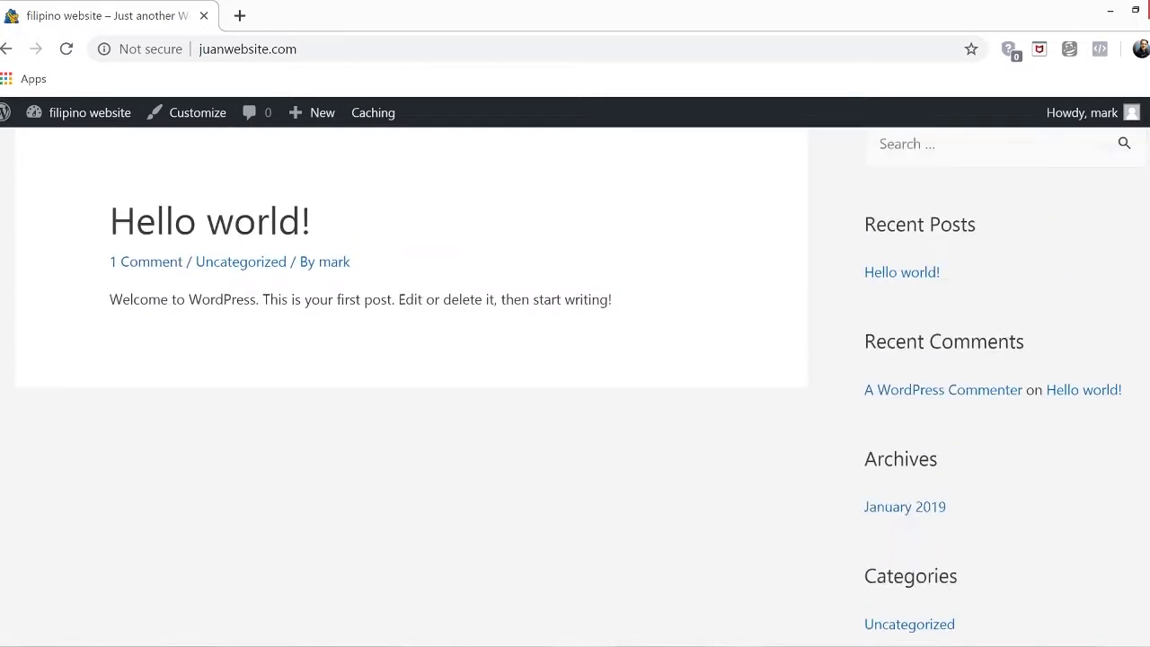
# Return to the dashboard and the Appearance > Themes page
pyautogui.moveTo(67, 120)
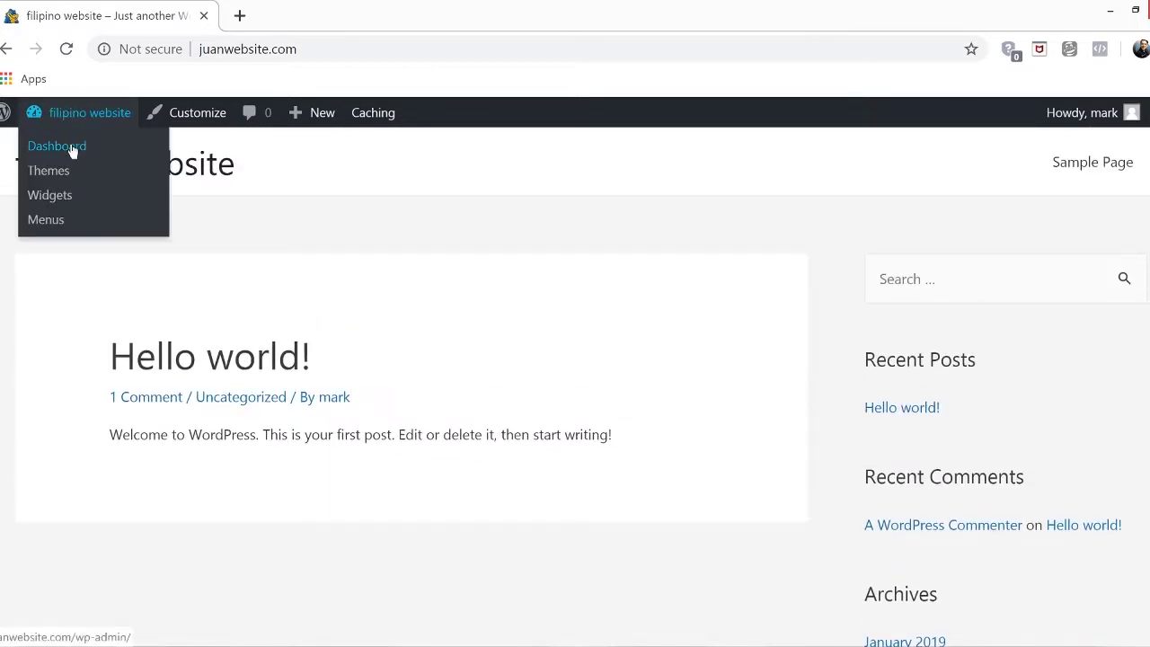
pyautogui.click(73, 148)
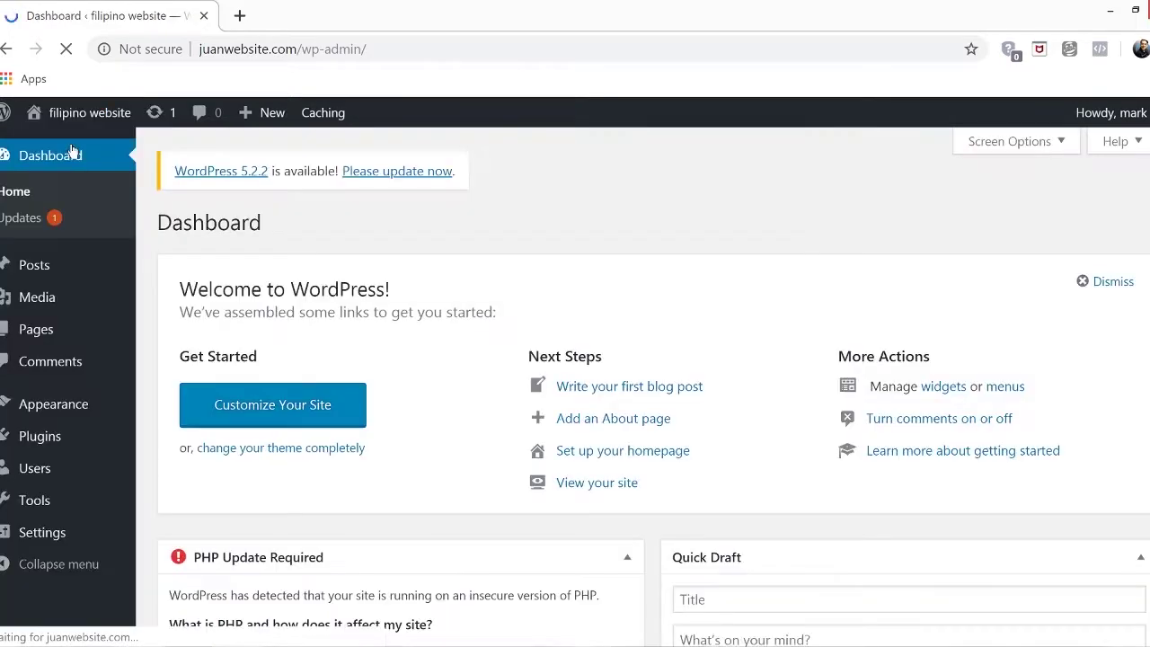
pyautogui.moveTo(18, 413)
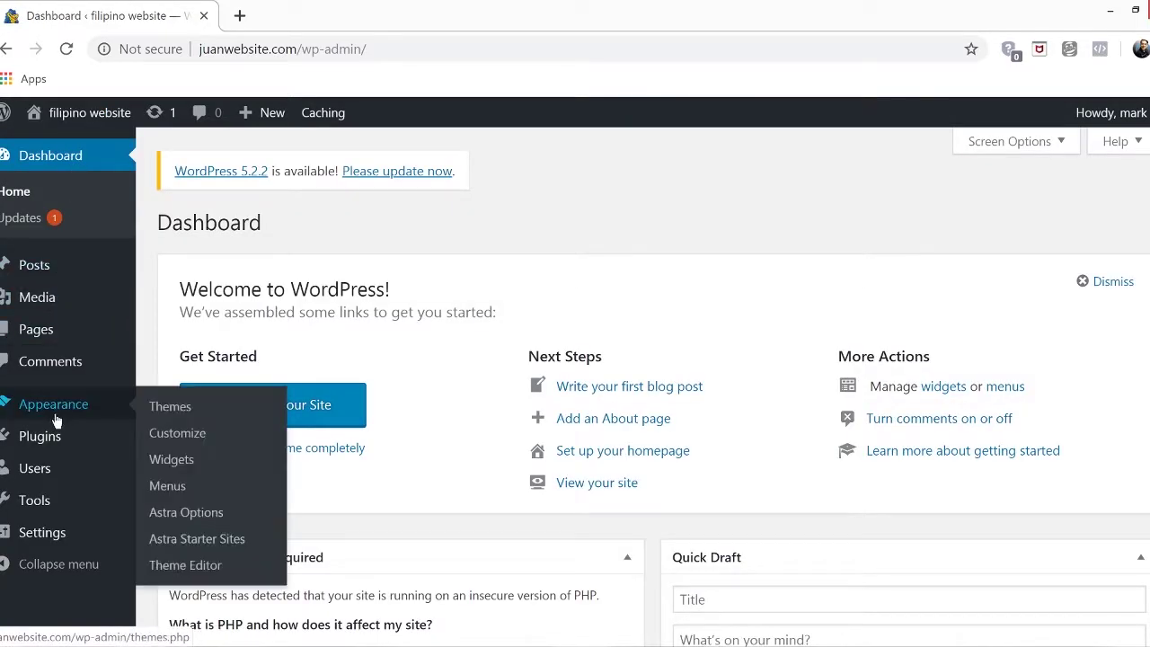
pyautogui.click(197, 414)
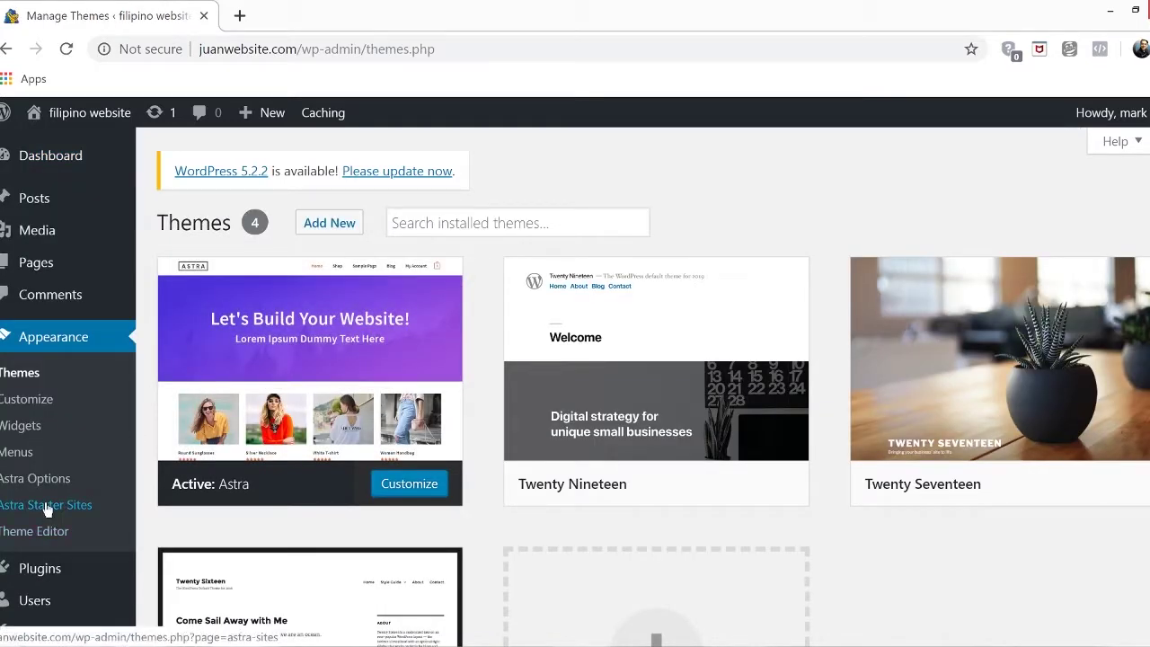
# Open the Astra Starter Sites library filtered to free templates only
pyautogui.click(47, 507)
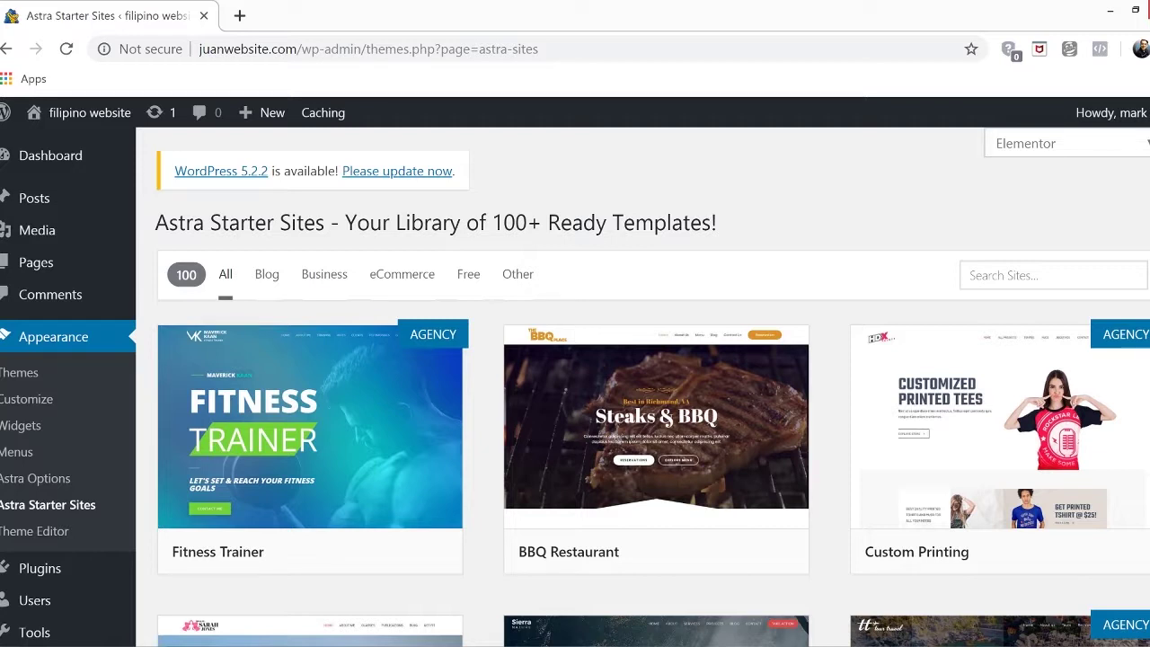
pyautogui.click(469, 285)
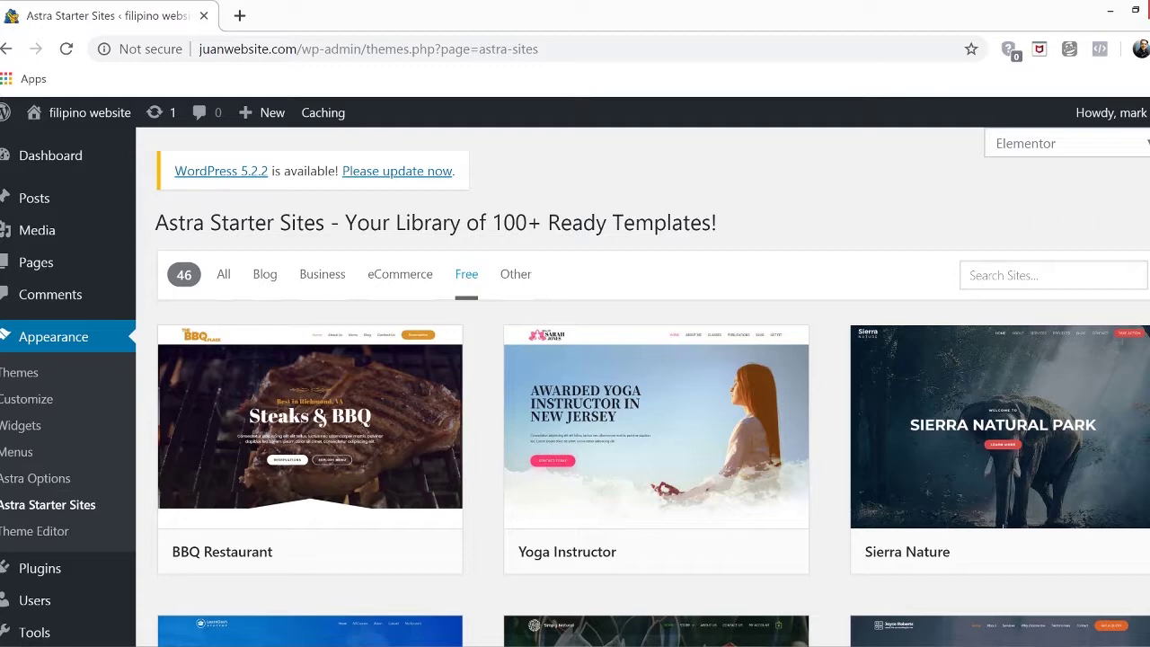
pyautogui.scroll(-3, 642, 386)
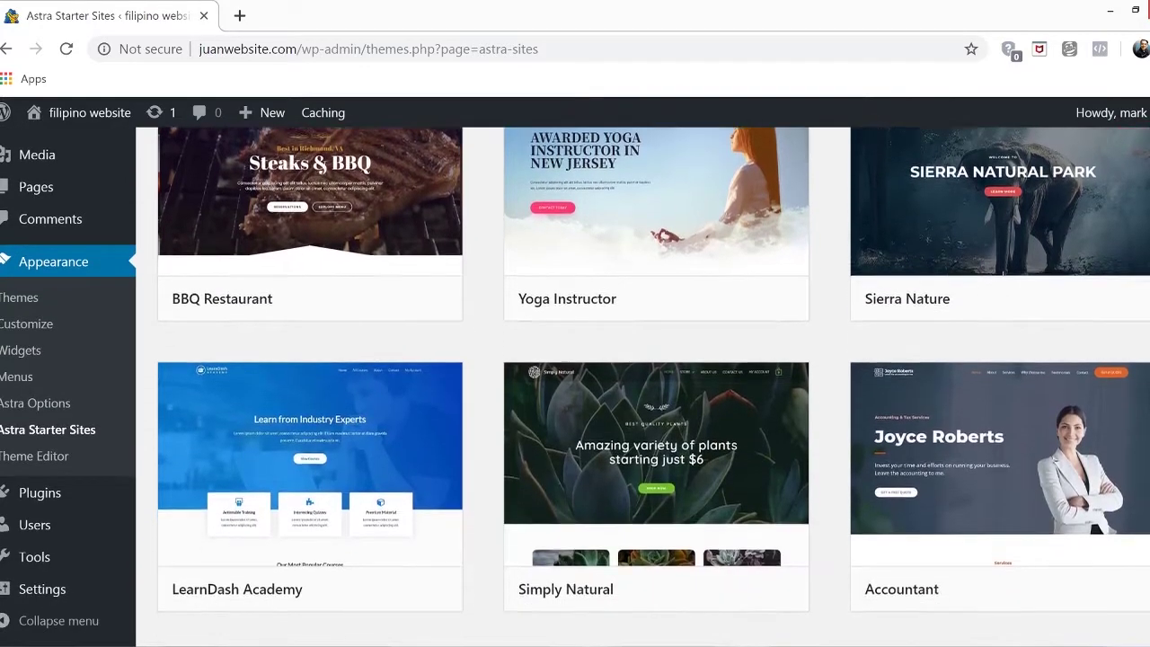
pyautogui.scroll(-3, 642, 386)
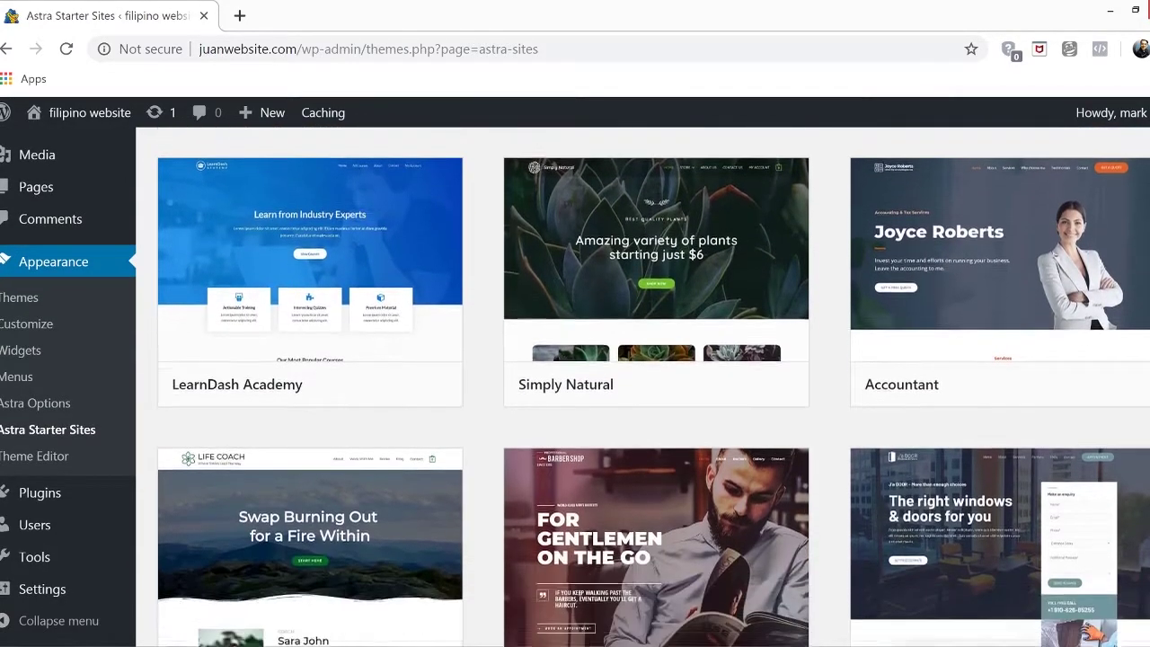
# Scroll through the free templates down to the Makeup Artist card
pyautogui.scroll(-2, 642, 386)
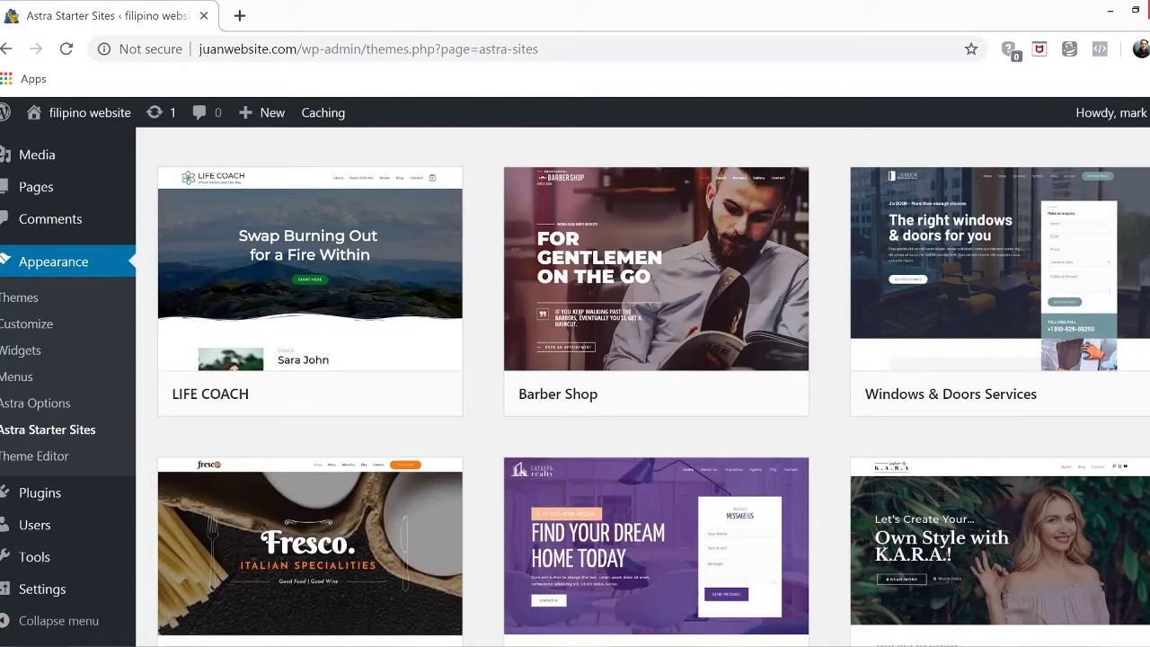
pyautogui.scroll(-3, 642, 386)
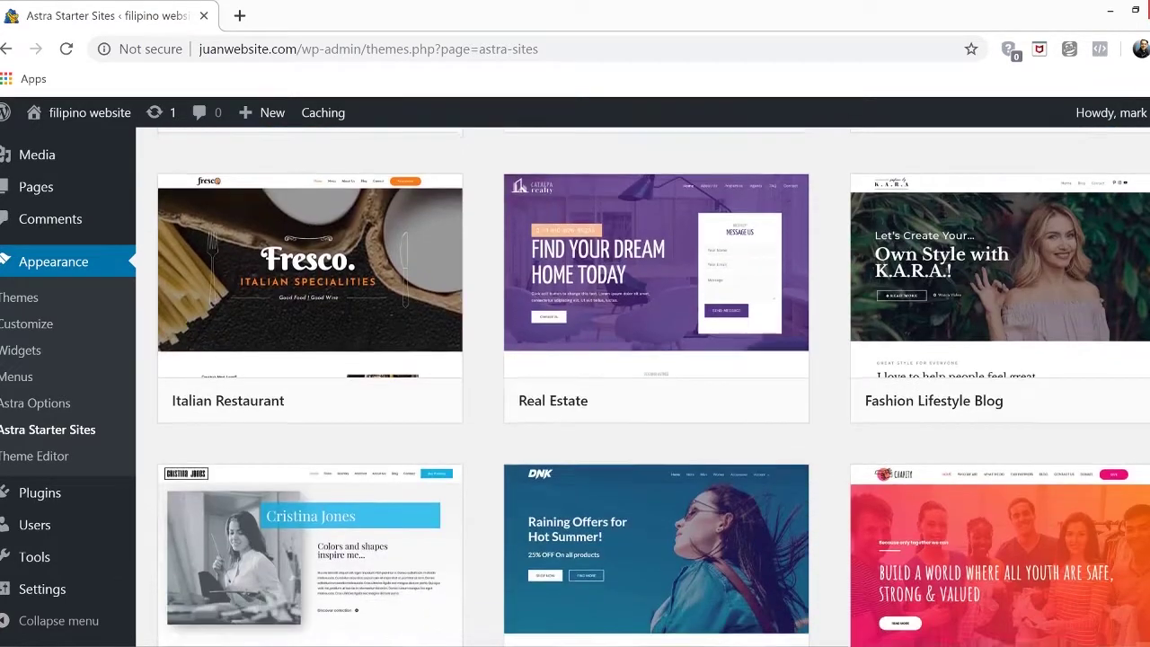
pyautogui.scroll(-3, 642, 386)
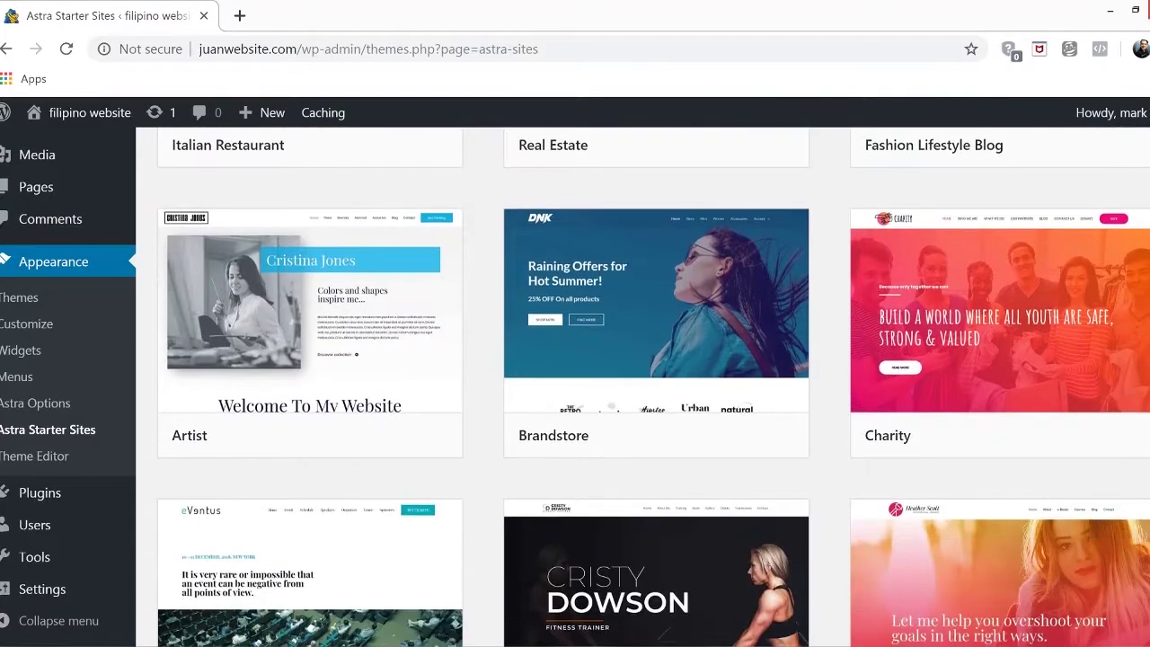
pyautogui.scroll(-4, 643, 386)
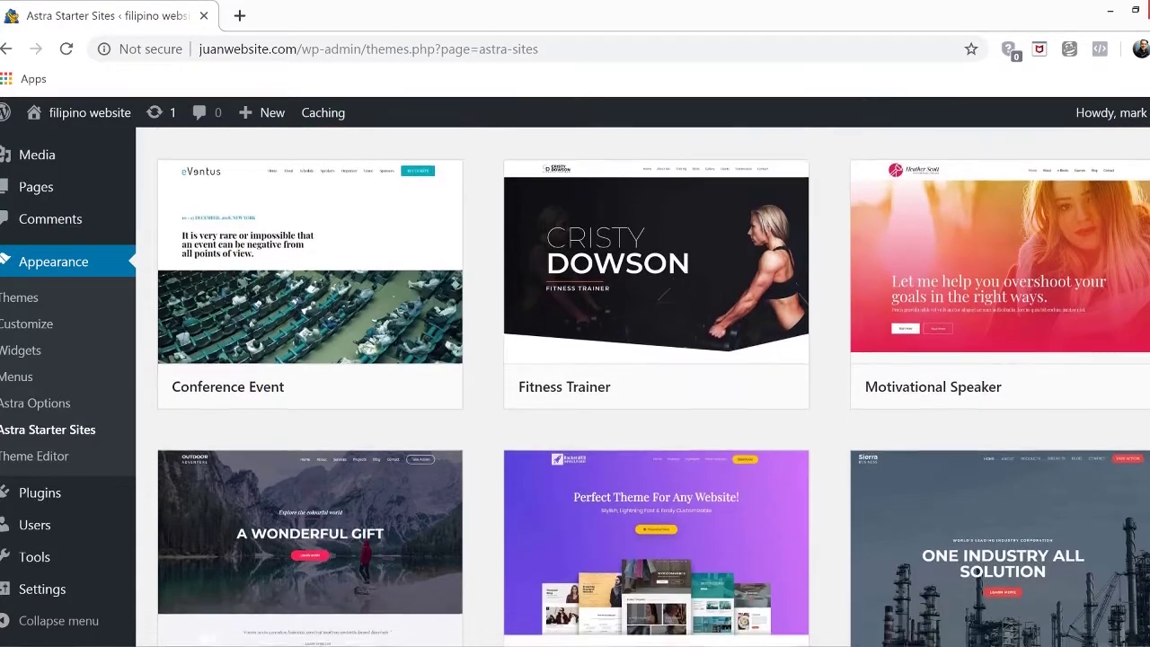
pyautogui.scroll(-1, 643, 386)
pyautogui.scroll(-6, 643, 387)
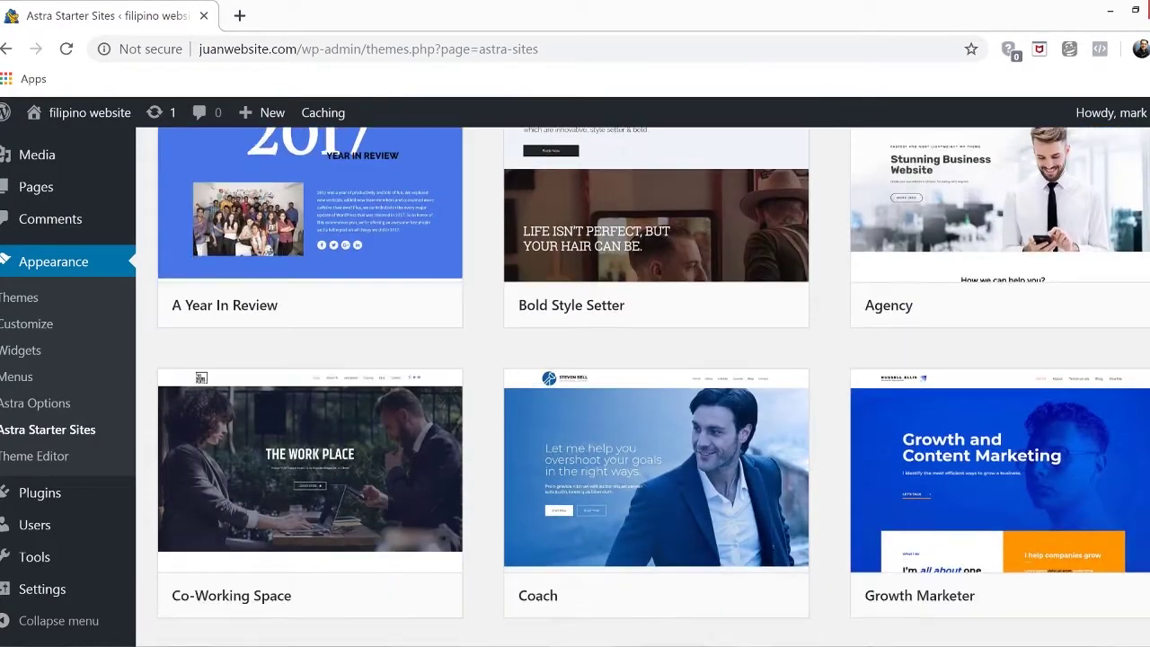
pyautogui.scroll(-4, 642, 386)
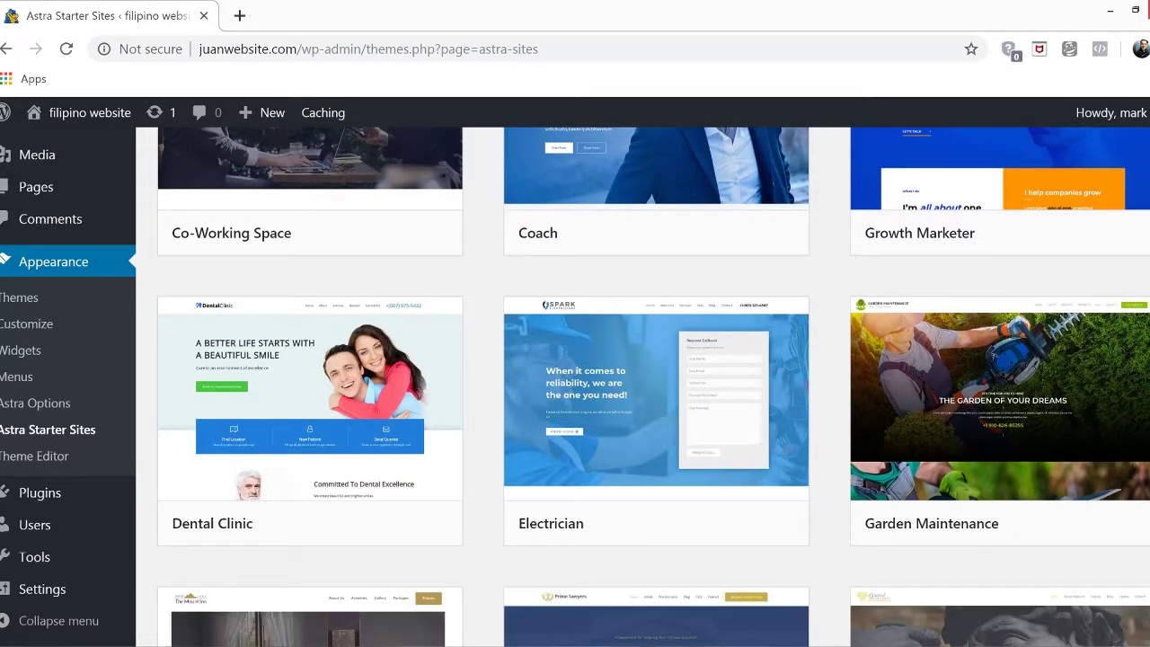
pyautogui.scroll(-5, 642, 387)
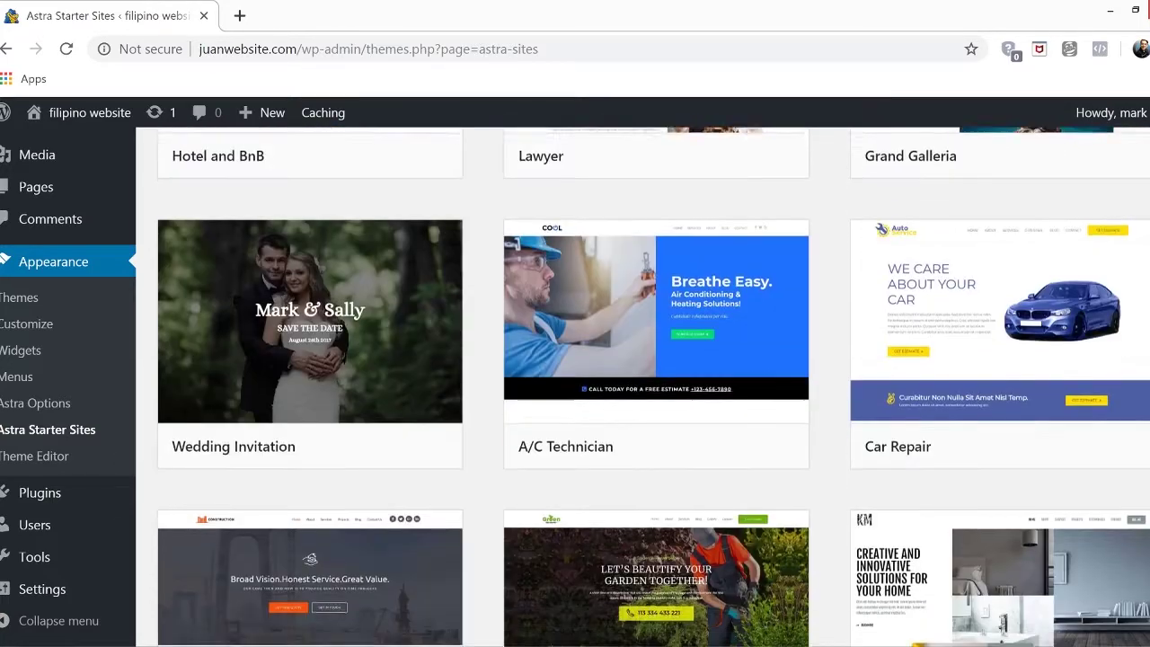
pyautogui.scroll(-2, 642, 386)
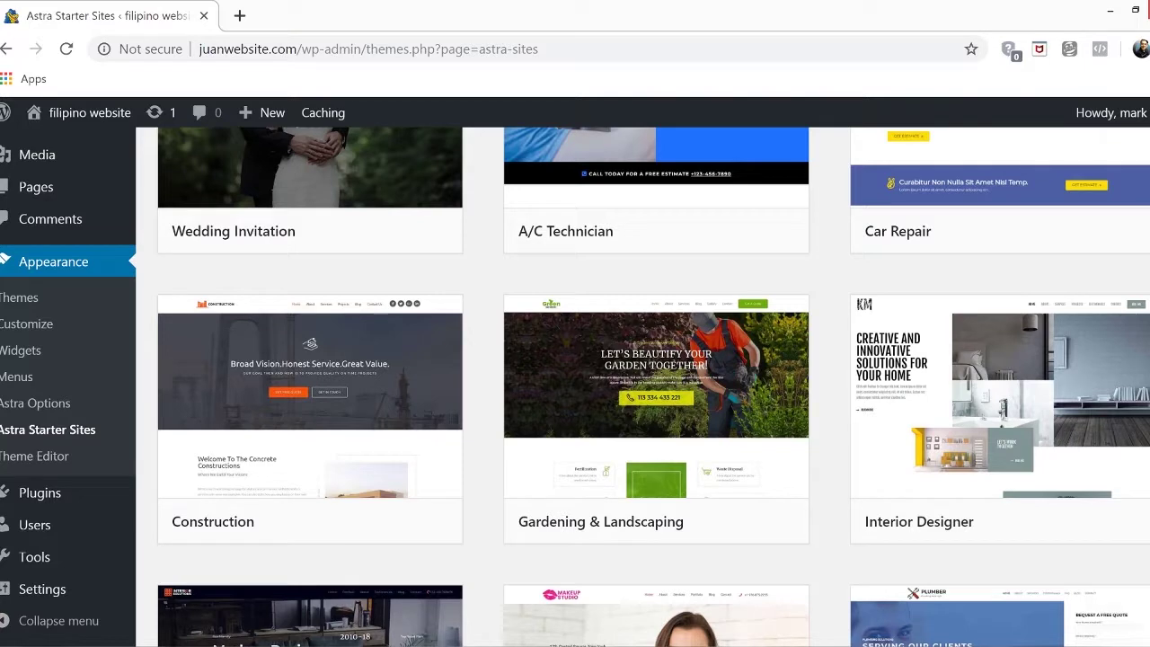
pyautogui.scroll(-2, 642, 386)
pyautogui.scroll(-3, 642, 386)
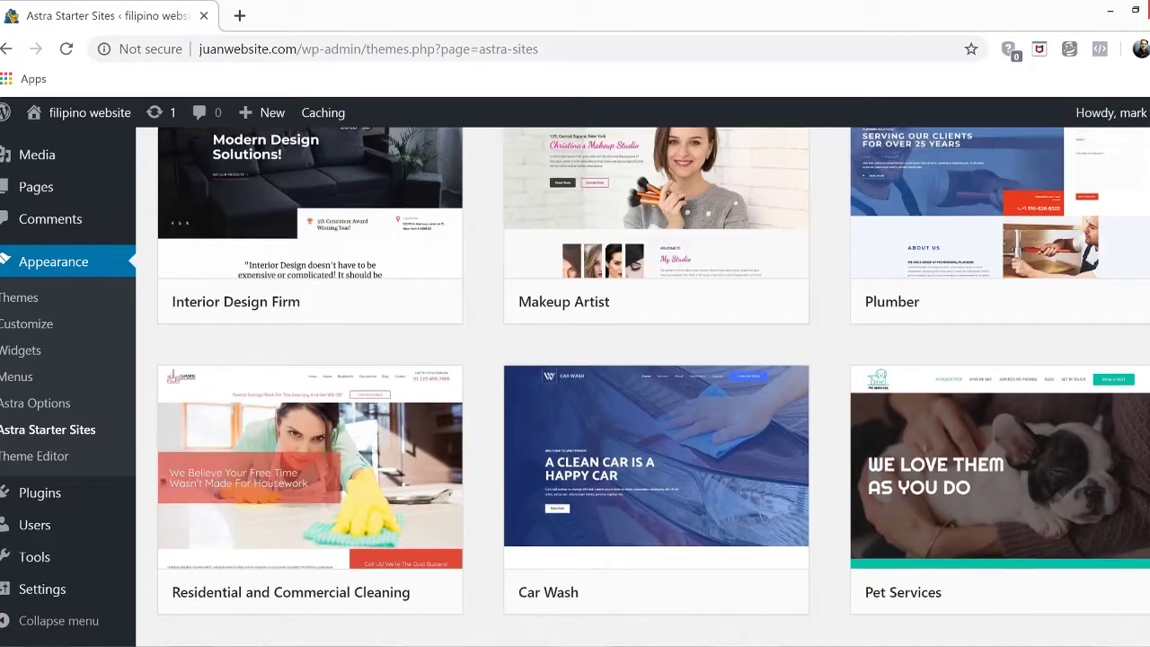
pyautogui.scroll(-4, 642, 386)
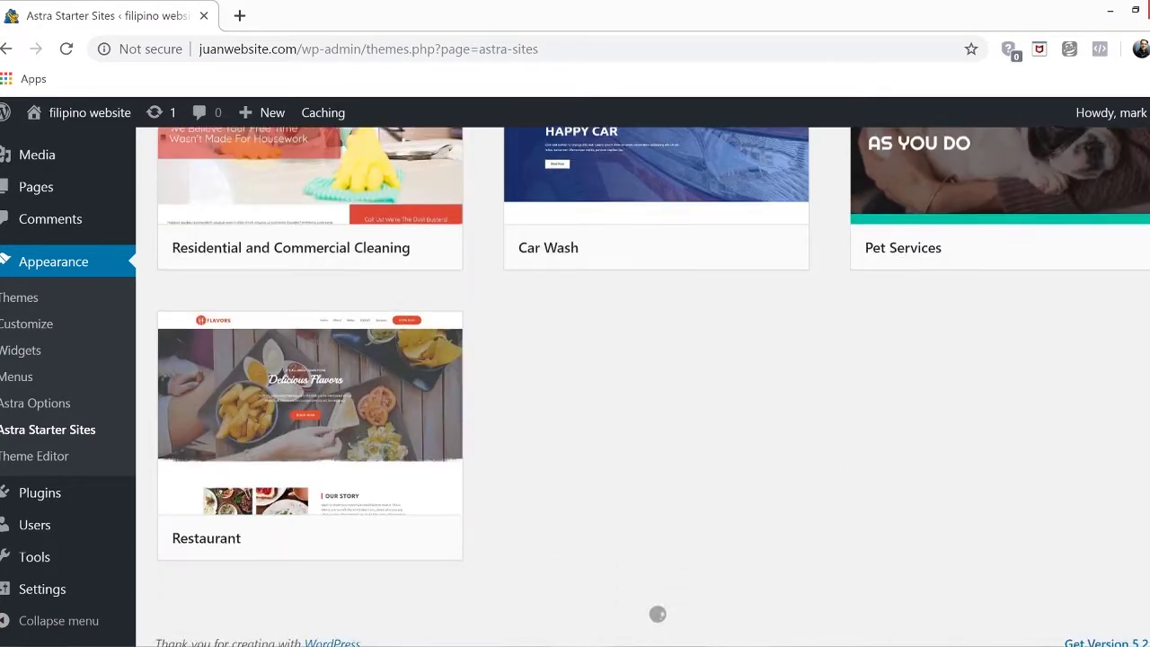
pyautogui.scroll(2, 642, 386)
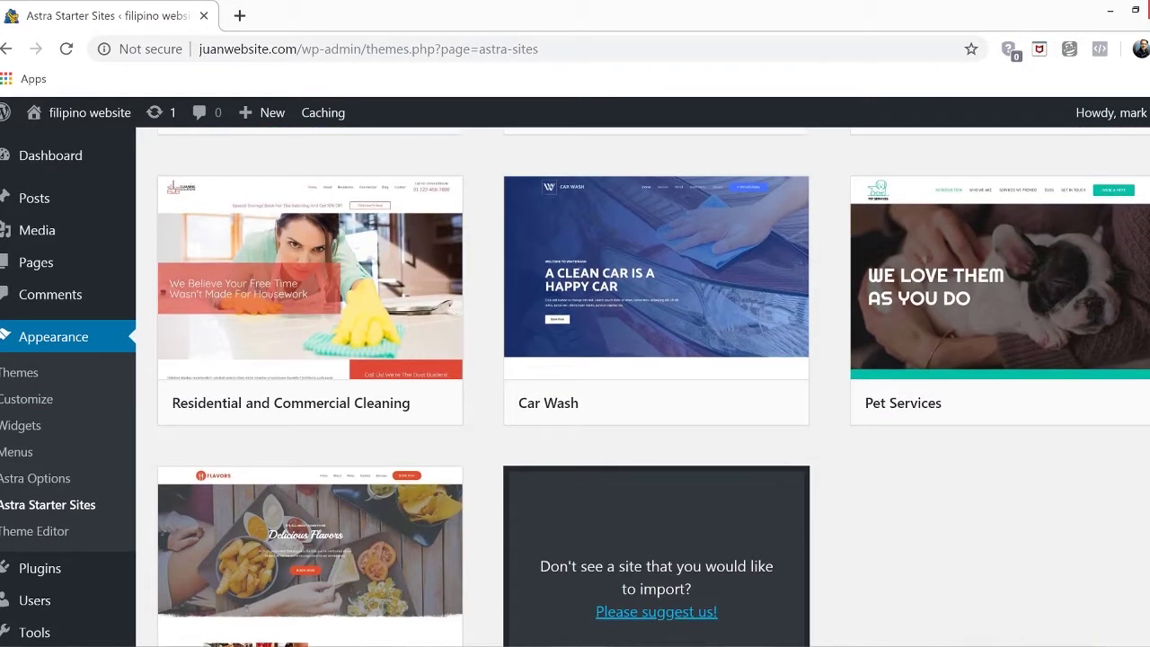
pyautogui.scroll(5, 642, 386)
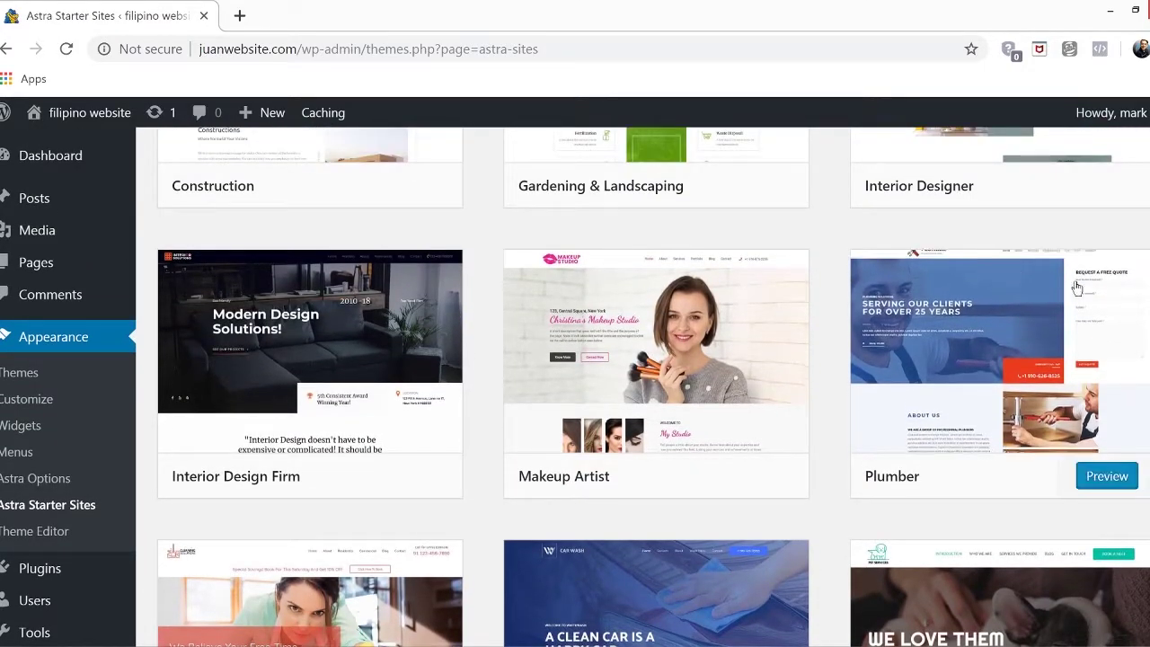
pyautogui.moveTo(659, 373)
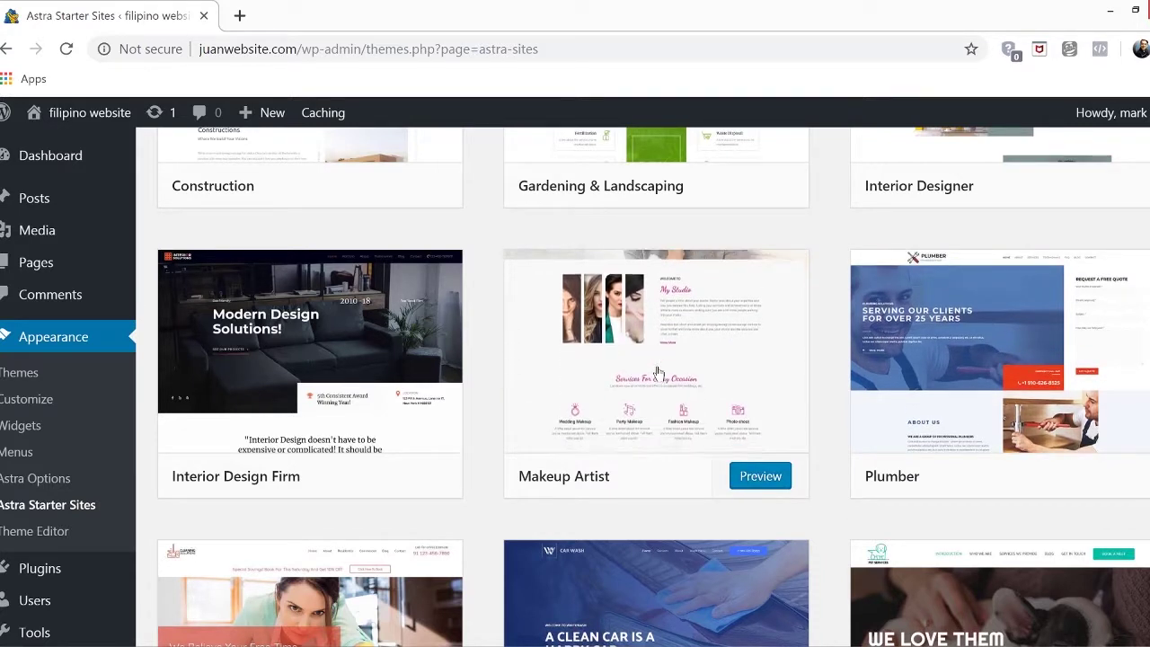
# Preview the Makeup Artist starter site and reveal its import checkboxes in the sidebar
pyautogui.click(773, 477)
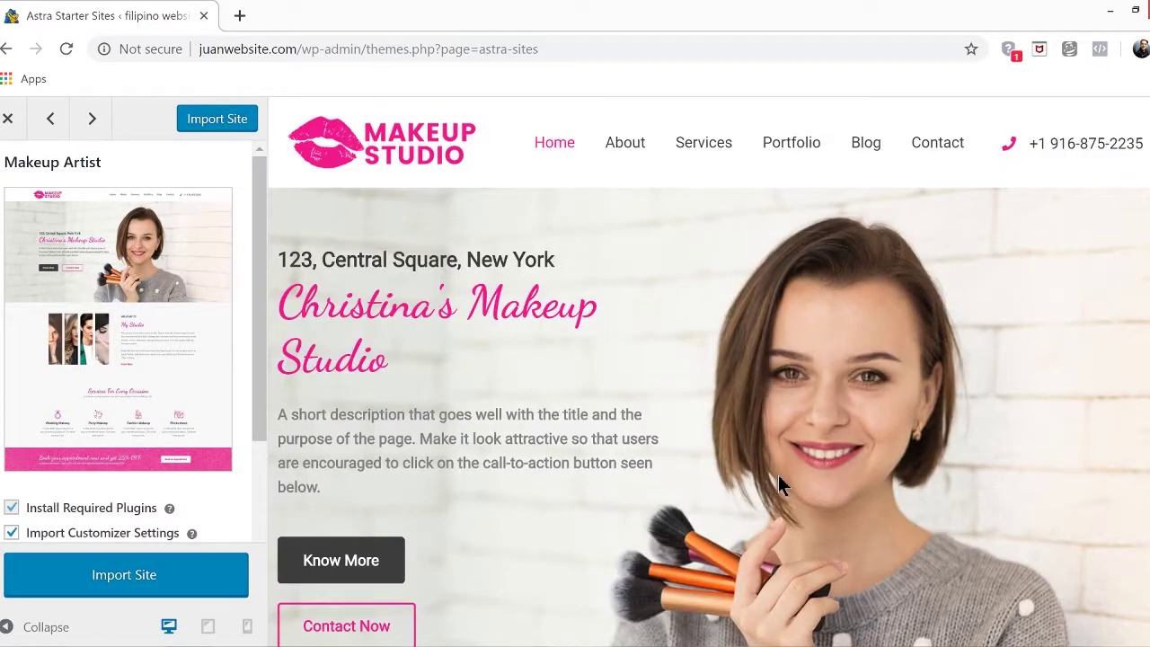
pyautogui.scroll(-15, 708, 371)
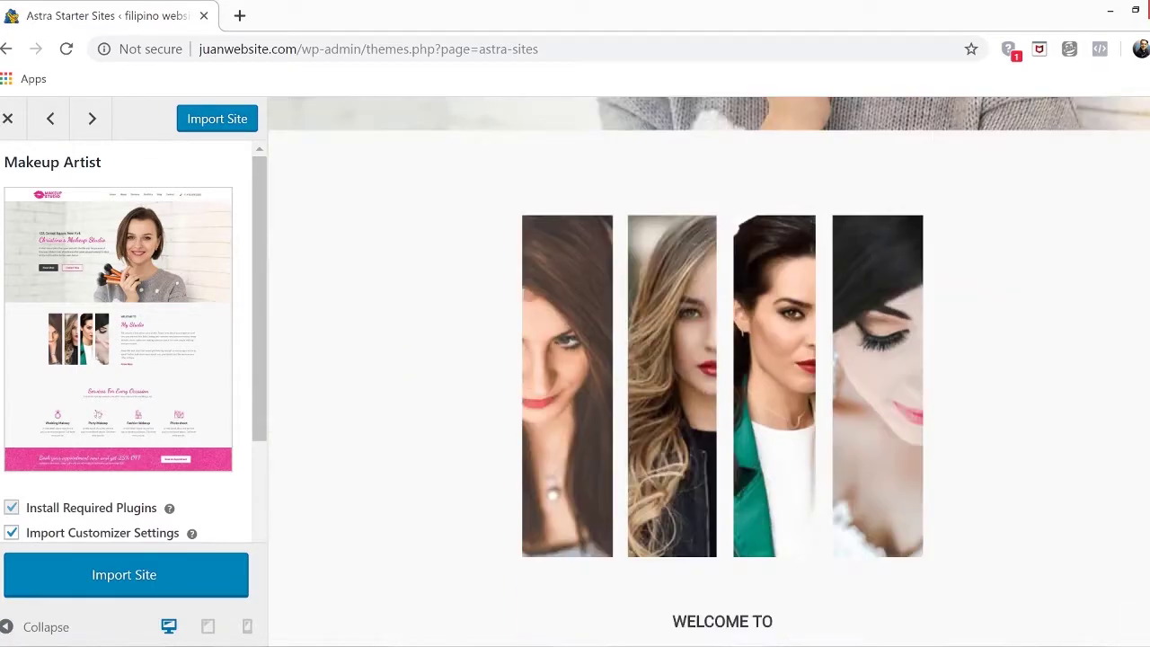
pyautogui.scroll(-15, 708, 371)
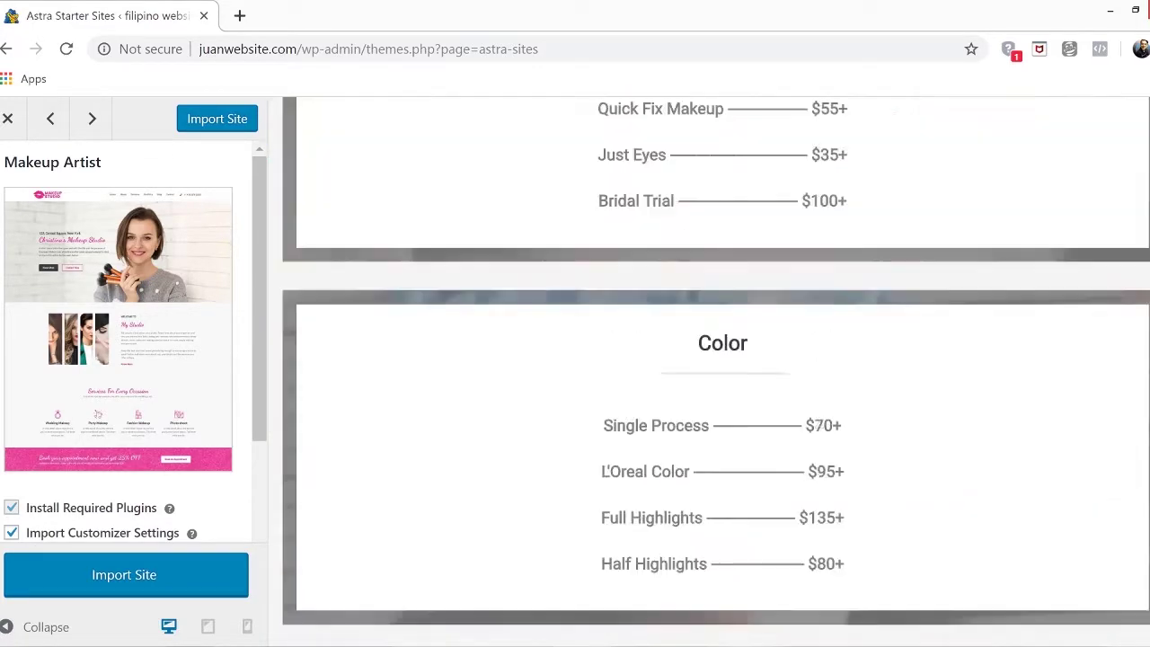
pyautogui.scroll(20, 709, 371)
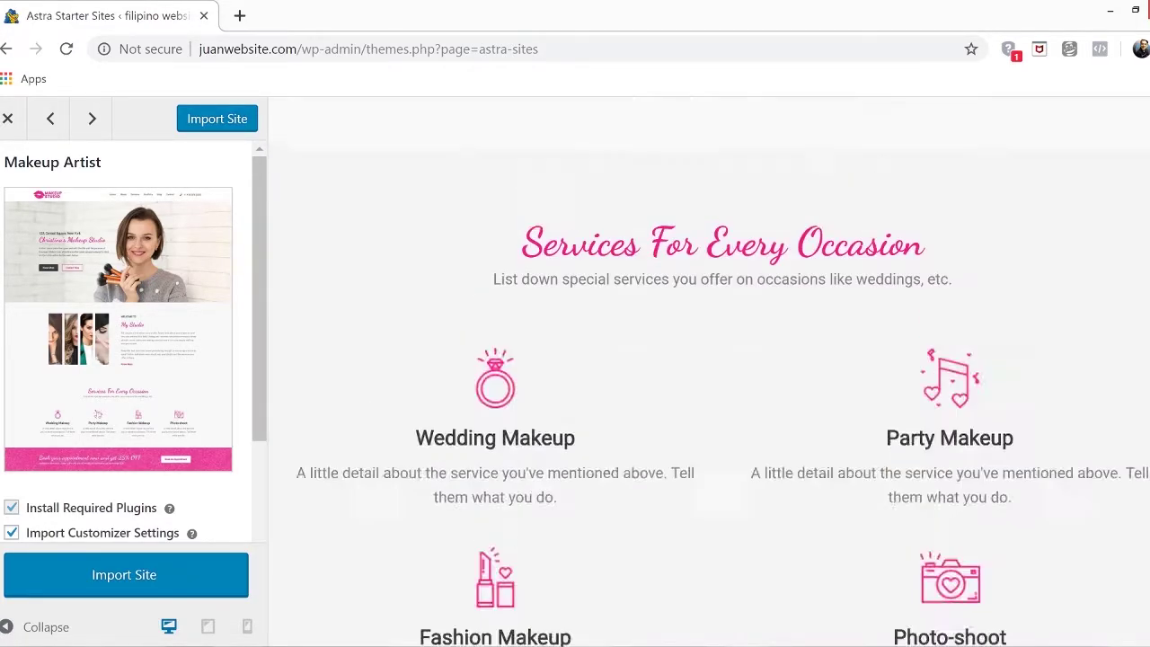
pyautogui.scroll(6, 709, 371)
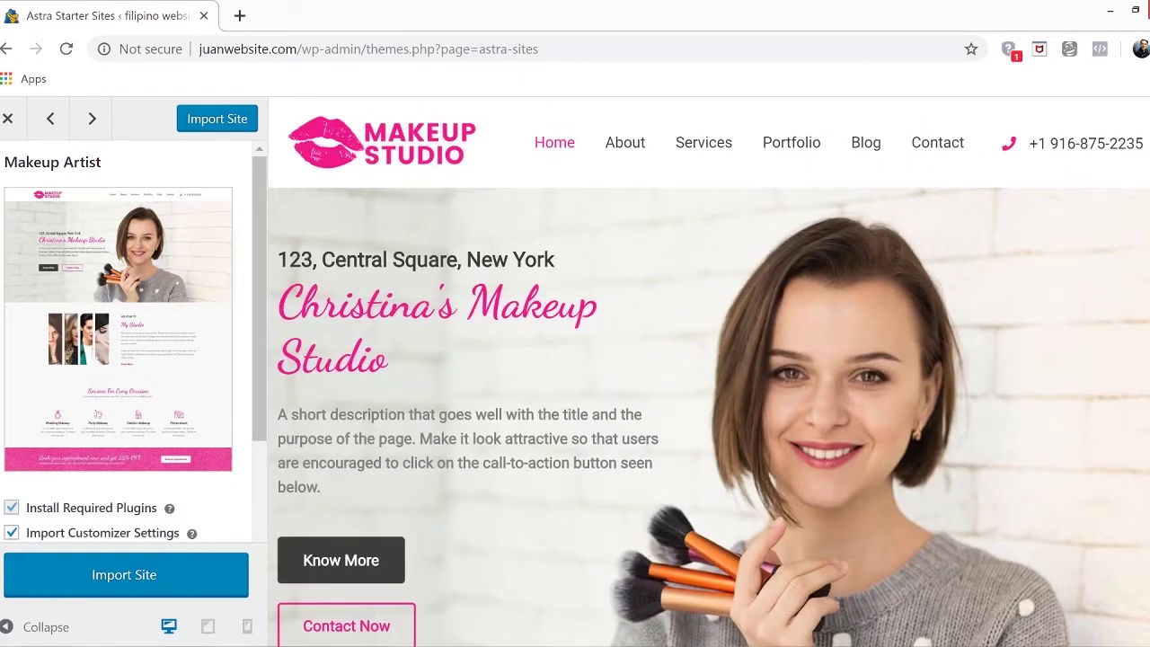
pyautogui.moveTo(262, 208); pyautogui.dragTo(269, 354)
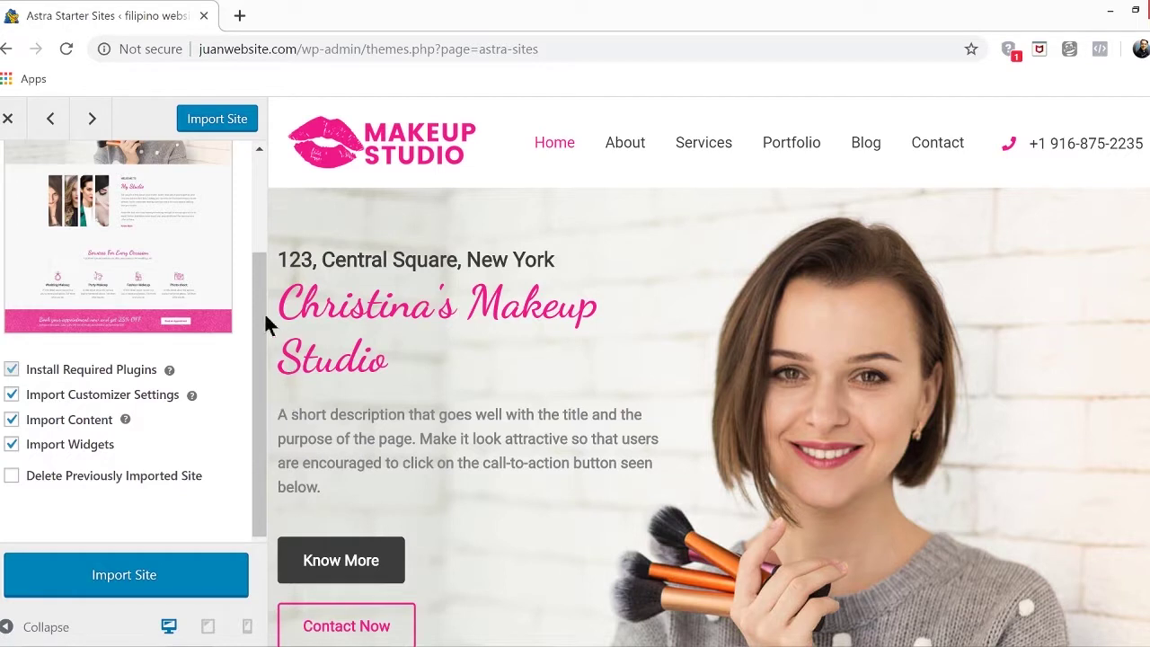
# Import the Makeup Artist starter site and open the finished site in a new tab
pyautogui.click(87, 584)
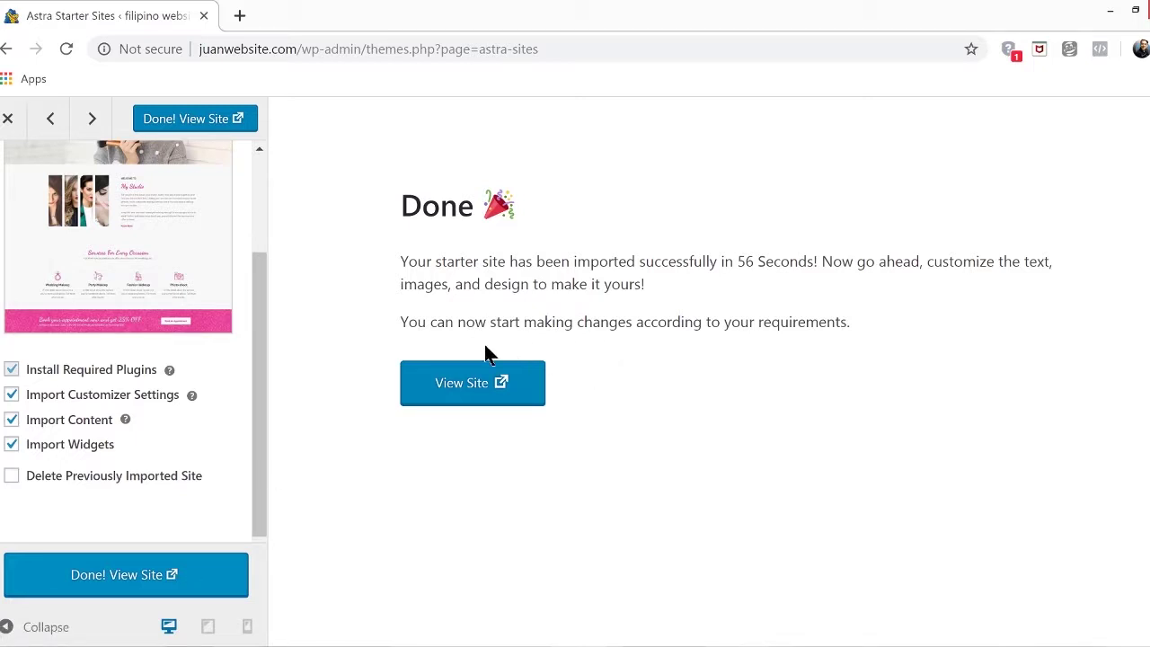
pyautogui.click(482, 401)
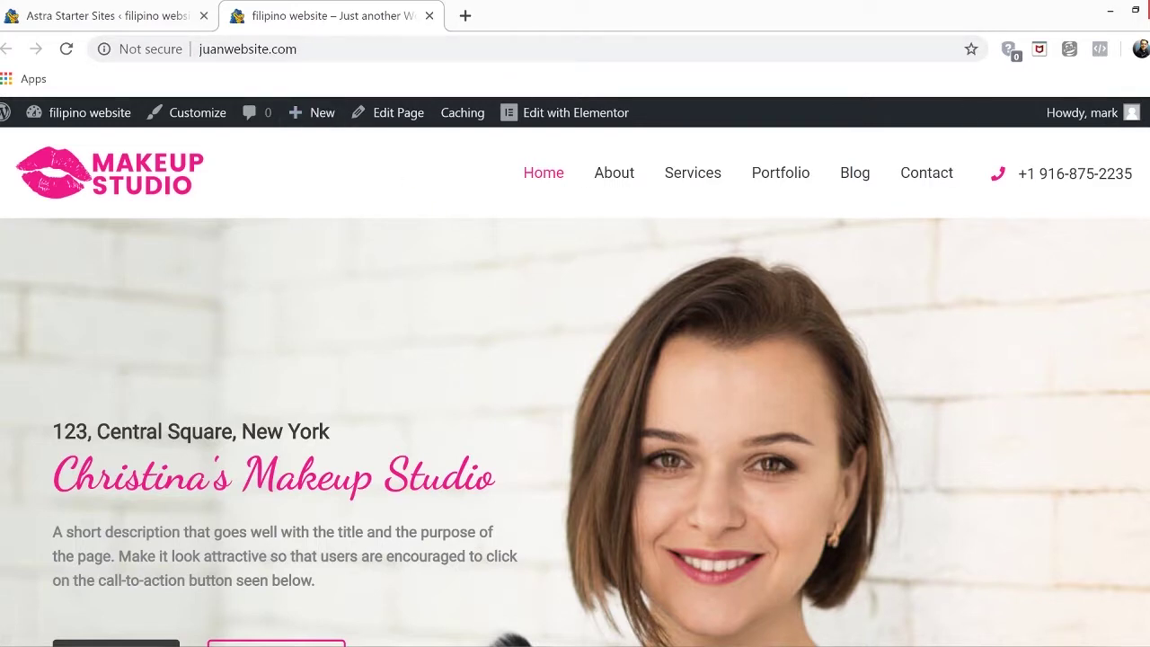
# Scroll through the Makeup Studio homepage and return to the top
pyautogui.scroll(-9, 575, 386)
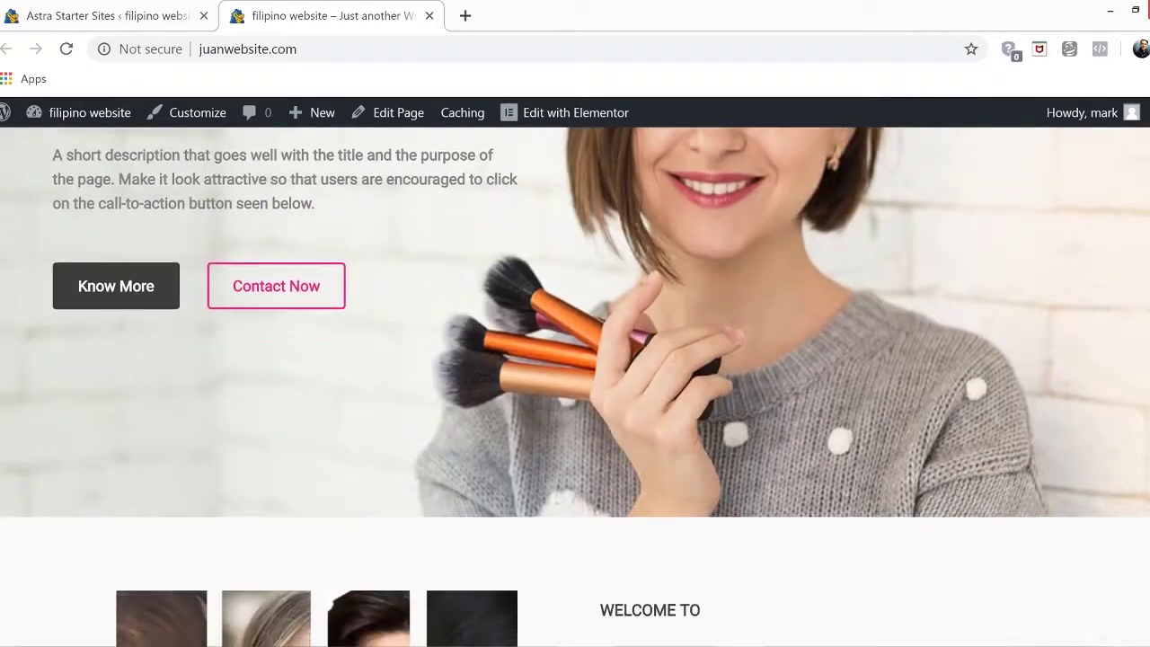
pyautogui.scroll(-11, 575, 386)
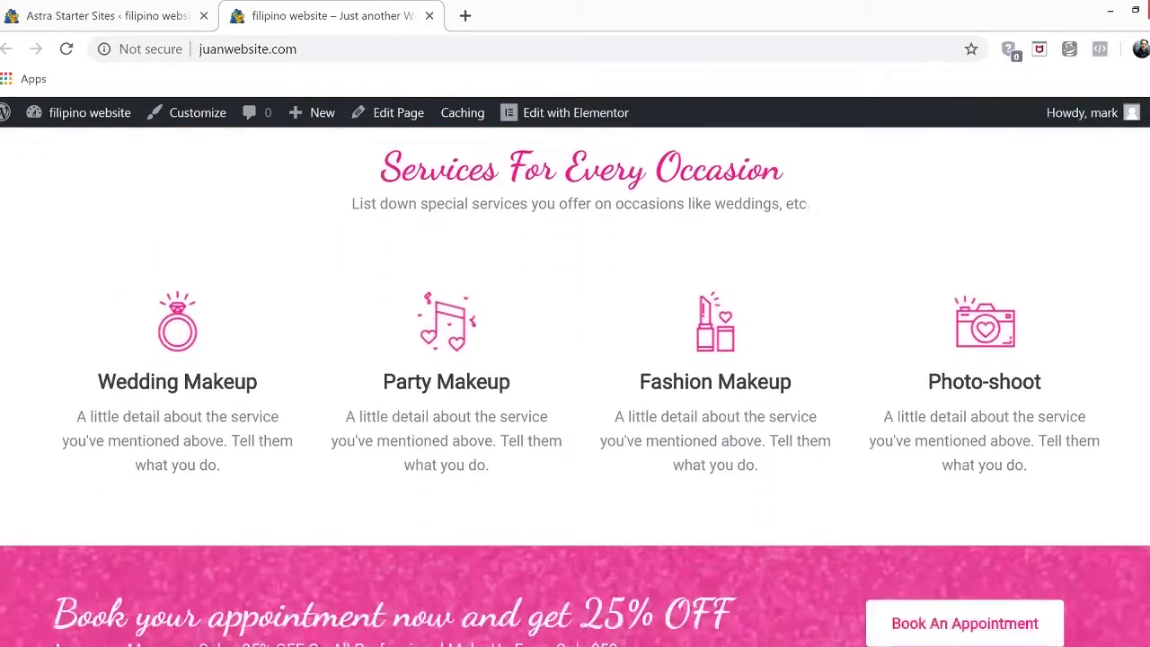
pyautogui.scroll(-12, 575, 386)
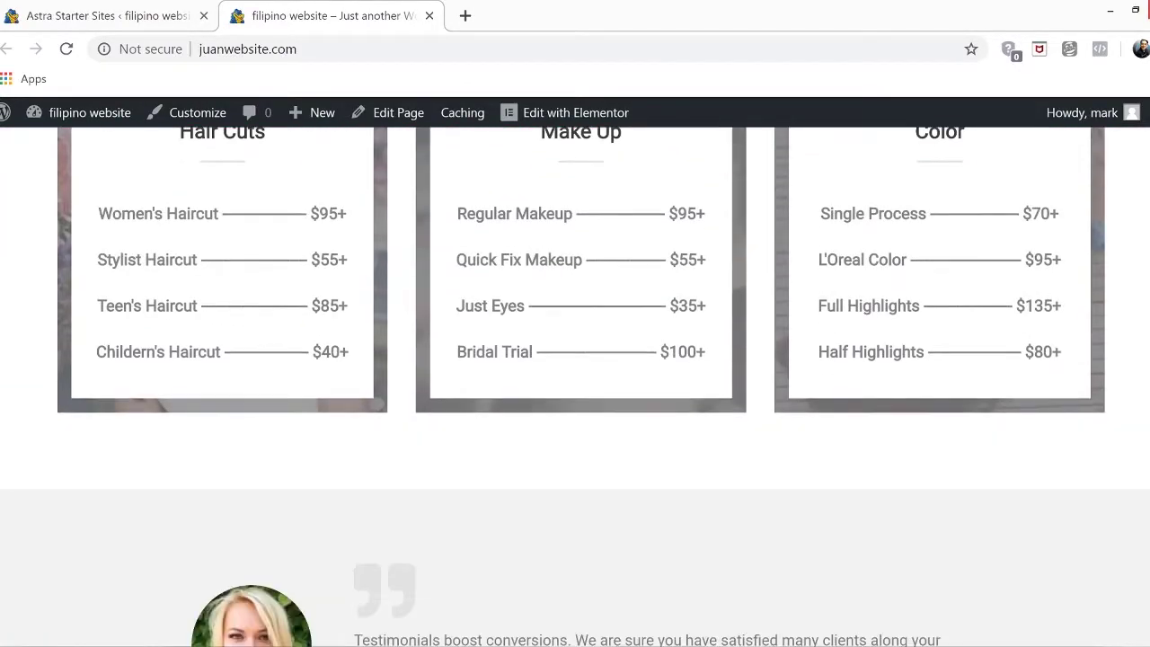
pyautogui.scroll(-1, 575, 386)
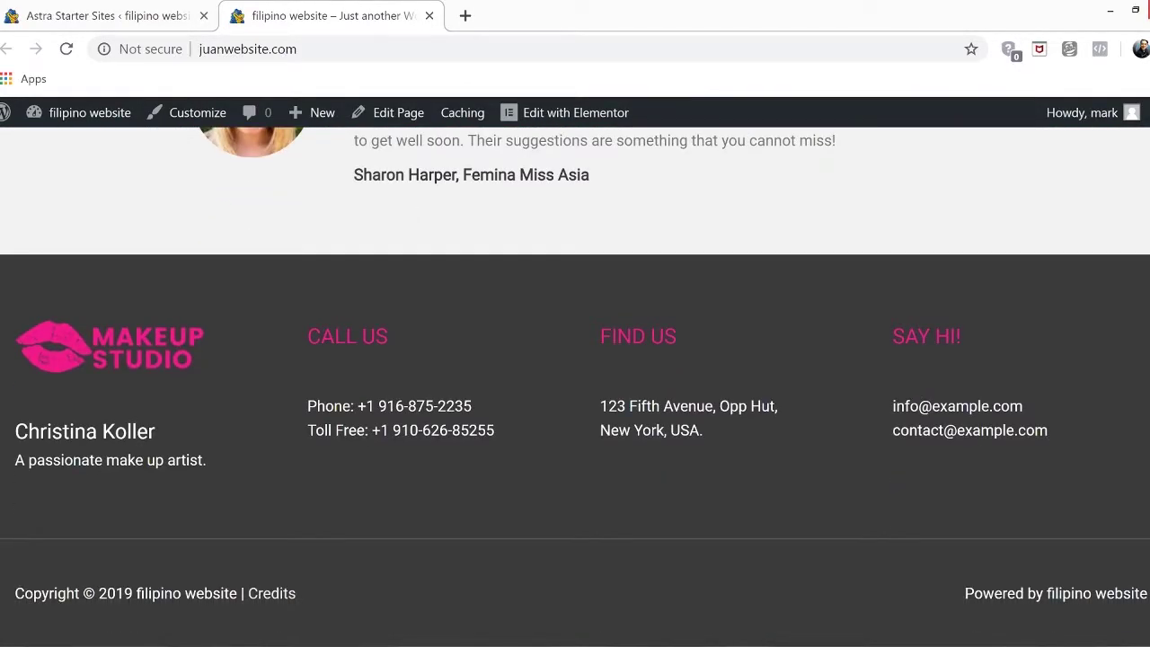
pyautogui.press('Home')
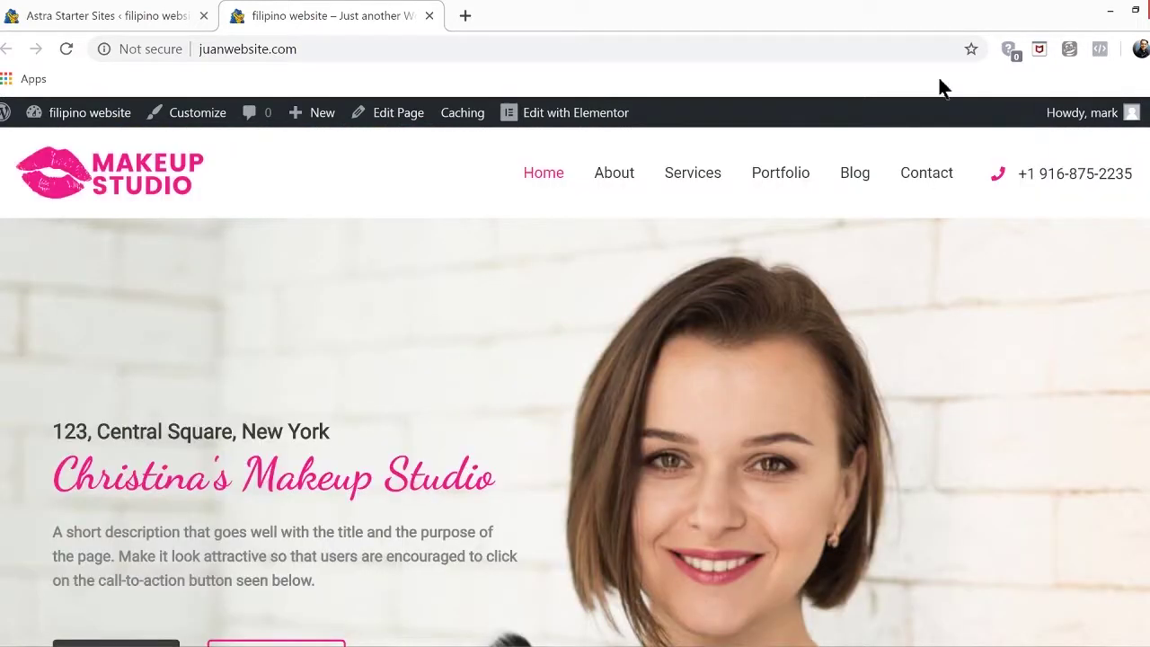
# Open the site's About page and look over its bio and footer
pyautogui.click(613, 171)
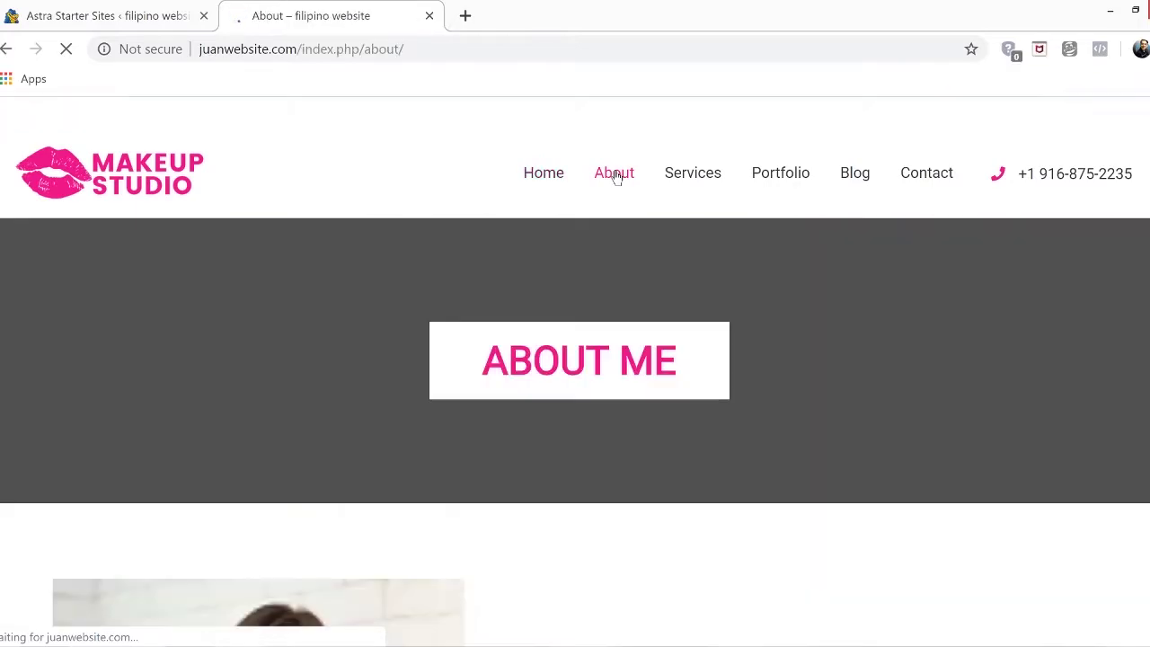
pyautogui.scroll(-8, 637, 175)
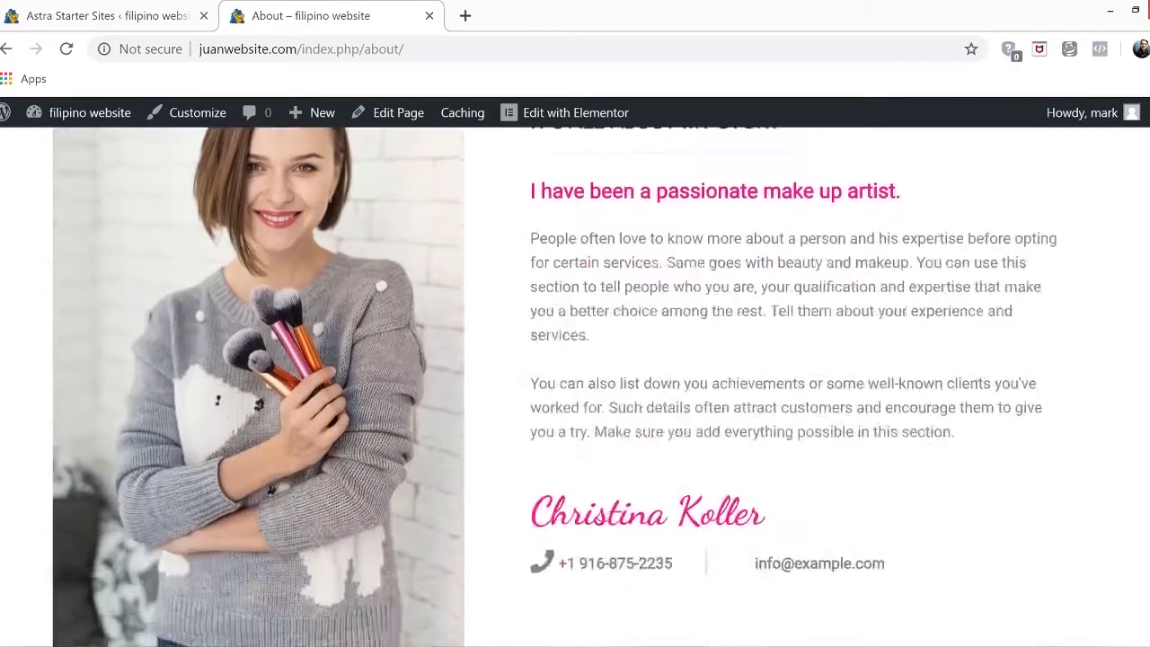
pyautogui.scroll(-10, 574, 386)
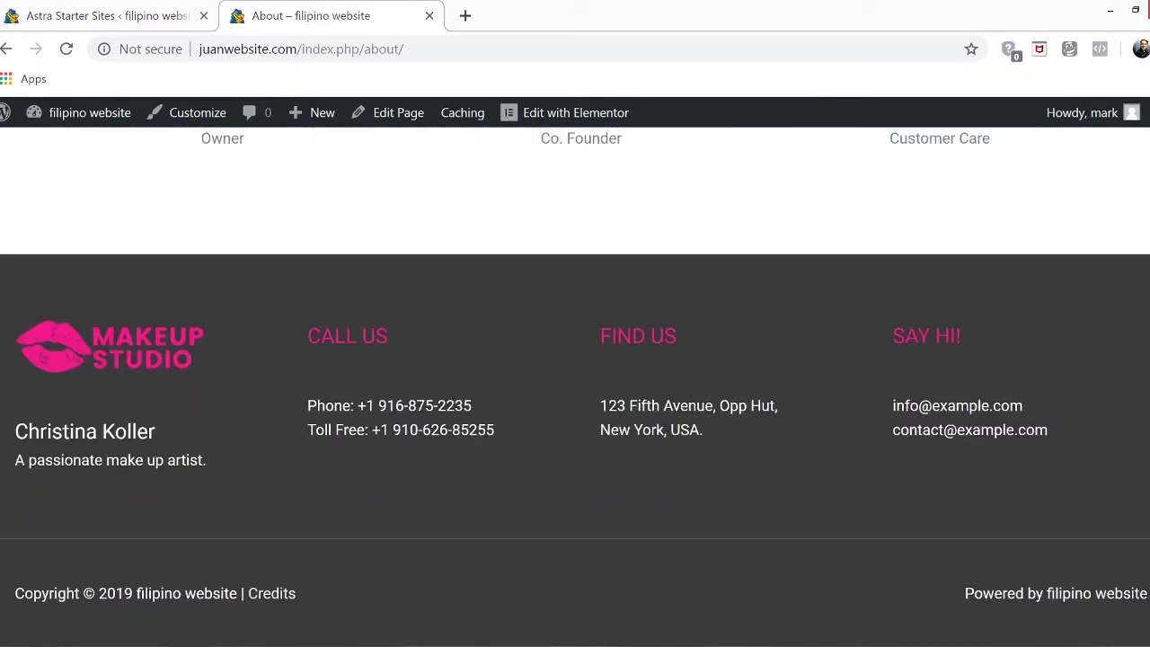
pyautogui.scroll(3, 575, 386)
pyautogui.scroll(12, 766, 151)
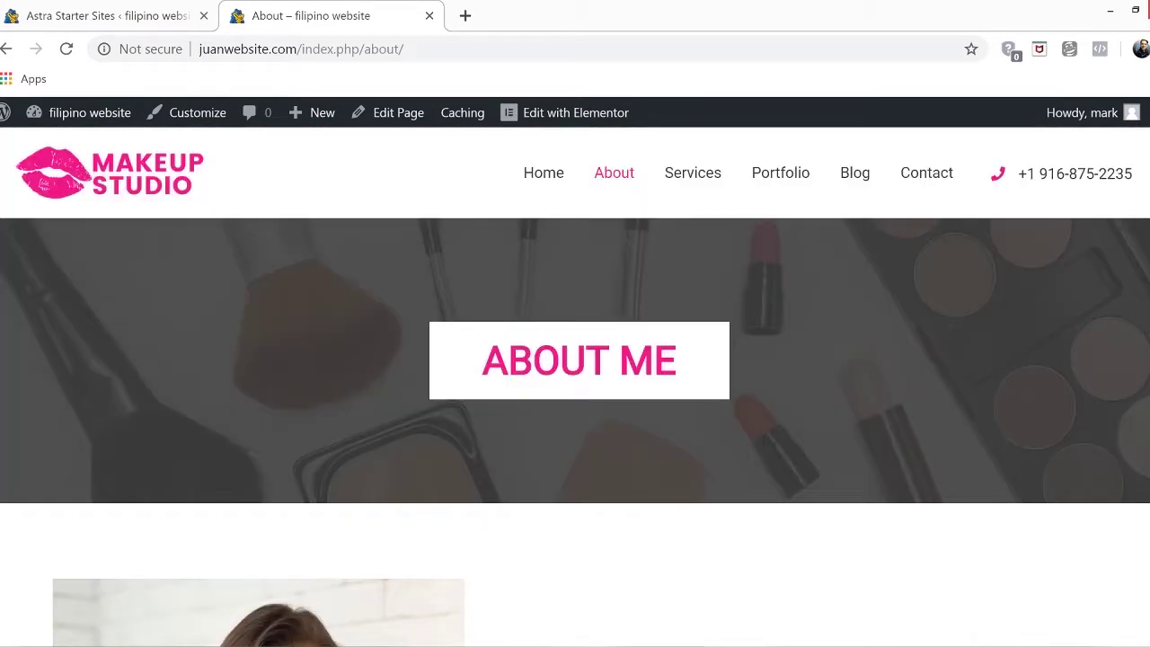
# Open and review the site's Services page
pyautogui.click(691, 177)
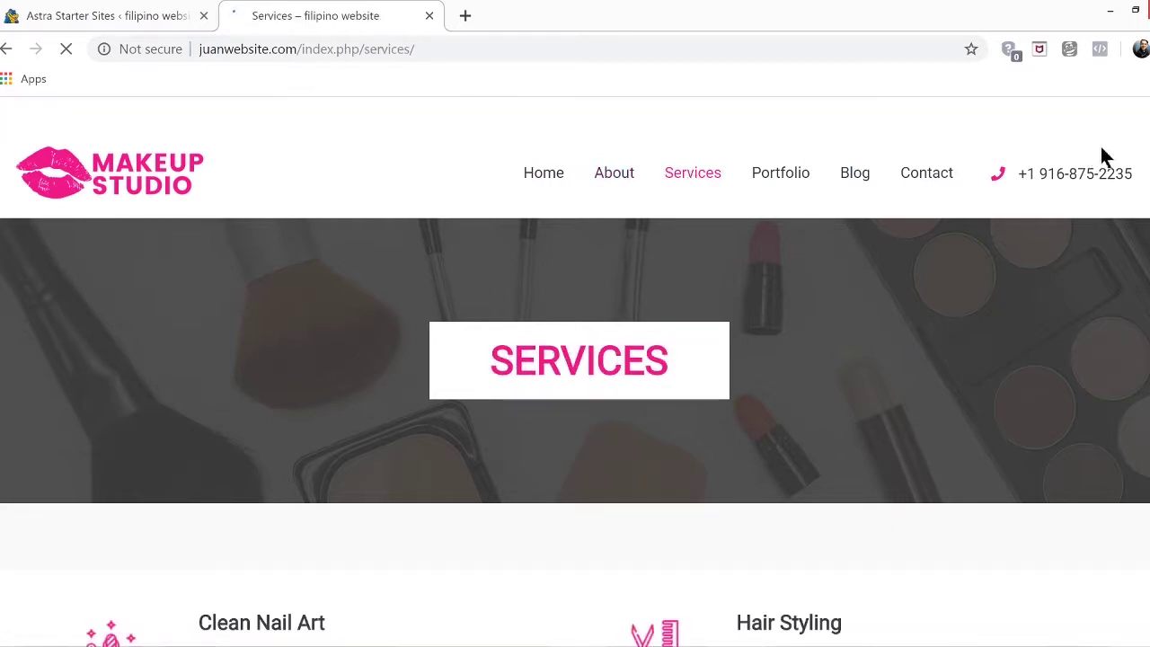
pyautogui.scroll(-6, 575, 359)
pyautogui.scroll(-10, 575, 371)
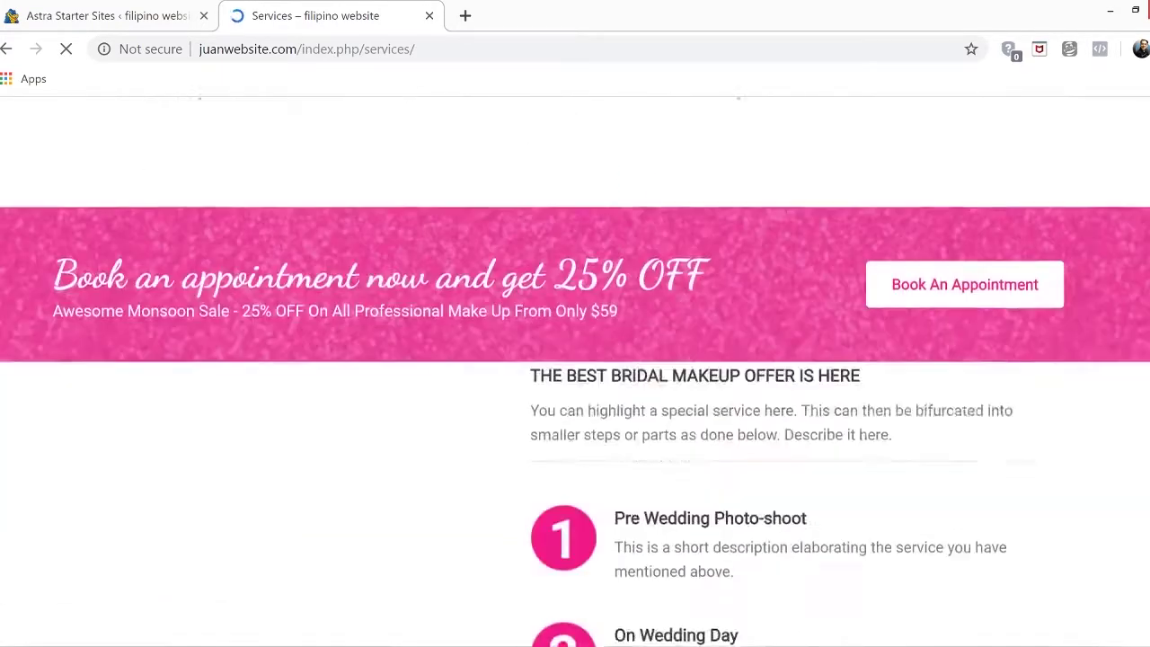
pyautogui.scroll(10, 575, 371)
pyautogui.scroll(6, 575, 371)
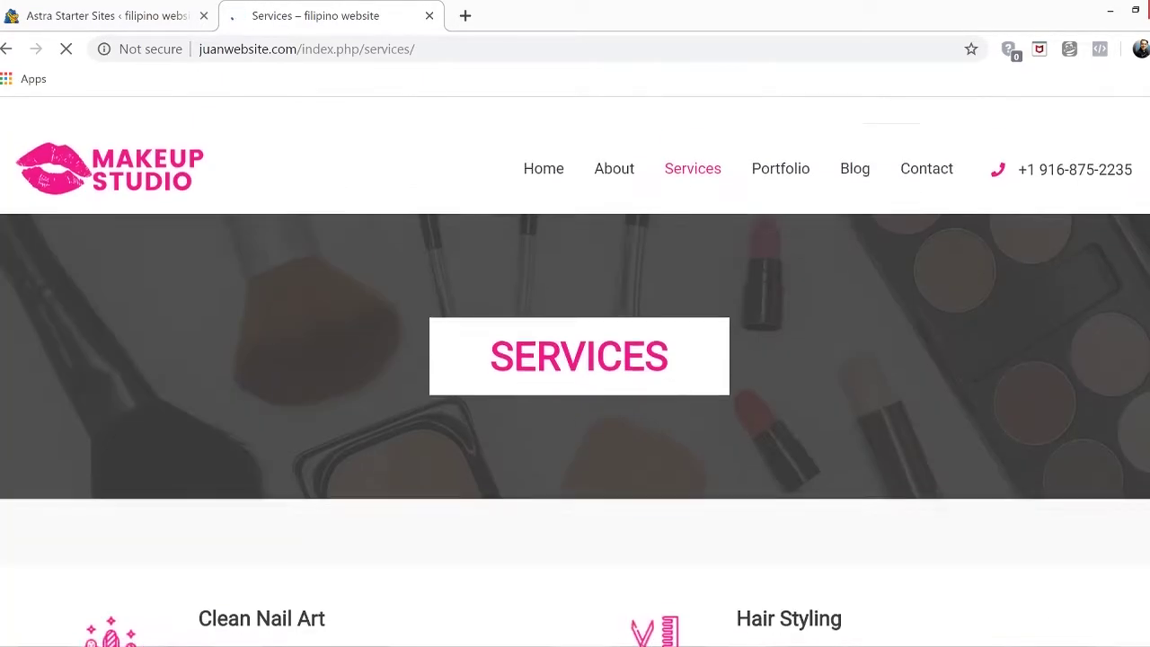
# Open and review the site's Portfolio page
pyautogui.click(780, 173)
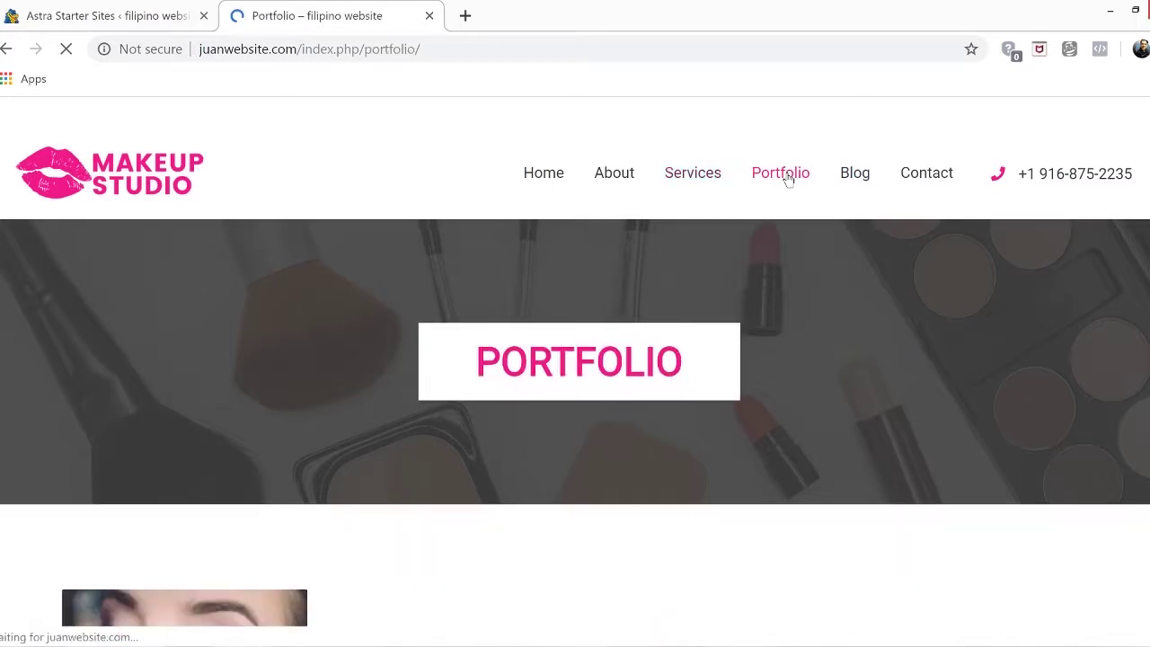
pyautogui.scroll(-10, 575, 386)
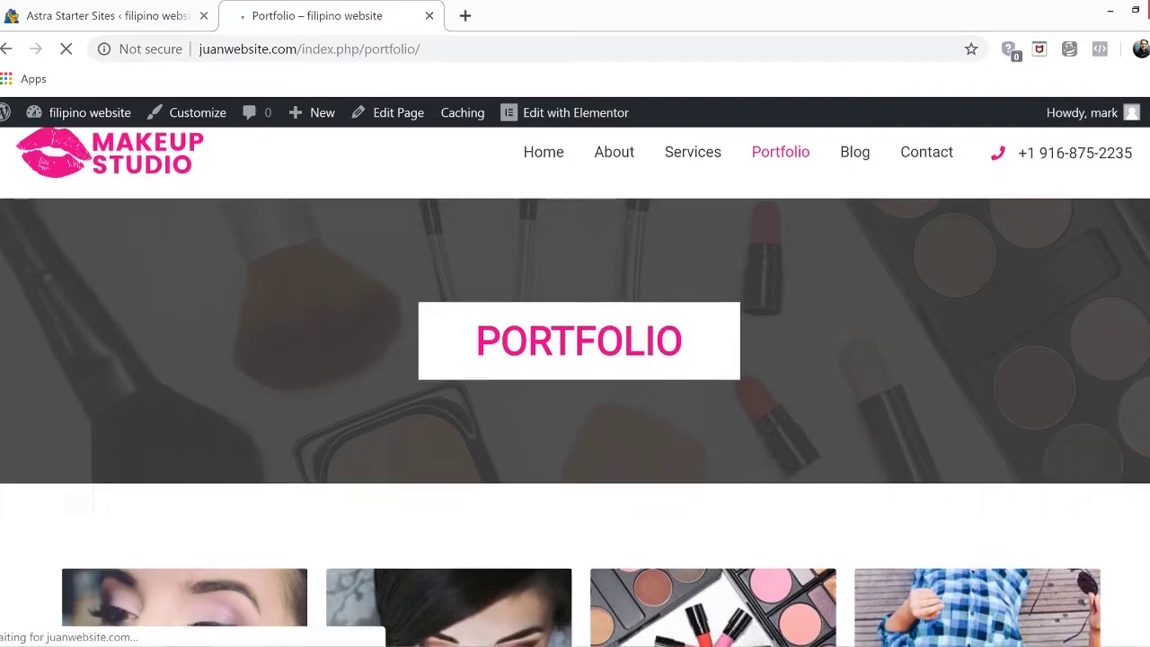
pyautogui.scroll(-5, 575, 386)
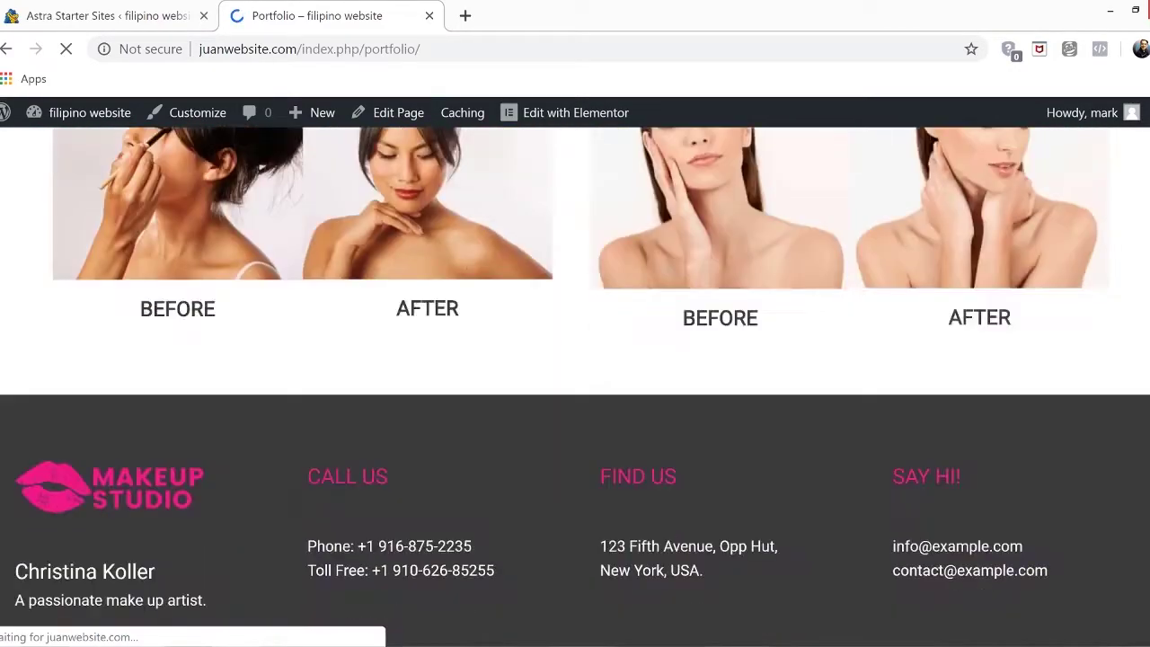
pyautogui.scroll(10, 575, 386)
pyautogui.scroll(5, 575, 386)
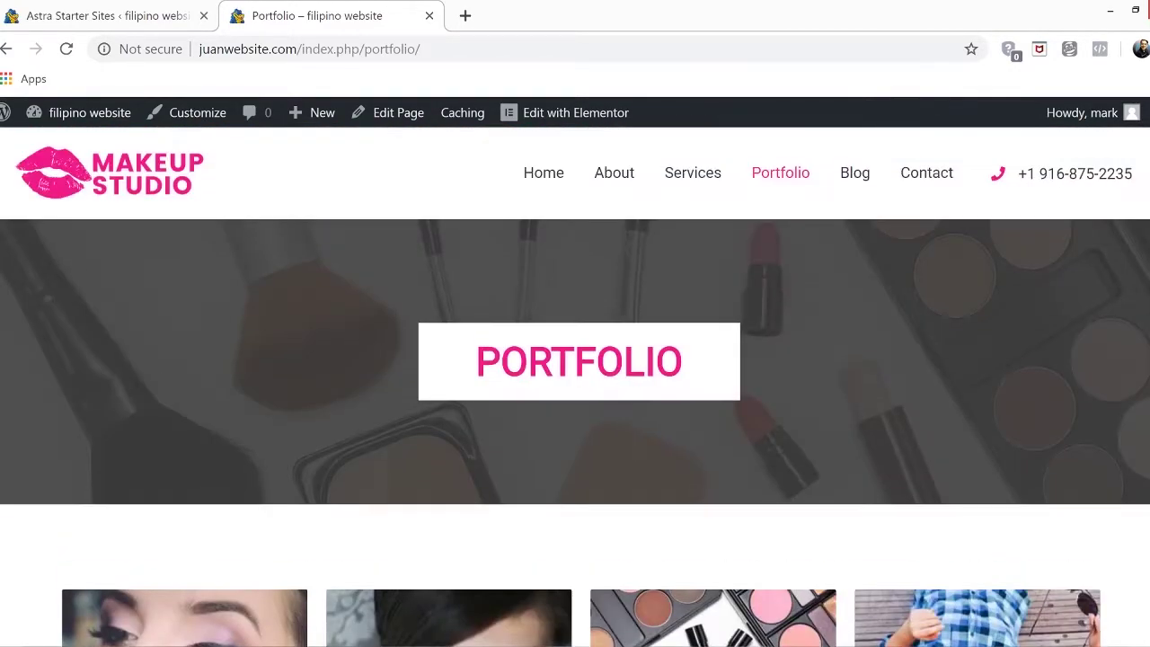
# Open the Blog page and check its makeup-brush quote
pyautogui.click(856, 176)
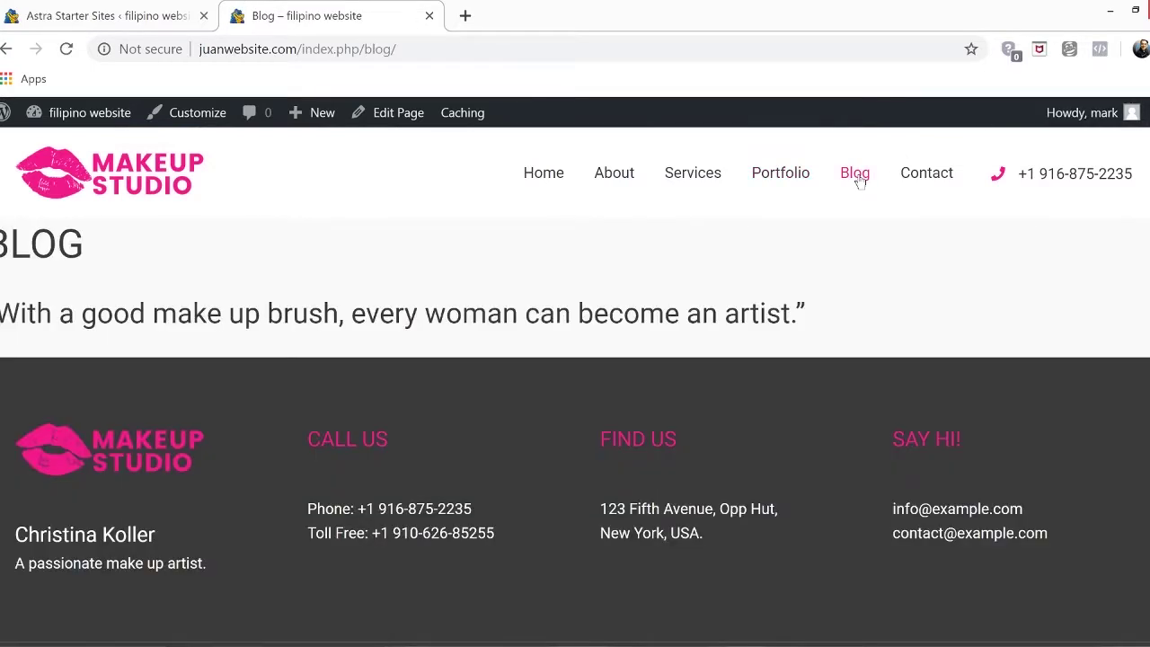
pyautogui.scroll(-2, 993, 195)
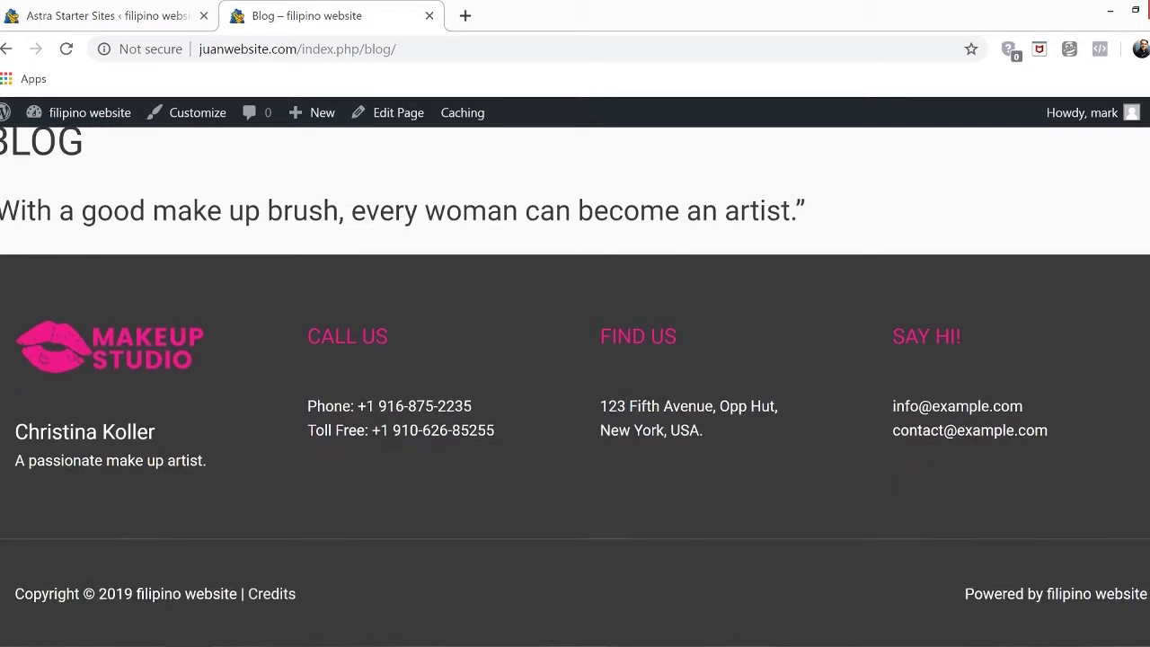
pyautogui.scroll(2, 575, 386)
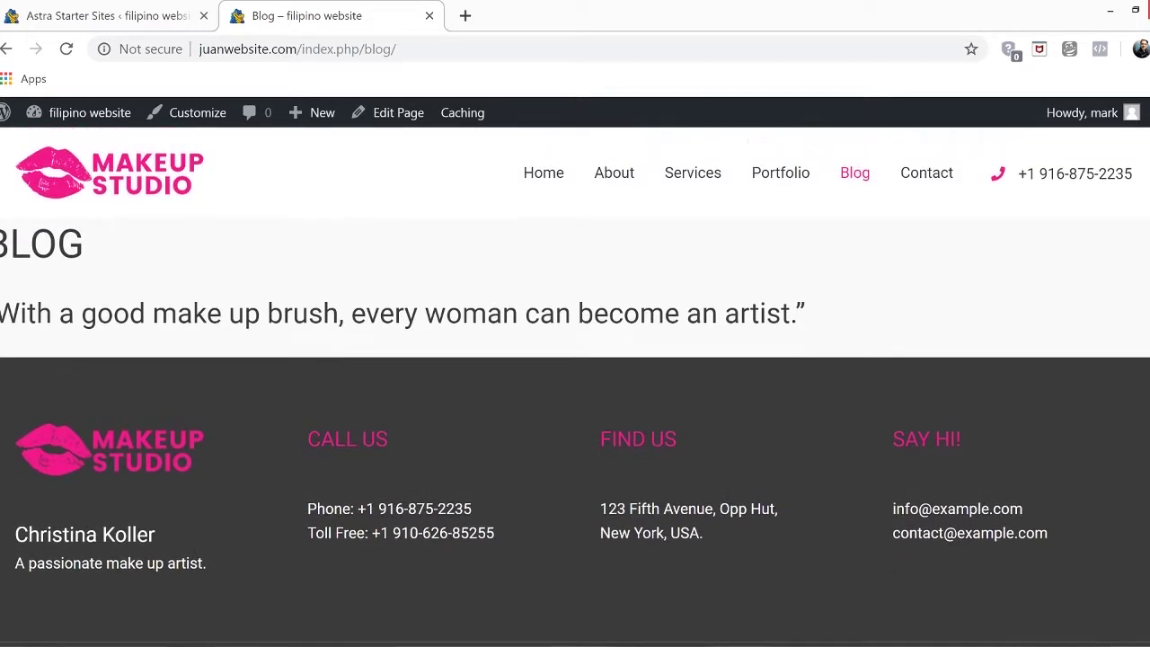
# Open and review the site's Contact page
pyautogui.click(934, 173)
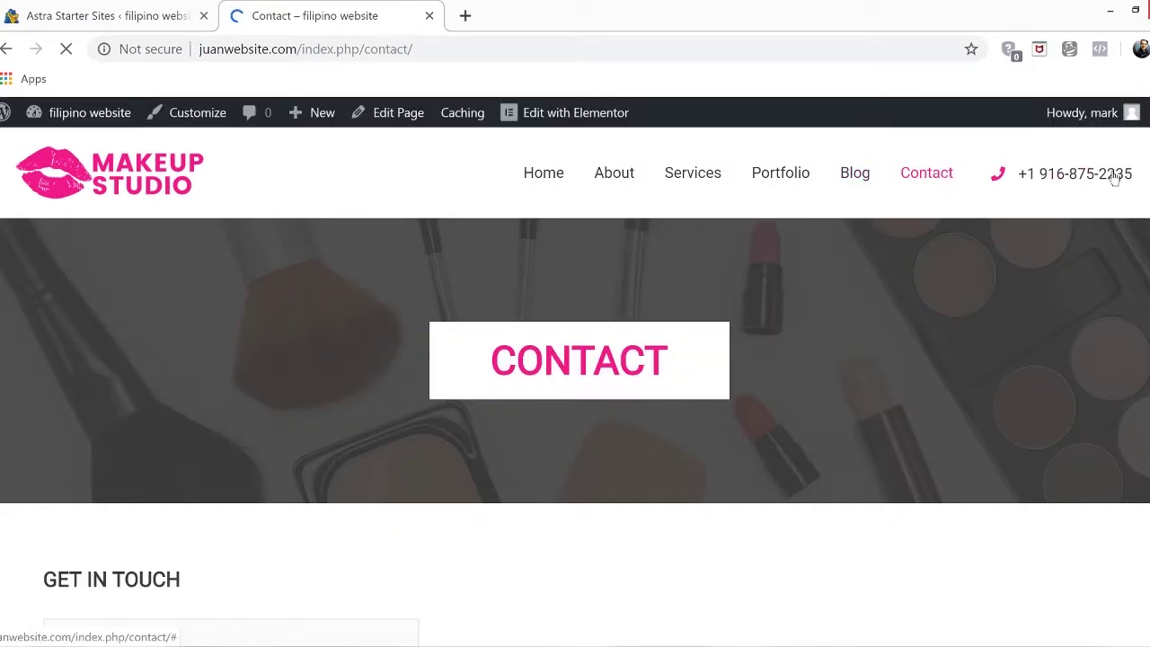
pyautogui.scroll(-2, 1113, 179)
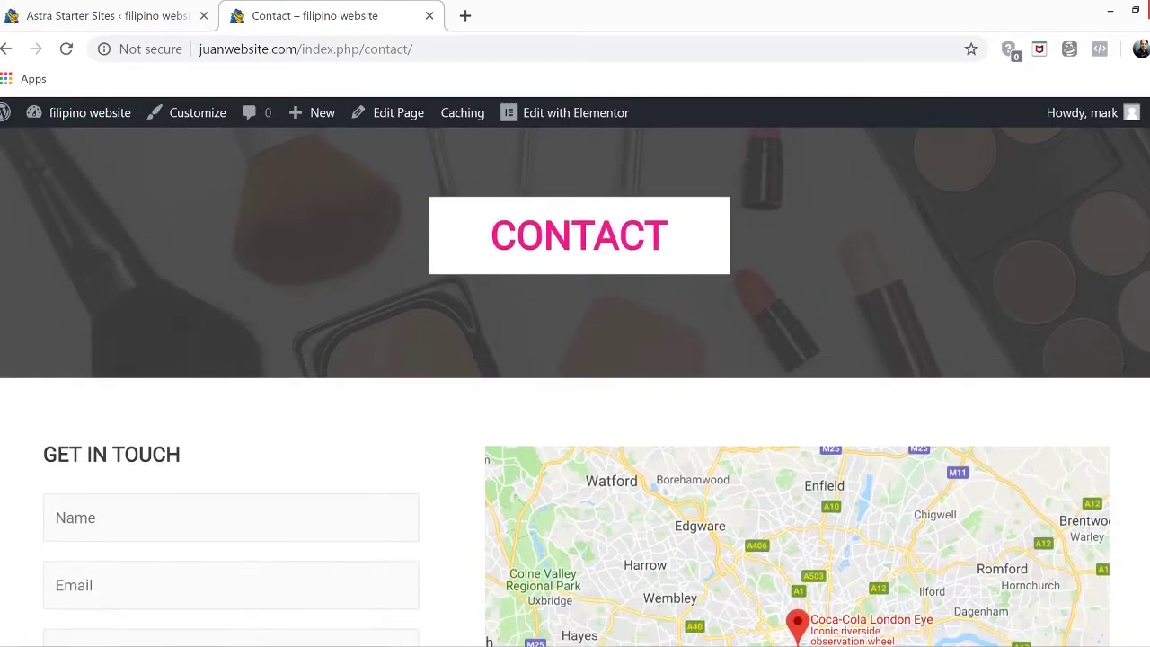
pyautogui.scroll(-8, 575, 386)
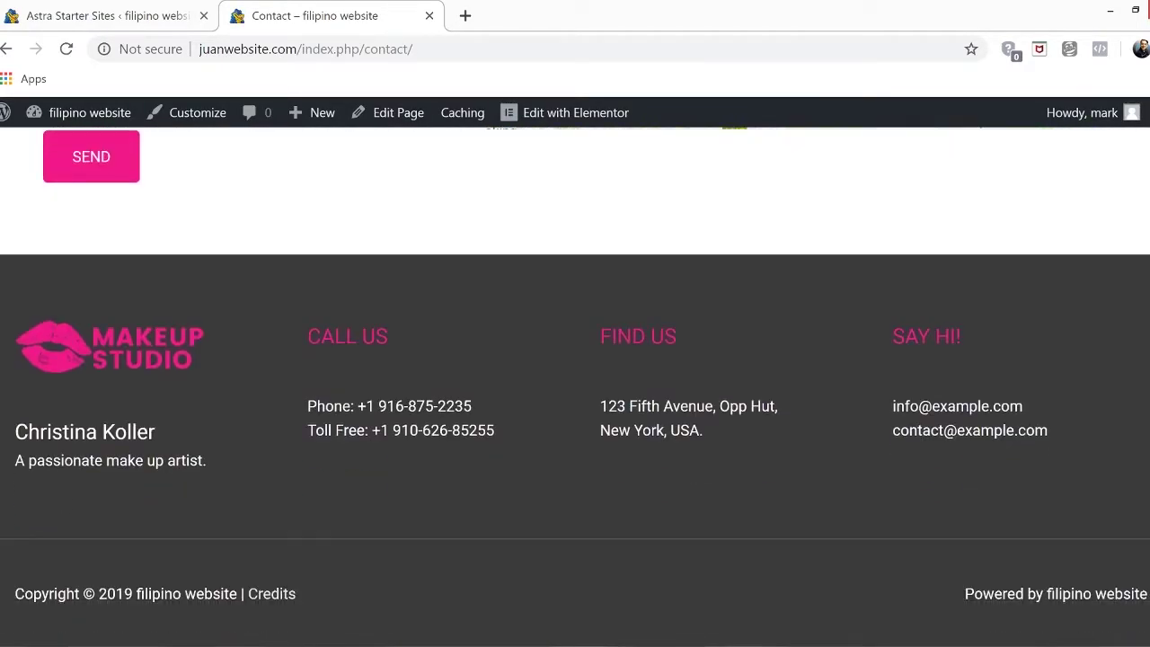
pyautogui.scroll(10, 574, 387)
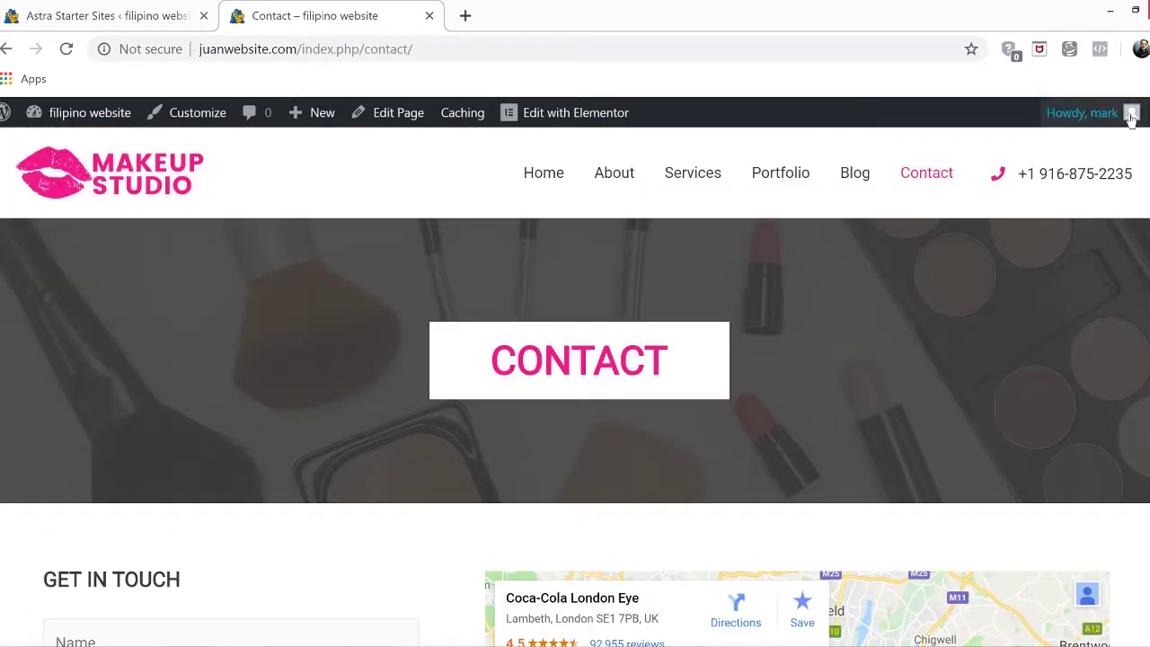
# Return to the Home page, review it, and close the Astra Starter Sites tab
pyautogui.click(544, 176)
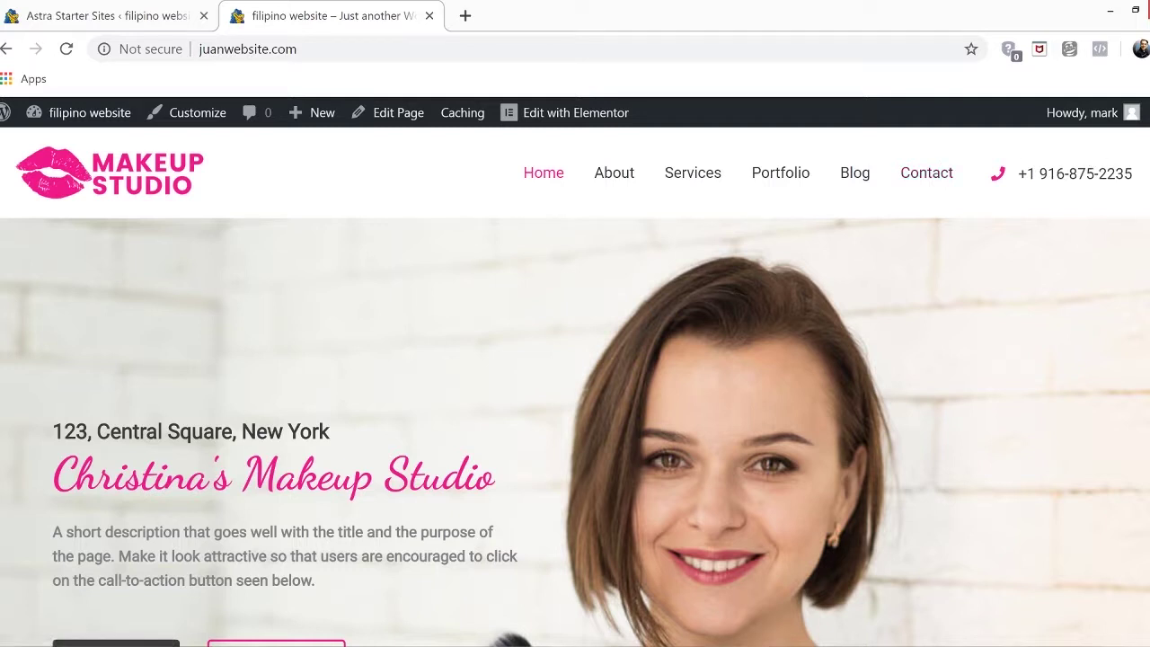
pyautogui.scroll(-2, 987, 174)
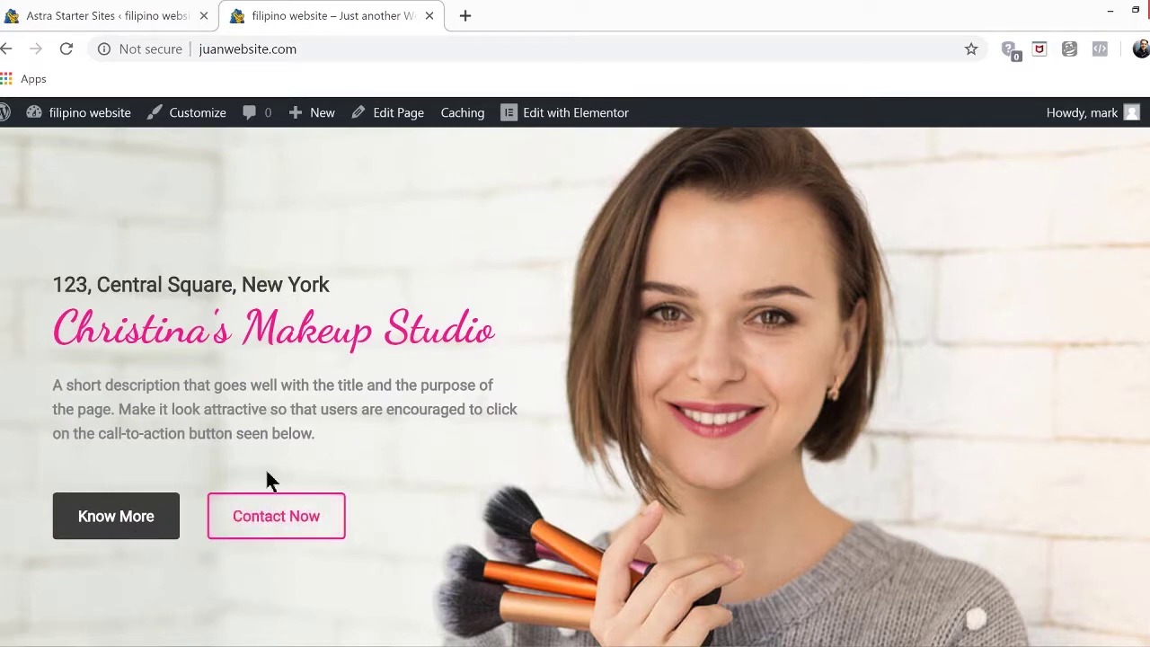
pyautogui.scroll(-9, 575, 386)
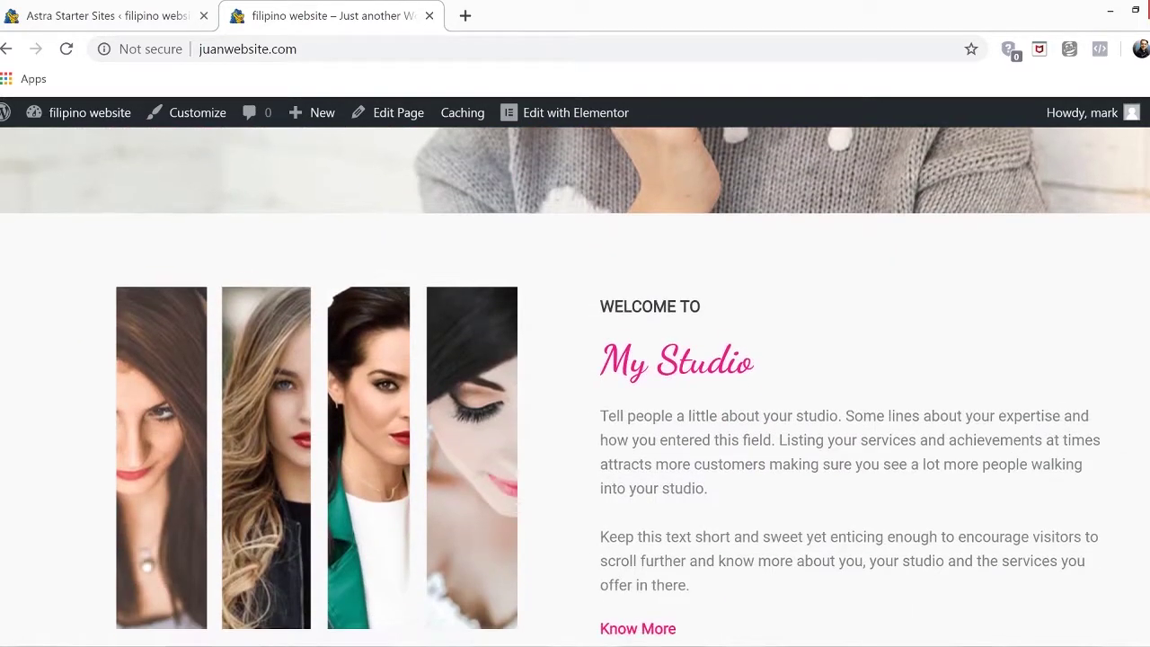
pyautogui.scroll(-9, 574, 387)
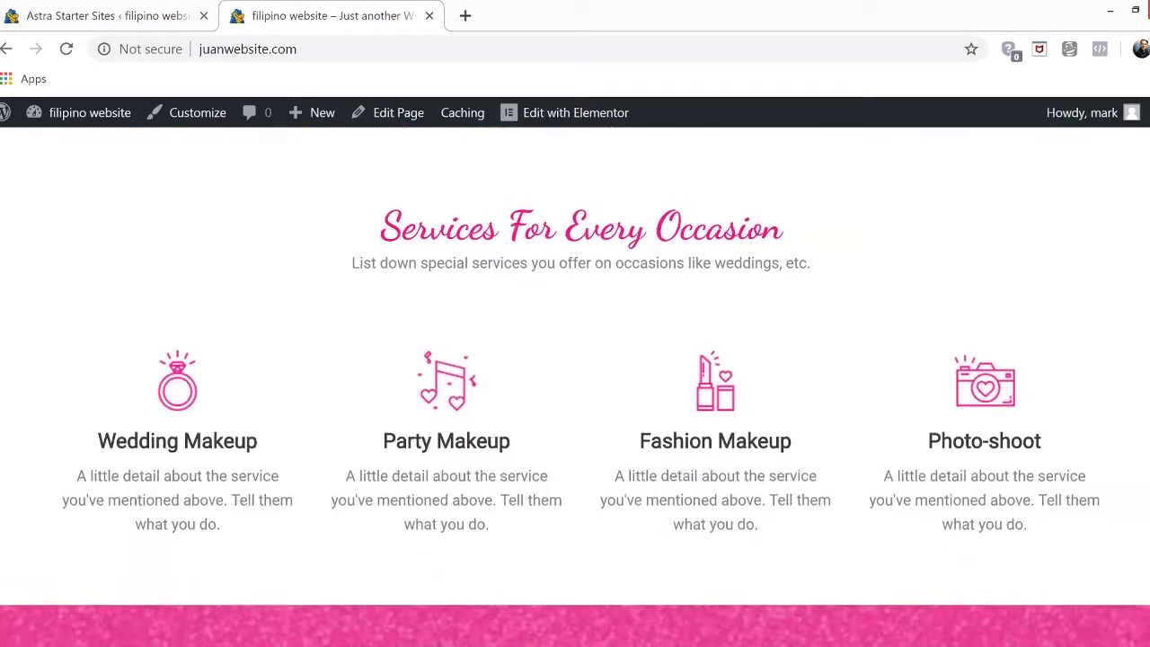
pyautogui.scroll(-10, 575, 386)
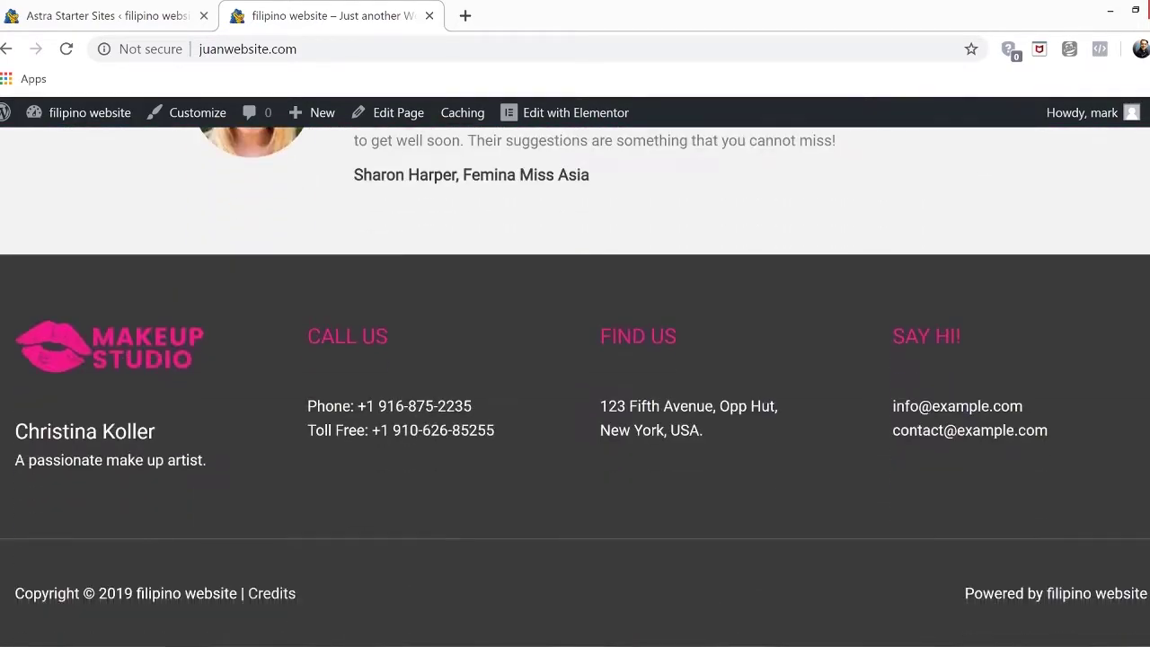
pyautogui.scroll(4, 575, 386)
pyautogui.scroll(15, 574, 386)
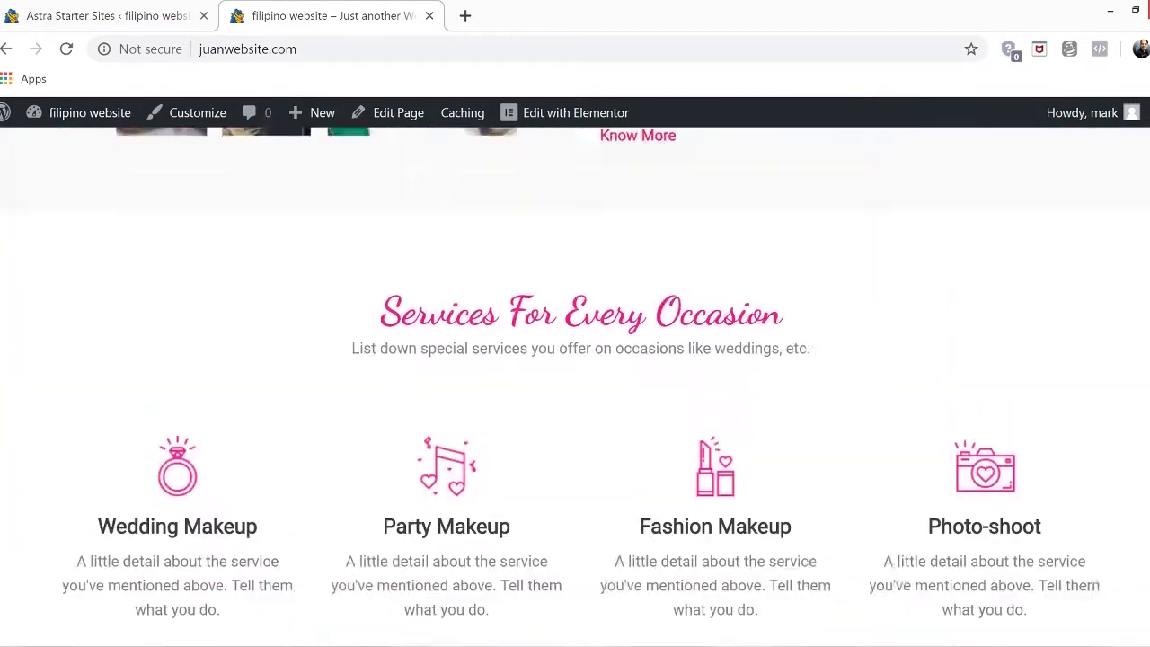
pyautogui.scroll(1, 1136, 335)
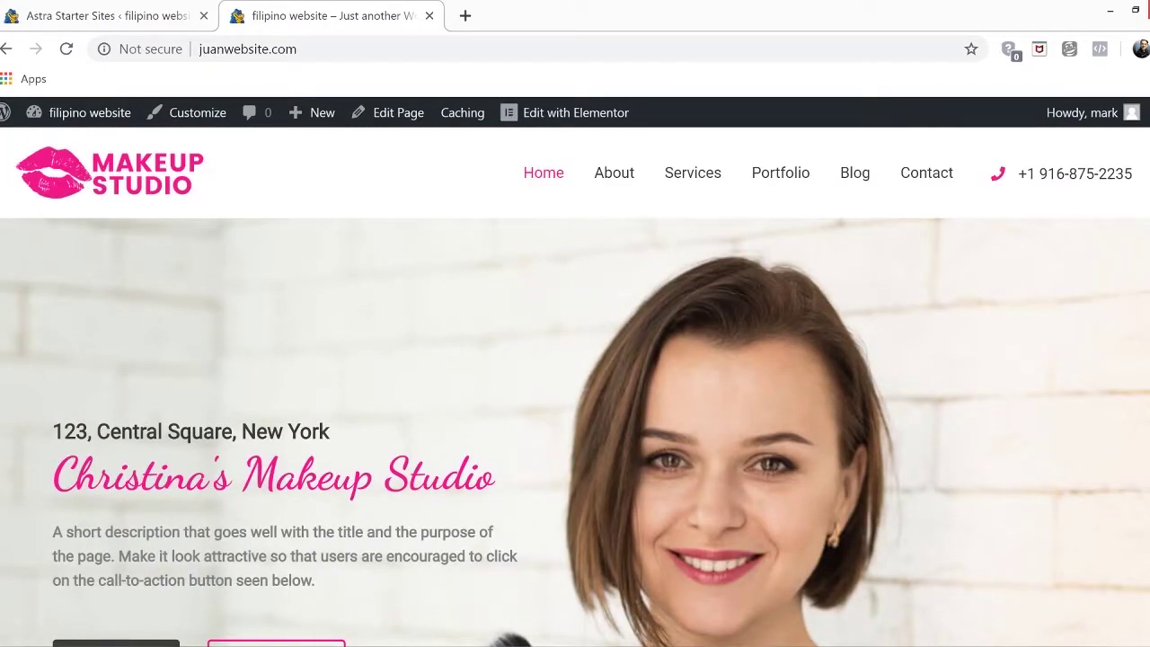
pyautogui.scroll(-3, 574, 386)
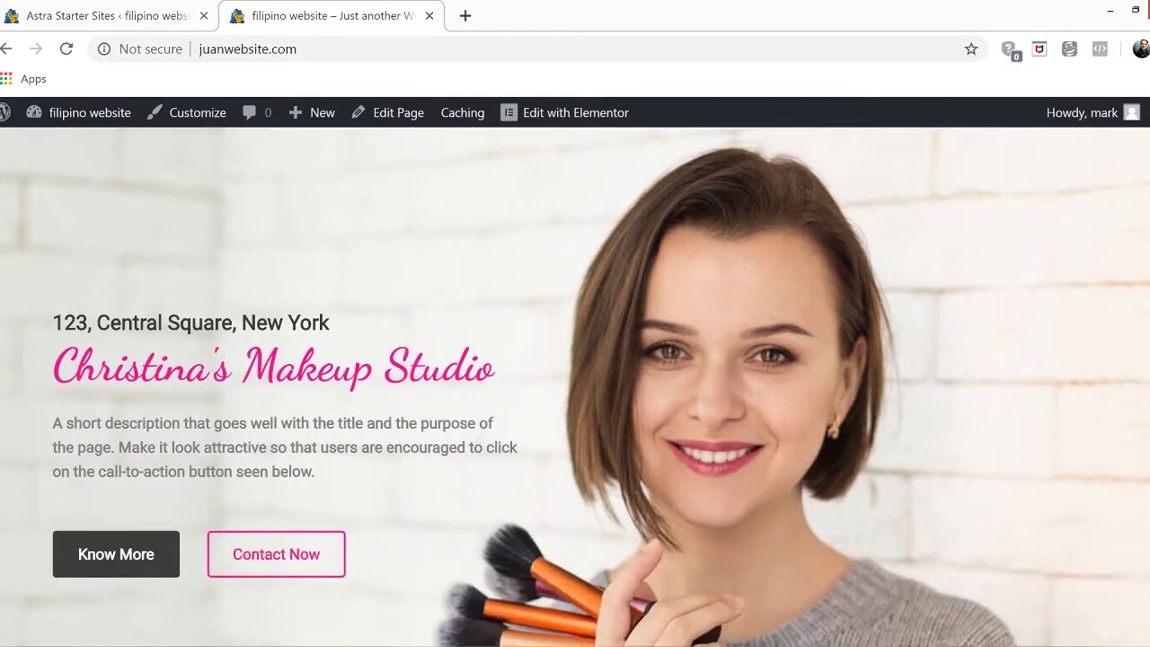
pyautogui.scroll(3, 575, 386)
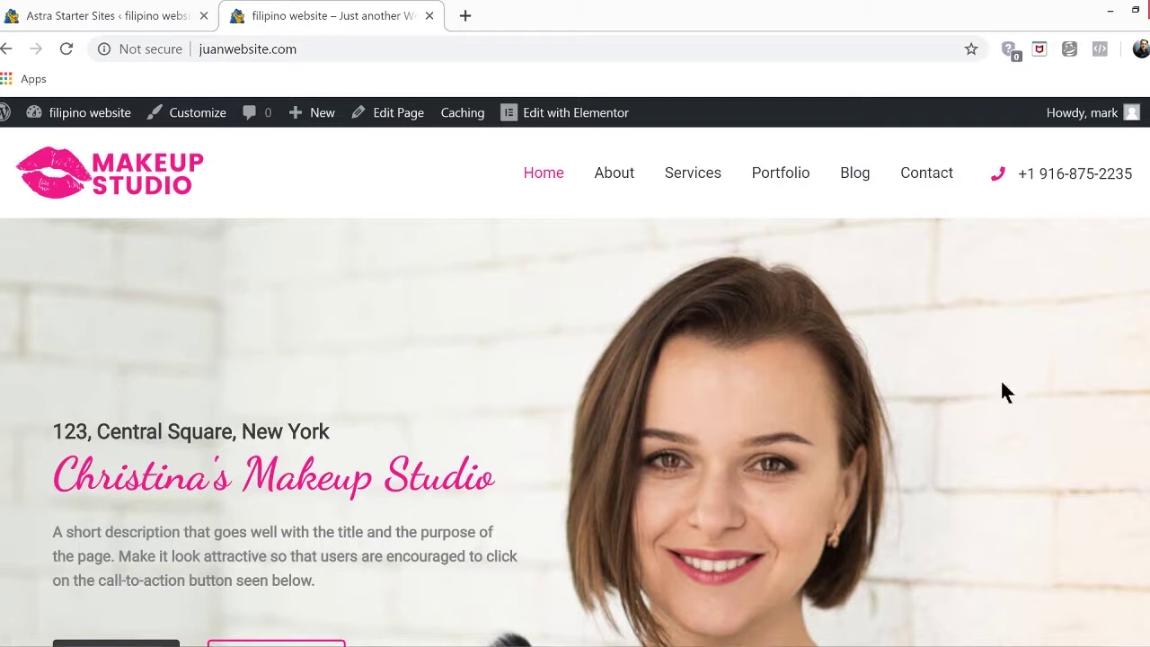
pyautogui.click(204, 17)
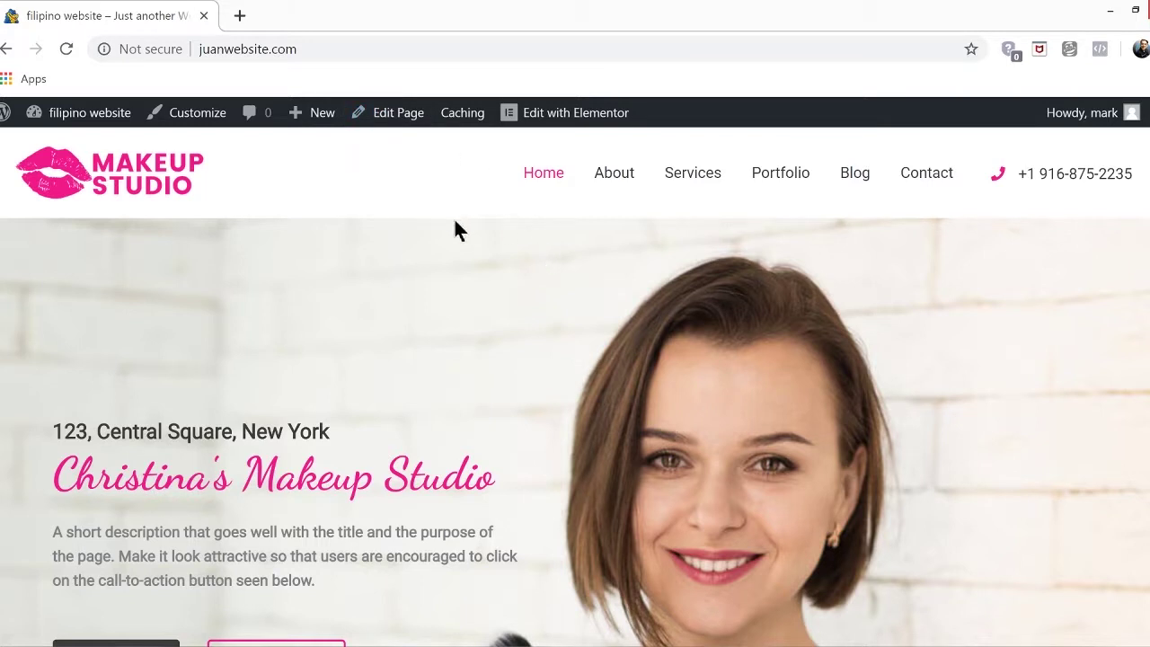
# Open the Customizer's Layout > Header > Site Identity settings
pyautogui.click(191, 122)
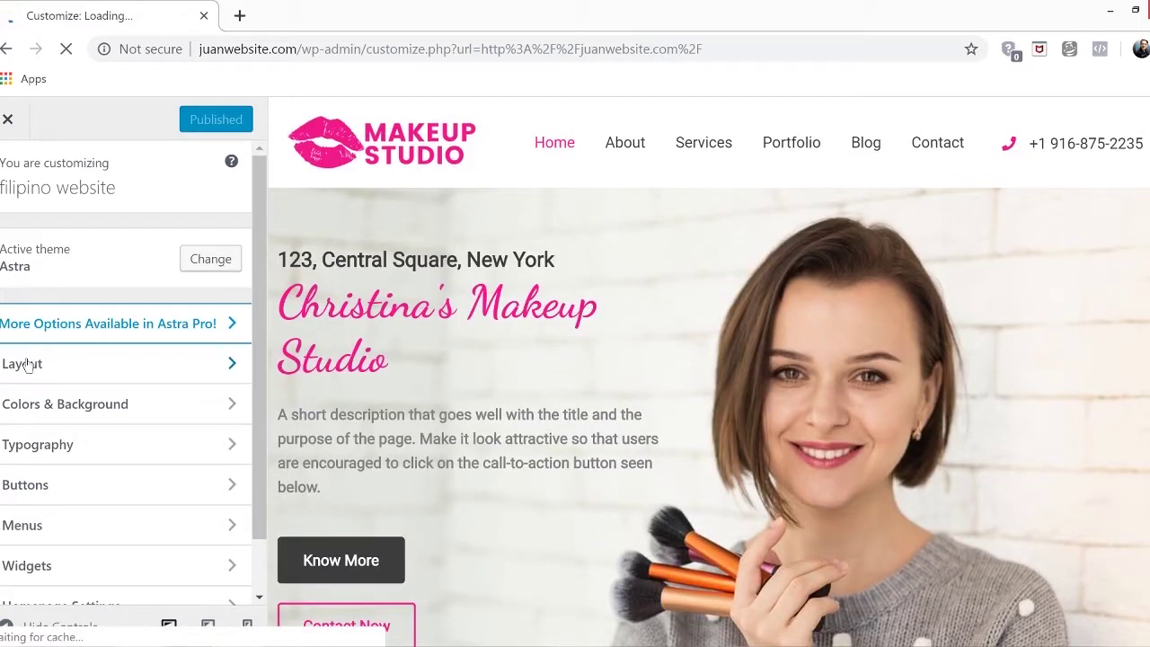
pyautogui.click(27, 364)
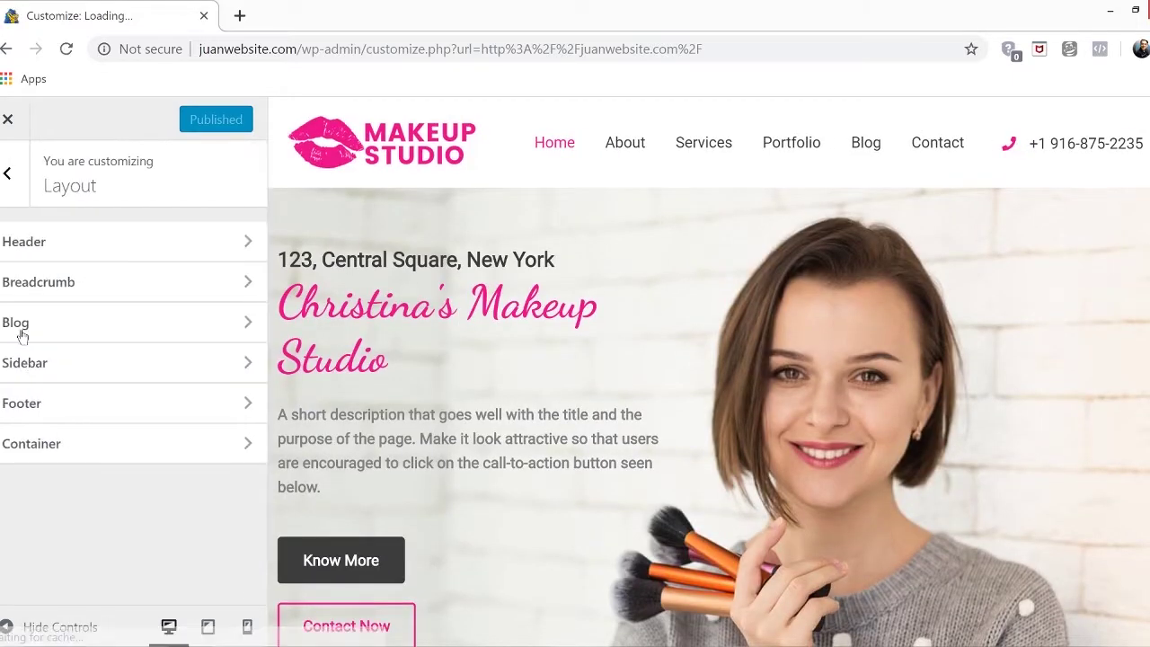
pyautogui.click(34, 247)
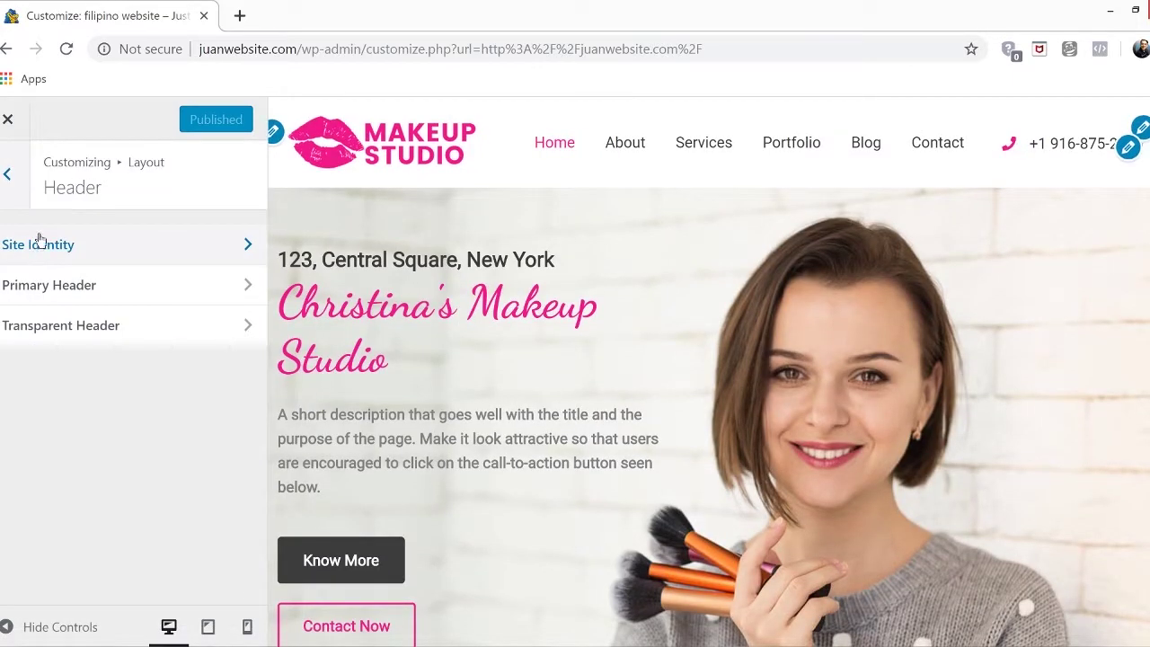
pyautogui.click(190, 254)
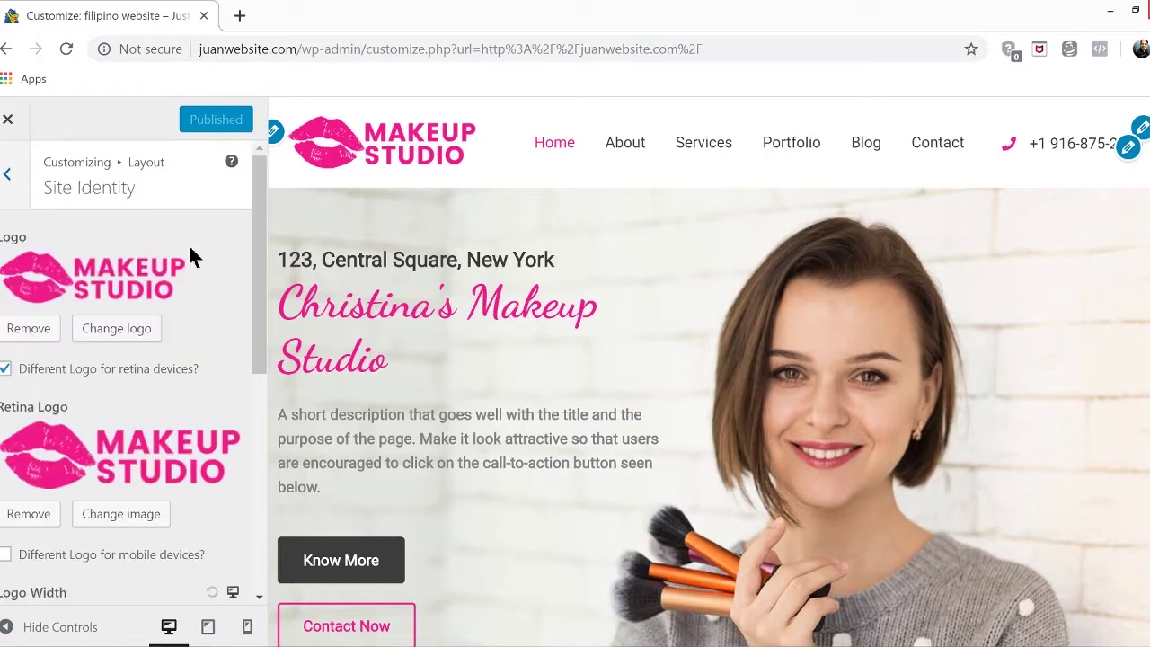
# Remove the retina and main logos, disable the separate retina logo, and open a new tab
pyautogui.click(47, 513)
pyautogui.click(30, 328)
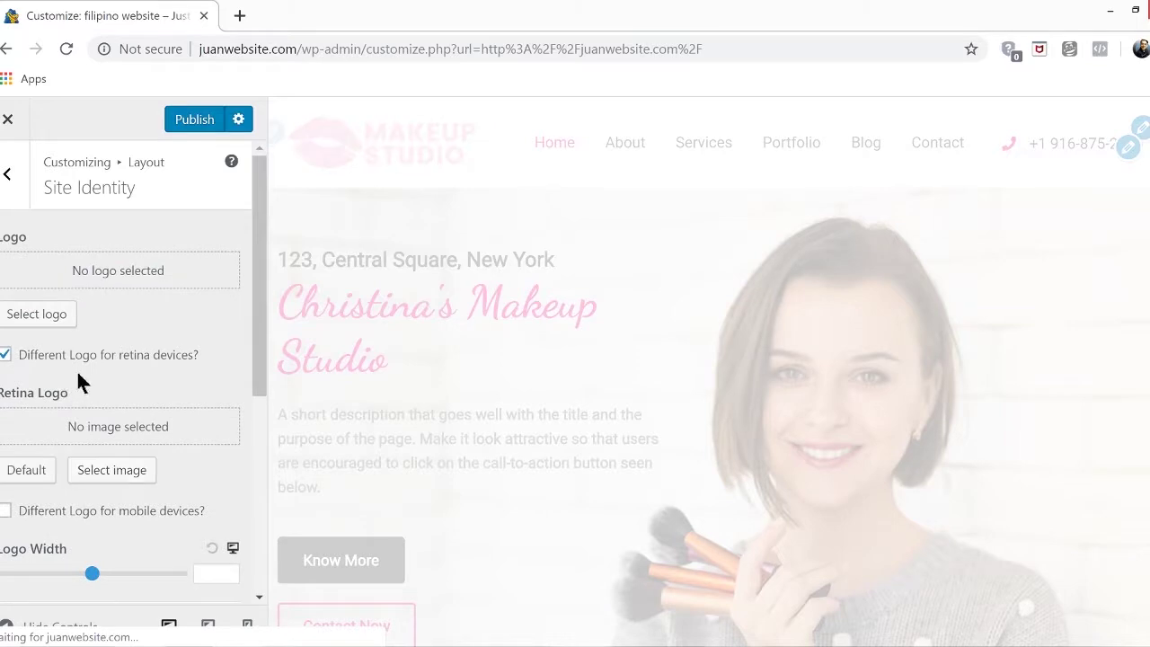
pyautogui.click(6, 356)
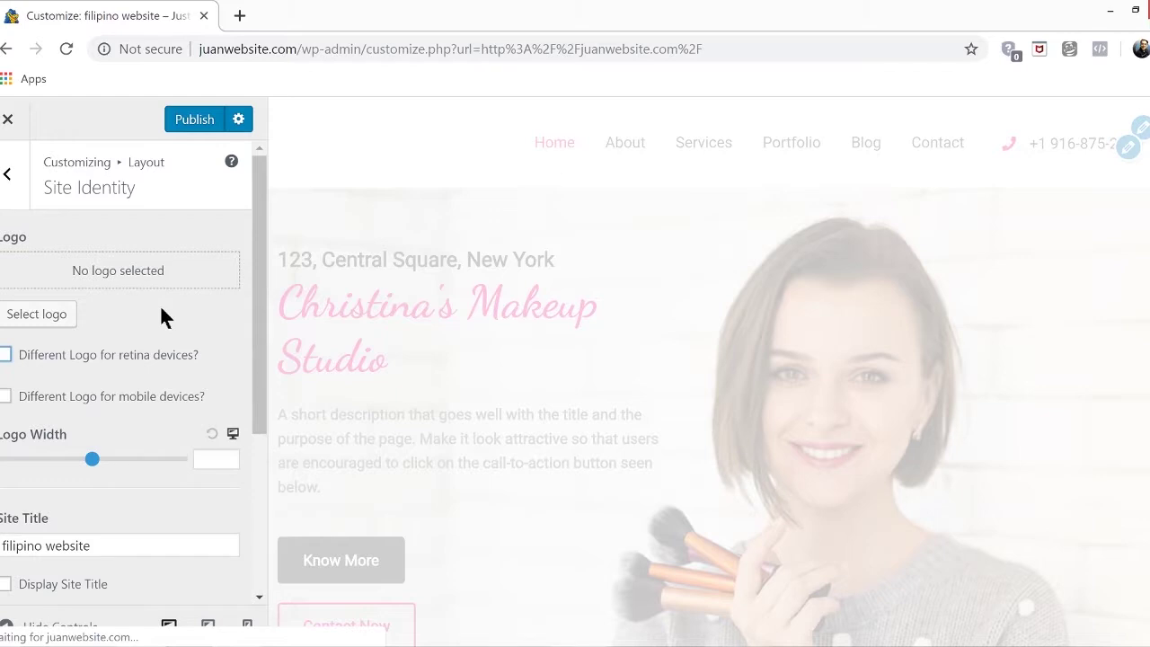
pyautogui.click(240, 17)
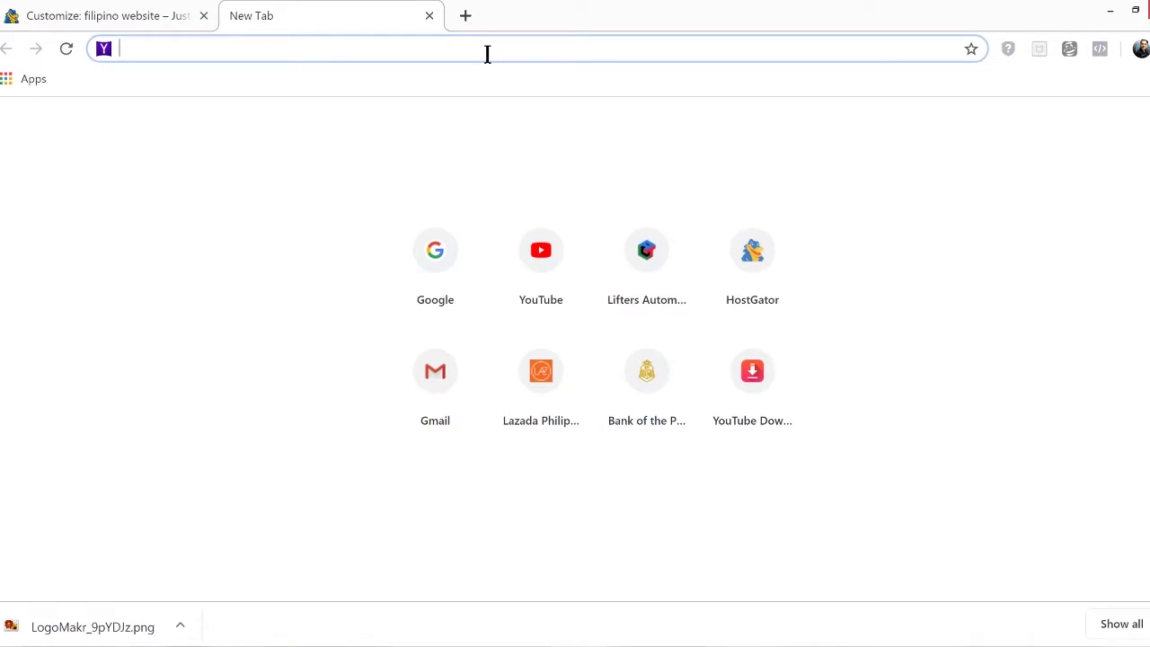
# Go to logomakr.com in the new Chrome tab
pyautogui.write('logo')
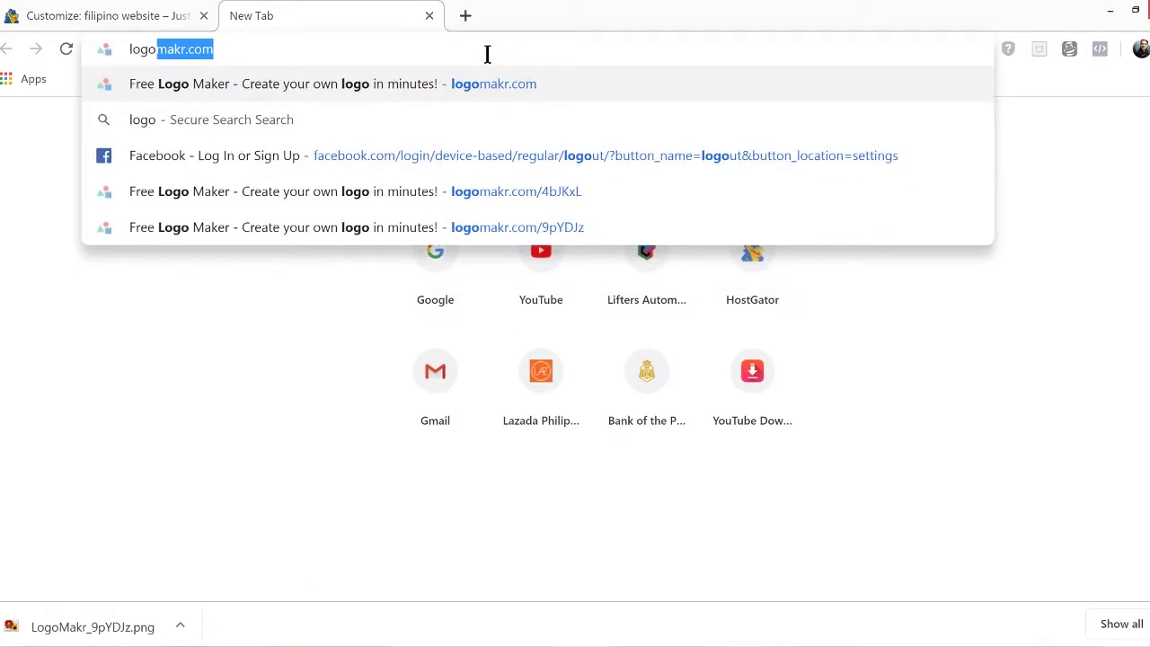
pyautogui.write('makr.co')
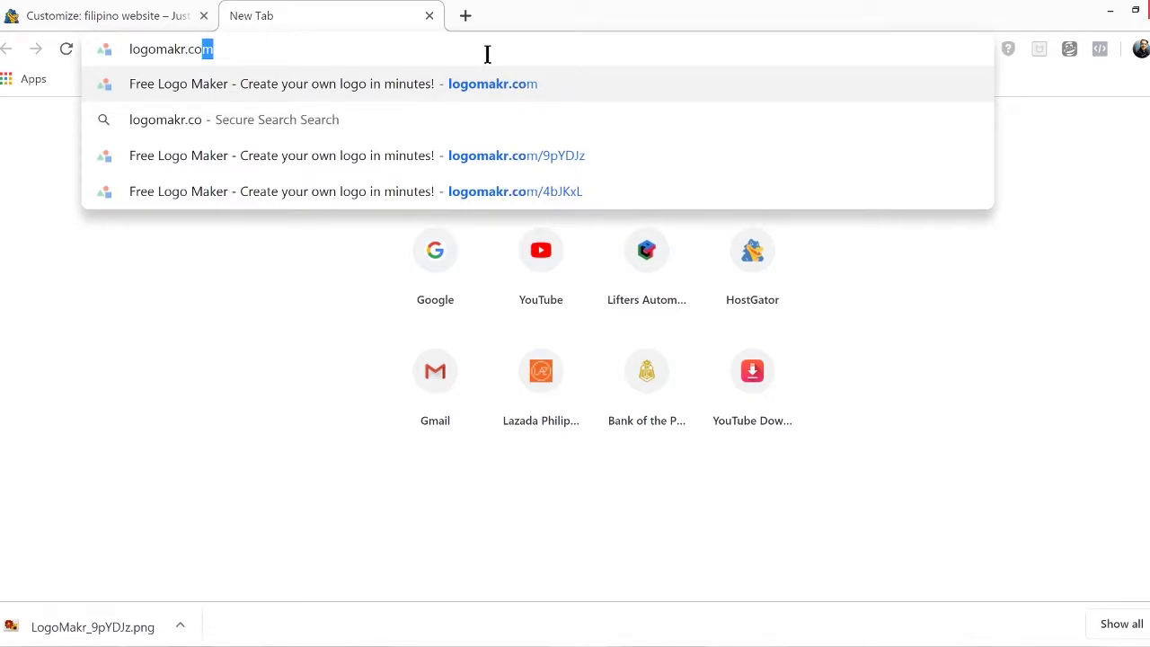
pyautogui.write('m')
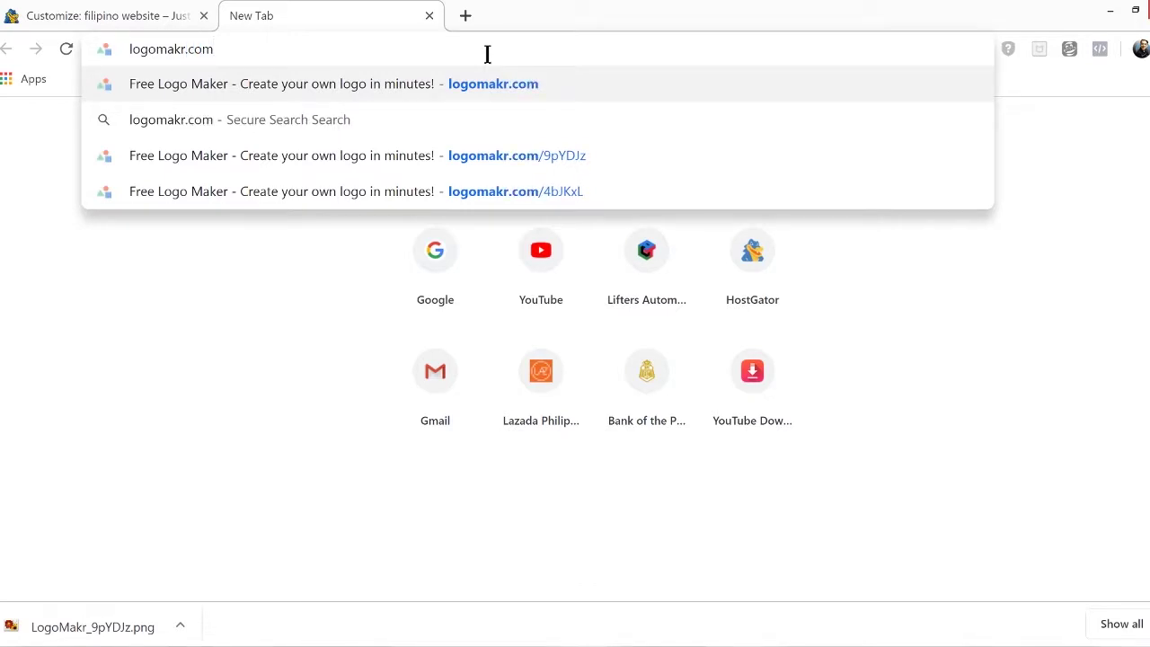
pyautogui.press('Return')
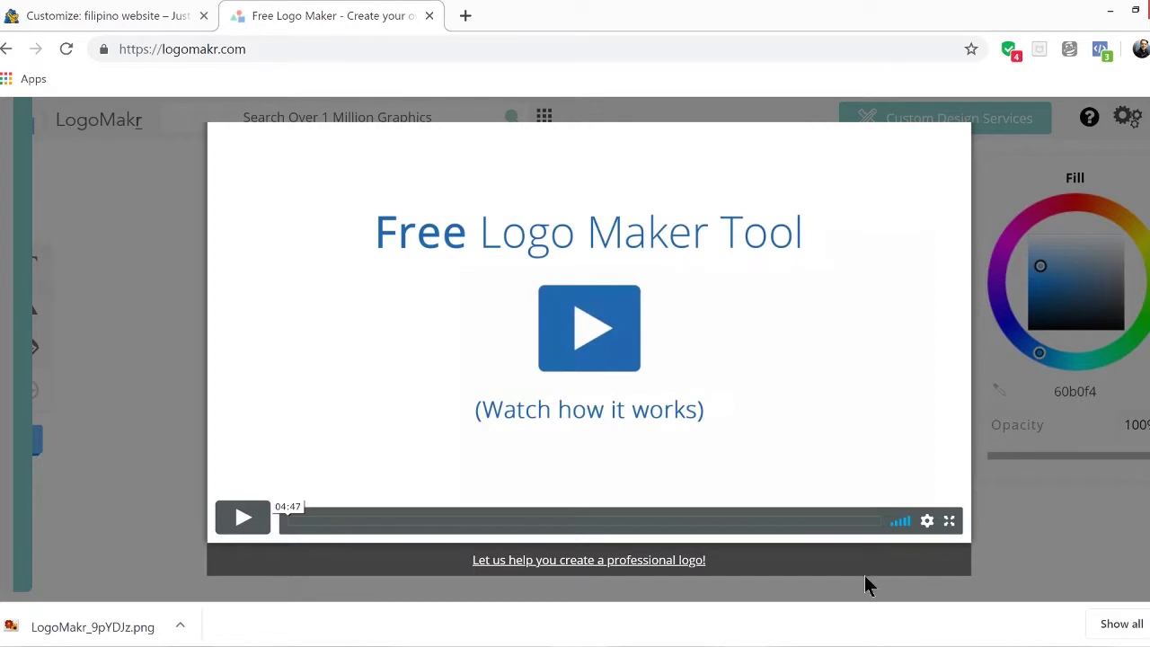
# Dismiss the intro video and search LogoMakr's graphics for 'makeup' images
pyautogui.click(969, 126)
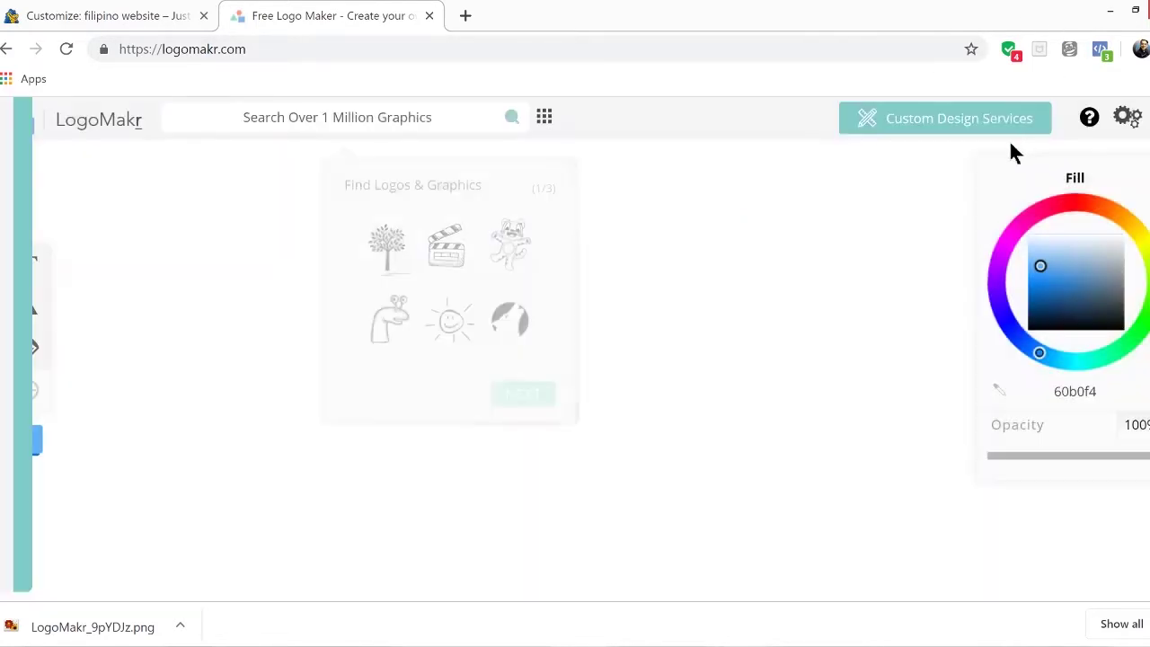
pyautogui.click(390, 123)
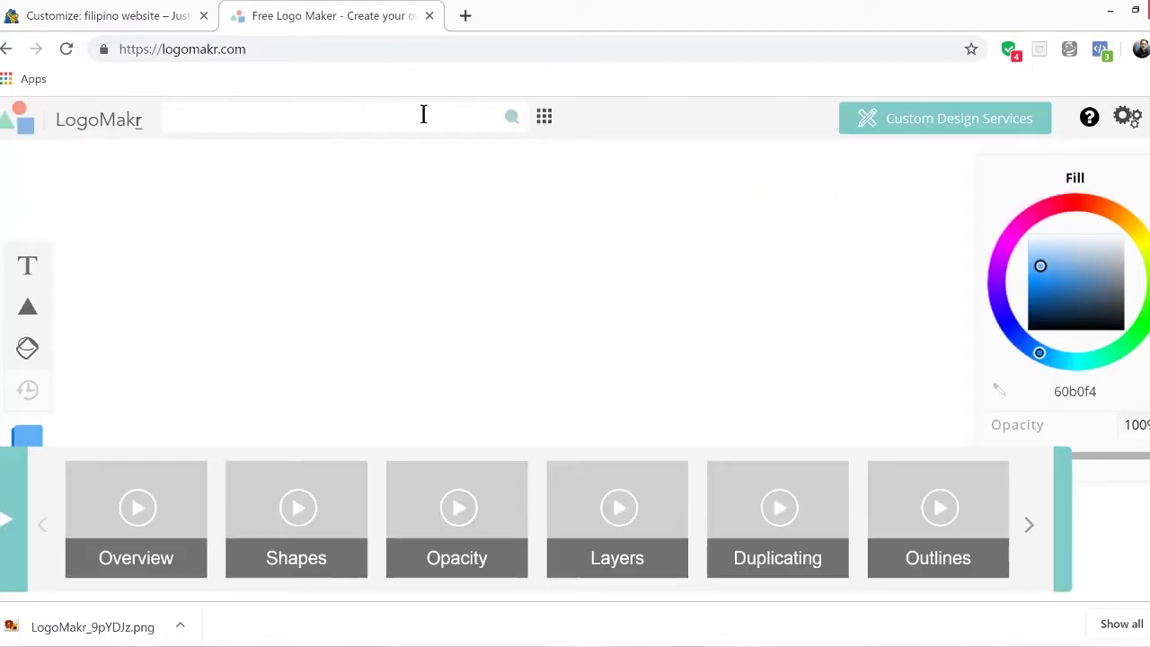
pyautogui.write('makeup')
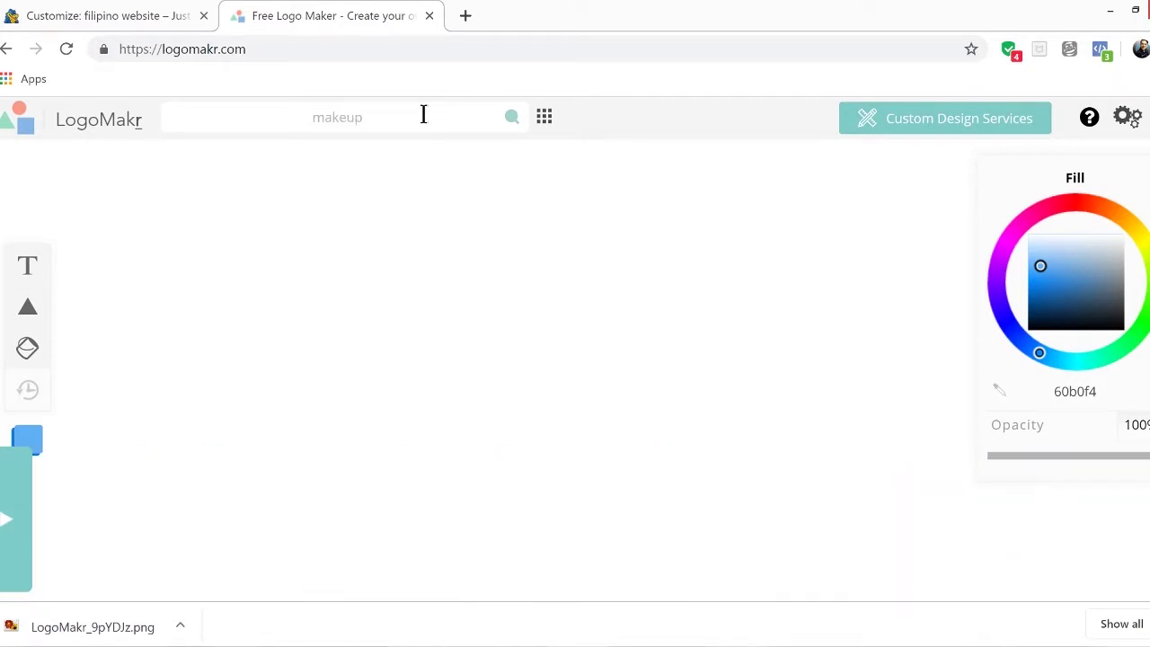
pyautogui.press('Return')
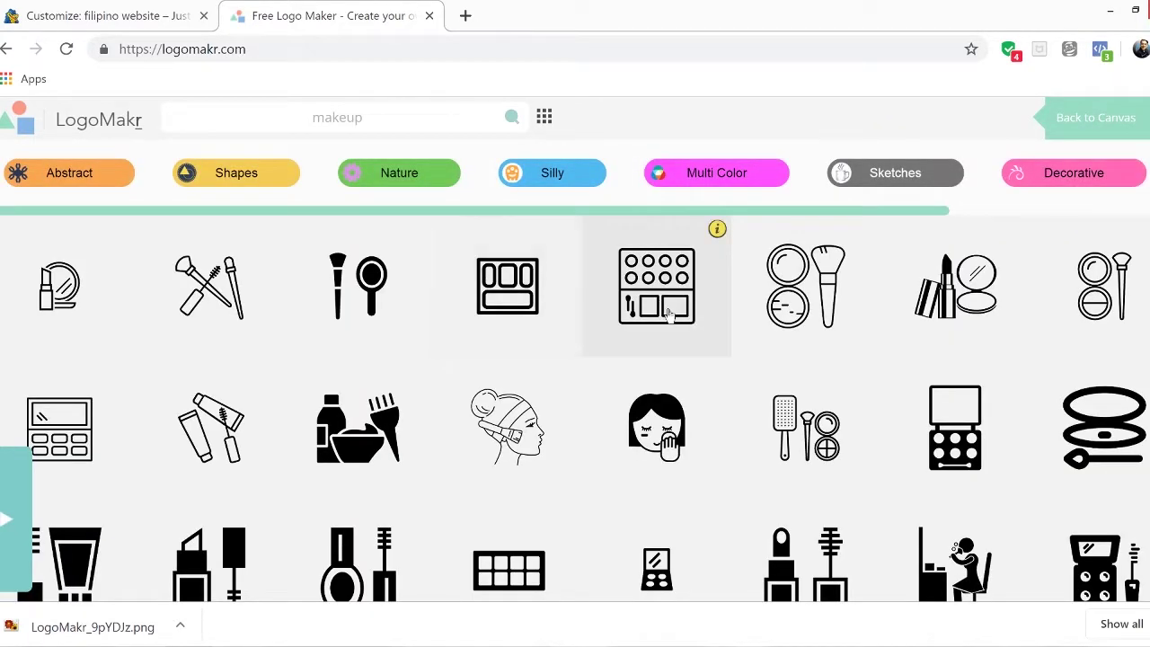
pyautogui.scroll(-6, 750, 353)
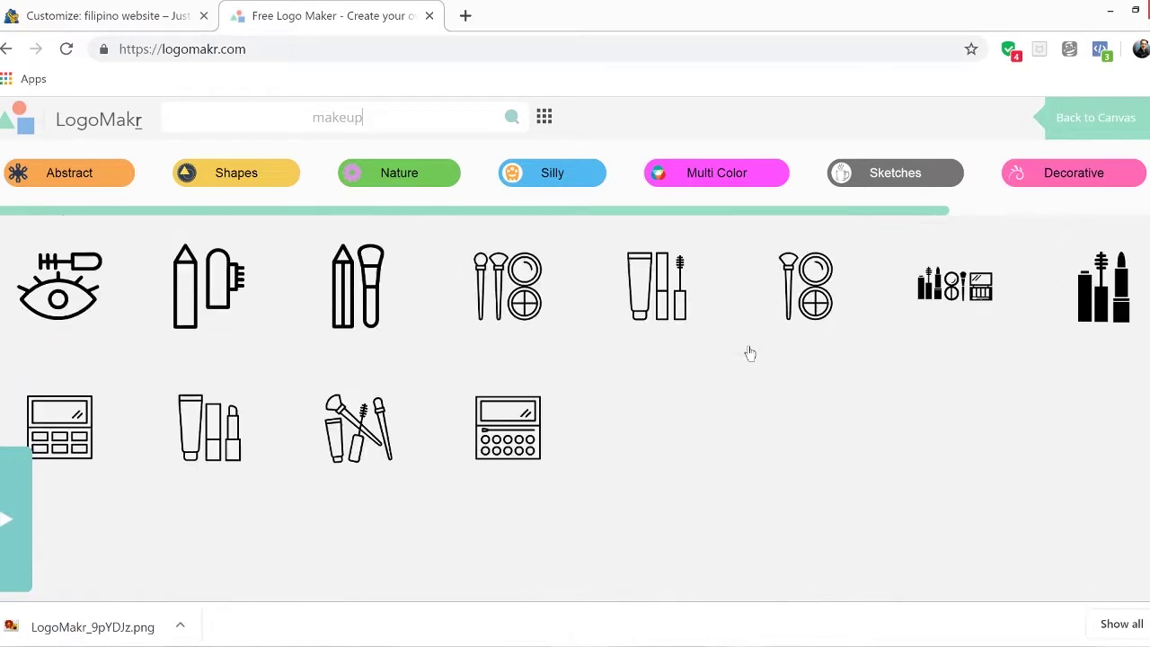
pyautogui.scroll(-10, 750, 353)
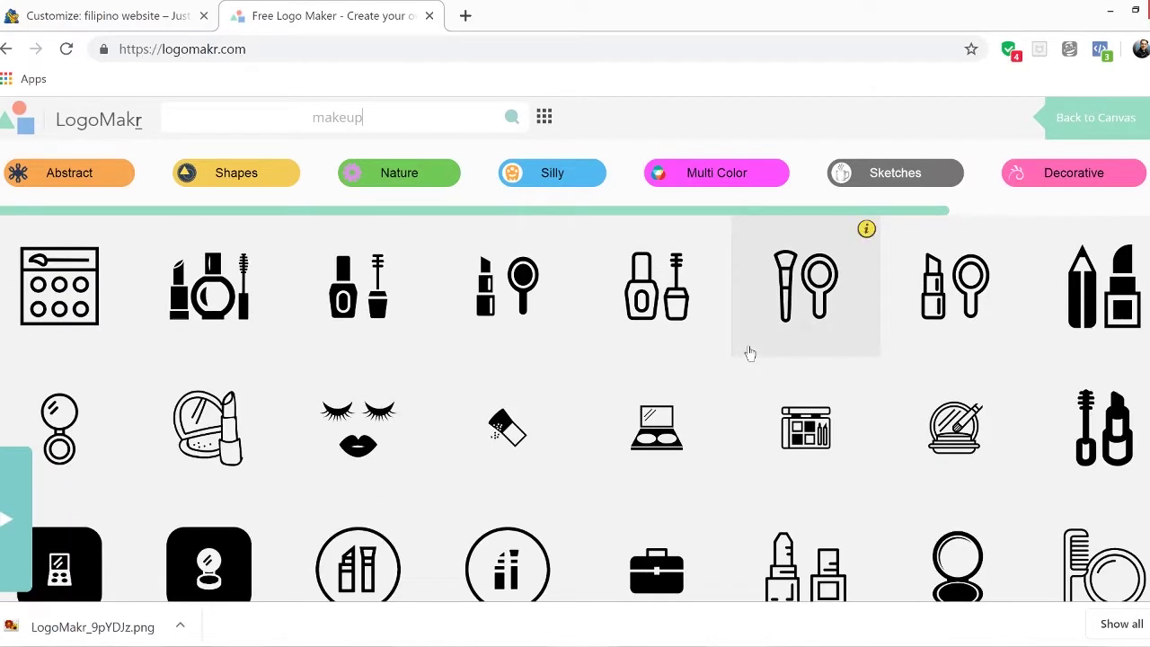
pyautogui.scroll(-3, 750, 353)
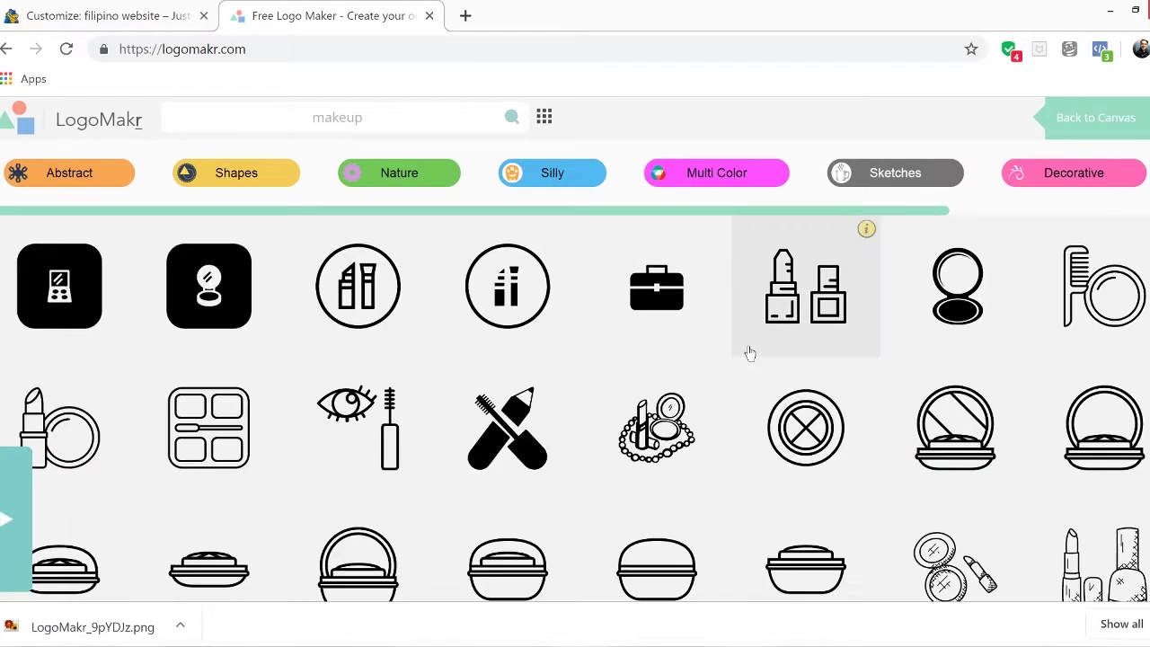
# Add the crossed lipstick-and-mascara icon, shift it left, and colour it grey (7d7d7d)
pyautogui.click(489, 450)
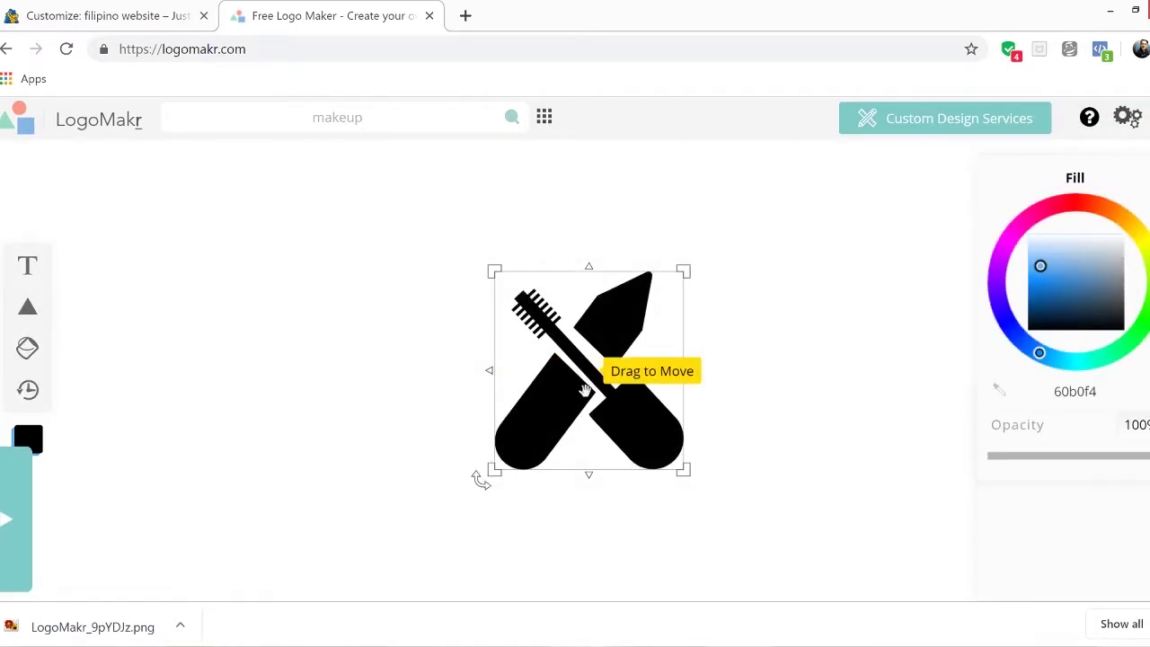
pyautogui.moveTo(584, 391); pyautogui.dragTo(383, 384)
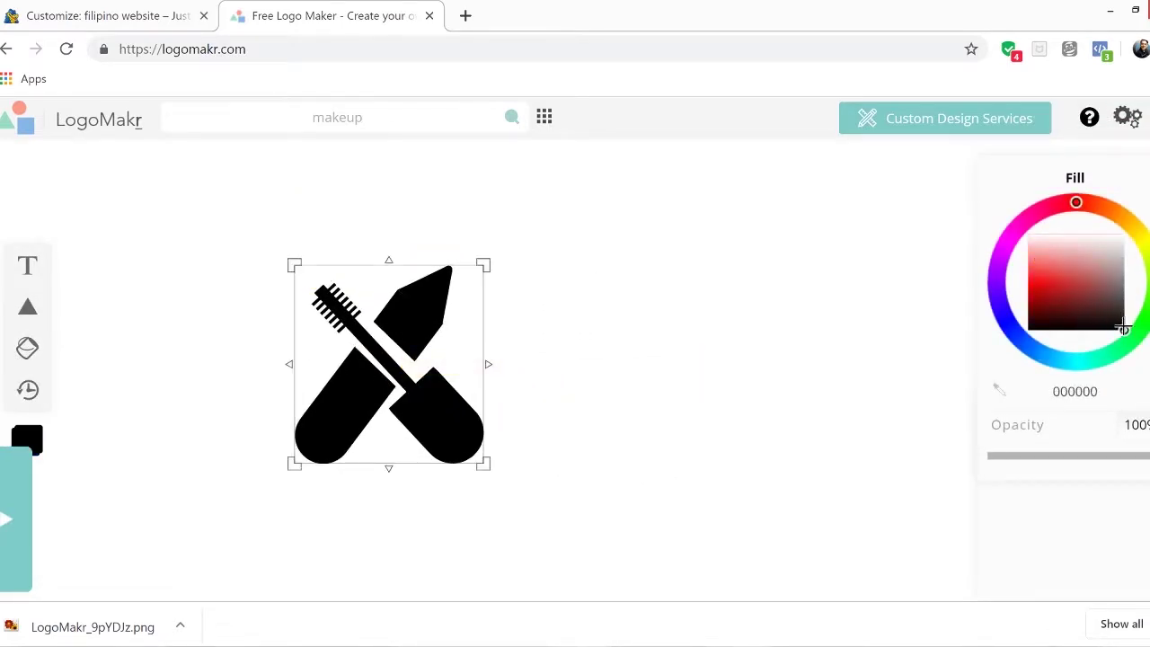
pyautogui.moveTo(1123, 328); pyautogui.dragTo(1128, 282)
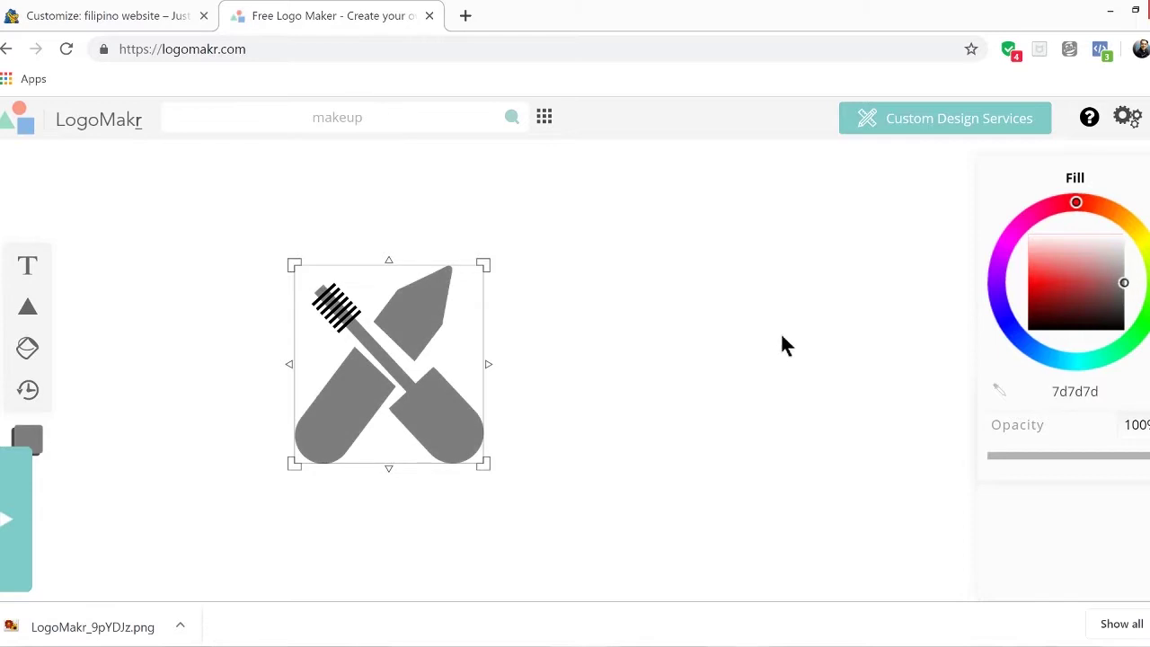
pyautogui.click(678, 359)
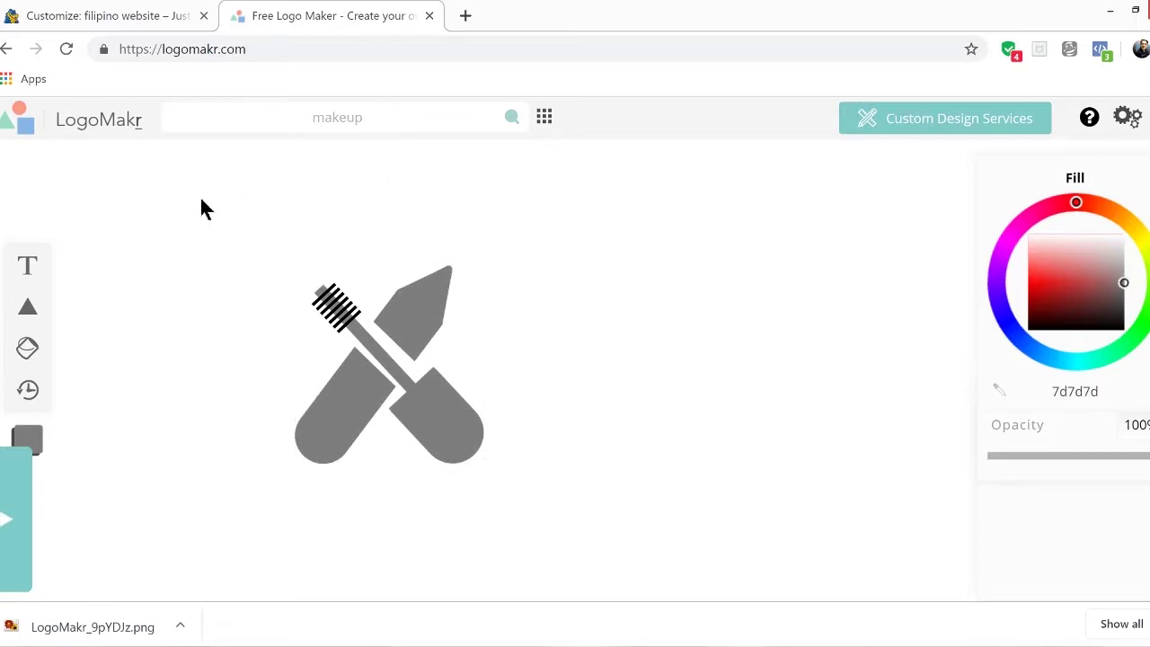
# Add grey 'Makeup Artist' text right of the icon and download the free low-resolution PNG
pyautogui.click(28, 265)
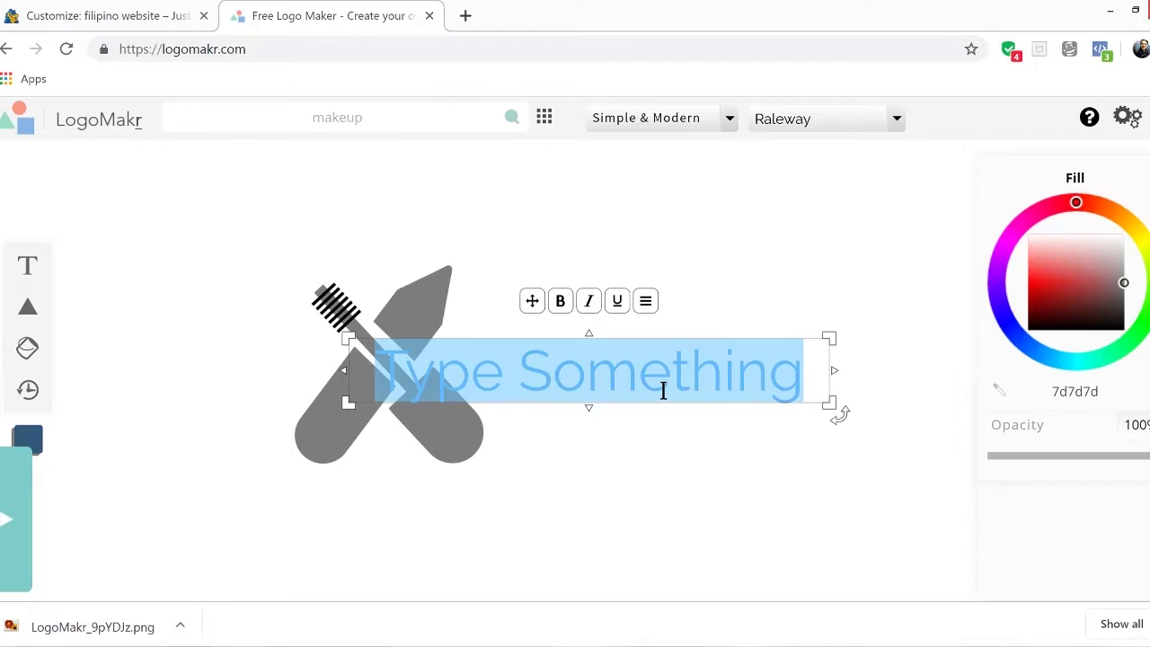
pyautogui.write('Mak')
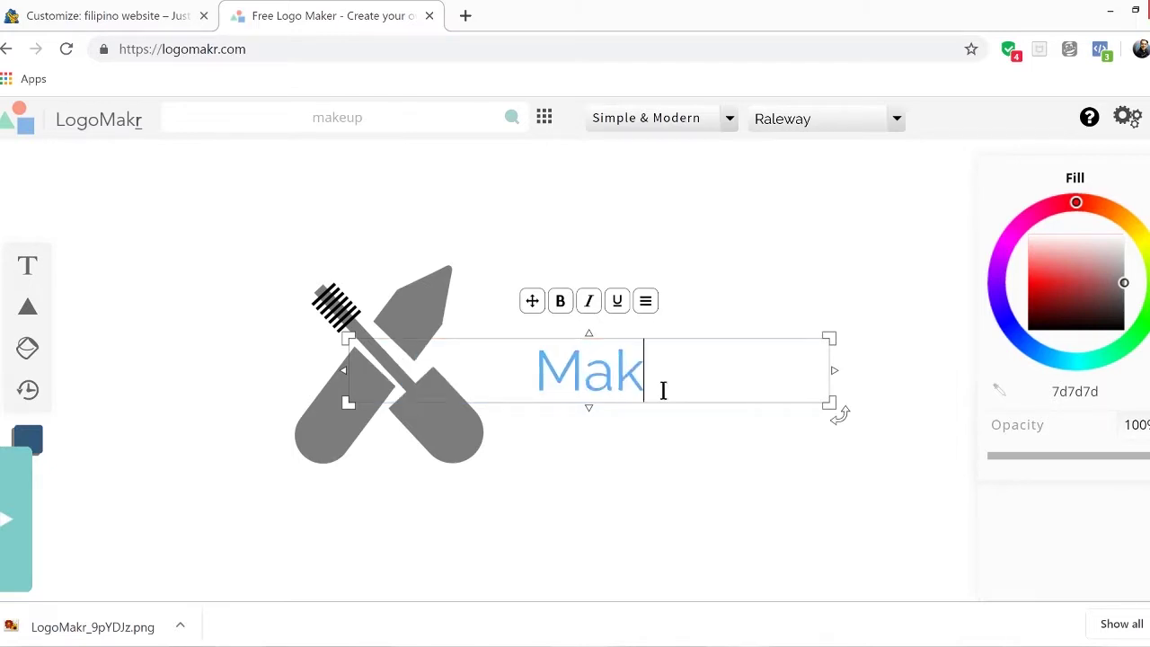
pyautogui.write('eup ')
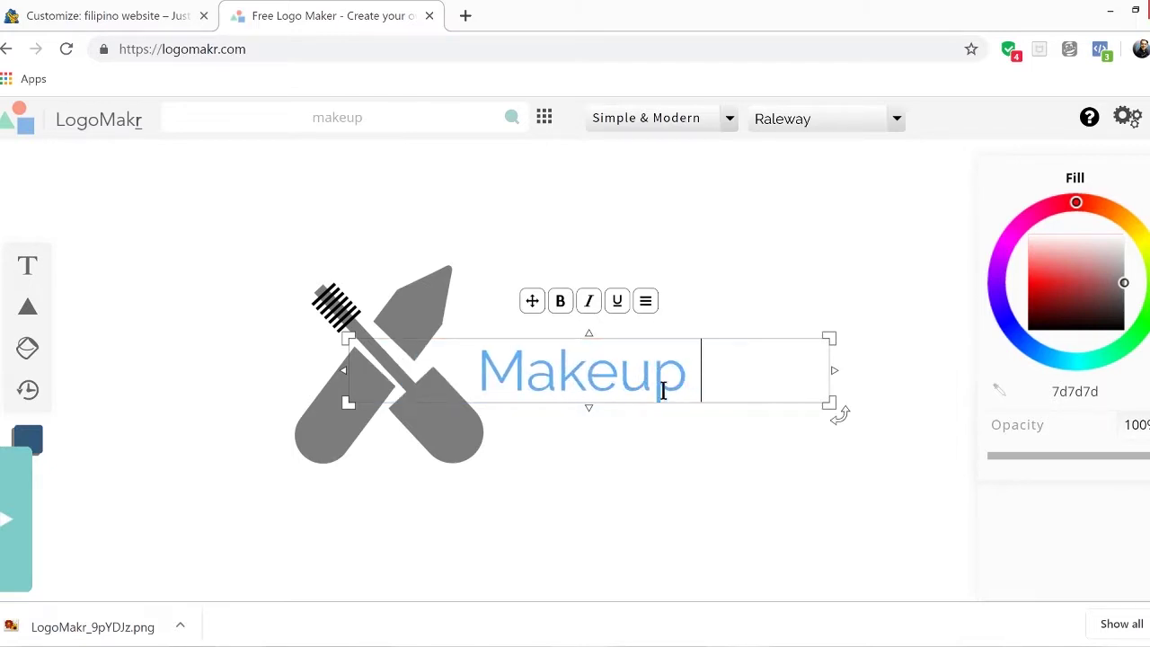
pyautogui.write('Artist')
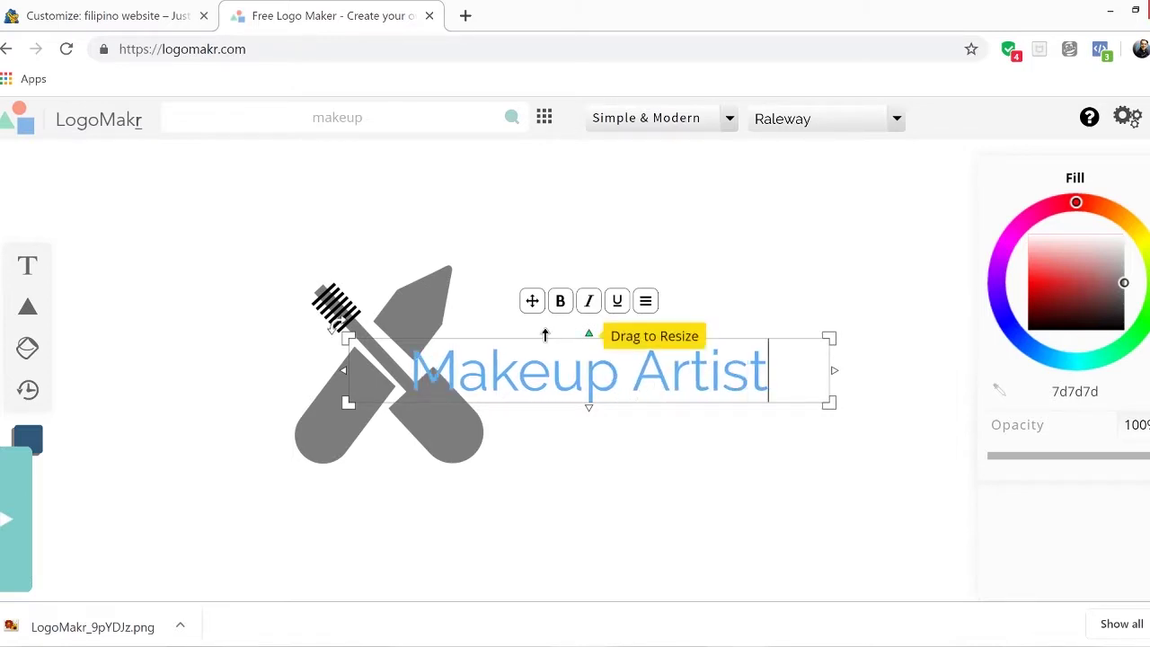
pyautogui.moveTo(528, 300); pyautogui.dragTo(585, 294)
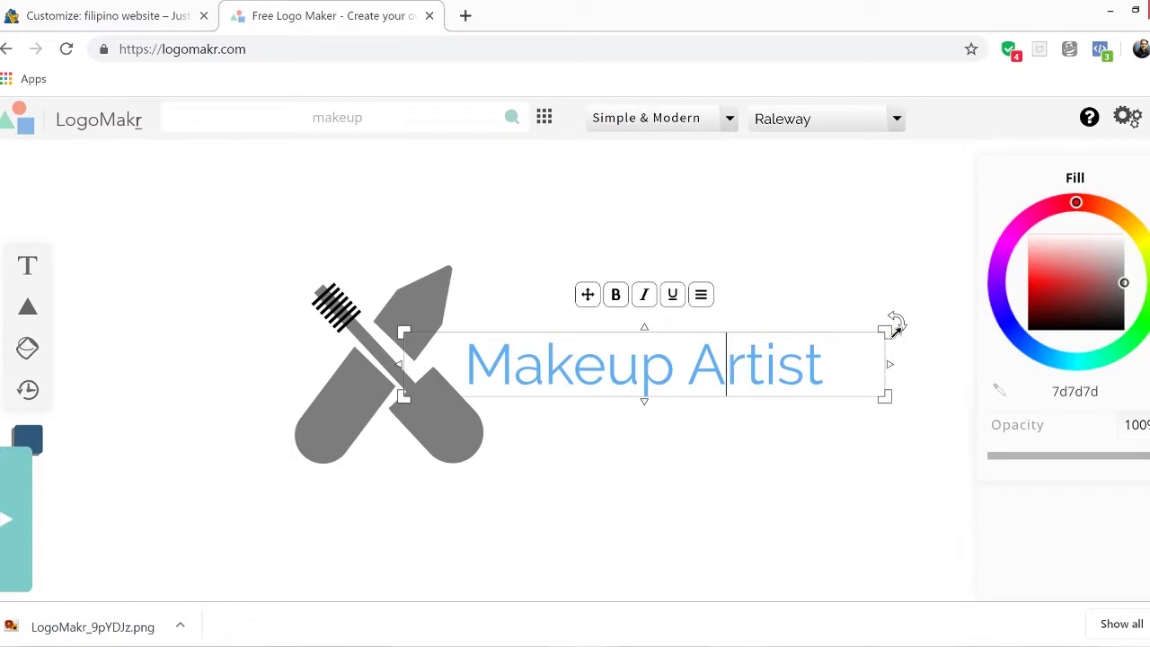
pyautogui.moveTo(1090, 300); pyautogui.dragTo(1128, 276)
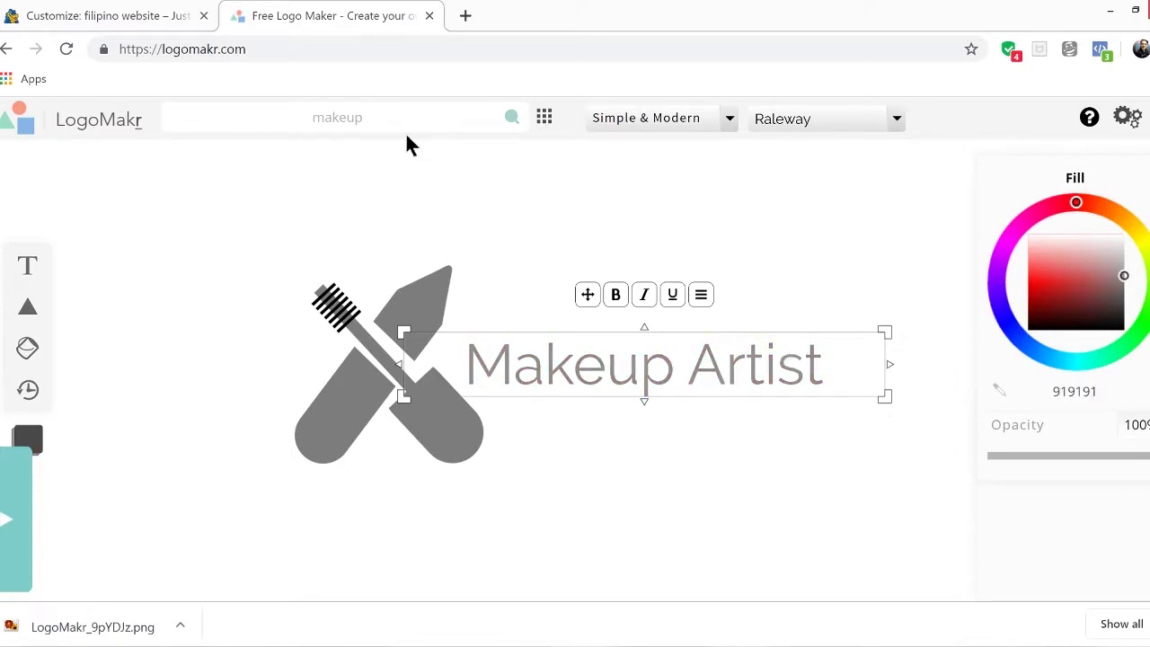
pyautogui.click(828, 258)
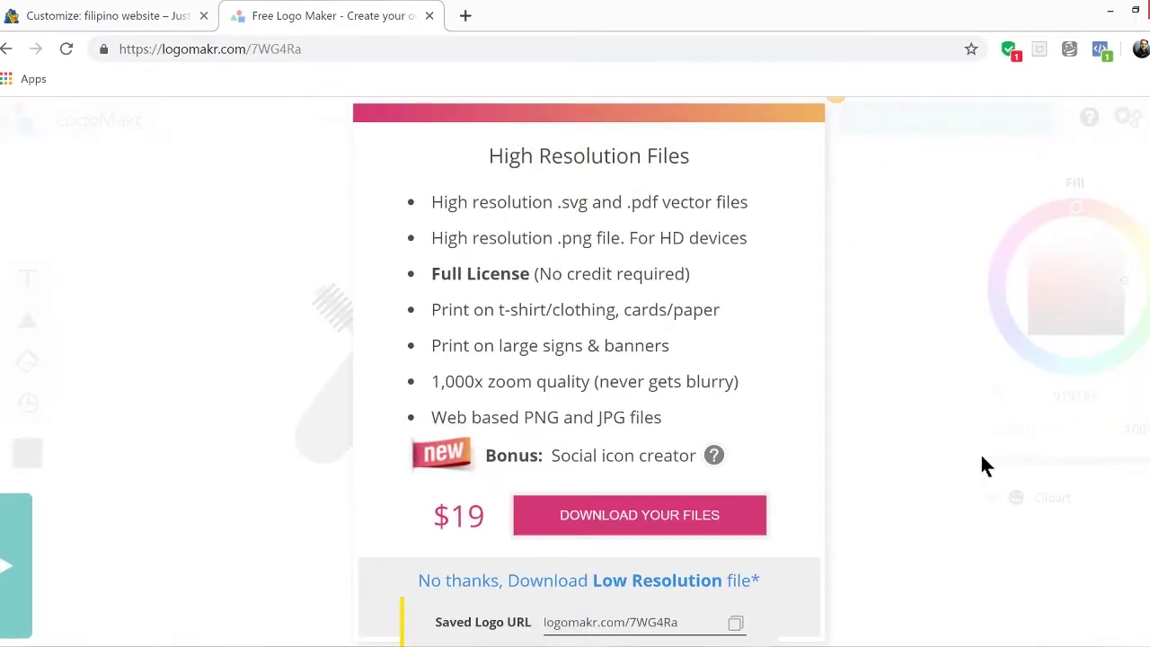
pyautogui.click(641, 584)
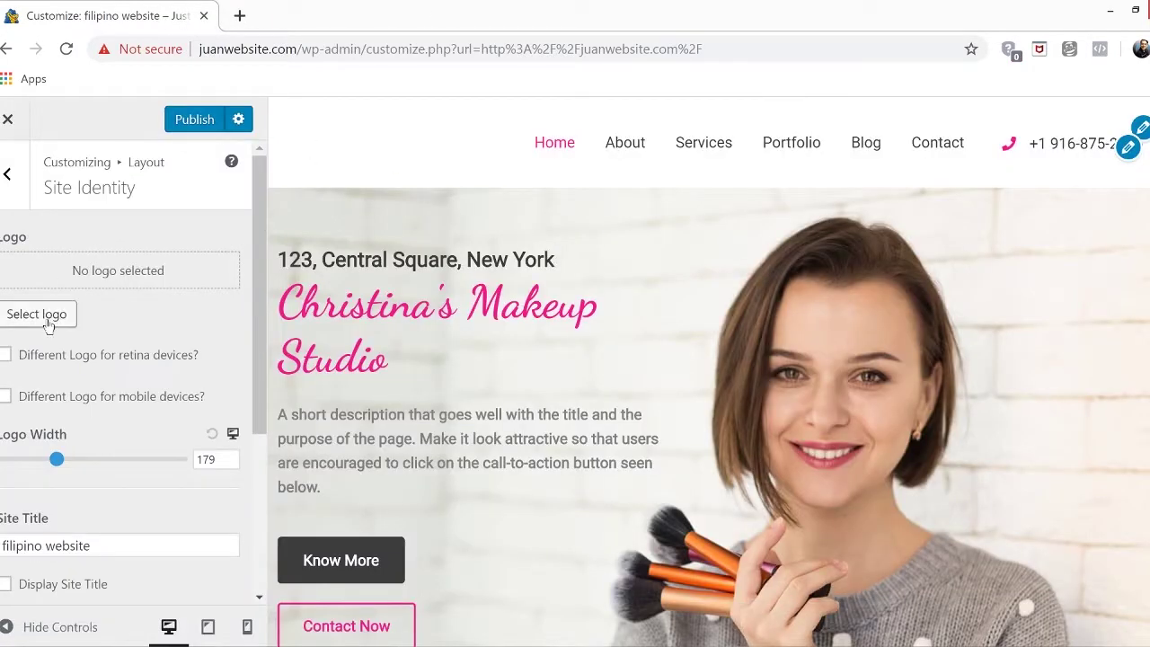
# Upload the LogoMakr PNG from Downloads and set it, uncropped, as the site logo
pyautogui.click(47, 319)
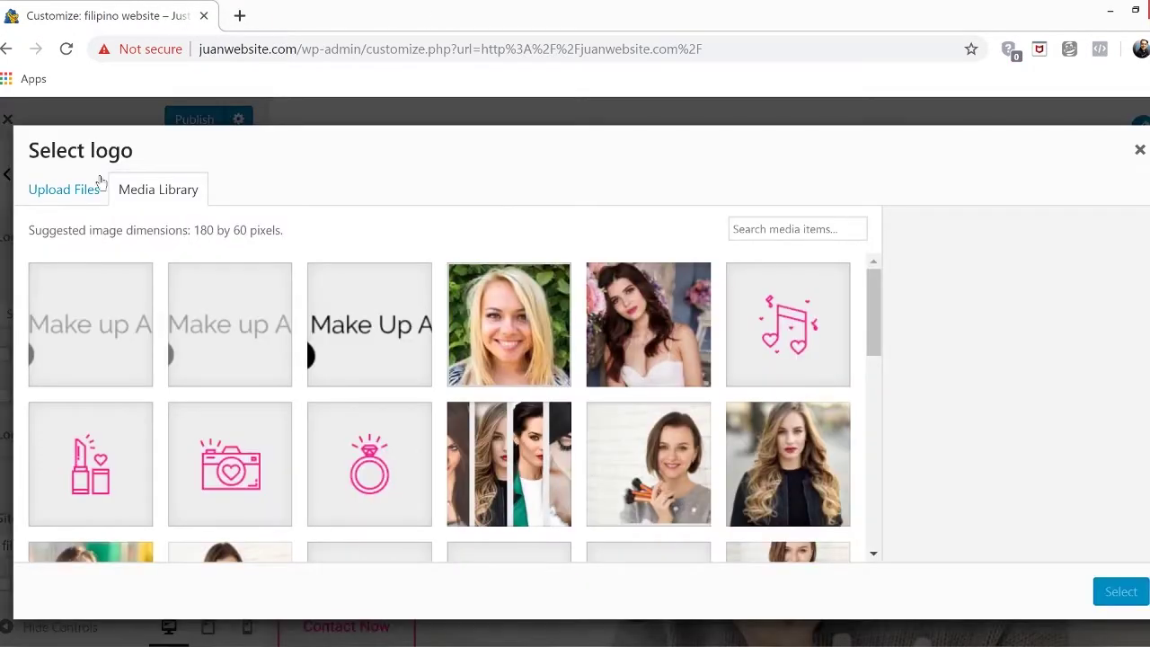
pyautogui.click(57, 190)
pyautogui.click(591, 422)
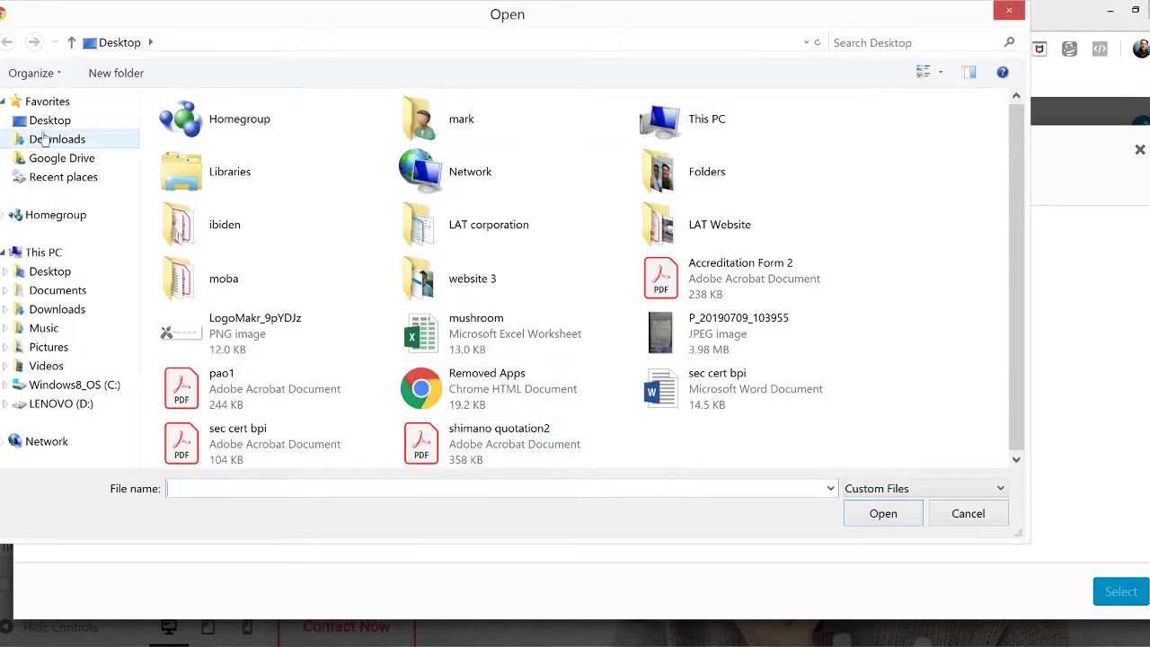
pyautogui.click(56, 139)
pyautogui.click(405, 328)
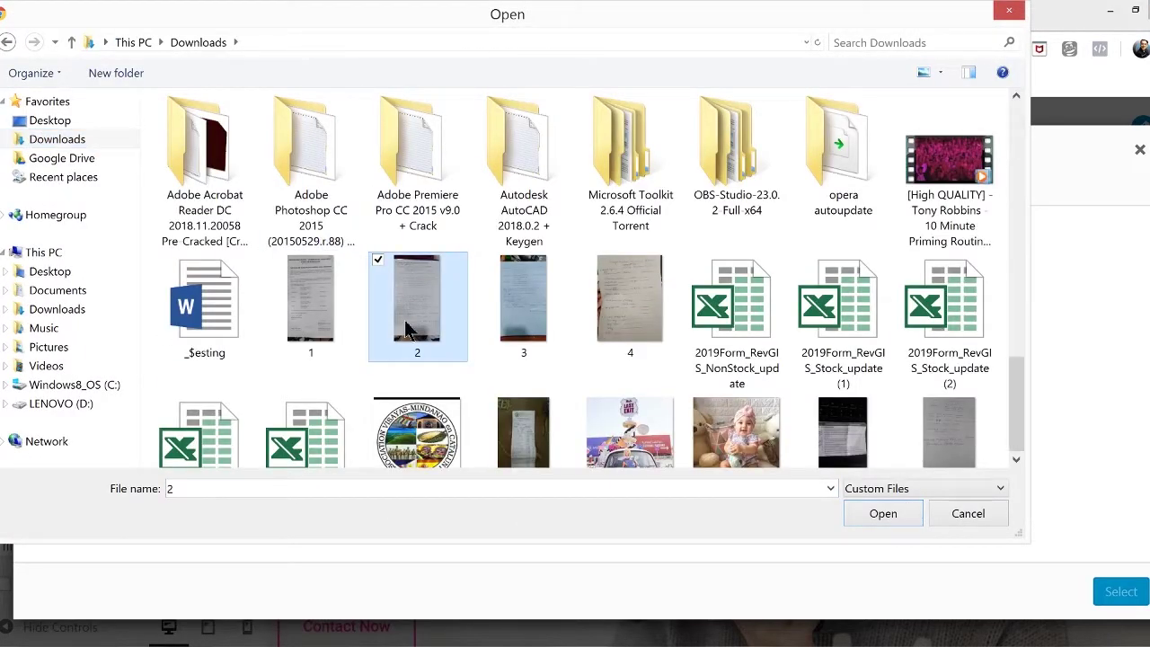
pyautogui.press('l')
pyautogui.doubleClick(308, 238)
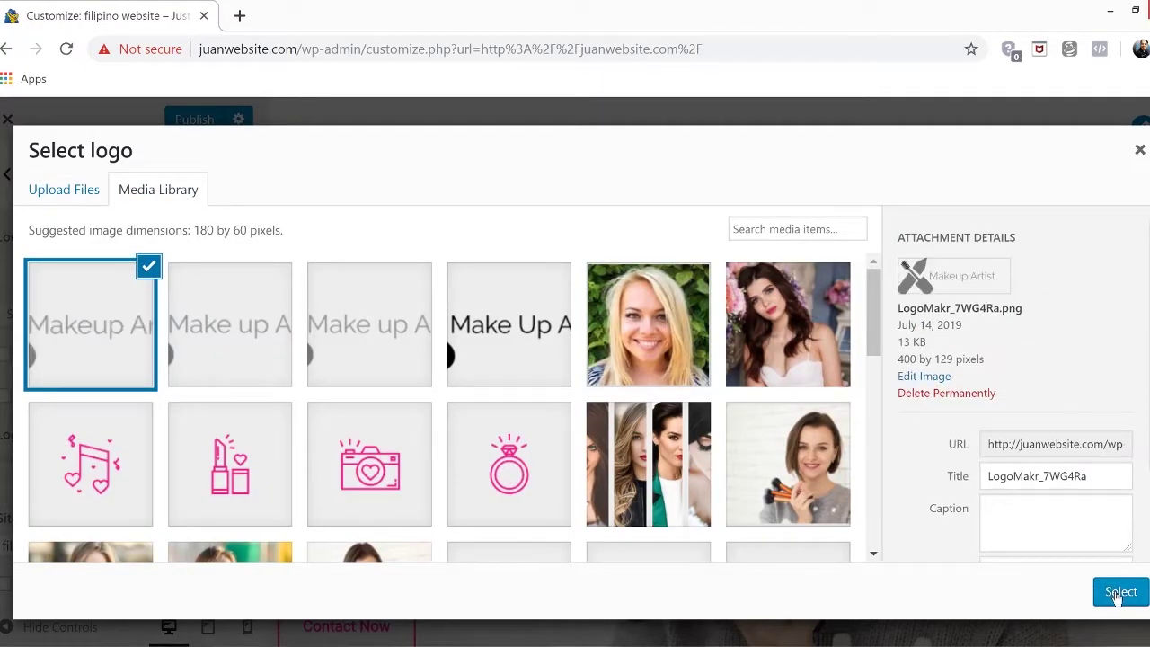
pyautogui.click(1118, 592)
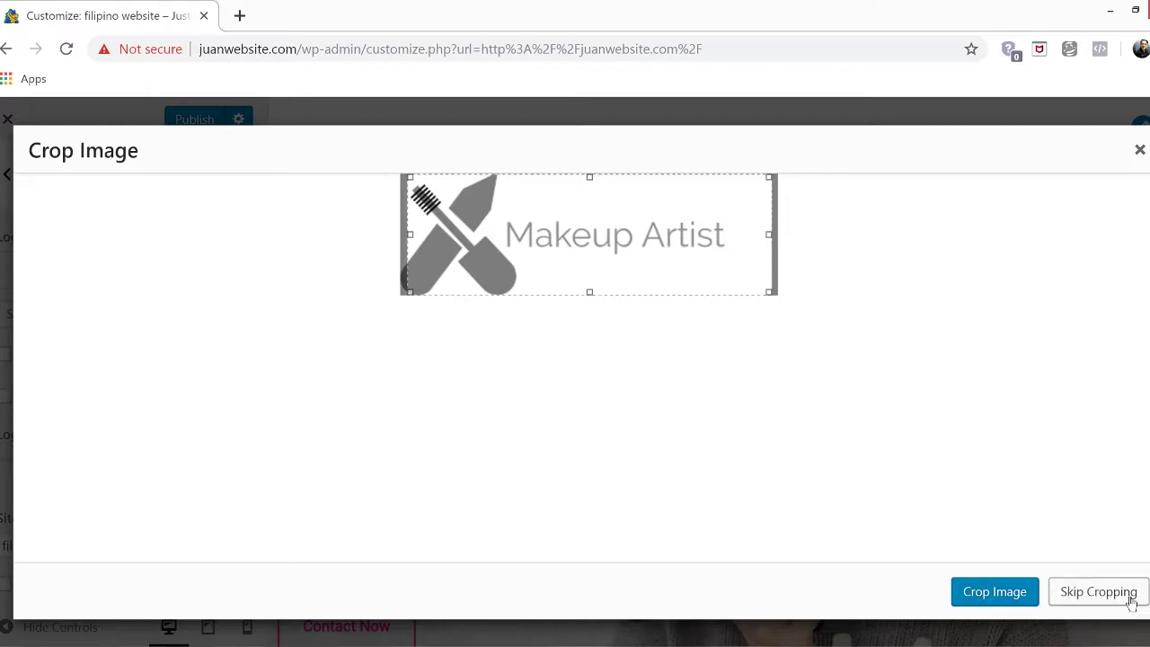
pyautogui.click(1097, 591)
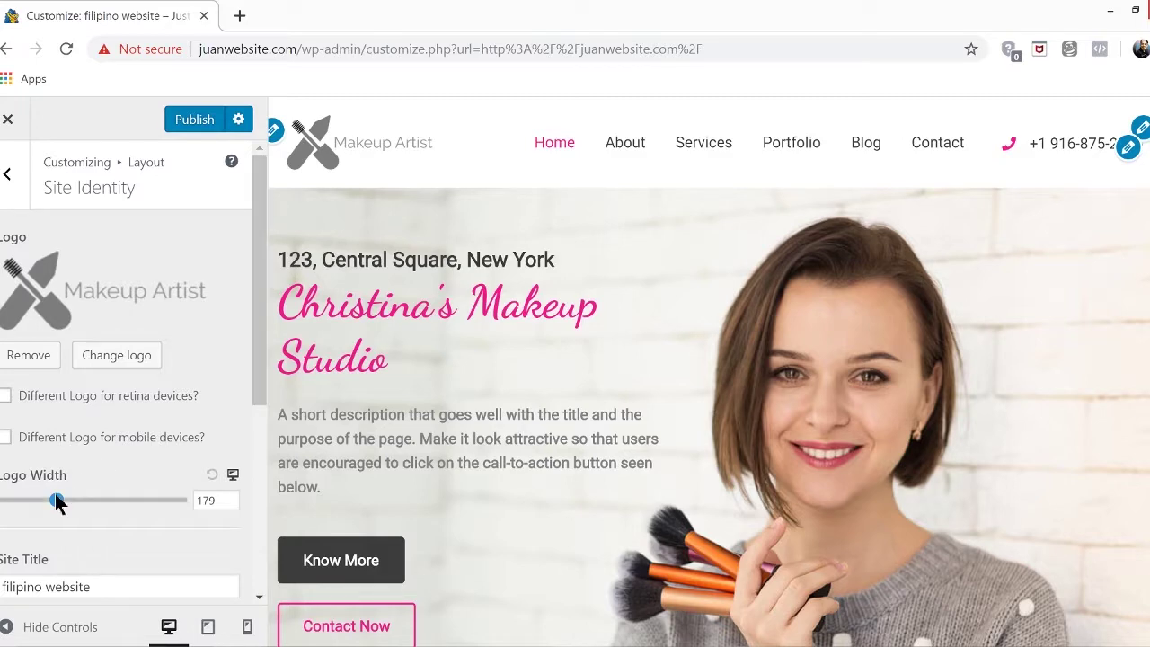
# Set the logo width to 199, publish the Customizer changes, and open a new tab
pyautogui.moveTo(55, 495)
pyautogui.mouseDown()
pyautogui.moveTo(125, 500)
pyautogui.moveTo(62, 499)
pyautogui.mouseUp()
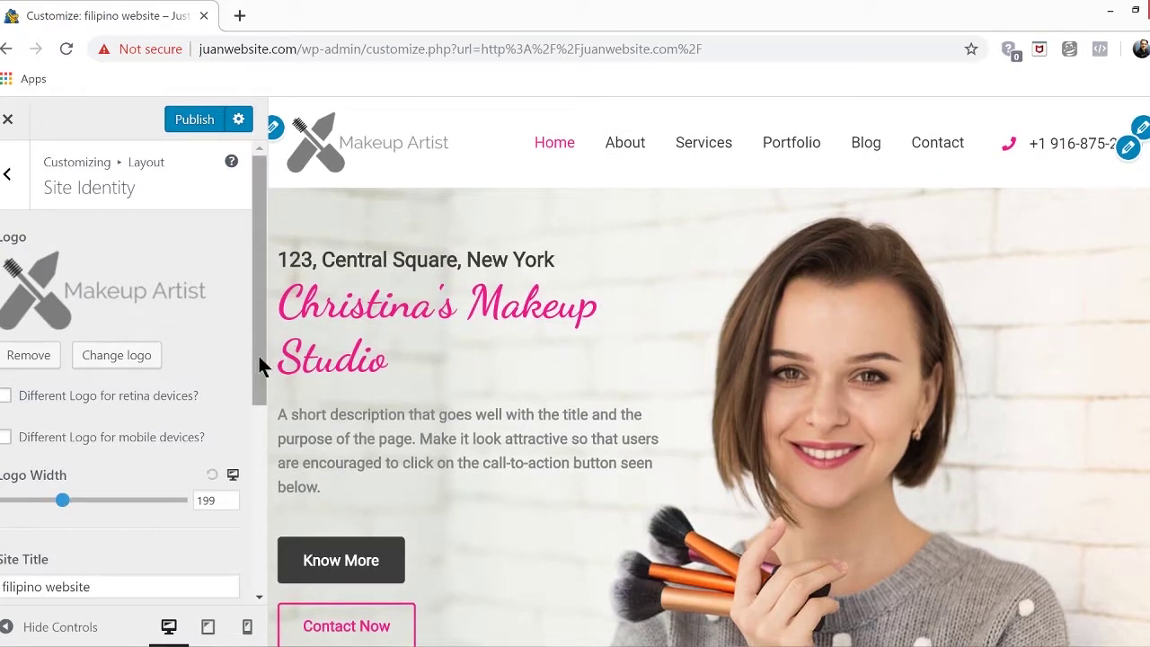
pyautogui.click(207, 129)
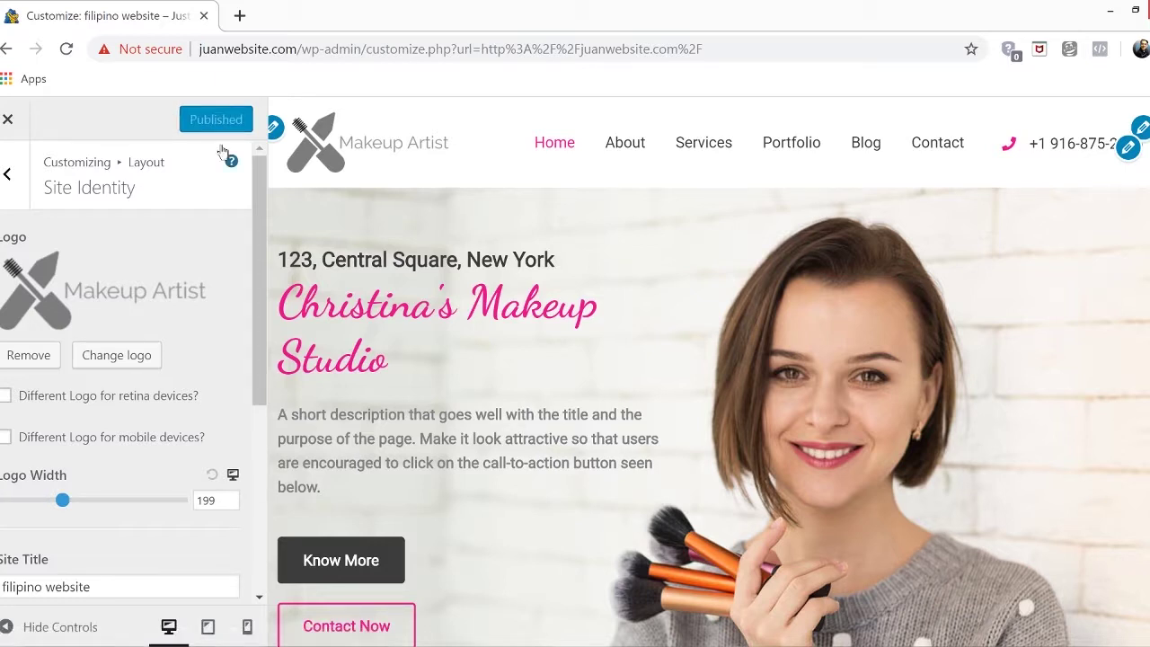
pyautogui.click(239, 16)
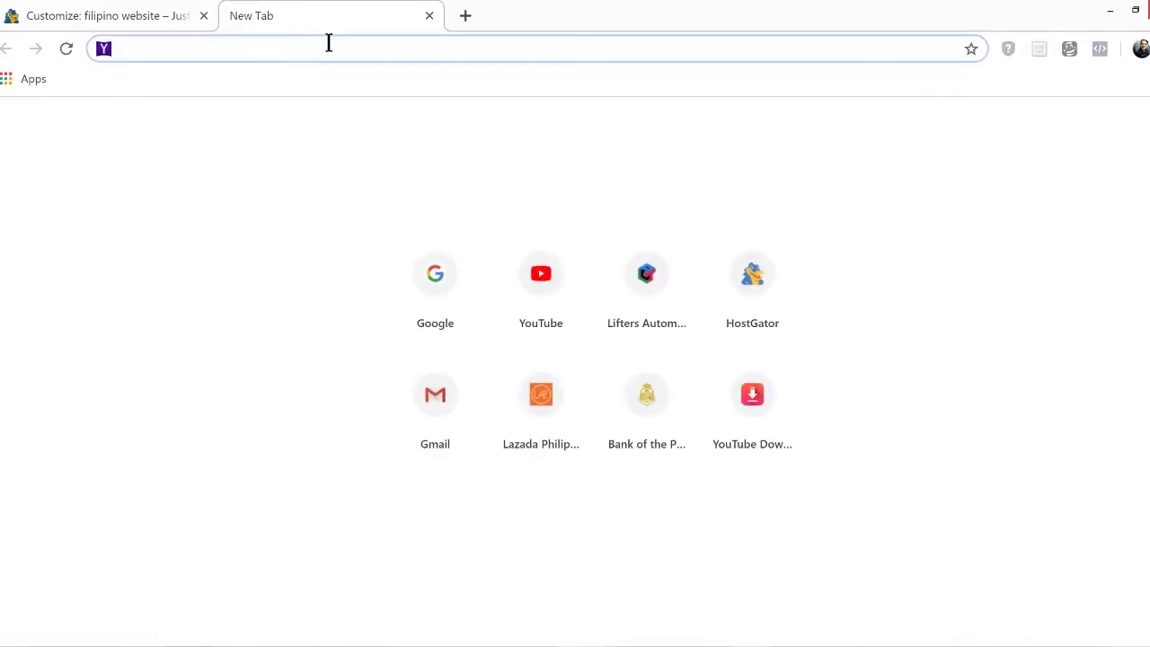
# Load juanwebsite.com in the new tab to view the live site
pyautogui.write('juanwebsite.com')
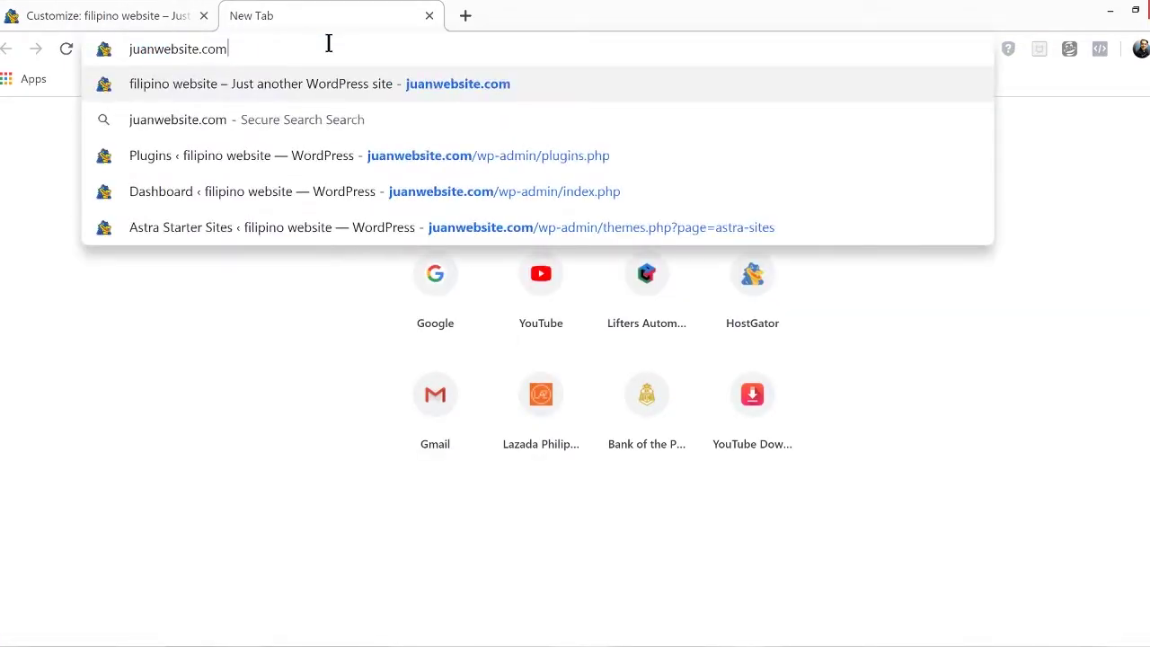
pyautogui.press('Return')
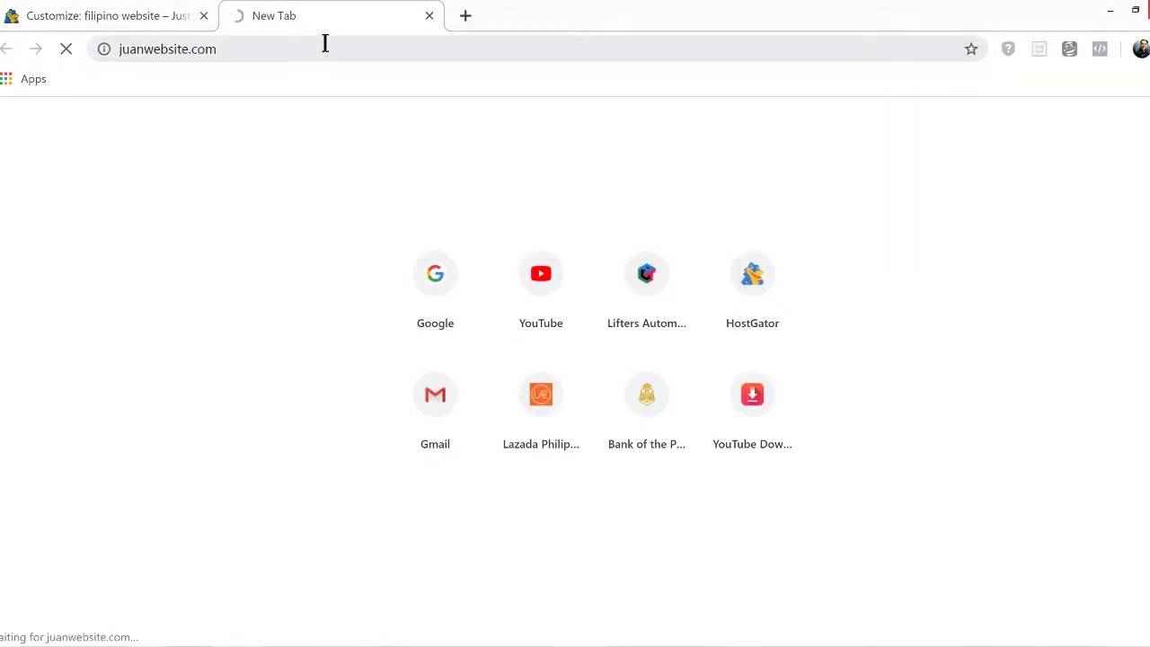
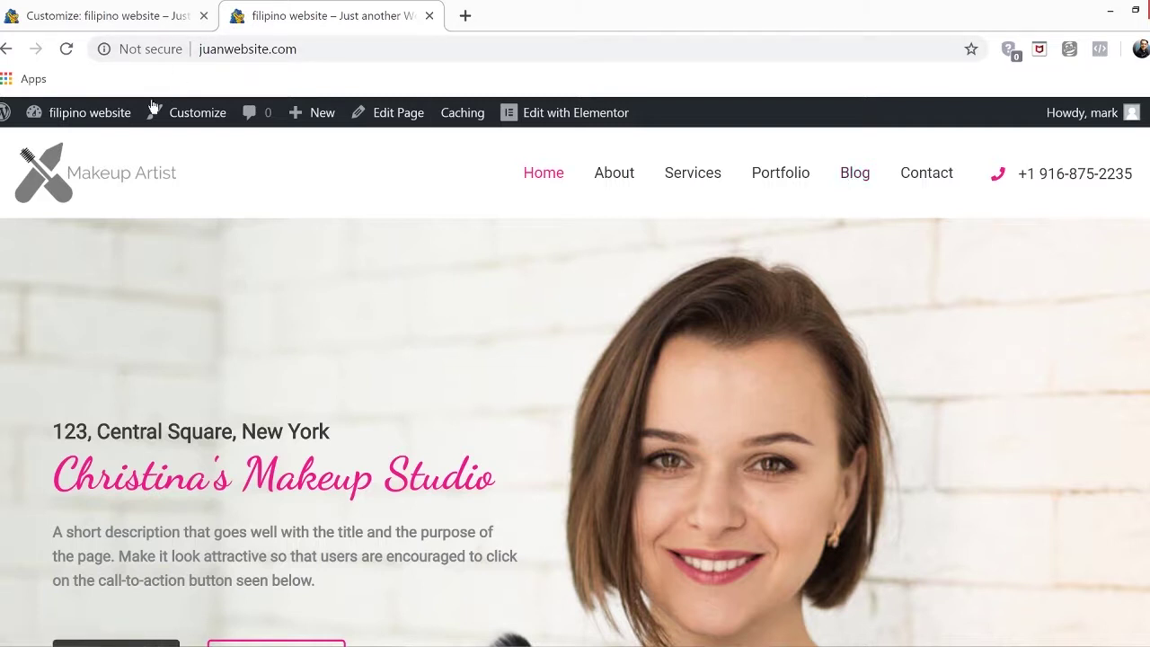
# Go from the live site to the admin Pages list and close the leftover Customizer tab
pyautogui.moveTo(38, 119)
pyautogui.click(65, 147)
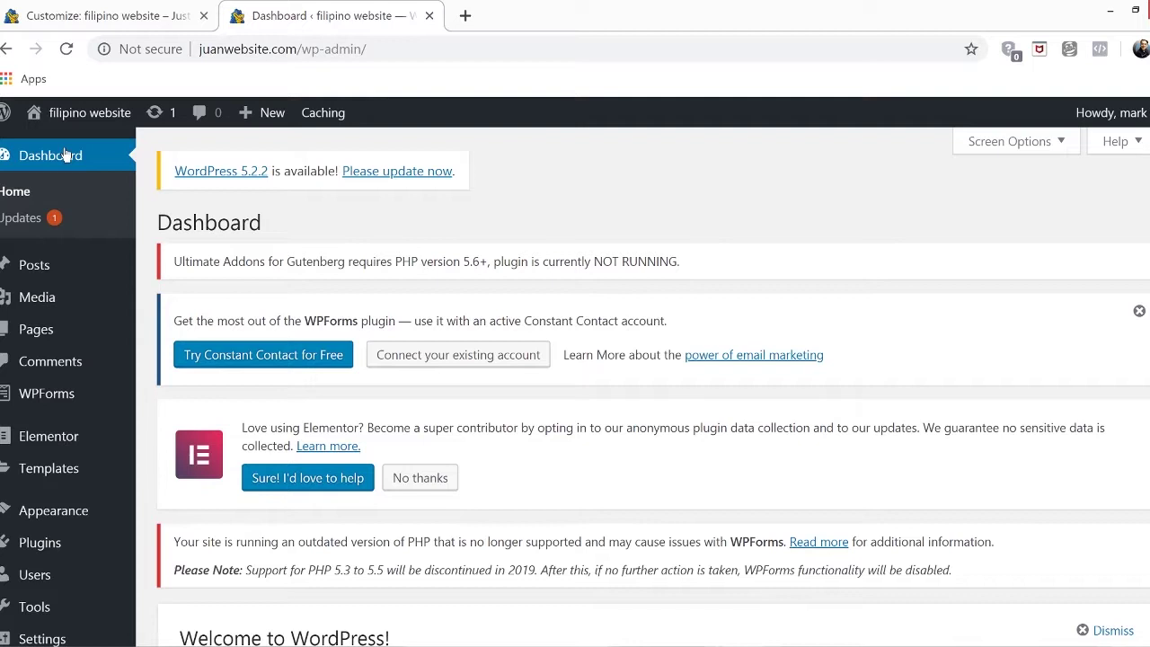
pyautogui.click(37, 332)
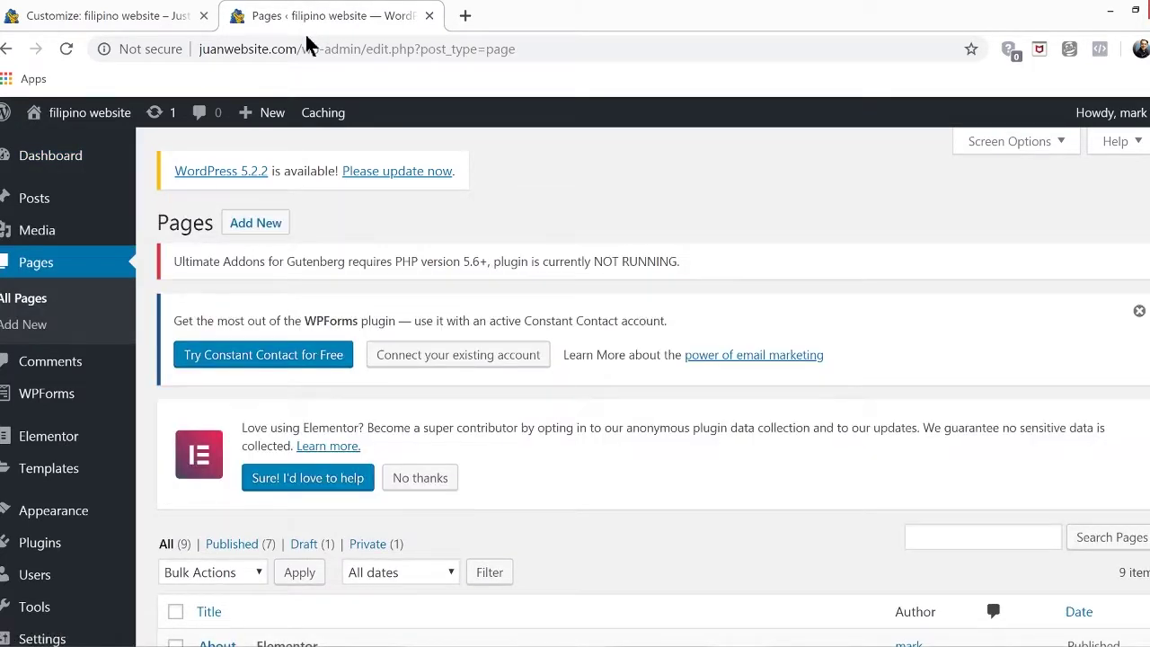
pyautogui.click(205, 16)
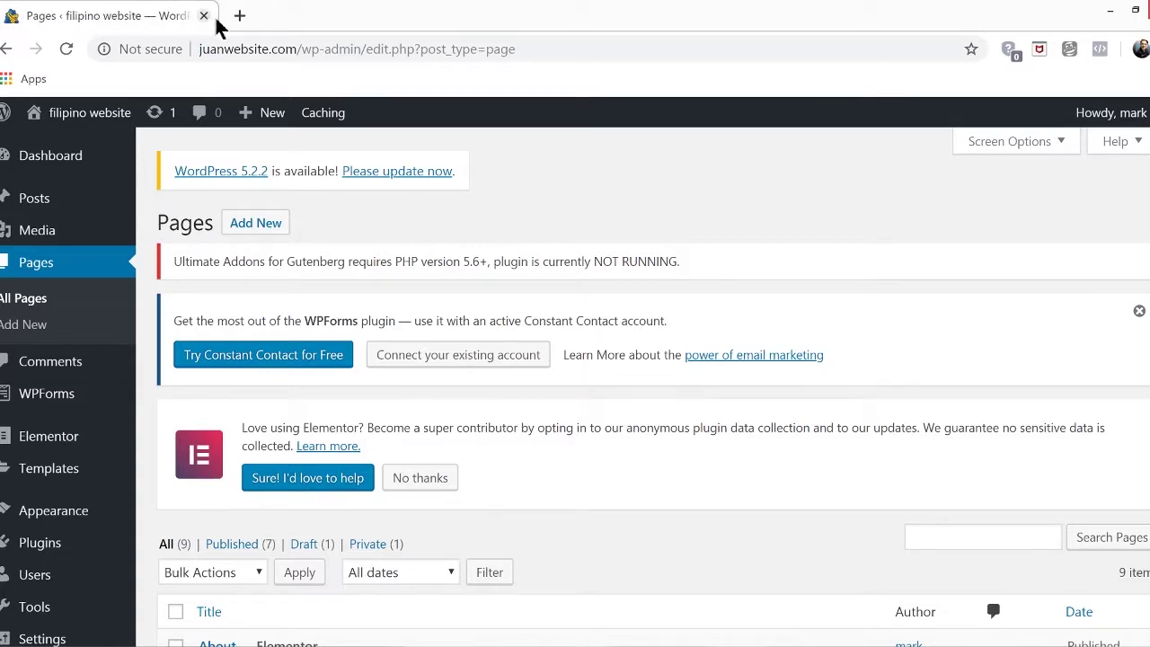
pyautogui.scroll(-2, 716, 454)
pyautogui.scroll(2, 717, 454)
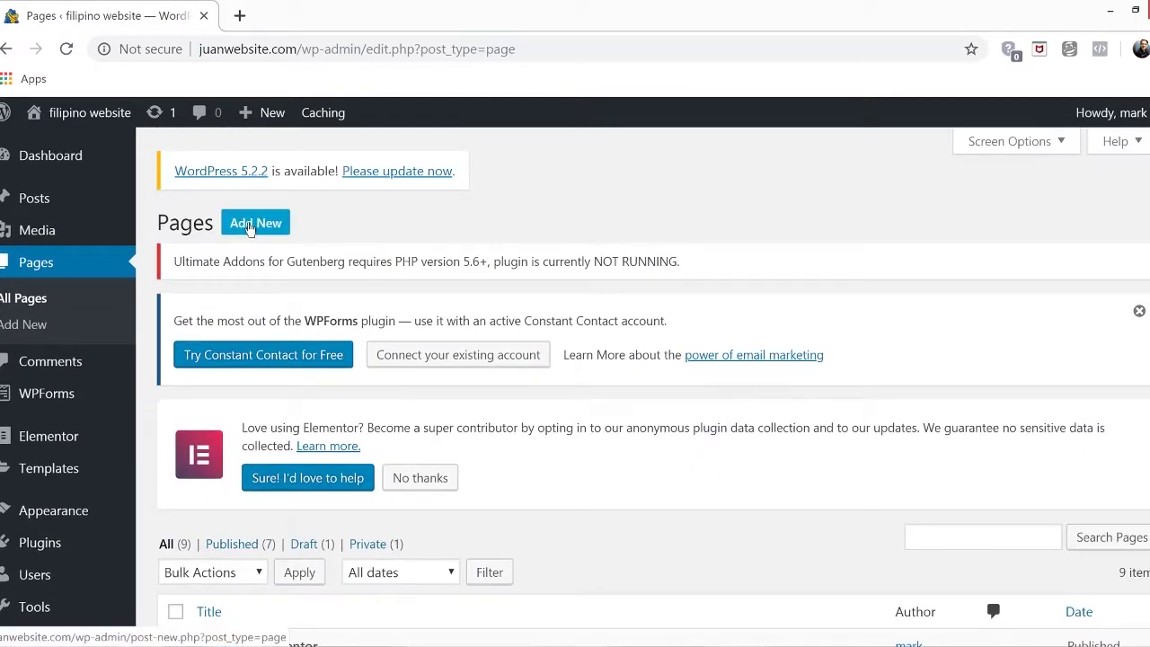
# Create a new page titled 'Products', dismissing the welcome tip, and publish it
pyautogui.click(250, 225)
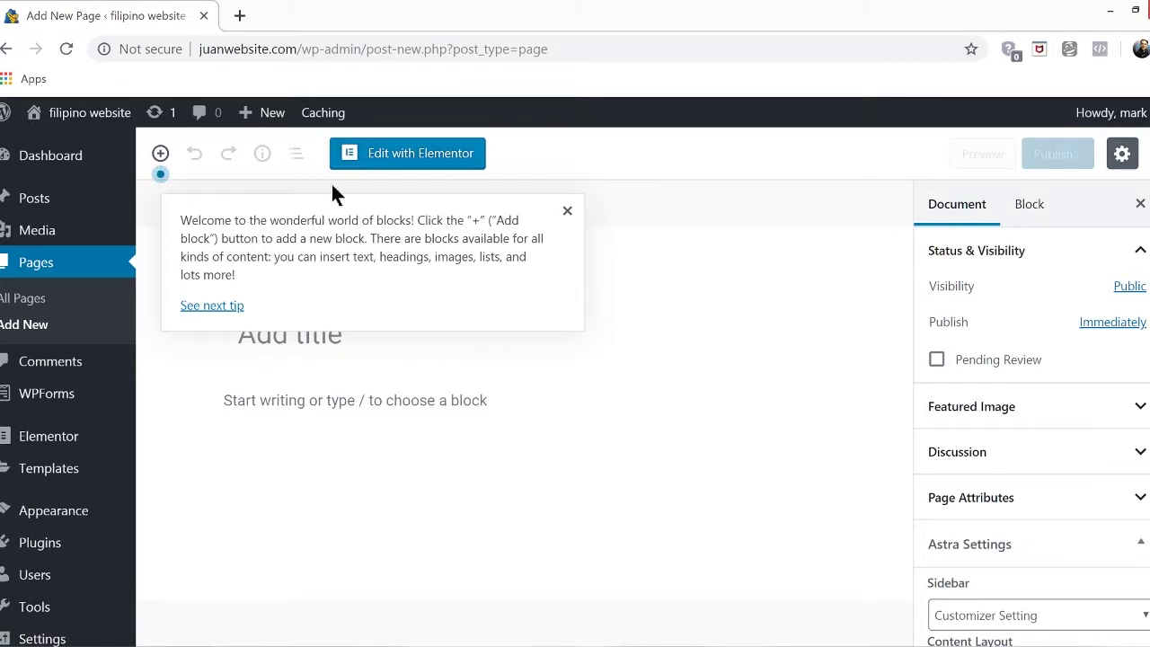
pyautogui.click(566, 210)
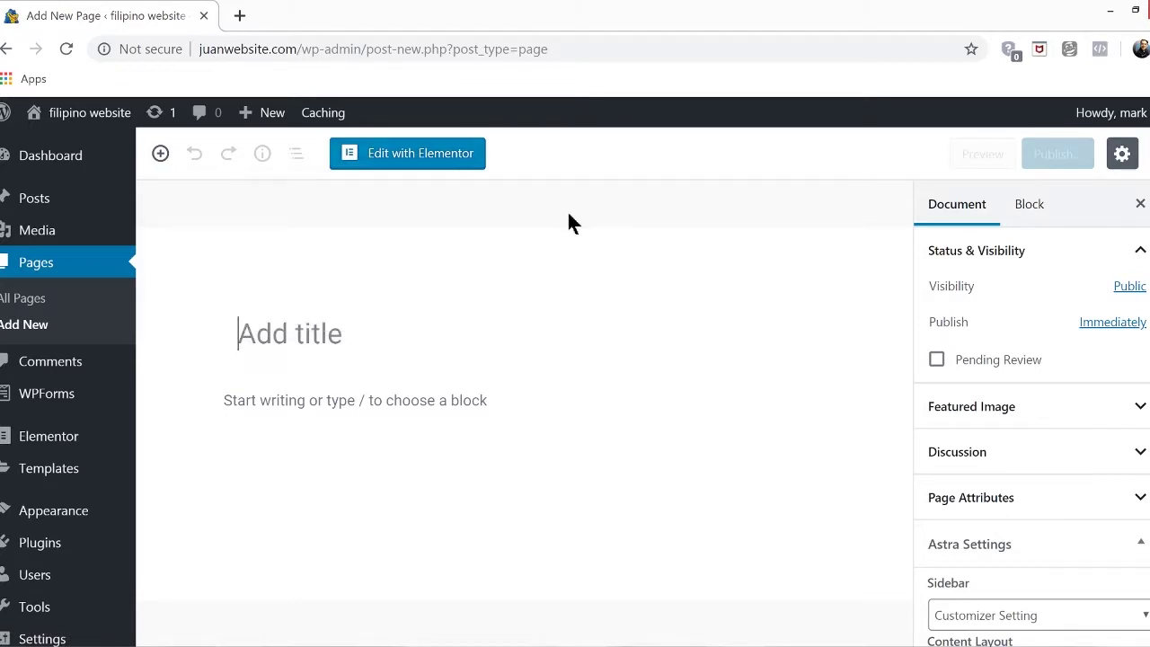
pyautogui.click(357, 334)
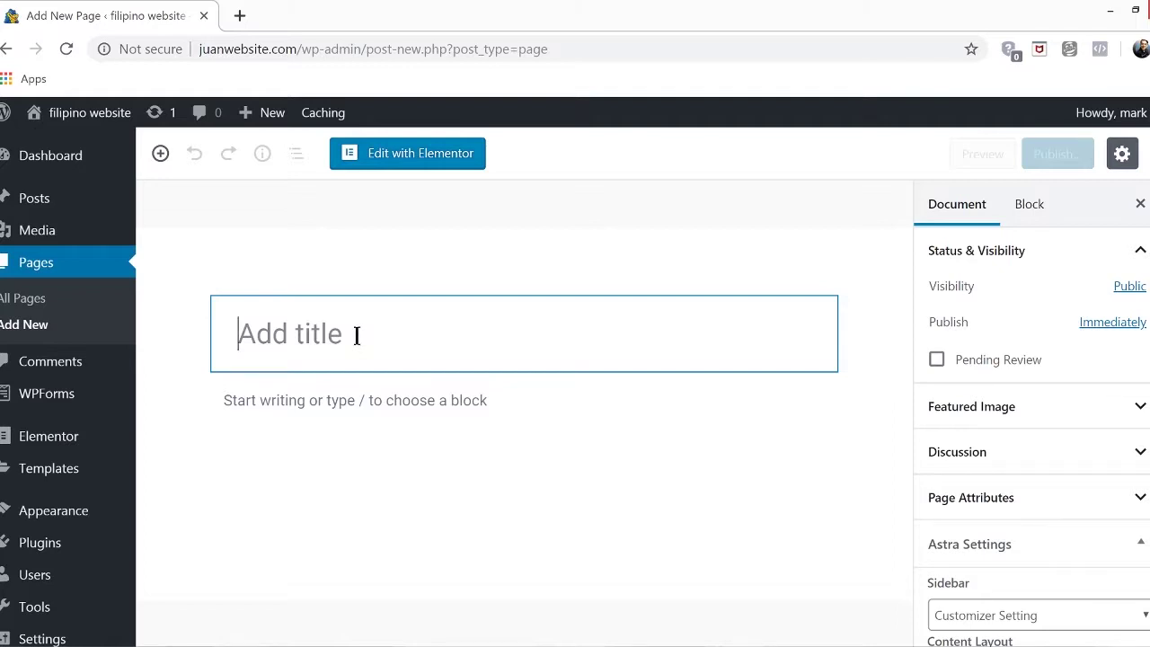
pyautogui.write('Product')
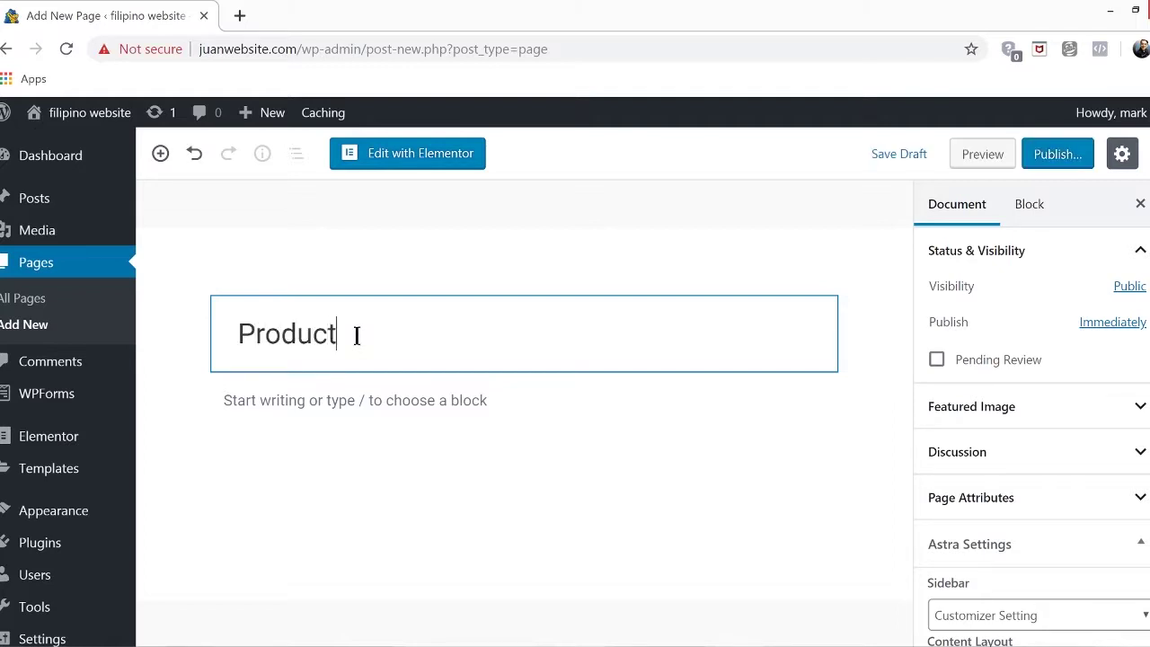
pyautogui.write('s')
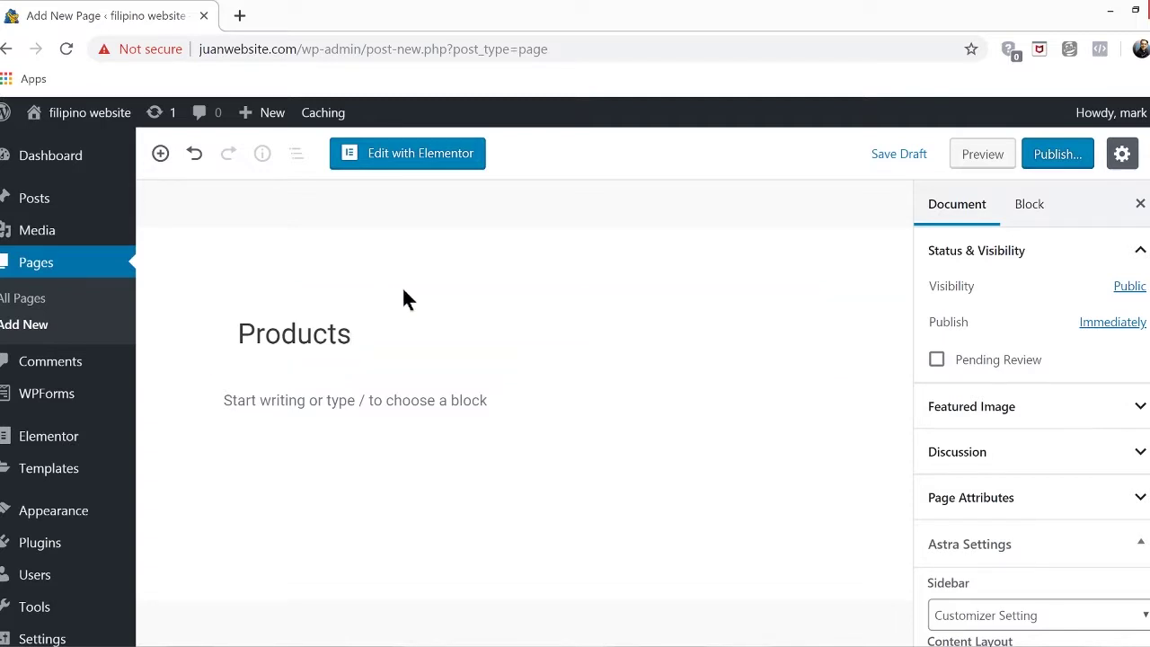
pyautogui.click(1052, 157)
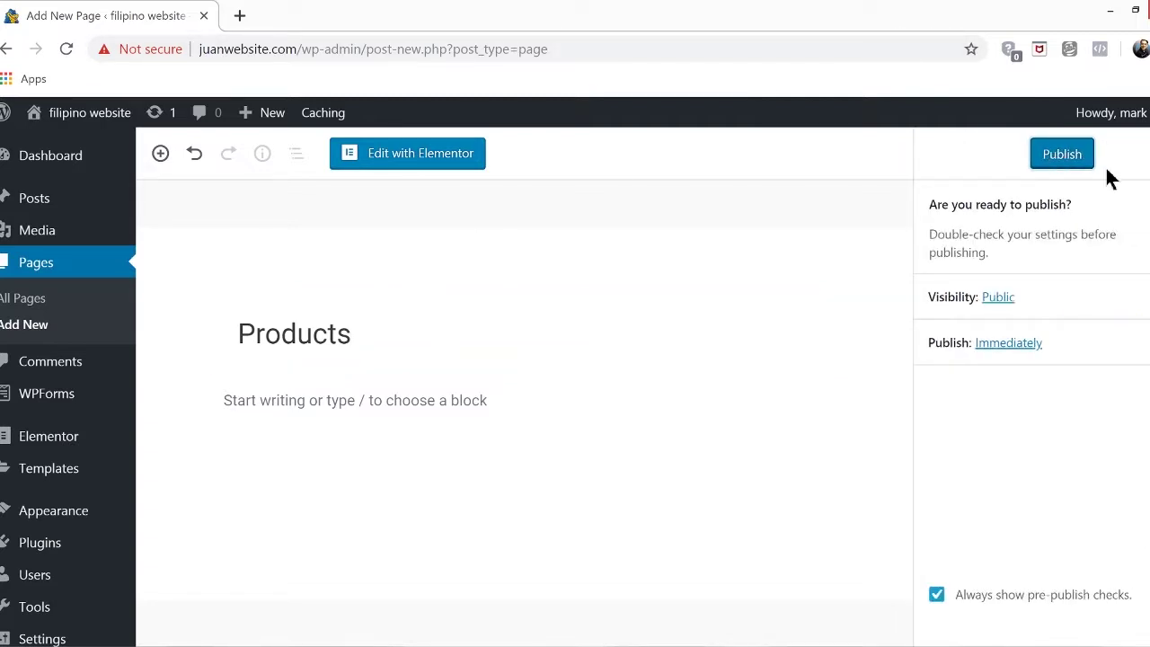
pyautogui.click(1078, 154)
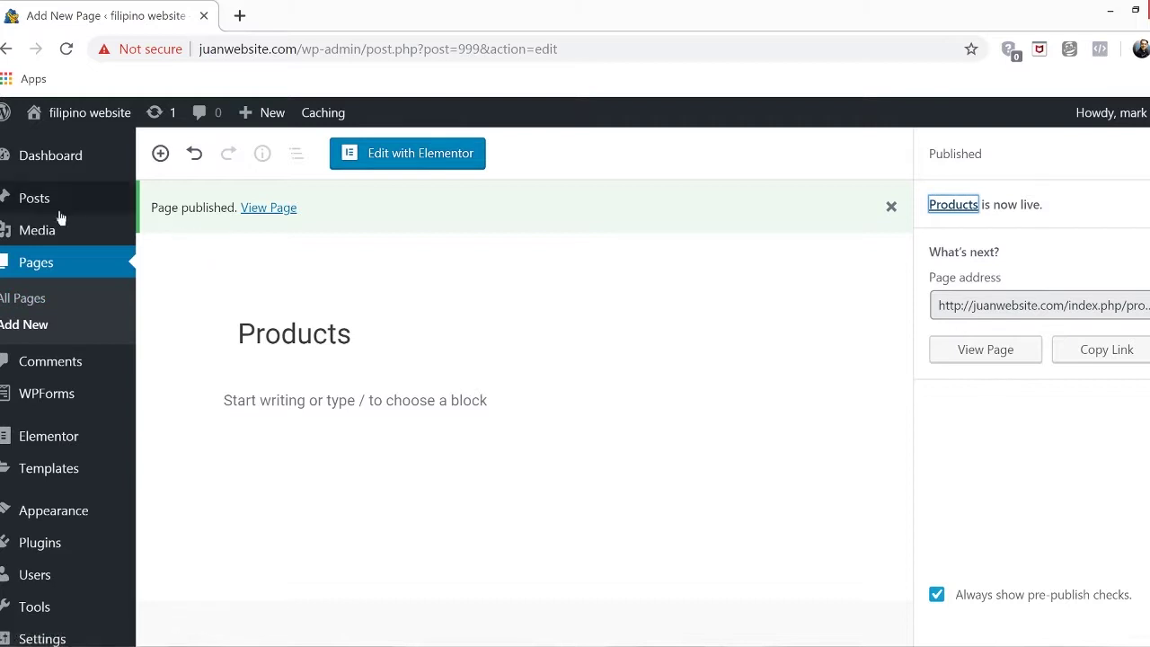
# From All Pages, add a page titled 'Gallery', fixing the title typo, and publish it
pyautogui.click(39, 308)
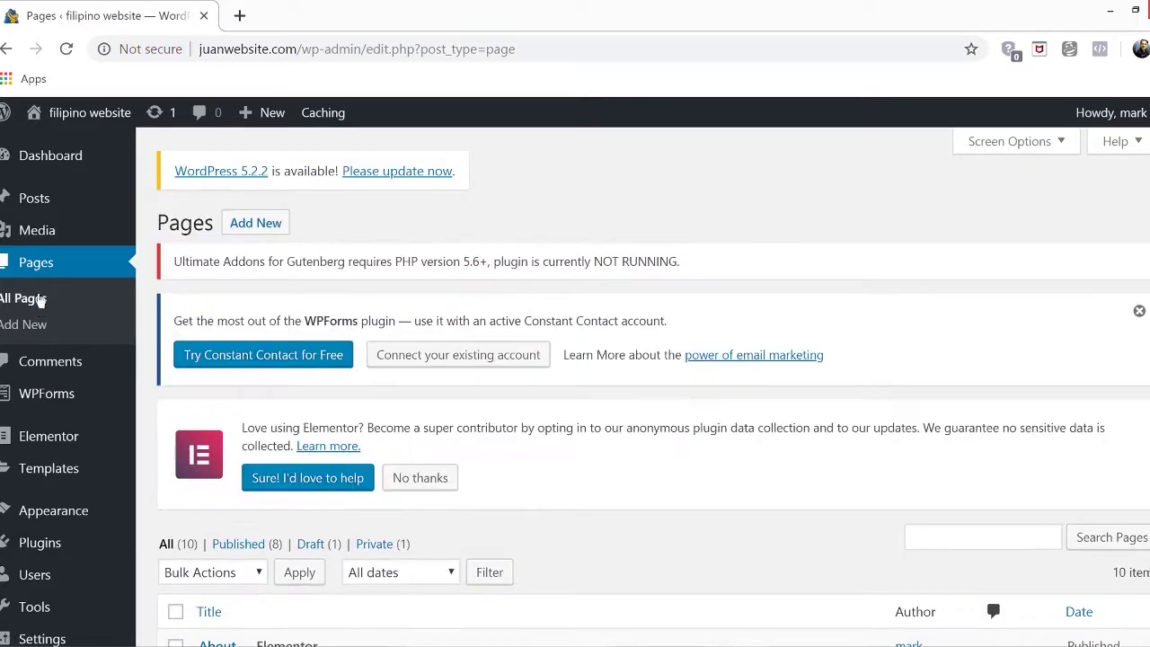
pyautogui.click(258, 235)
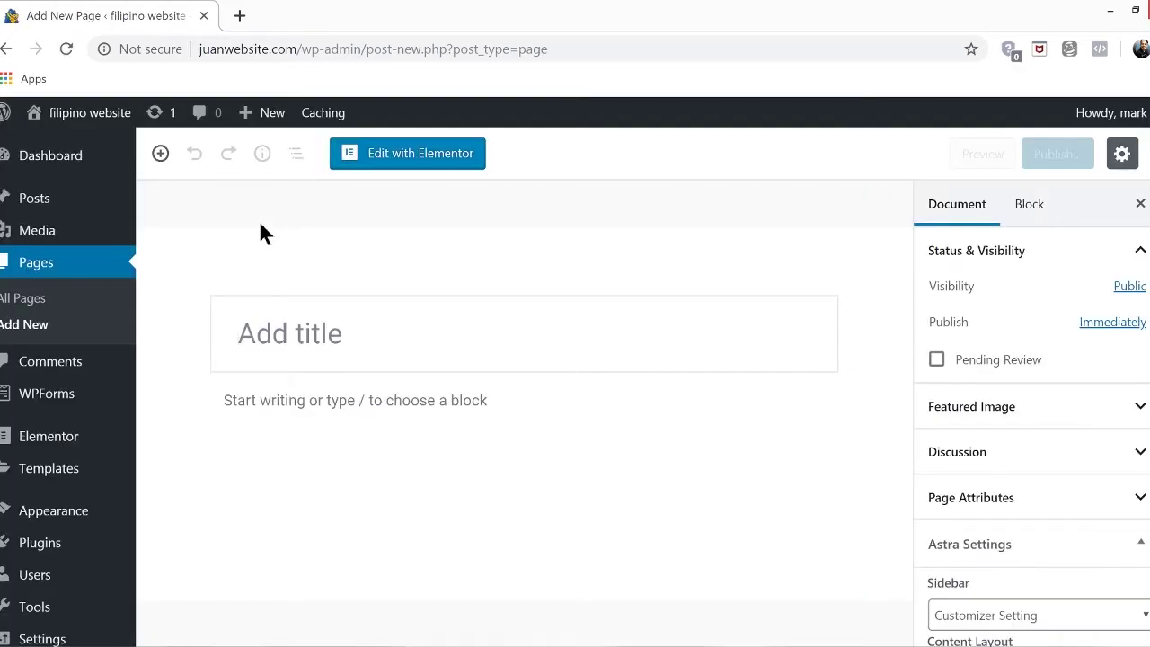
pyautogui.click(306, 334)
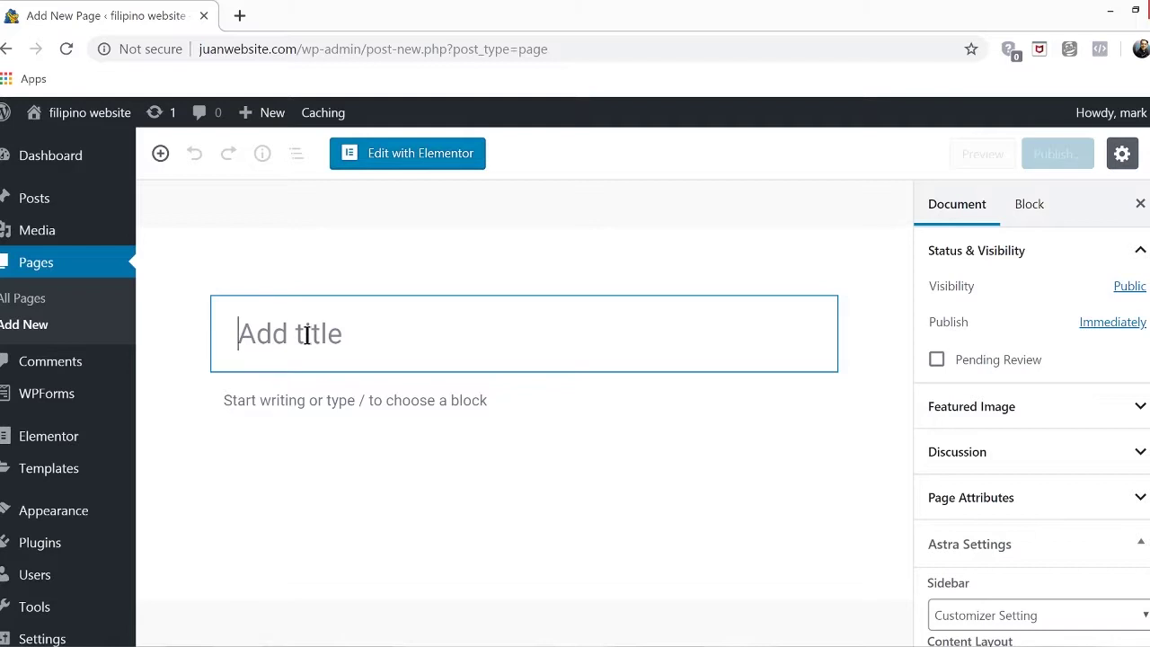
pyautogui.write('Galer')
pyautogui.press('BackSpace')
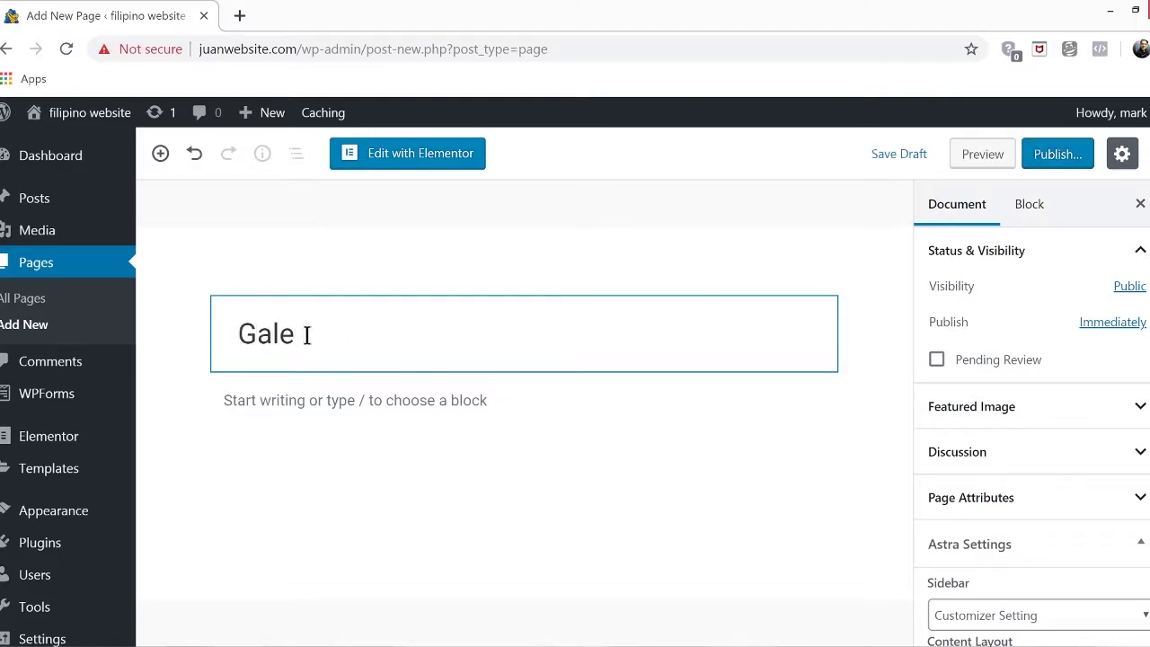
pyautogui.press('BackSpace')
pyautogui.write('lery')
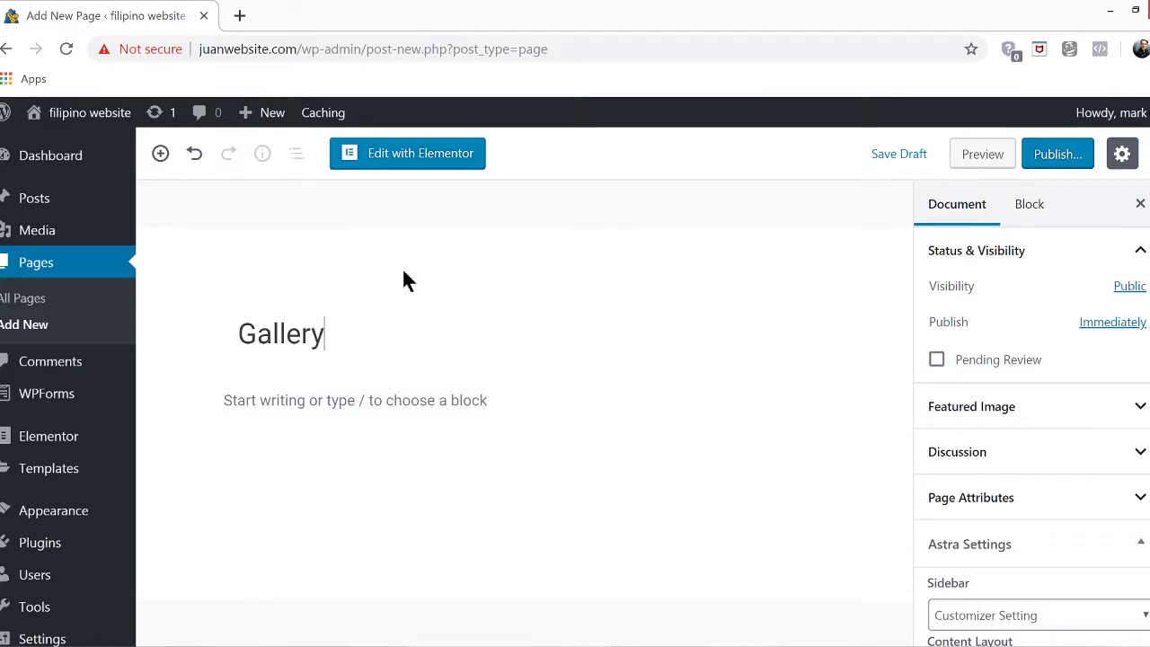
pyautogui.click(1059, 167)
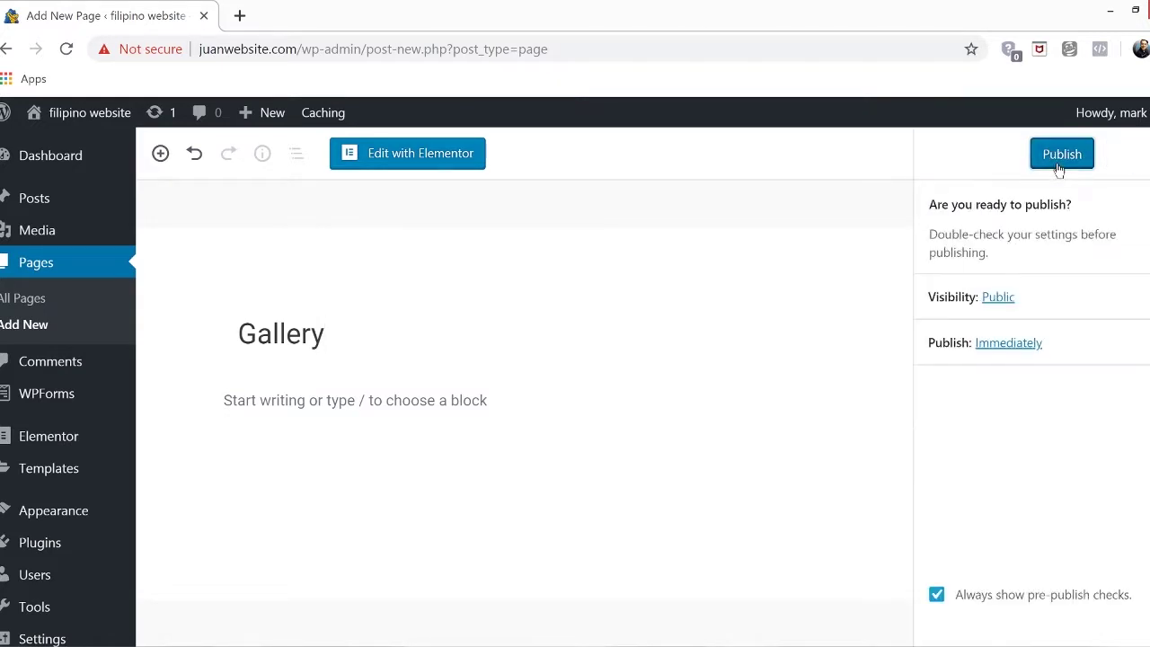
pyautogui.click(1059, 168)
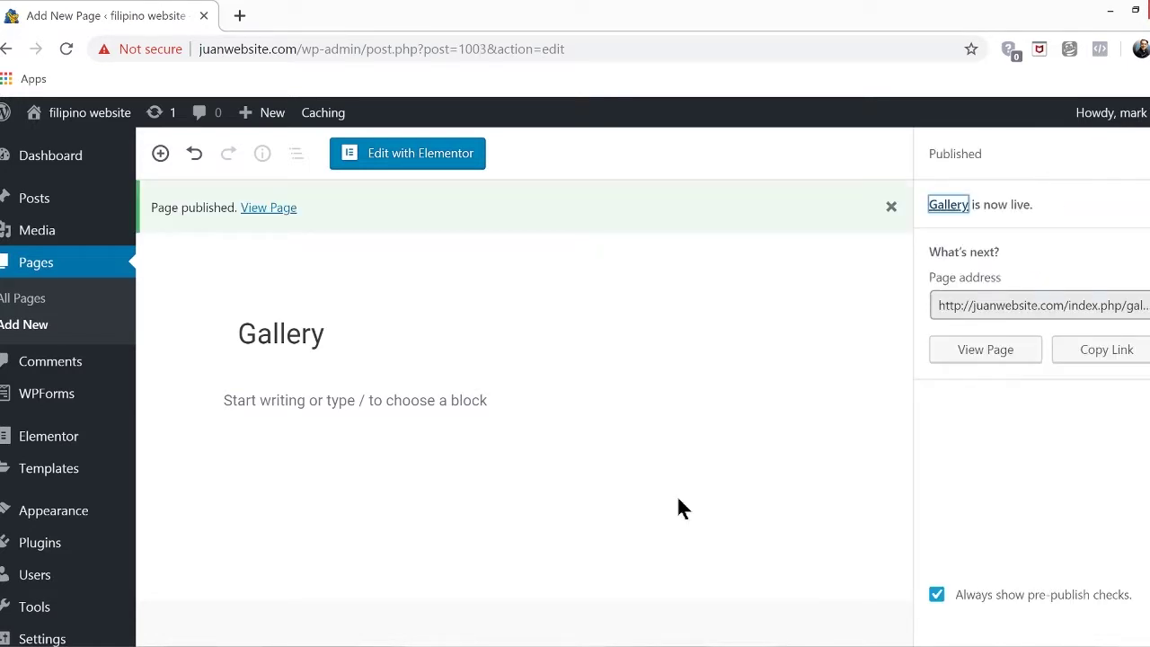
pyautogui.moveTo(84, 113)
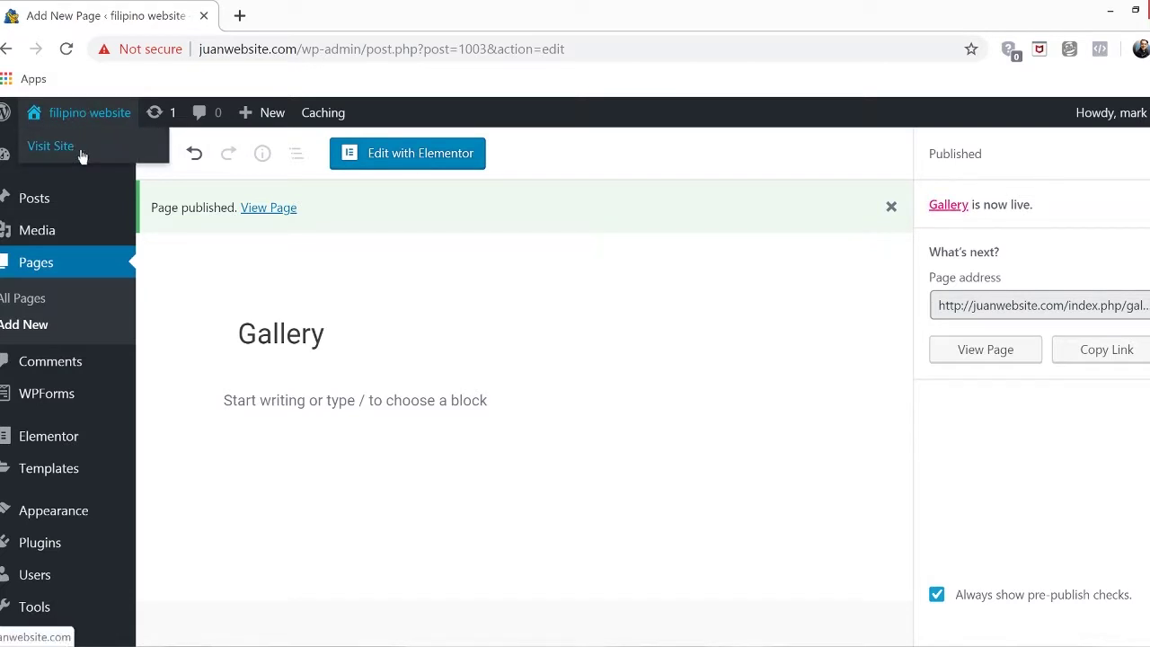
# From the live site, open the Customizer's Menus panel on the Primary menu
pyautogui.click(82, 153)
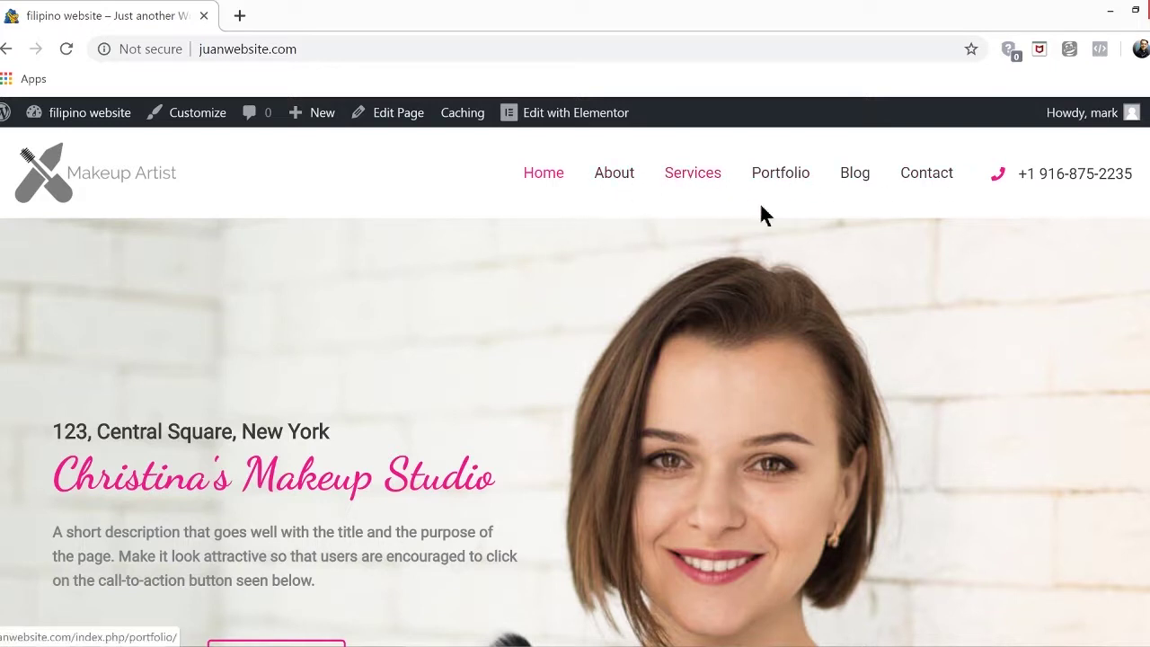
pyautogui.click(192, 120)
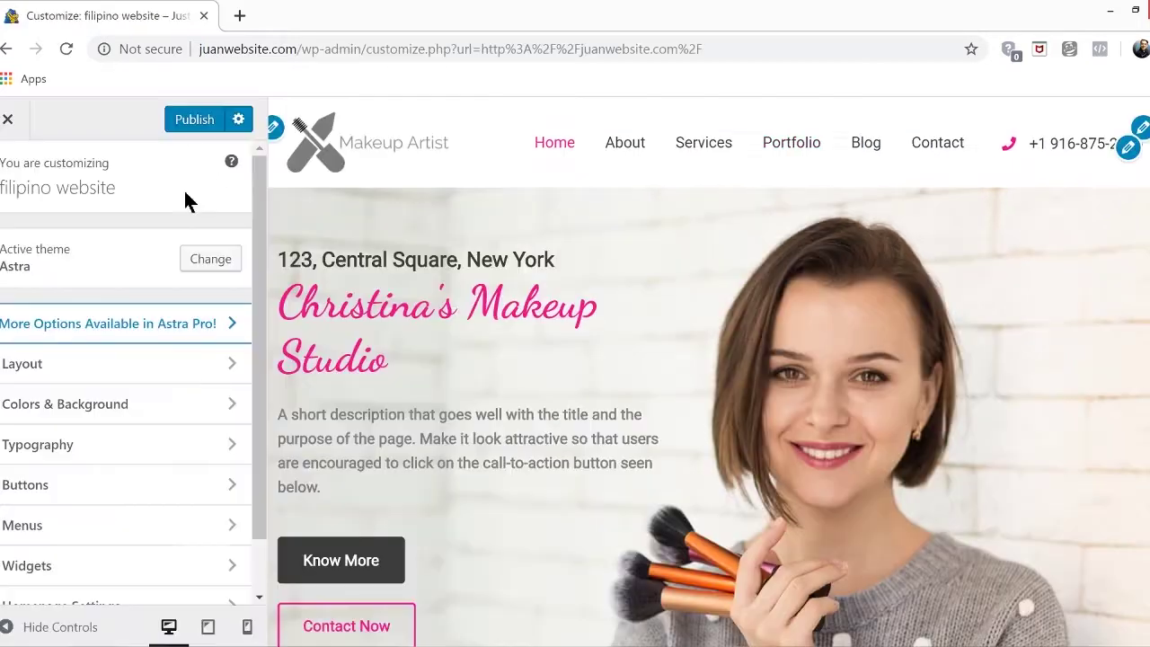
pyautogui.click(102, 539)
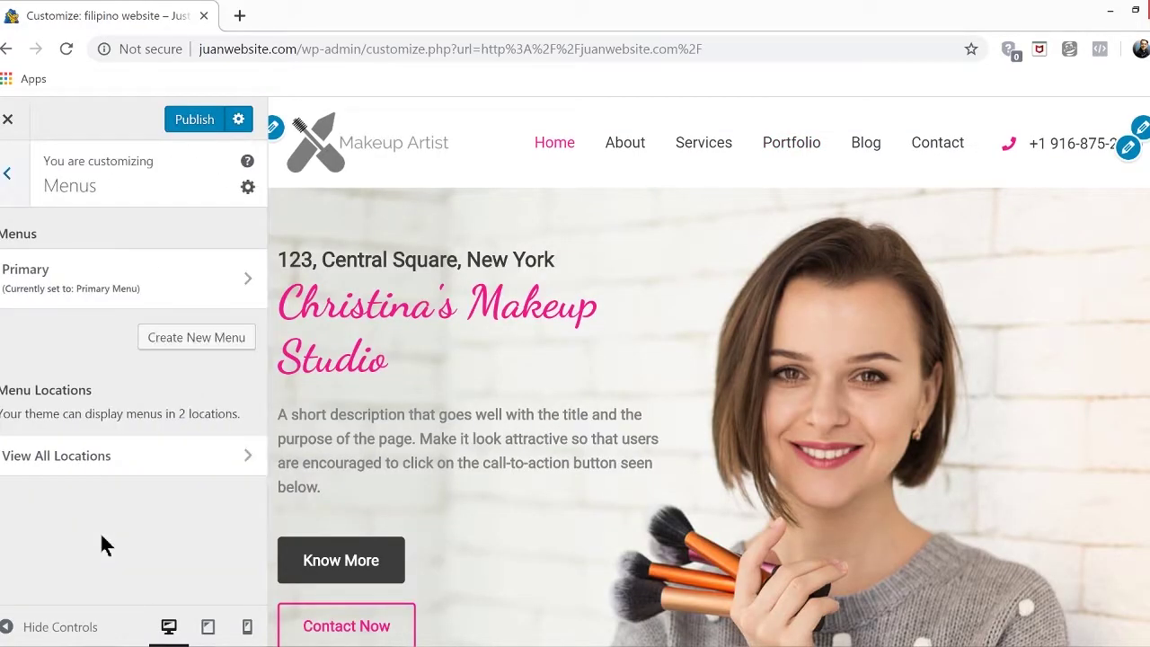
pyautogui.click(131, 282)
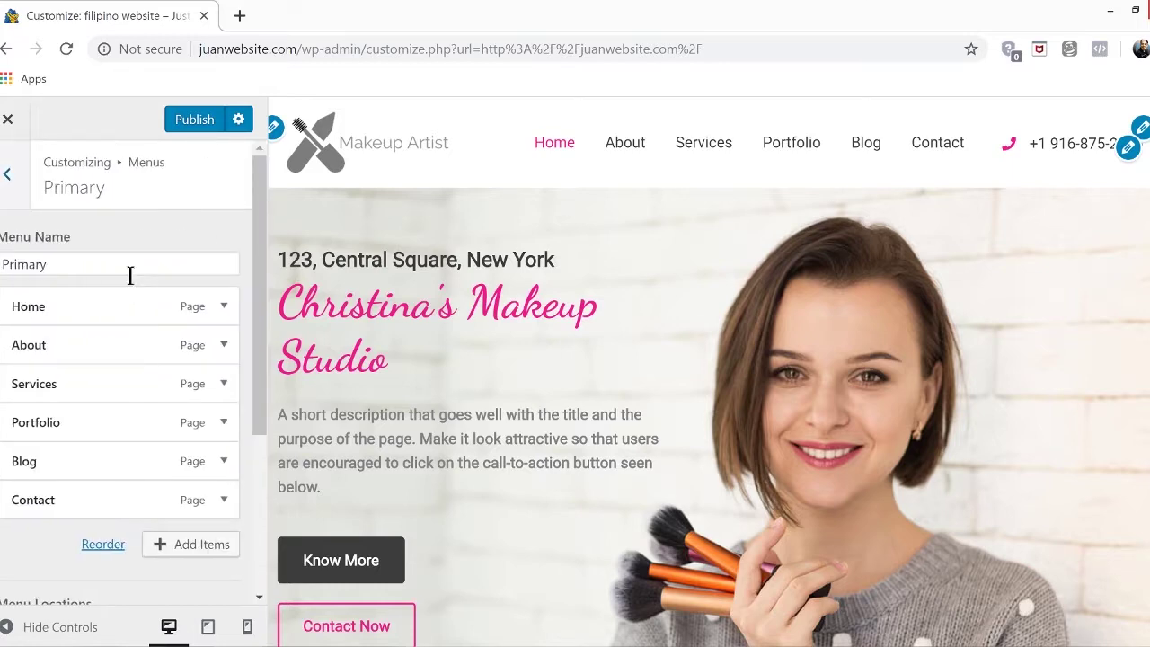
# Add the Products and Gallery pages to the Primary menu and remove Blog and Portfolio
pyautogui.click(196, 550)
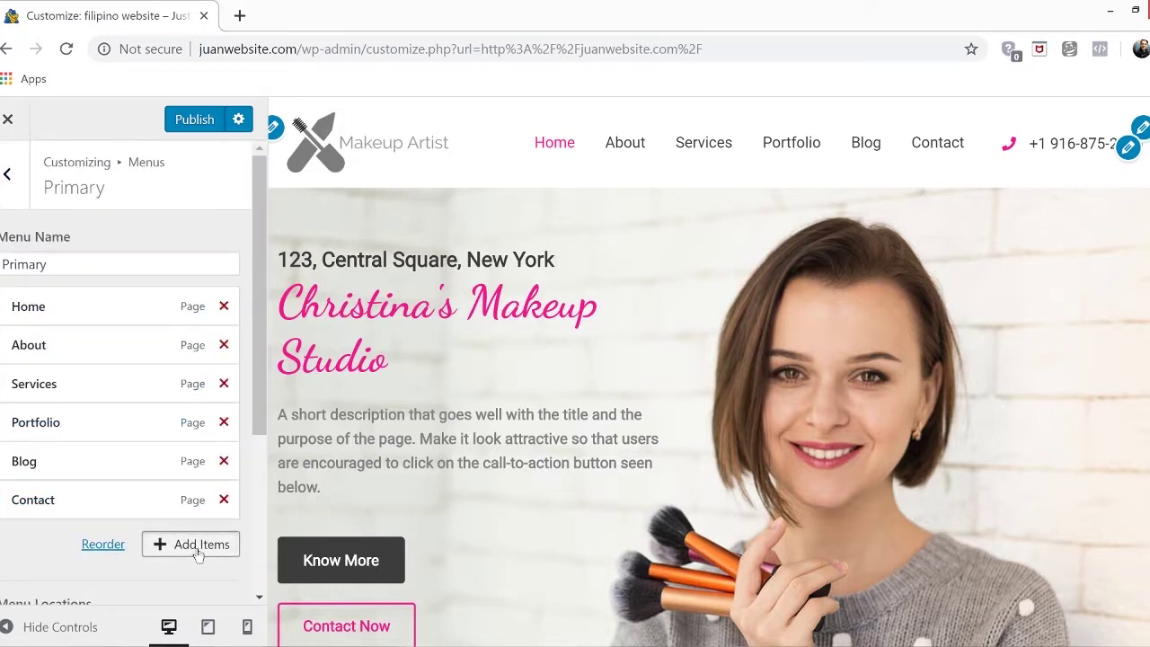
pyautogui.scroll(1, 424, 381)
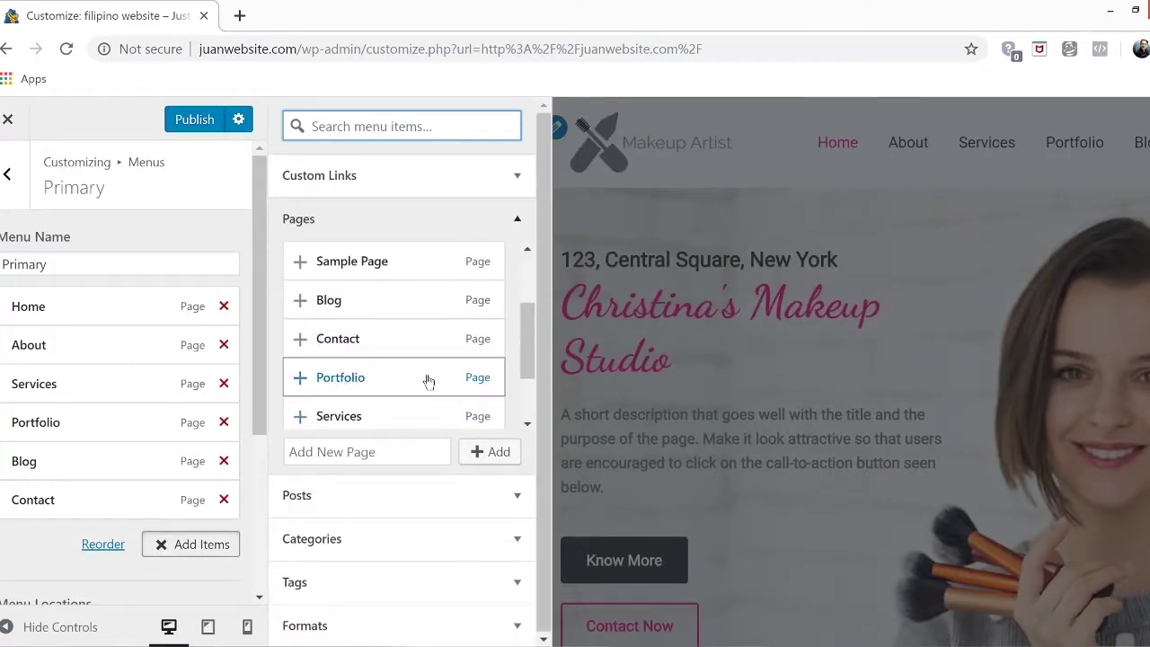
pyautogui.scroll(-1, 425, 386)
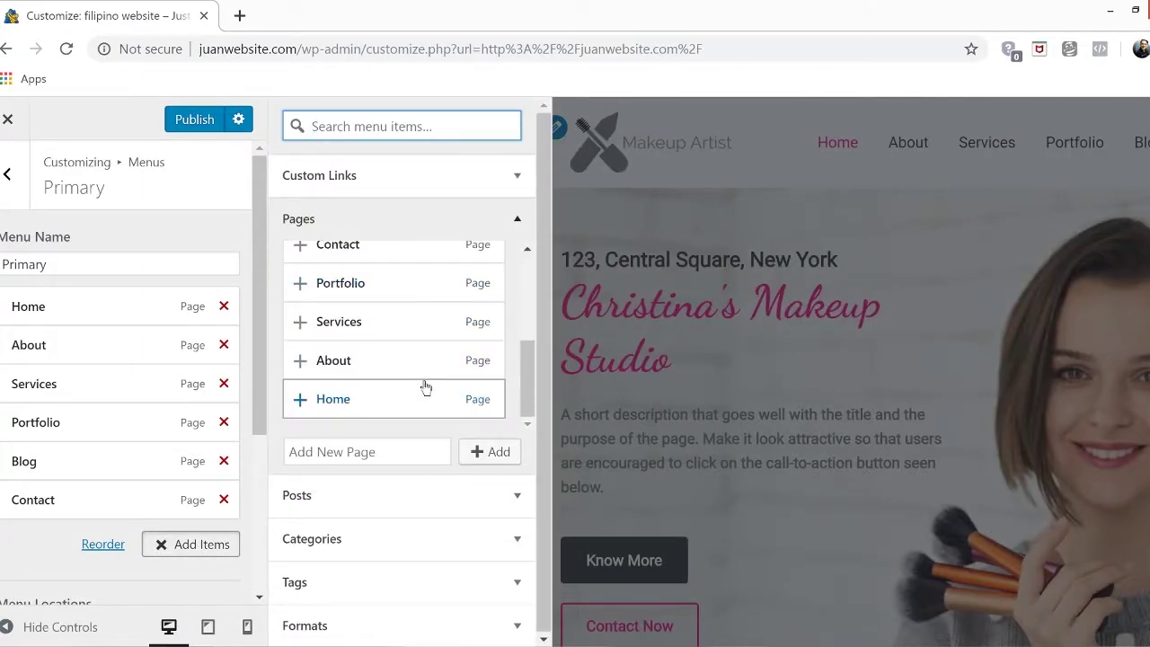
pyautogui.moveTo(528, 369); pyautogui.dragTo(527, 301)
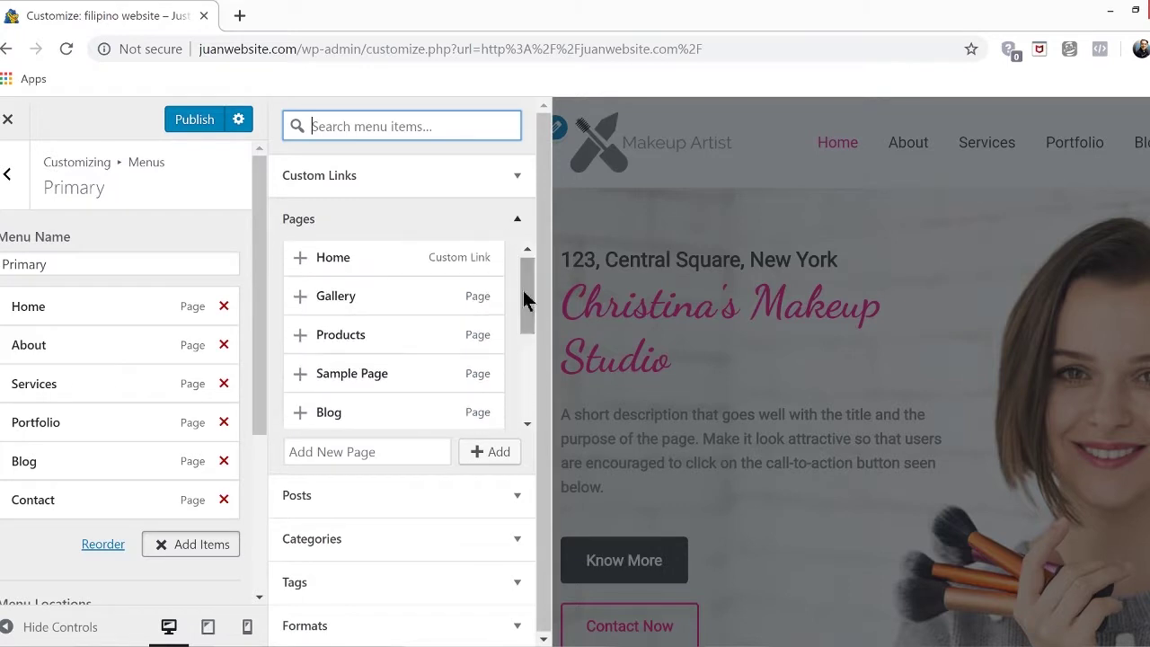
pyautogui.click(301, 336)
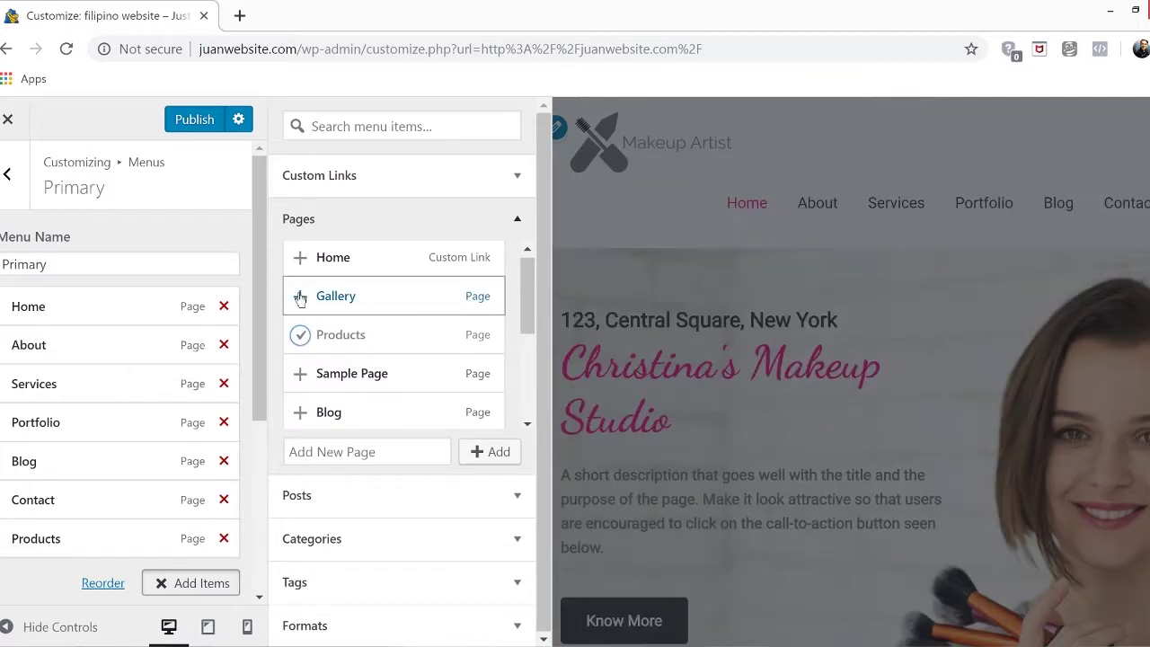
pyautogui.click(300, 298)
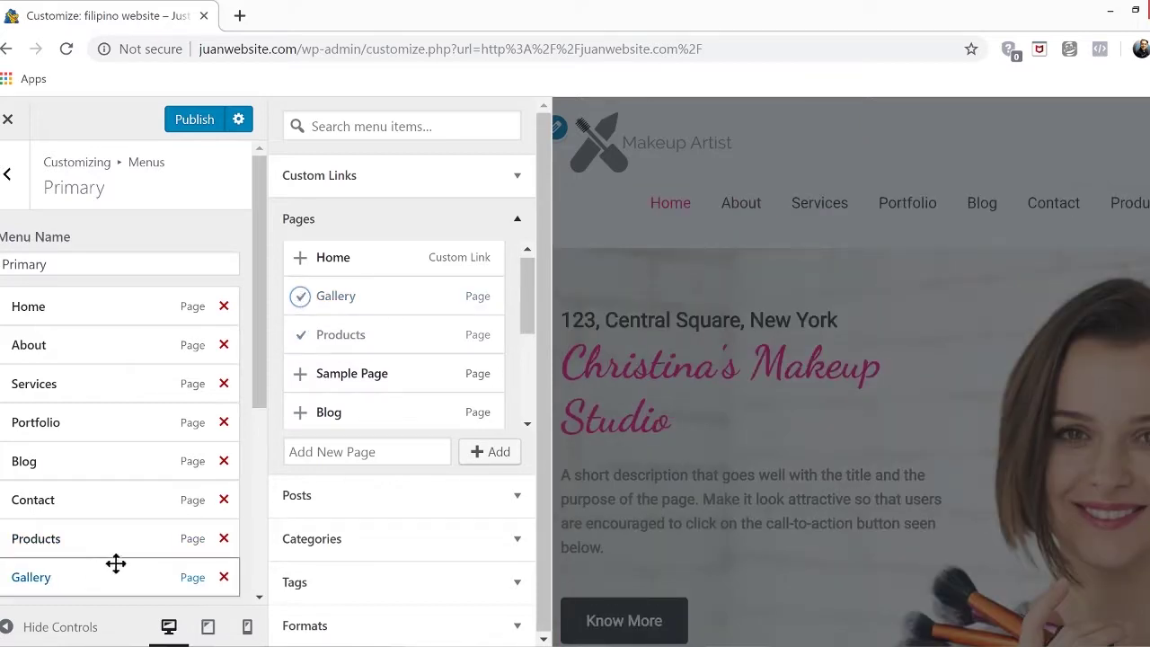
pyautogui.click(223, 460)
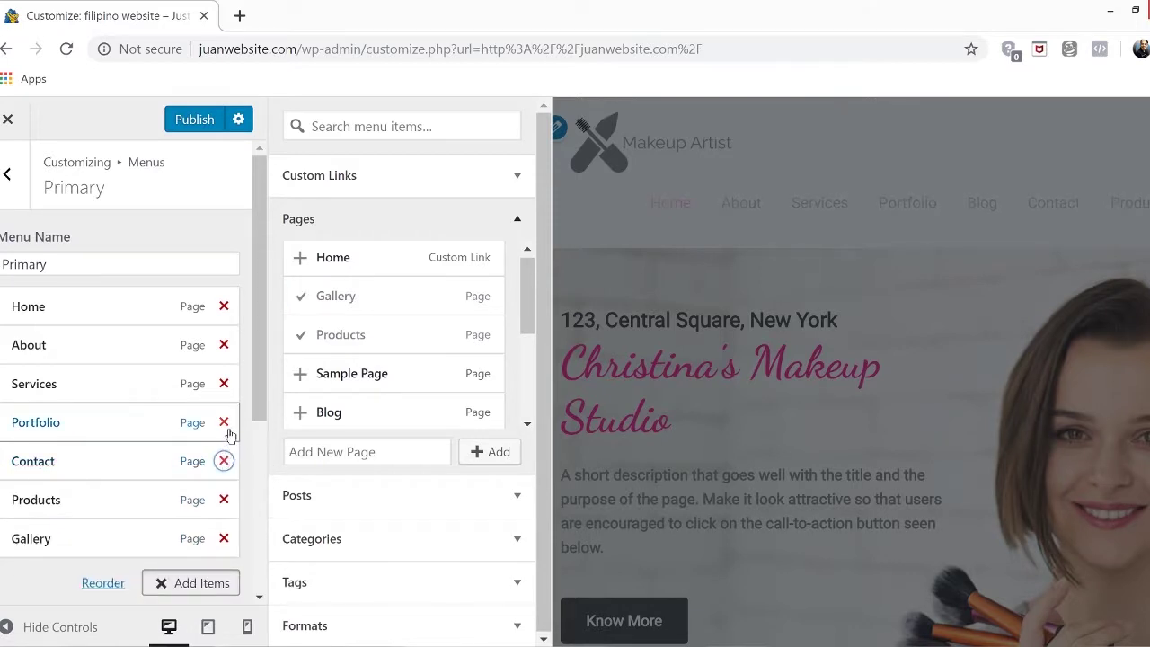
pyautogui.click(224, 422)
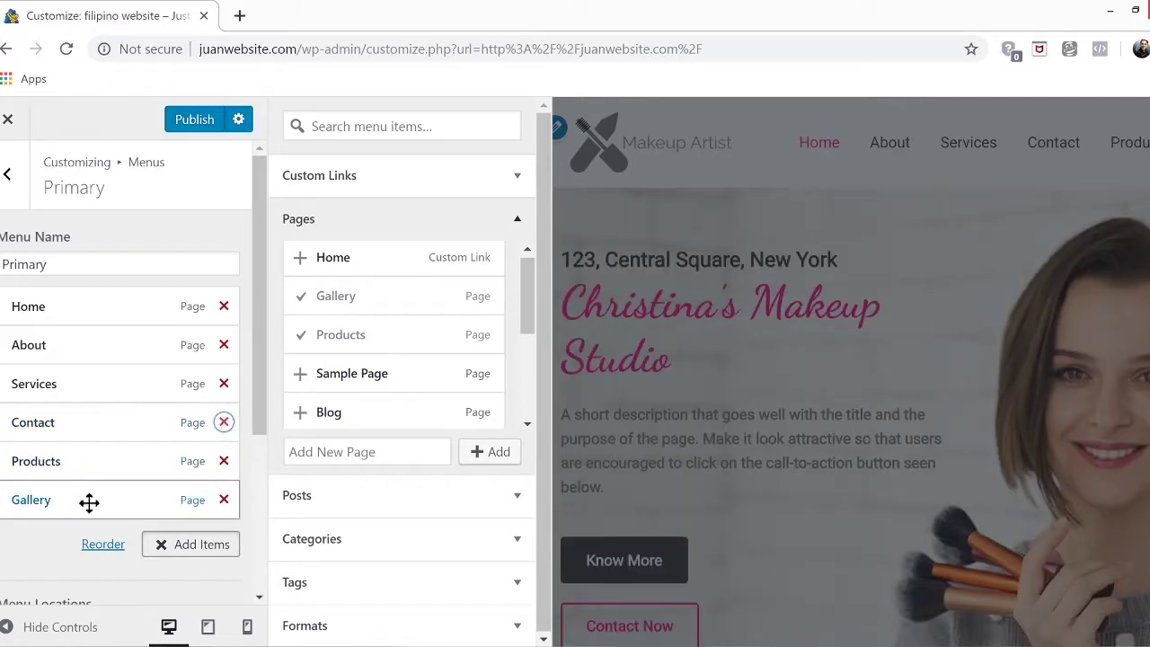
# Reorder the menu so Products sits above Gallery, then publish
pyautogui.moveTo(88, 500); pyautogui.dragTo(86, 435)
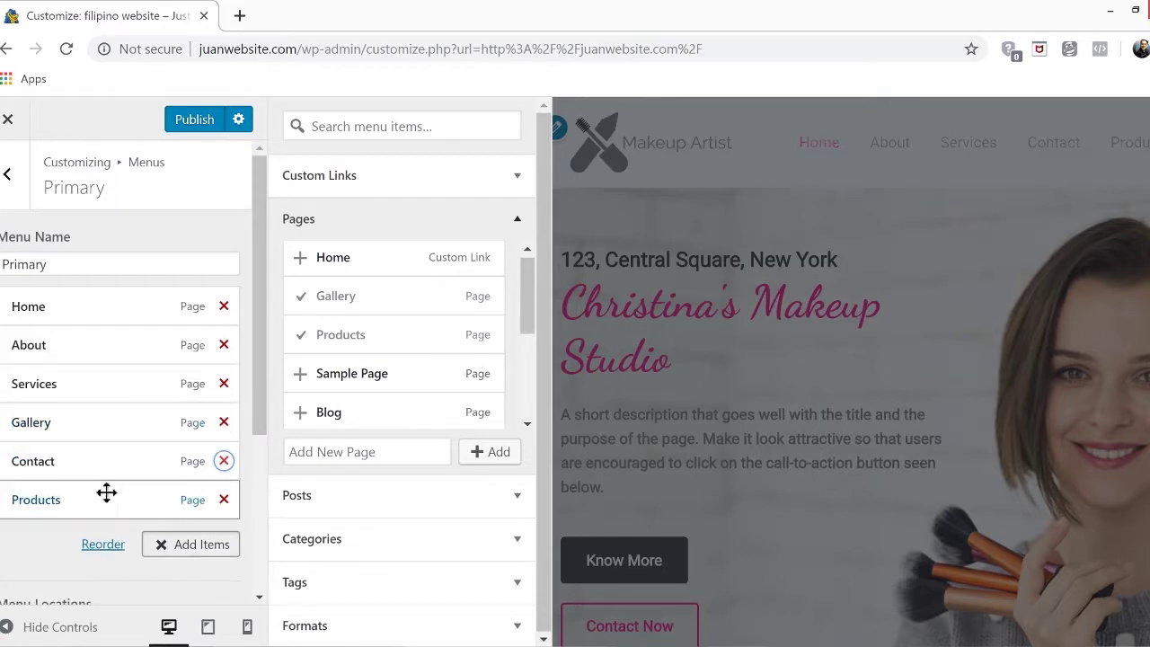
pyautogui.moveTo(100, 495); pyautogui.dragTo(89, 413)
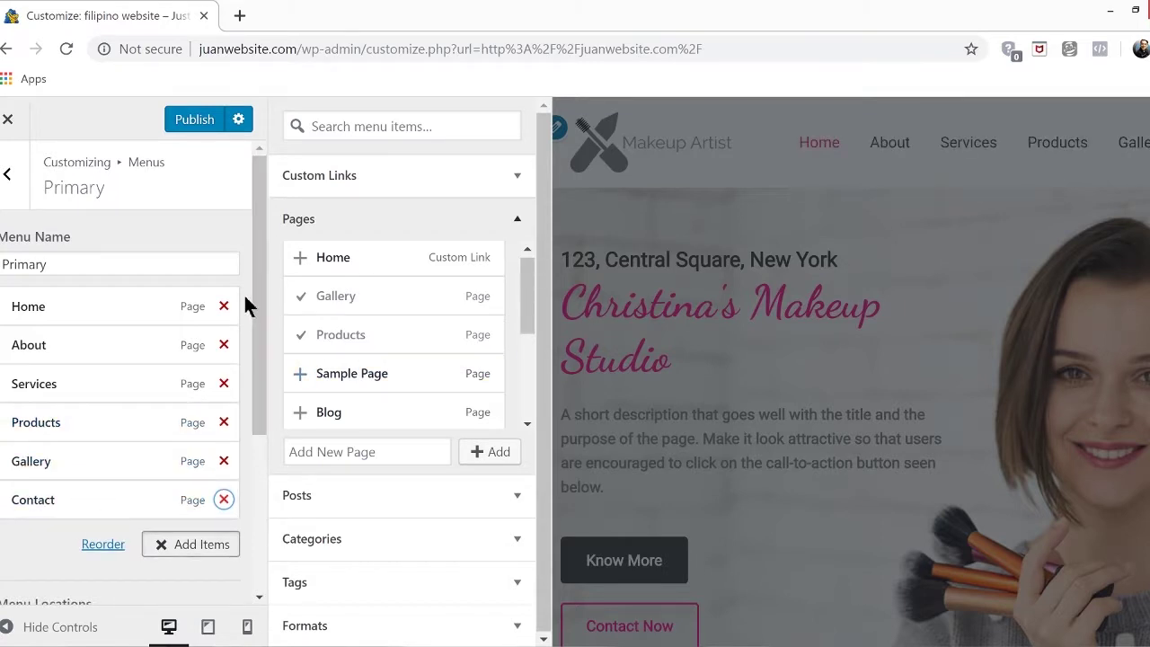
pyautogui.click(197, 119)
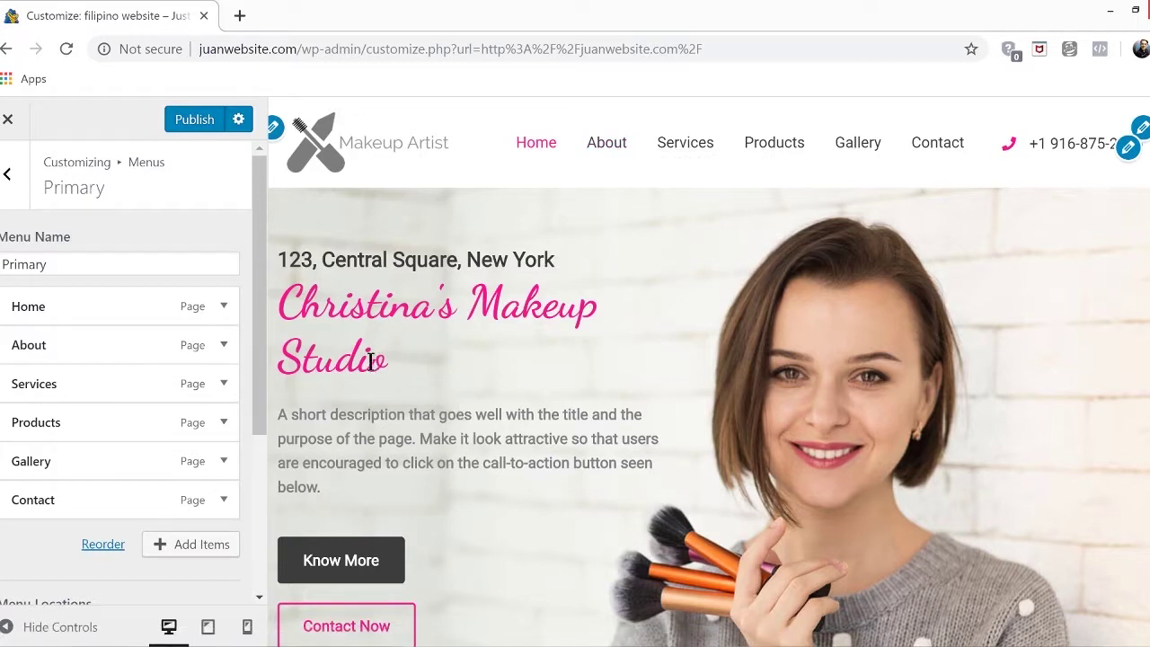
# Indent Services and Products under About in reorder mode, publish, and close the Customizer
pyautogui.click(102, 544)
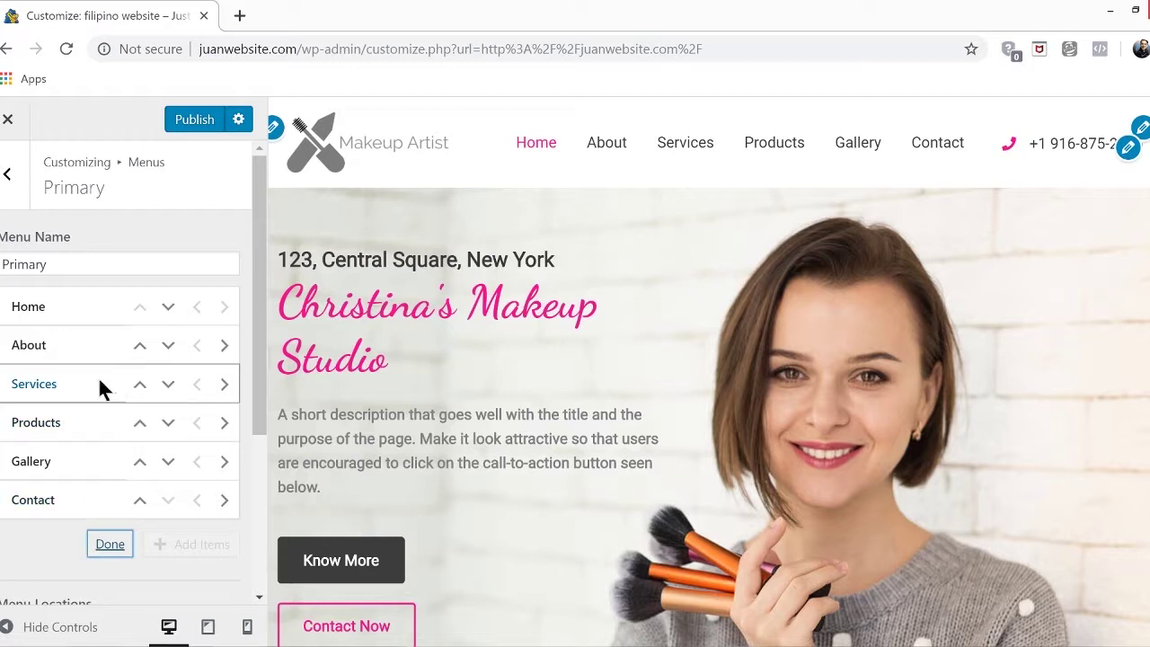
pyautogui.click(224, 385)
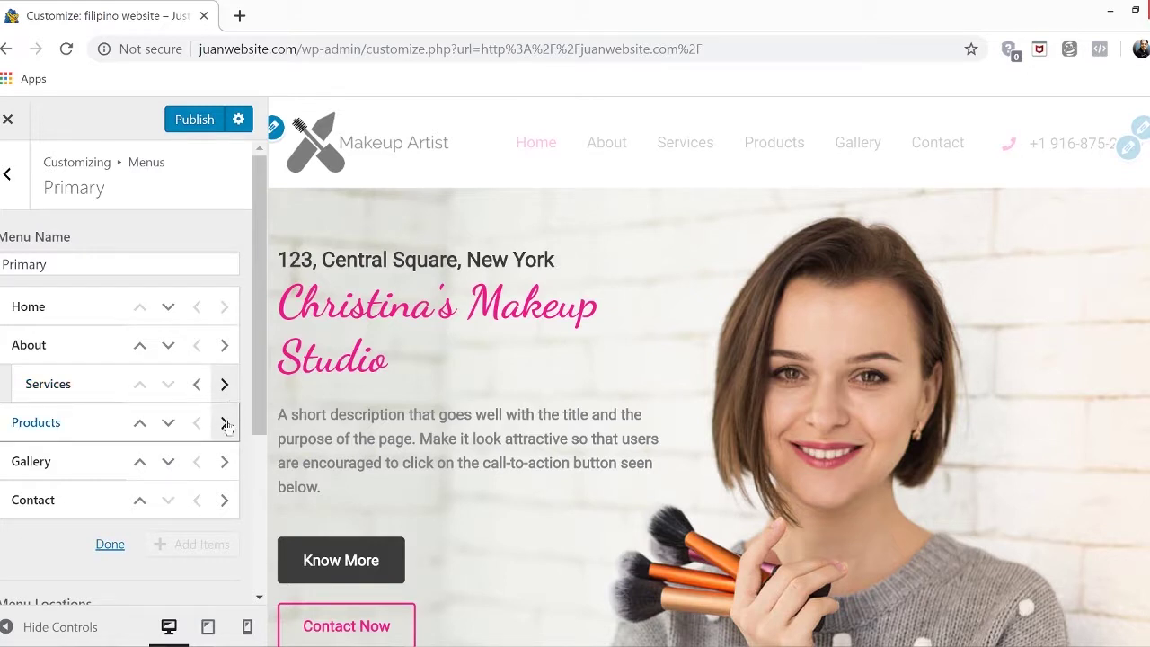
pyautogui.click(224, 422)
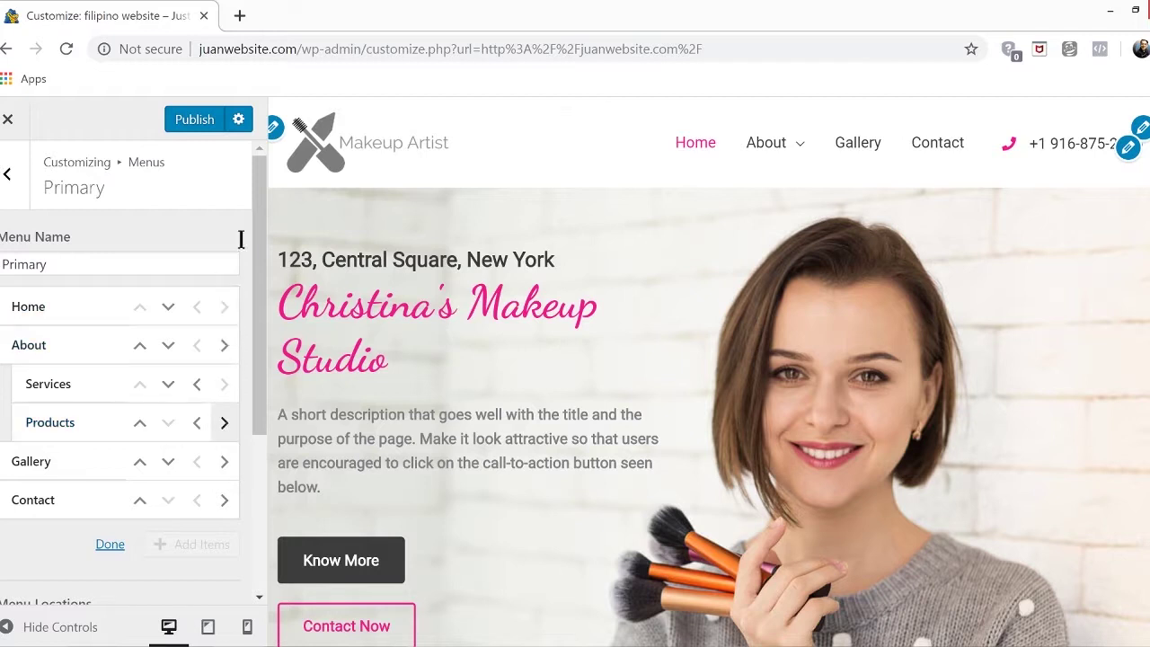
pyautogui.moveTo(776, 131)
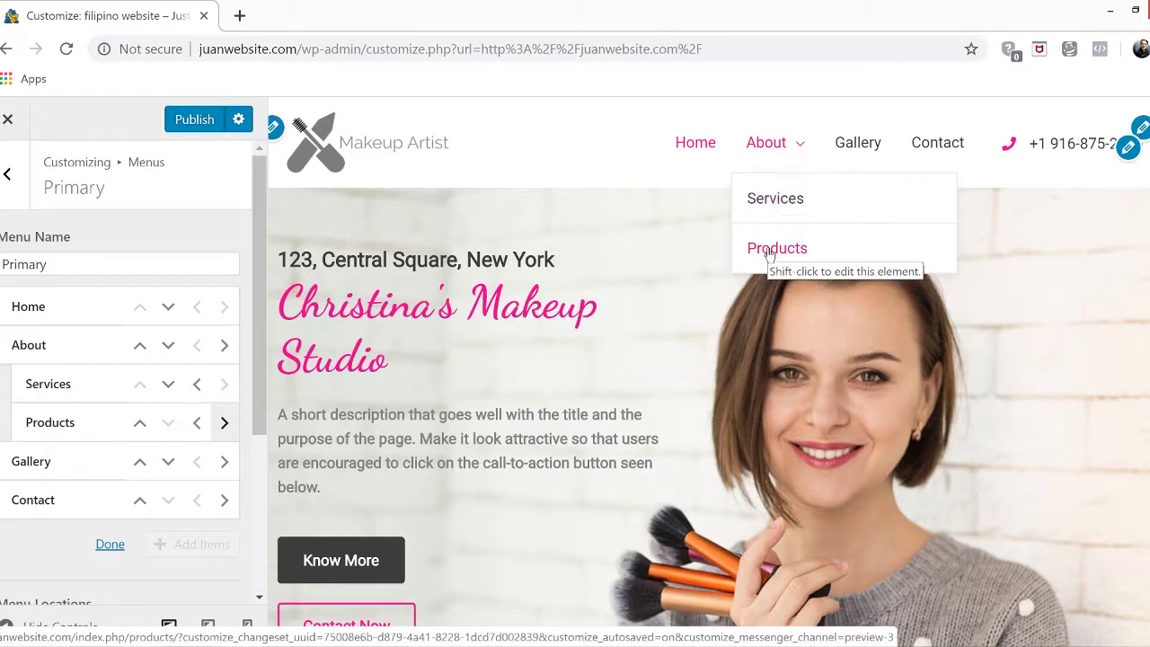
pyautogui.click(196, 121)
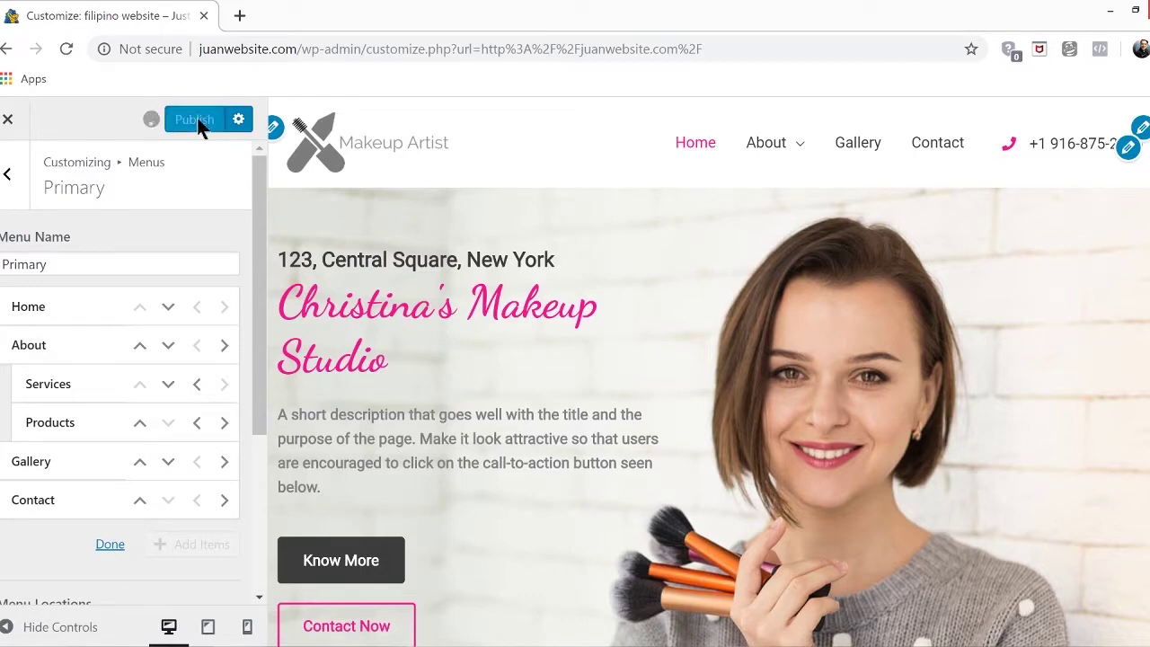
pyautogui.click(7, 119)
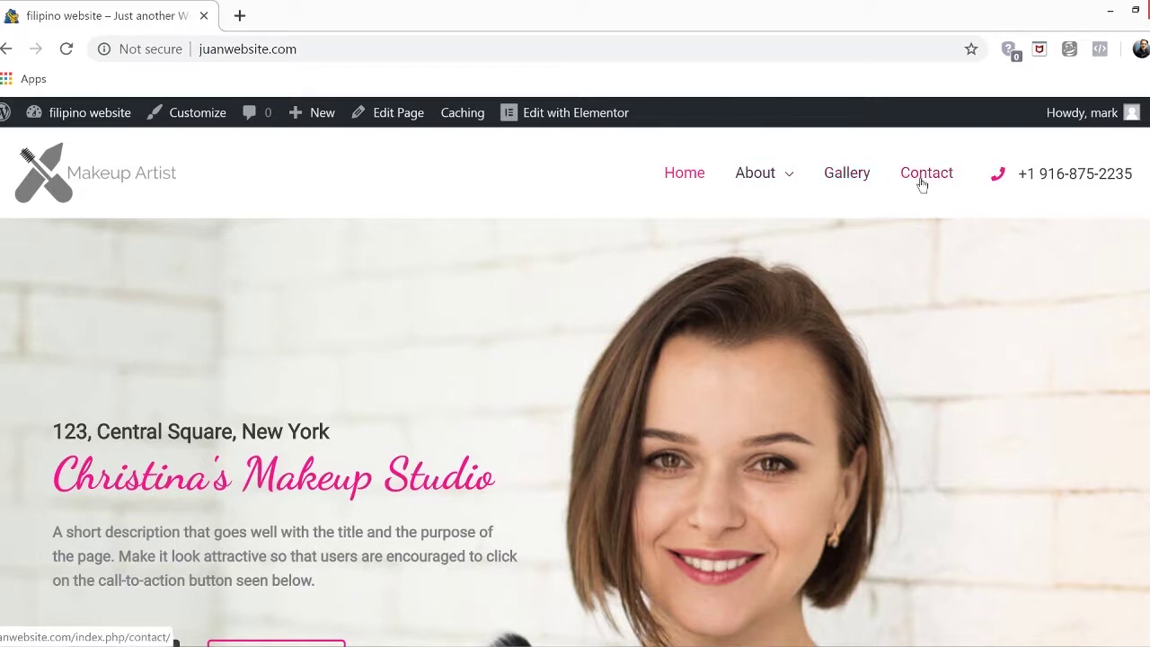
# Open the live Gallery and Contact pages and select '/index.php' in the Contact address
pyautogui.moveTo(759, 165)
pyautogui.click(844, 183)
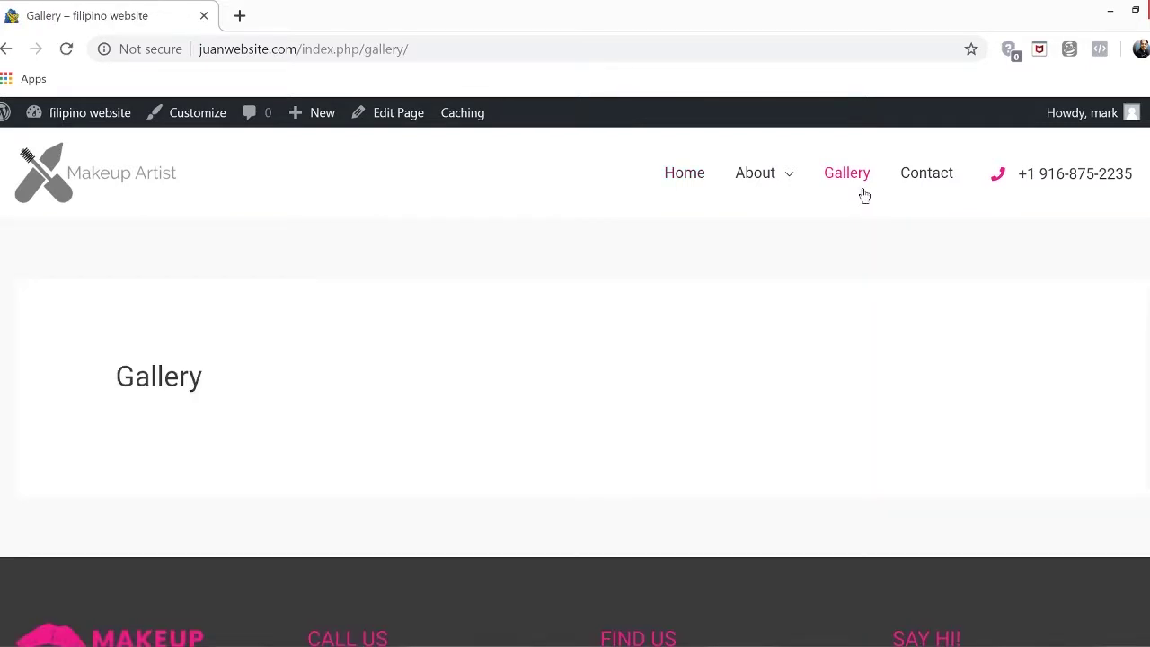
pyautogui.click(938, 180)
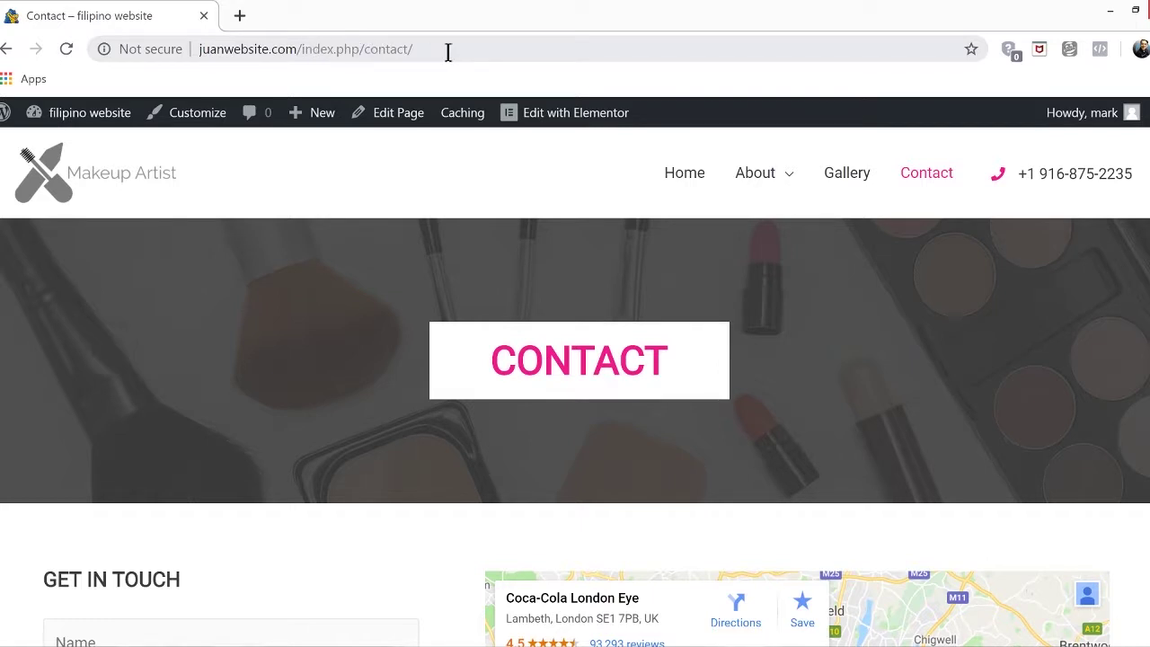
pyautogui.moveTo(361, 48); pyautogui.dragTo(297, 52)
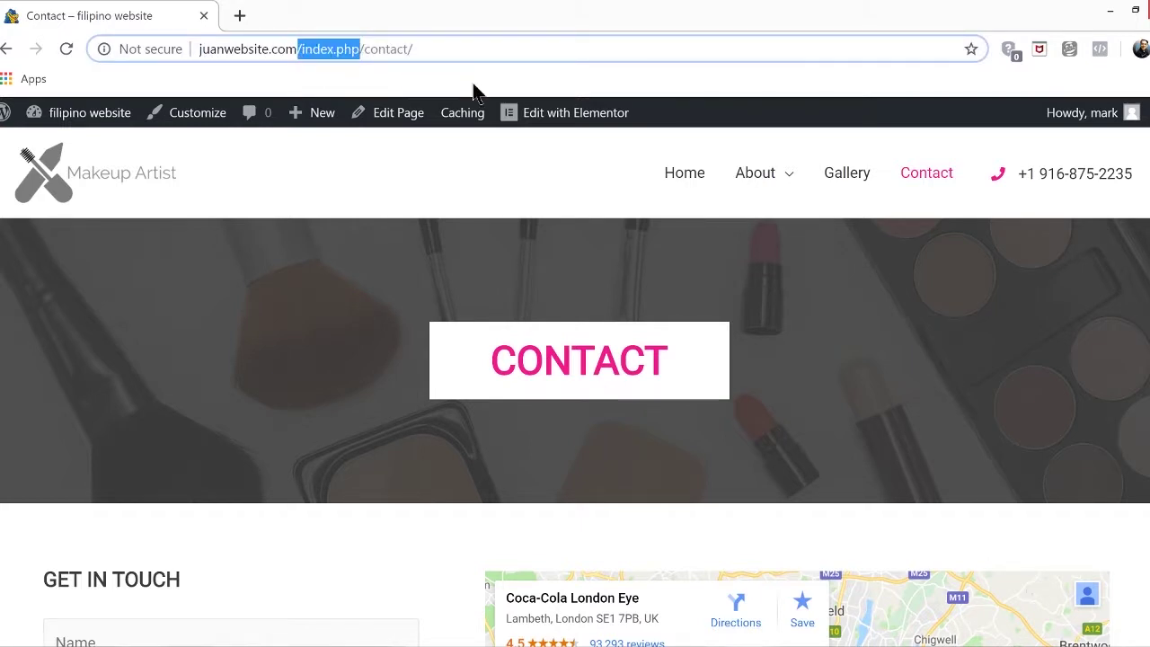
pyautogui.keyDown('shift'); pyautogui.click(291, 52); pyautogui.keyUp('shift')
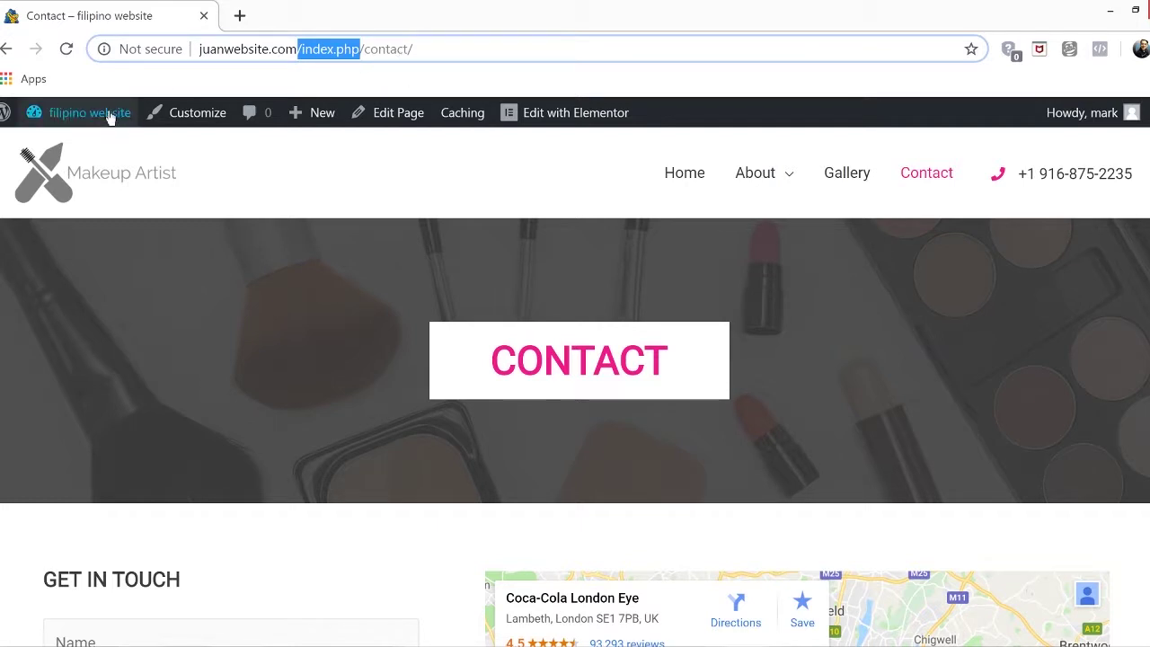
# Switch Settings > Permalinks to the Post name structure (/%postname%/) and save
pyautogui.moveTo(110, 116)
pyautogui.click(80, 157)
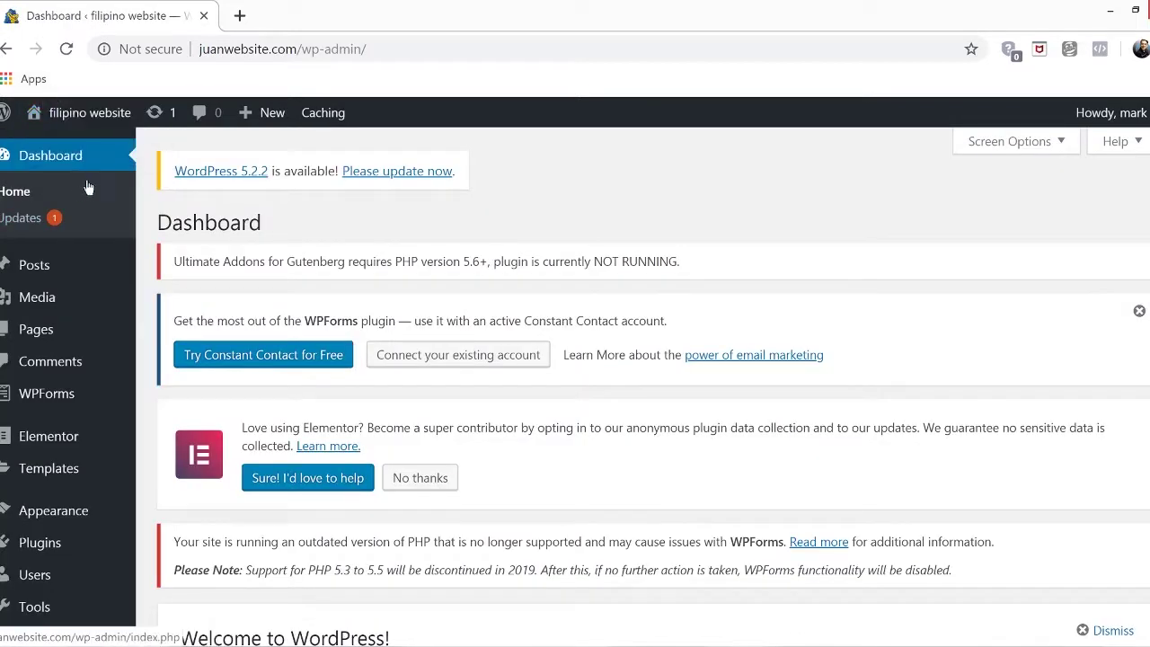
pyautogui.moveTo(37, 637)
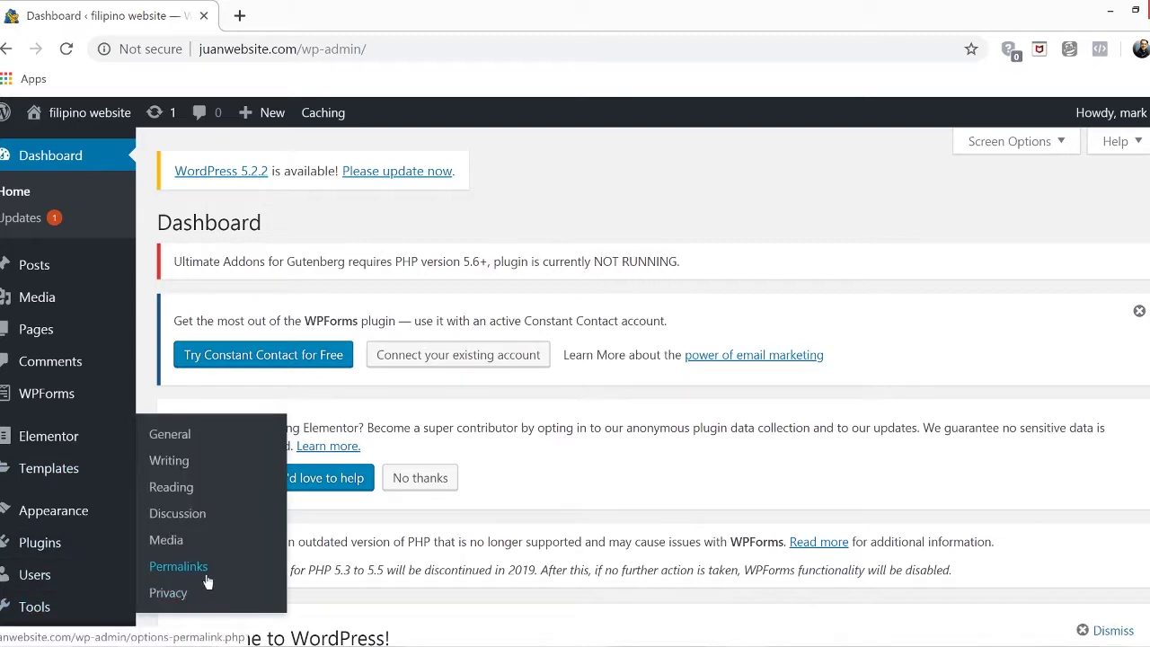
pyautogui.click(178, 566)
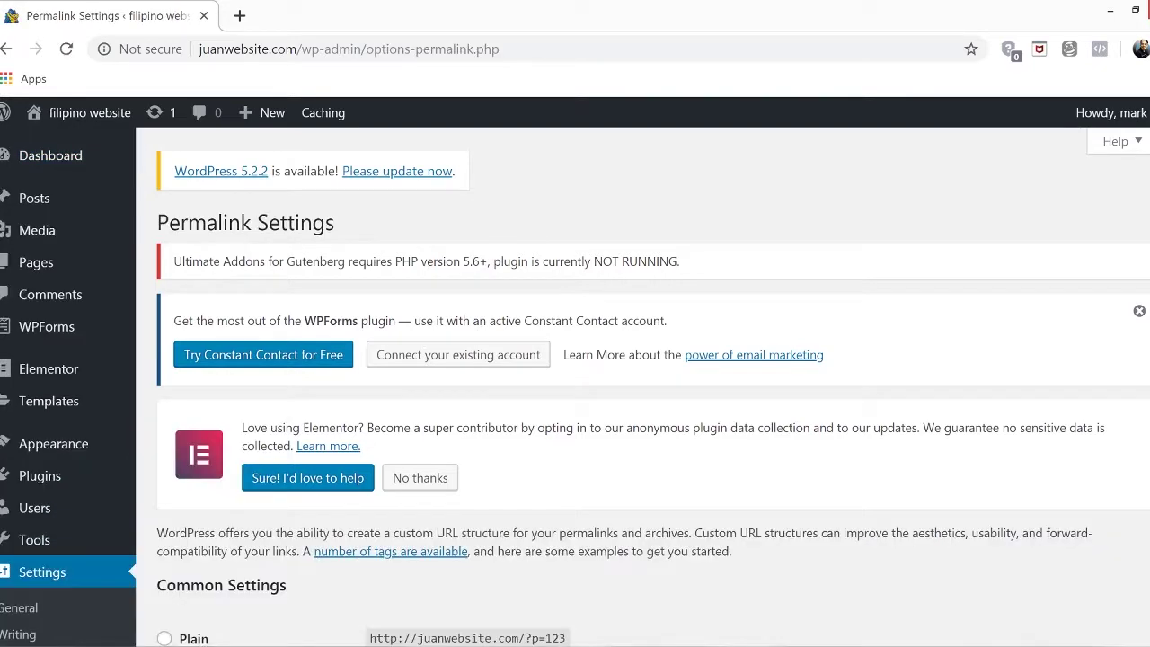
pyautogui.scroll(-1, 575, 386)
pyautogui.scroll(-4, 652, 386)
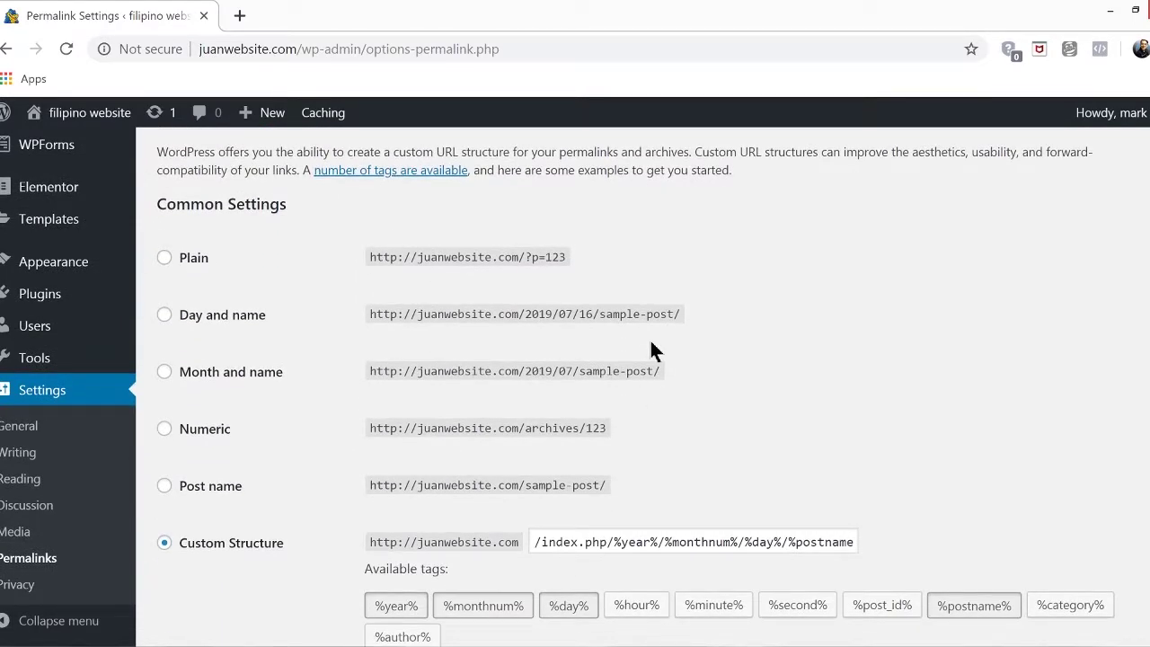
pyautogui.click(163, 487)
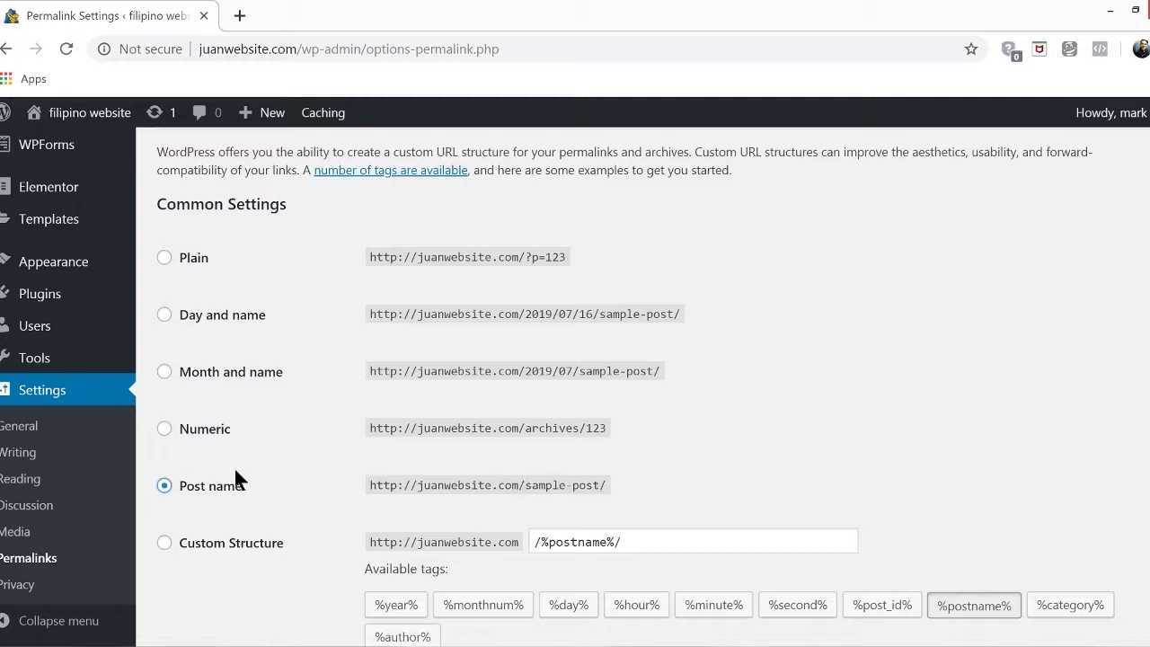
pyautogui.scroll(-4, 771, 455)
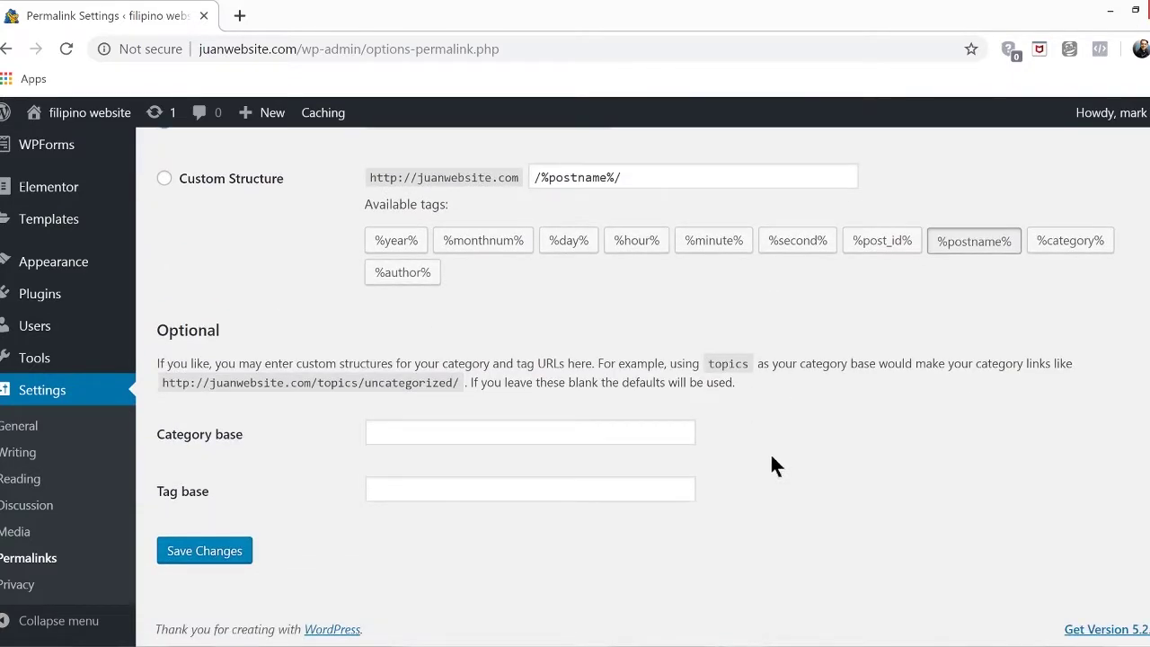
pyautogui.click(206, 552)
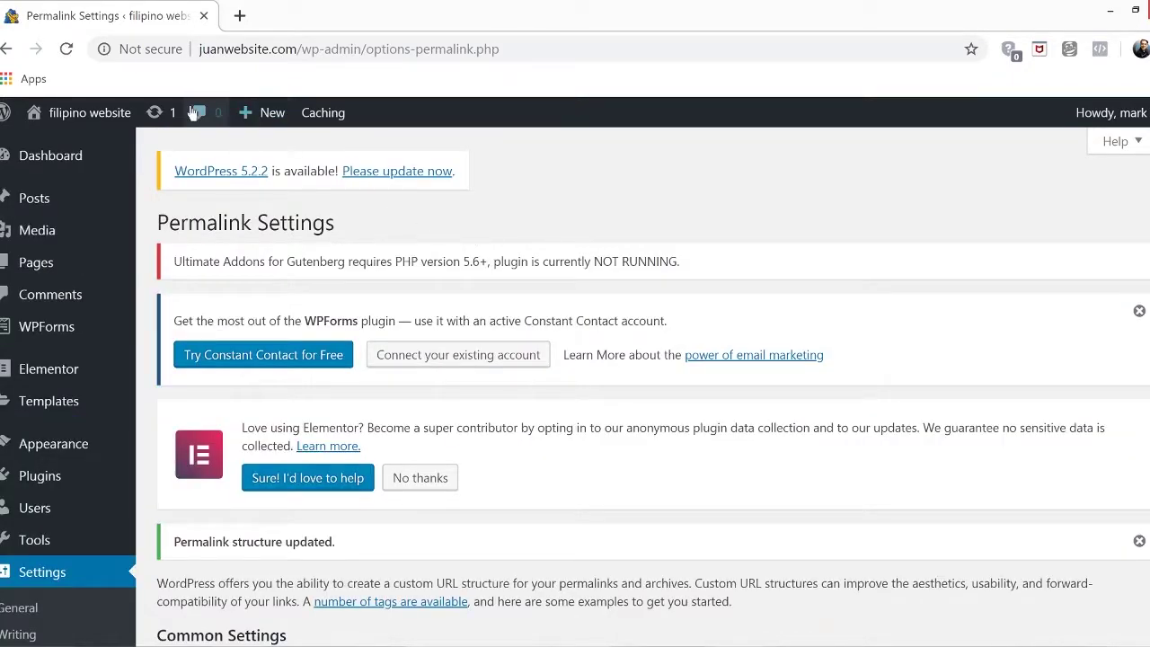
# Check the live Gallery, Contact and Home pages load cleanly, then open the Customizer
pyautogui.moveTo(89, 113)
pyautogui.click(77, 153)
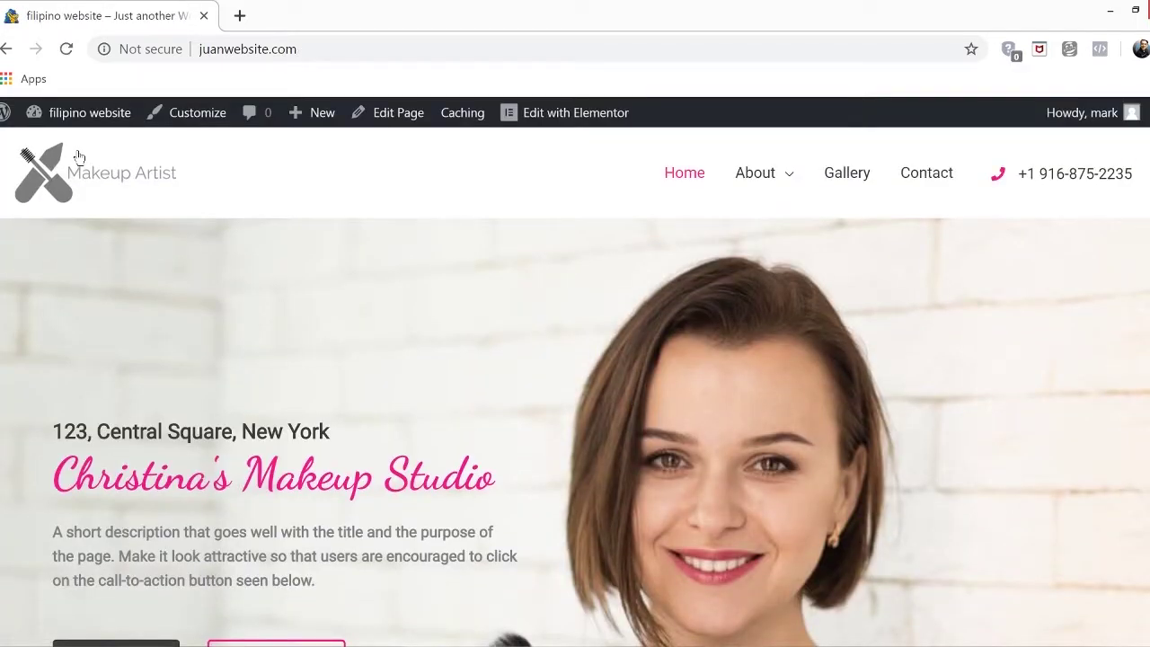
pyautogui.click(865, 186)
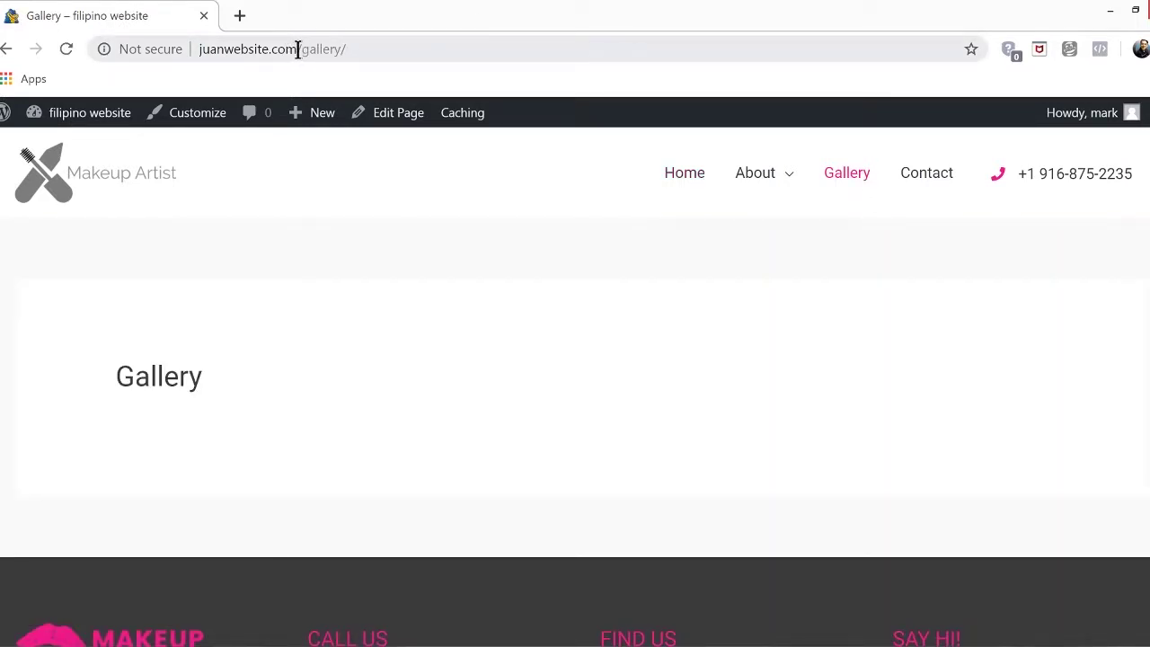
pyautogui.click(925, 182)
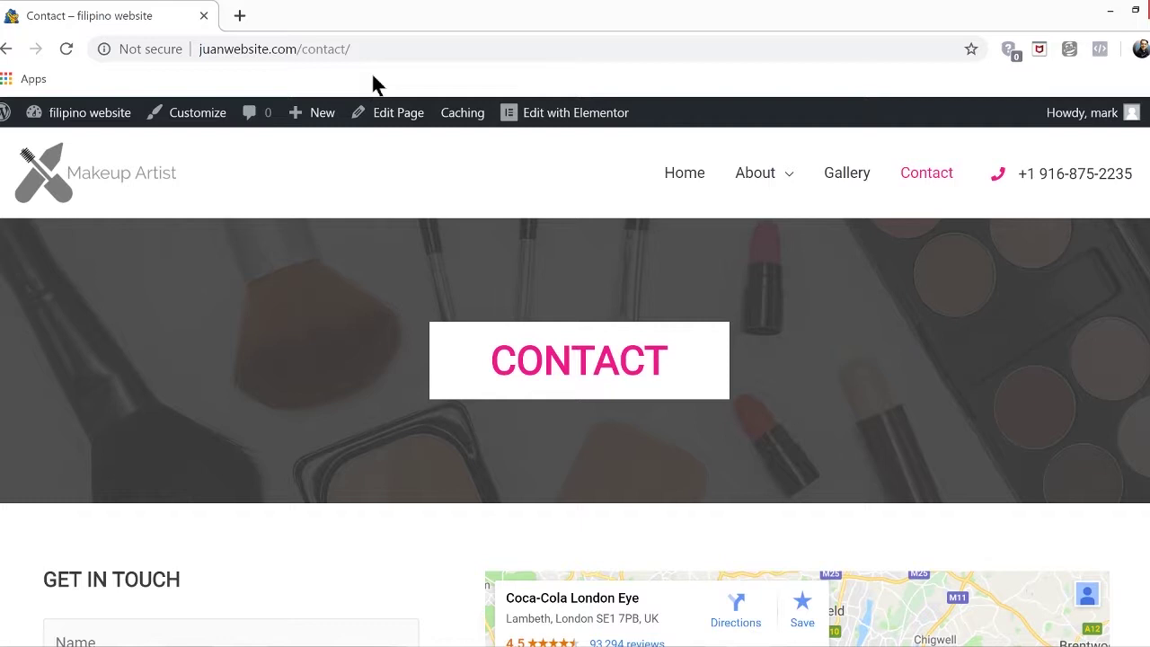
pyautogui.click(669, 172)
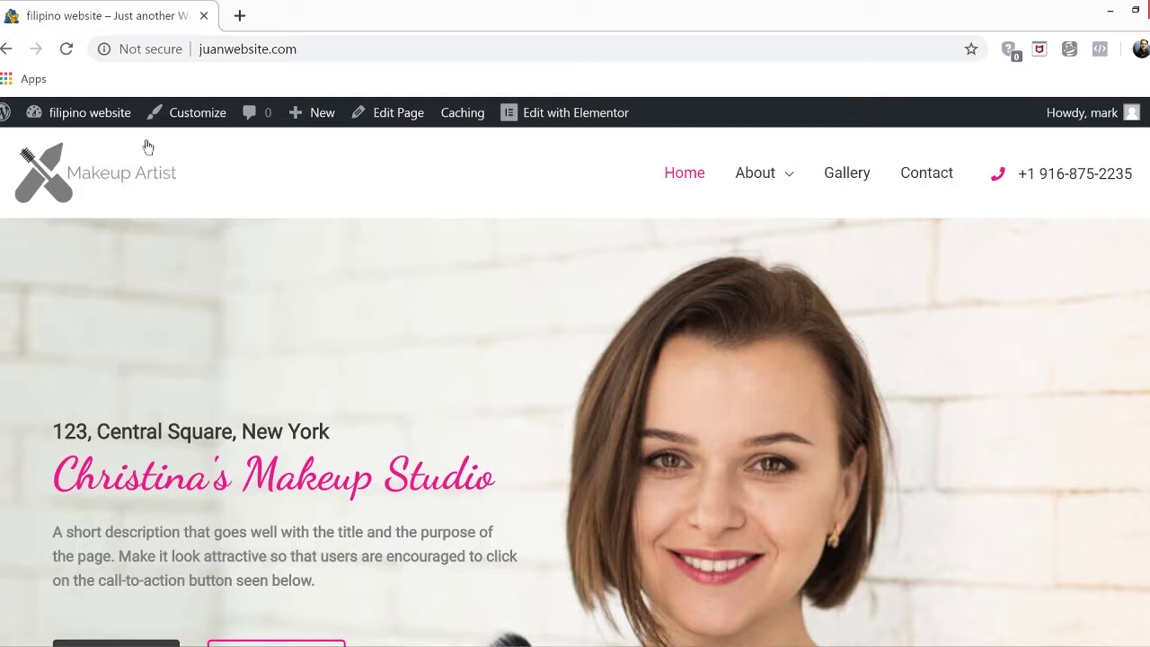
pyautogui.click(171, 122)
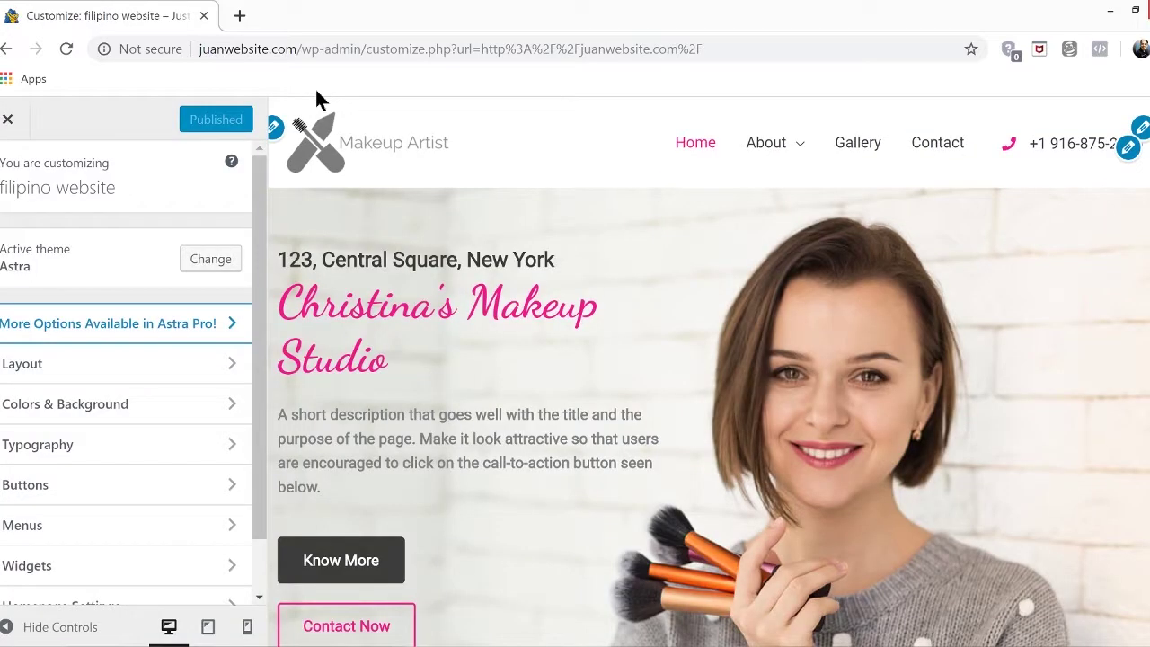
# Overwrite the header List Icons phone item with the new phone number and publish
pyautogui.click(1133, 154)
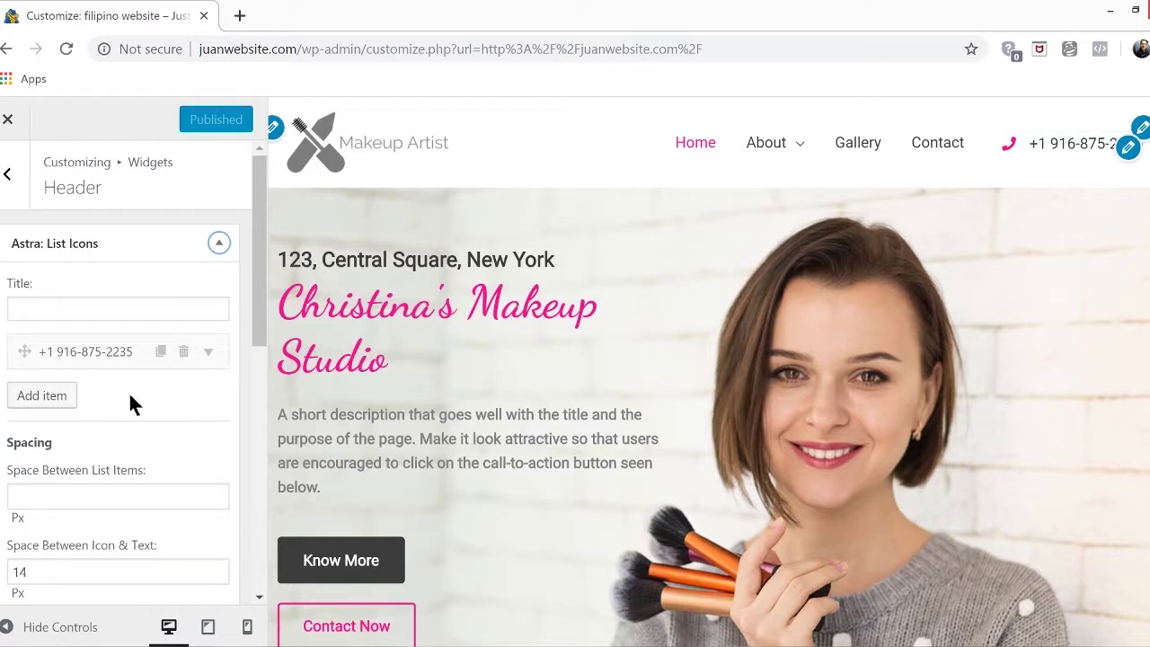
pyautogui.scroll(-2, 130, 404)
pyautogui.scroll(2, 128, 385)
pyautogui.click(129, 349)
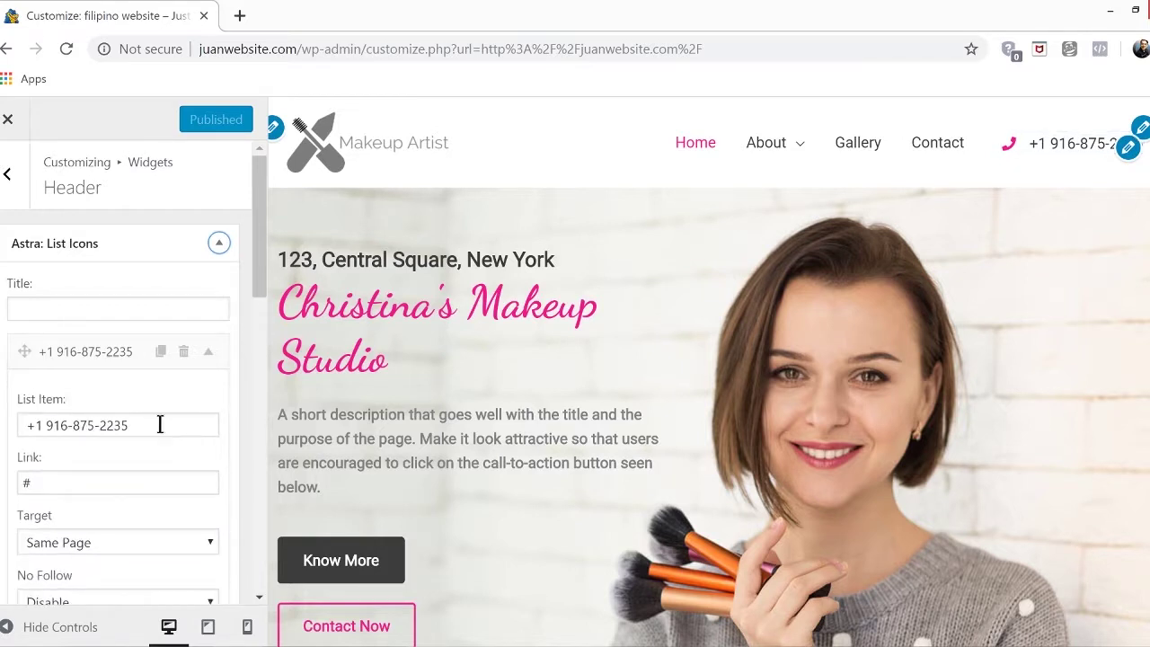
pyautogui.moveTo(158, 423); pyautogui.dragTo(27, 443)
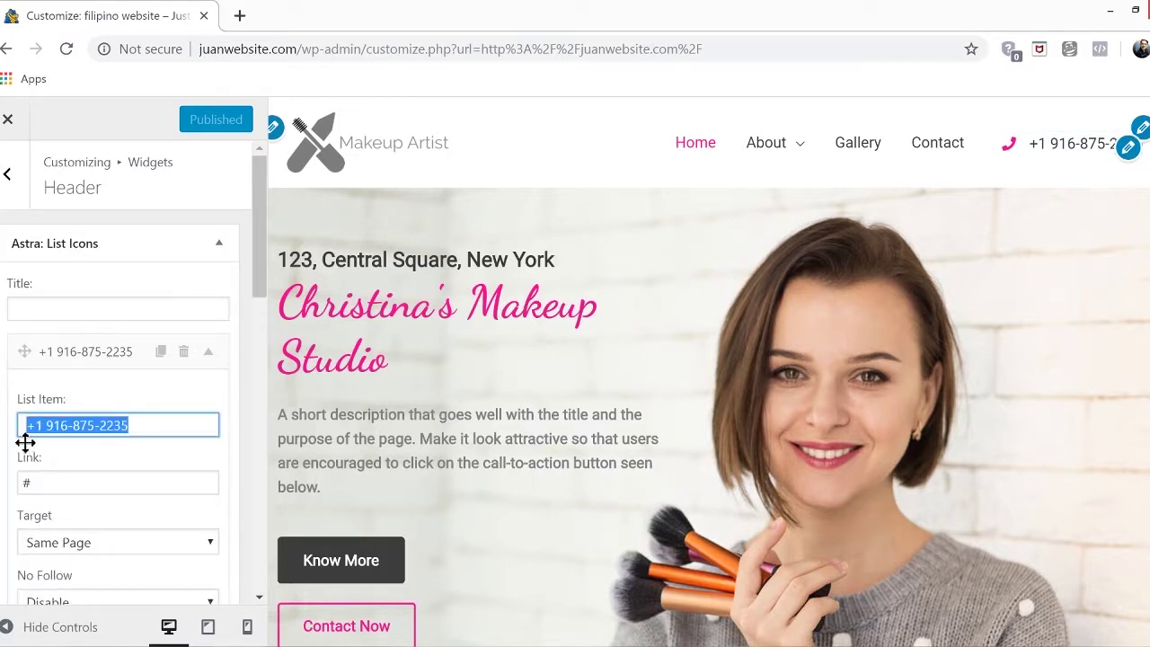
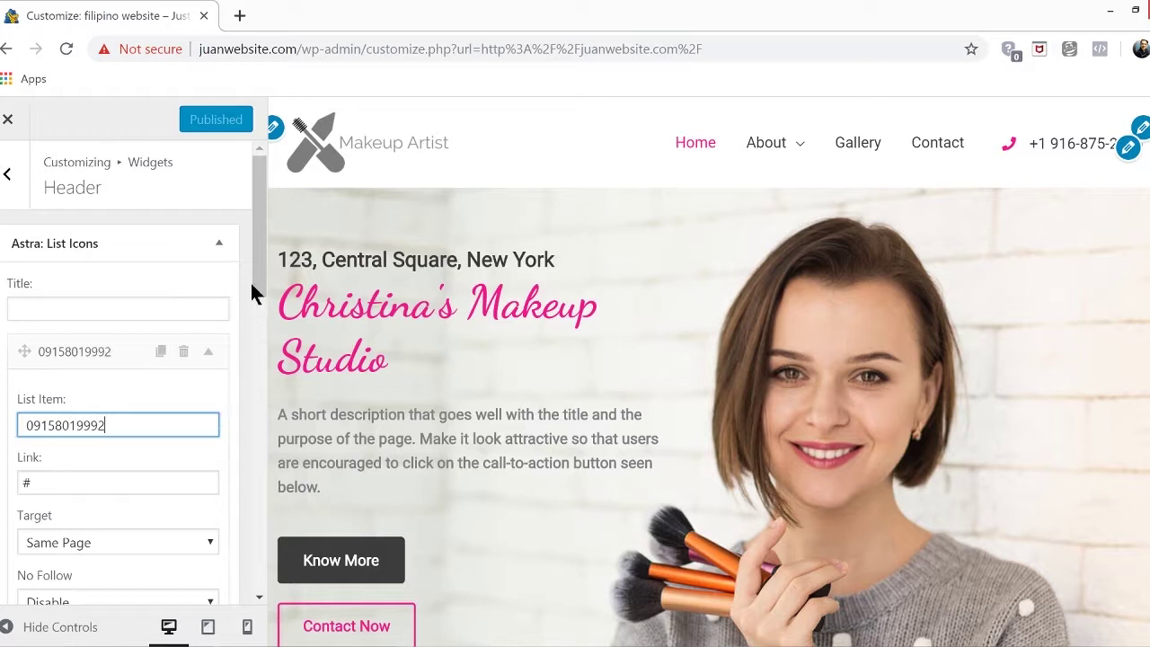
pyautogui.moveTo(259, 285); pyautogui.dragTo(244, 483)
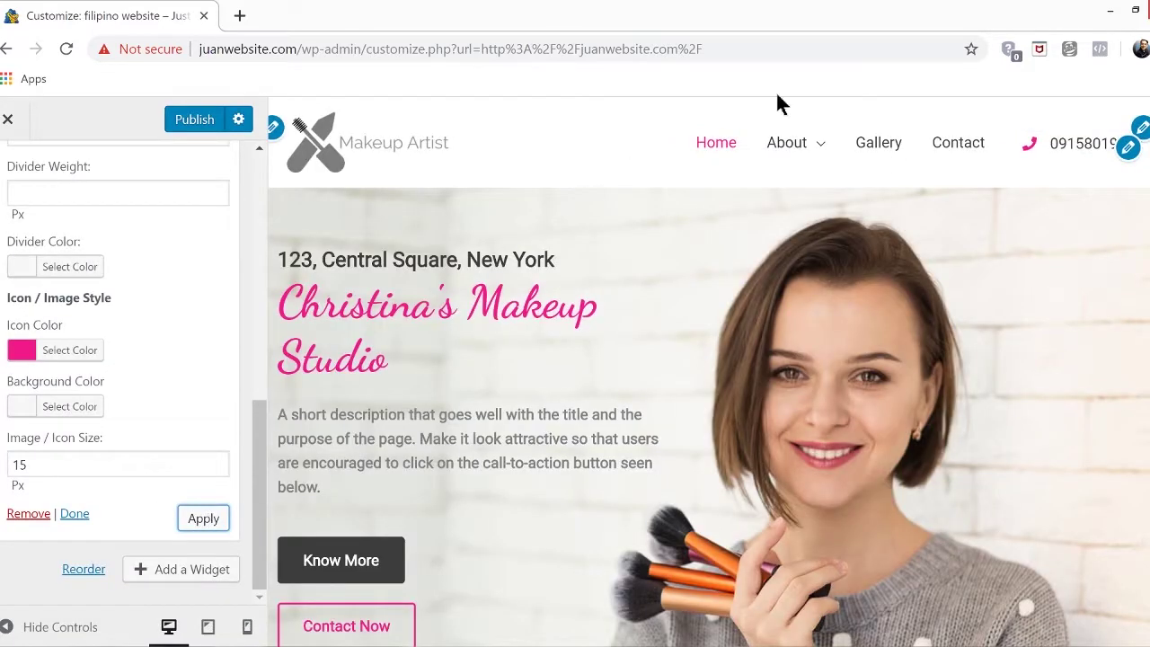
pyautogui.scroll(7, 243, 508)
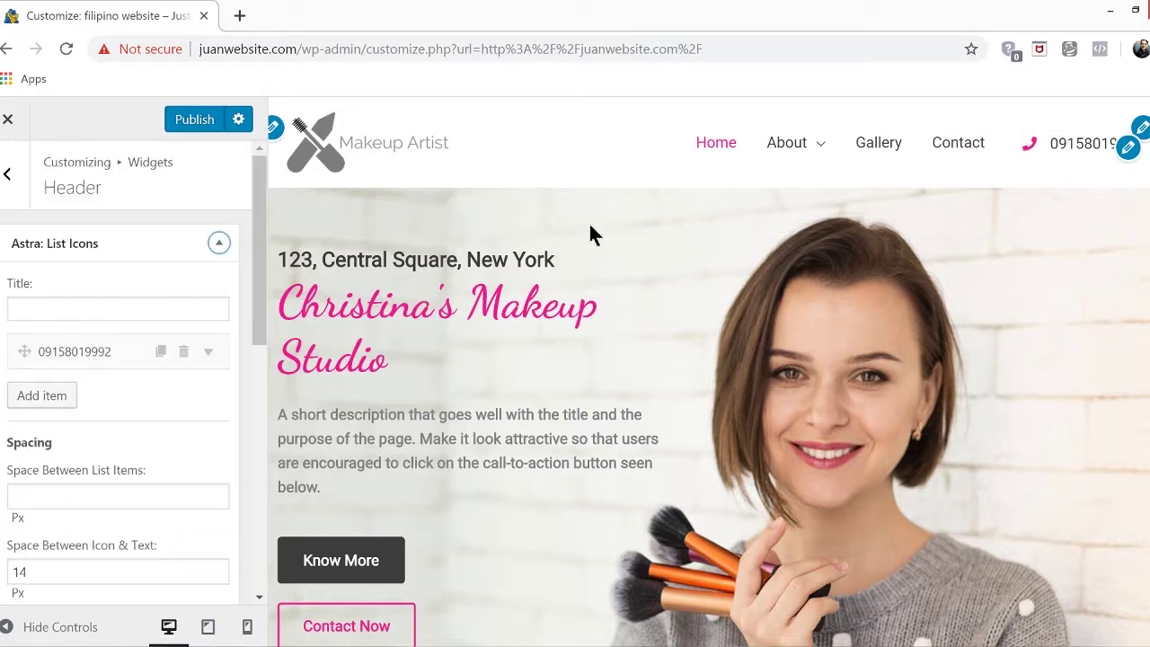
pyautogui.click(198, 121)
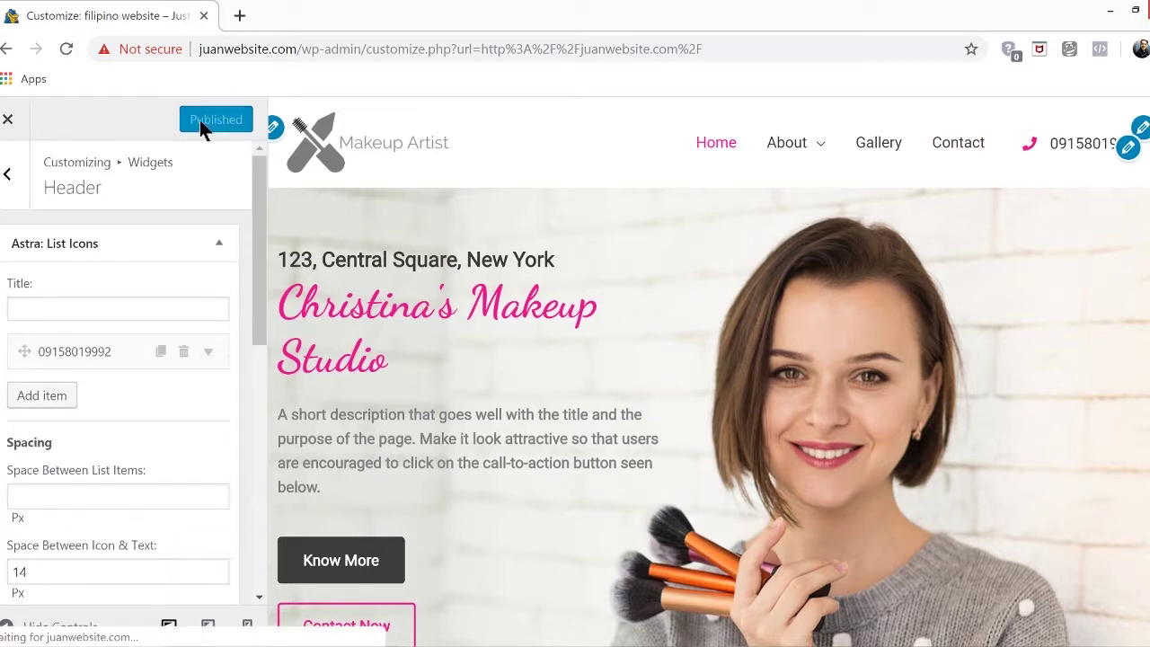
pyautogui.click(8, 120)
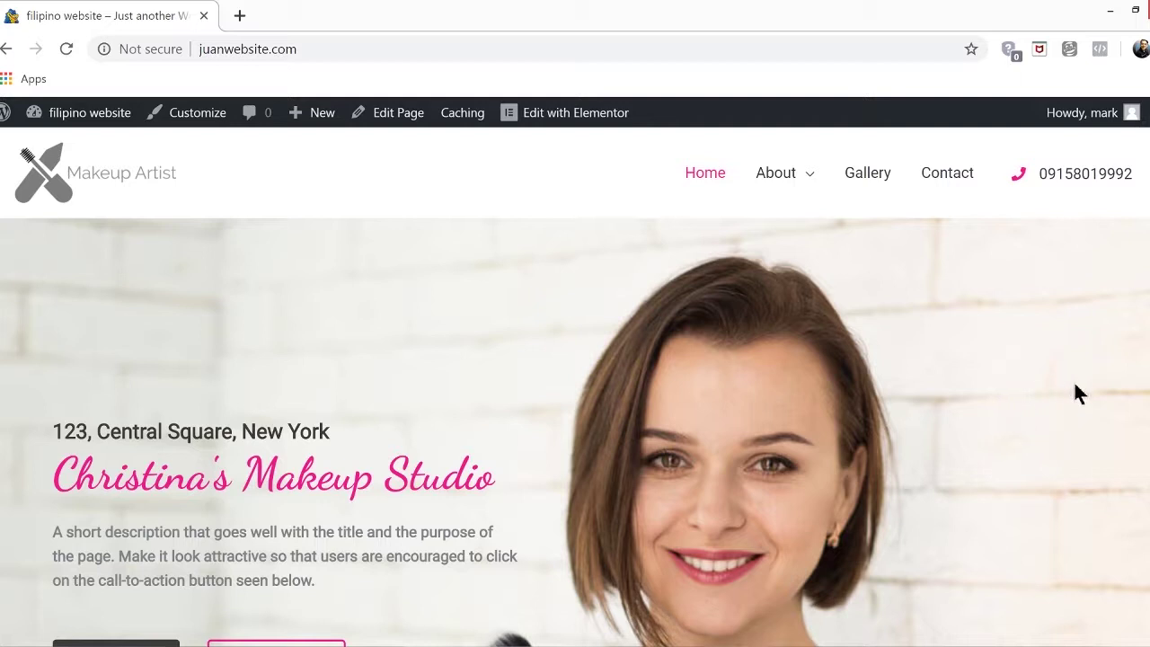
pyautogui.scroll(-2, 401, 367)
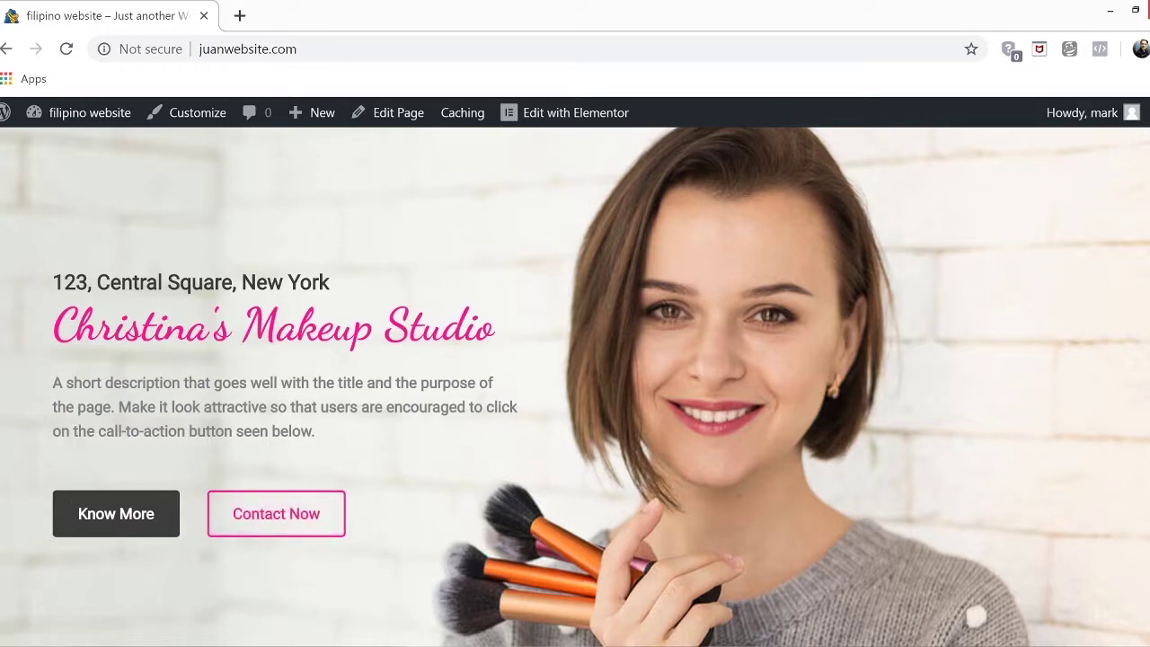
pyautogui.scroll(-8, 575, 386)
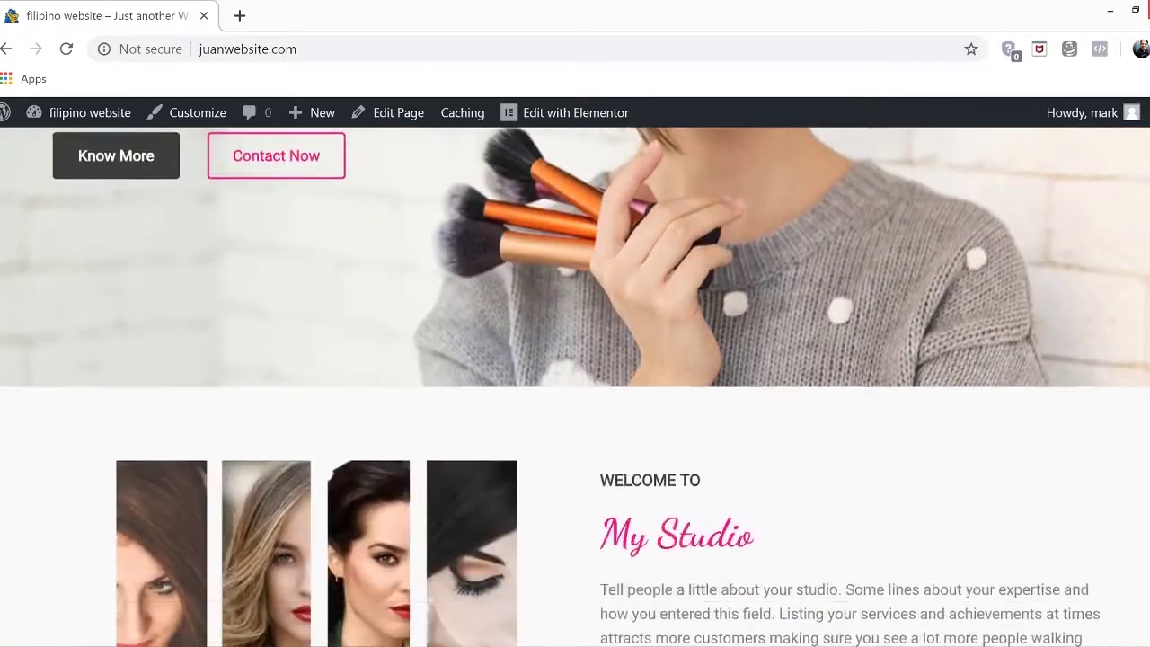
pyautogui.scroll(-5, 575, 386)
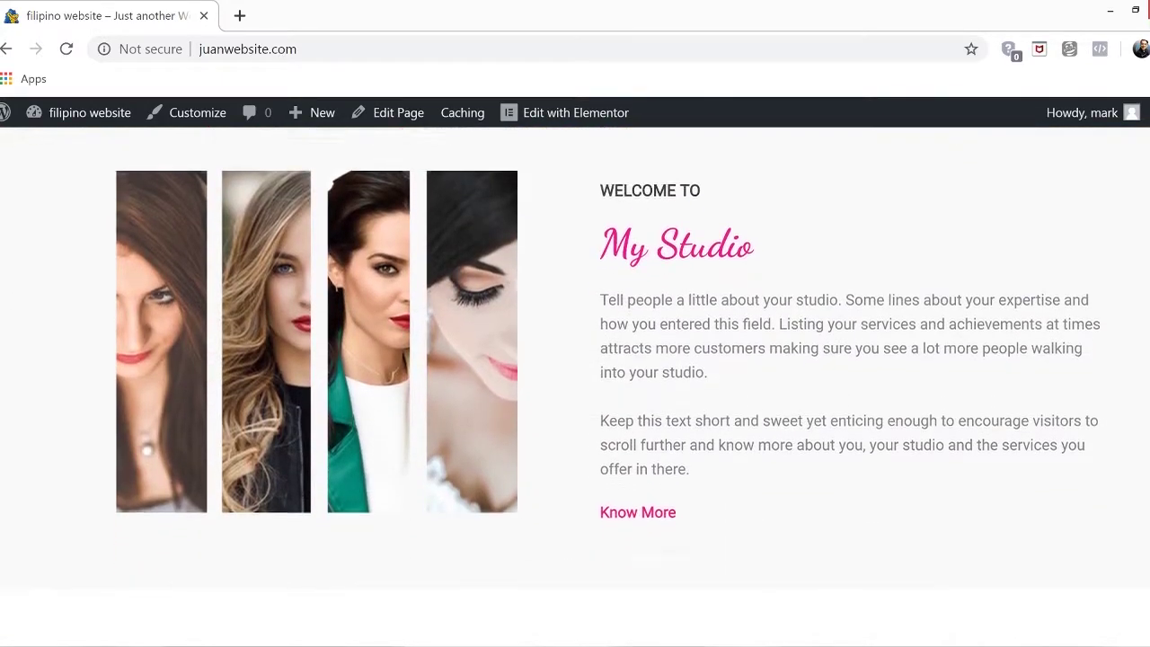
pyautogui.scroll(-10, 575, 386)
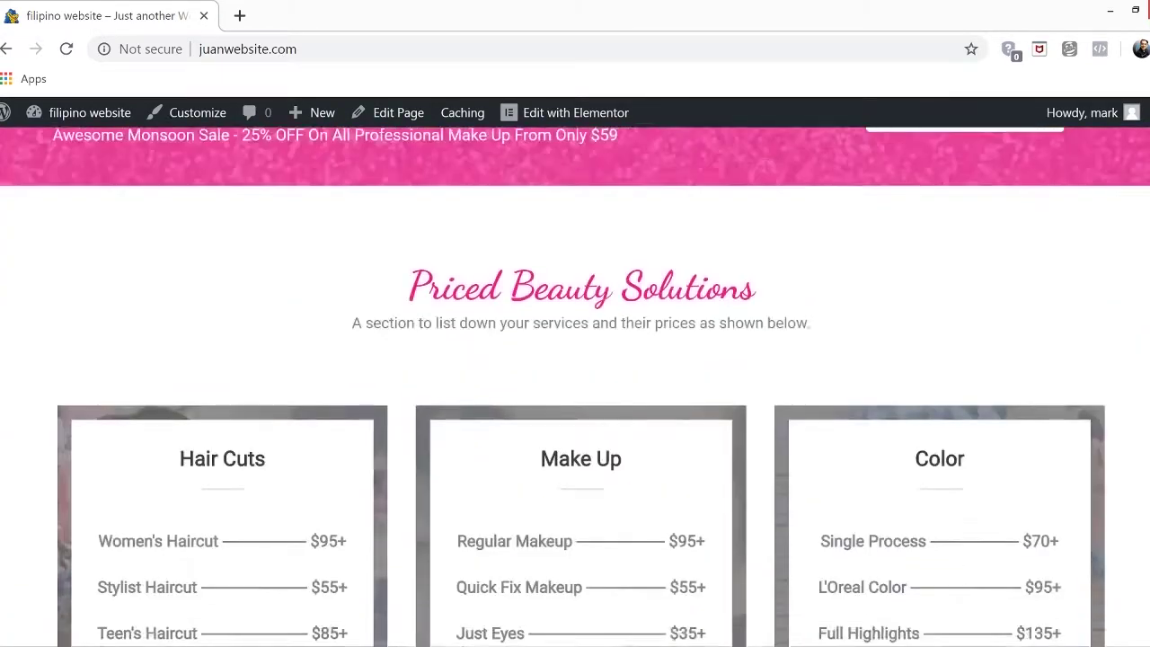
pyautogui.scroll(1, 575, 386)
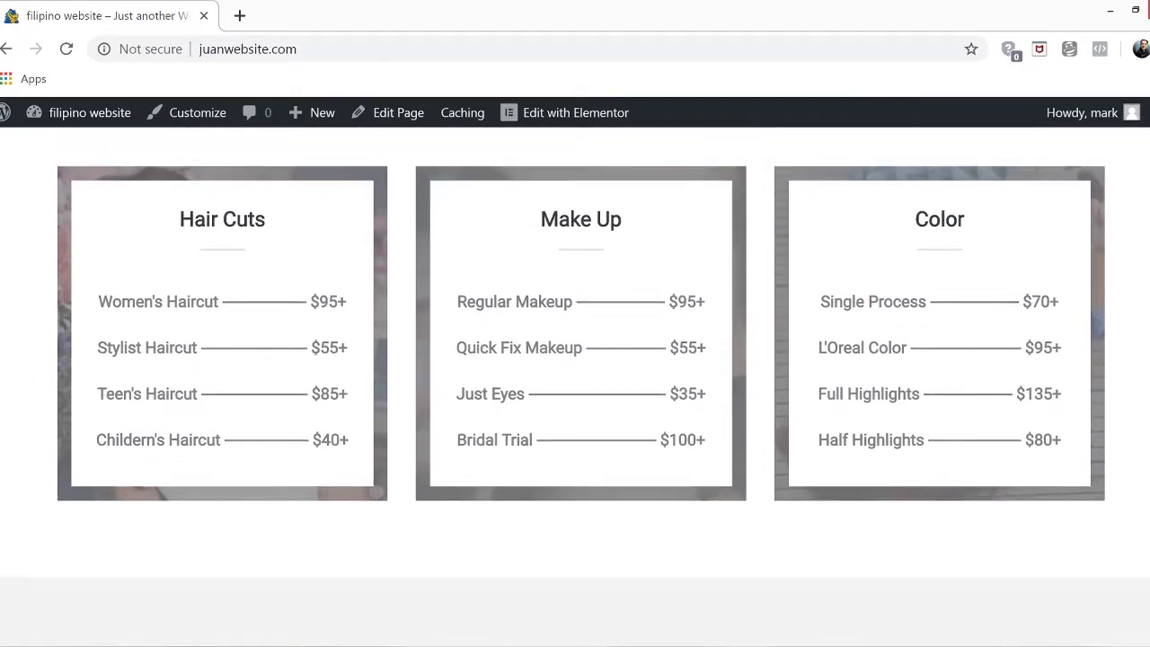
pyautogui.scroll(-7, 575, 386)
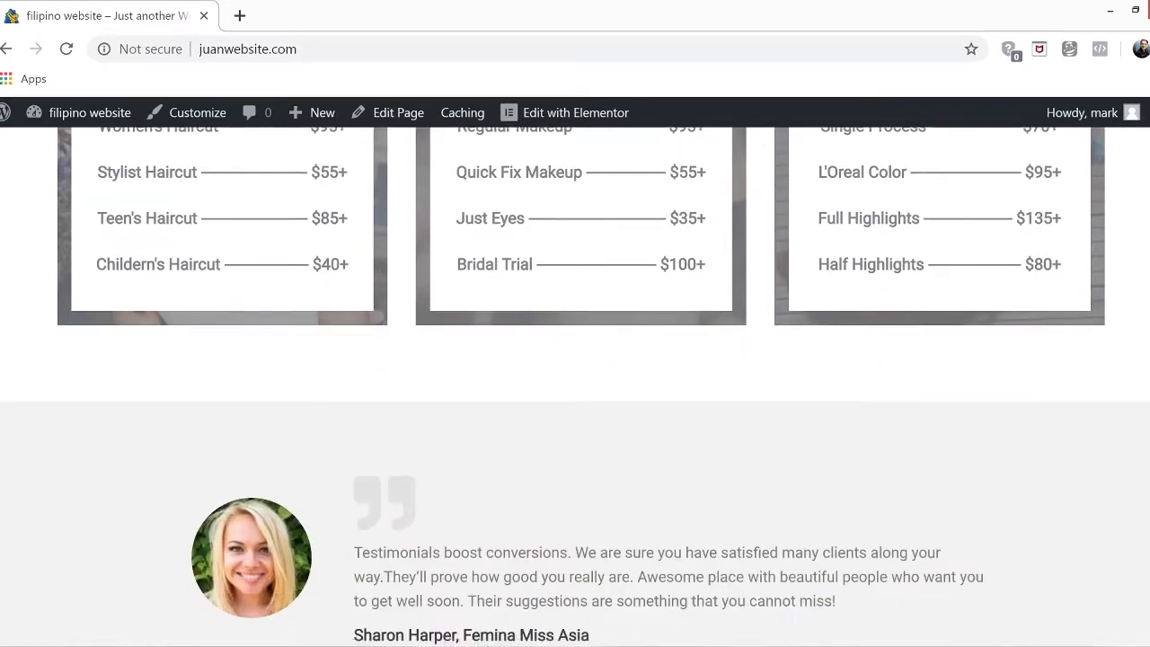
pyautogui.scroll(5, 575, 386)
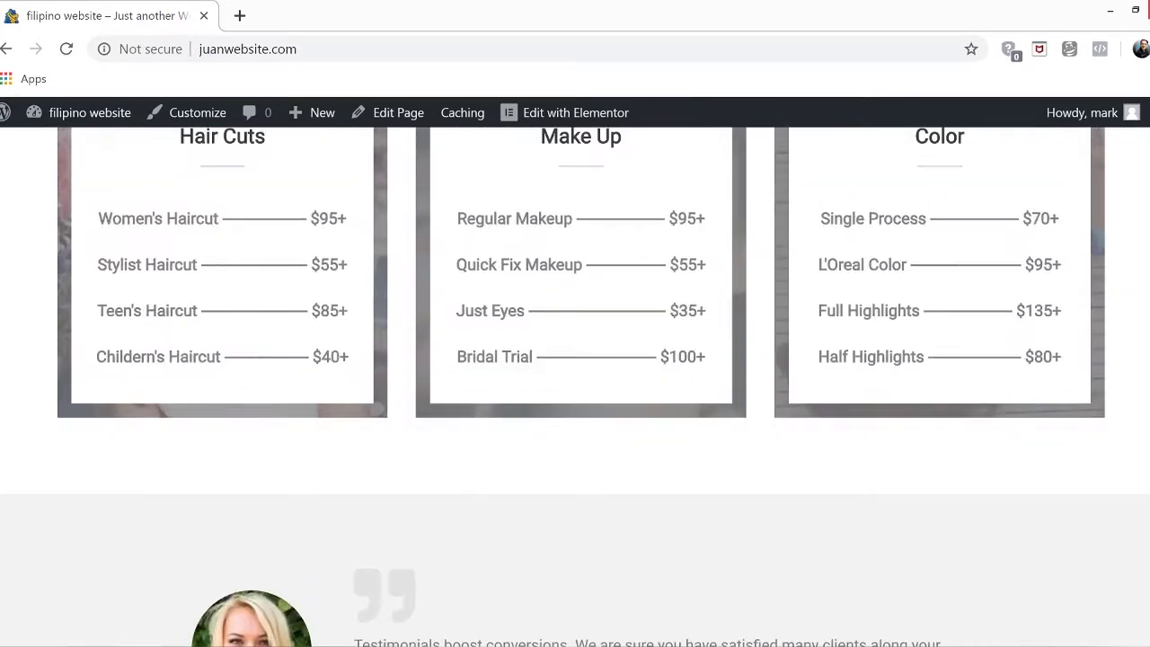
pyautogui.scroll(10, 575, 386)
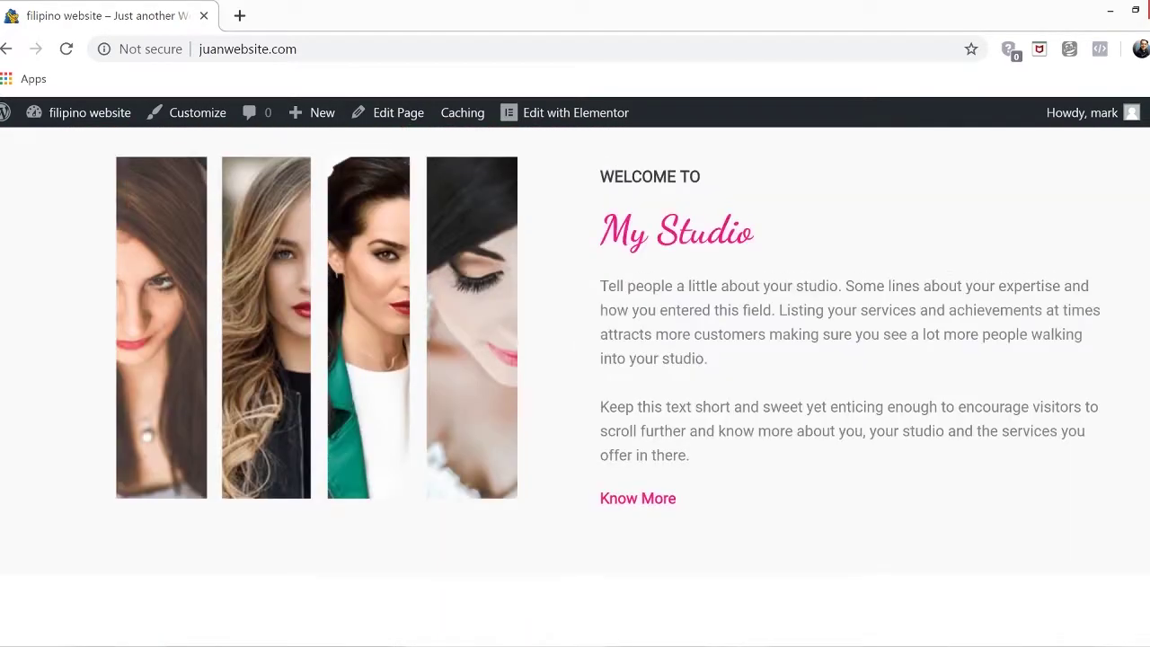
pyautogui.scroll(6, 574, 386)
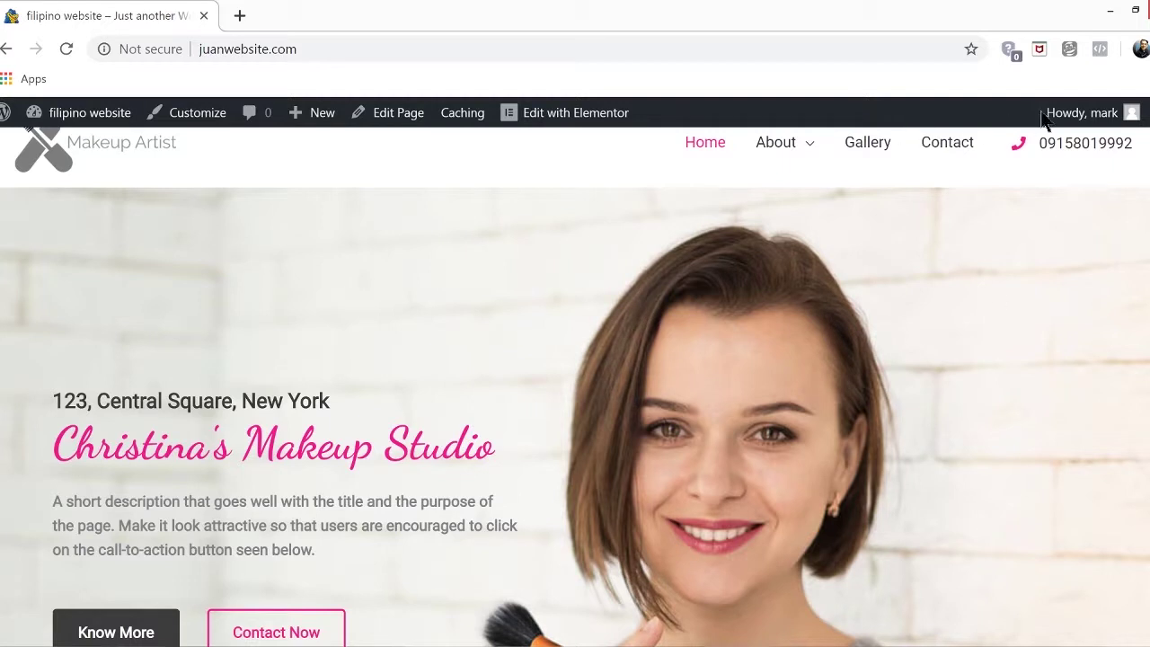
pyautogui.scroll(1, 234, 245)
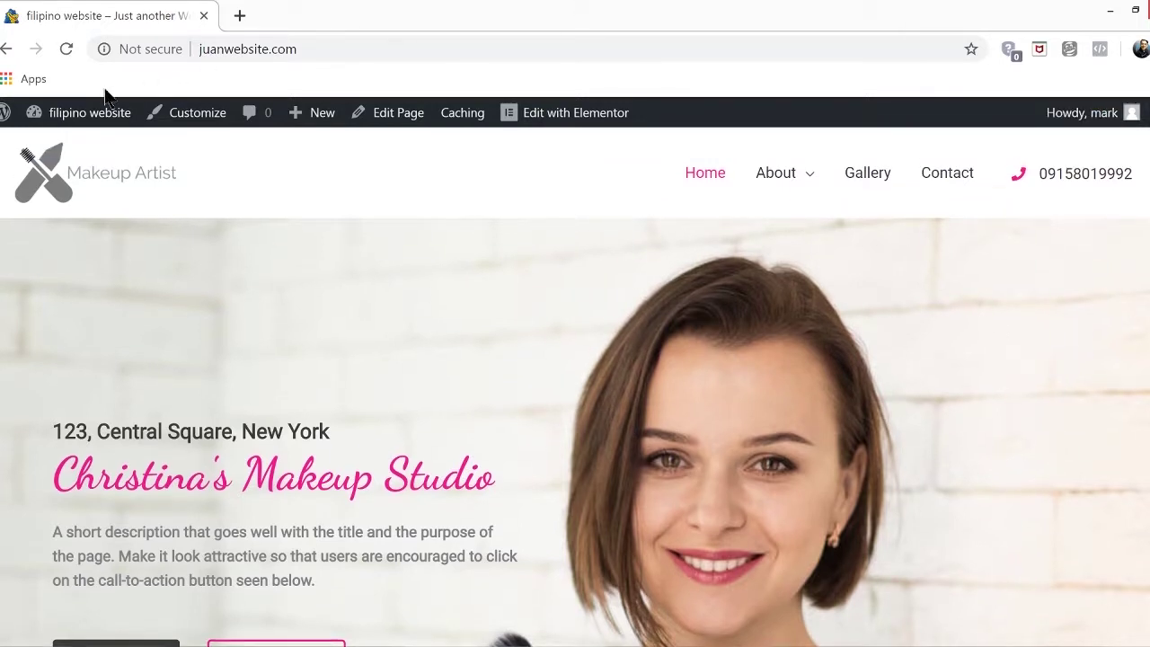
# Open the Home page in Elementor and start picking a new hero section background image
pyautogui.click(575, 126)
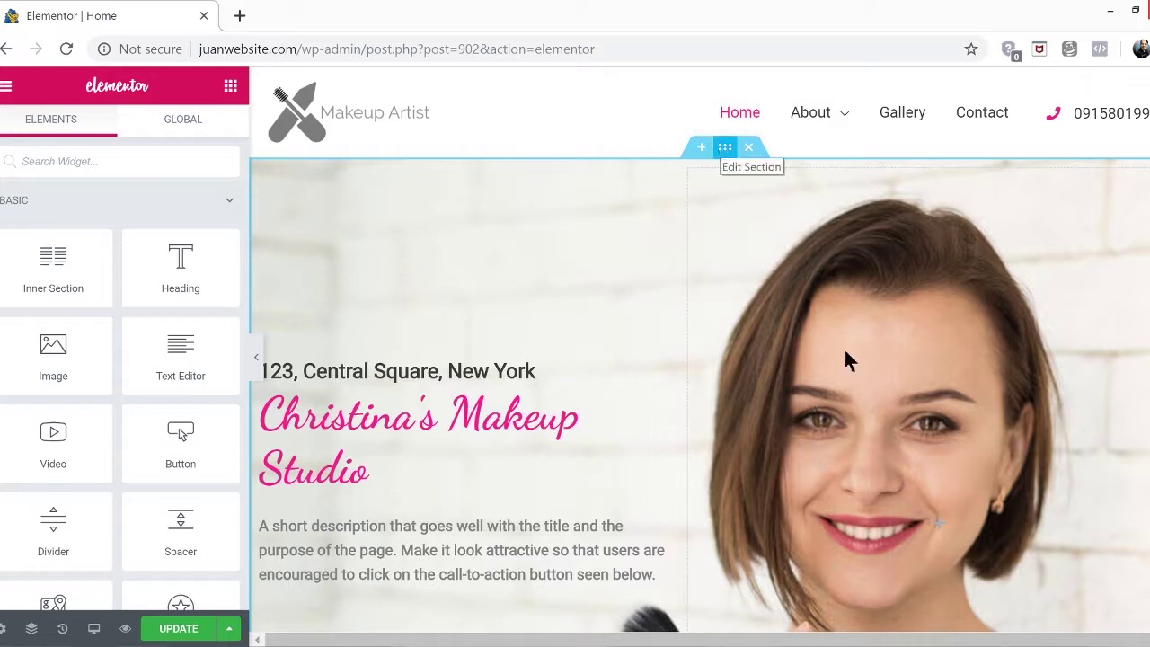
pyautogui.click(726, 148)
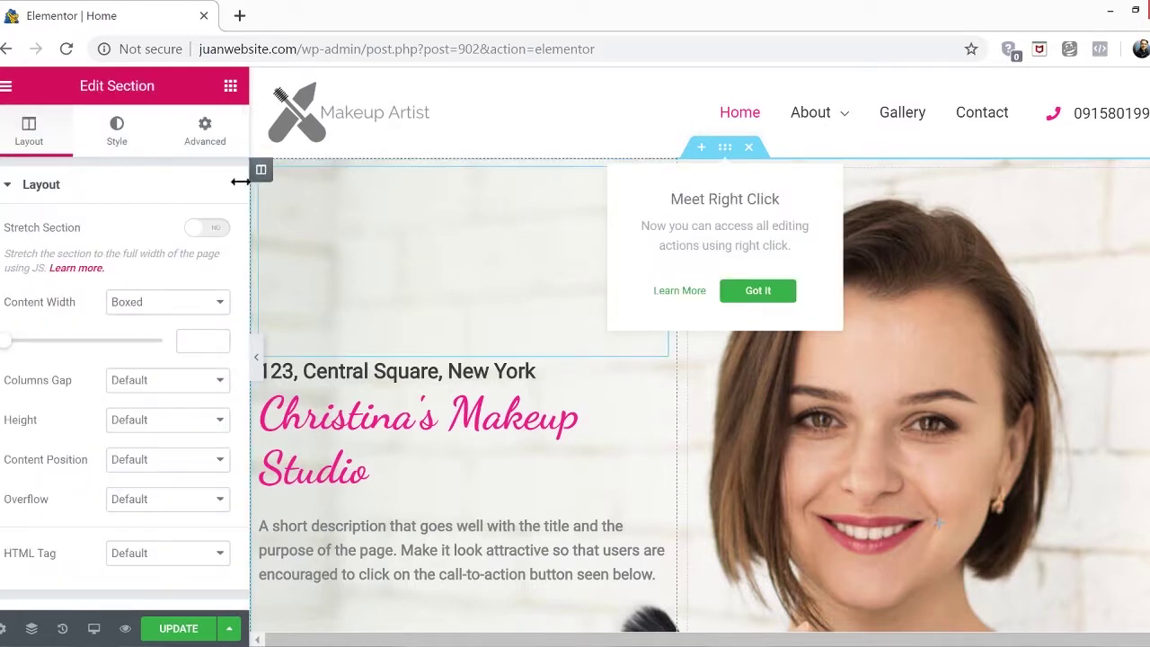
pyautogui.click(118, 131)
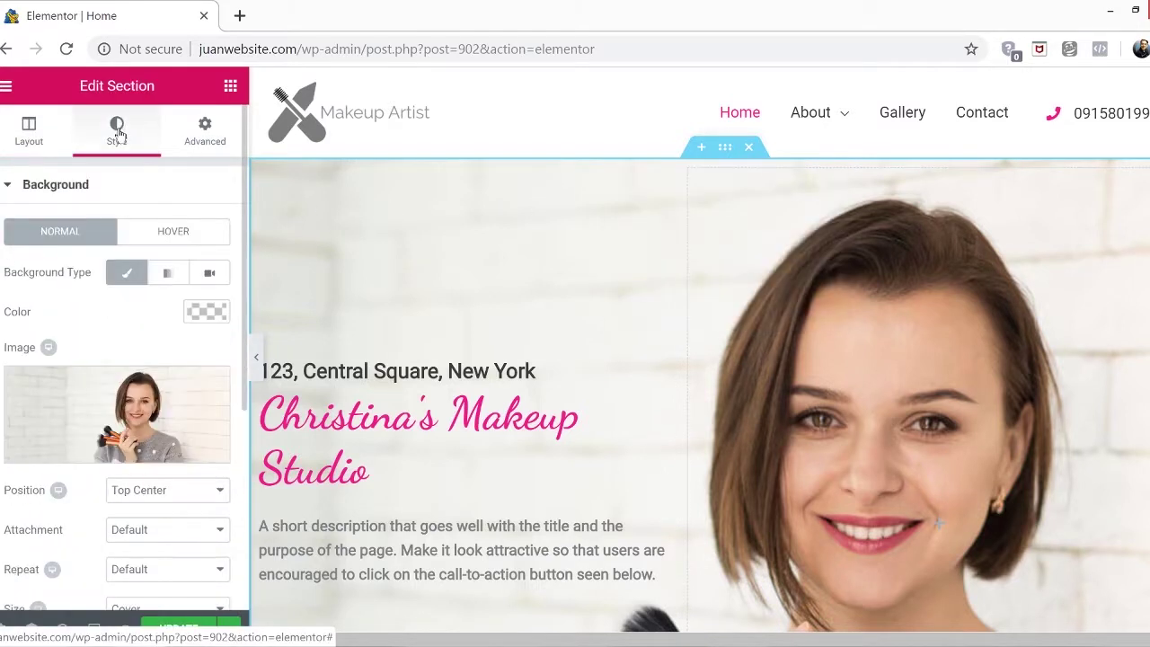
pyautogui.click(138, 404)
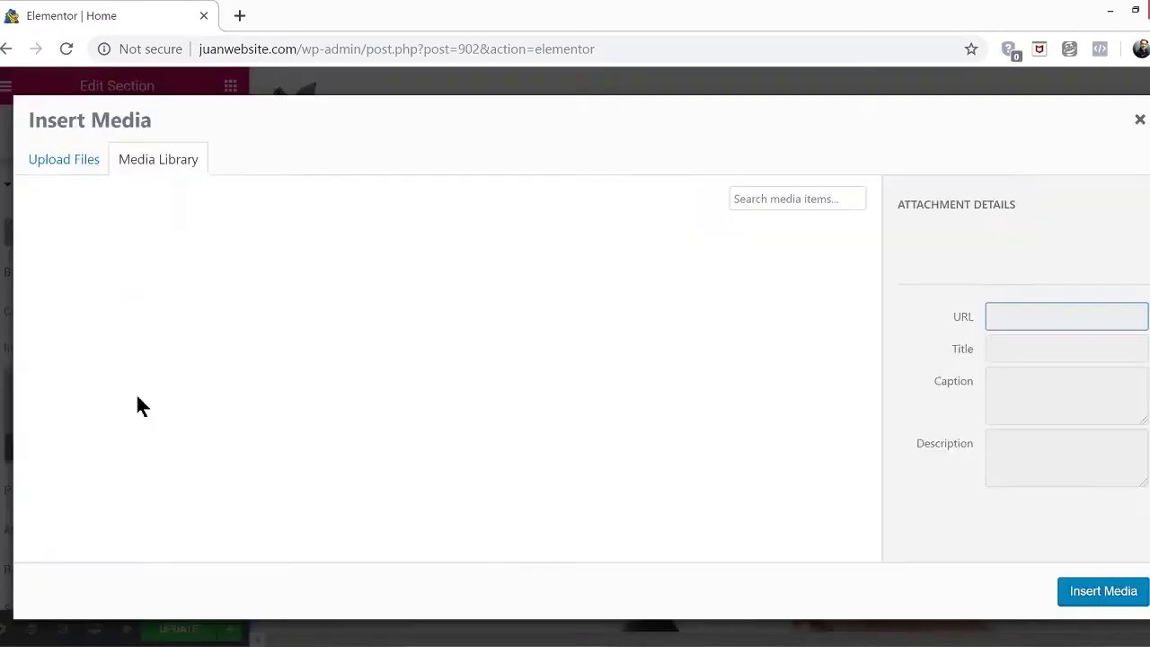
# Search pexels.com in a new tab for 'make up' photos
pyautogui.click(239, 17)
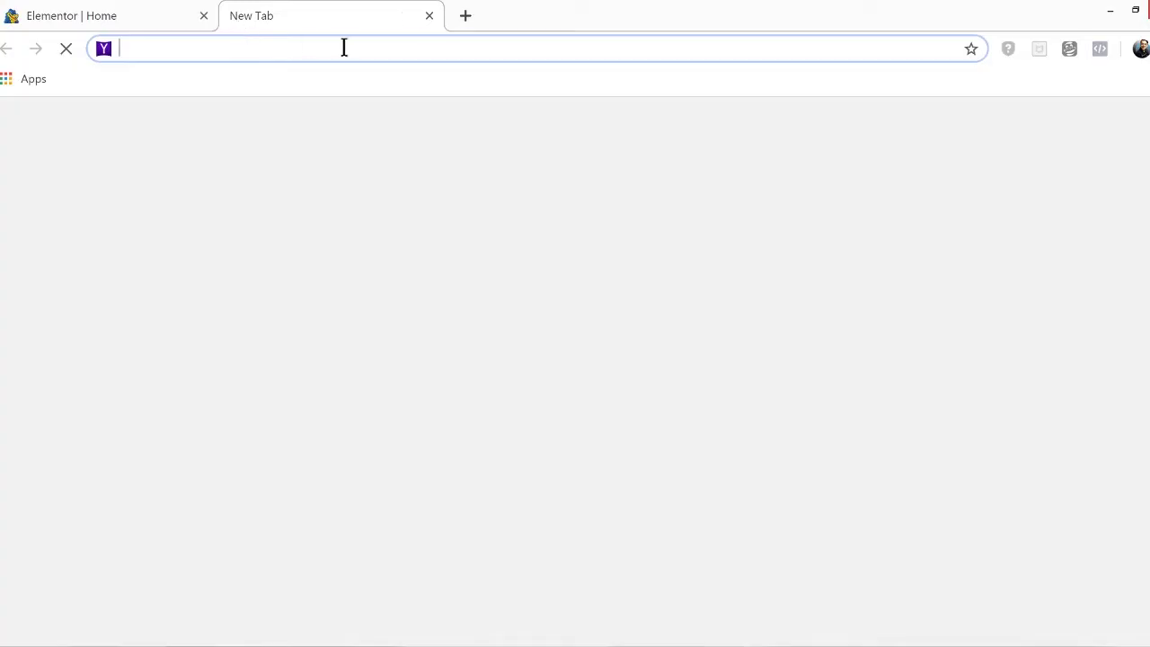
pyautogui.write('pexels.com')
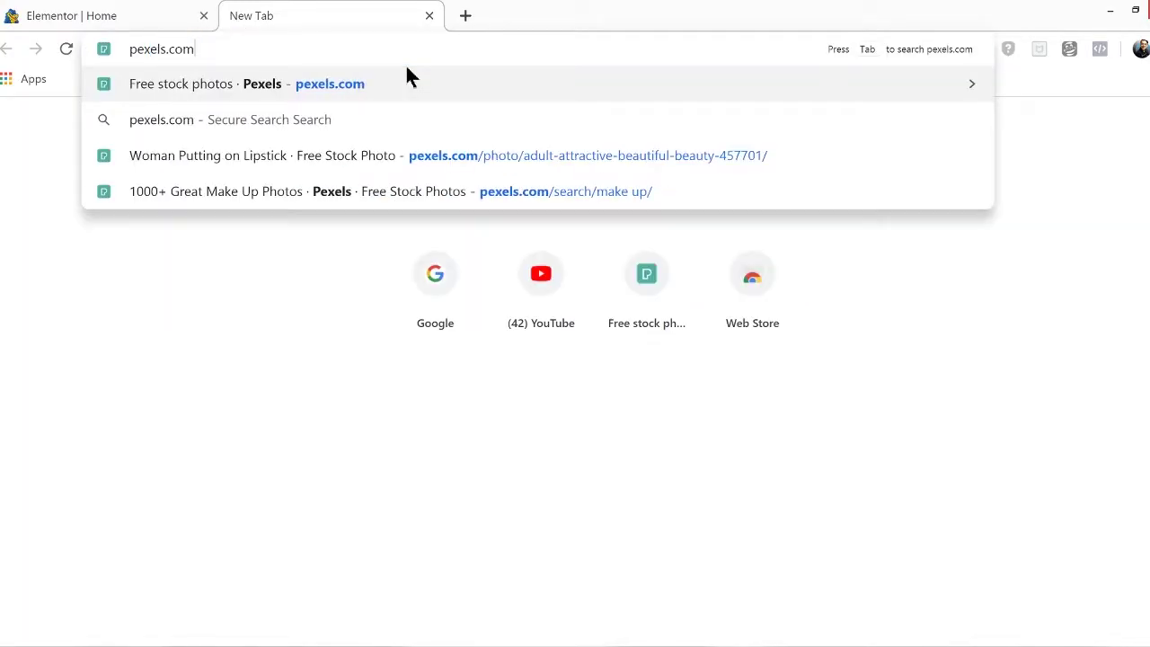
pyautogui.press('Return')
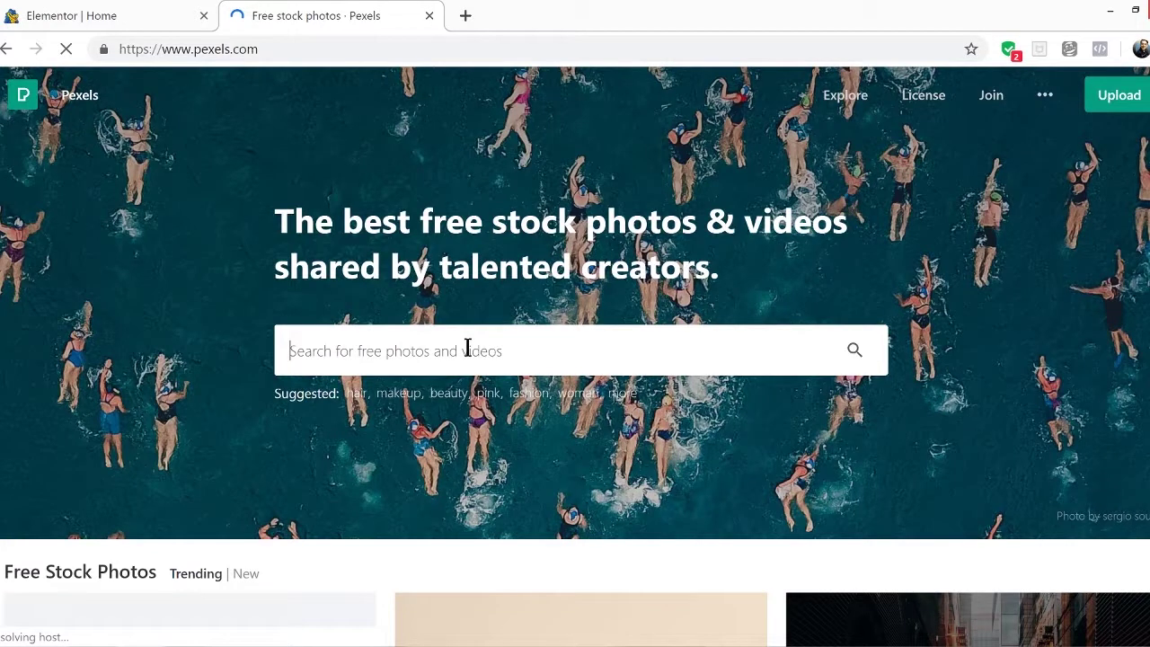
pyautogui.write('make up')
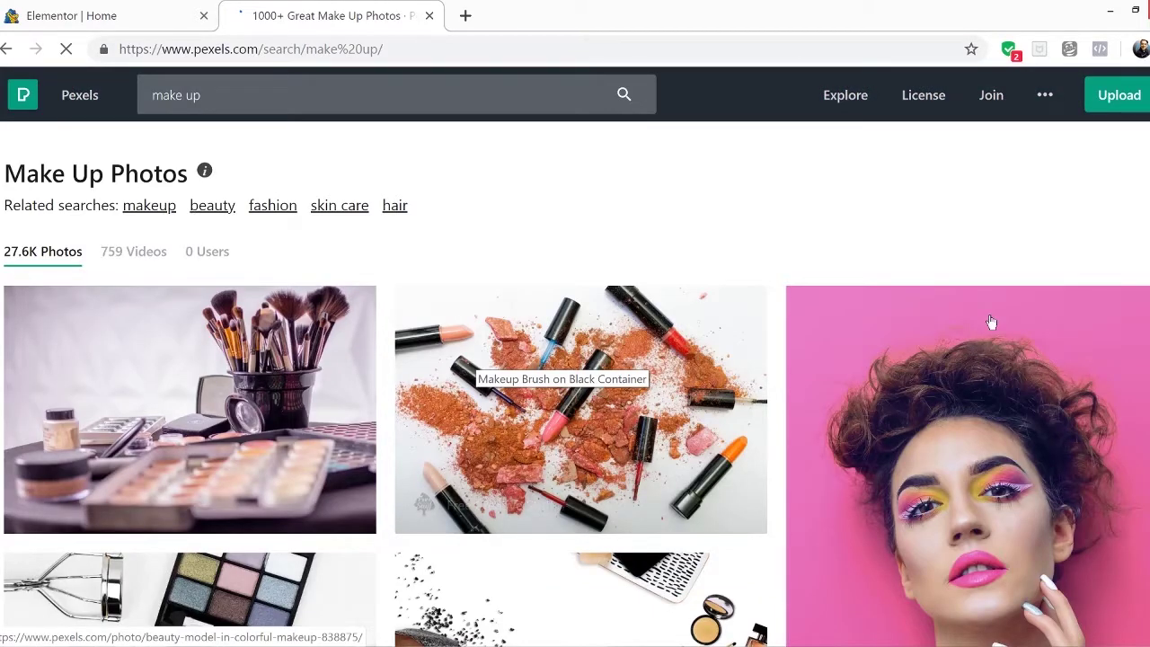
pyautogui.scroll(-7, 990, 322)
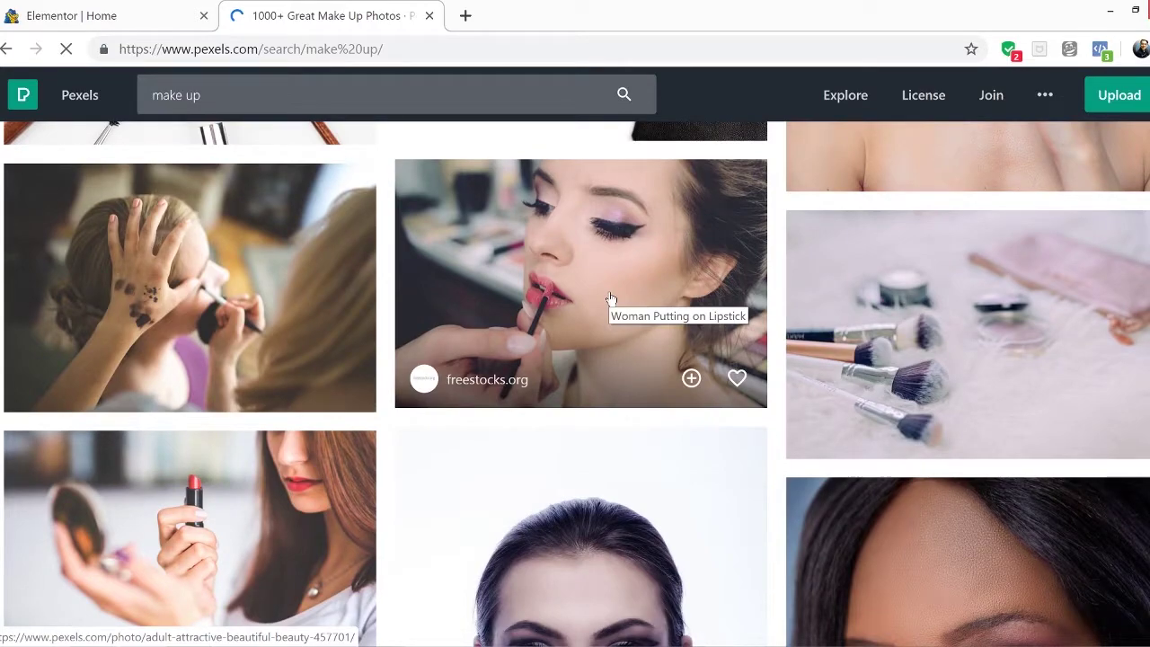
# Download the Woman Putting on Lipstick photo at Large (1920 x 1279) and close the tab
pyautogui.click(610, 298)
pyautogui.click(1085, 113)
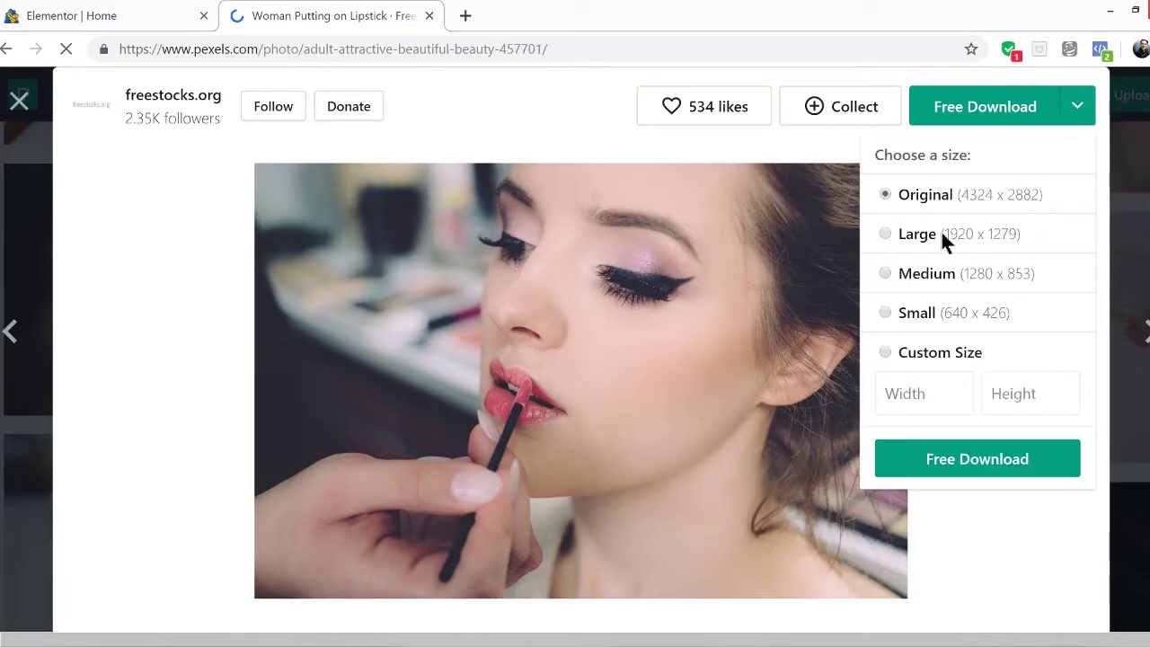
pyautogui.click(902, 235)
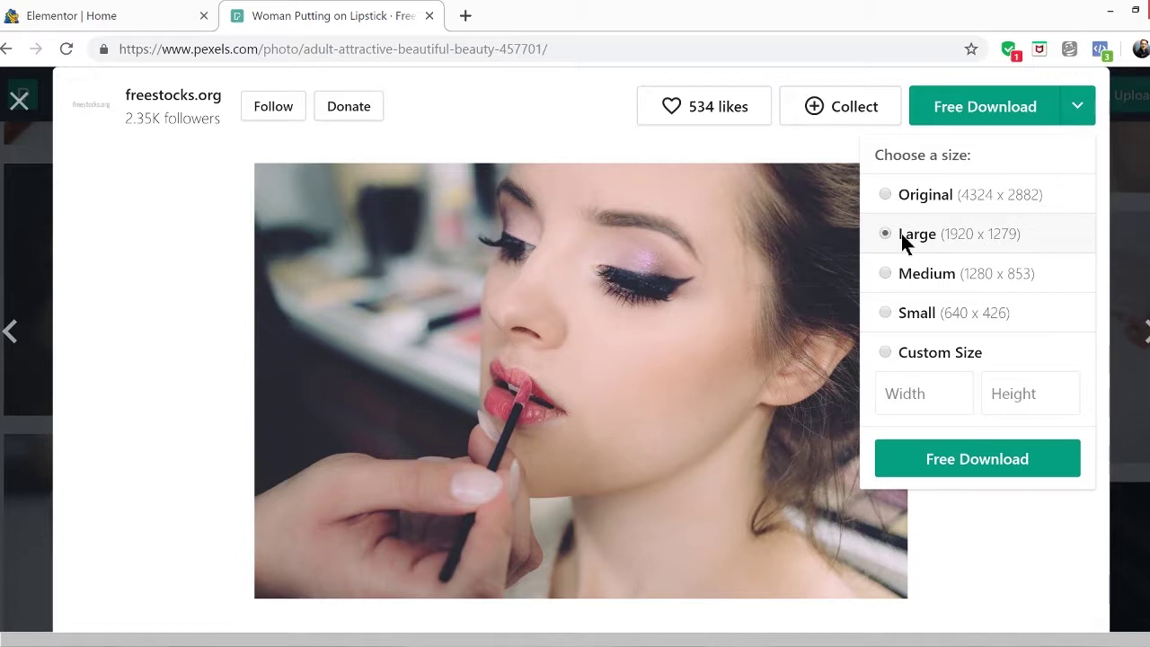
pyautogui.click(949, 459)
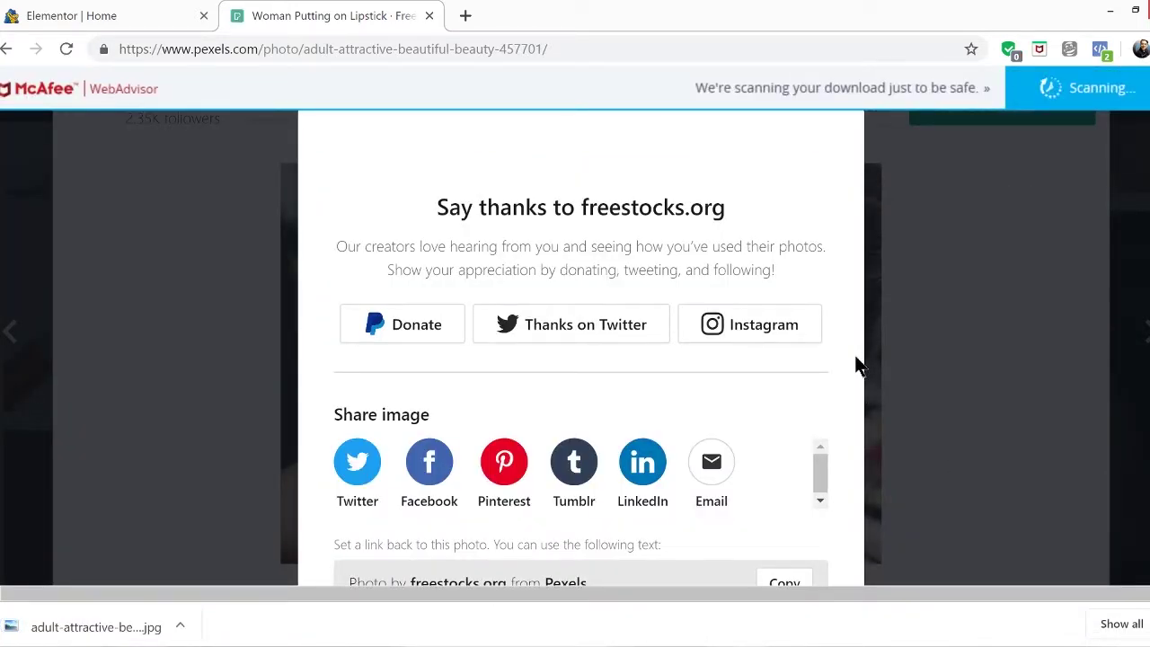
pyautogui.click(430, 16)
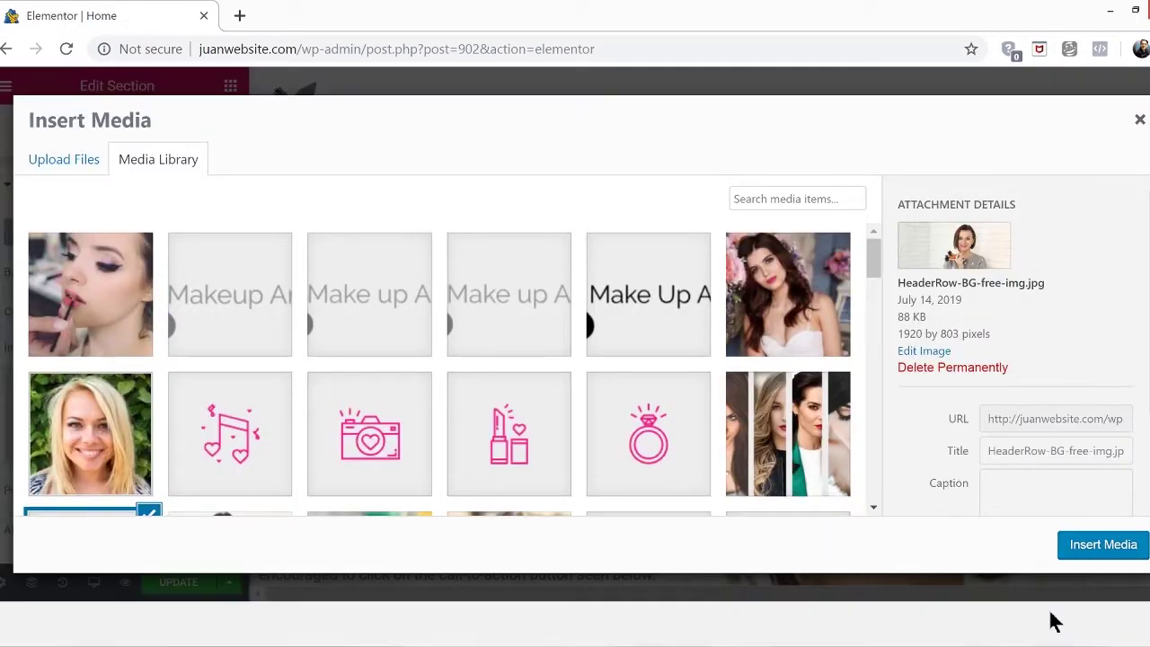
# Upload the downloaded lipstick jpg and insert it as the hero section's background
pyautogui.click(65, 161)
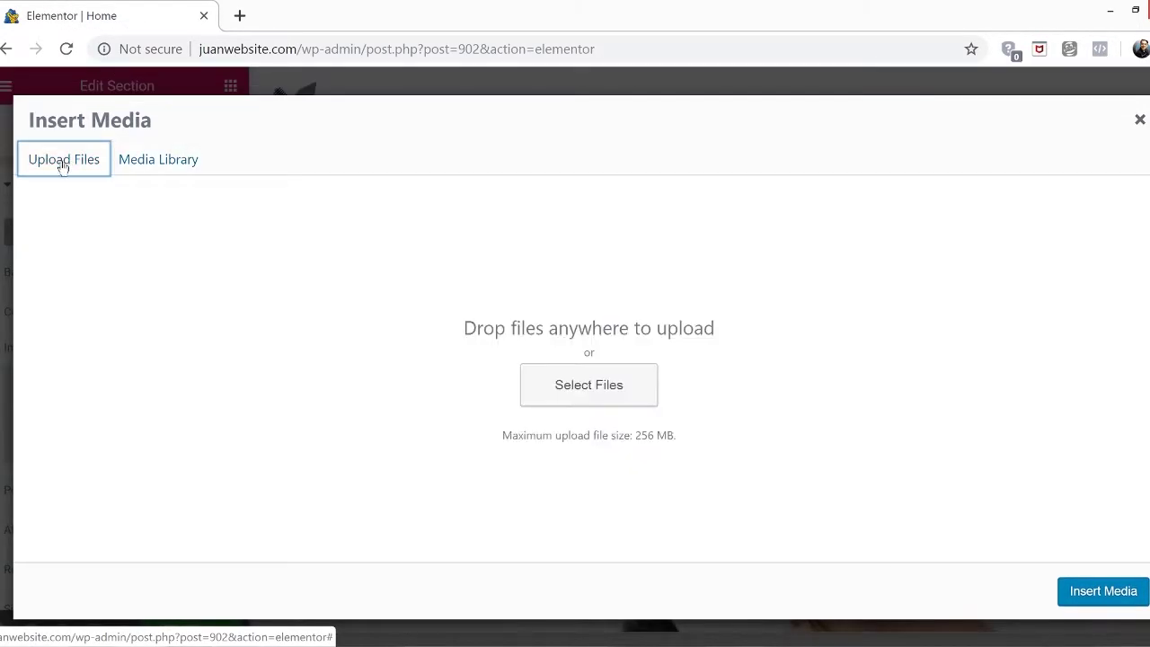
pyautogui.click(596, 398)
pyautogui.click(193, 320)
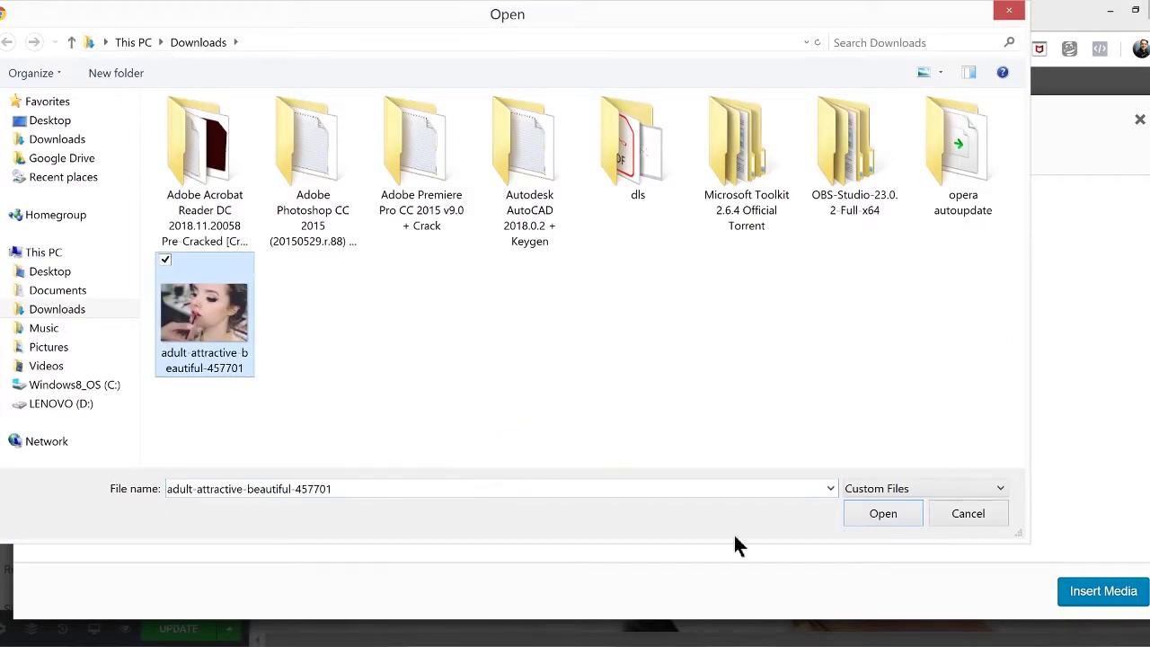
pyautogui.click(883, 513)
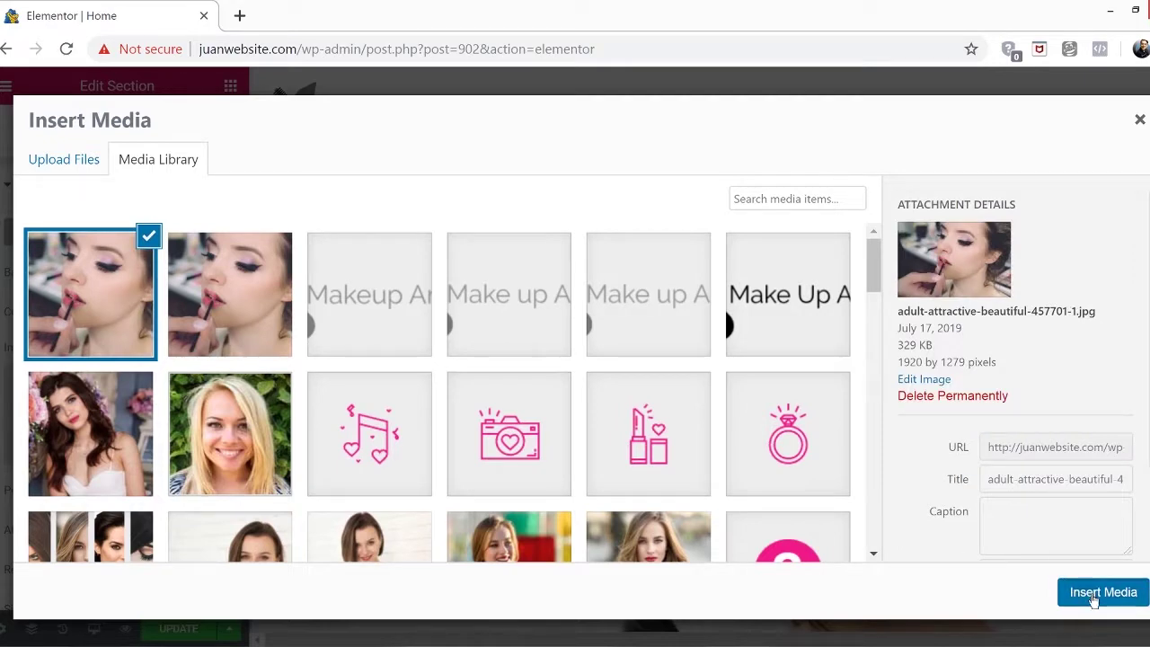
pyautogui.click(1098, 594)
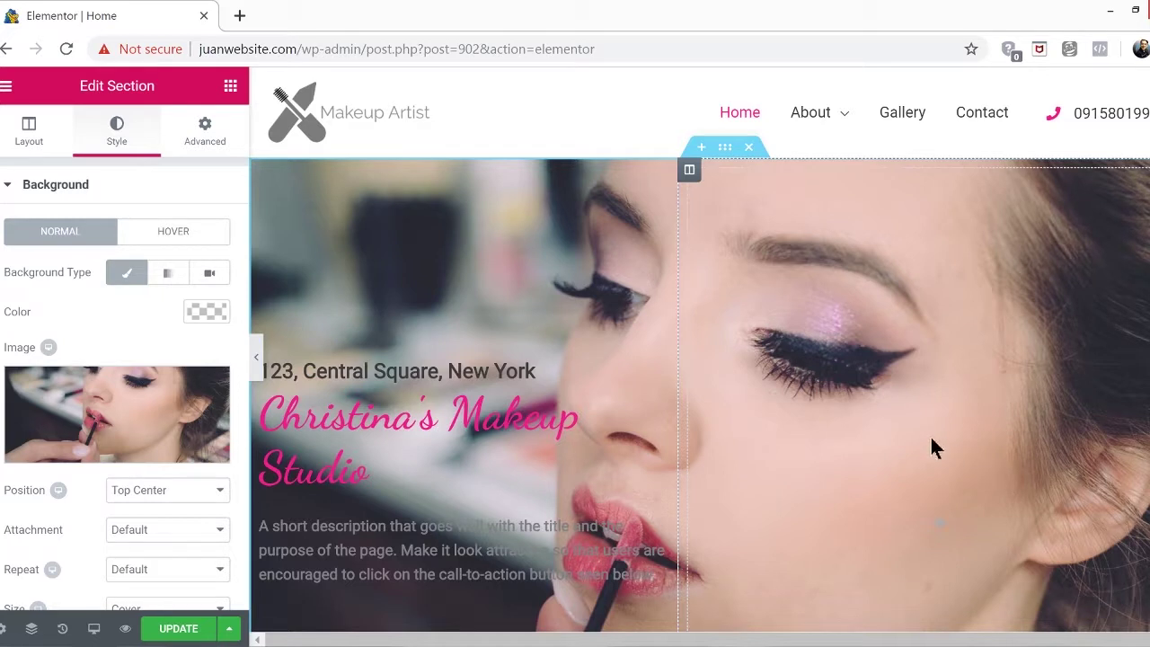
pyautogui.scroll(-1, 930, 446)
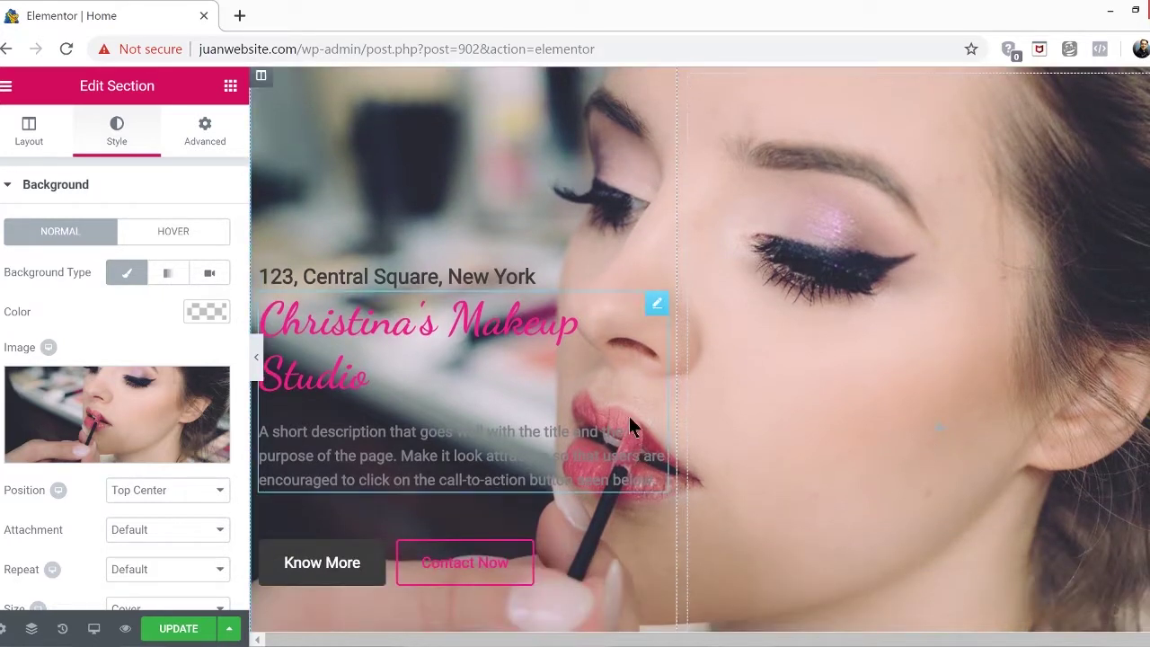
# Change the hero's '123, Central Square, New York' heading to '123 Pasig City'
pyautogui.click(473, 278)
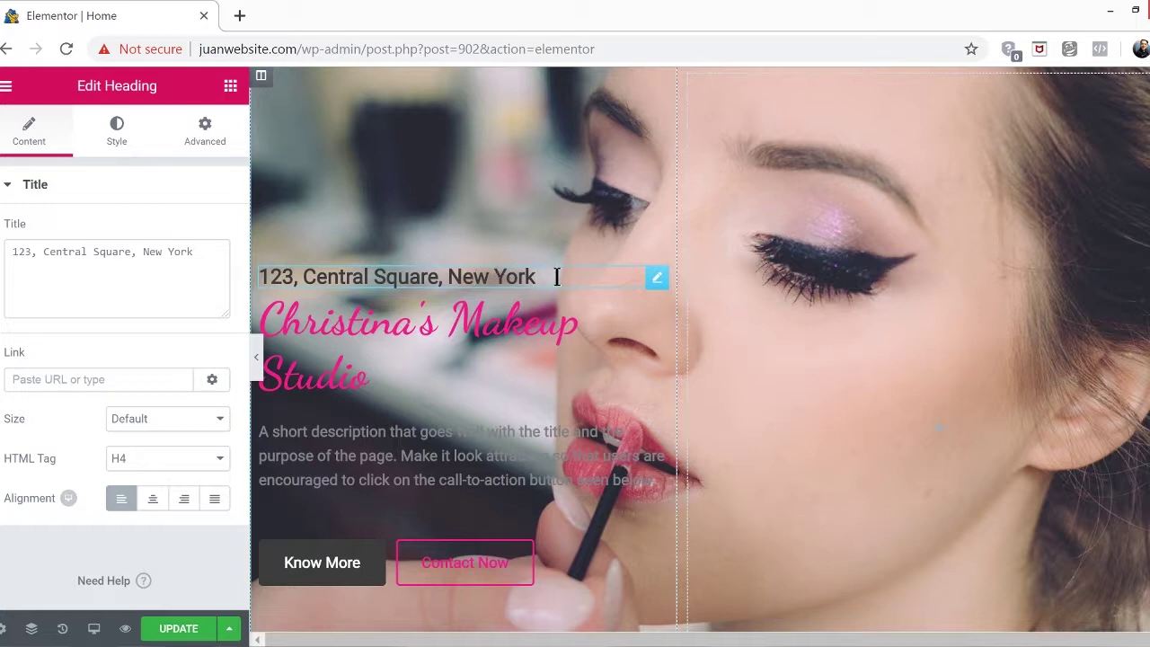
pyautogui.press('BackSpace')
pyautogui.press('BackSpace')
pyautogui.press('BackSpace')
pyautogui.press('BackSpace')
pyautogui.press('BackSpace')
pyautogui.press('BackSpace')
pyautogui.press('BackSpace')
pyautogui.press('BackSpace')
pyautogui.press('BackSpace')
pyautogui.press('BackSpace')
pyautogui.press('BackSpace')
pyautogui.press('BackSpace')
pyautogui.press('BackSpace')
pyautogui.press('BackSpace')
pyautogui.press('BackSpace')
pyautogui.press('BackSpace')
pyautogui.press('BackSpace')
pyautogui.press('BackSpace')
pyautogui.press('BackSpace')
pyautogui.press('BackSpace')
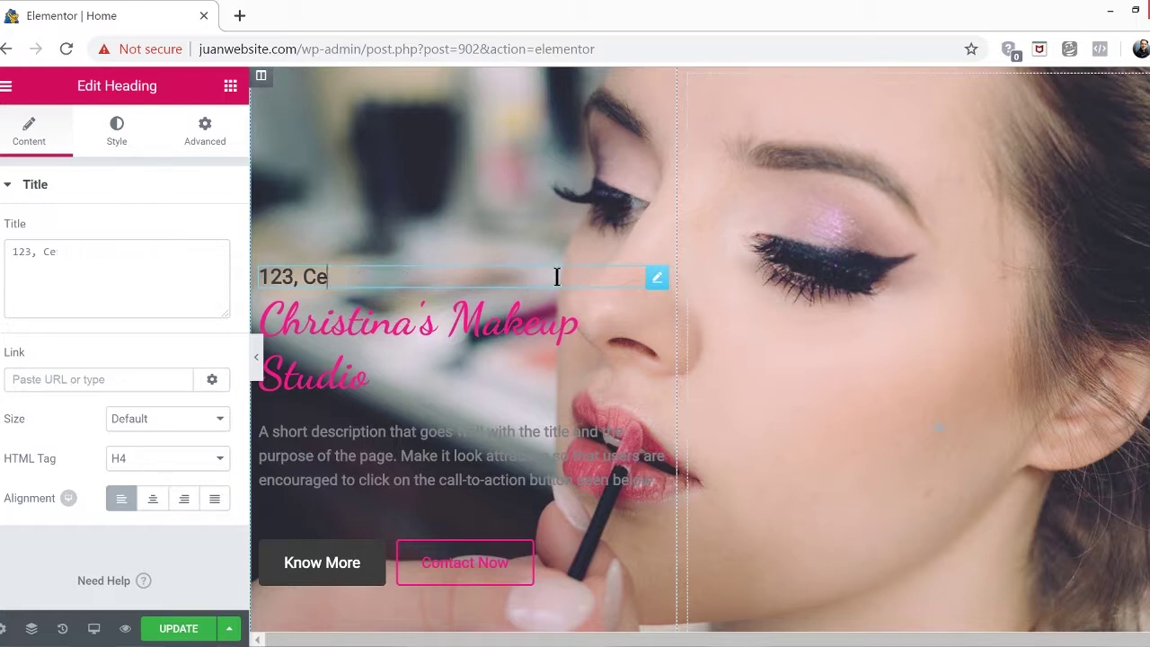
pyautogui.press('BackSpace')
pyautogui.press('BackSpace')
pyautogui.press('BackSpace')
pyautogui.press('BackSpace')
pyautogui.press('BackSpace')
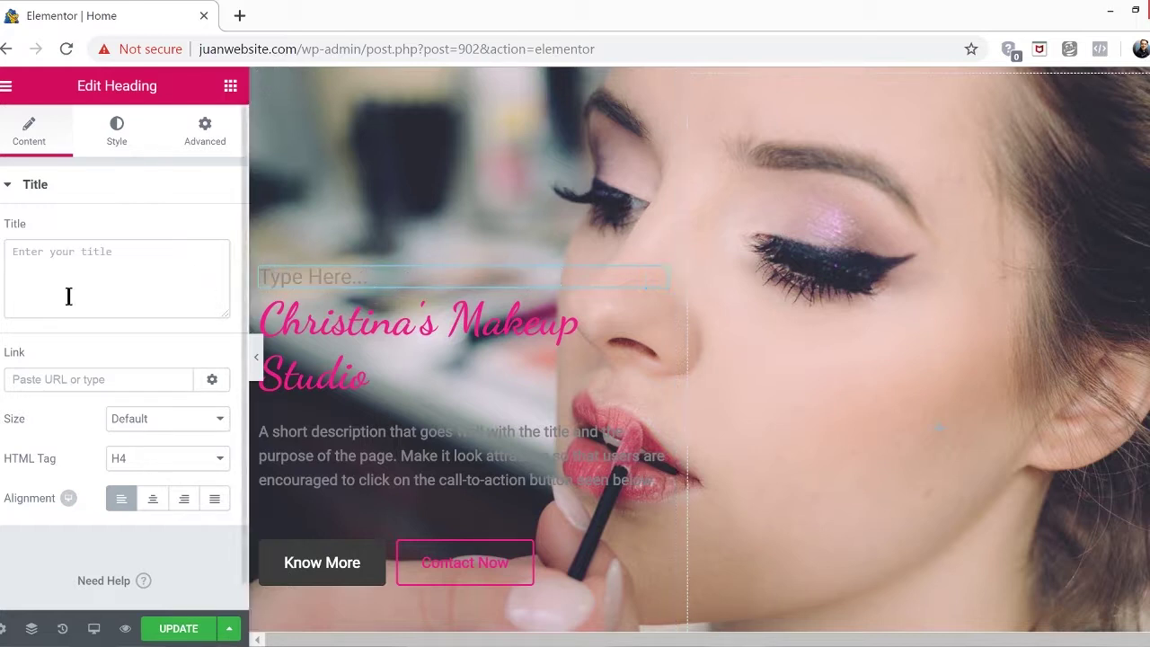
pyautogui.click(32, 250)
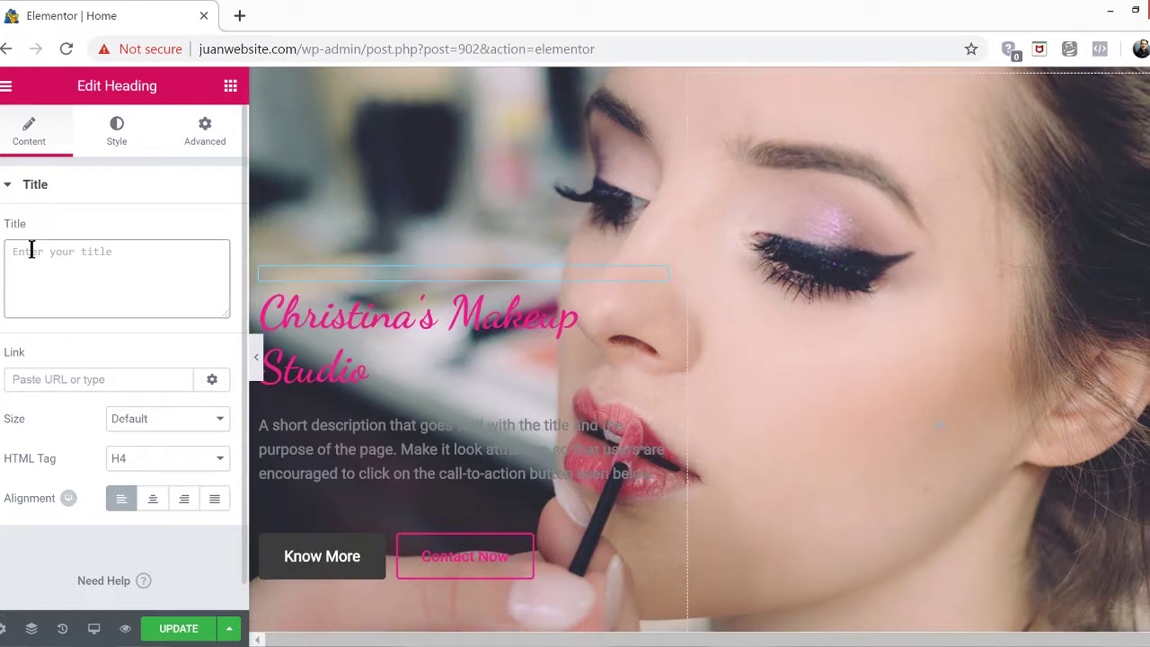
pyautogui.write('123 Pasid')
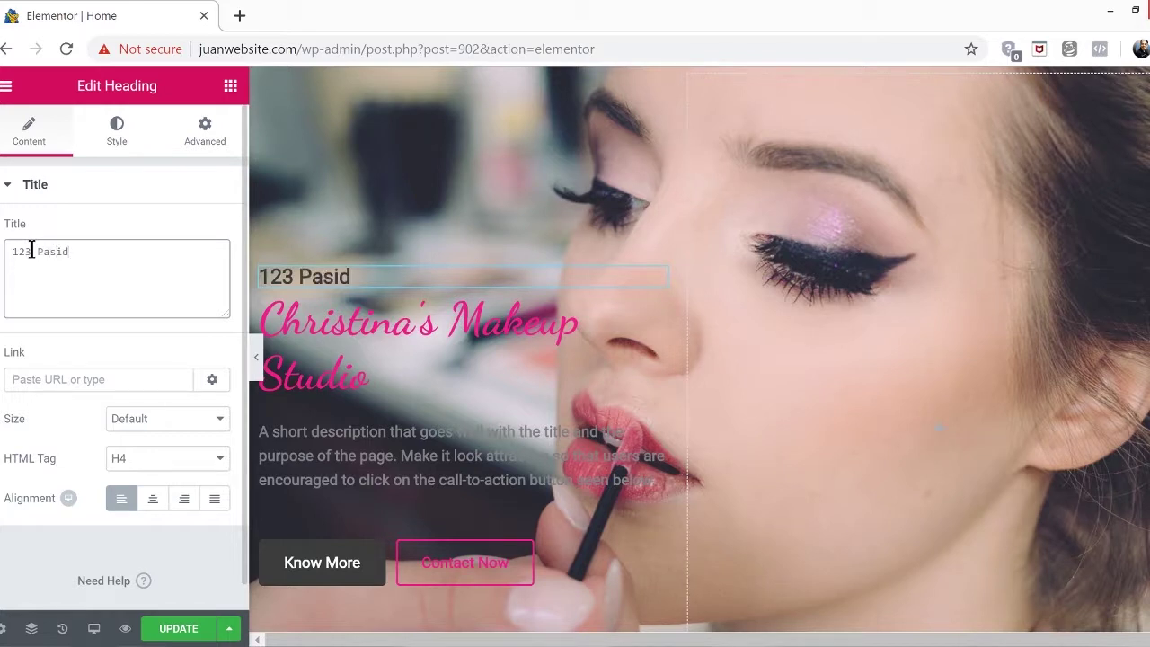
pyautogui.press('BackSpace')
pyautogui.write('g City')
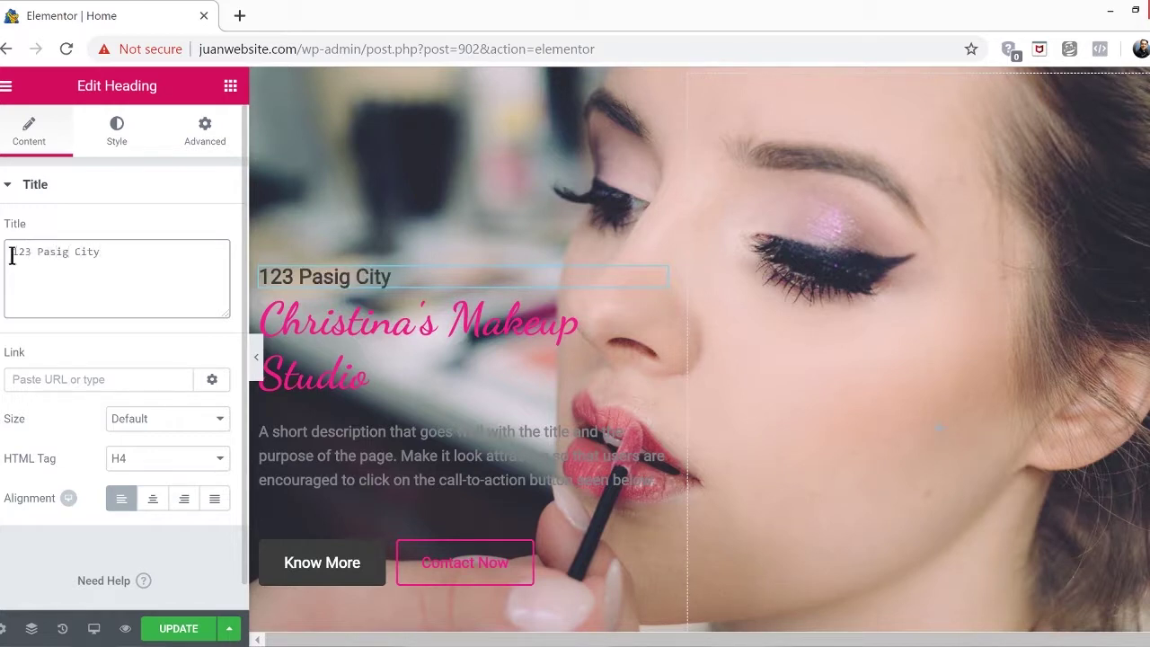
pyautogui.click(400, 375)
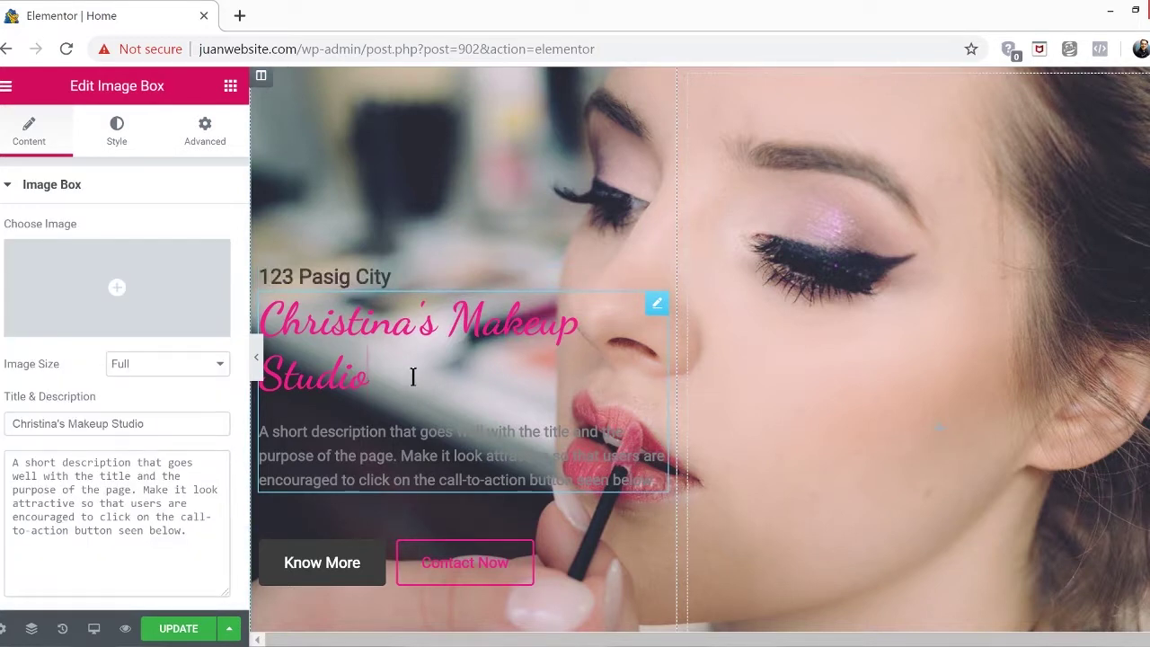
# Replace the hero title with the owner's name followed by 'Makeup Studio'
pyautogui.moveTo(413, 376); pyautogui.dragTo(262, 340)
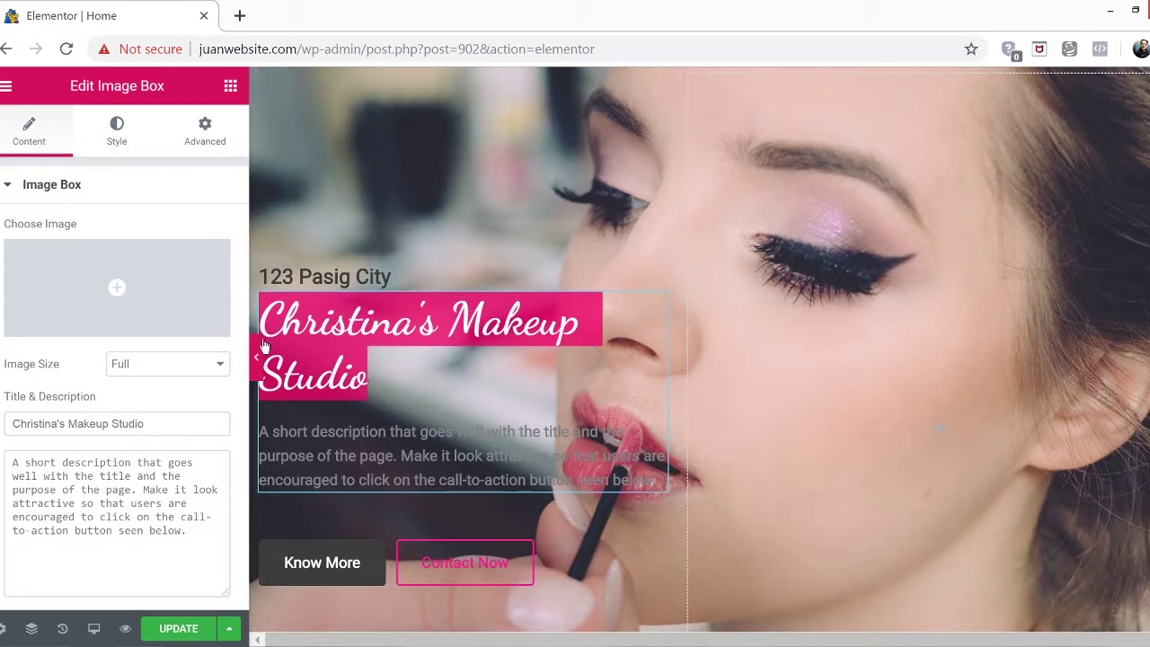
pyautogui.press('BackSpace')
pyautogui.write('Da')
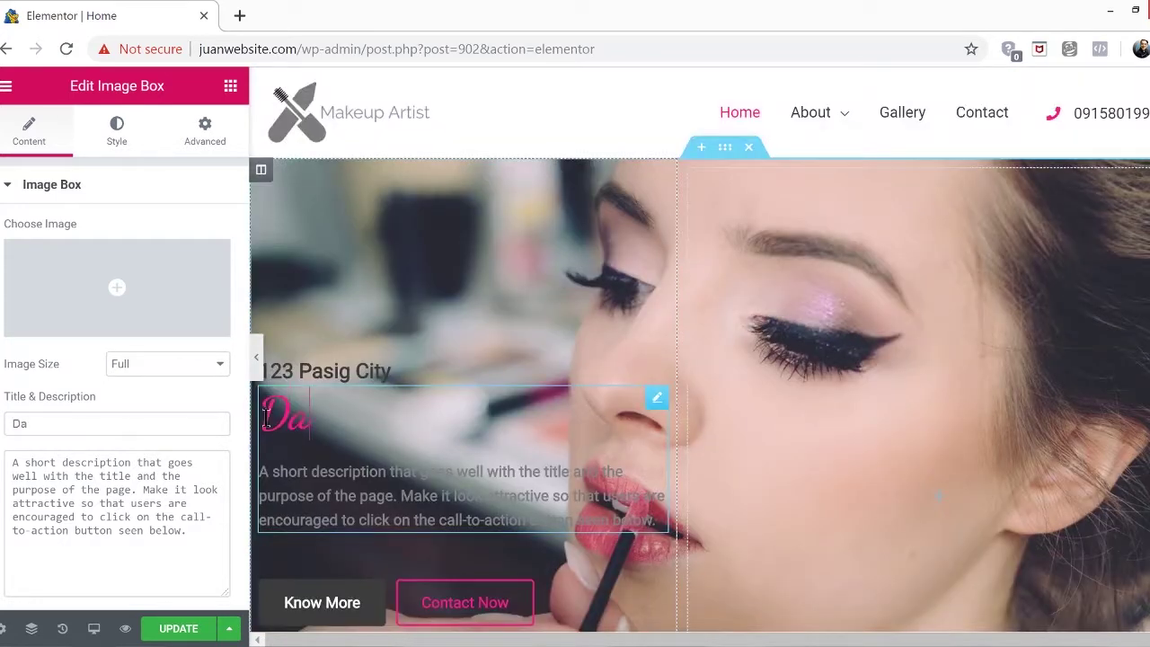
pyautogui.write('nnica')
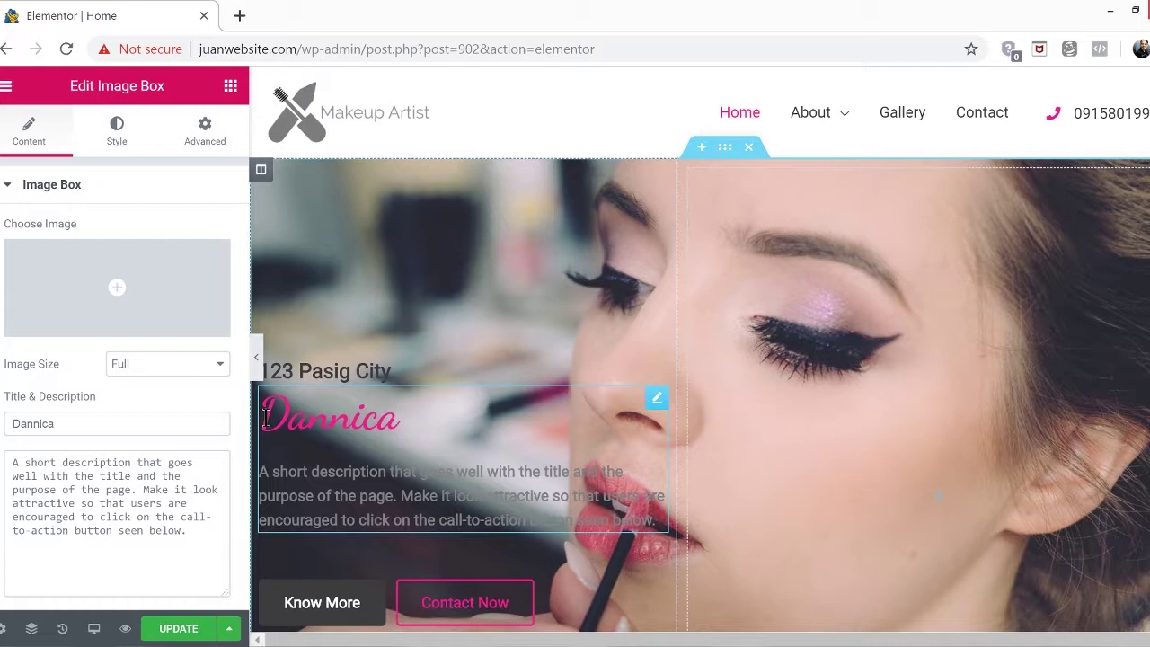
pyautogui.write("'s M")
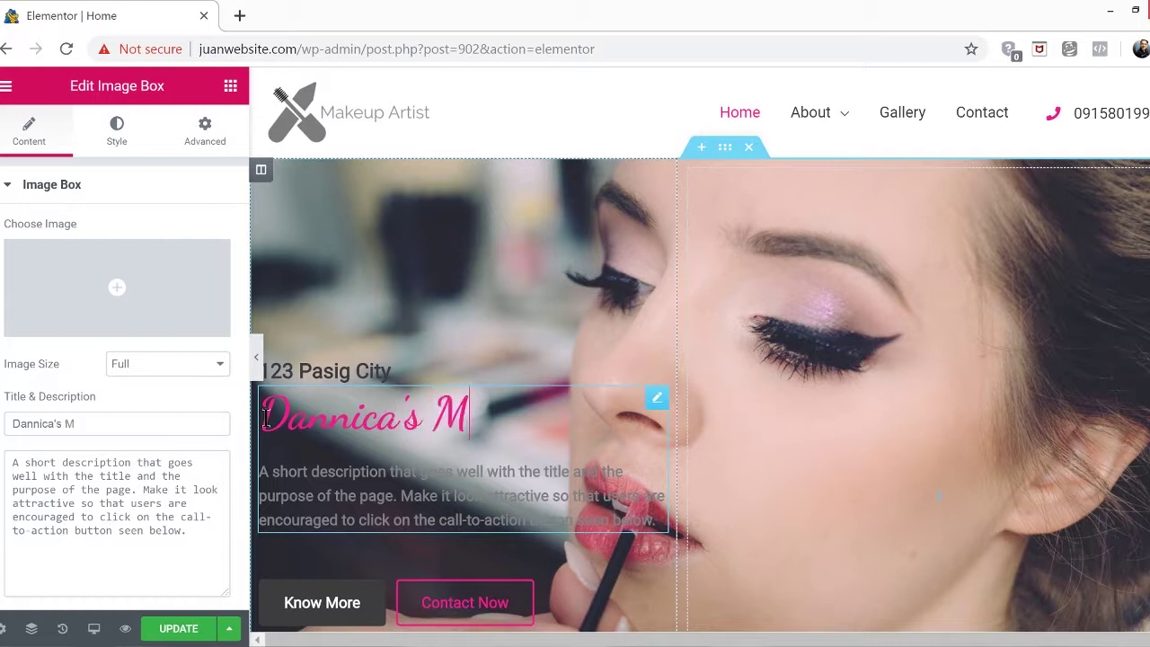
pyautogui.write('akeup S')
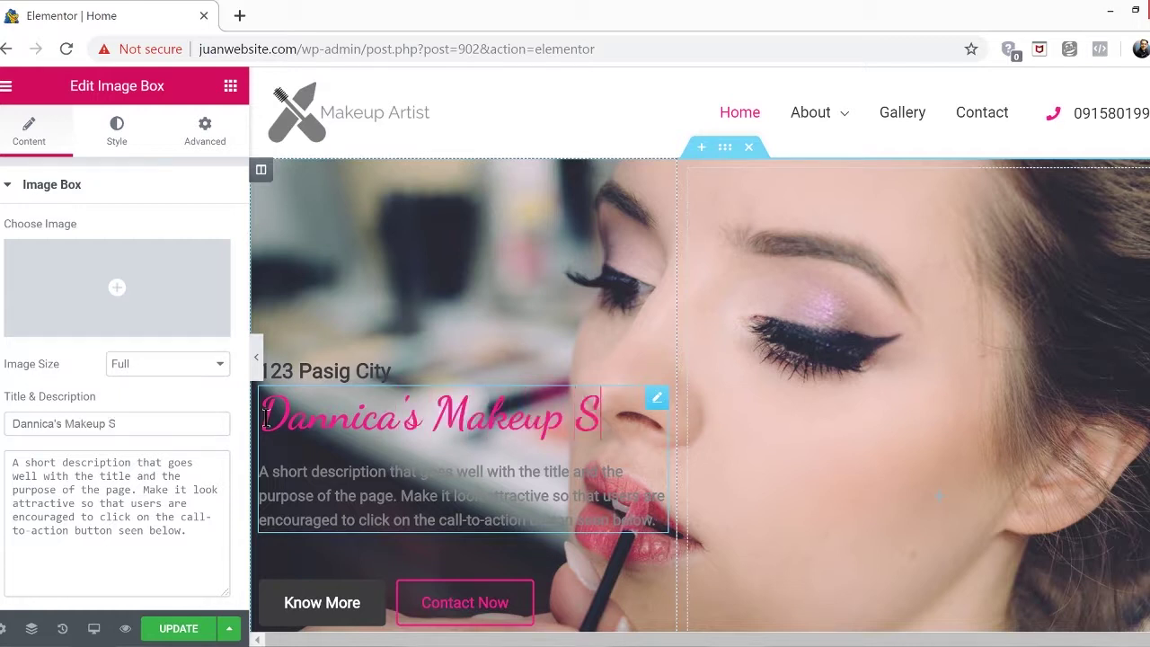
pyautogui.write('tudio')
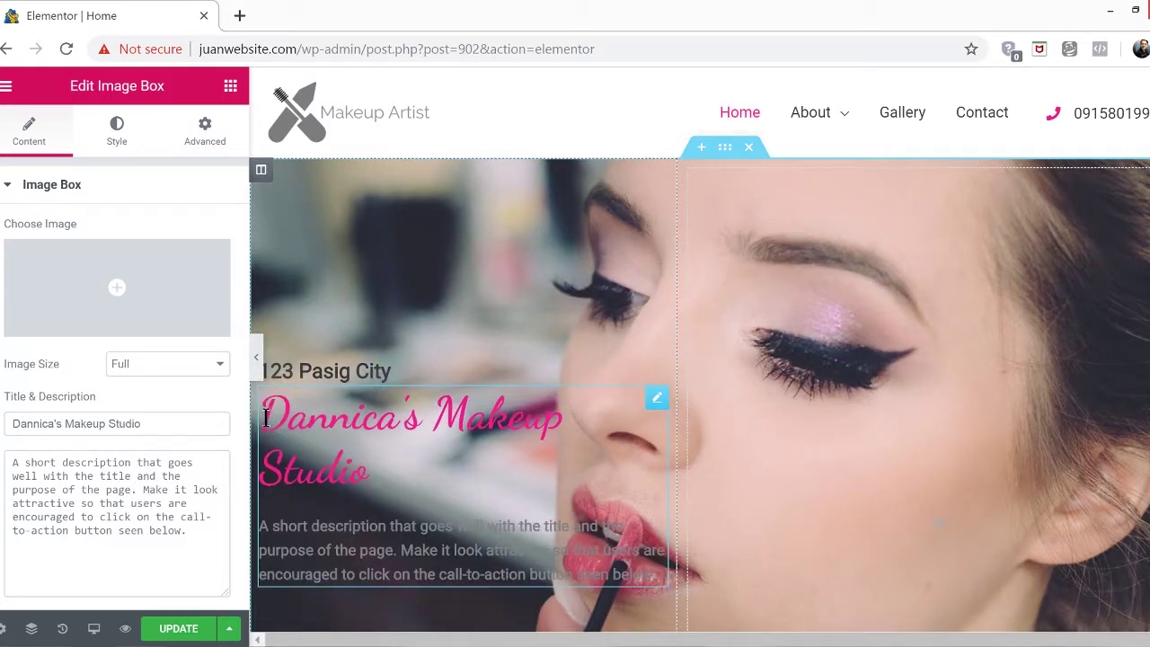
pyautogui.scroll(-1, 480, 521)
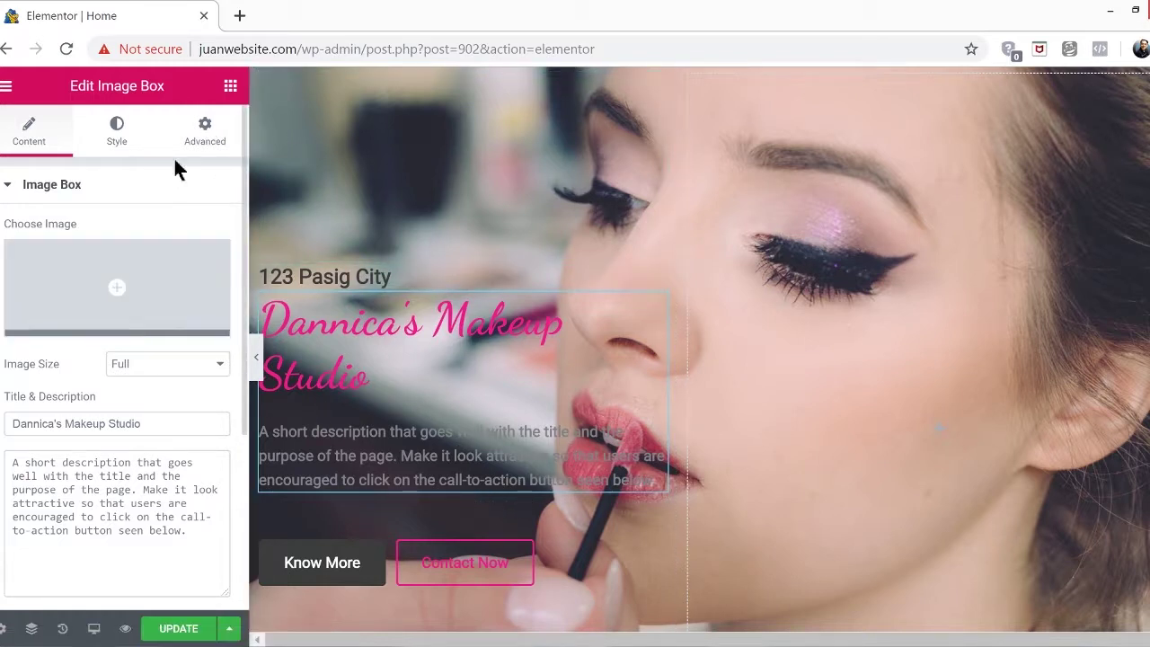
# Set the image box Title Color to magenta #e810d2
pyautogui.click(127, 141)
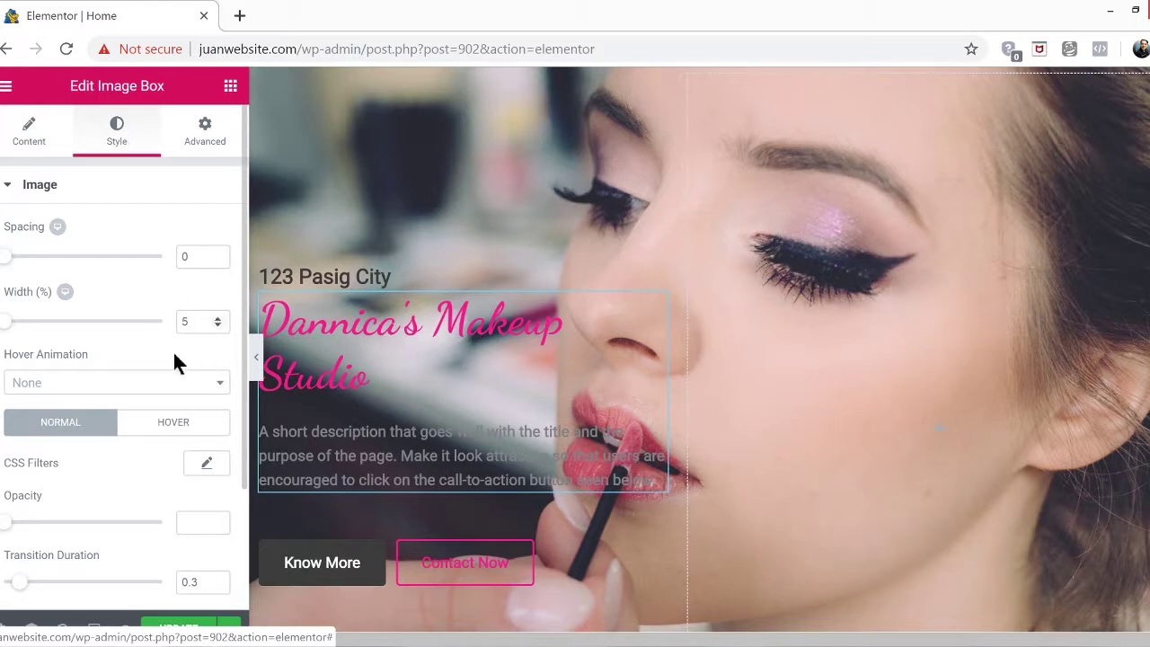
pyautogui.scroll(-2, 176, 362)
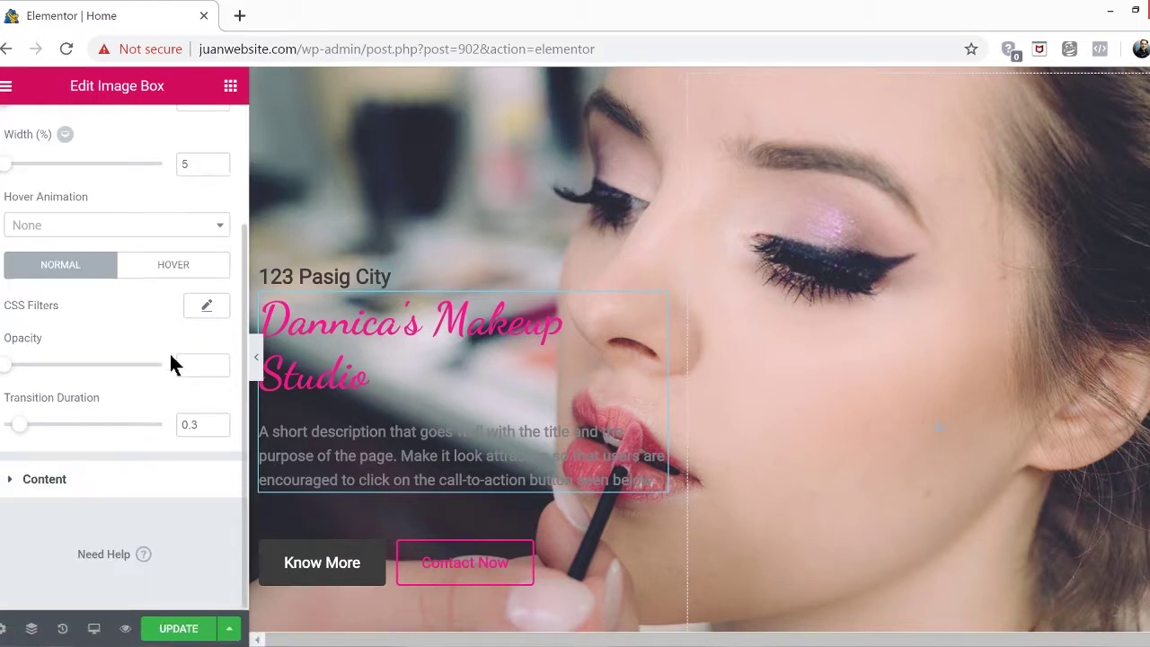
pyautogui.click(10, 482)
pyautogui.scroll(-2, 108, 409)
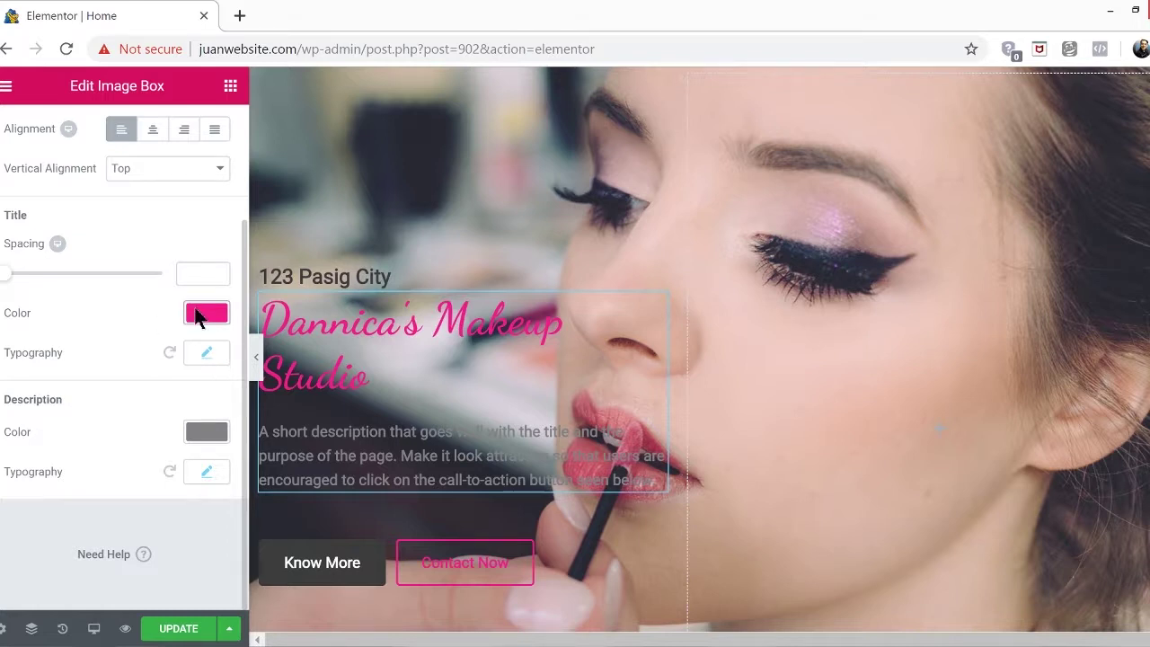
pyautogui.click(197, 312)
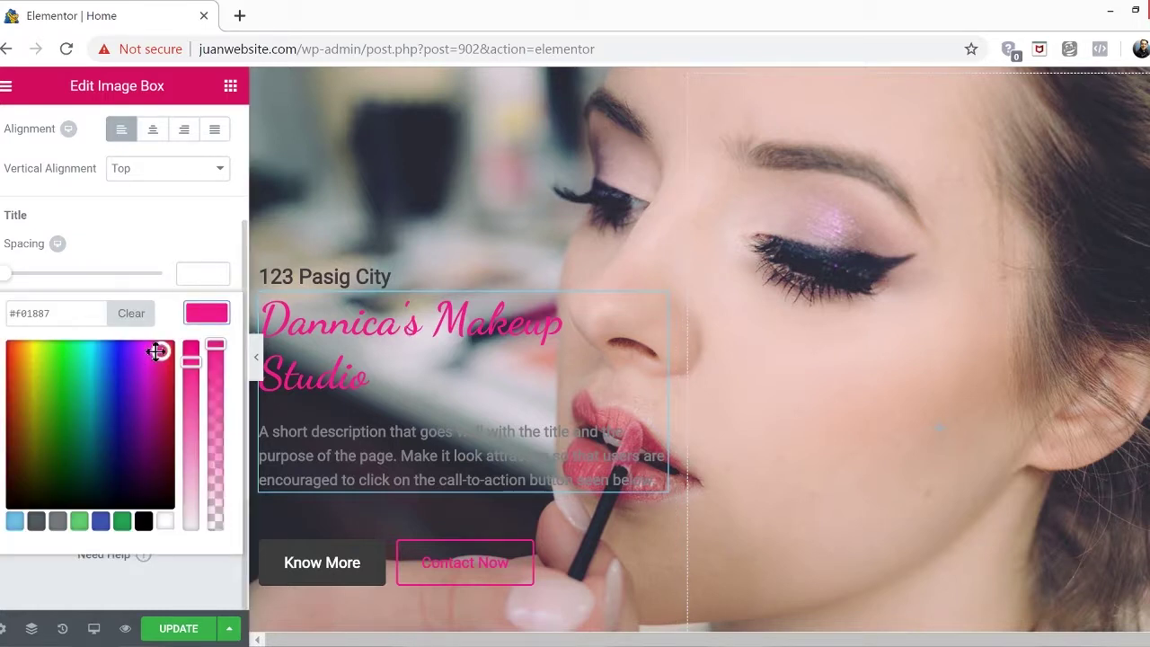
pyautogui.moveTo(140, 357)
pyautogui.mouseDown()
pyautogui.moveTo(67, 424)
pyautogui.moveTo(111, 408)
pyautogui.moveTo(150, 357)
pyautogui.mouseUp()
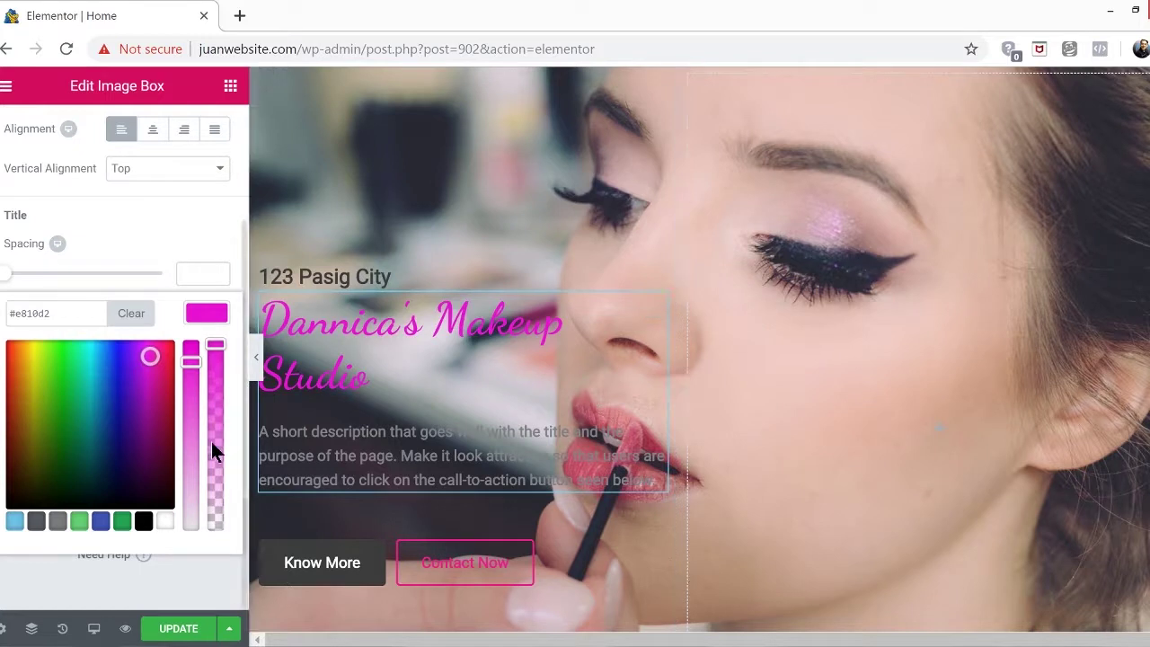
pyautogui.click(133, 229)
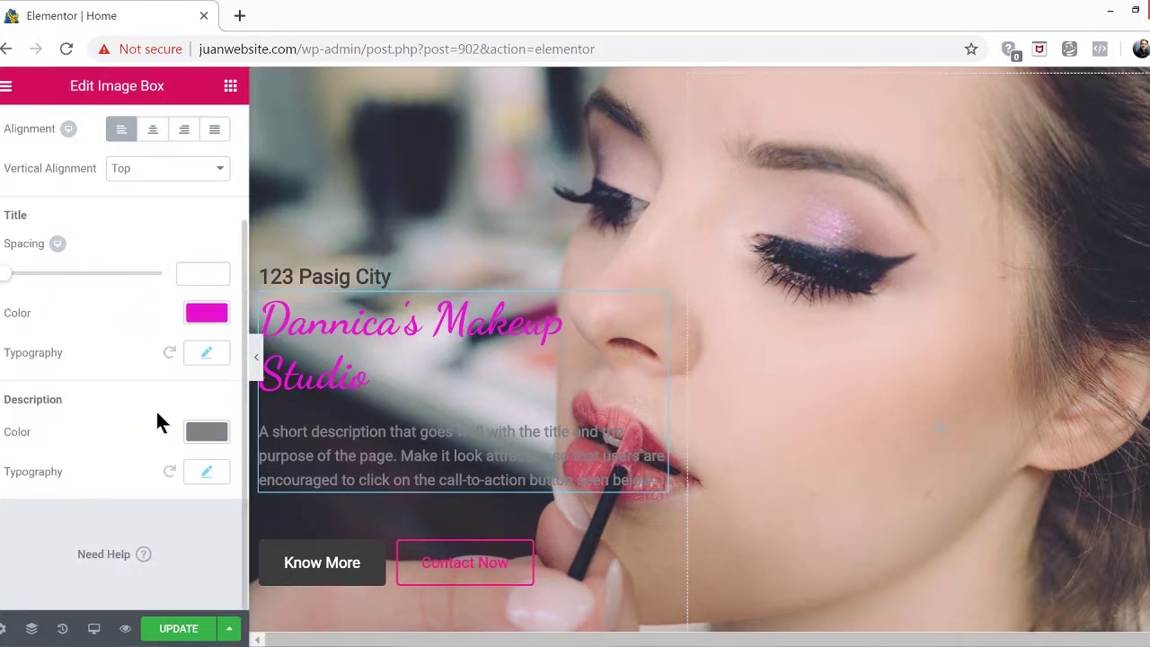
# Set the Description Color to near-white #ebf4f2 and review its typography settings
pyautogui.click(203, 432)
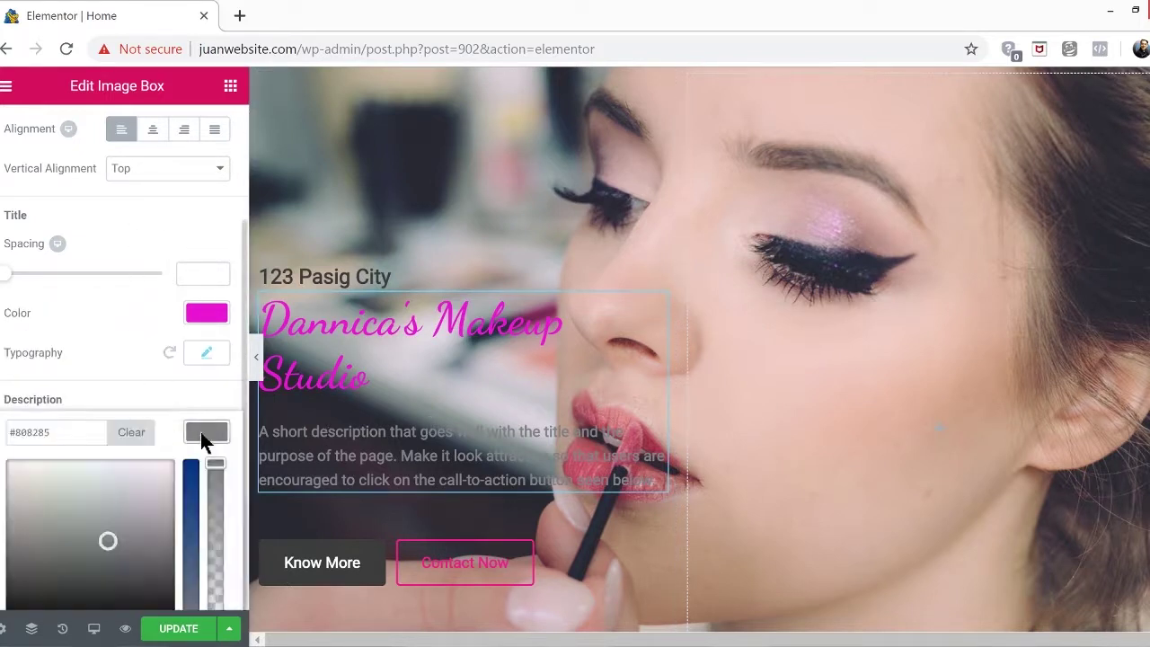
pyautogui.moveTo(109, 542); pyautogui.dragTo(185, 485)
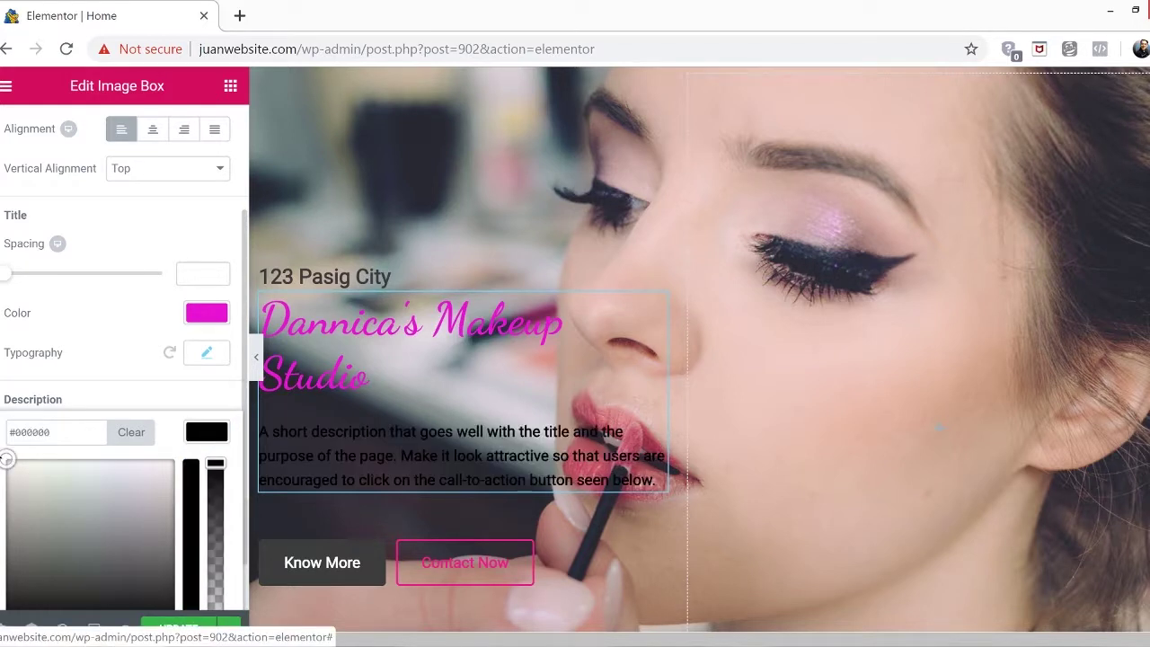
pyautogui.click(46, 477)
pyautogui.click(83, 469)
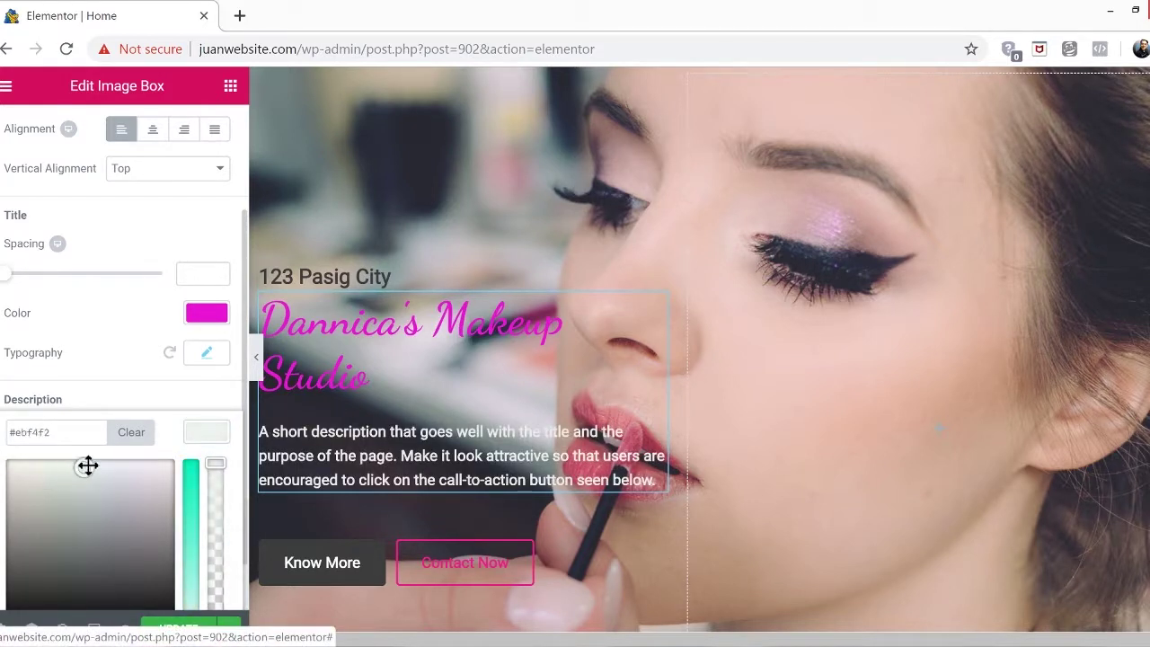
pyautogui.scroll(-1, 155, 417)
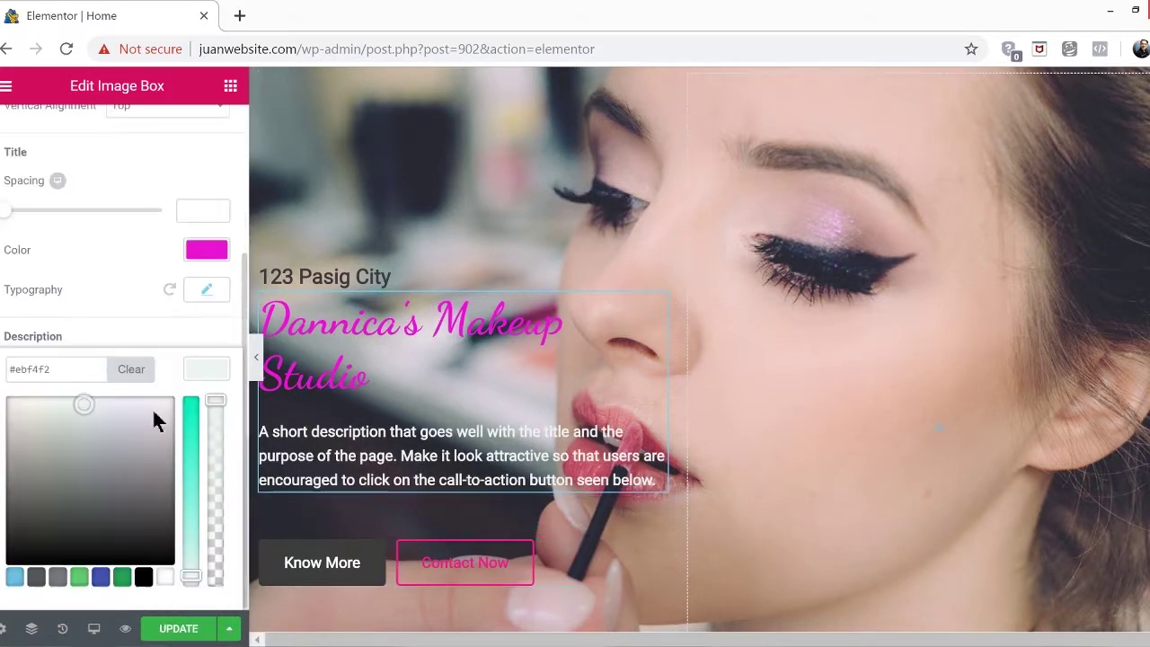
pyautogui.click(102, 314)
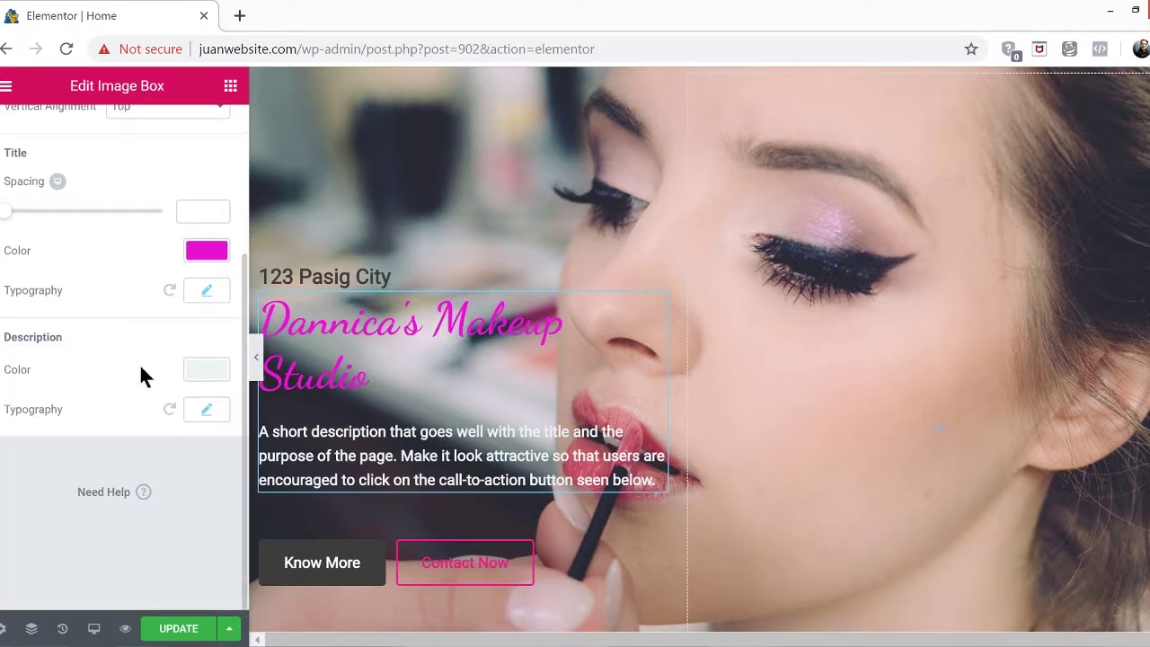
pyautogui.click(206, 411)
pyautogui.scroll(-3, 203, 420)
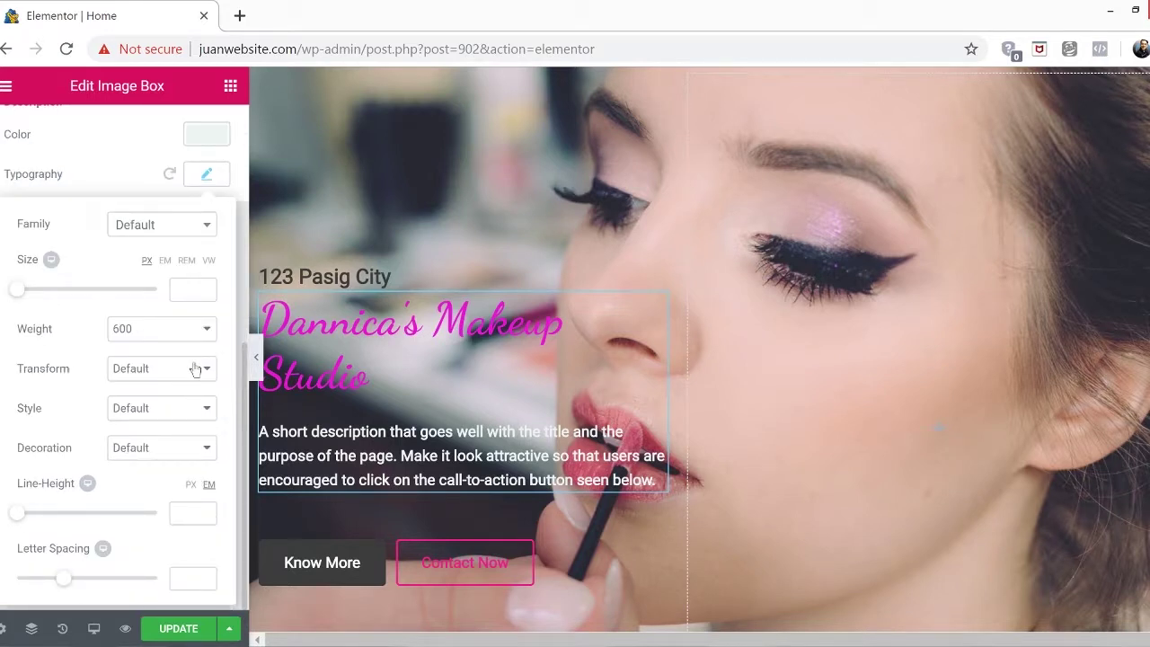
pyautogui.click(791, 463)
pyautogui.scroll(-1, 790, 463)
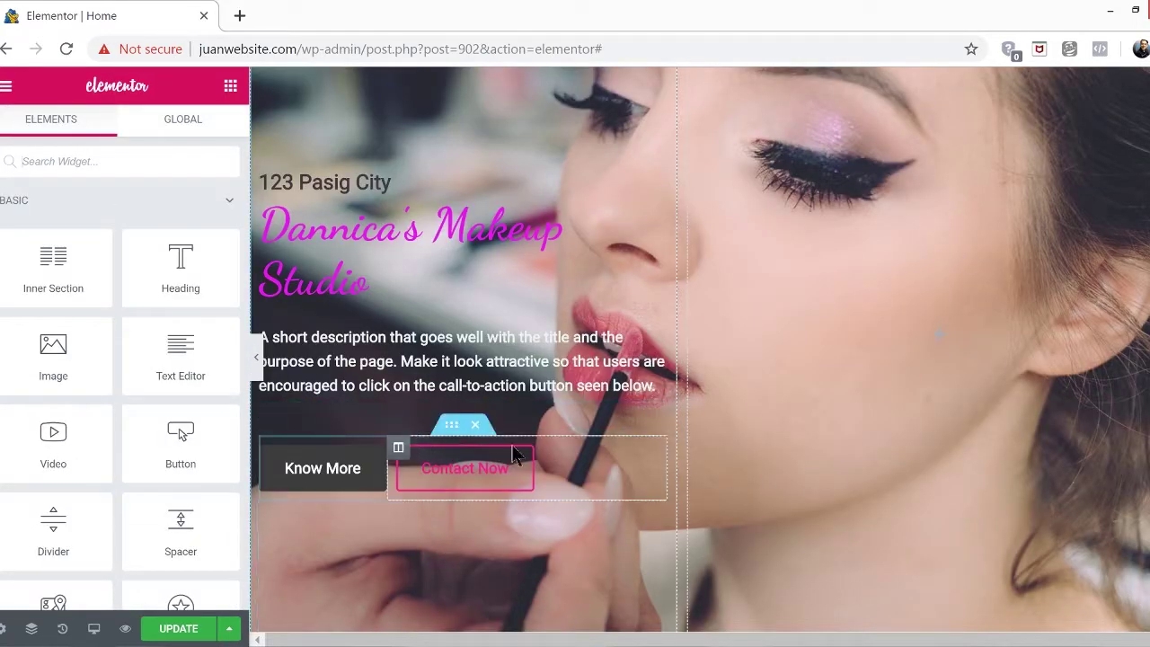
# Relabel the Know More button 'About' and link it to the About page
pyautogui.click(326, 461)
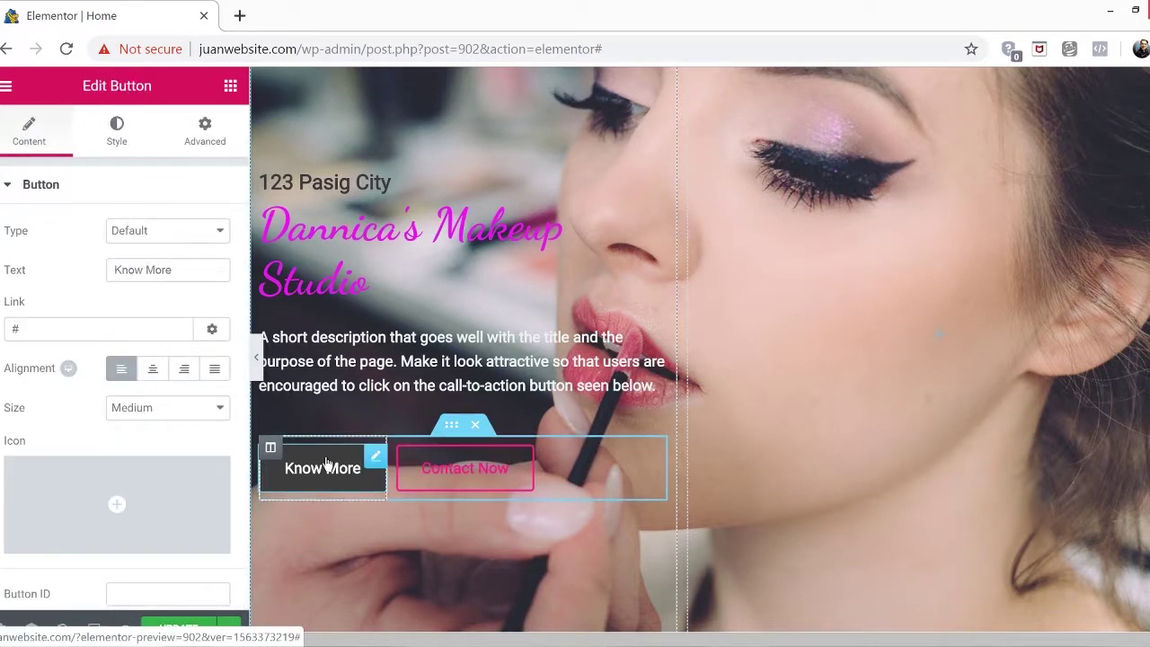
pyautogui.click(186, 270)
pyautogui.hotkey('ctrl', 'a')
pyautogui.write('B')
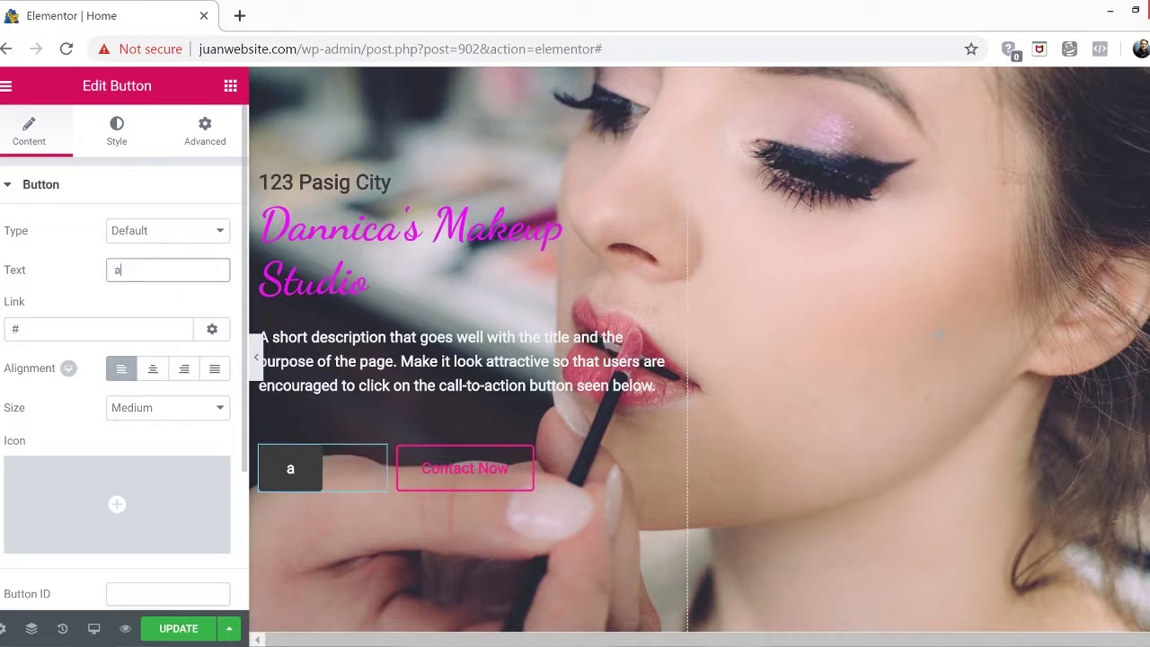
pyautogui.press('BackSpace')
pyautogui.write('About')
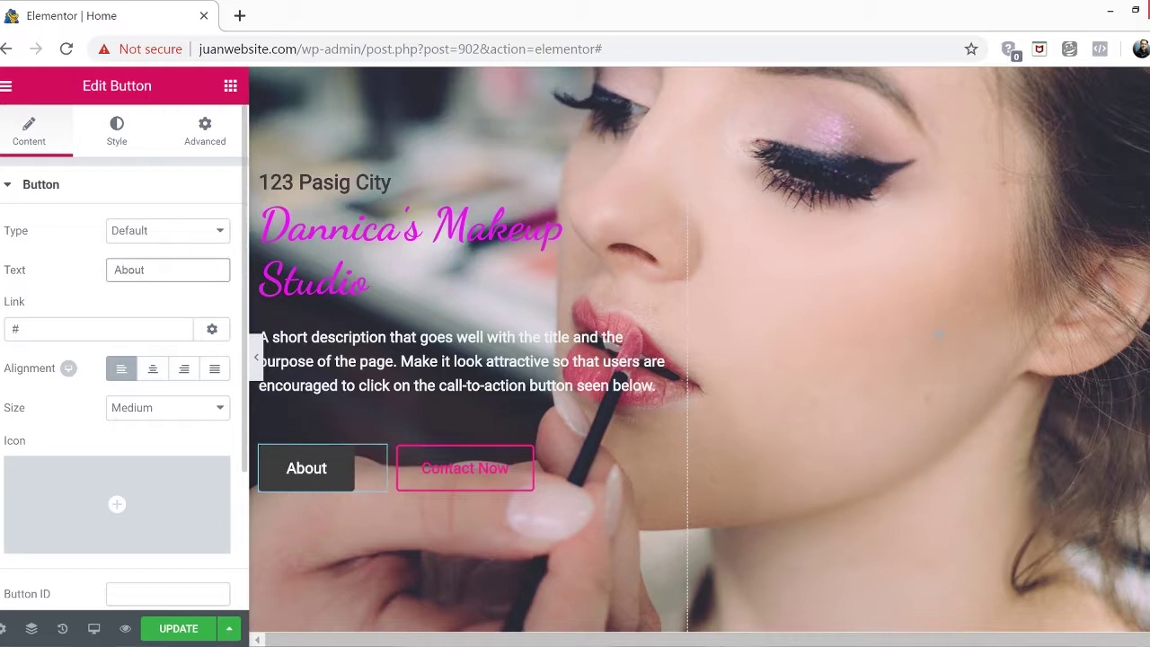
pyautogui.click(96, 327)
pyautogui.press('BackSpace')
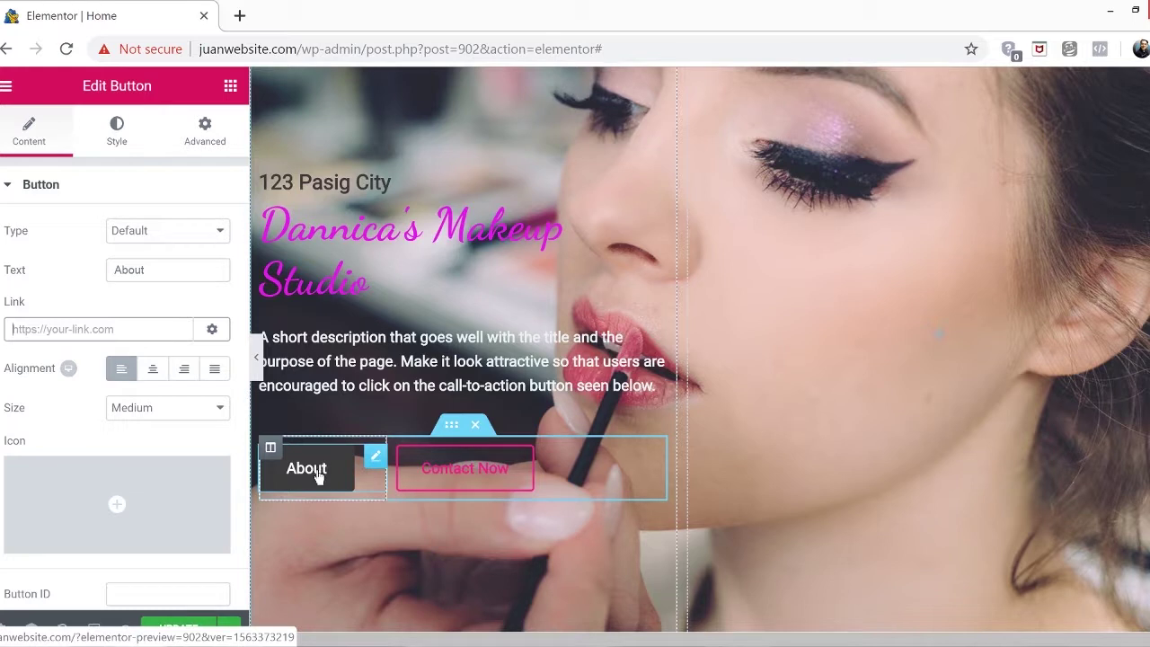
pyautogui.write('a')
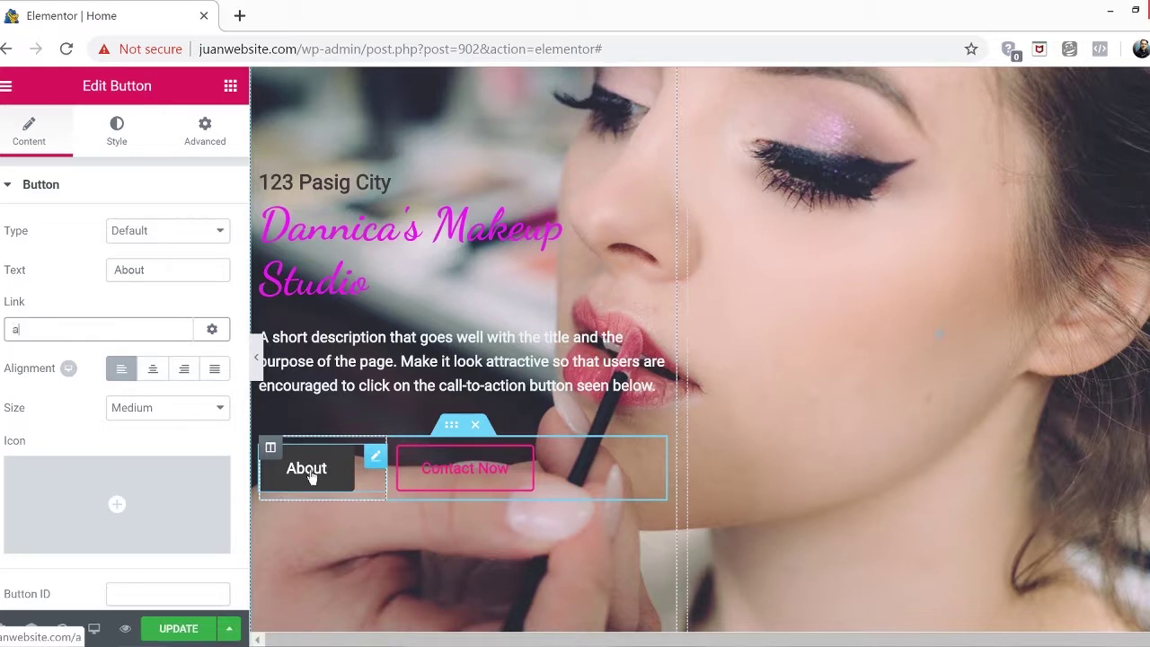
pyautogui.write('bout')
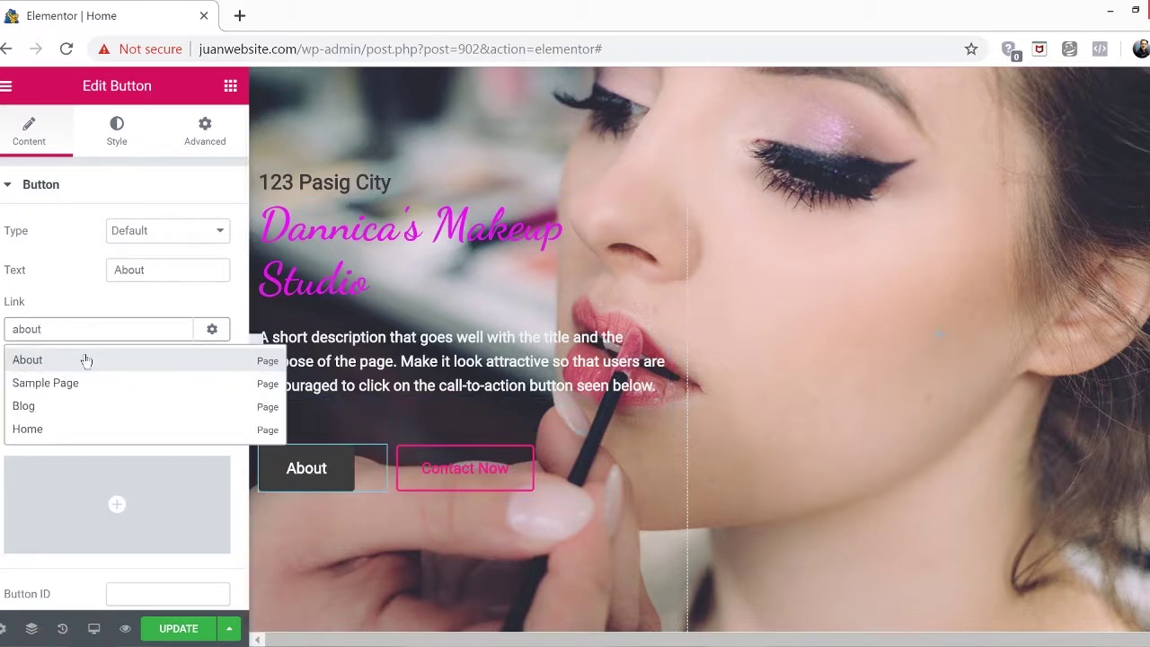
pyautogui.click(86, 360)
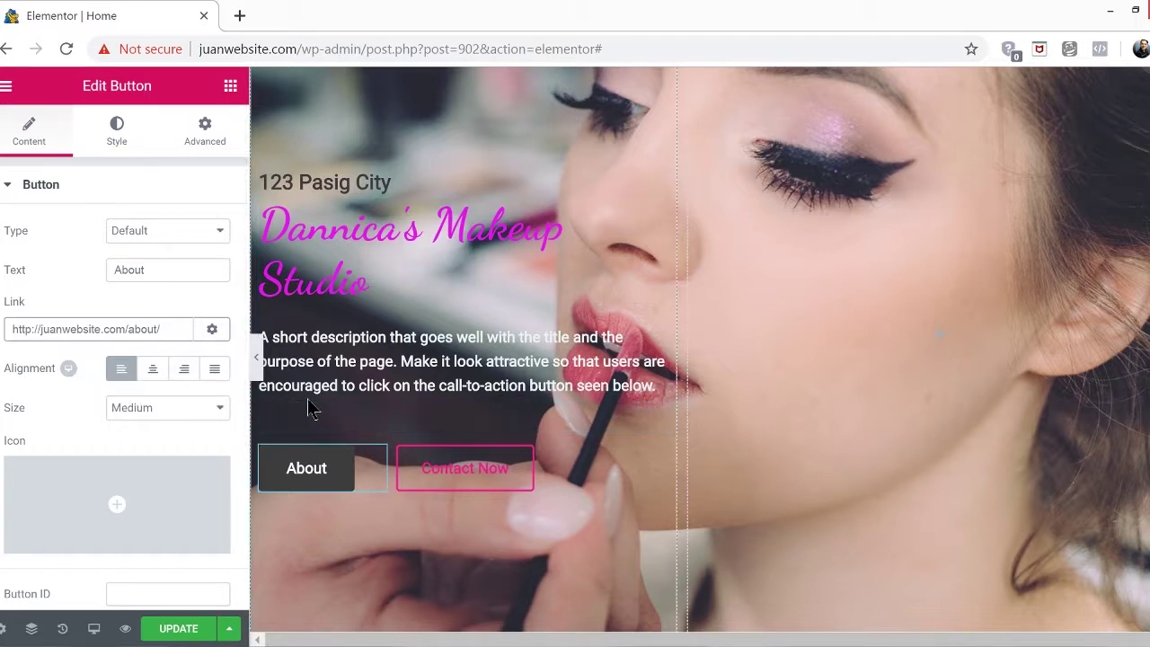
pyautogui.scroll(-1, 306, 395)
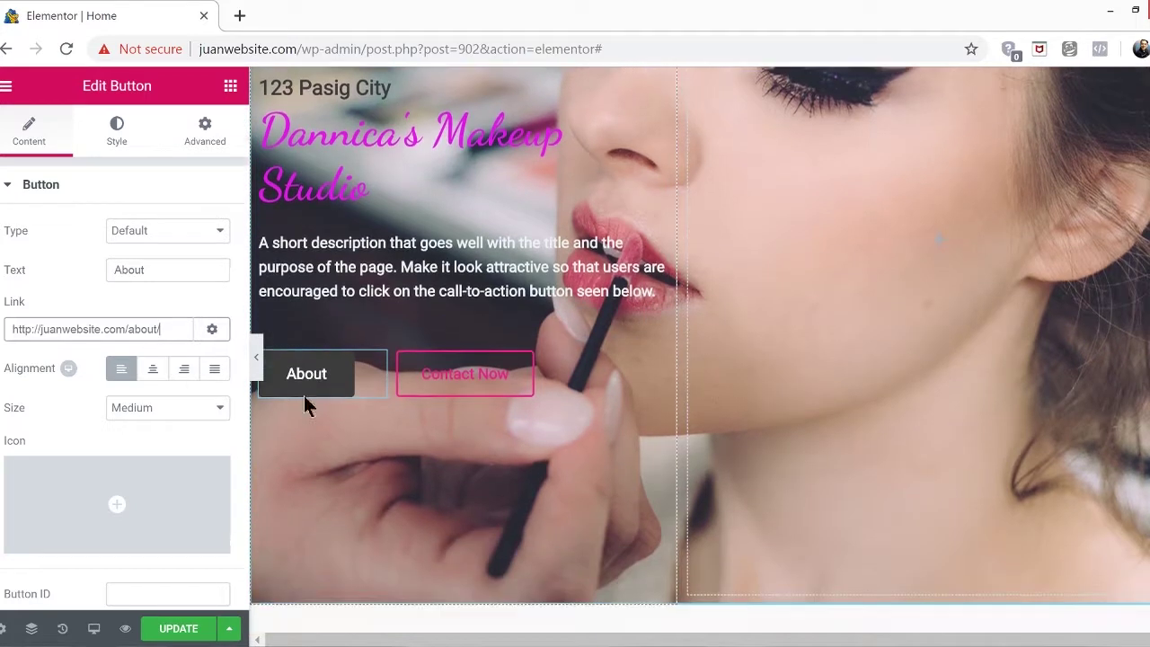
# Link the Contact Now button to the Contact page and update the Home page
pyautogui.click(485, 376)
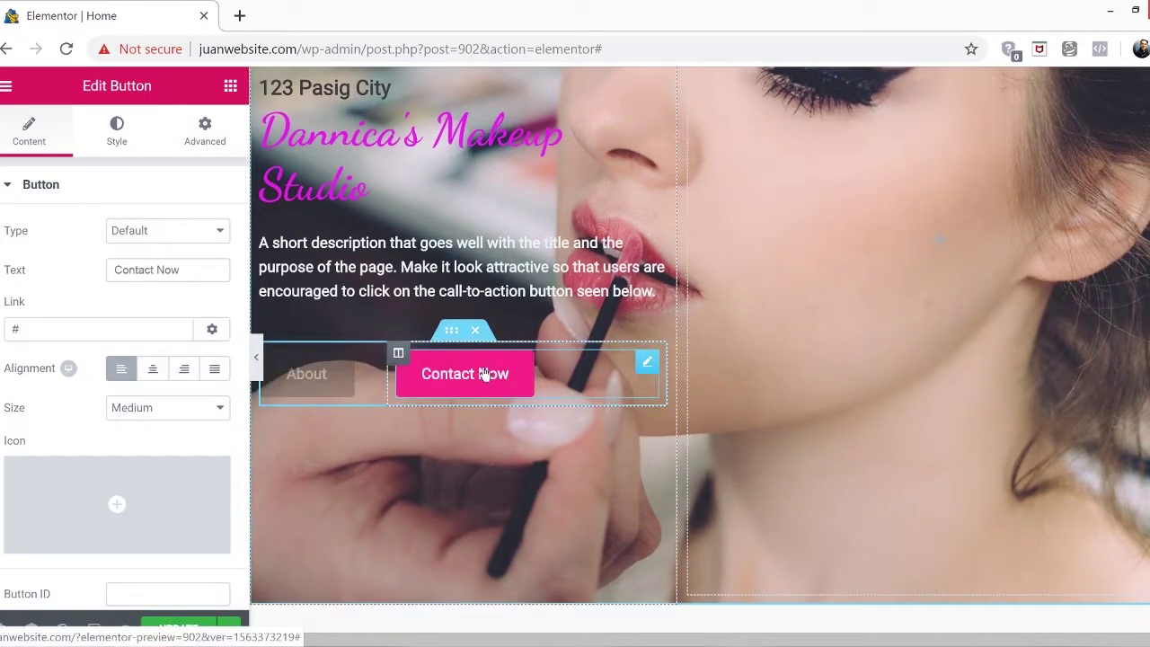
pyautogui.click(72, 329)
pyautogui.press('BackSpace')
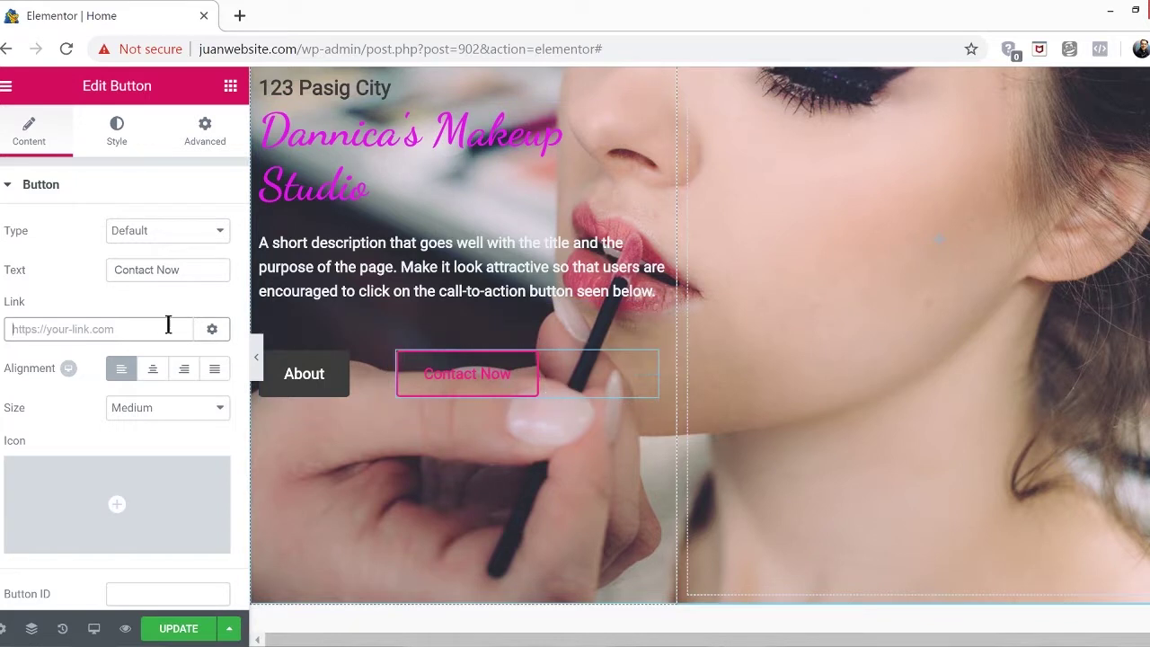
pyautogui.write('conta')
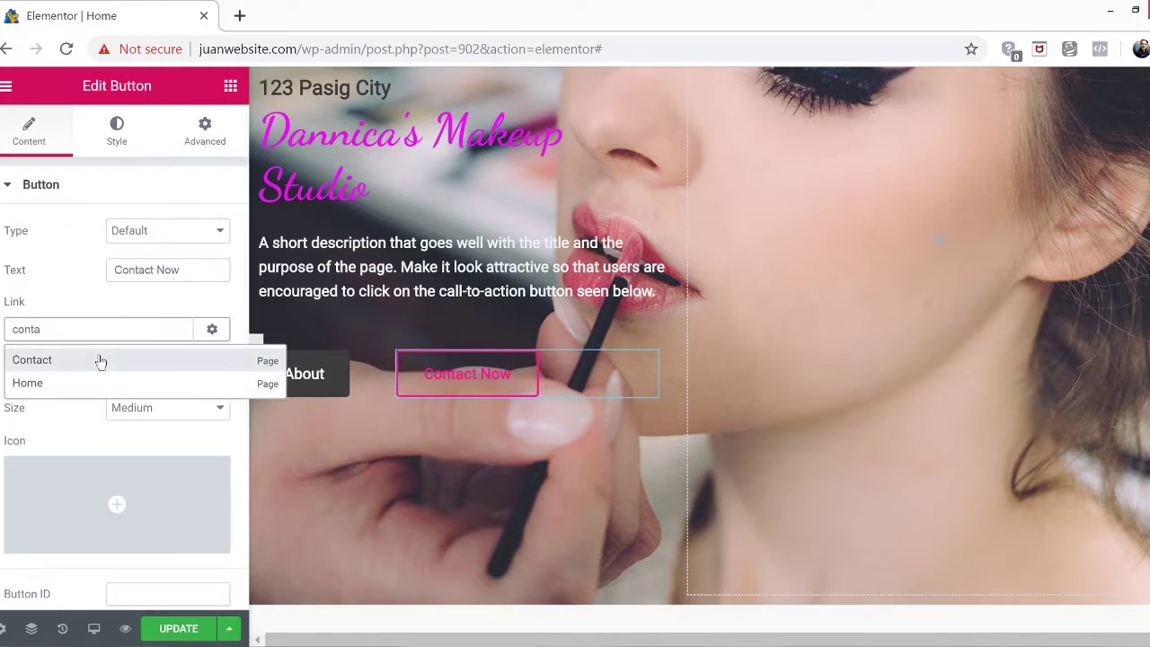
pyautogui.click(101, 360)
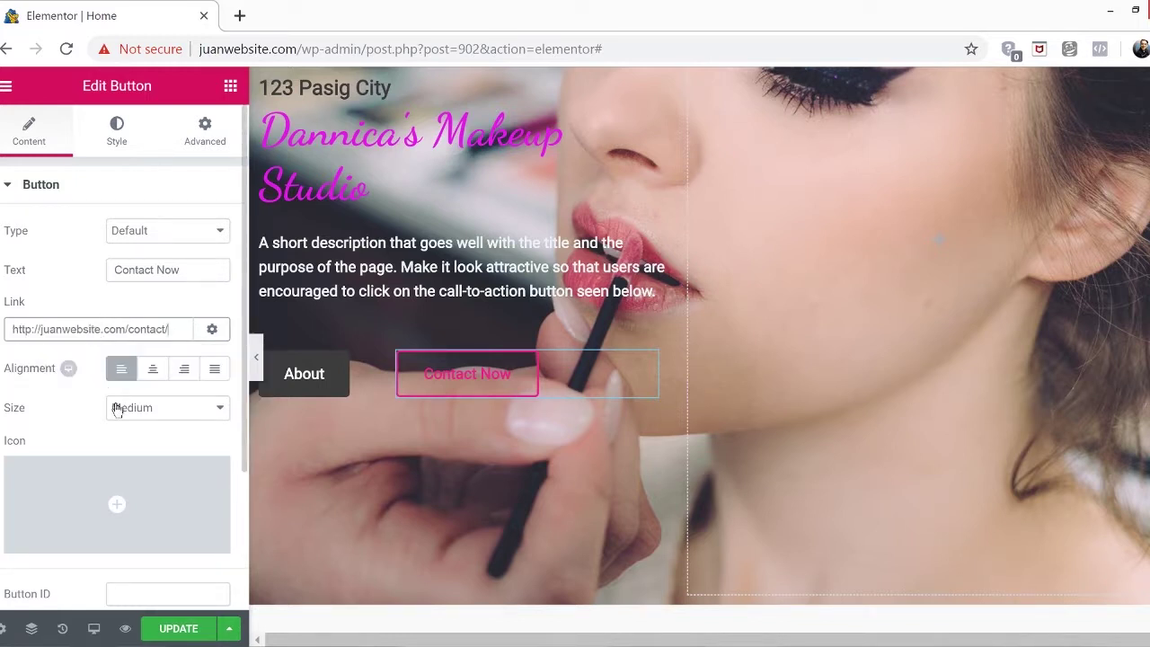
pyautogui.scroll(-2, 117, 408)
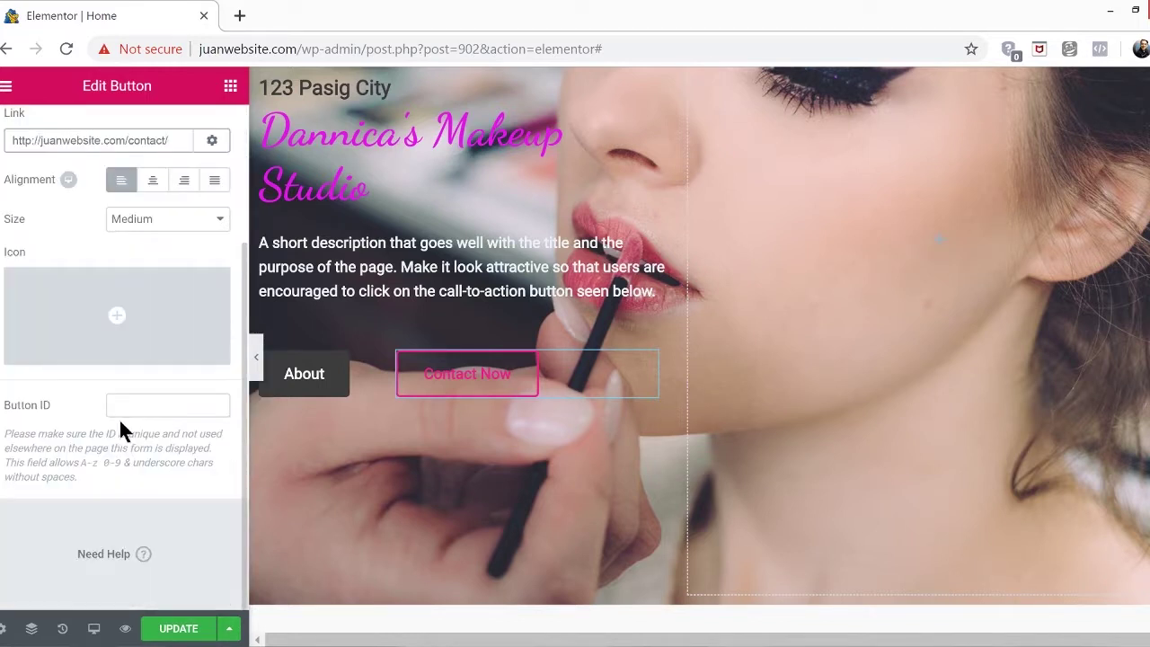
pyautogui.click(179, 628)
pyautogui.scroll(1, 520, 495)
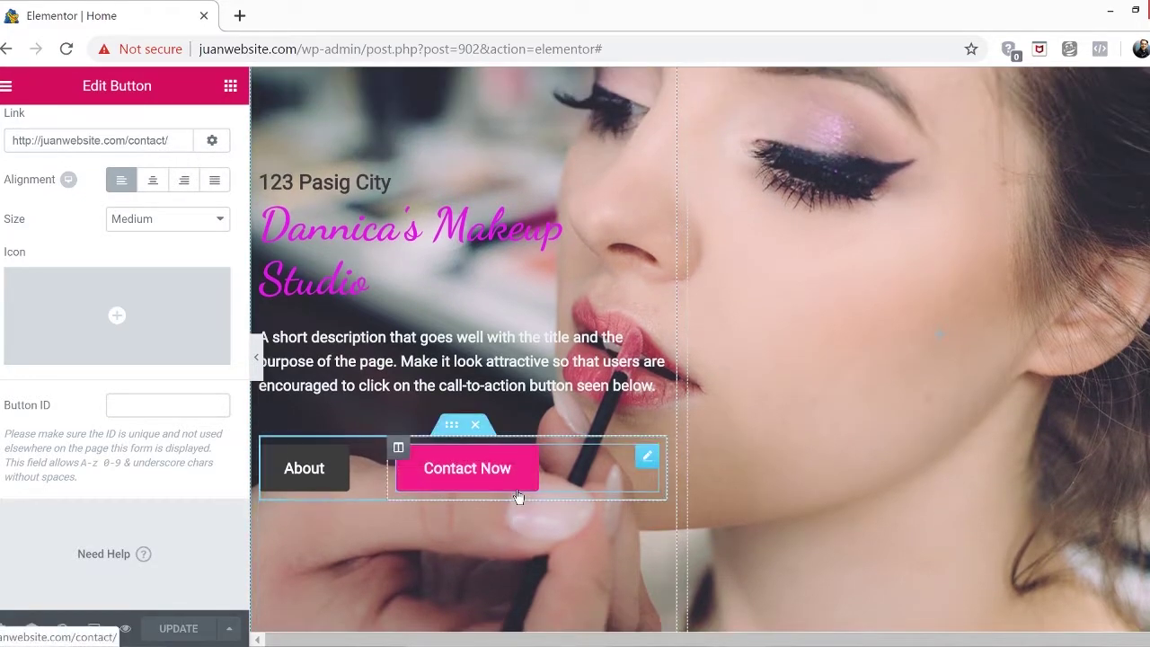
pyautogui.scroll(2, 518, 494)
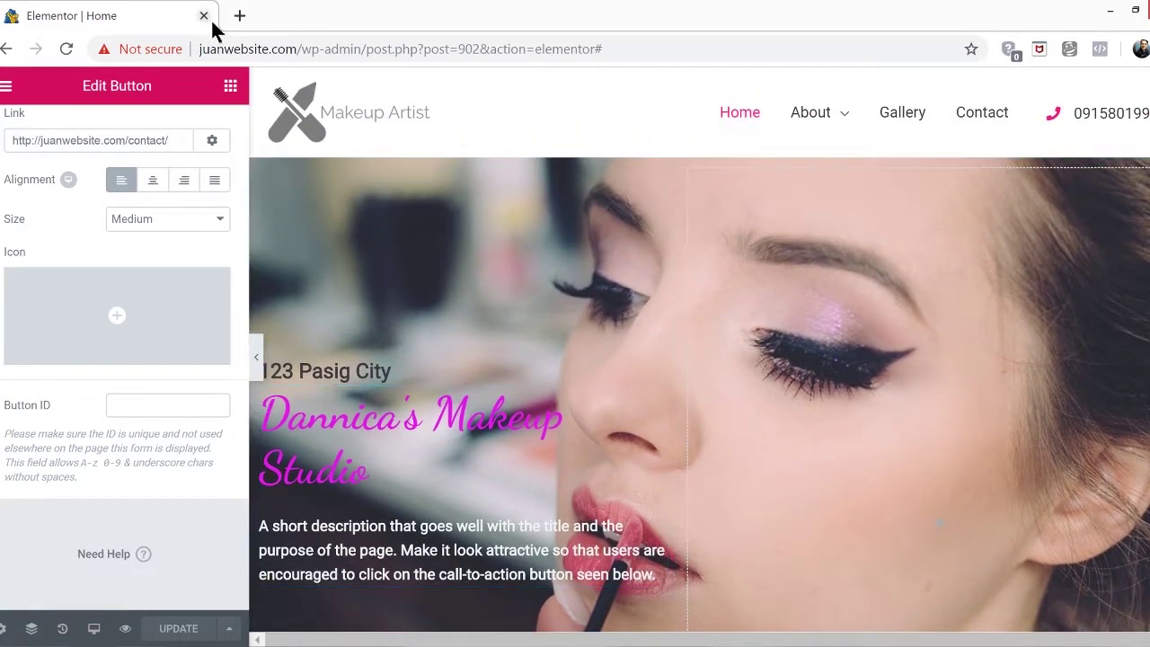
# Load juanwebsite.com, confirm Contact Now opens /contact/, then go back to Home
pyautogui.click(240, 15)
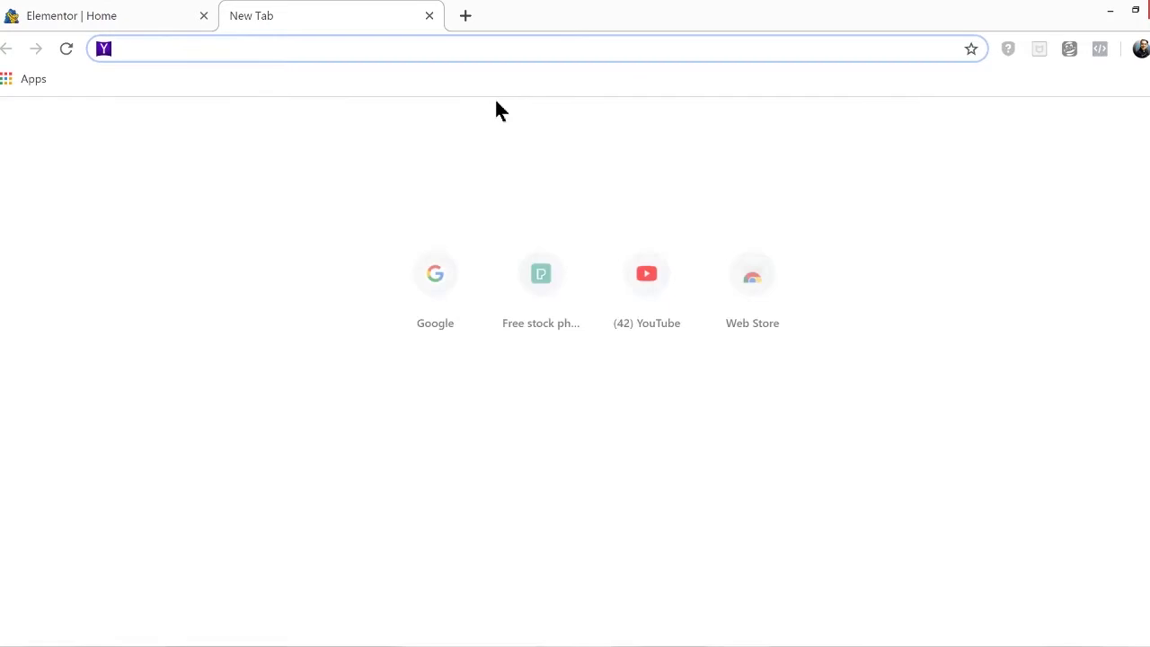
pyautogui.write('juanwebs')
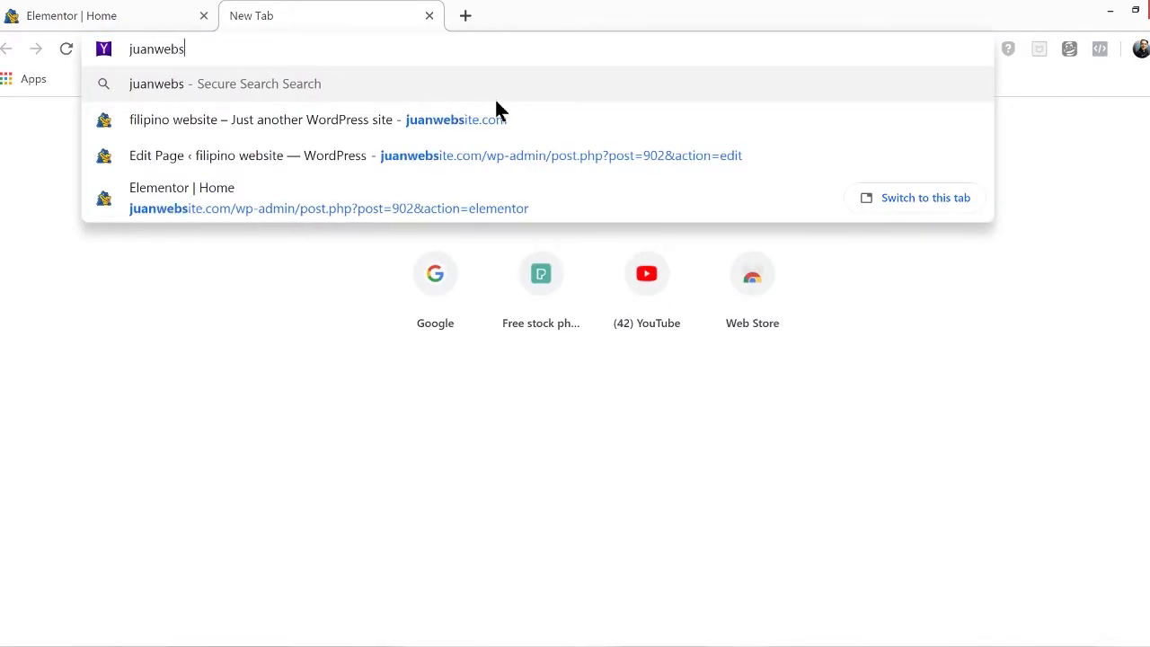
pyautogui.write('ite.com')
pyautogui.press('Return')
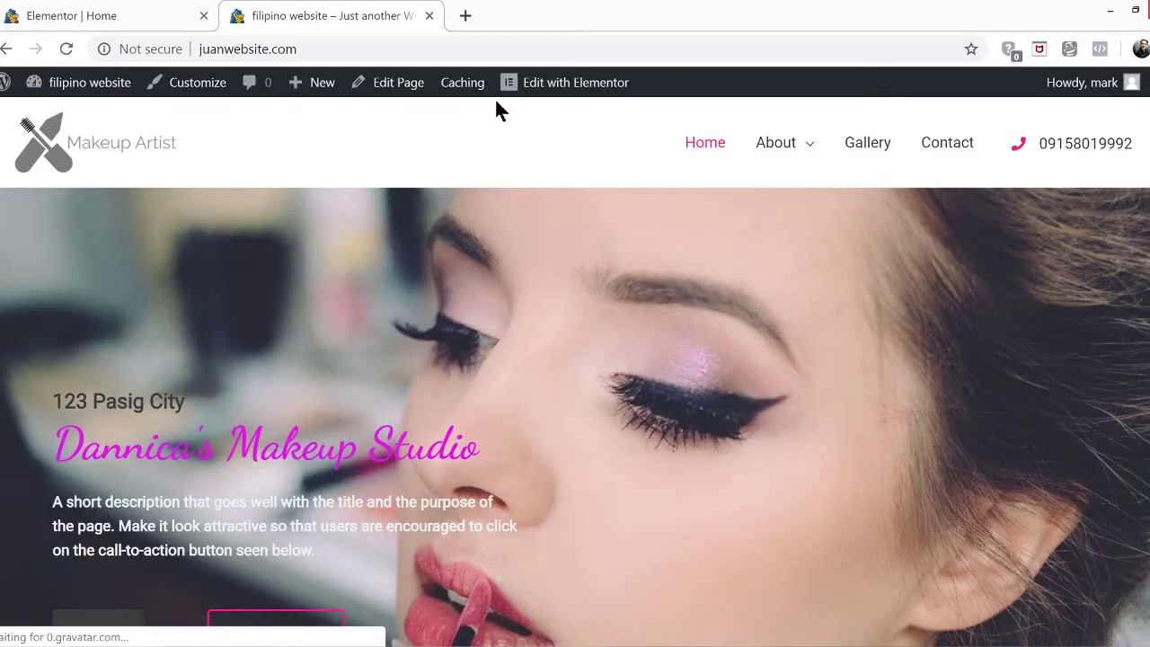
pyautogui.scroll(-1, 601, 342)
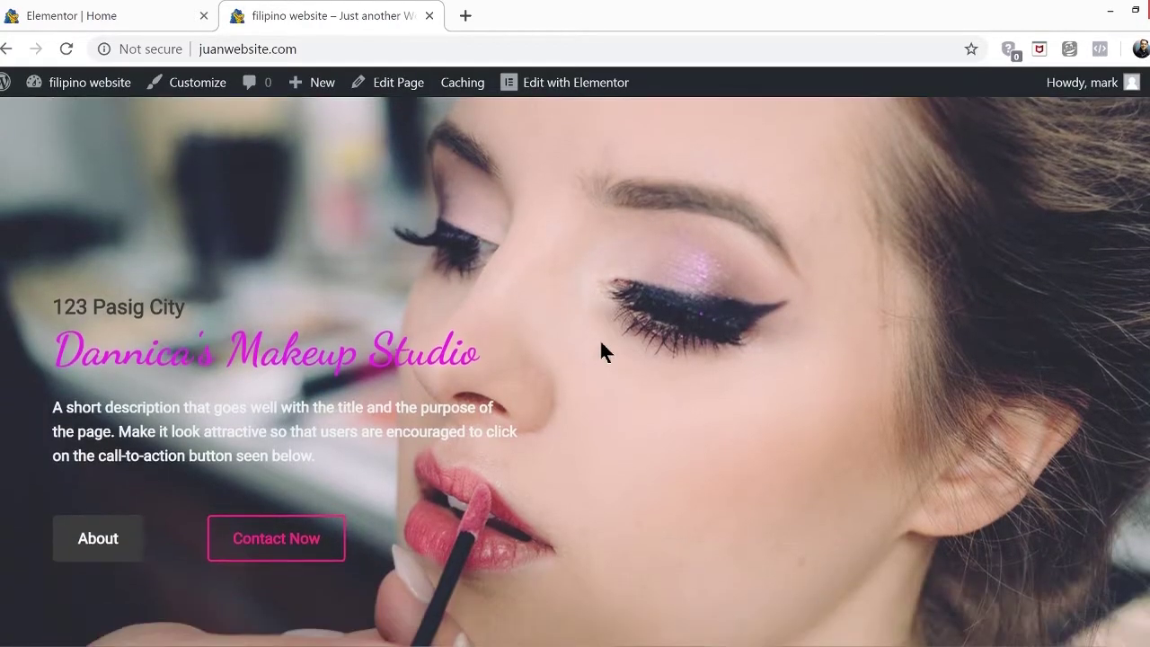
pyautogui.scroll(-3, 601, 352)
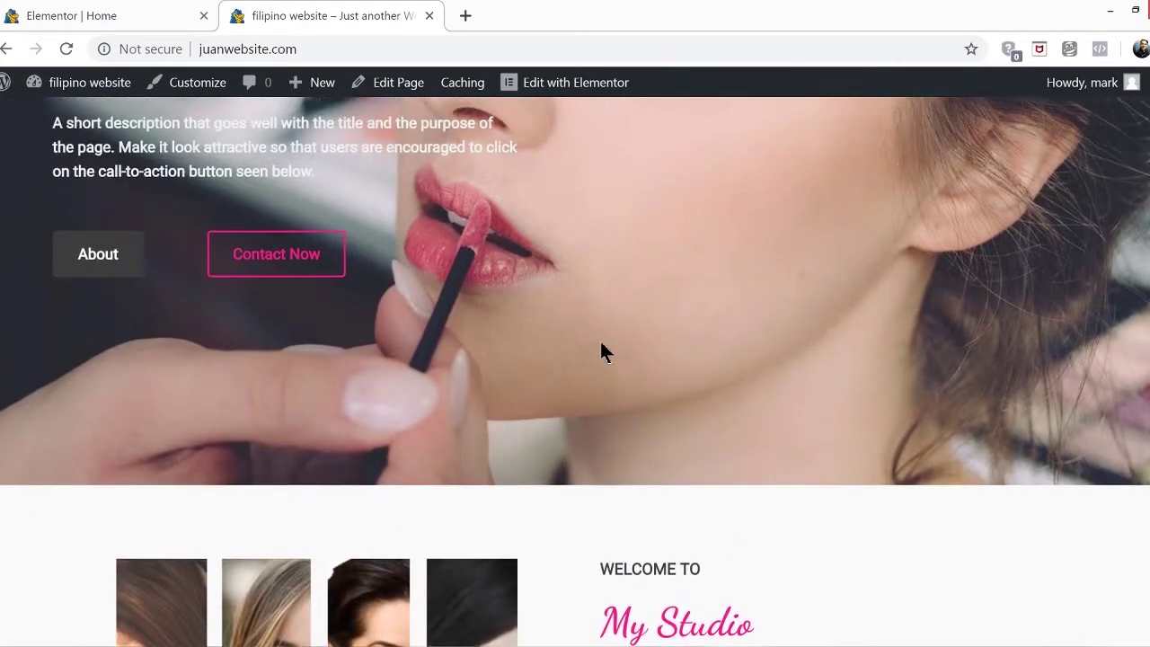
pyautogui.scroll(3, 601, 351)
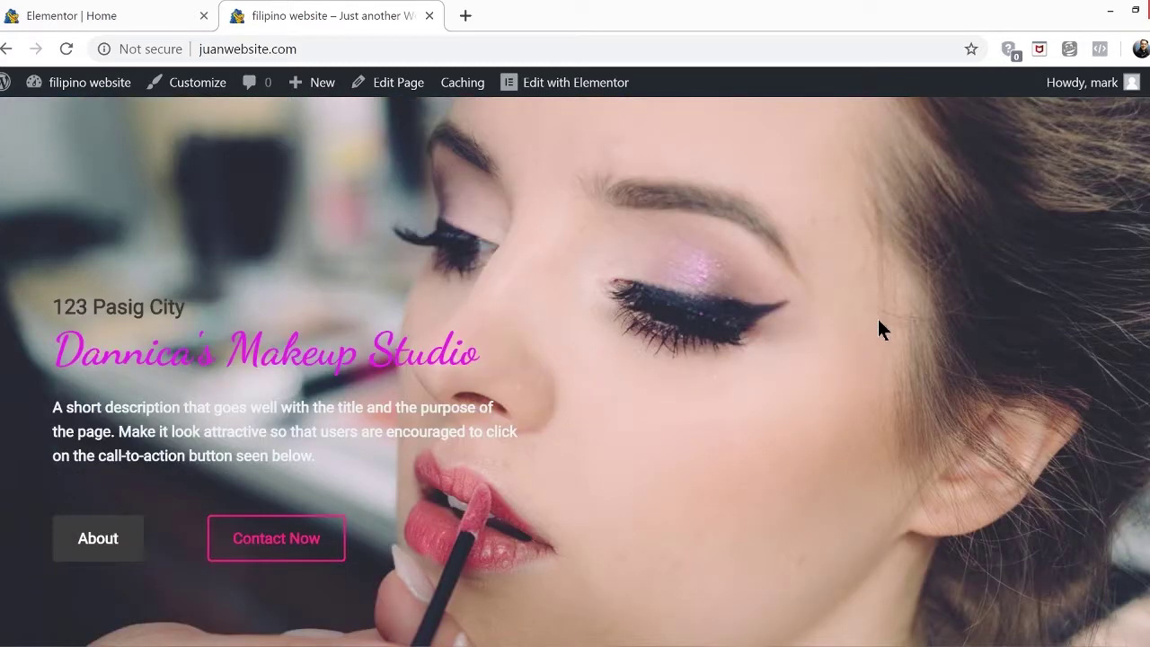
pyautogui.click(329, 539)
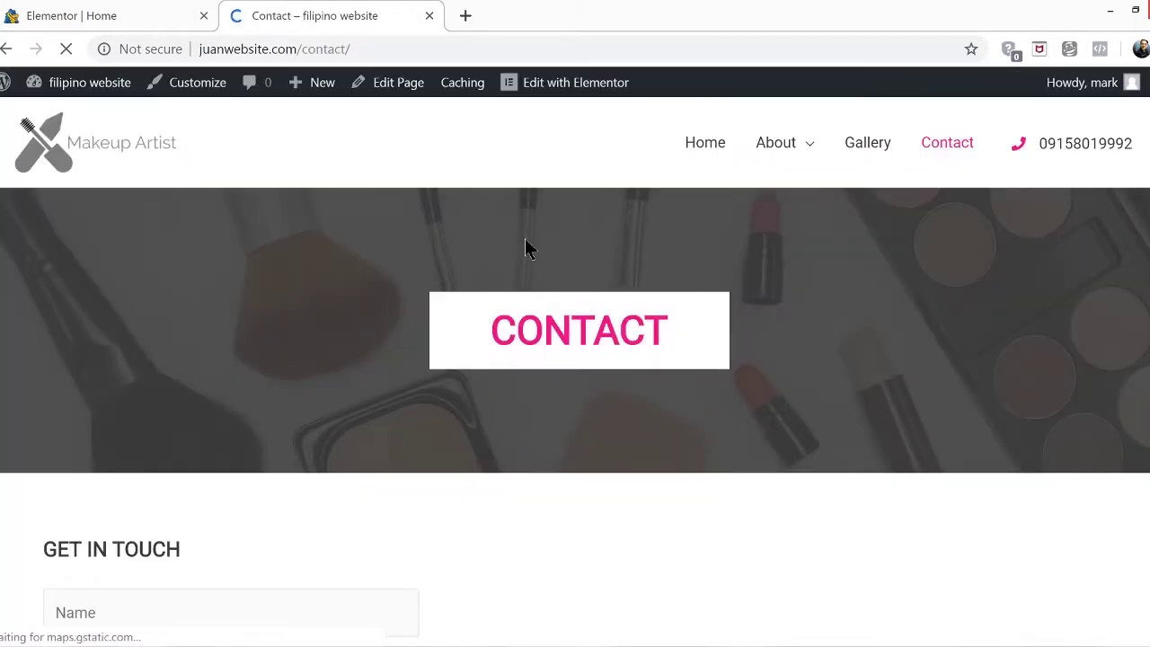
pyautogui.scroll(-5, 744, 325)
pyautogui.scroll(5, 744, 324)
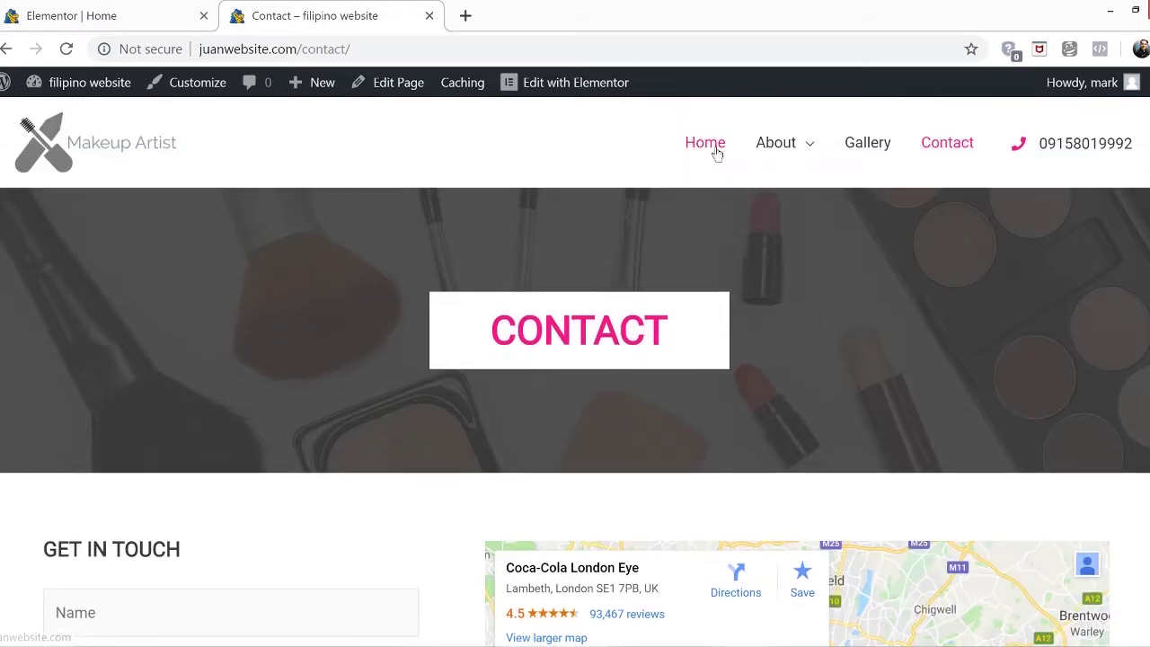
pyautogui.click(715, 149)
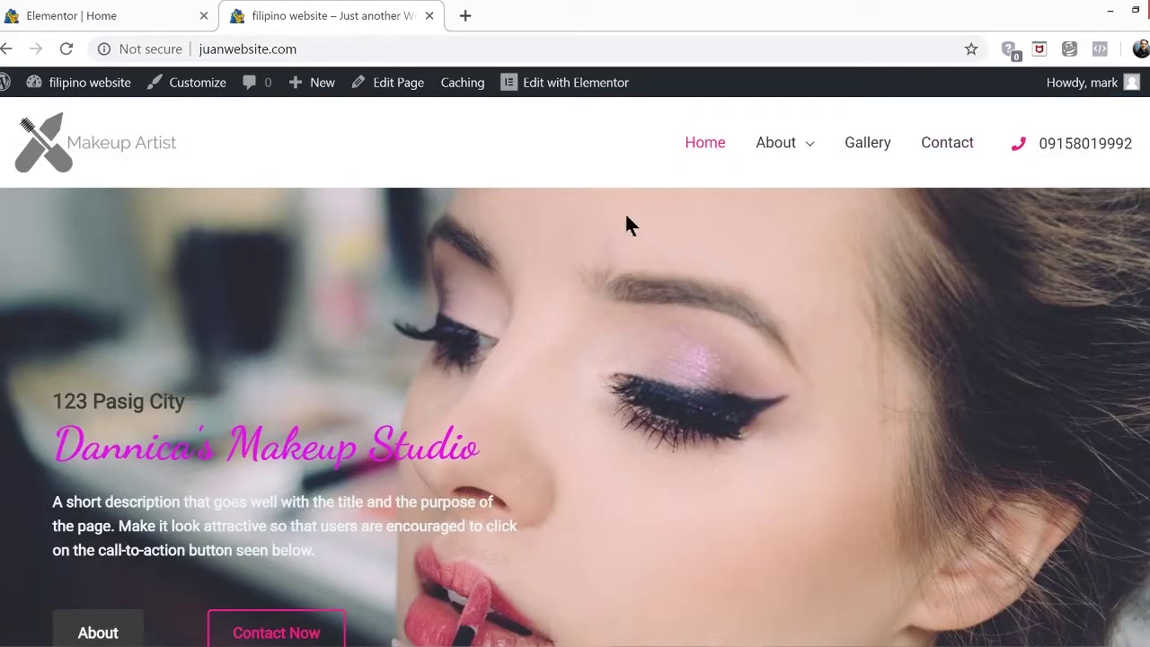
# Back in Elementor, delete the pink 'Book your appointment now and get 25% OFF' banner
pyautogui.click(93, 16)
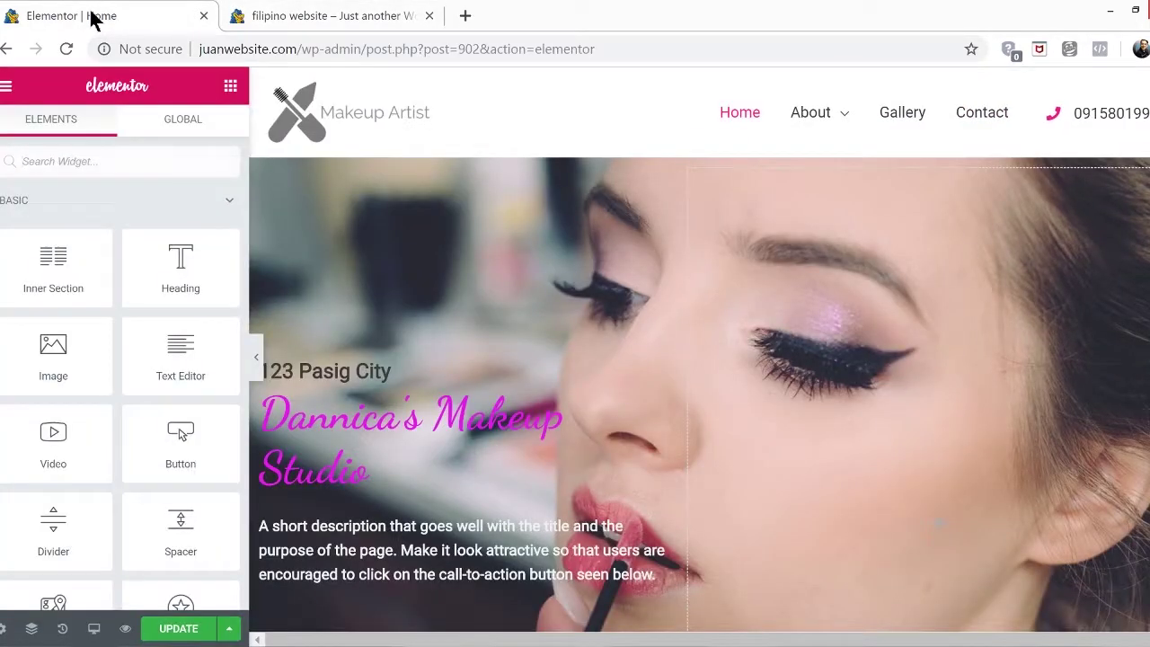
pyautogui.scroll(-1, 652, 364)
pyautogui.scroll(-8, 652, 364)
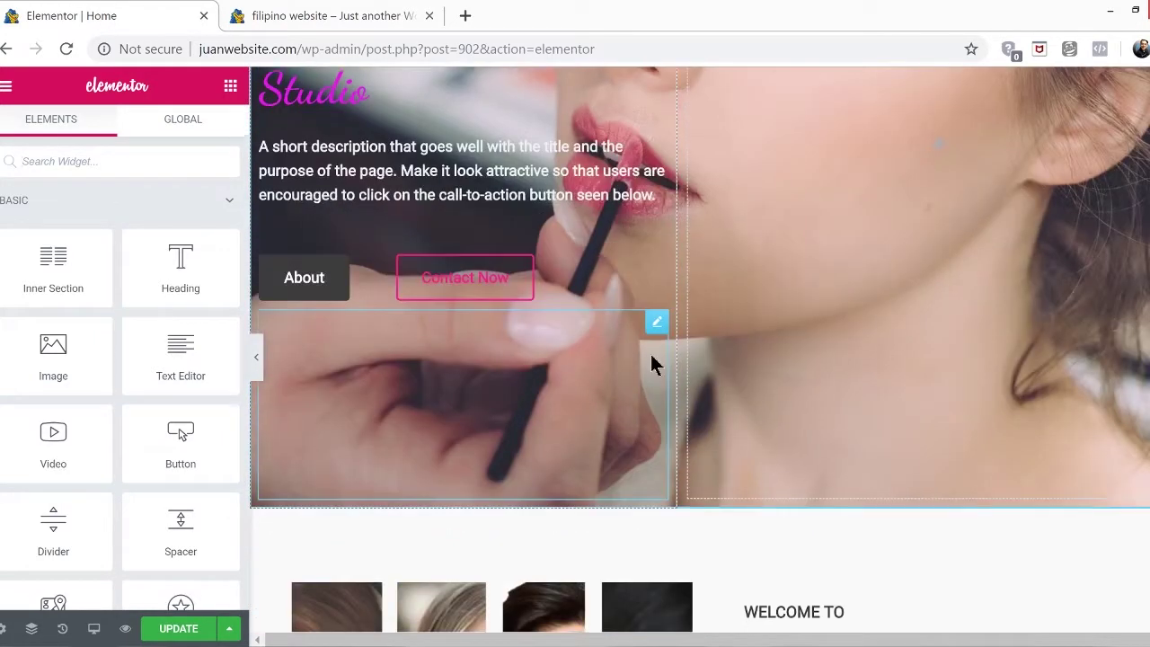
pyautogui.scroll(-5, 652, 364)
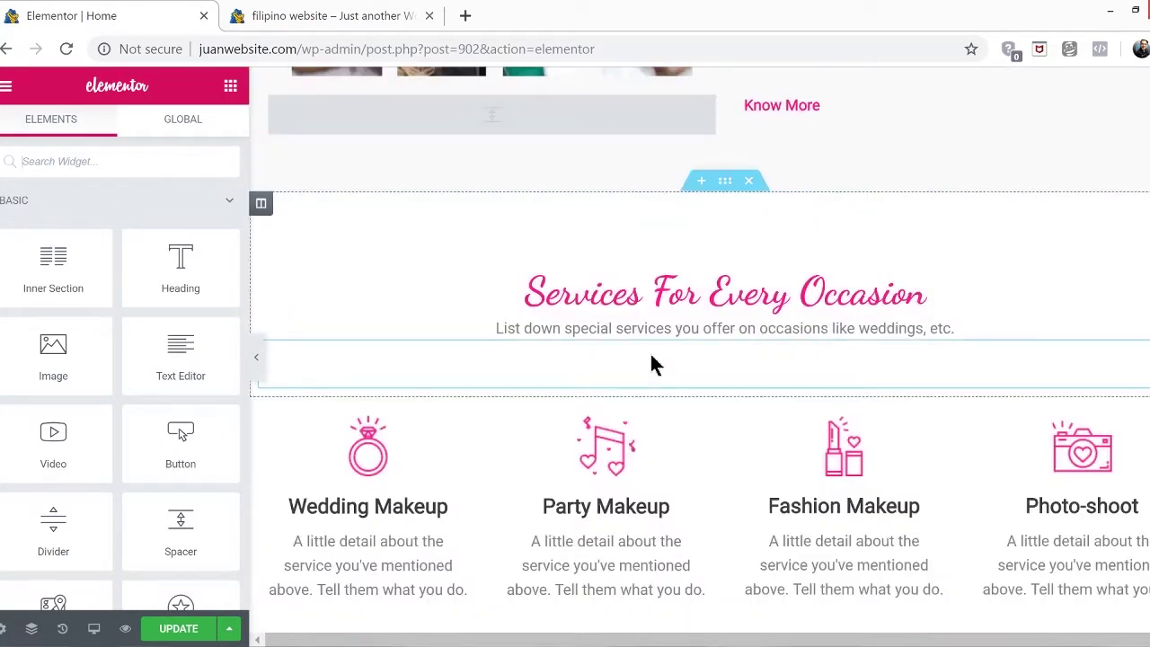
pyautogui.scroll(-1, 651, 363)
pyautogui.scroll(1, 652, 364)
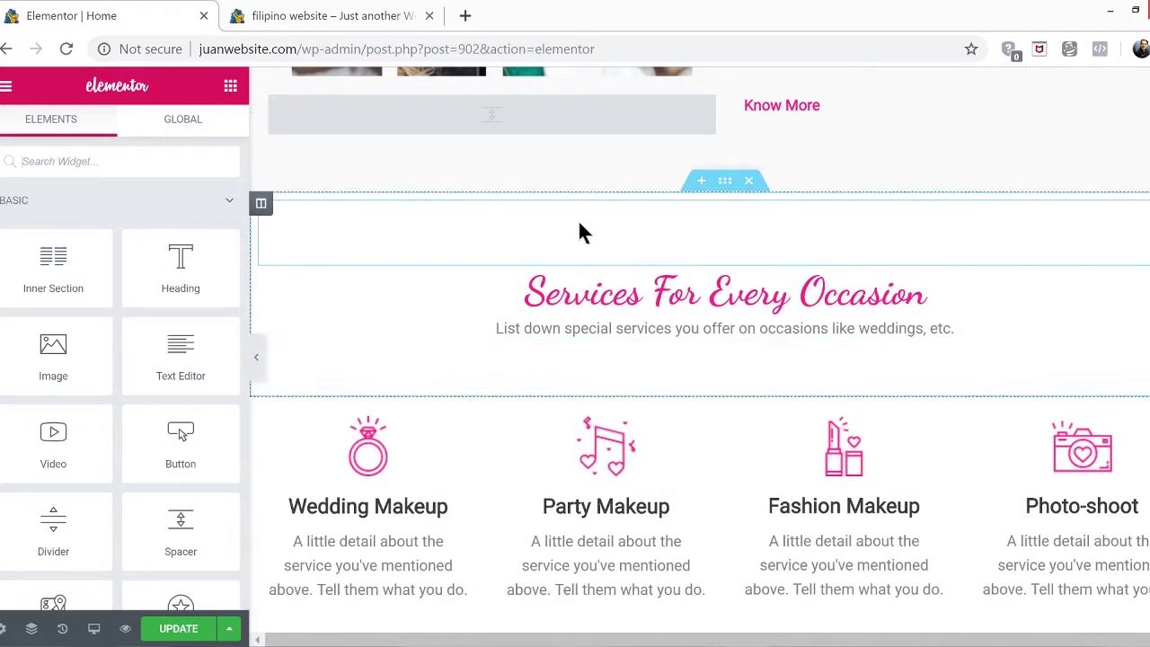
pyautogui.scroll(-2, 616, 609)
pyautogui.scroll(-1, 616, 609)
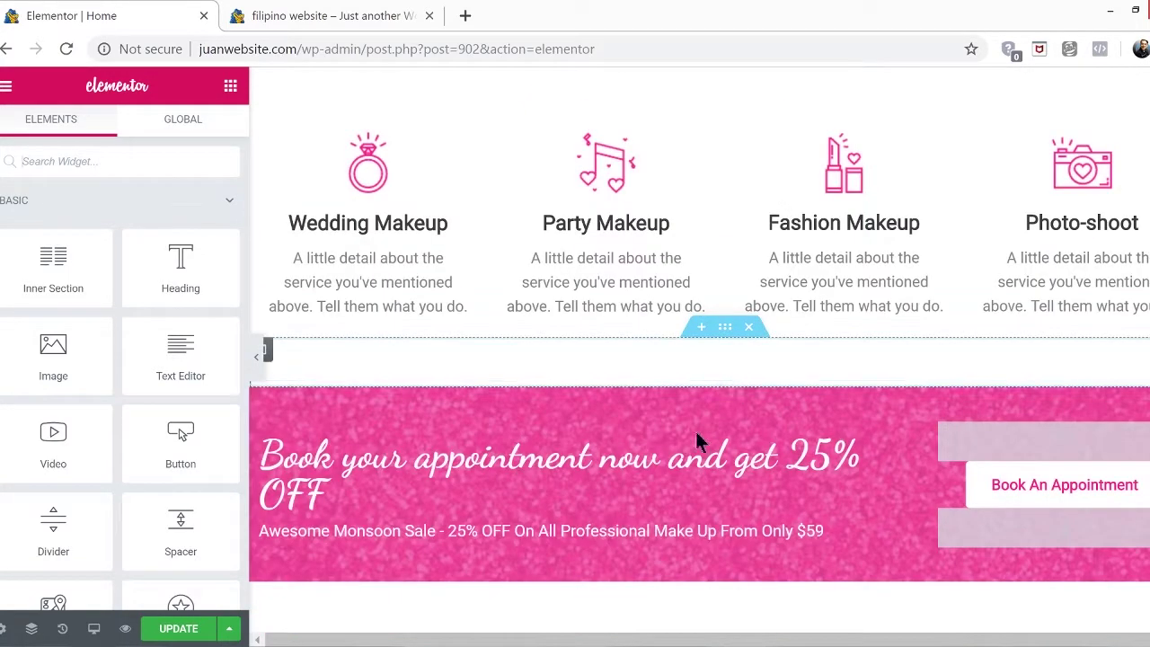
pyautogui.scroll(-1, 701, 422)
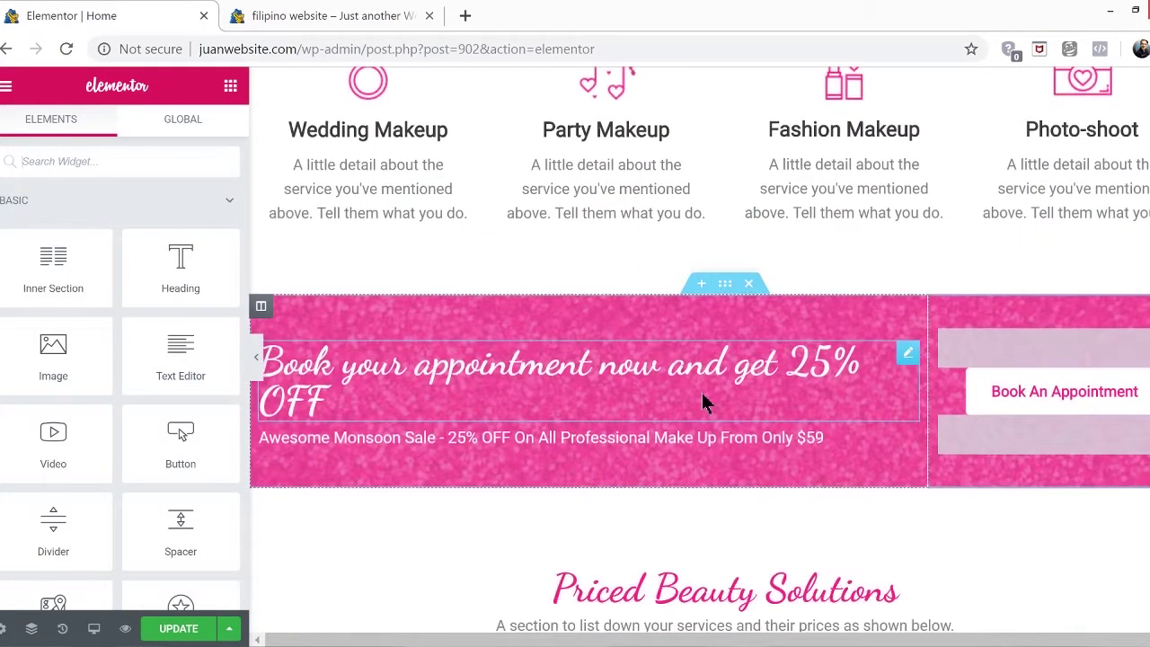
pyautogui.click(751, 284)
pyautogui.scroll(6, 731, 333)
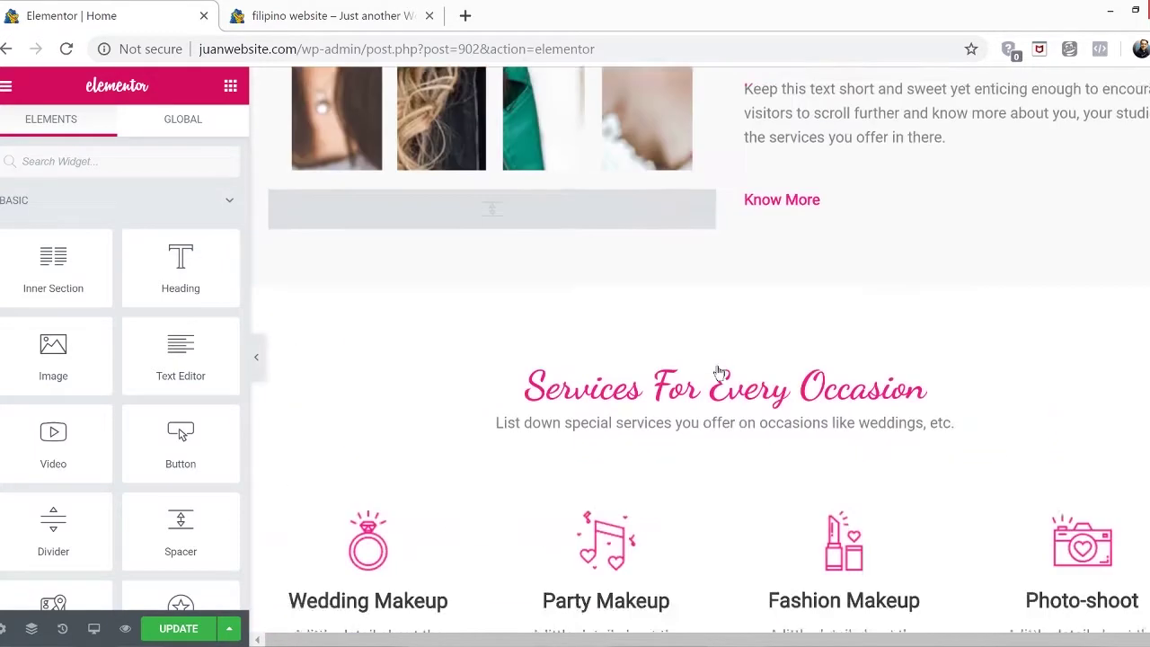
pyautogui.scroll(4, 716, 362)
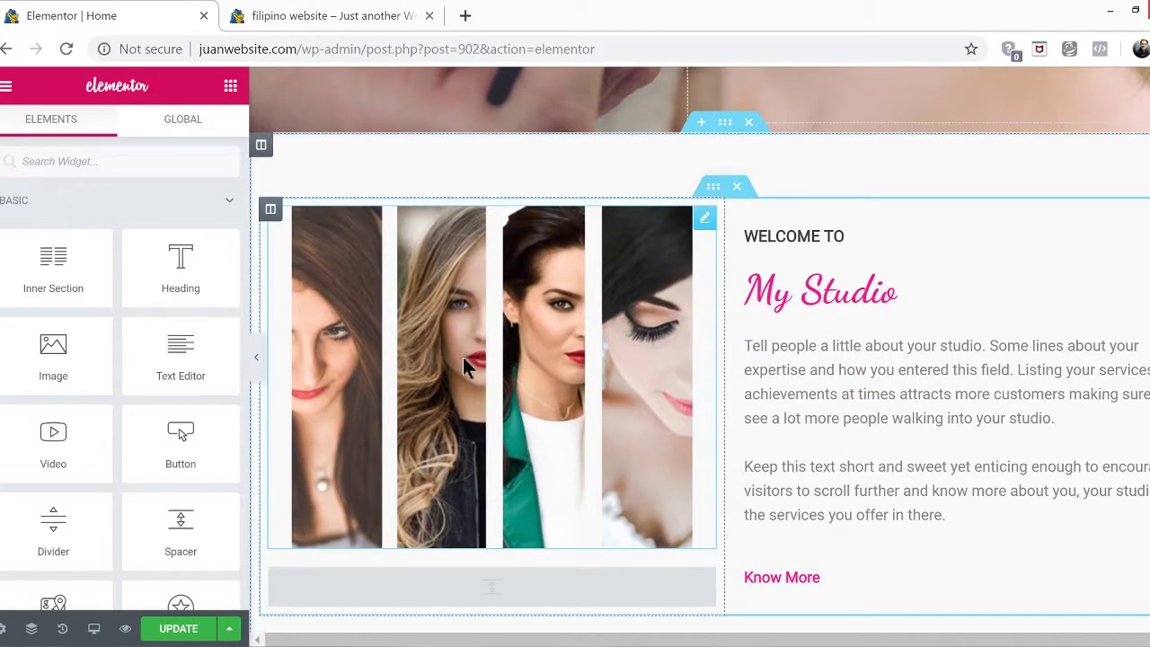
# Delete the four-portrait image and drop a Video widget into the empty left column
pyautogui.rightClick(705, 224)
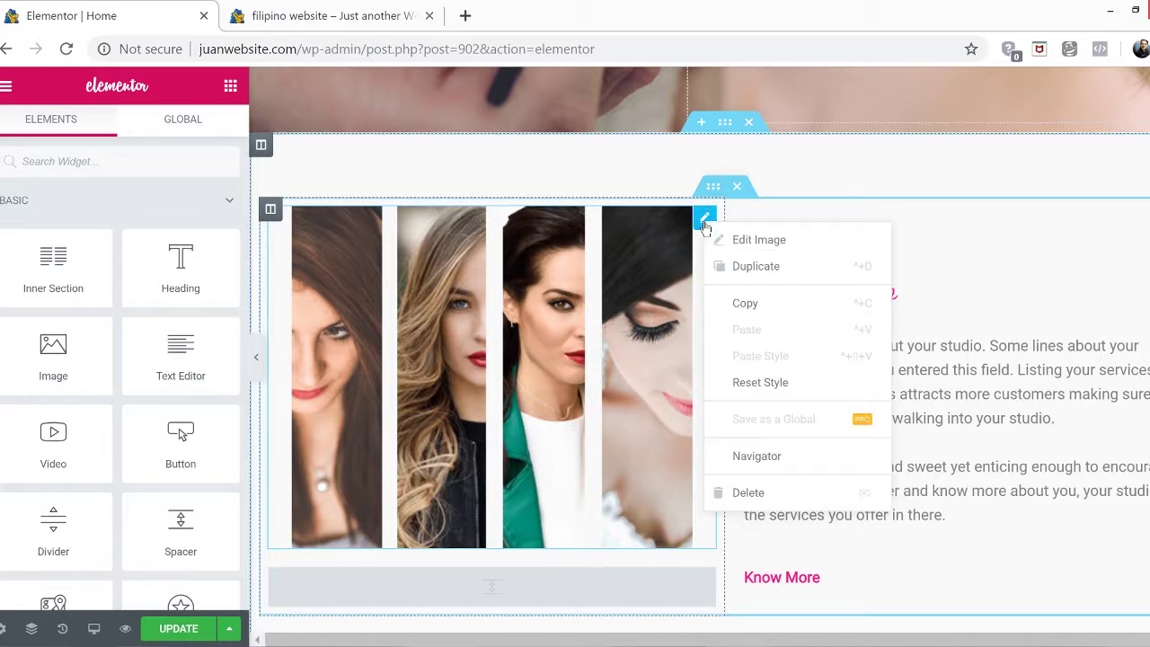
pyautogui.click(754, 489)
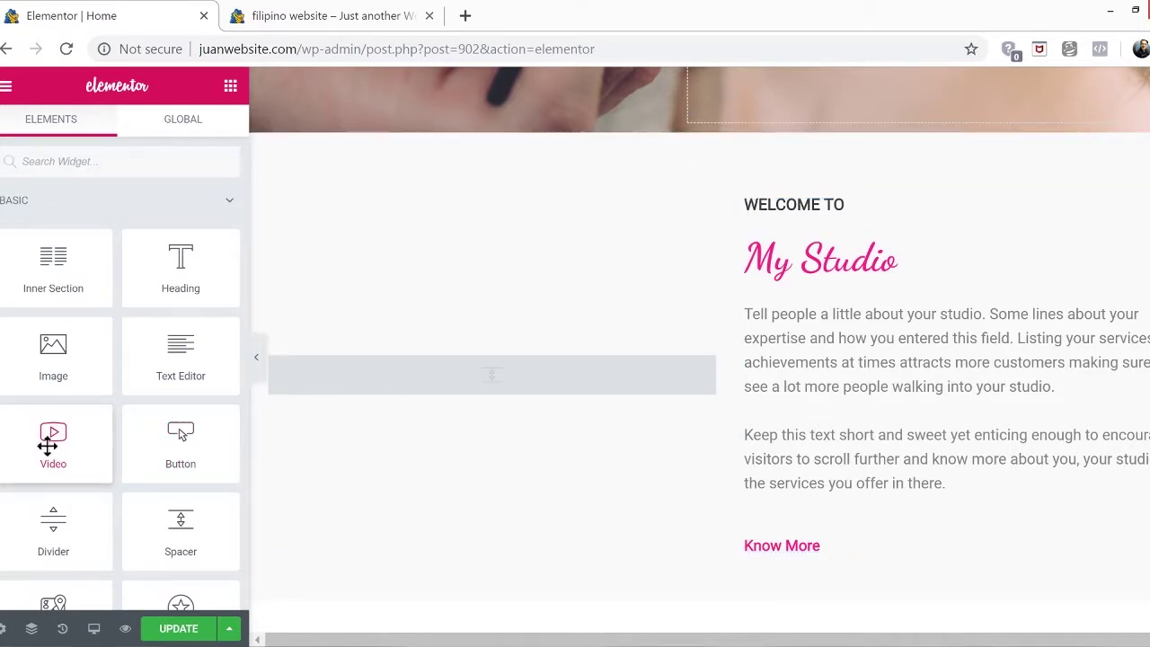
pyautogui.moveTo(47, 444); pyautogui.dragTo(511, 368)
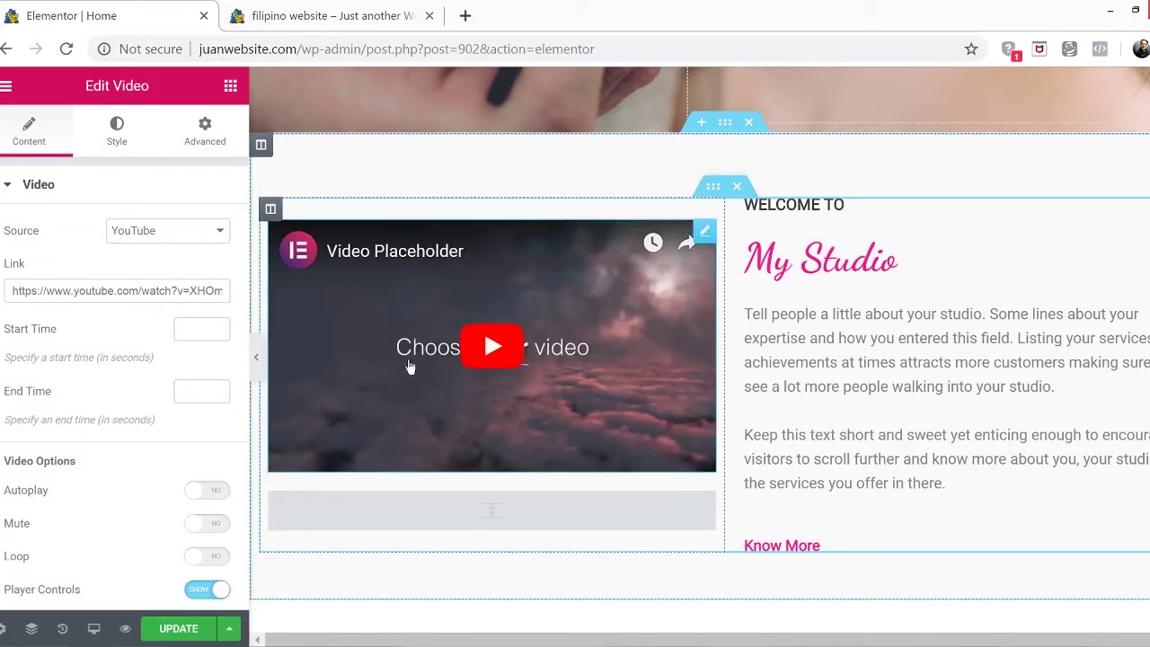
# Go to YouTube in a new tab and search for makeup videos
pyautogui.click(464, 15)
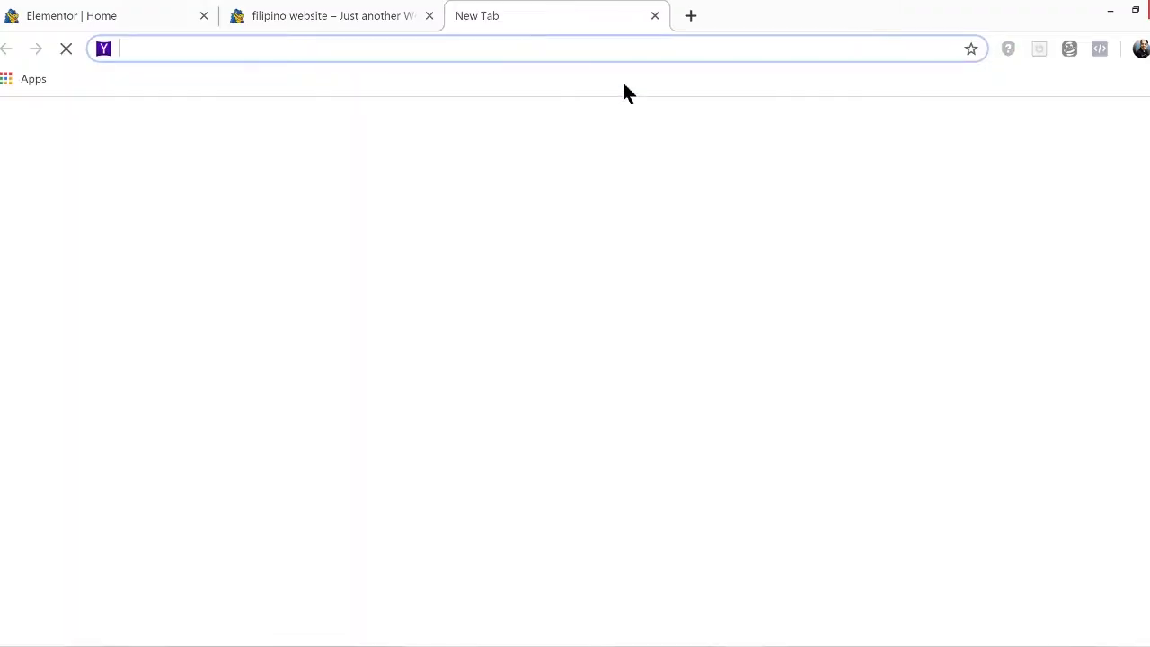
pyautogui.write('you')
pyautogui.press('Return')
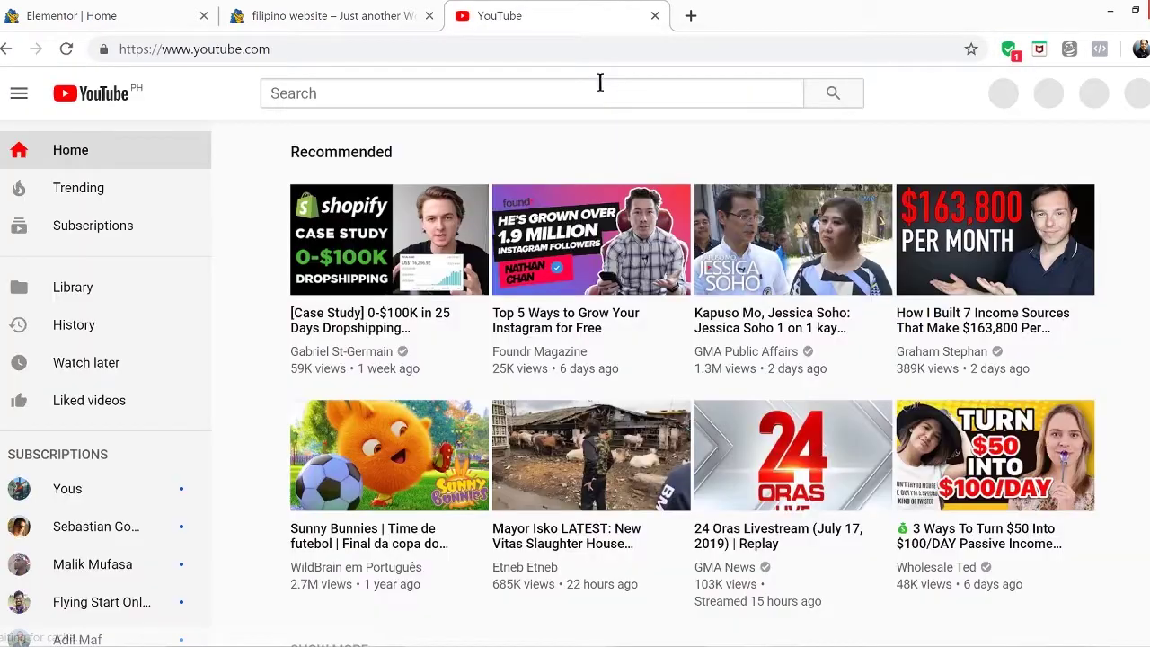
pyautogui.click(588, 92)
pyautogui.write('makeup')
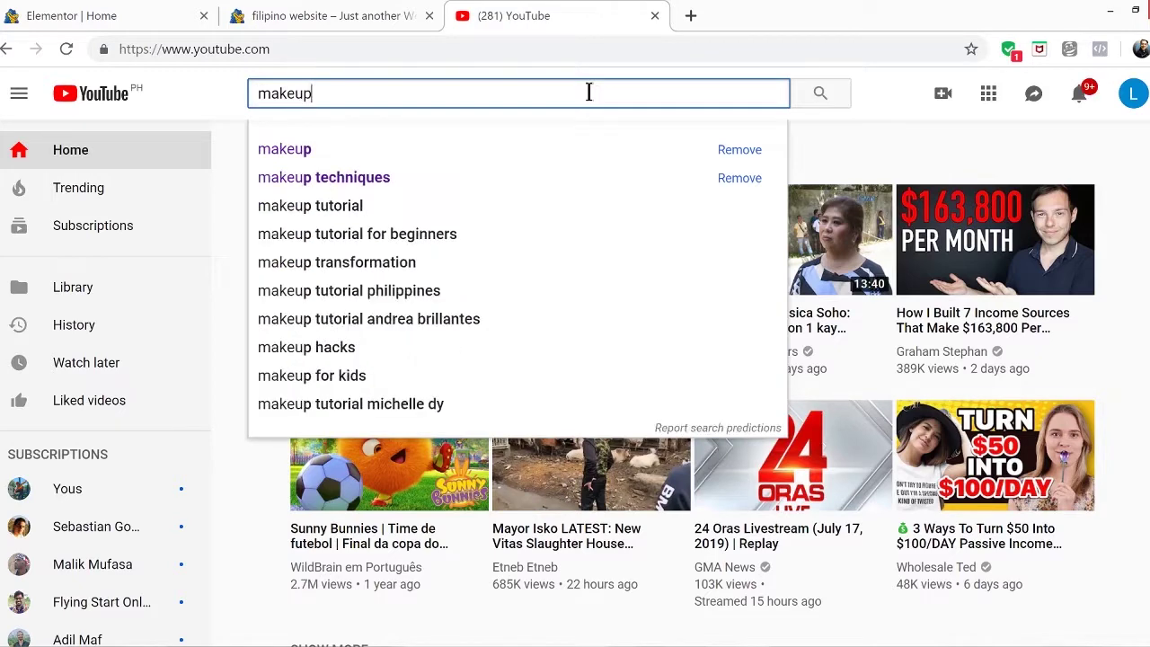
pyautogui.press('Return')
# Open the 35 BRILLIANT MAKEUP TIPS video and copy its page link
pyautogui.scroll(-6, 669, 303)
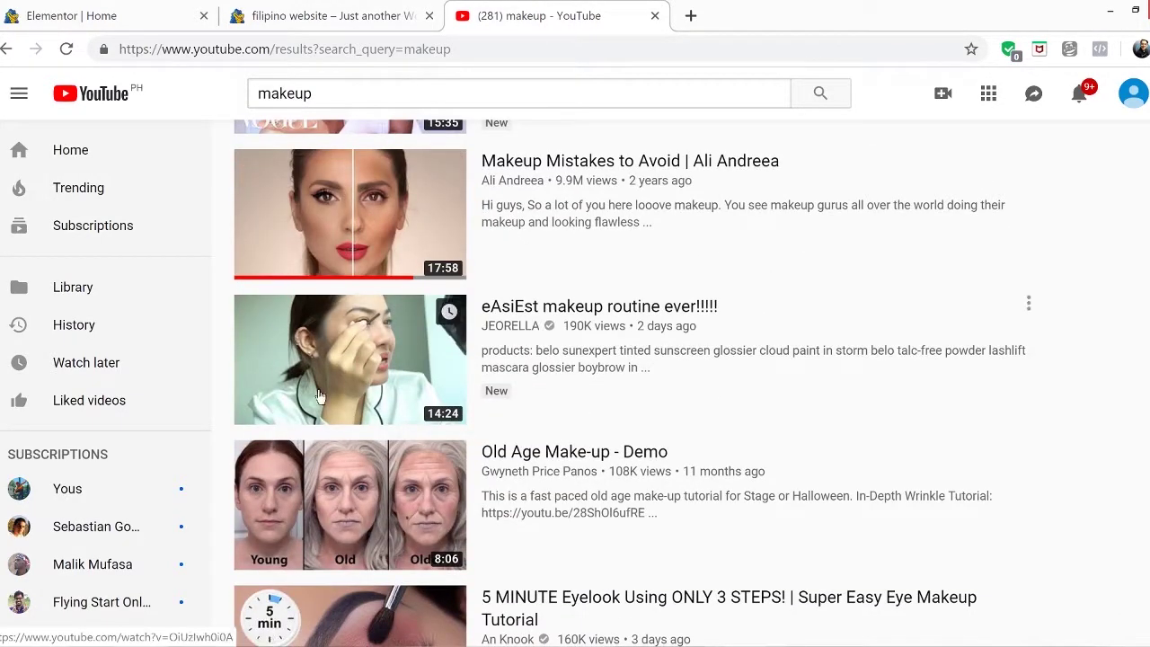
pyautogui.moveTo(349, 377)
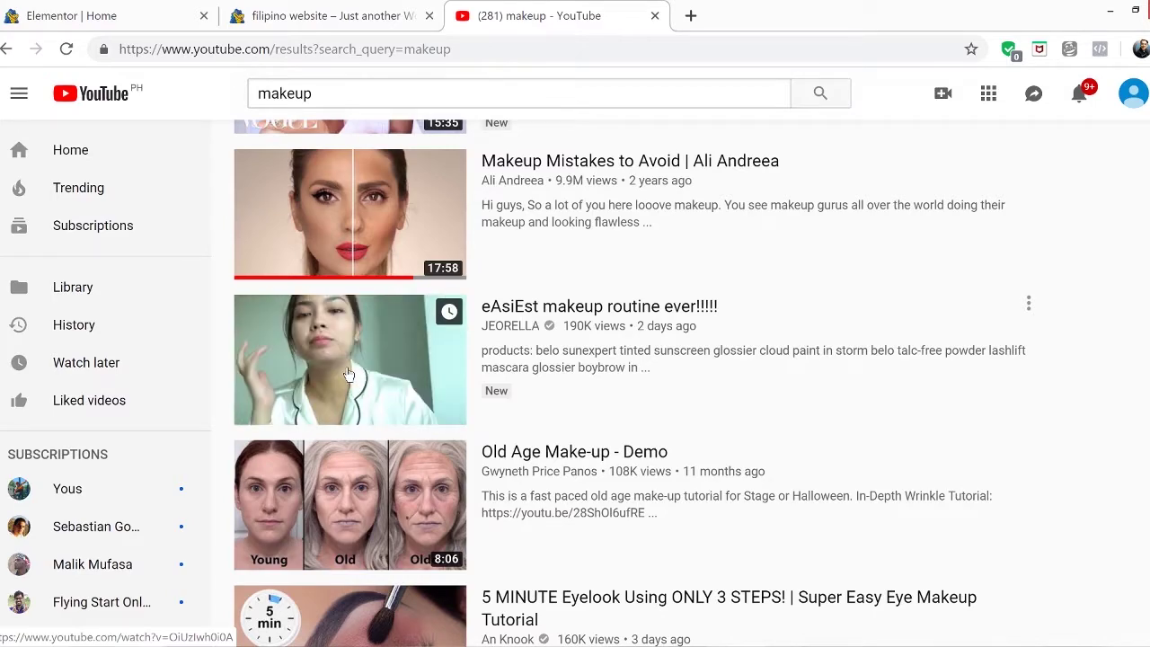
pyautogui.scroll(-3, 350, 377)
pyautogui.scroll(-7, 375, 409)
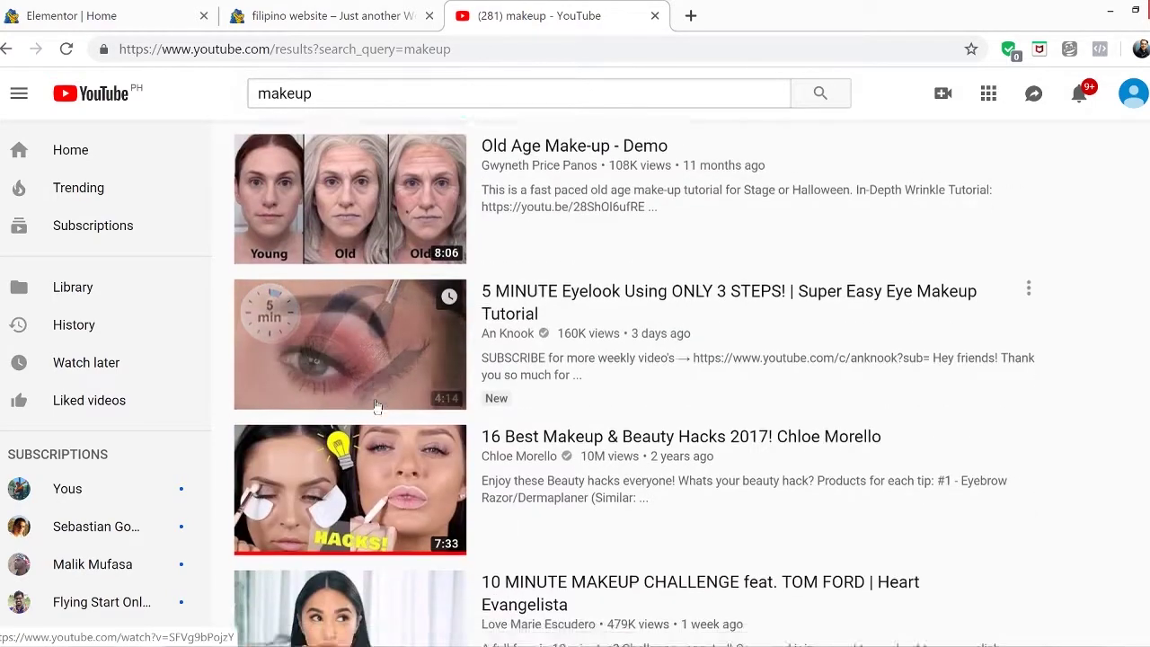
pyautogui.scroll(-4, 375, 418)
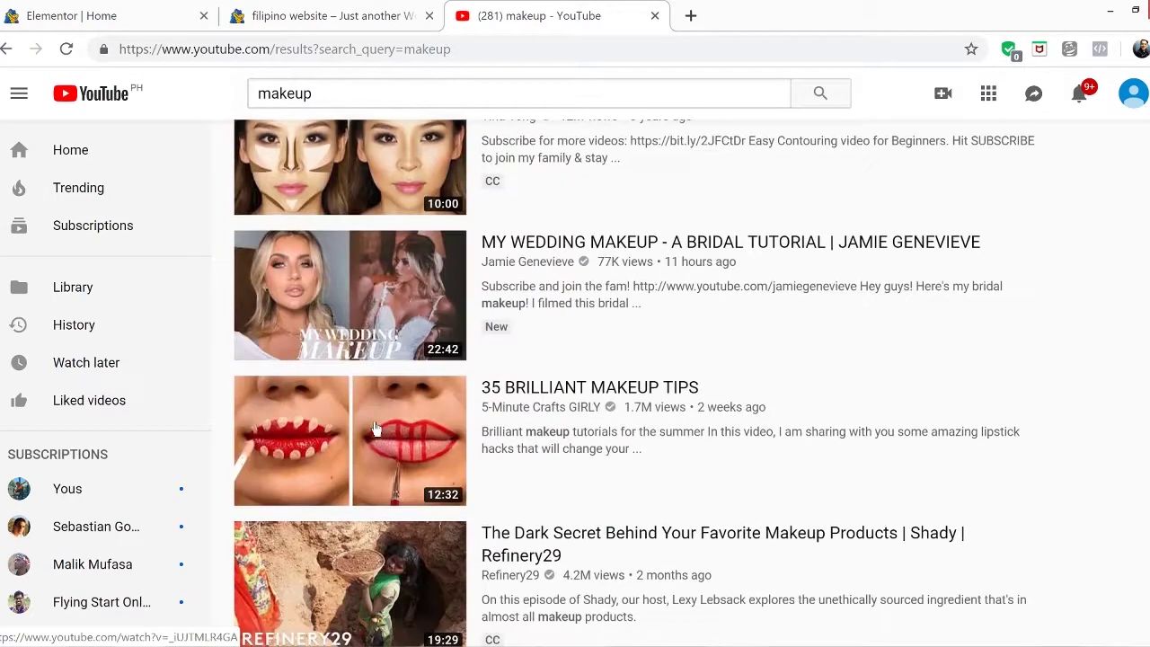
pyautogui.click(375, 426)
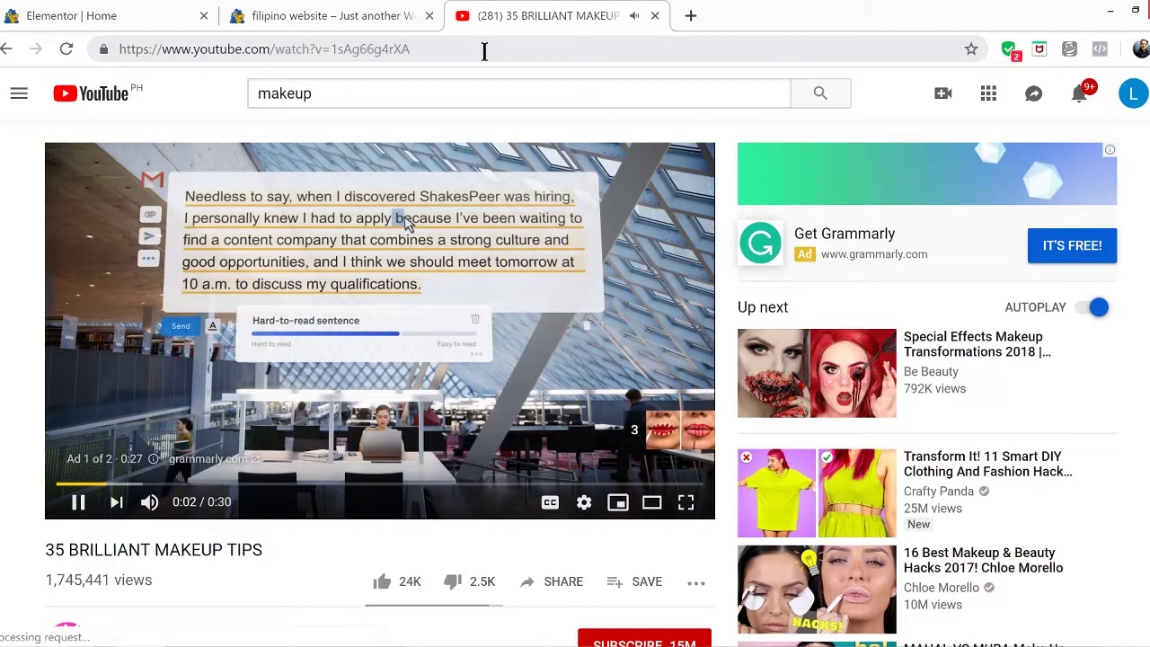
pyautogui.click(484, 51)
pyautogui.hotkey('ctrl', 'c')
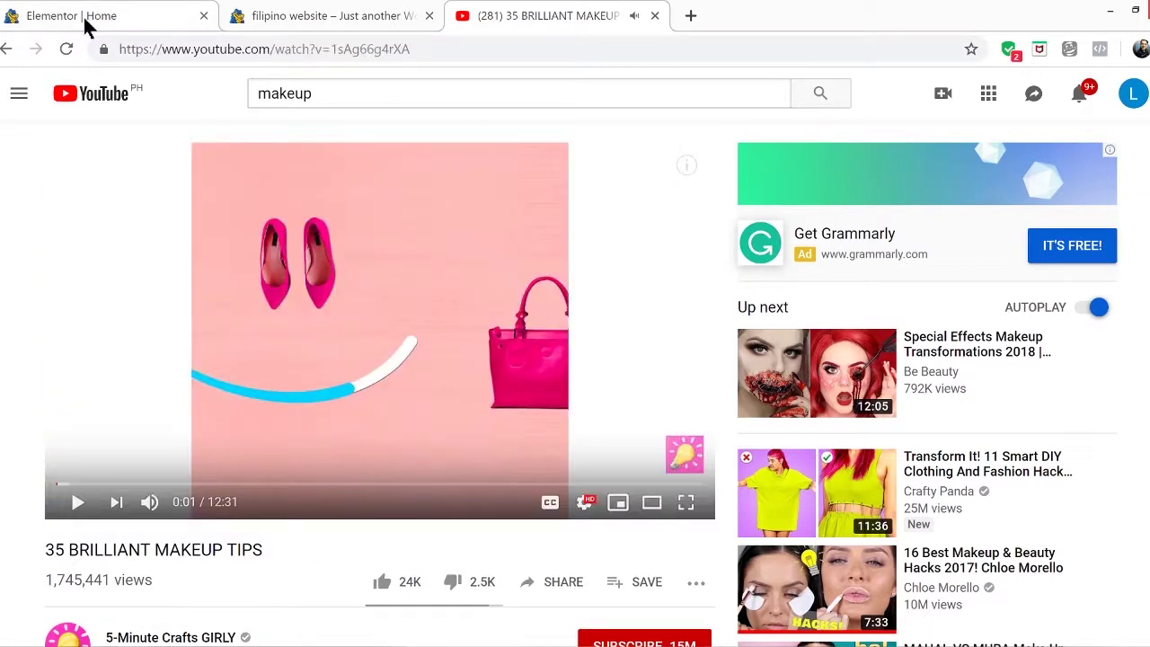
pyautogui.click(85, 21)
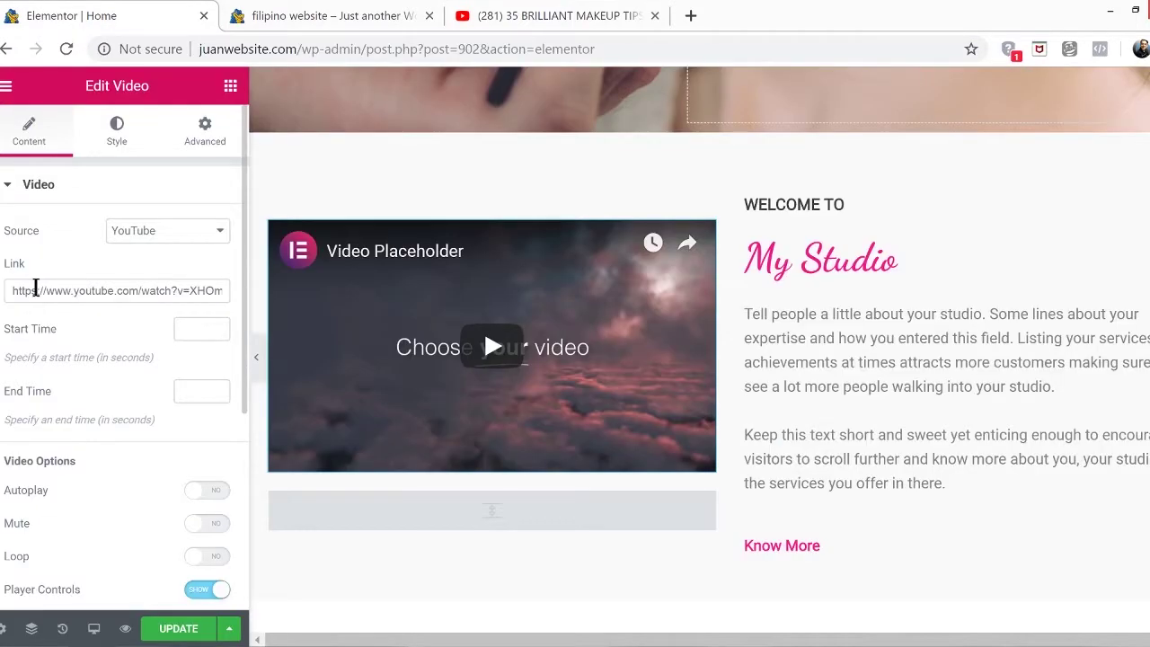
# Replace the video widget's Link URL with the copied YouTube link
pyautogui.click(35, 287)
pyautogui.hotkey('ctrl', 'a')
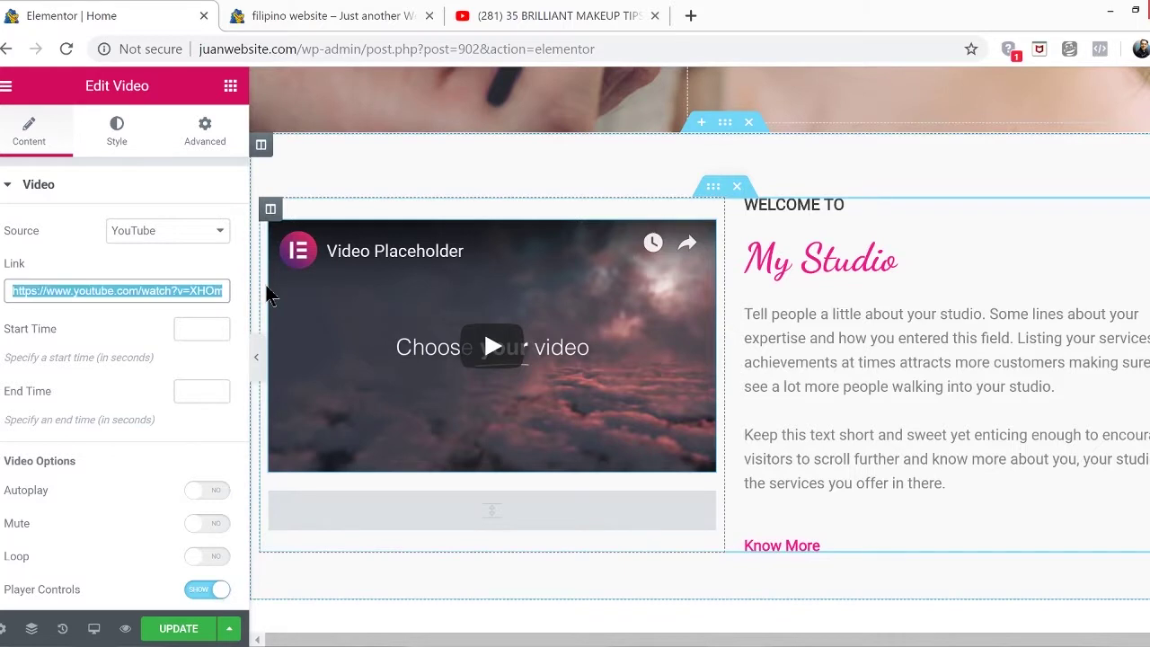
pyautogui.press('BackSpace')
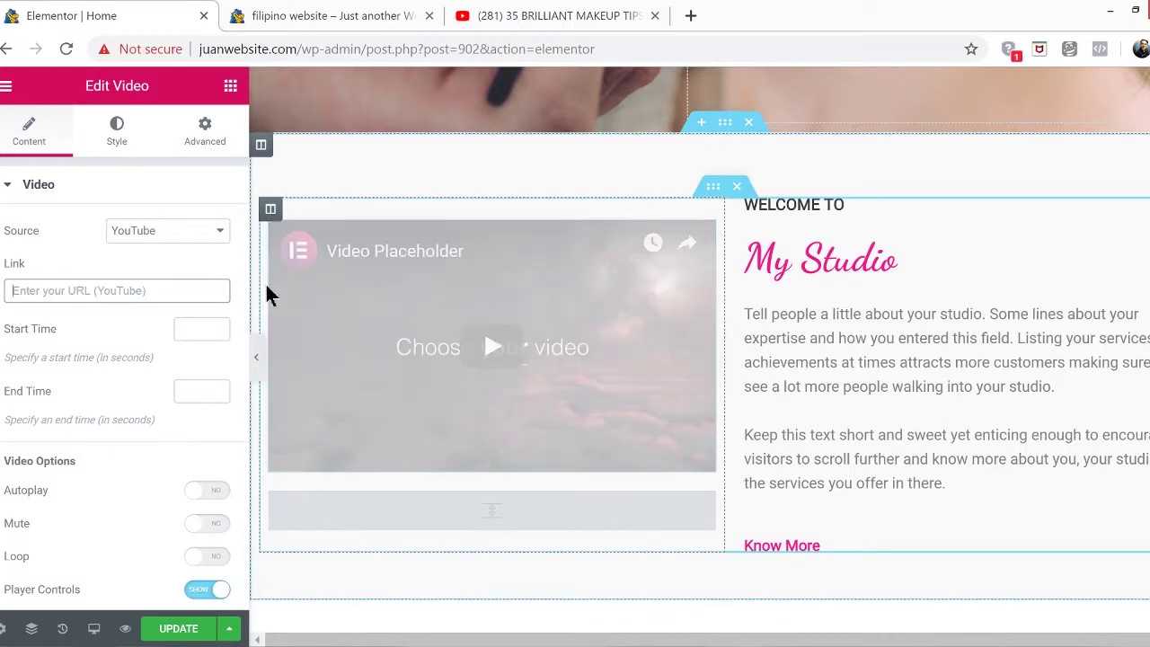
pyautogui.rightClick(134, 297)
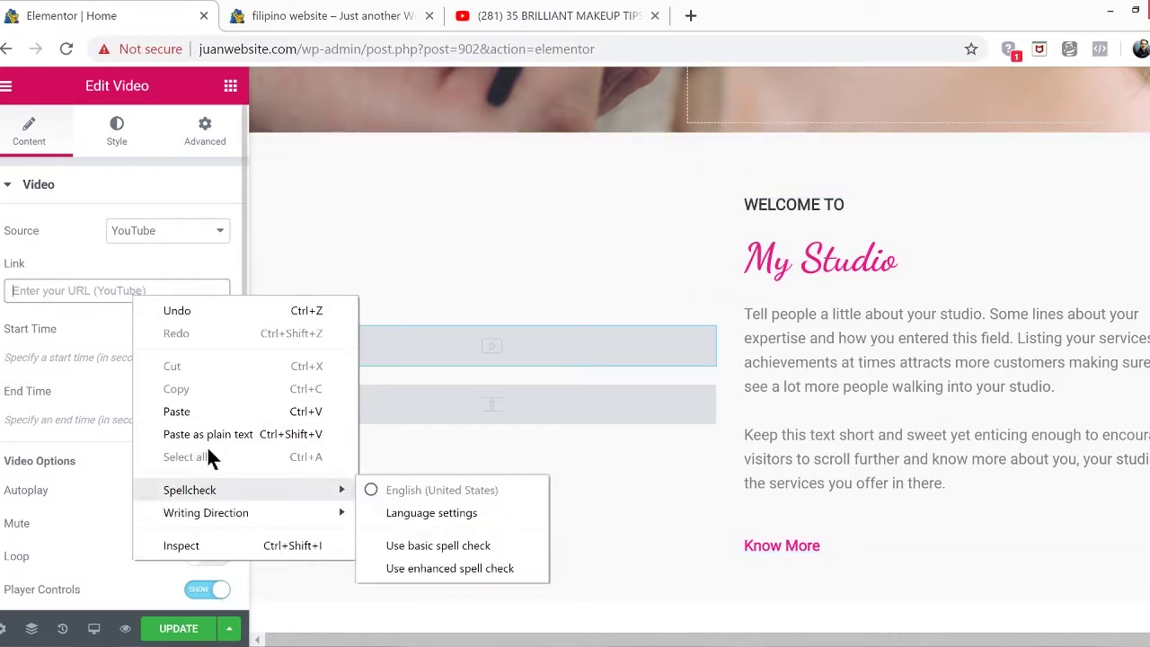
pyautogui.click(204, 413)
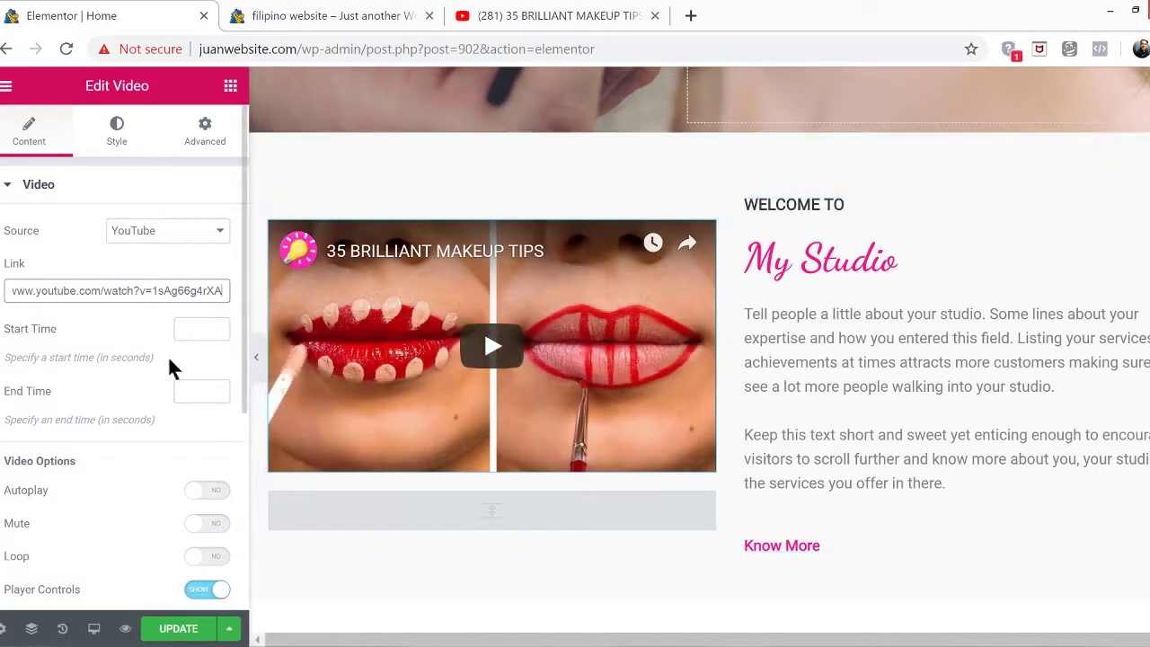
# Set start time 3 and end time 12, enable Autoplay, Mute and Loop, and save
pyautogui.click(211, 328)
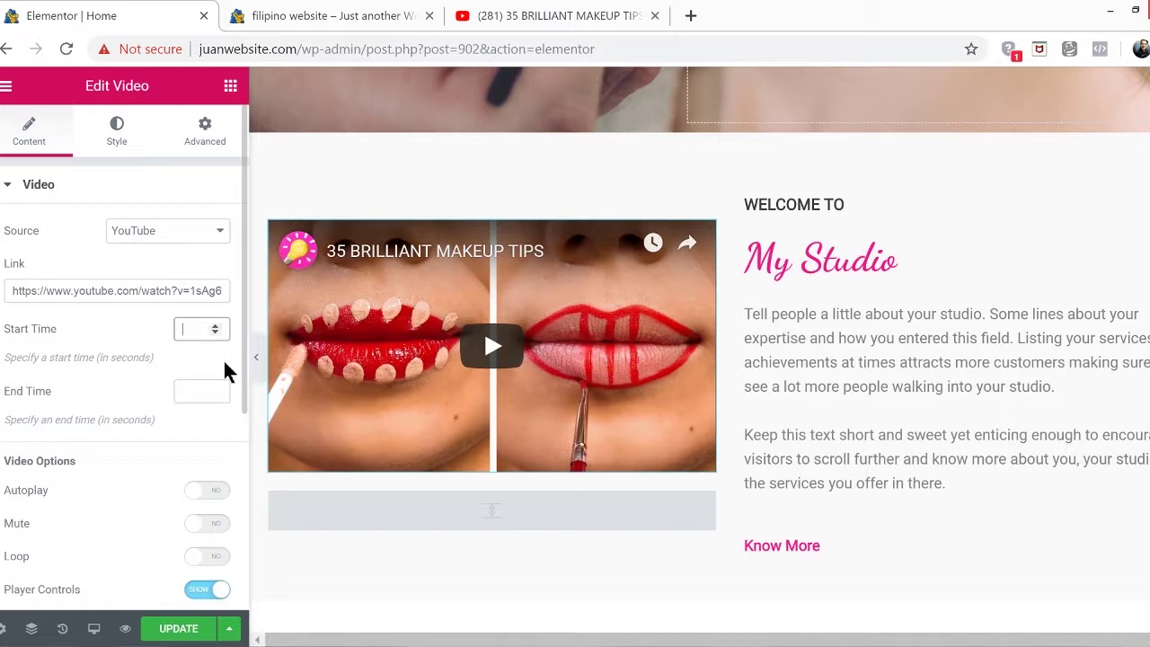
pyautogui.write('1')
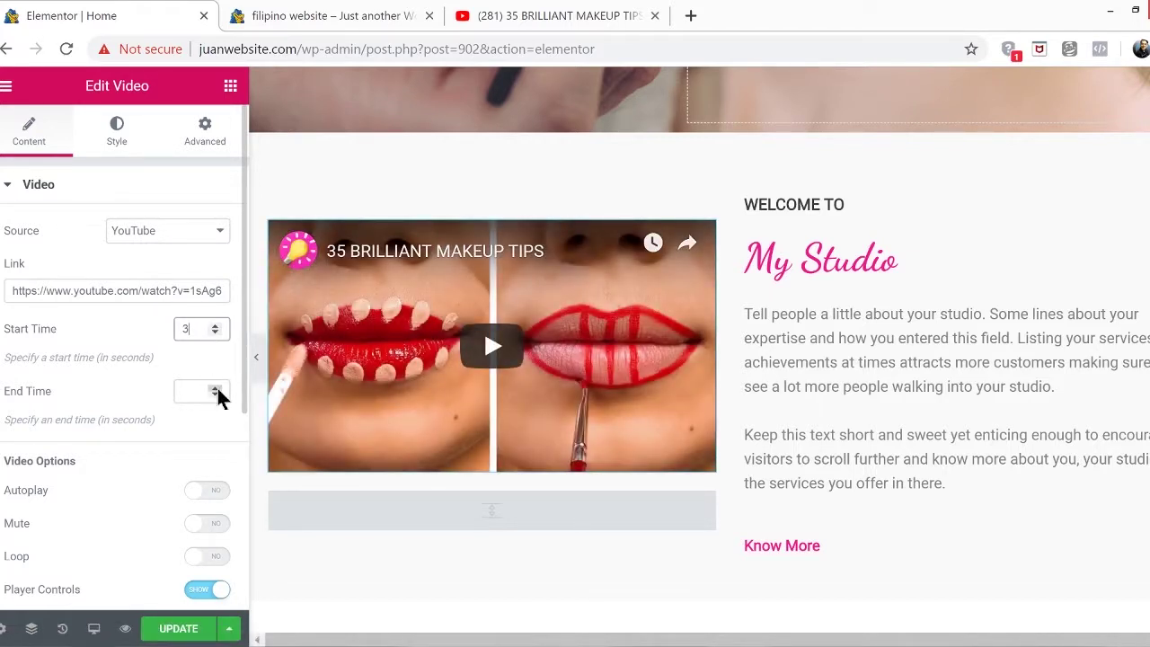
pyautogui.moveTo(216, 388); pyautogui.dragTo(216, 388)
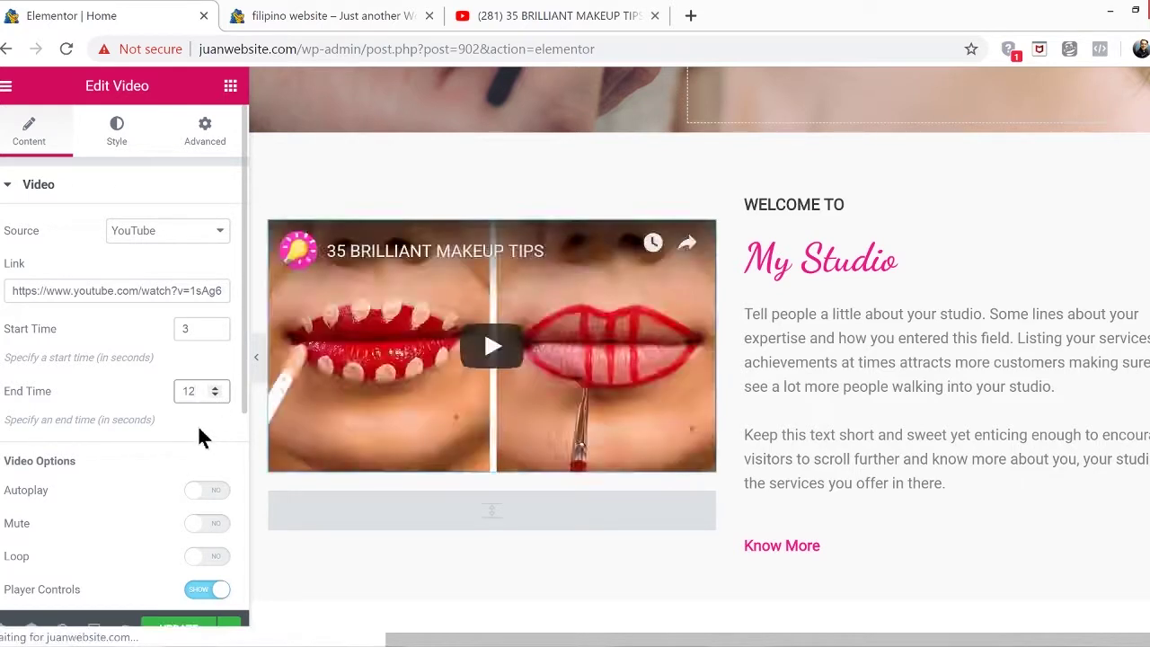
pyautogui.scroll(-3, 200, 423)
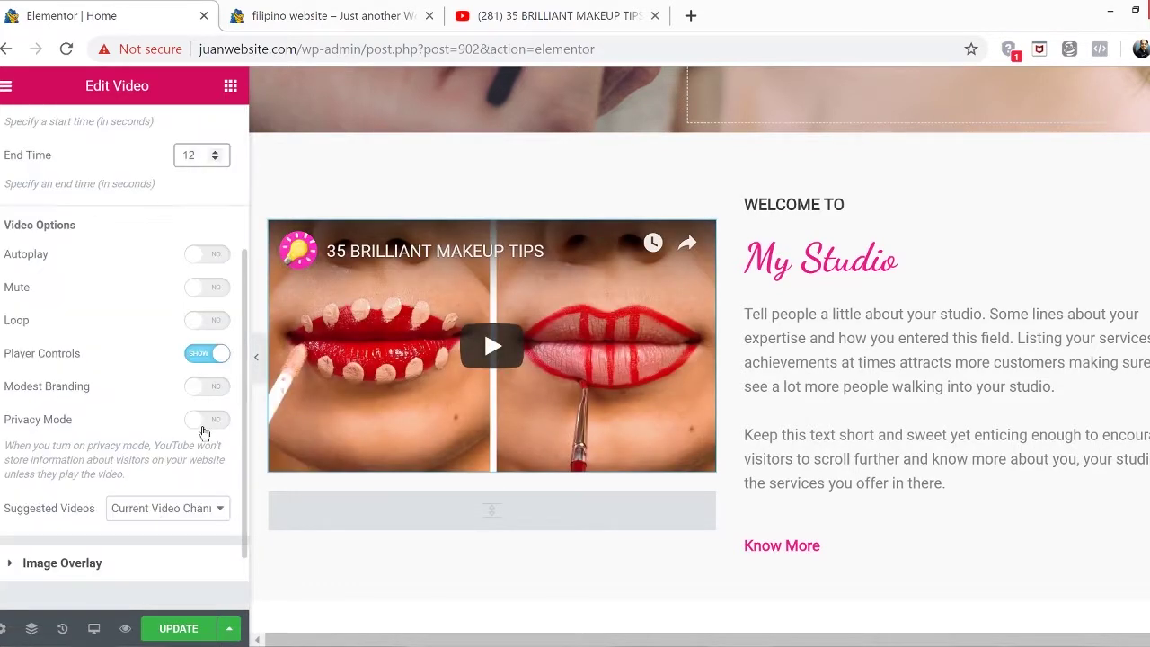
pyautogui.click(210, 256)
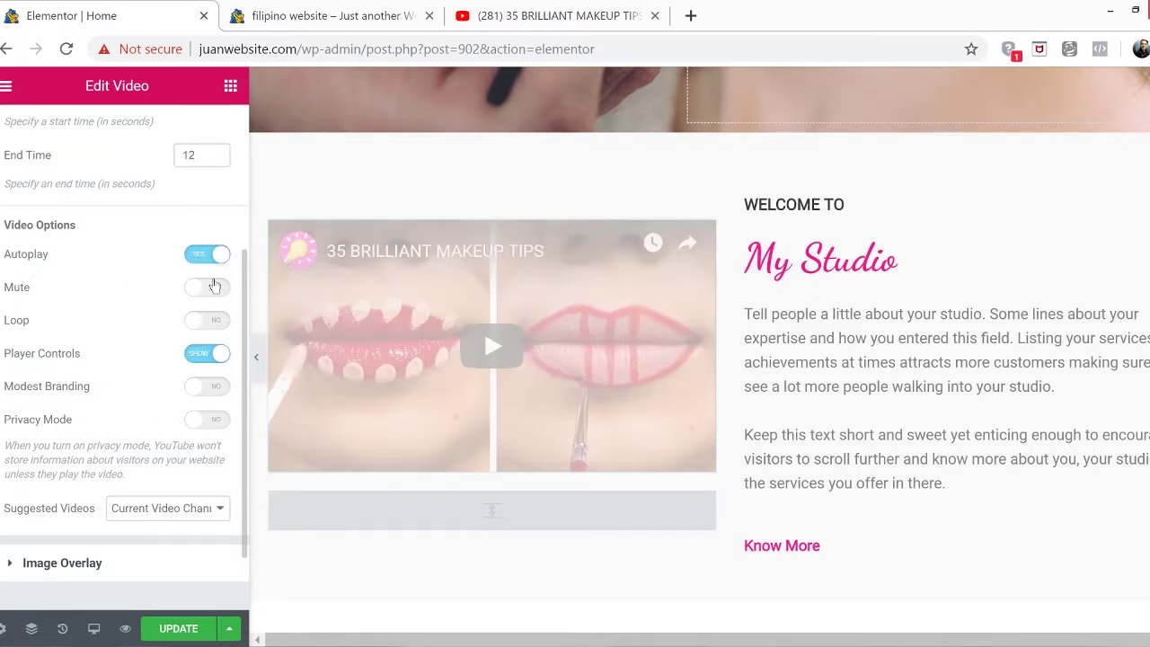
pyautogui.click(214, 285)
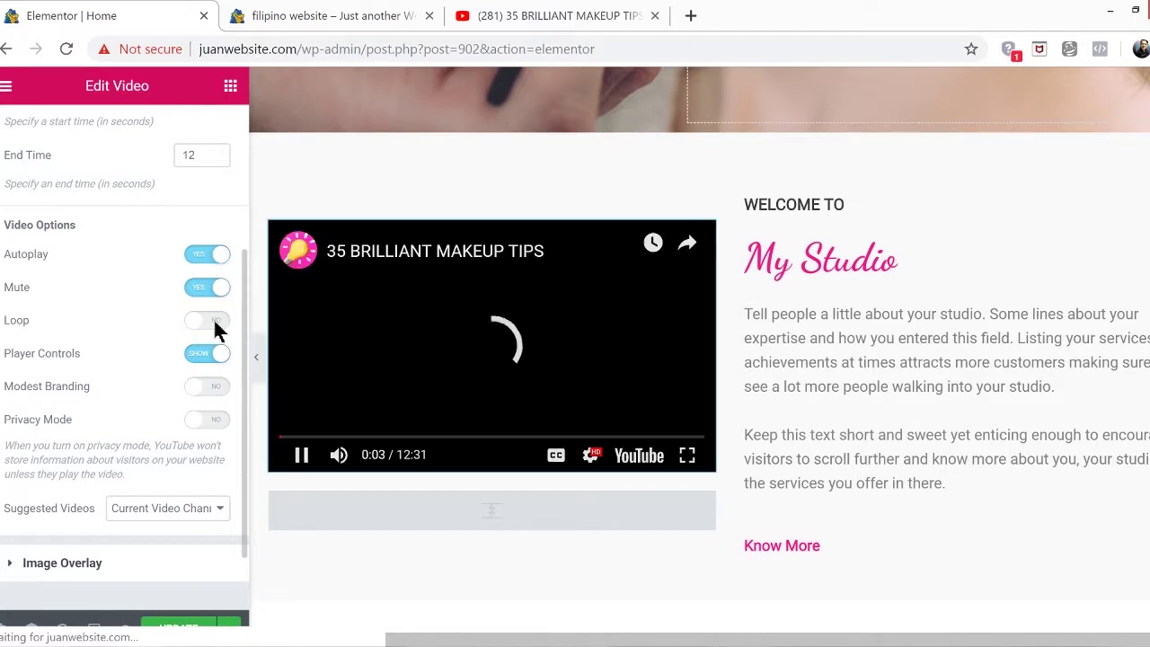
pyautogui.click(212, 321)
pyautogui.scroll(3, 98, 505)
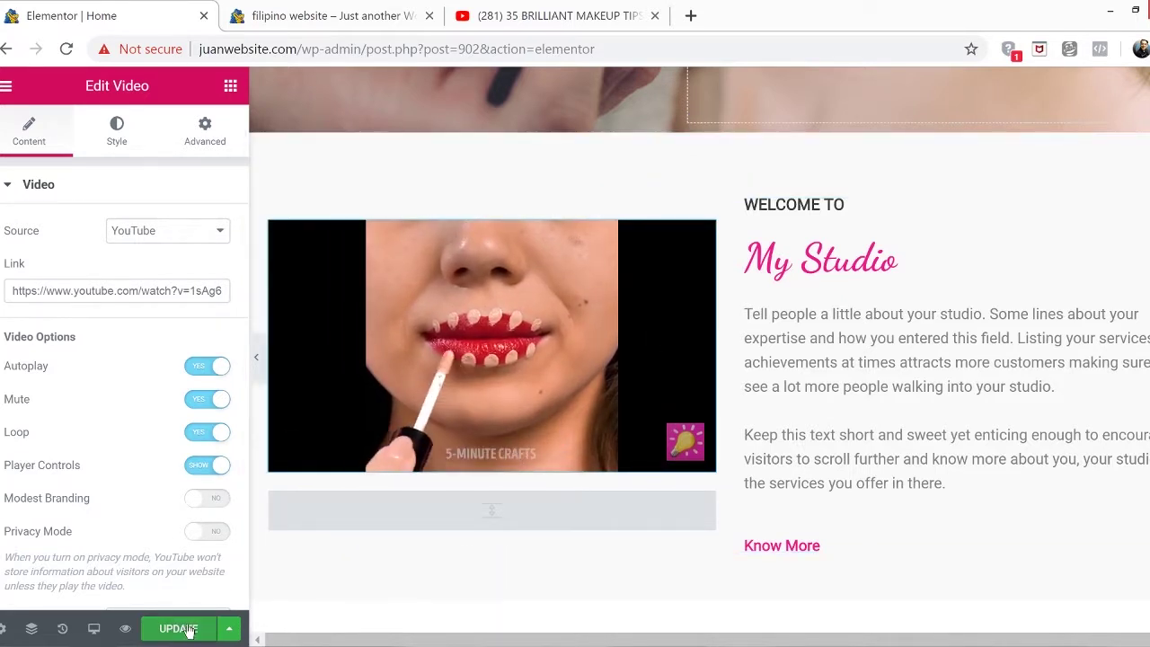
pyautogui.click(189, 630)
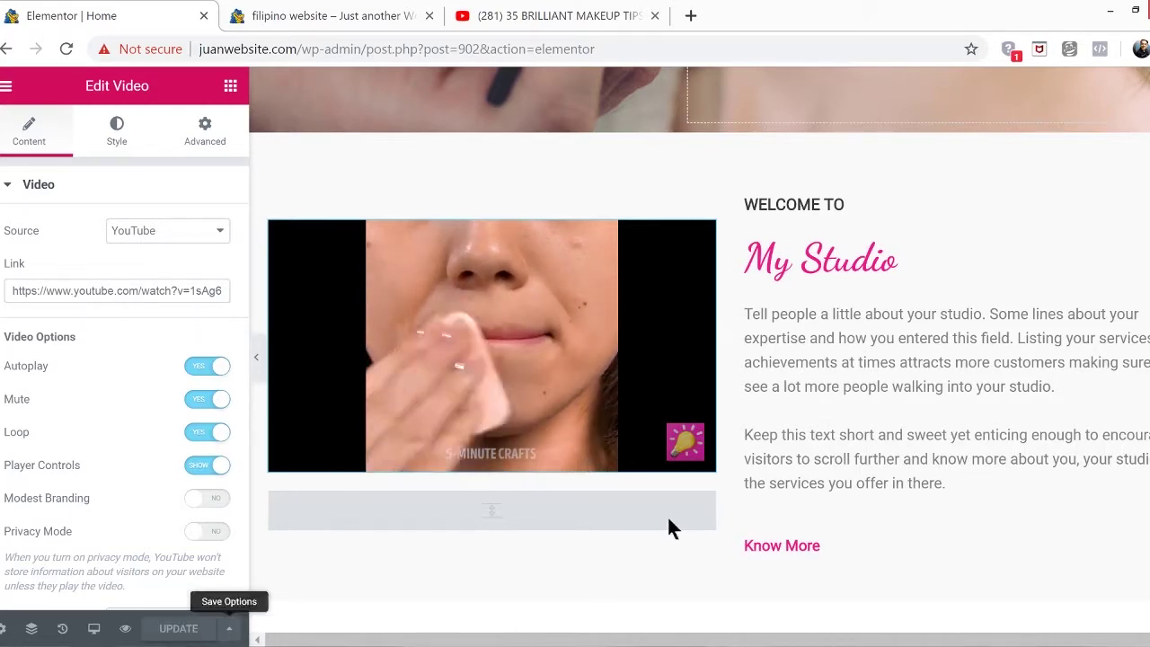
# Reload the live homepage to check the My Studio video, then close the editor tab
pyautogui.click(342, 18)
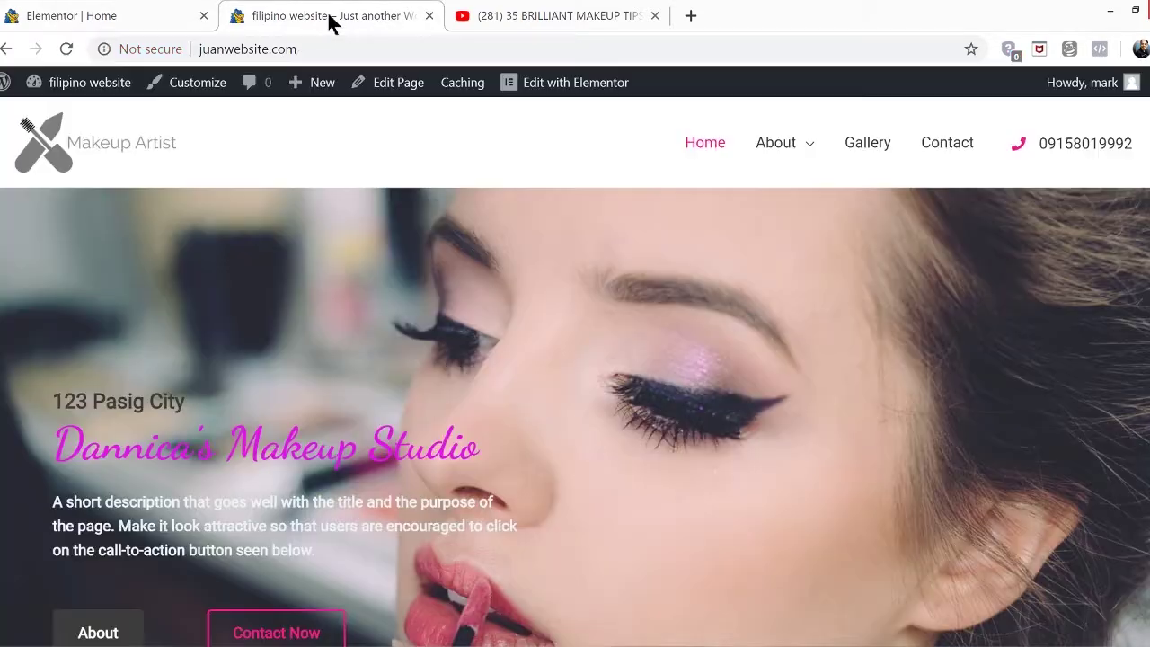
pyautogui.click(66, 49)
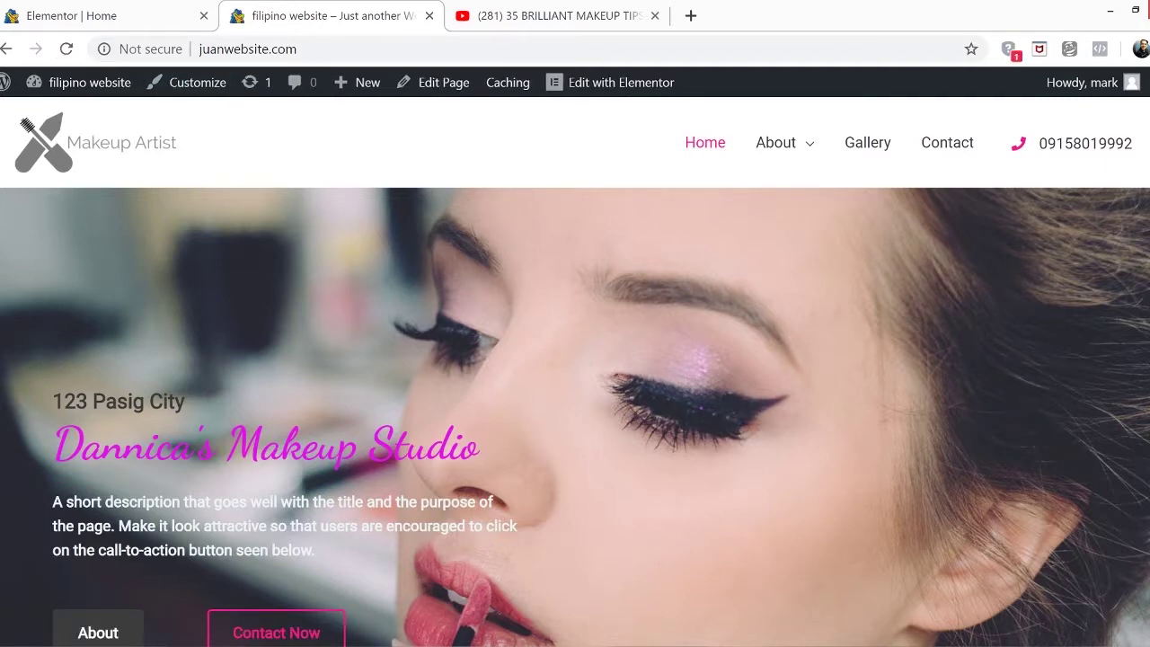
pyautogui.scroll(-9, 575, 371)
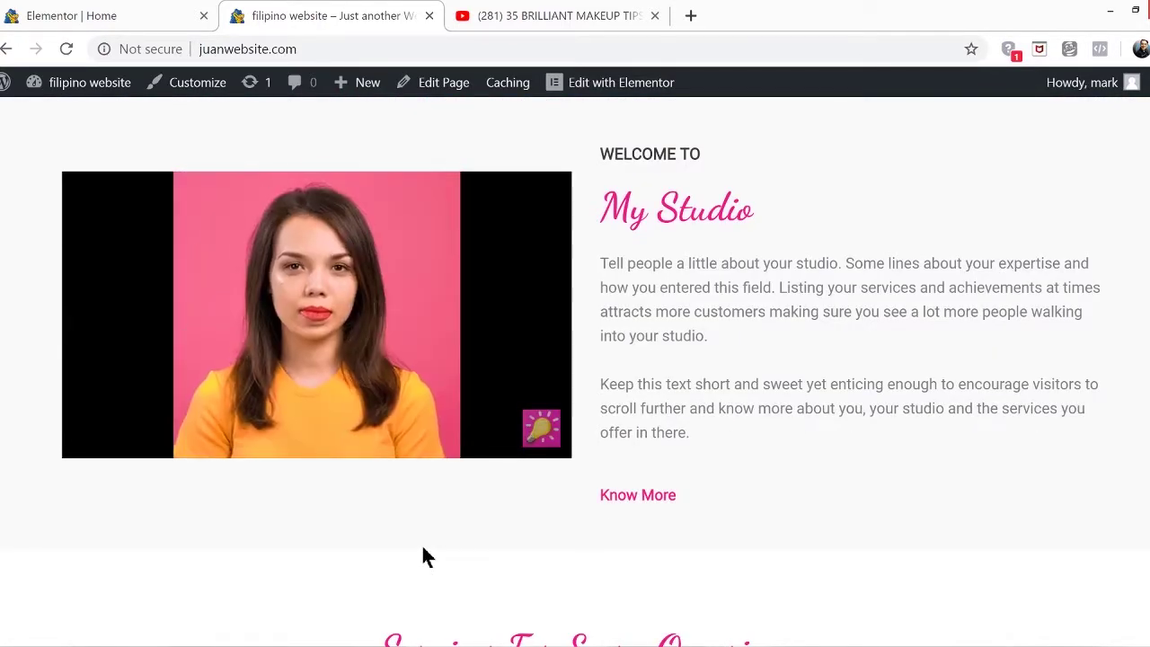
pyautogui.scroll(2, 845, 498)
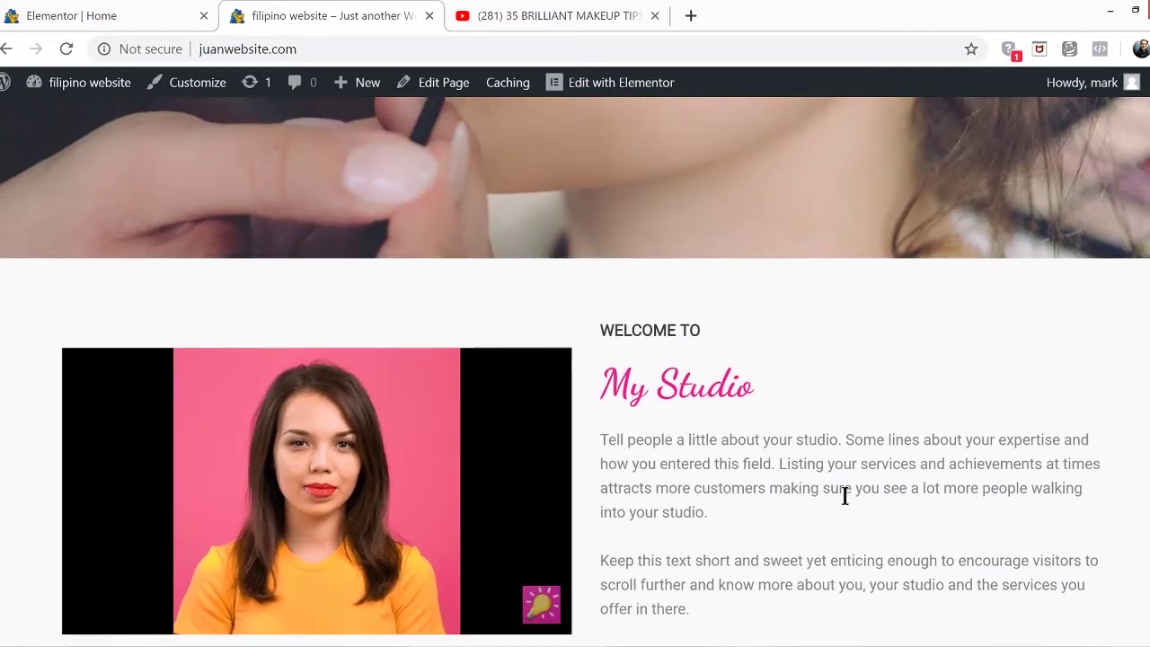
pyautogui.scroll(8, 844, 495)
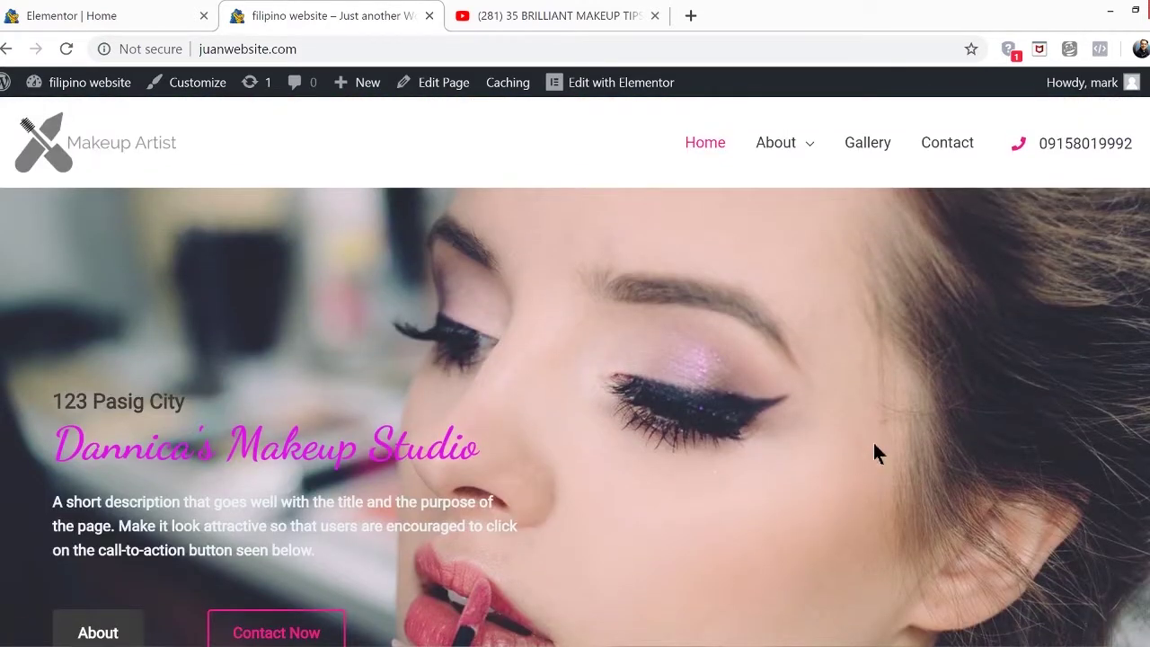
pyautogui.click(204, 16)
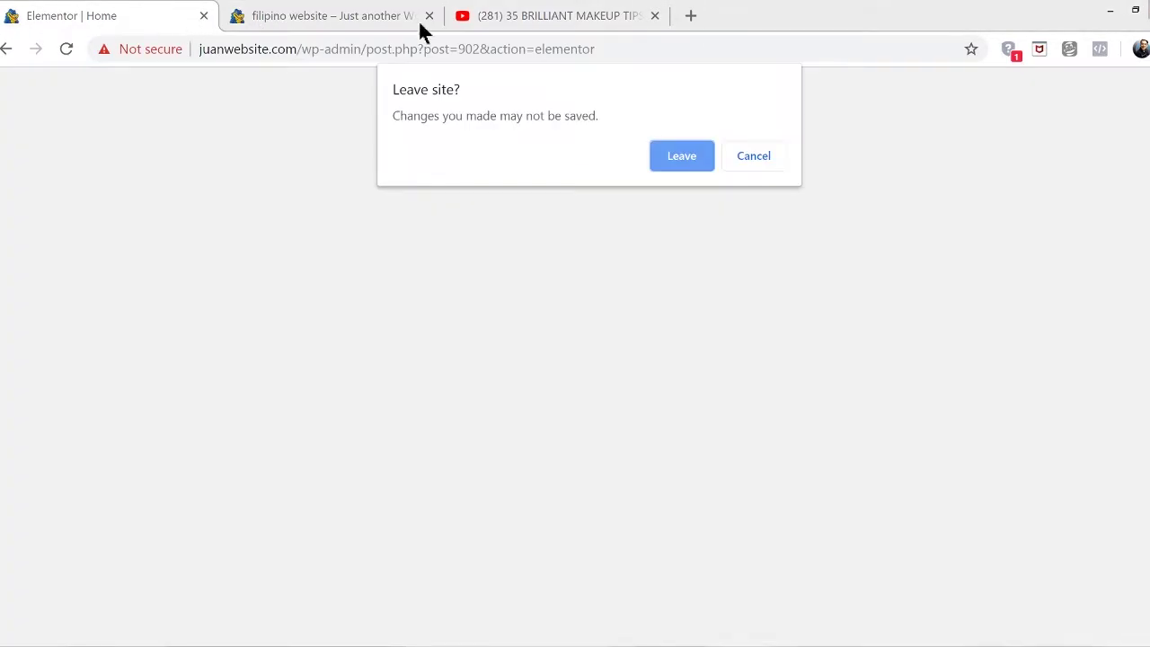
# Leave the editor, close the YouTube tab, and open the About page in Elementor
pyautogui.click(662, 153)
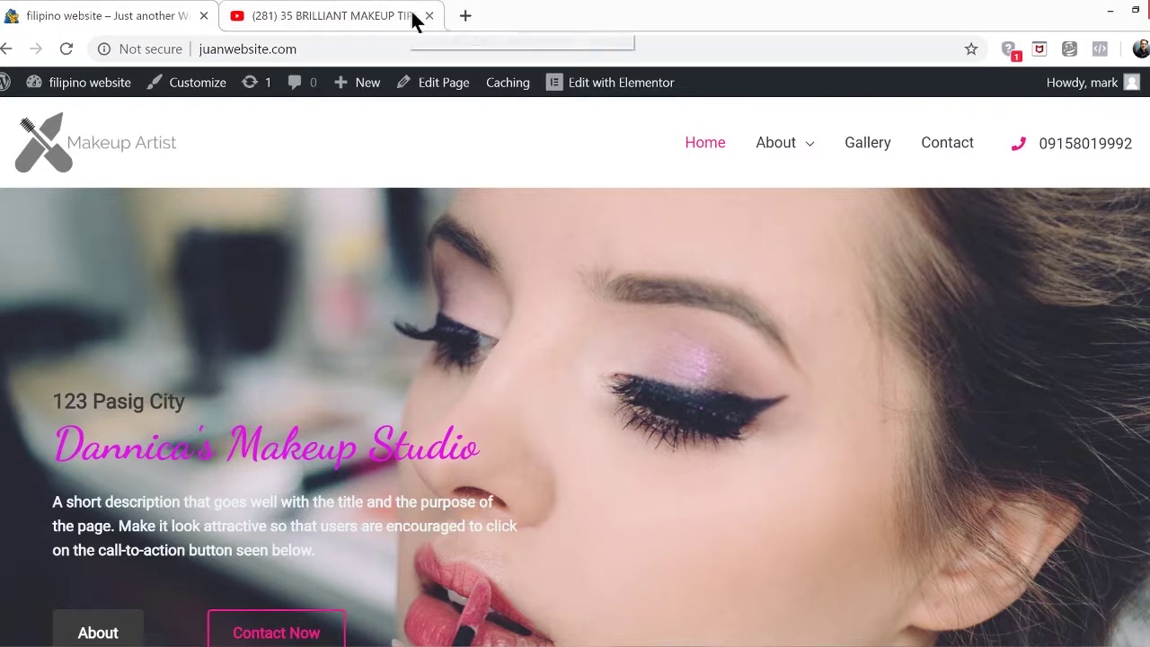
pyautogui.click(430, 16)
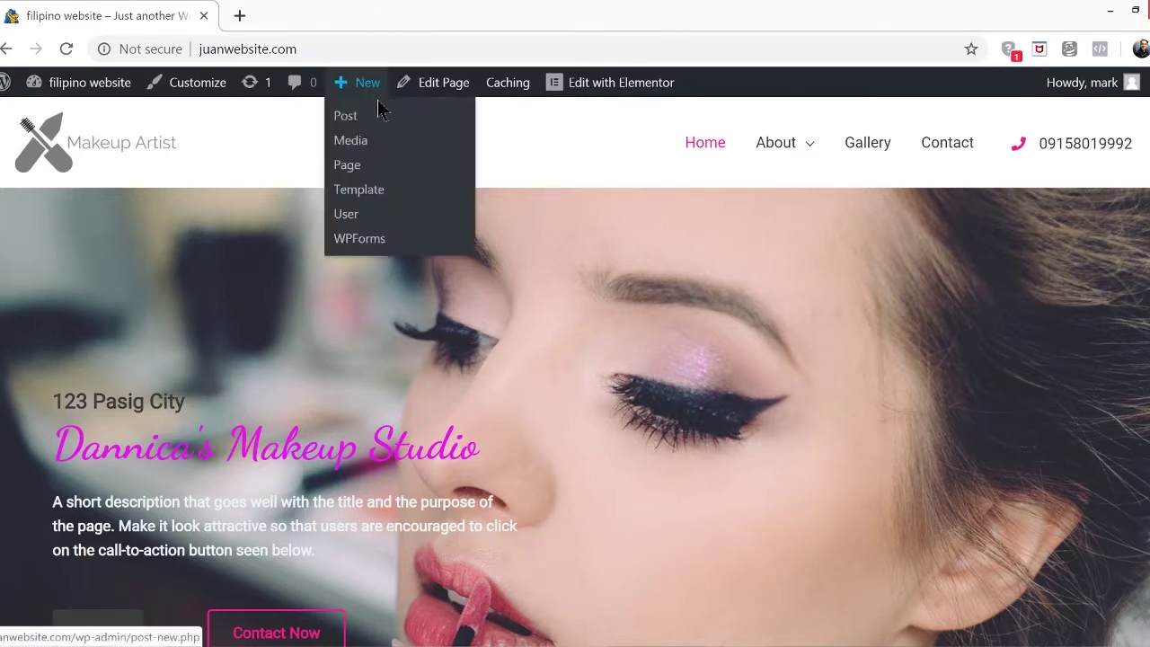
pyautogui.click(793, 146)
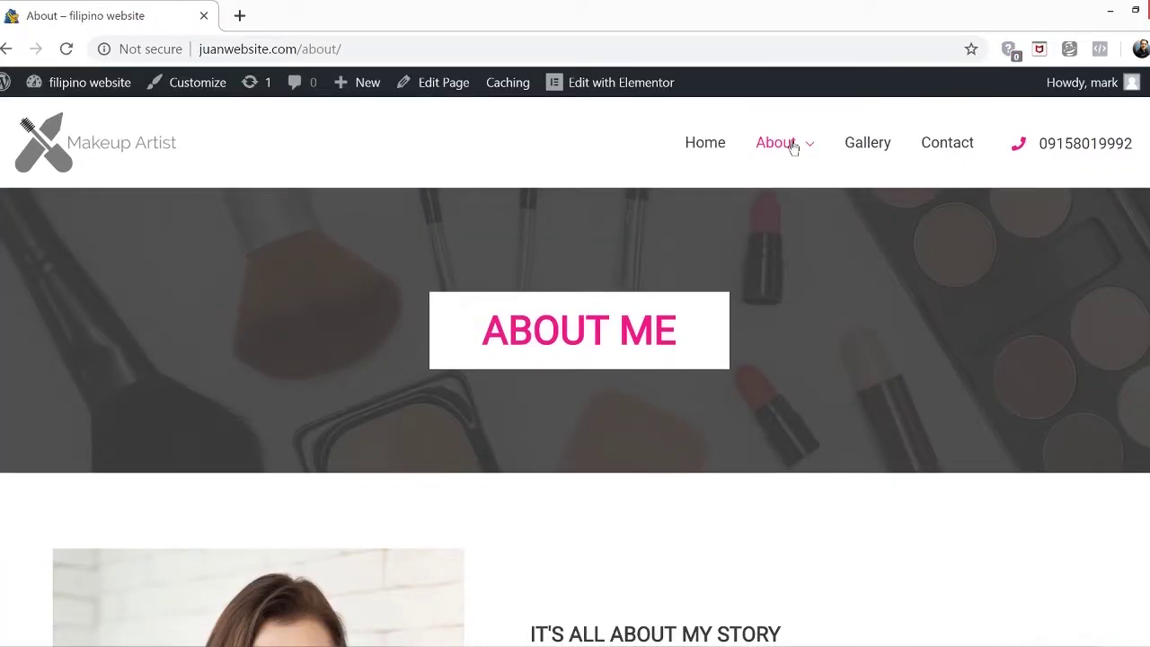
pyautogui.click(613, 93)
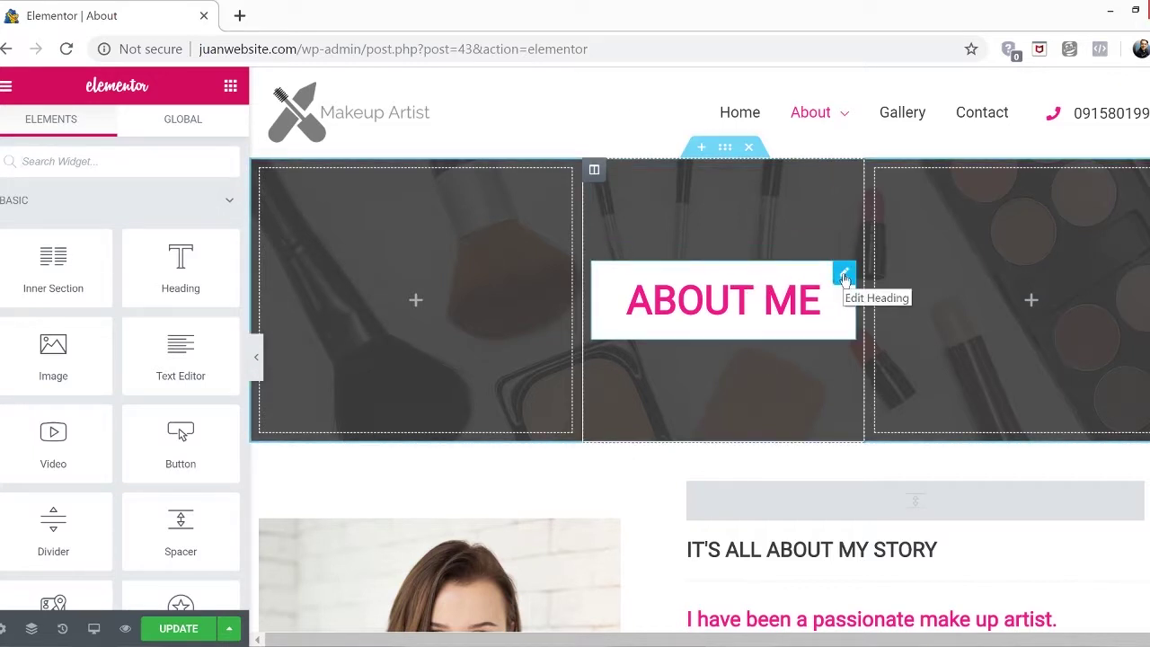
# Select the ABOUT ME heading and bring up its Motion Effects entrance animation list
pyautogui.click(844, 275)
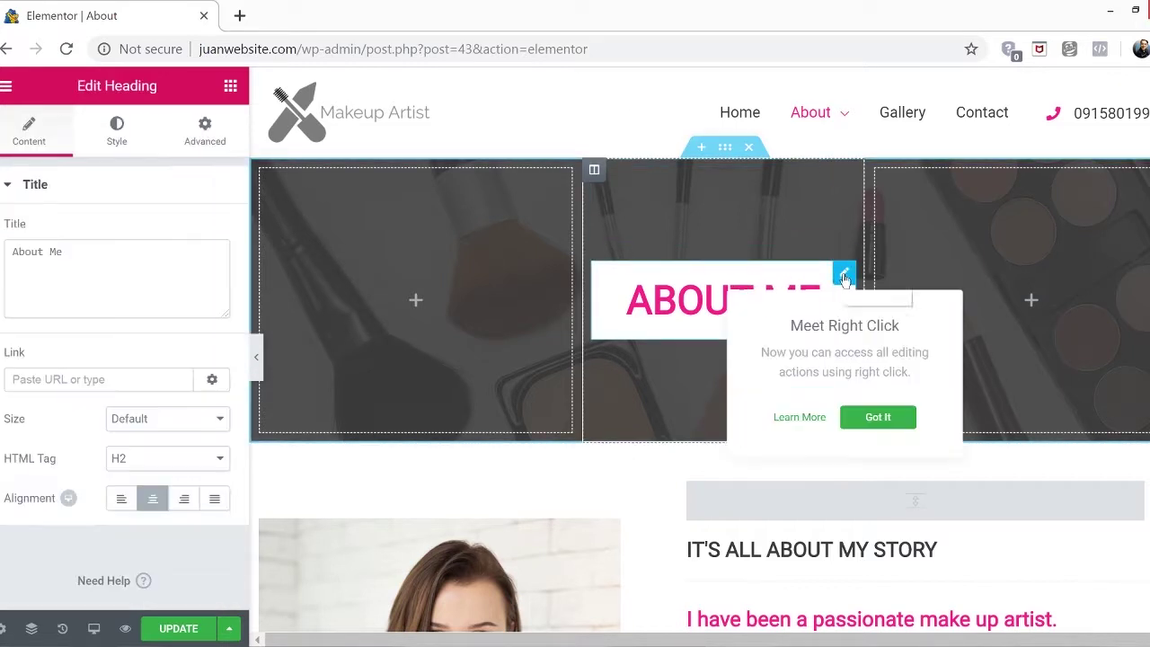
pyautogui.click(212, 131)
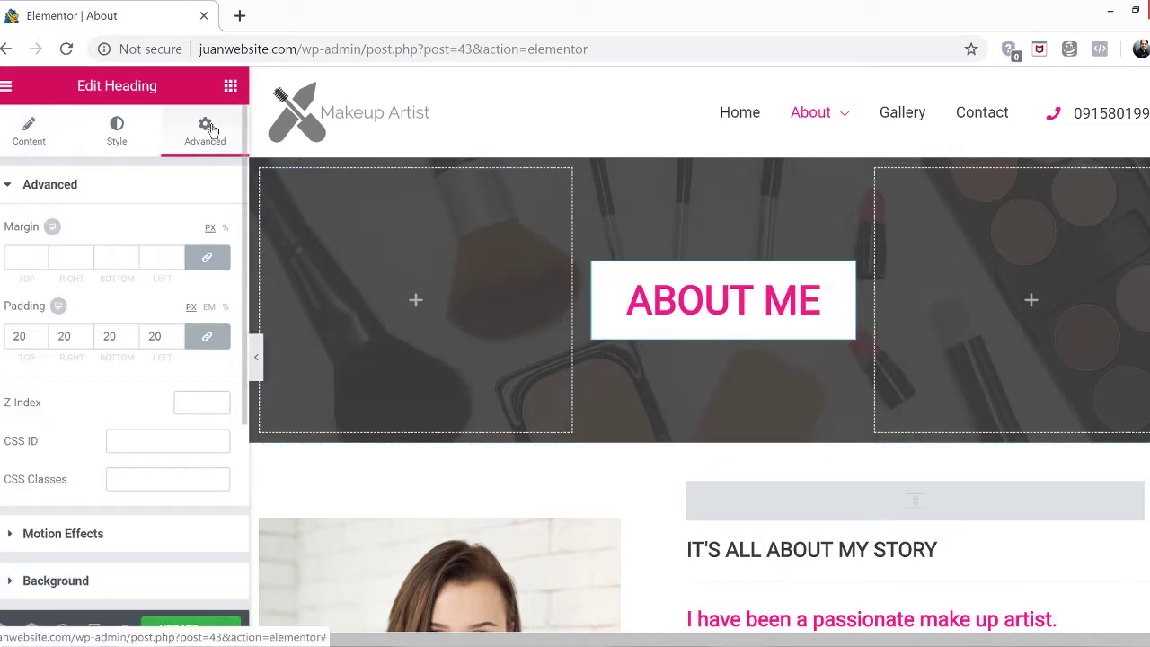
pyautogui.click(11, 534)
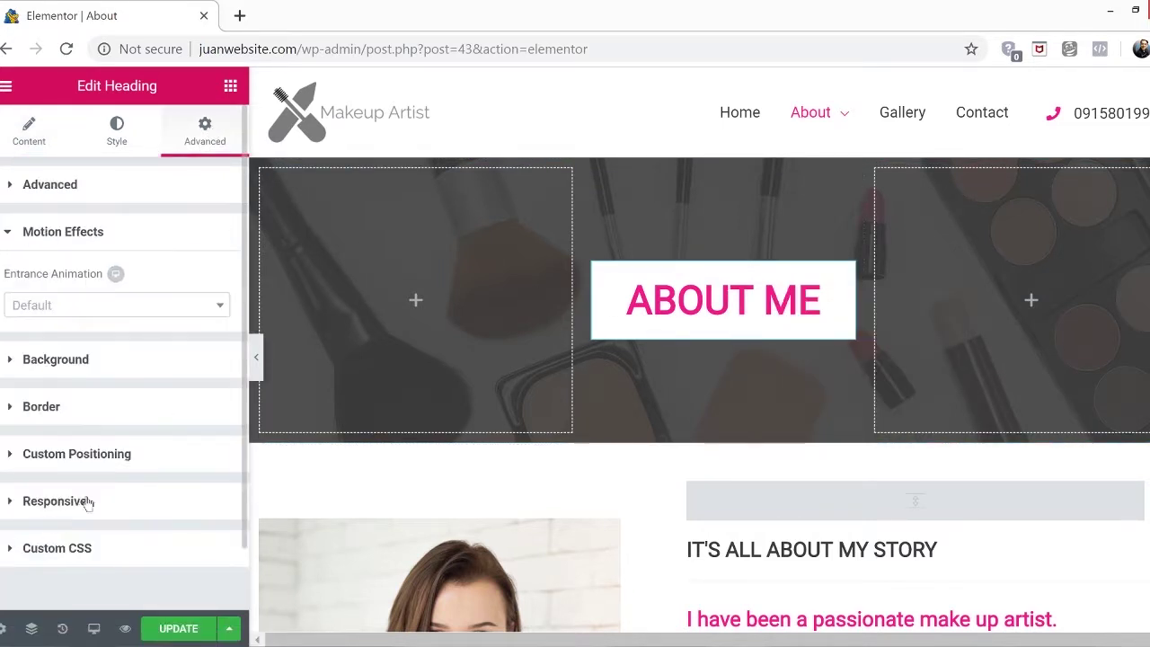
pyautogui.click(101, 305)
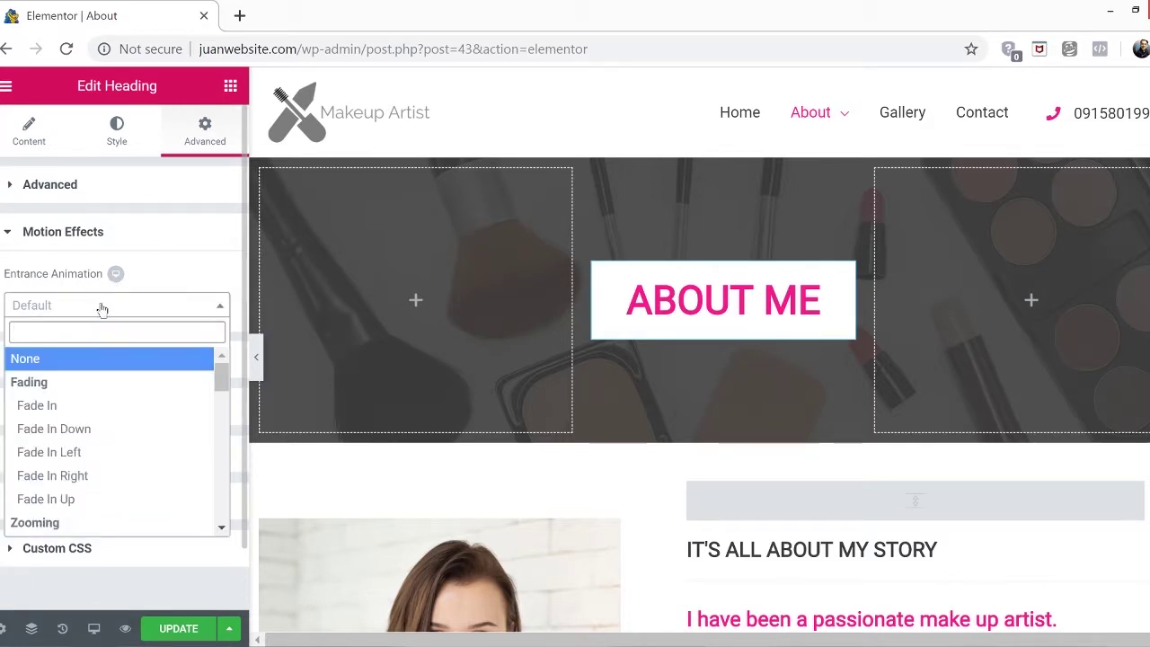
# Try Fade In, Fade In Left and Right, settle on Fade In Up, and save the page
pyautogui.click(106, 405)
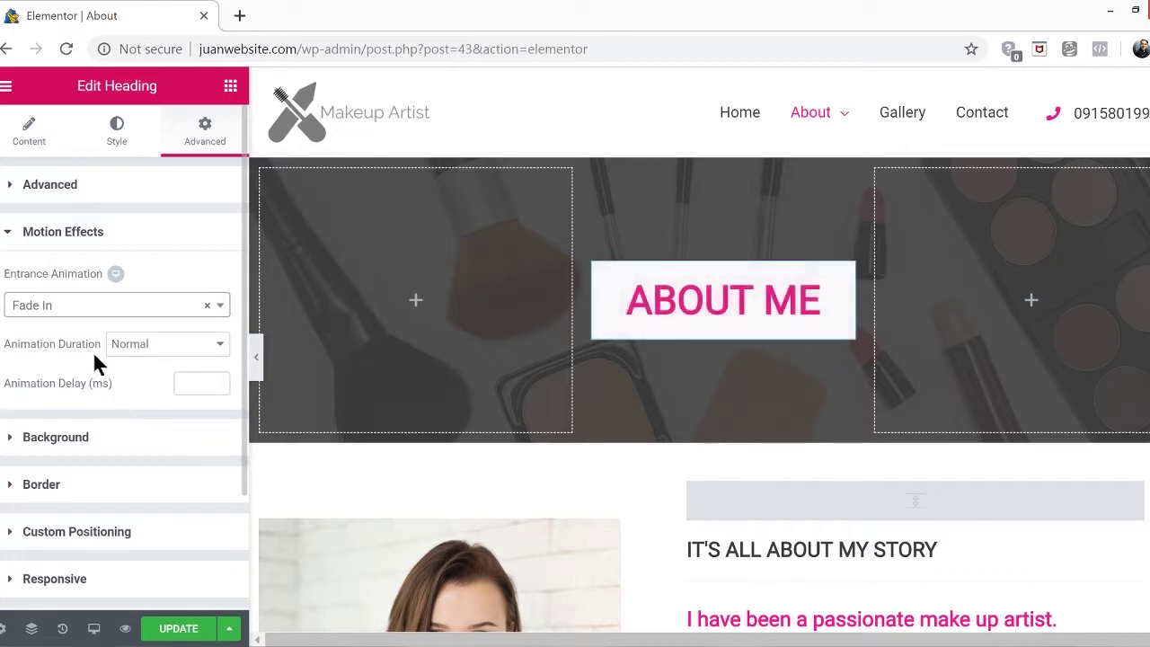
pyautogui.click(95, 306)
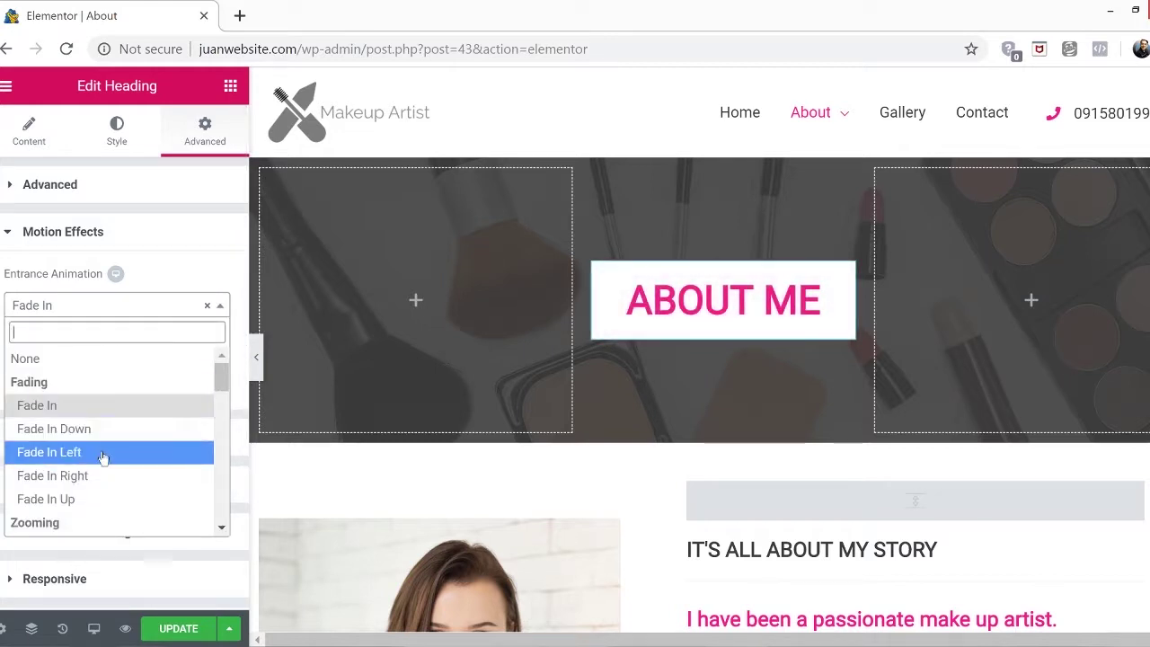
pyautogui.click(102, 455)
pyautogui.click(87, 310)
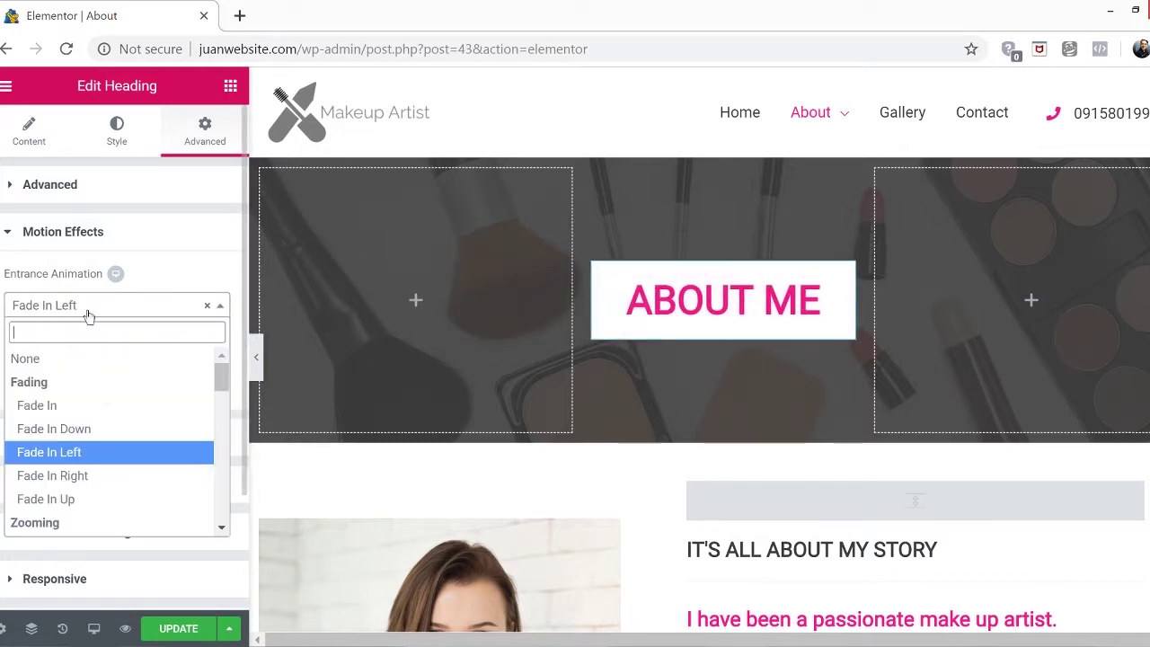
pyautogui.click(102, 476)
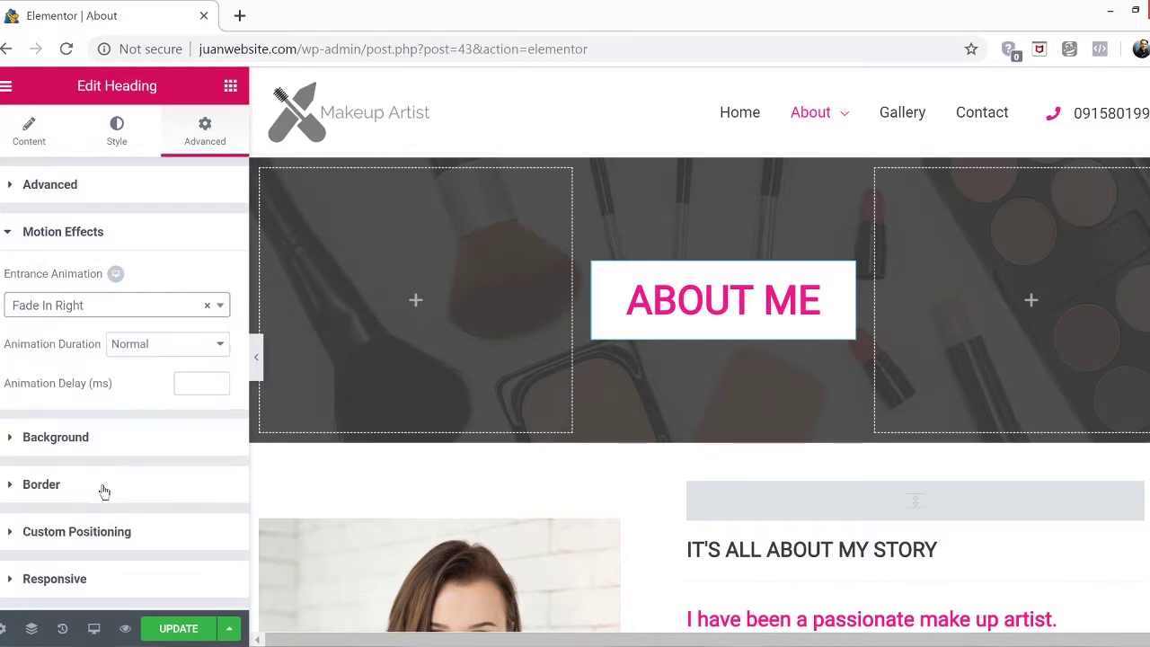
pyautogui.click(111, 309)
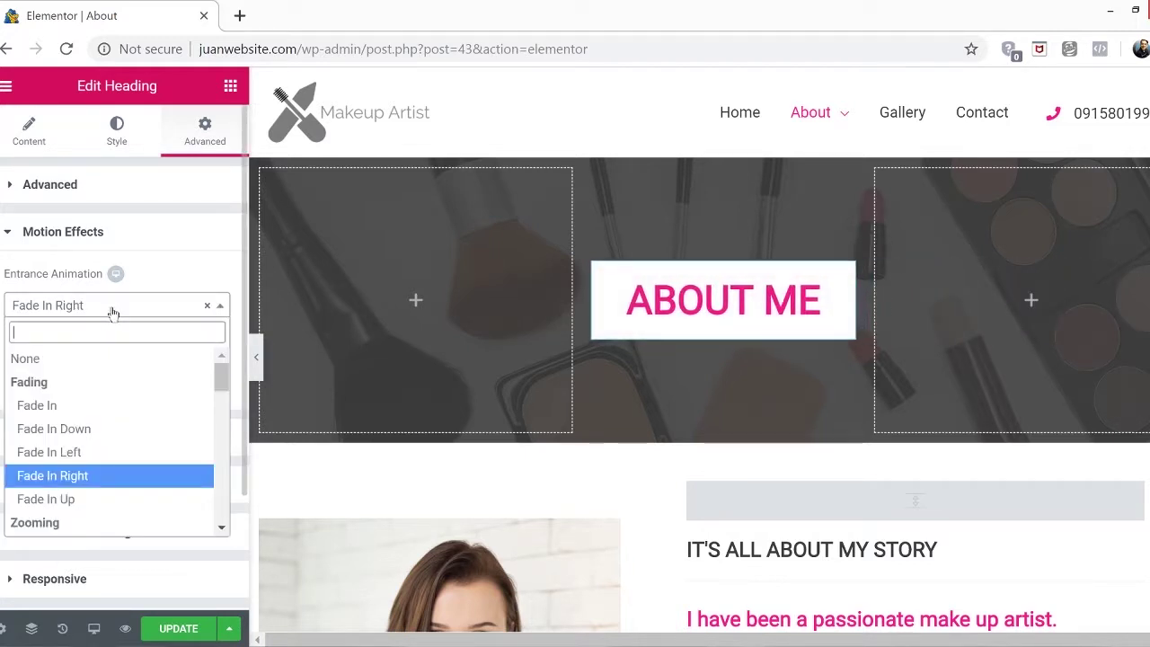
pyautogui.click(126, 499)
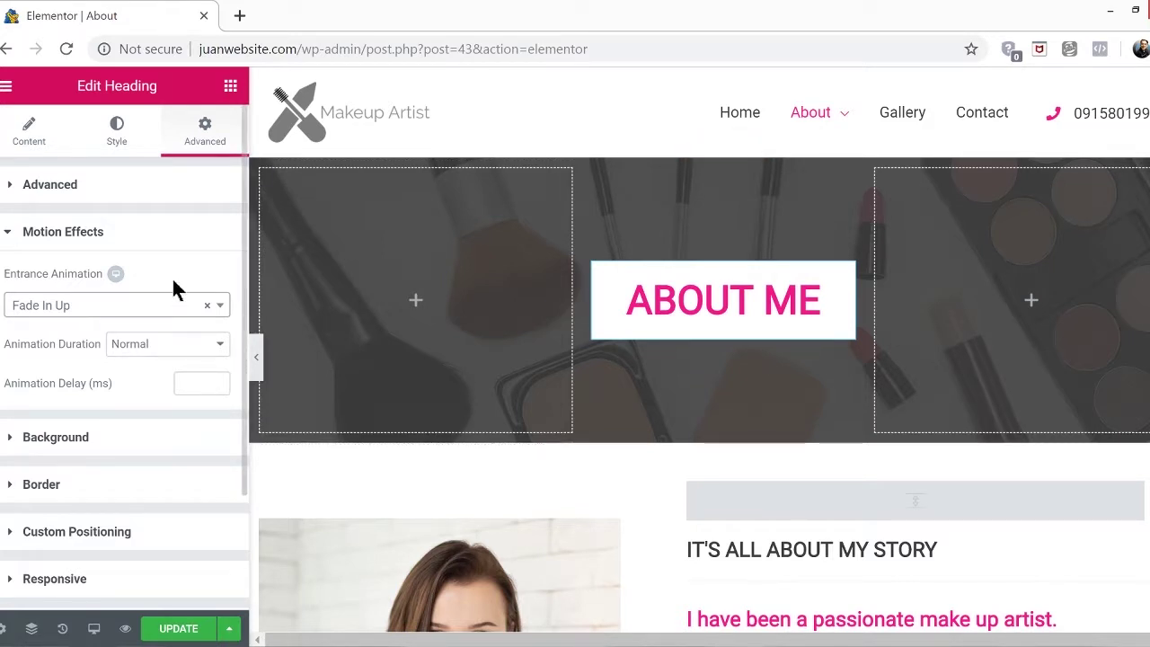
pyautogui.click(181, 632)
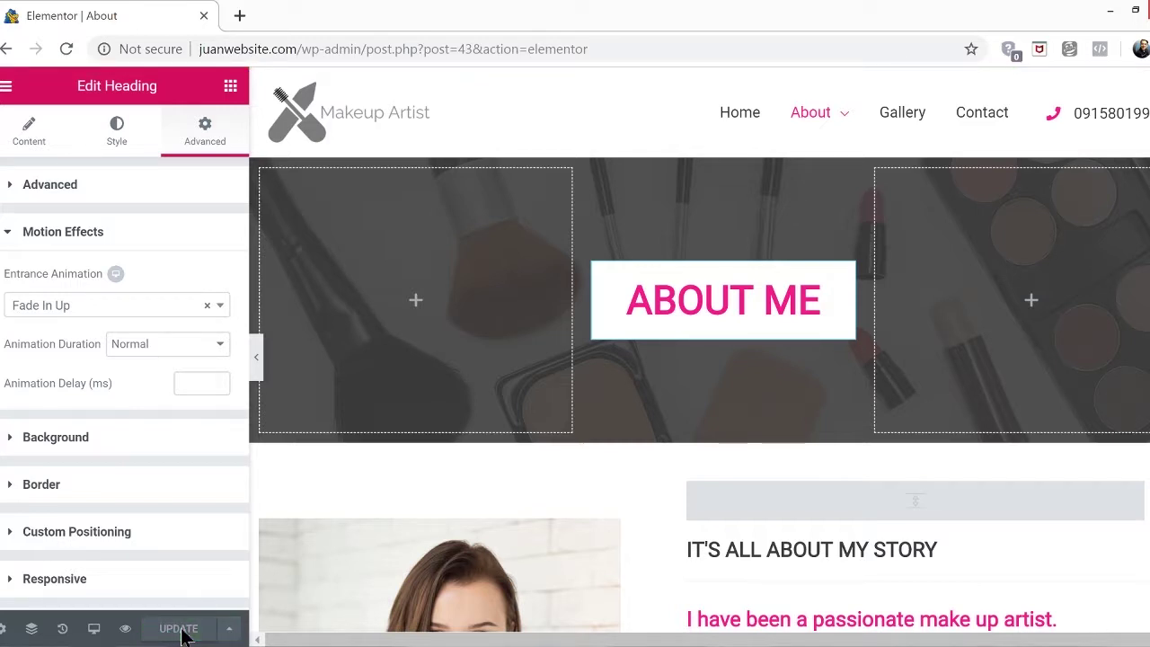
pyautogui.click(240, 17)
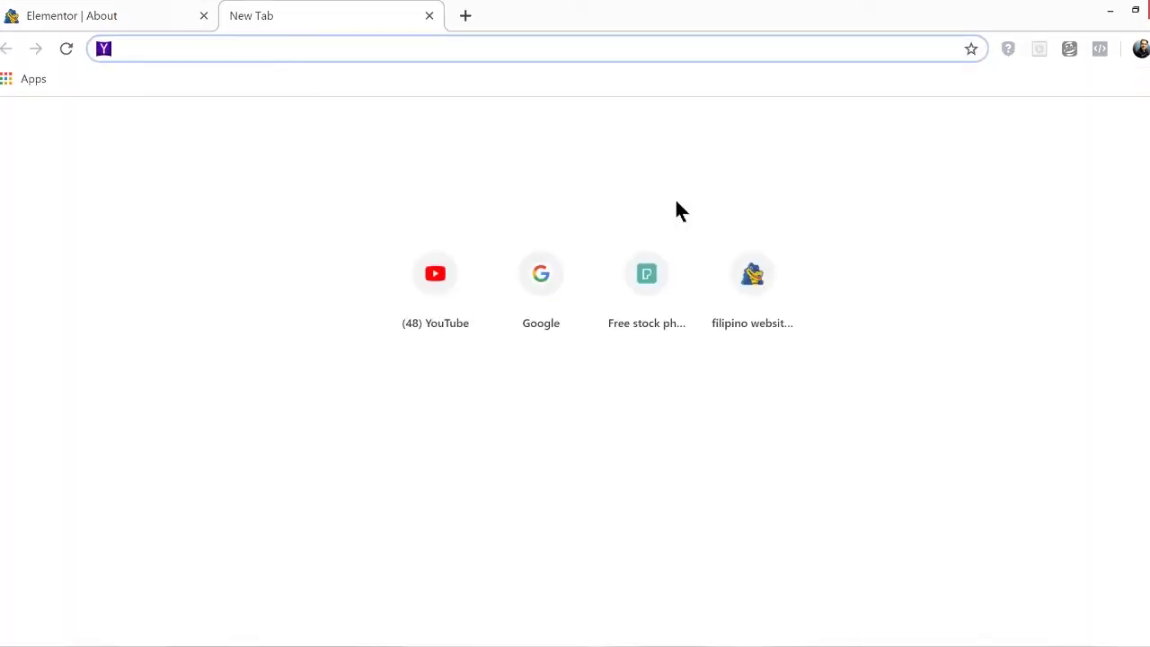
# Load juanwebsite.com and go to its live About page
pyautogui.write('juanwebsite.com')
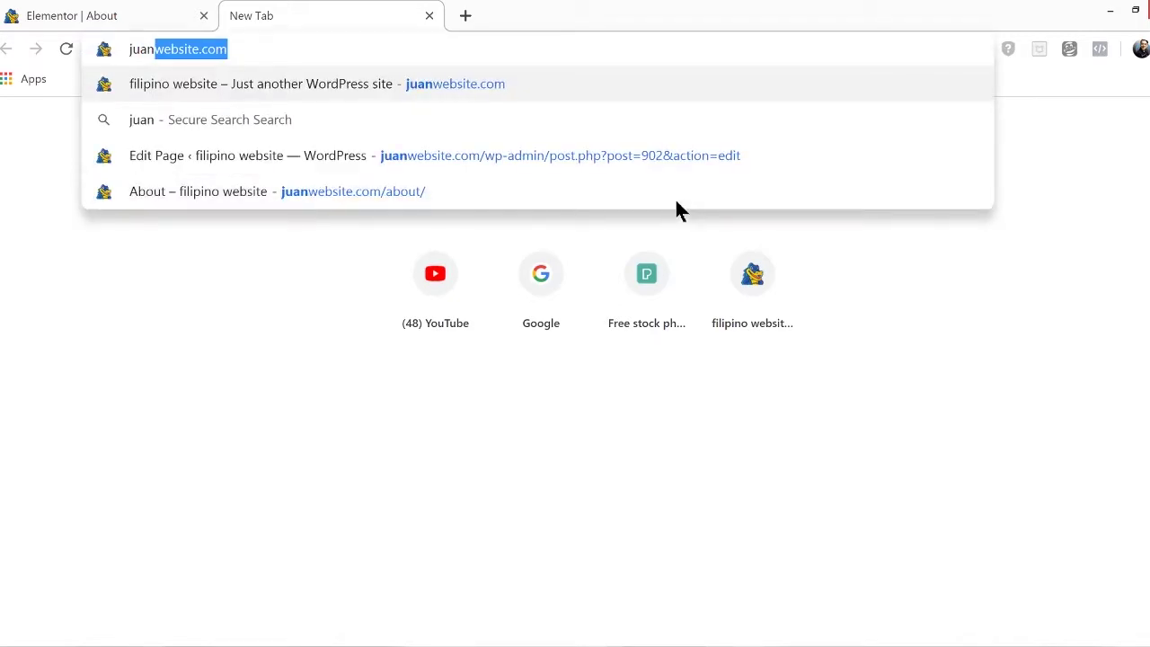
pyautogui.press('Return')
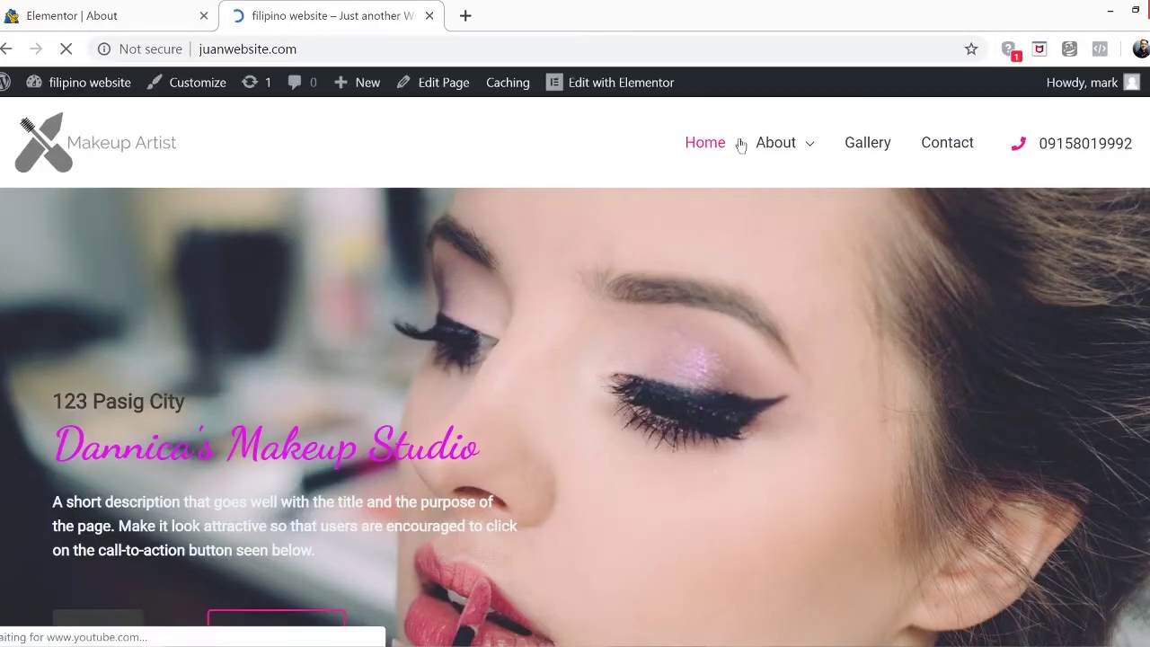
pyautogui.click(776, 144)
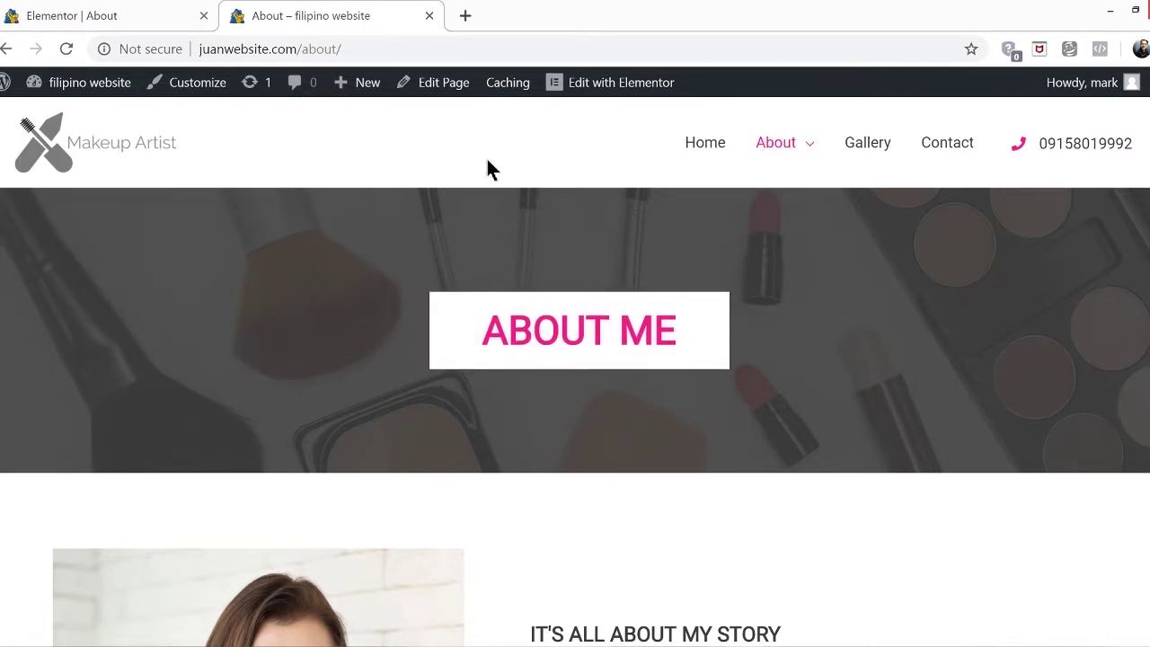
# Select the About page's portrait photo and show its Style hover settings
pyautogui.click(77, 18)
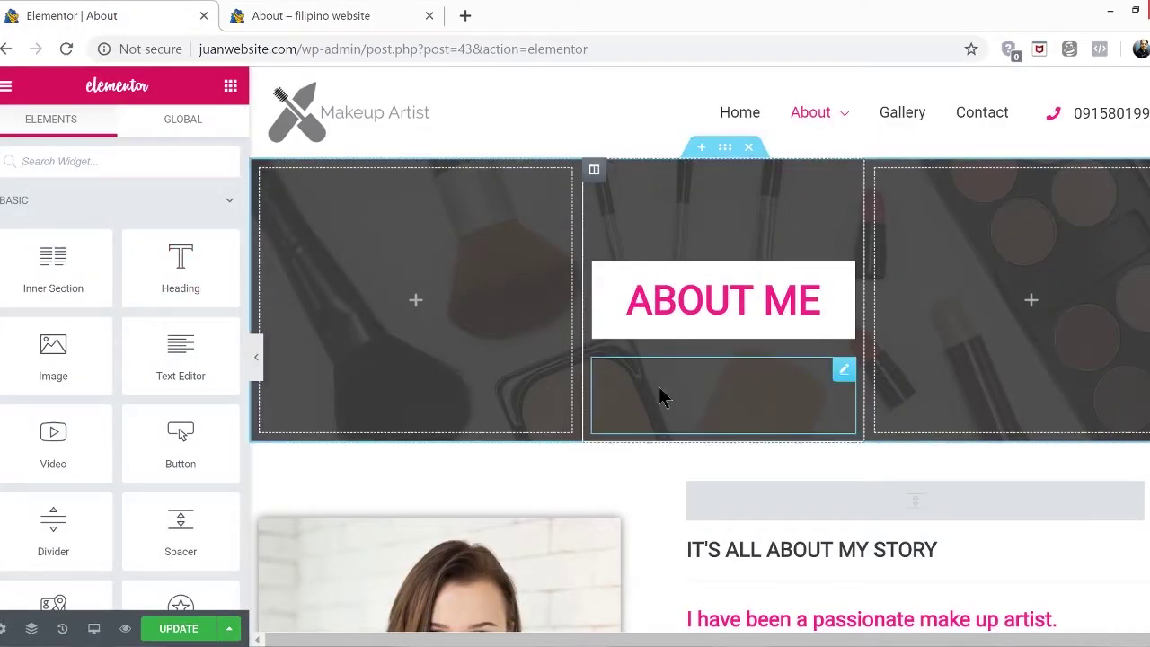
pyautogui.scroll(-2, 660, 395)
pyautogui.scroll(-1, 531, 423)
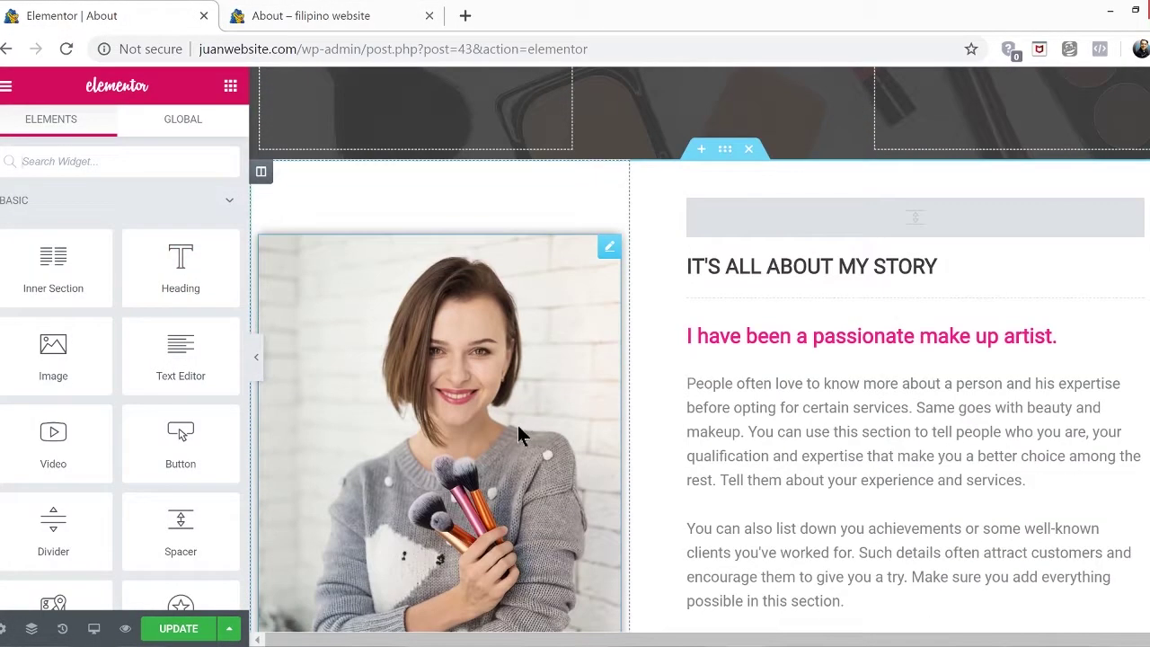
pyautogui.scroll(-1, 566, 345)
pyautogui.scroll(-1, 436, 410)
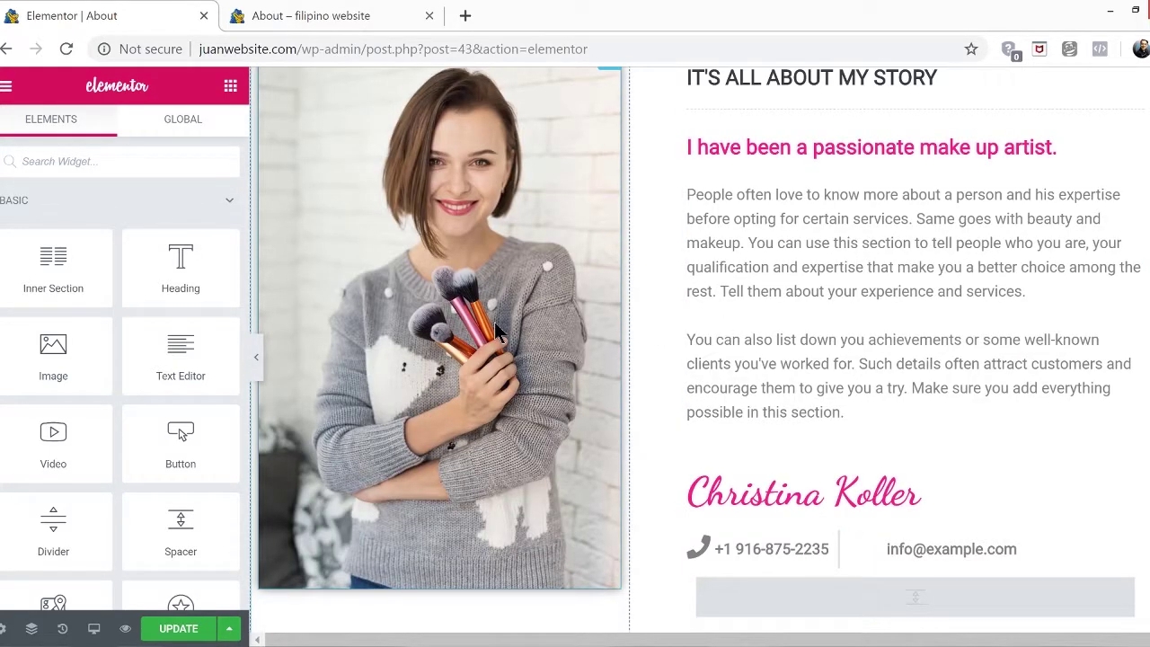
pyautogui.click(484, 237)
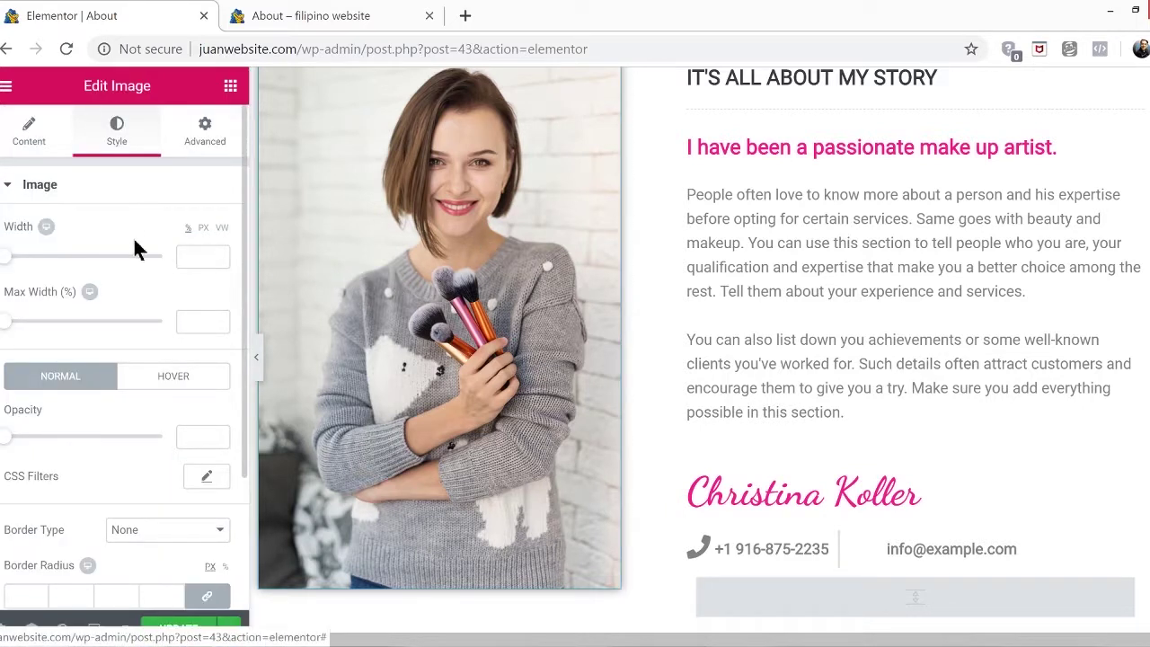
pyautogui.click(174, 377)
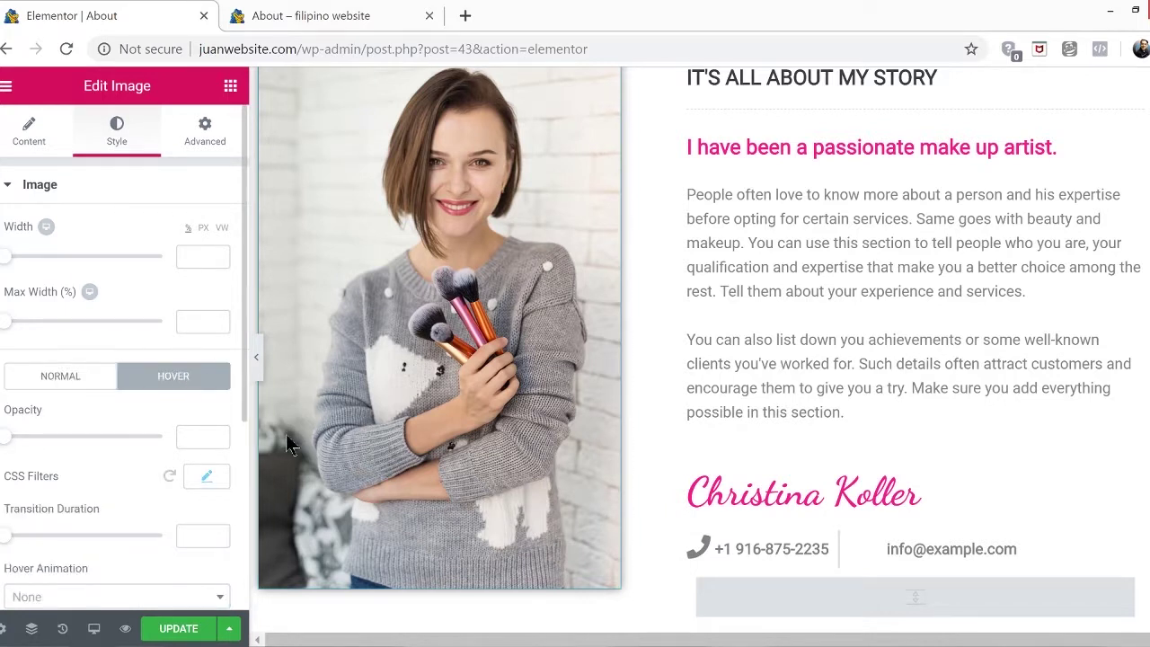
# Set the photo's hover animation to Rotate instead of Shrink, and save the page
pyautogui.scroll(-3, 146, 439)
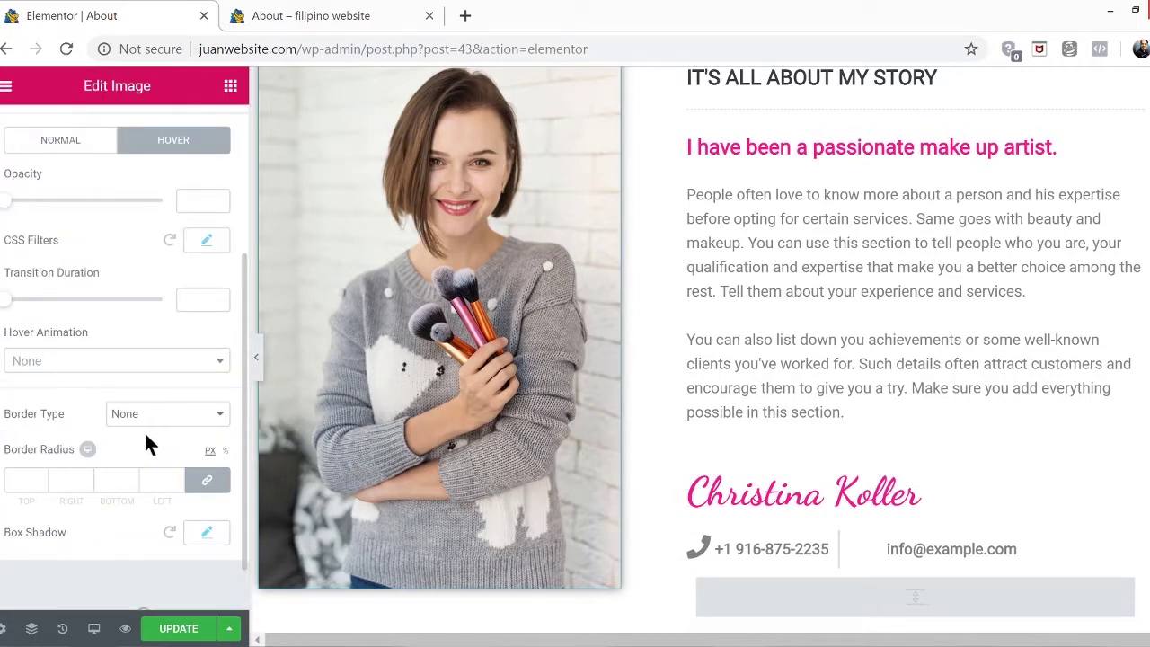
pyautogui.click(47, 359)
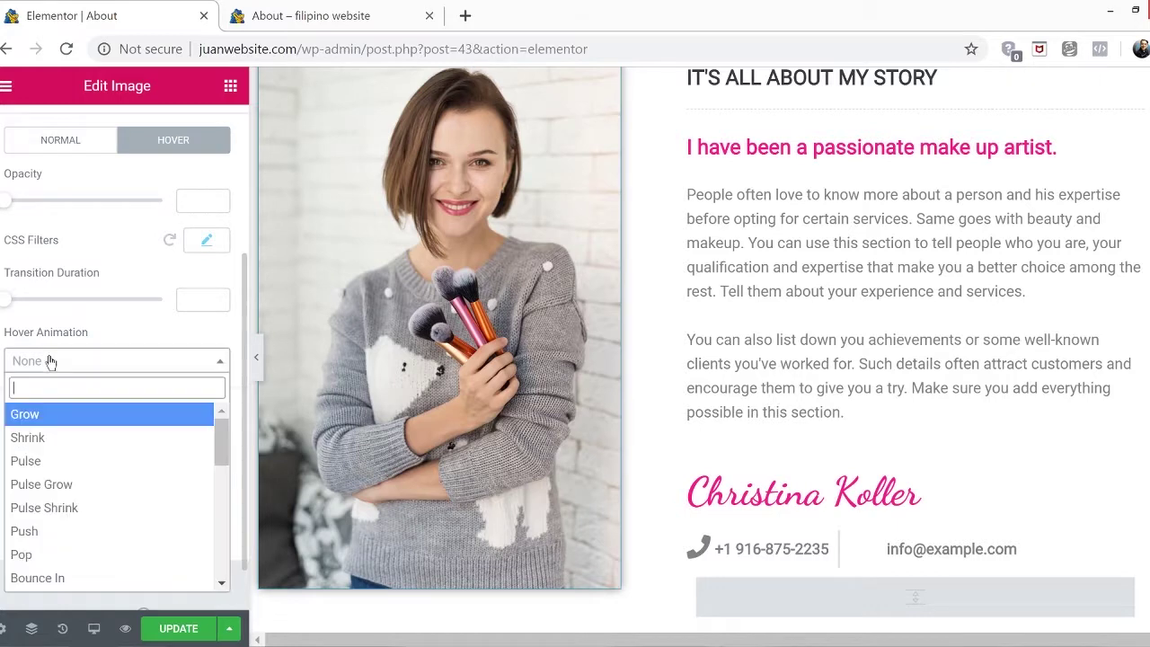
pyautogui.click(76, 438)
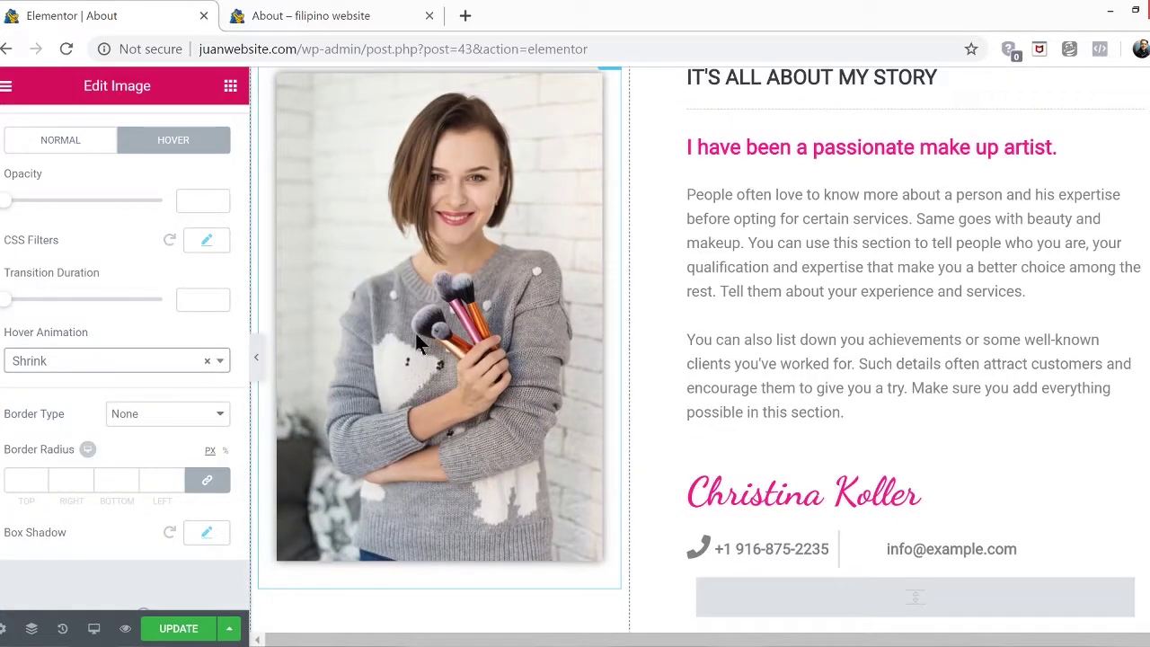
pyautogui.click(154, 363)
pyautogui.scroll(-2, 148, 476)
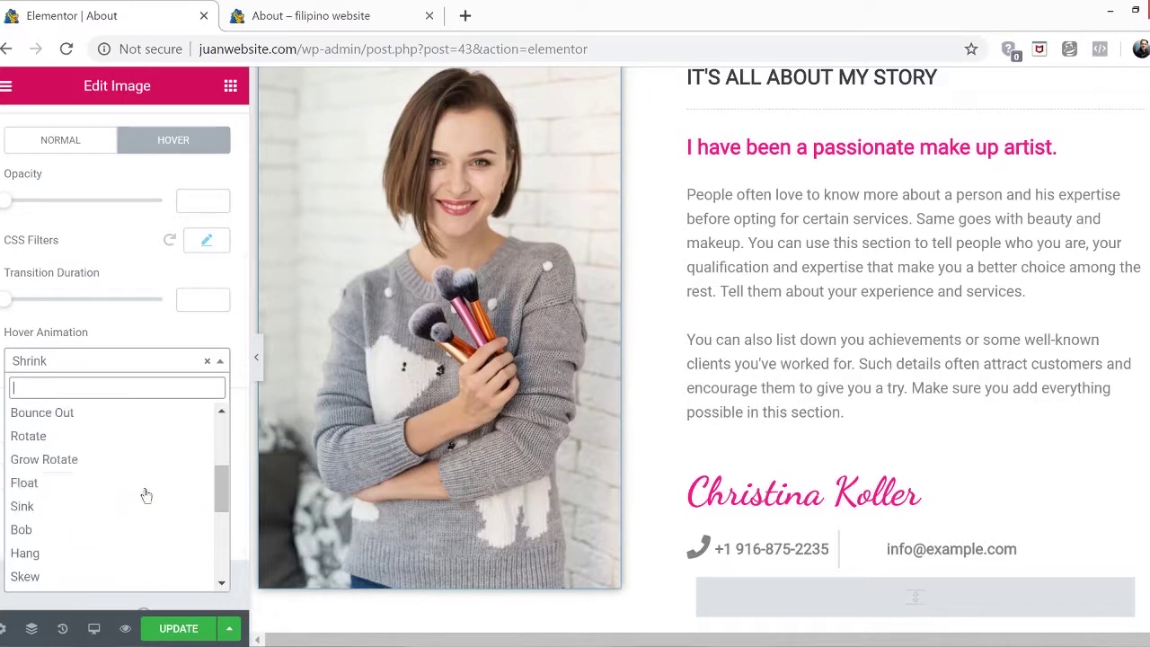
pyautogui.click(127, 434)
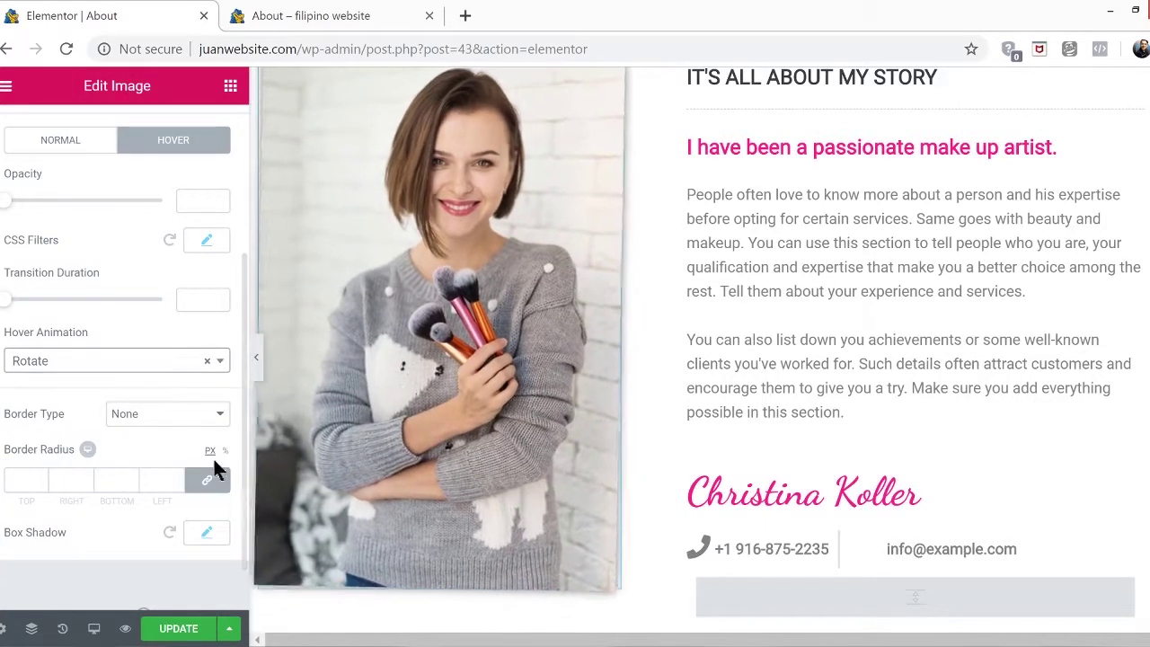
pyautogui.click(178, 629)
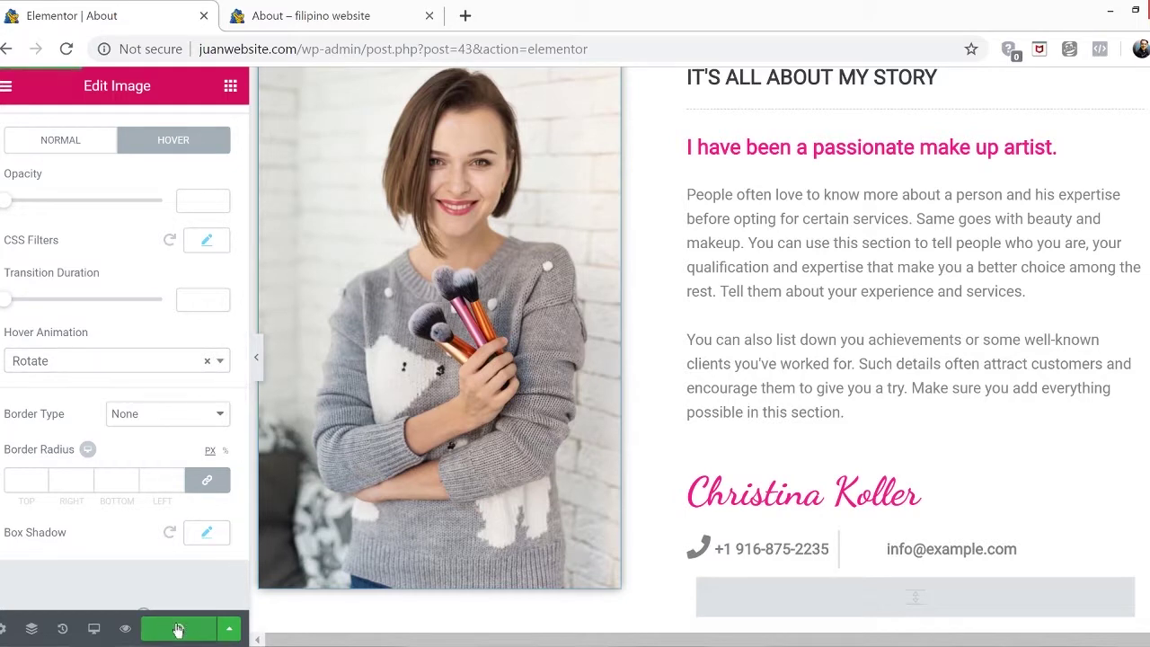
# Reload the live About page to check the portrait, then open the Gallery page
pyautogui.click(303, 16)
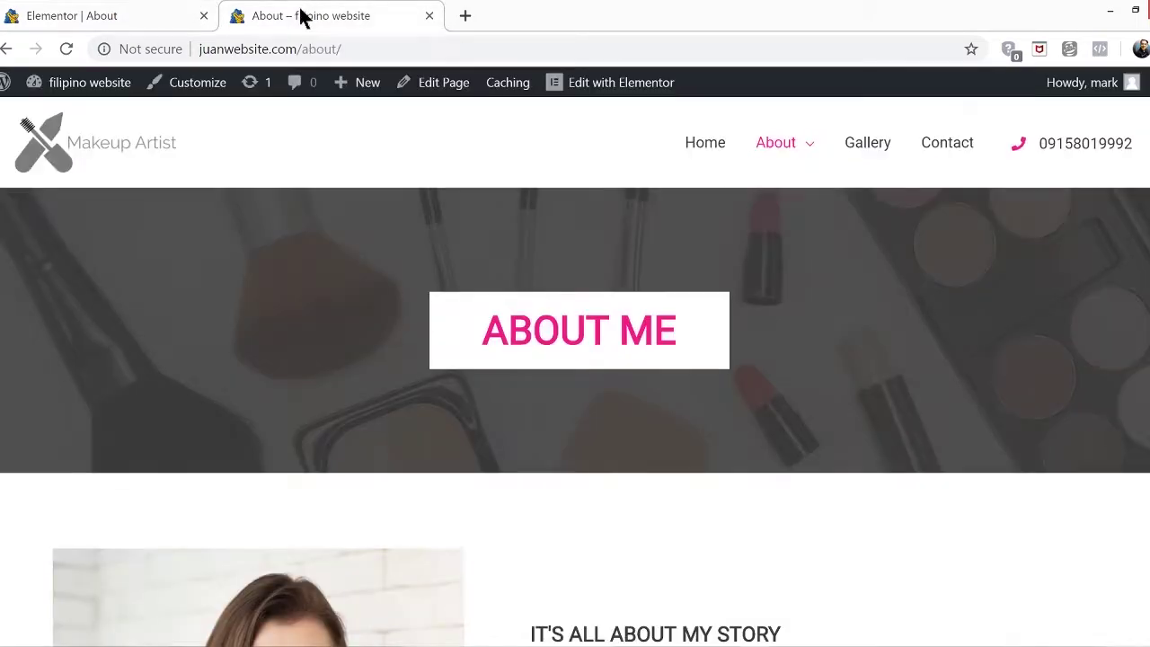
pyautogui.click(66, 49)
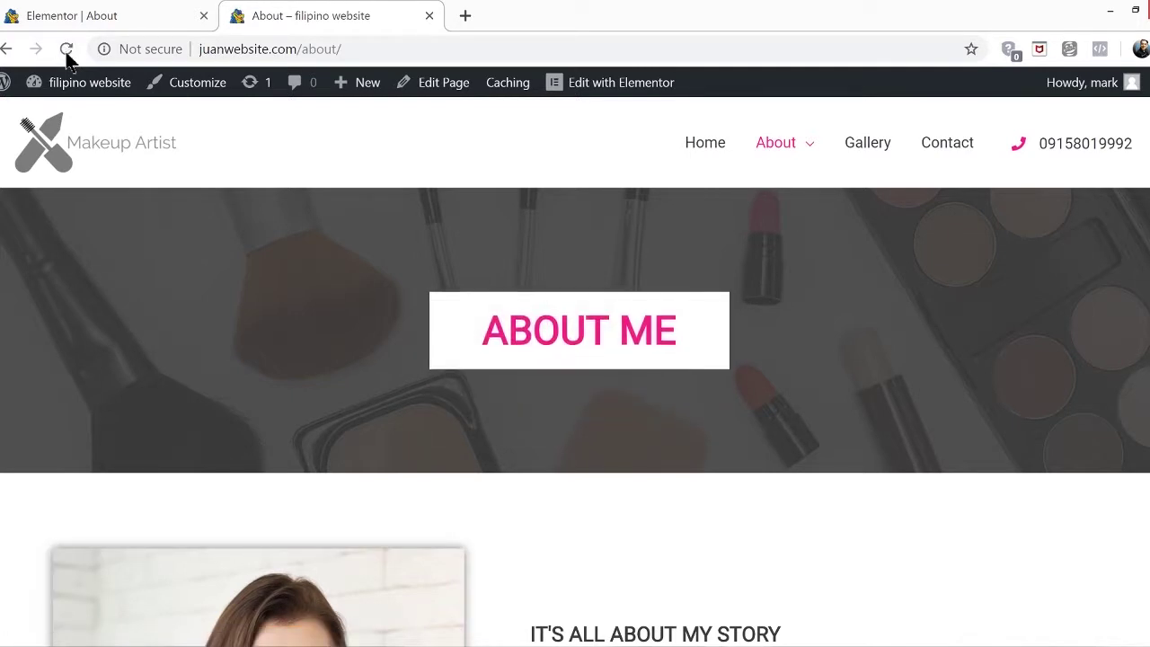
pyautogui.scroll(-4, 575, 372)
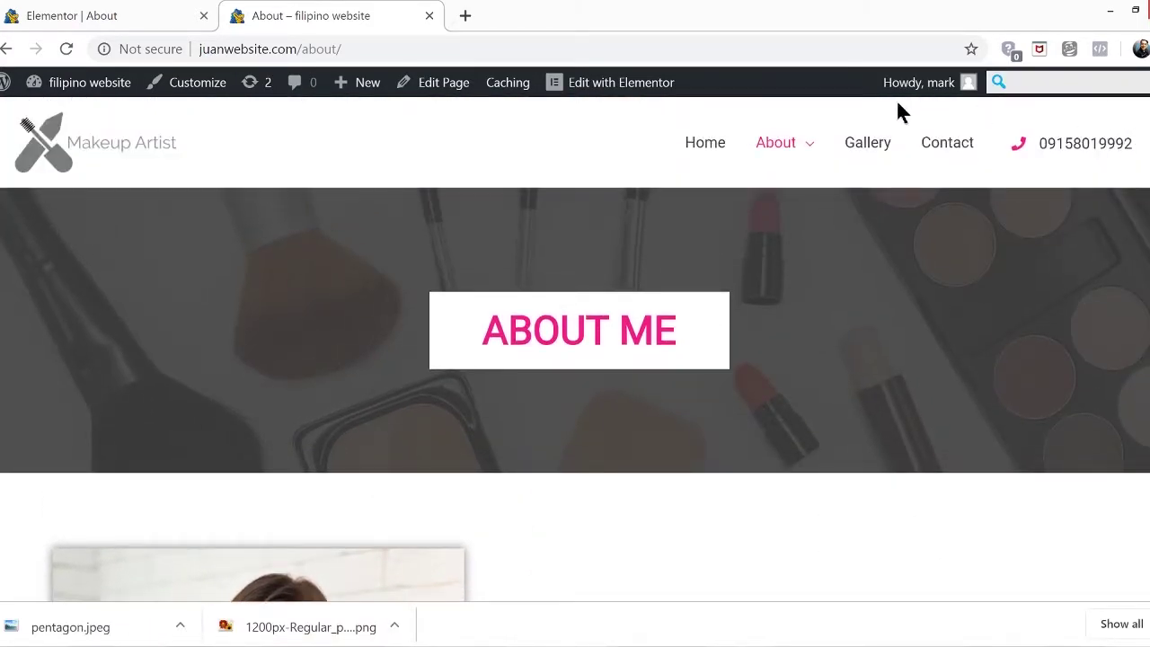
pyautogui.click(866, 145)
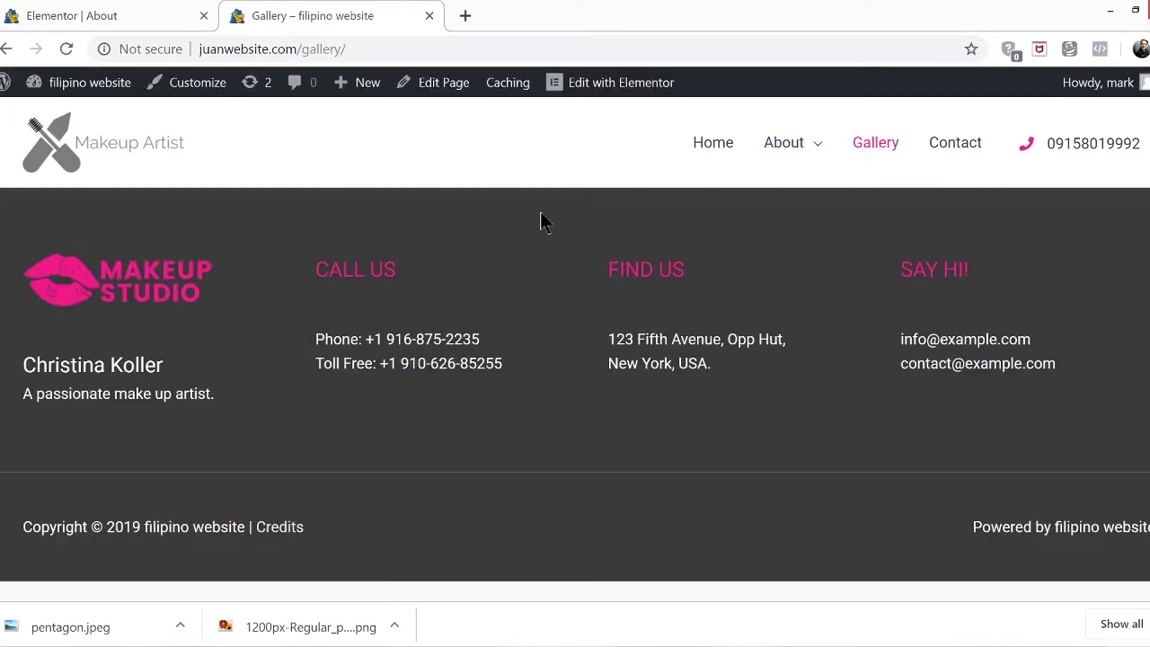
# Open the Gallery page in Elementor and close the About editor tab
pyautogui.click(583, 91)
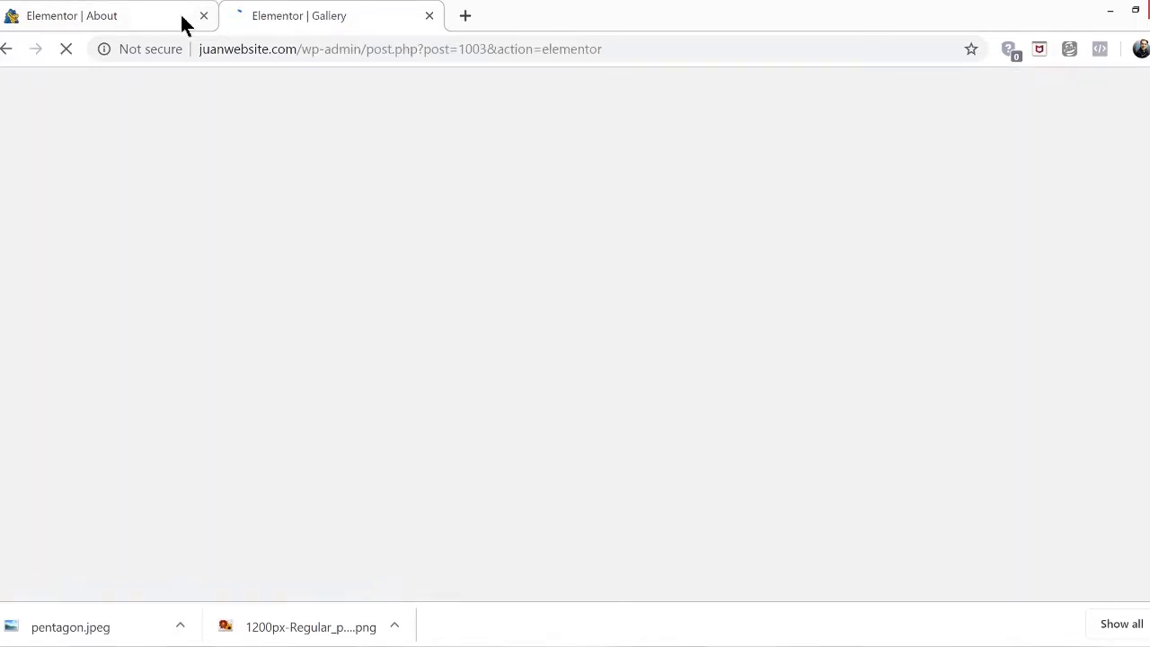
pyautogui.click(204, 17)
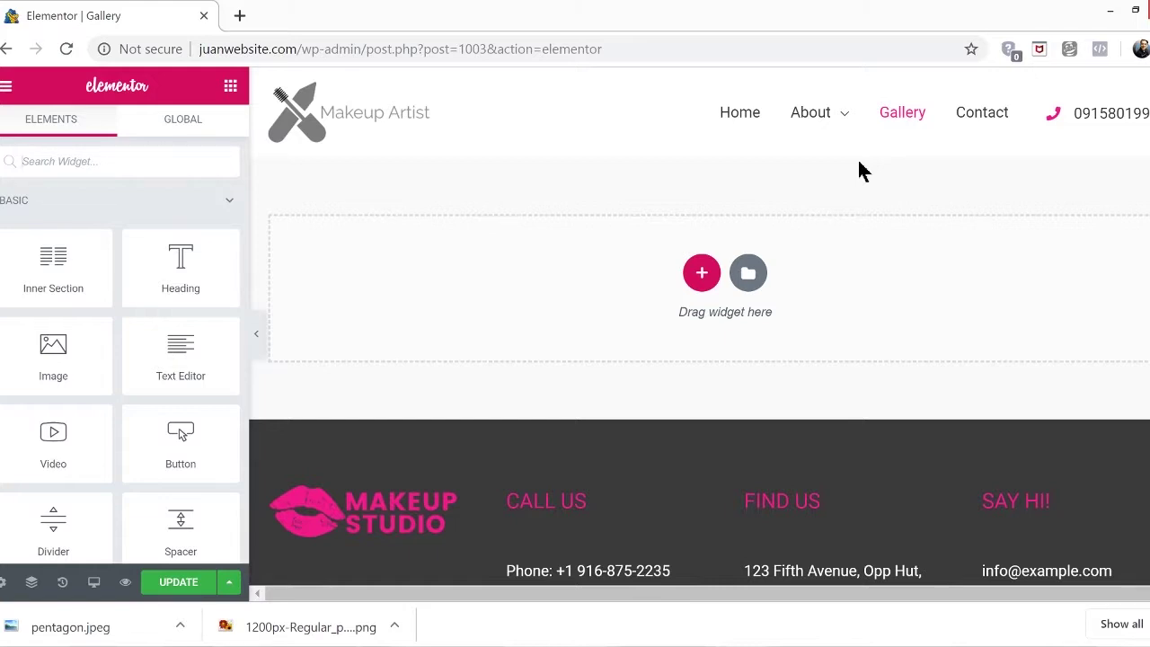
# Insert the One Page – Architect Office library template, with its BROOKSTROKS hero, into Gallery
pyautogui.click(749, 274)
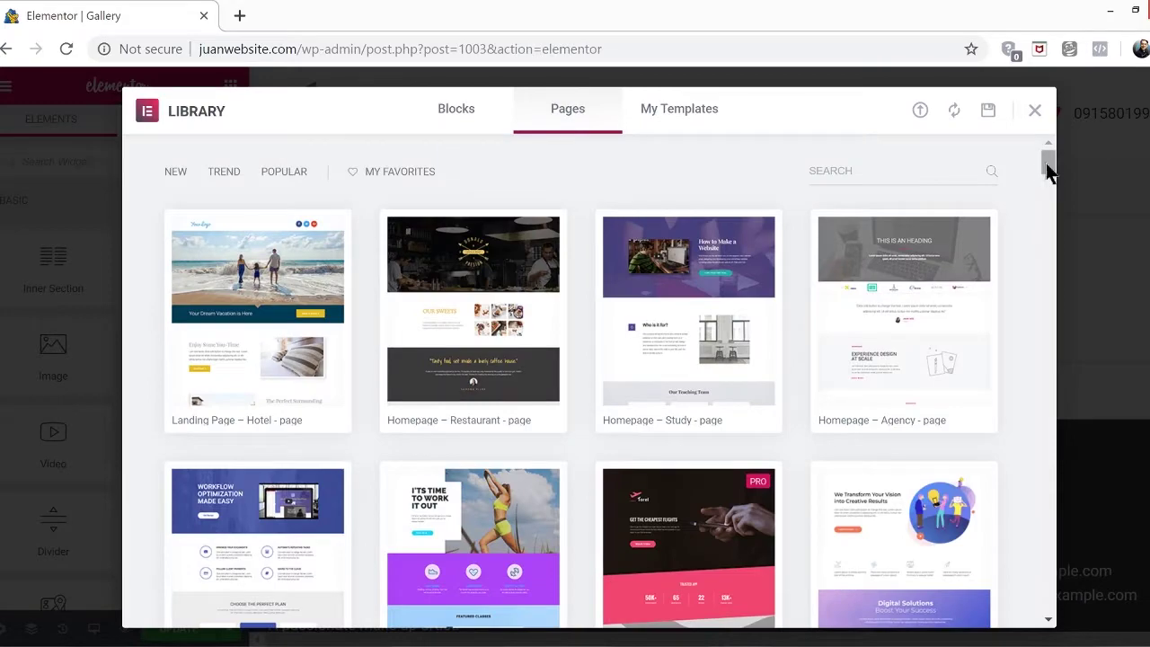
pyautogui.moveTo(1045, 163); pyautogui.dragTo(1048, 263)
pyautogui.moveTo(954, 346)
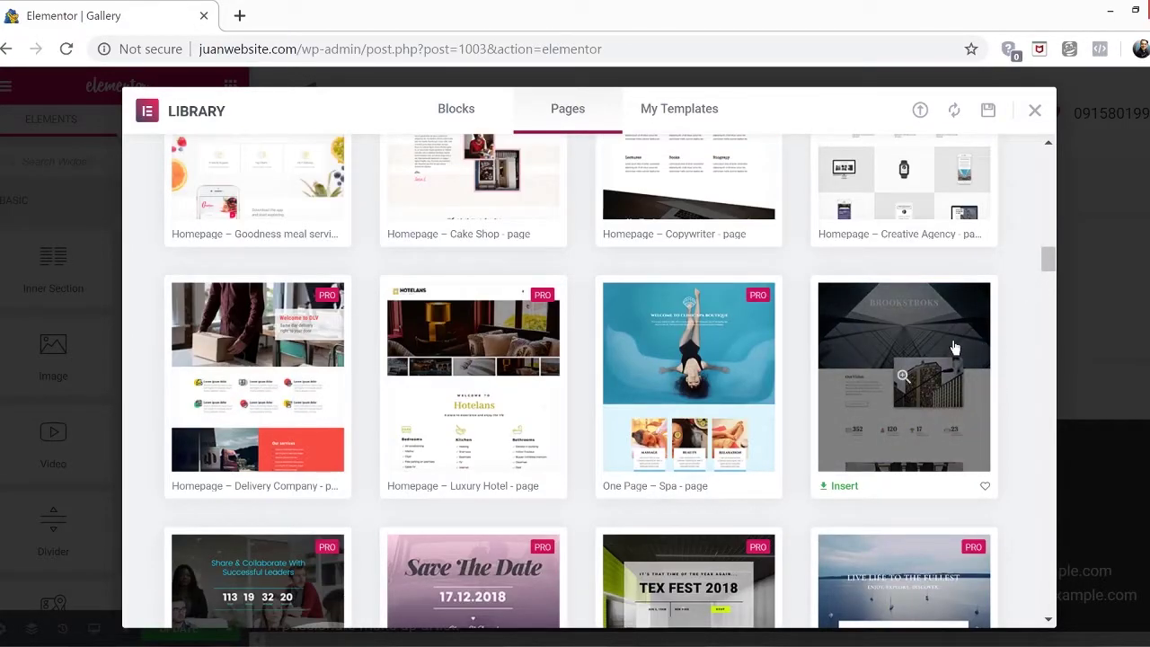
pyautogui.click(840, 486)
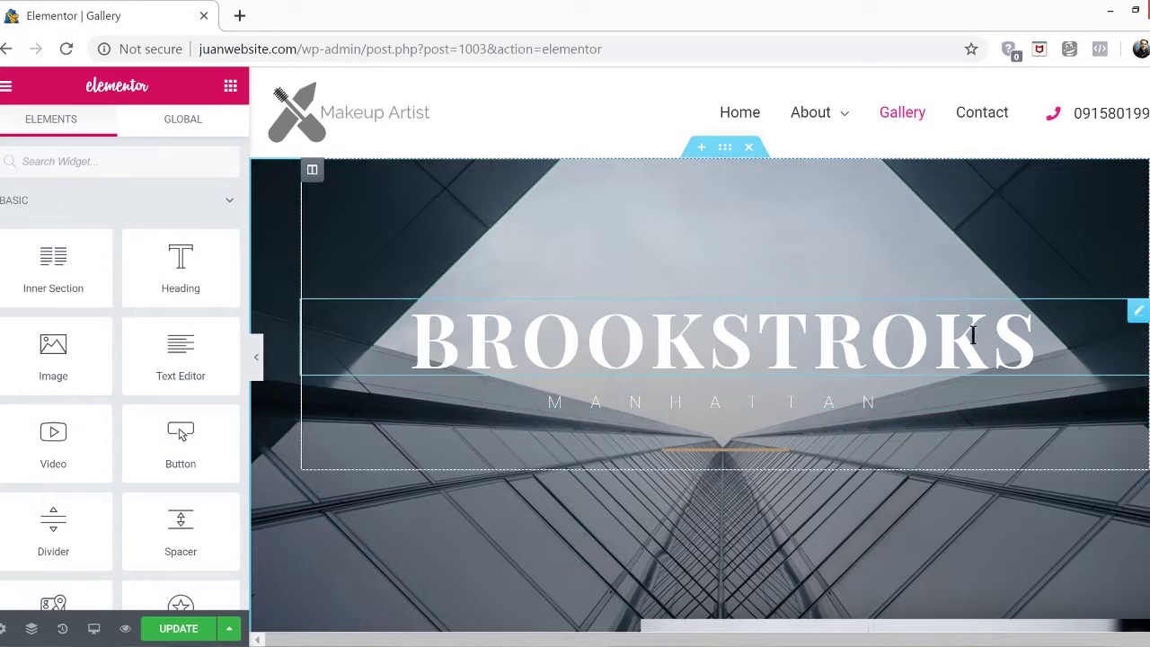
# Preview the Gallery page full-width with the side panel hidden, then bring the panel back
pyautogui.scroll(-5, 1015, 406)
pyautogui.scroll(-5, 1015, 406)
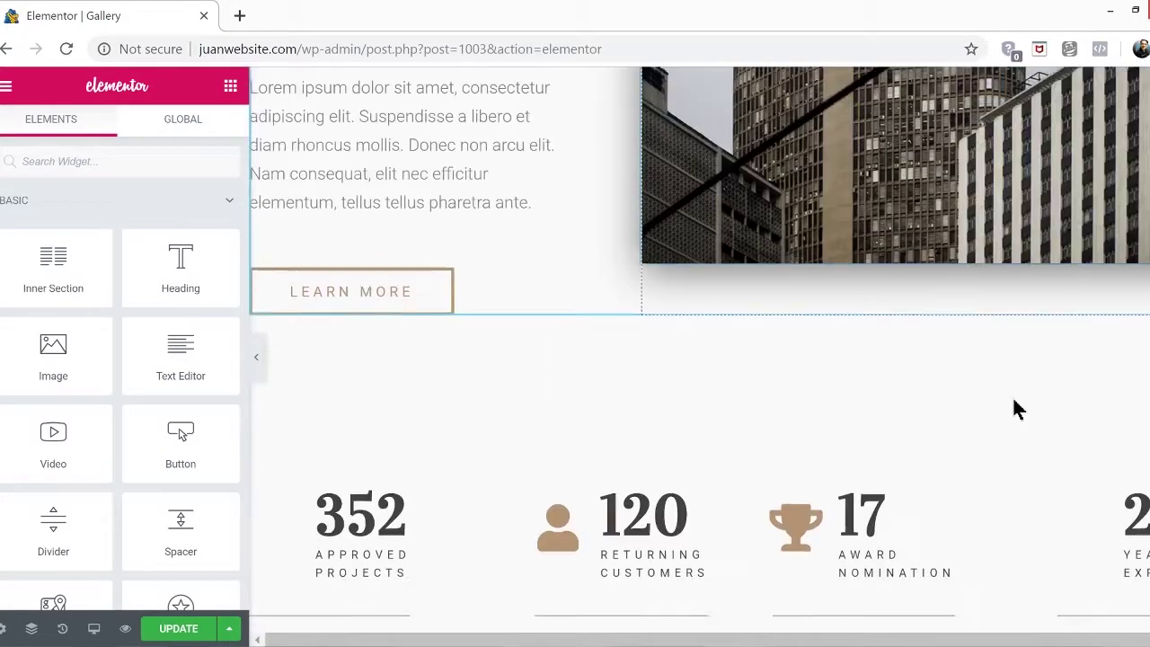
pyautogui.click(252, 357)
pyautogui.scroll(-14, 994, 317)
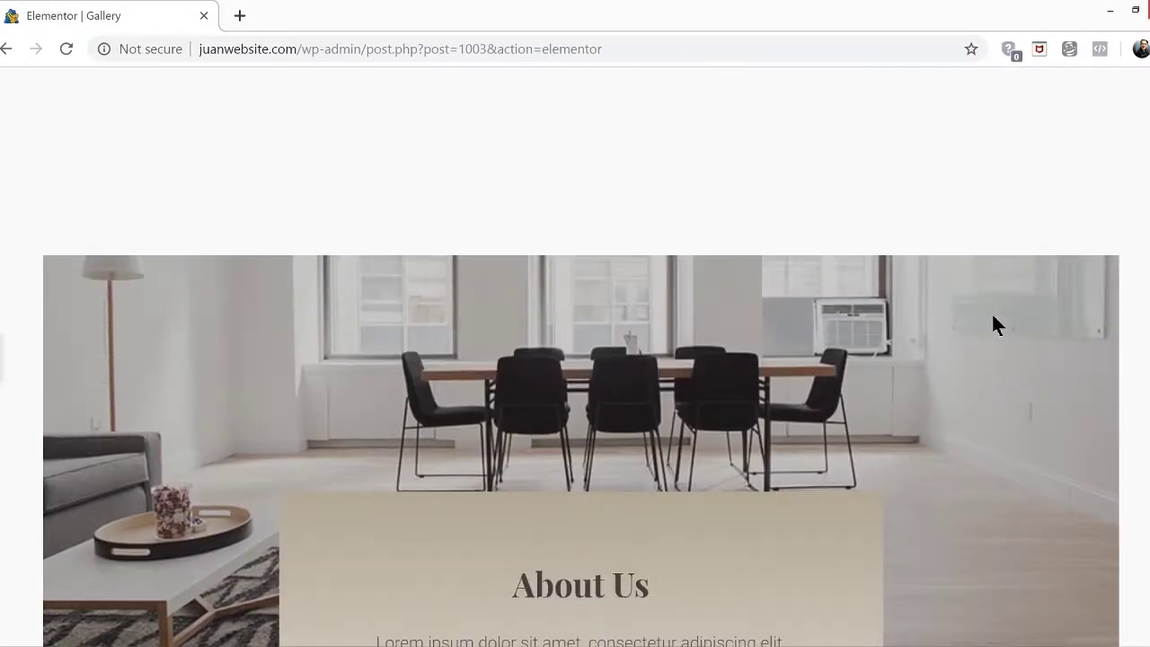
pyautogui.scroll(-14, 994, 325)
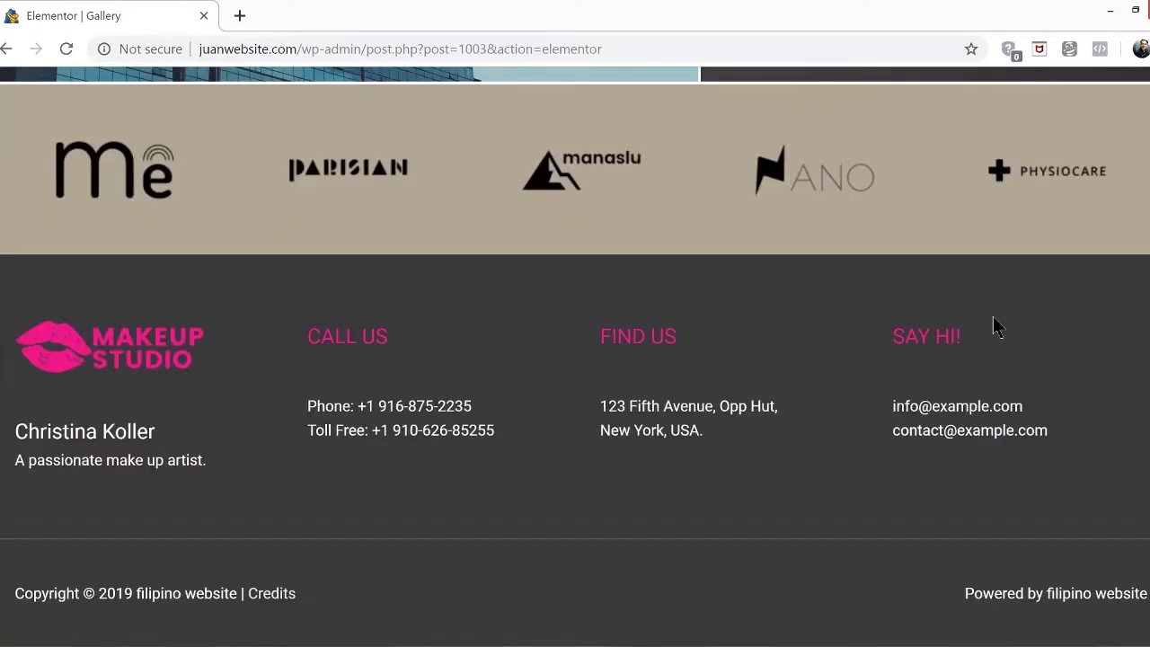
pyautogui.scroll(20, 994, 325)
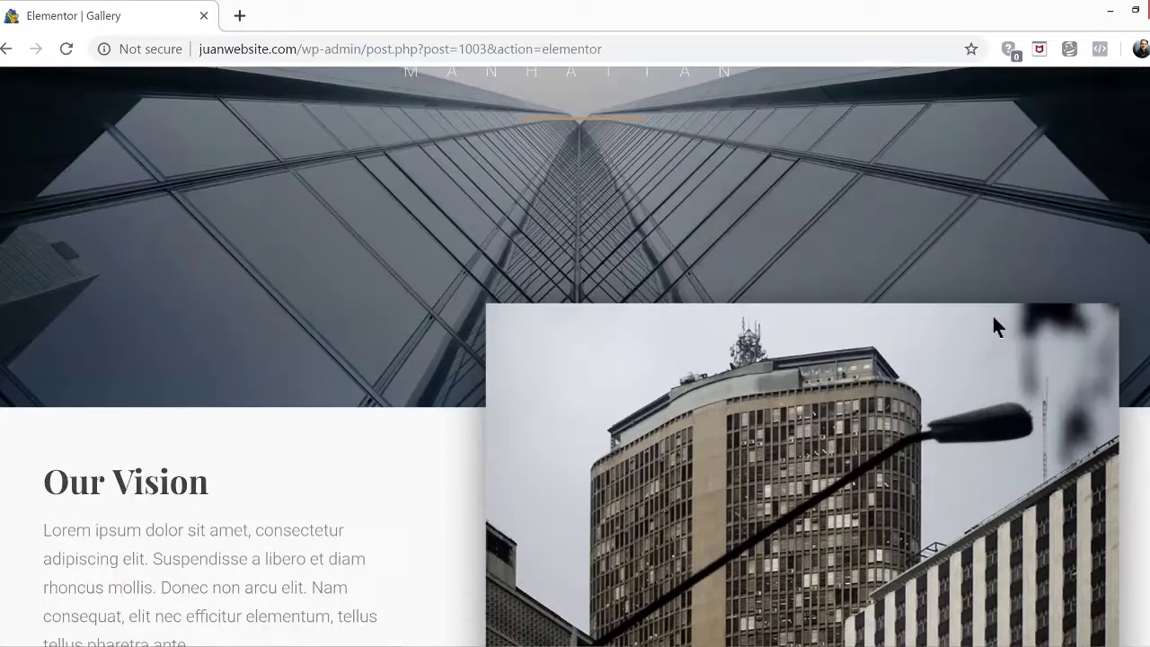
pyautogui.scroll(4, 994, 317)
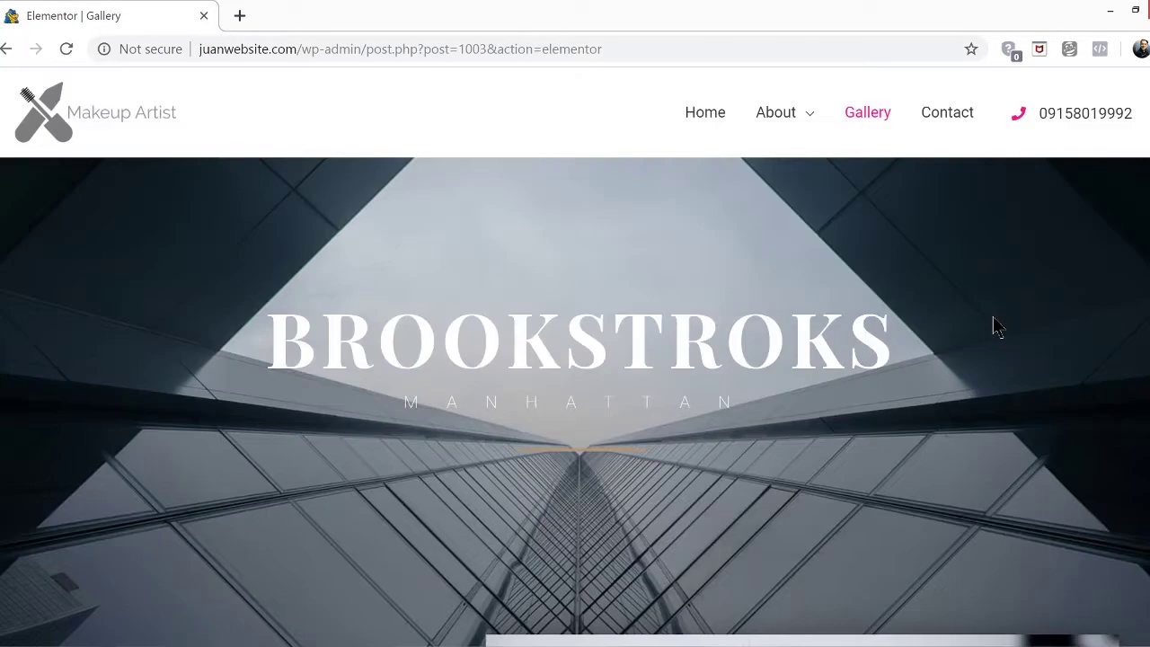
pyautogui.click(10, 362)
# Delete the stats counters, About Us and quote sections
pyautogui.scroll(-5, 707, 444)
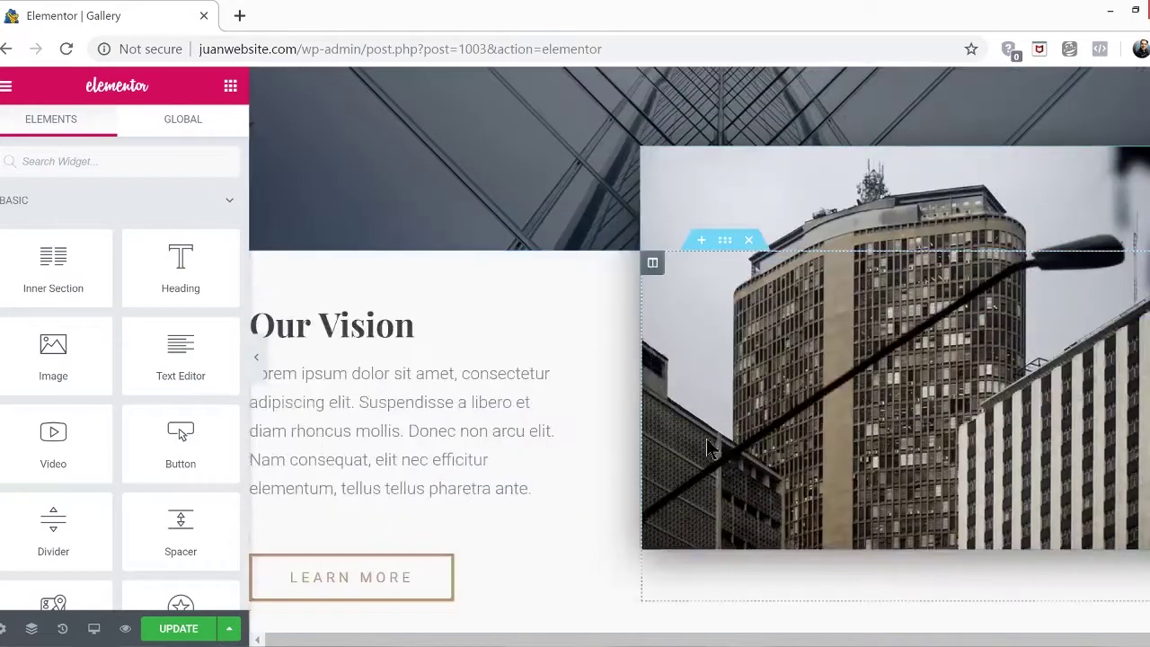
pyautogui.scroll(-5, 708, 442)
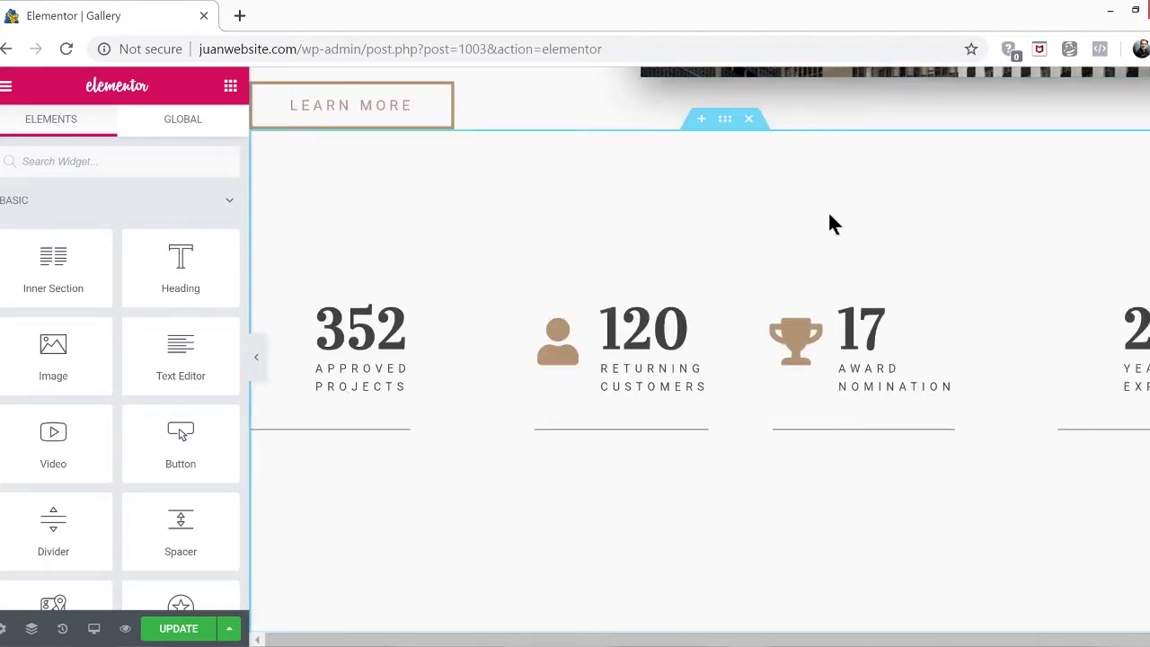
pyautogui.click(748, 121)
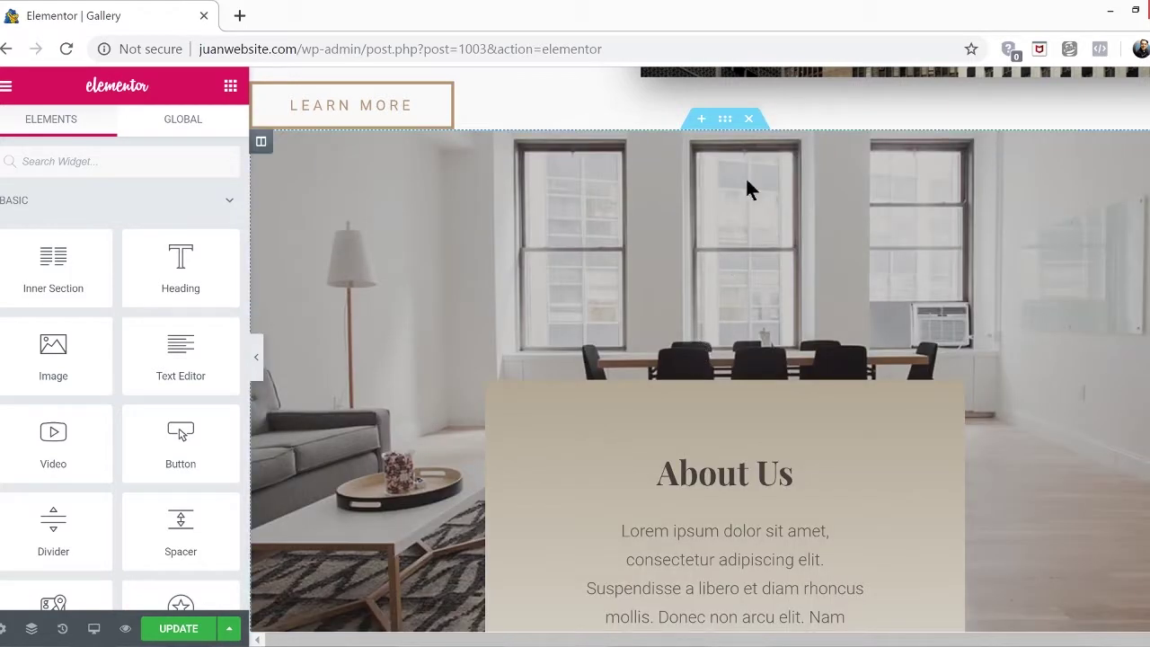
pyautogui.scroll(-3, 746, 216)
pyautogui.scroll(1, 749, 246)
pyautogui.scroll(3, 746, 238)
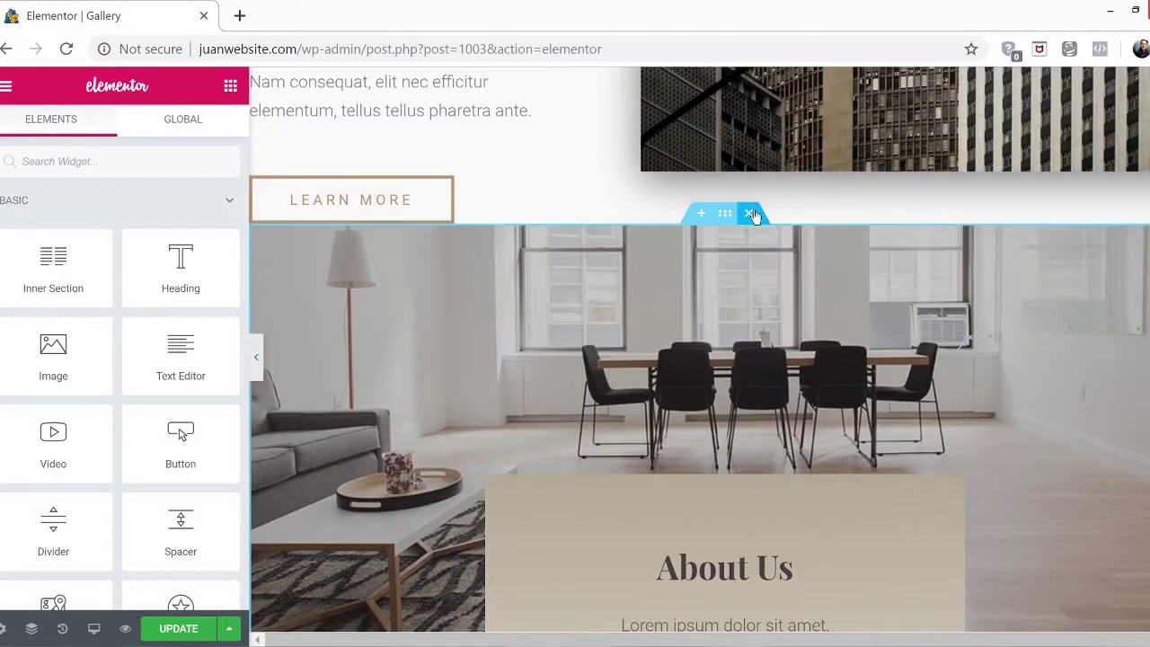
pyautogui.click(753, 216)
pyautogui.click(745, 354)
# Delete the client logos section and review the remaining page down to Contact Us
pyautogui.scroll(-5, 749, 367)
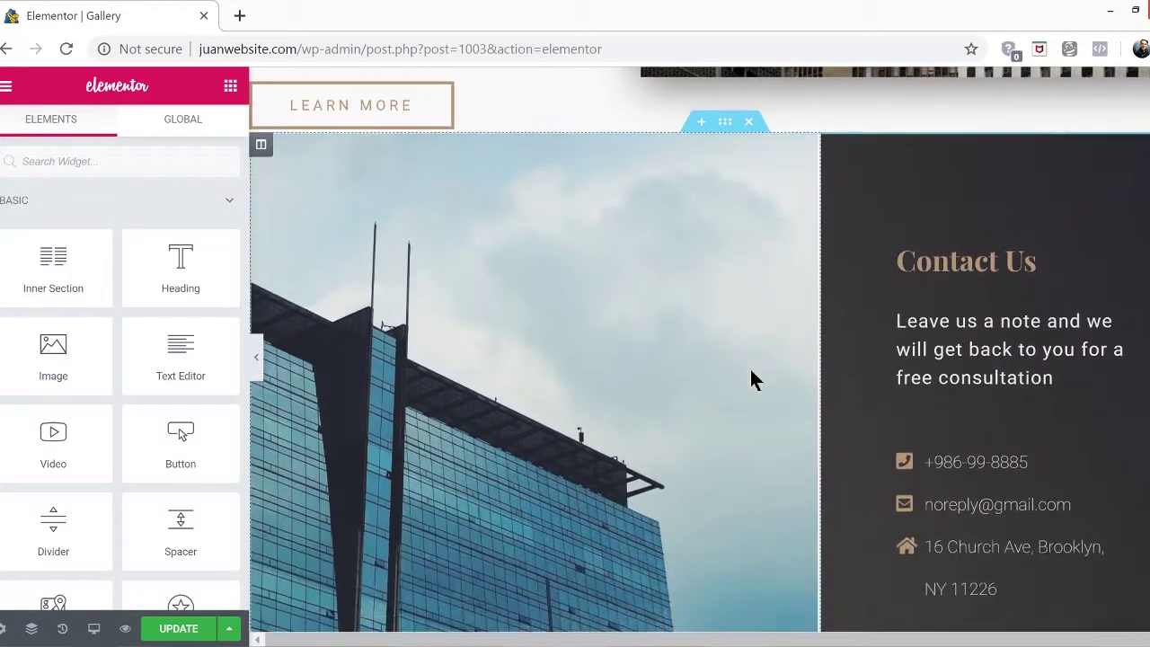
pyautogui.scroll(-3, 750, 370)
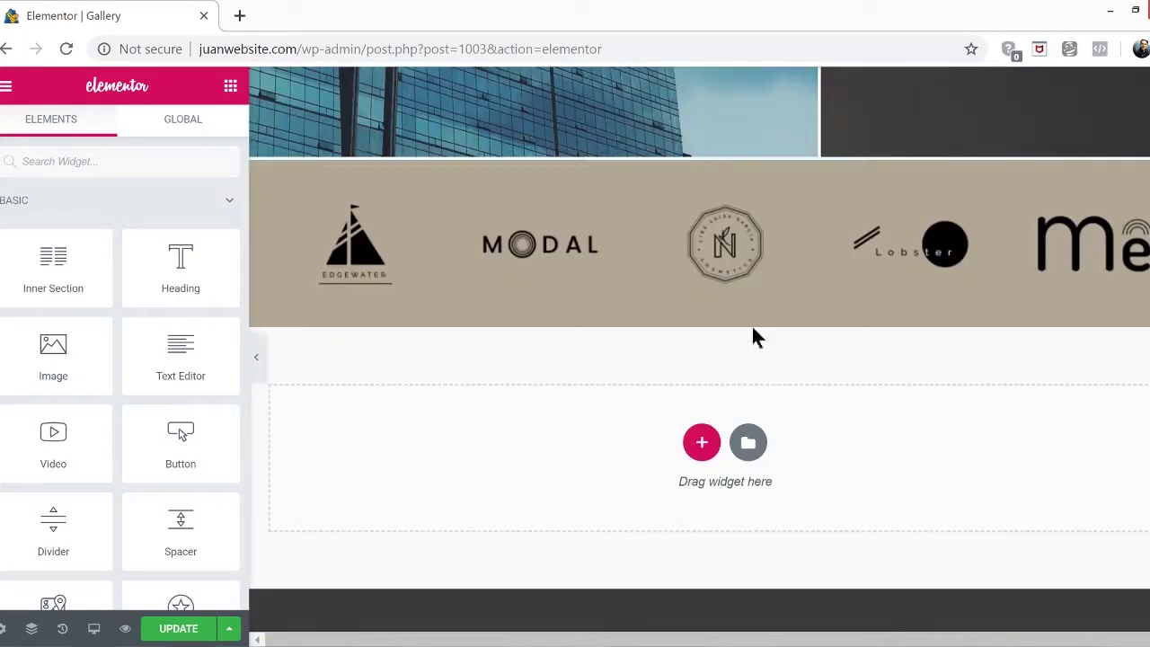
pyautogui.click(750, 154)
pyautogui.scroll(5, 746, 368)
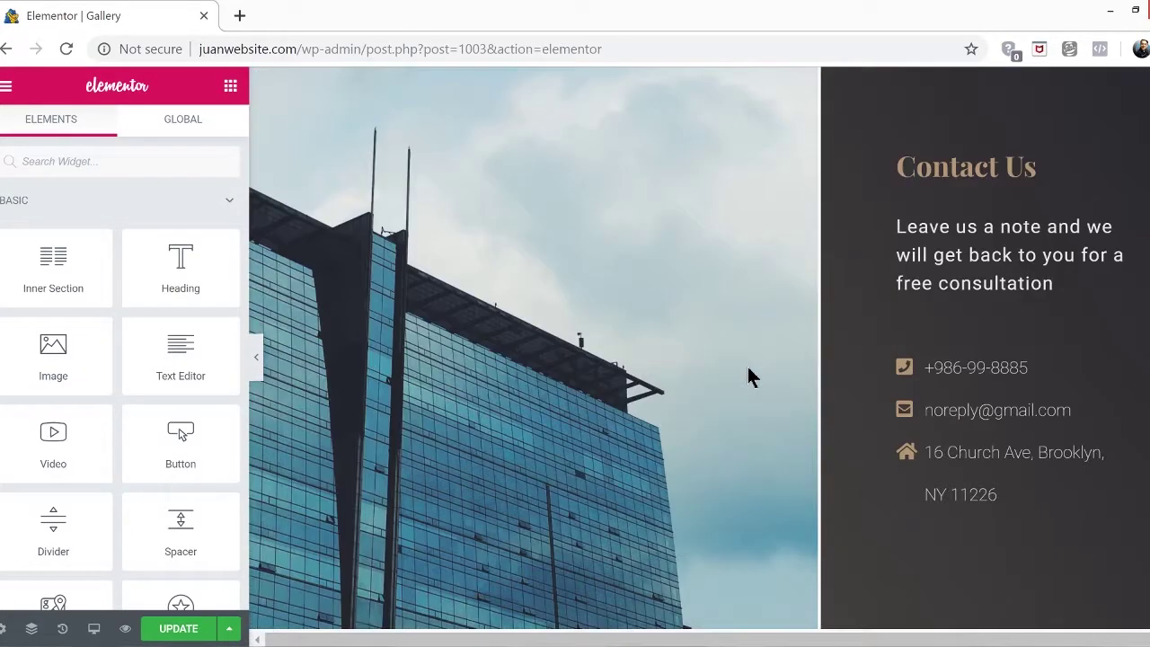
pyautogui.scroll(10, 747, 367)
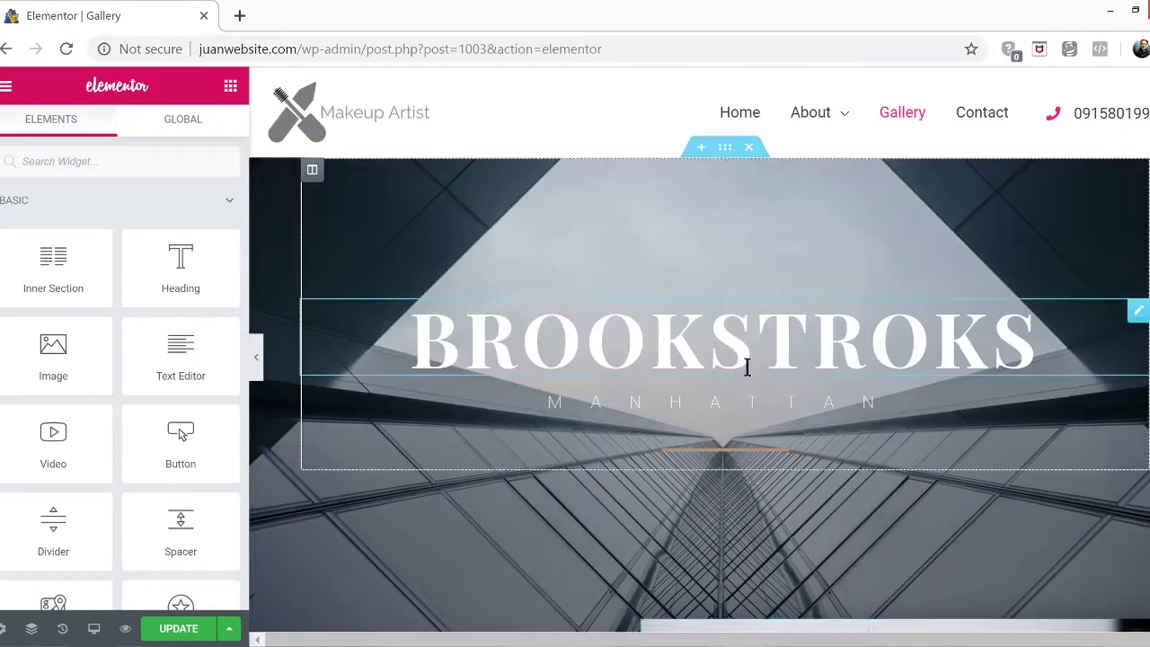
pyautogui.scroll(-6, 747, 366)
pyautogui.scroll(-5, 748, 374)
pyautogui.scroll(-5, 747, 366)
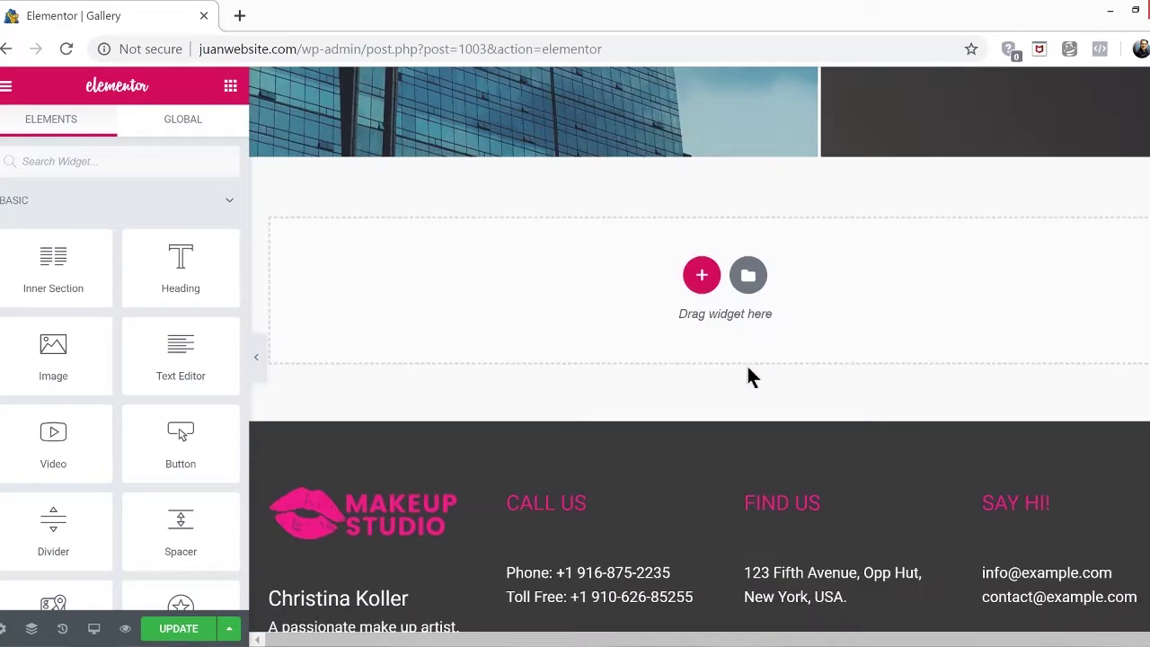
# Preview and insert the Alternate Gallery Slide block from the library's Blocks into the empty section
pyautogui.click(753, 286)
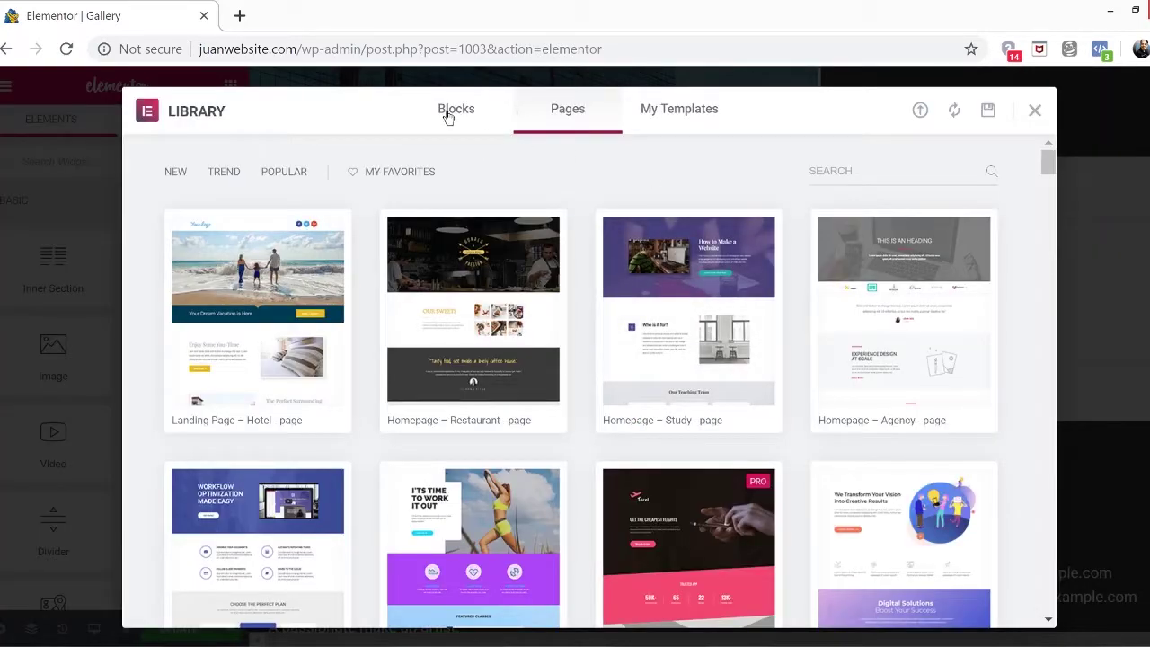
pyautogui.click(448, 117)
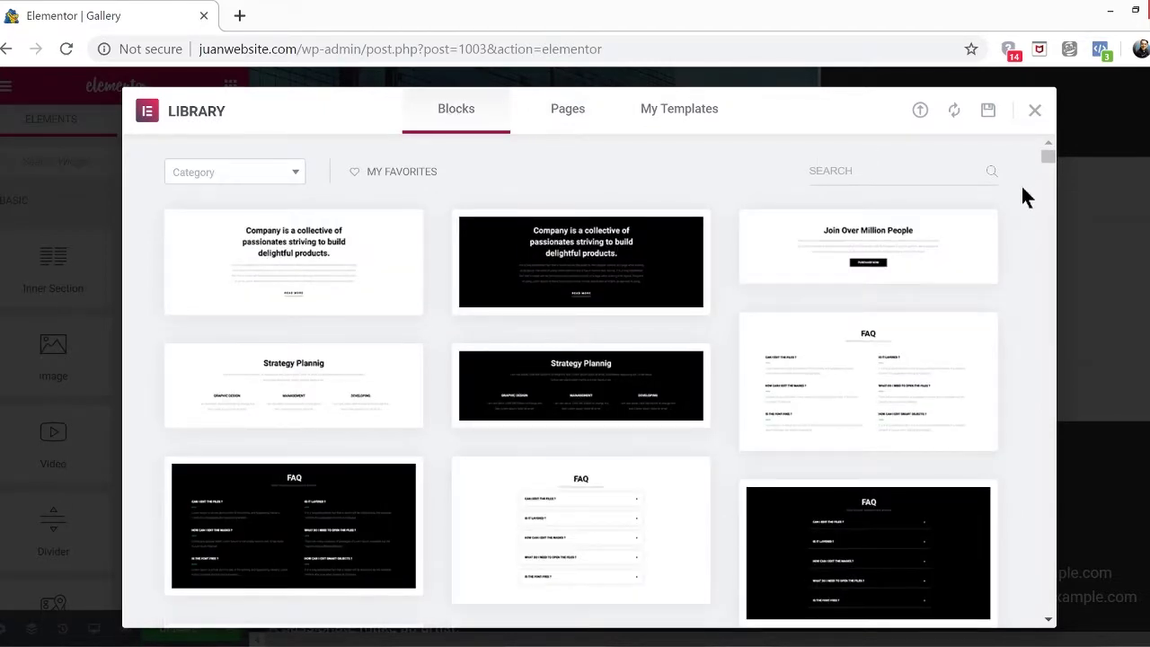
pyautogui.scroll(-5, 1024, 192)
pyautogui.scroll(-10, 1022, 188)
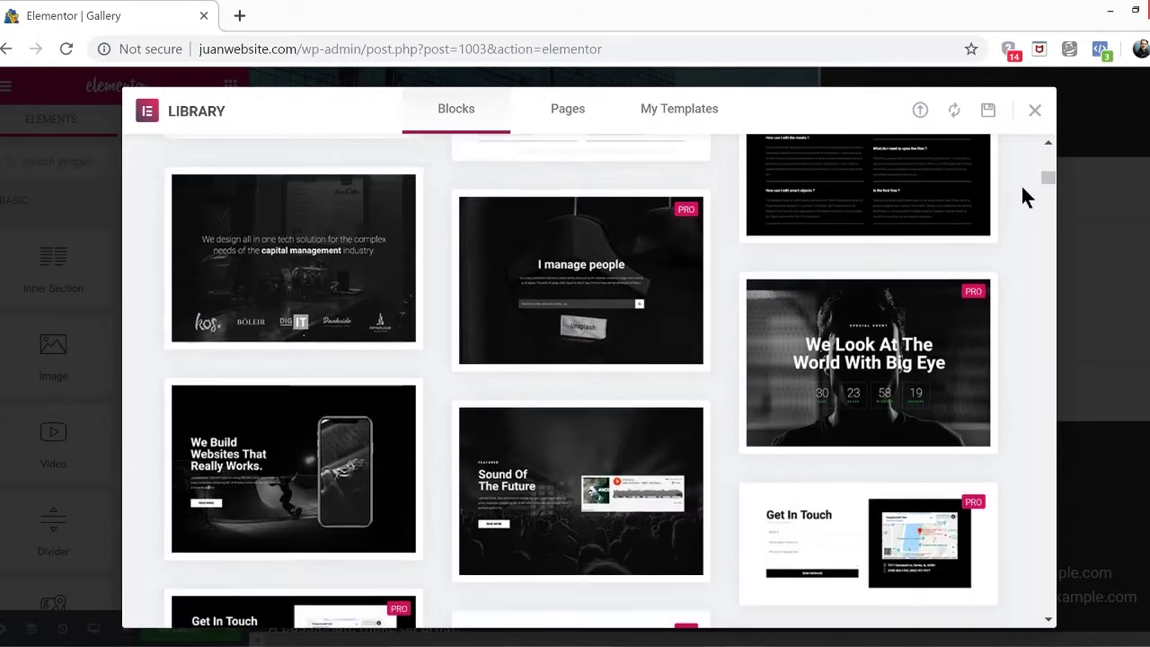
pyautogui.scroll(-8, 1020, 183)
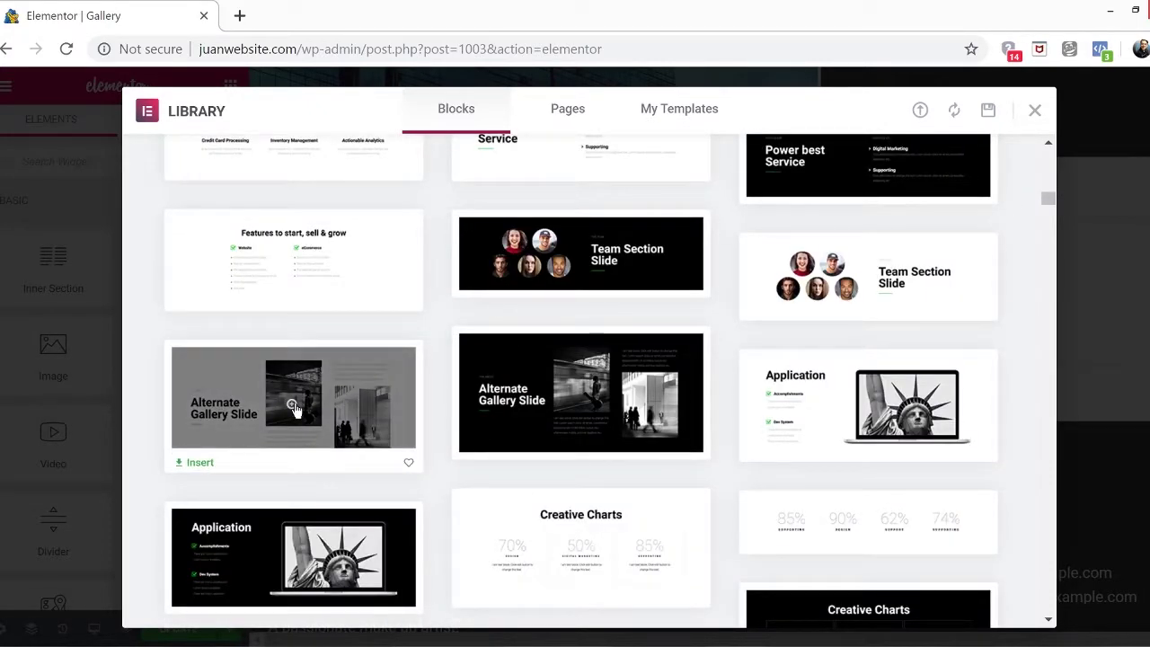
pyautogui.click(238, 456)
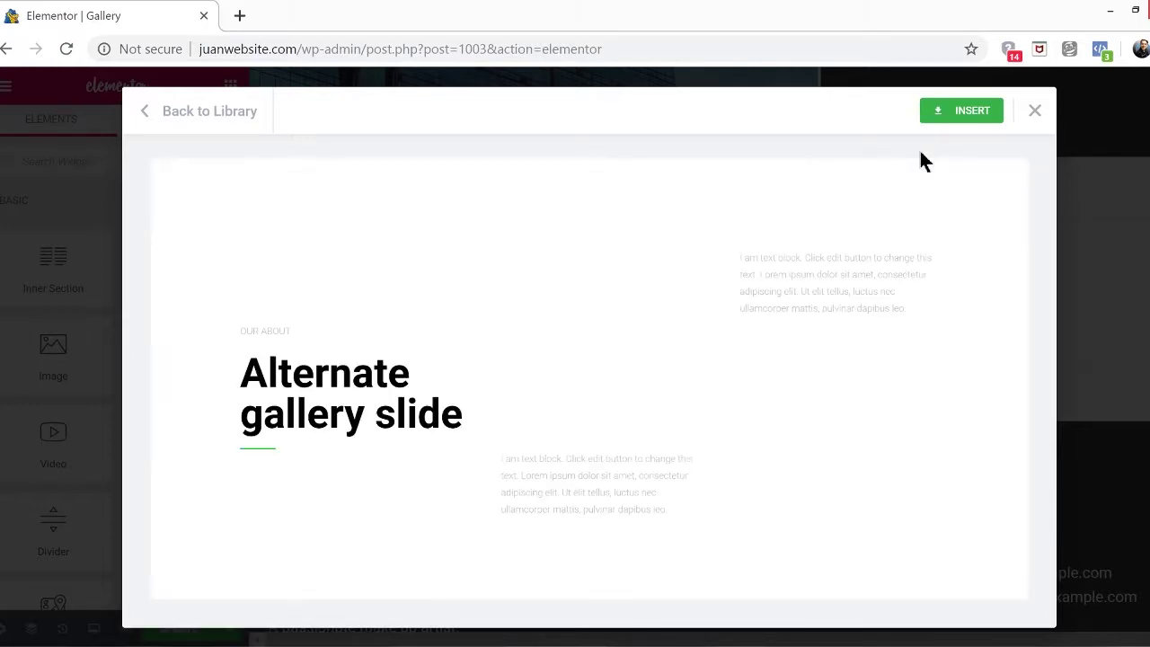
pyautogui.click(946, 109)
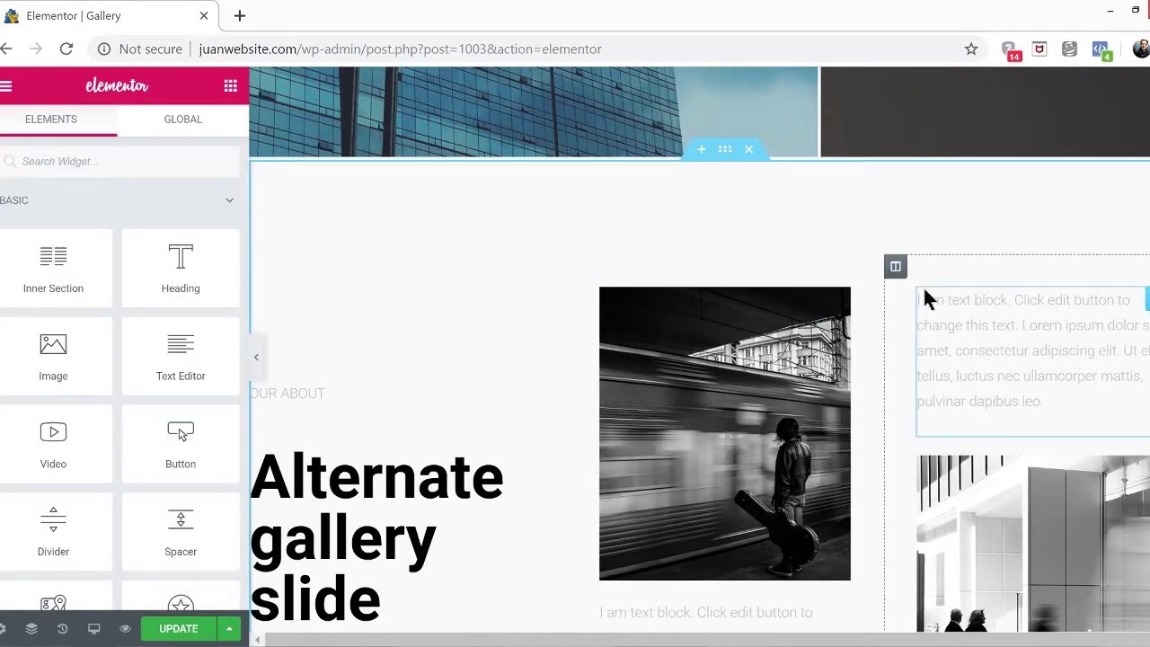
# Select the Alternate gallery slide heading, then delete the inserted gallery section
pyautogui.scroll(-3, 924, 292)
pyautogui.scroll(1, 705, 535)
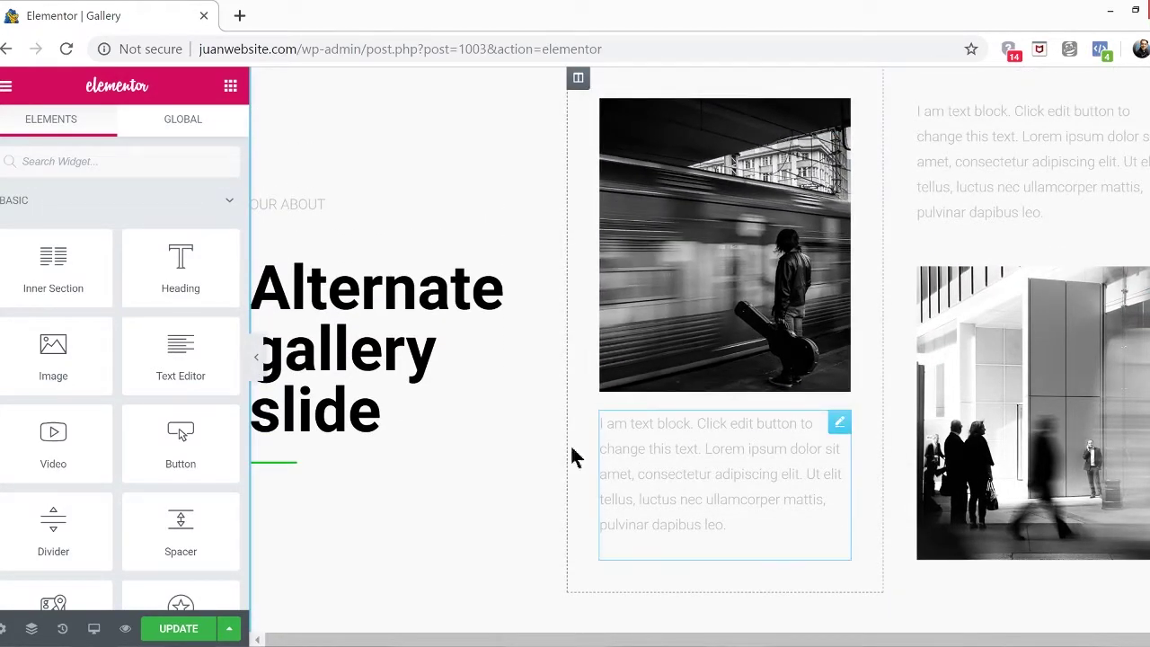
pyautogui.click(384, 411)
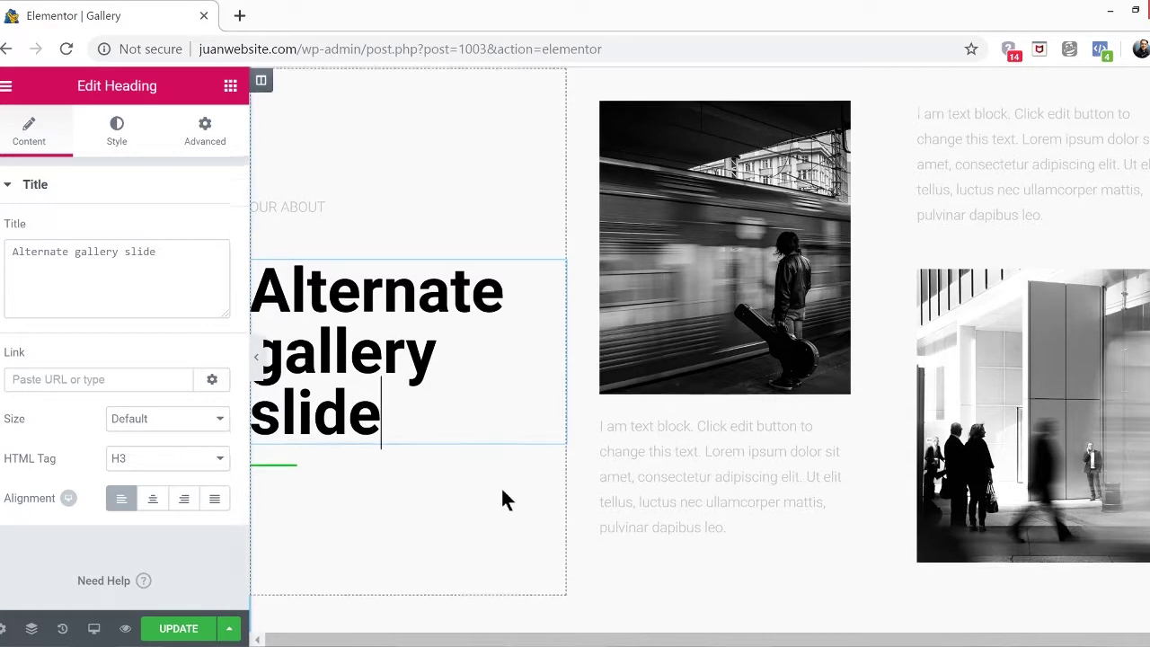
pyautogui.scroll(2, 503, 492)
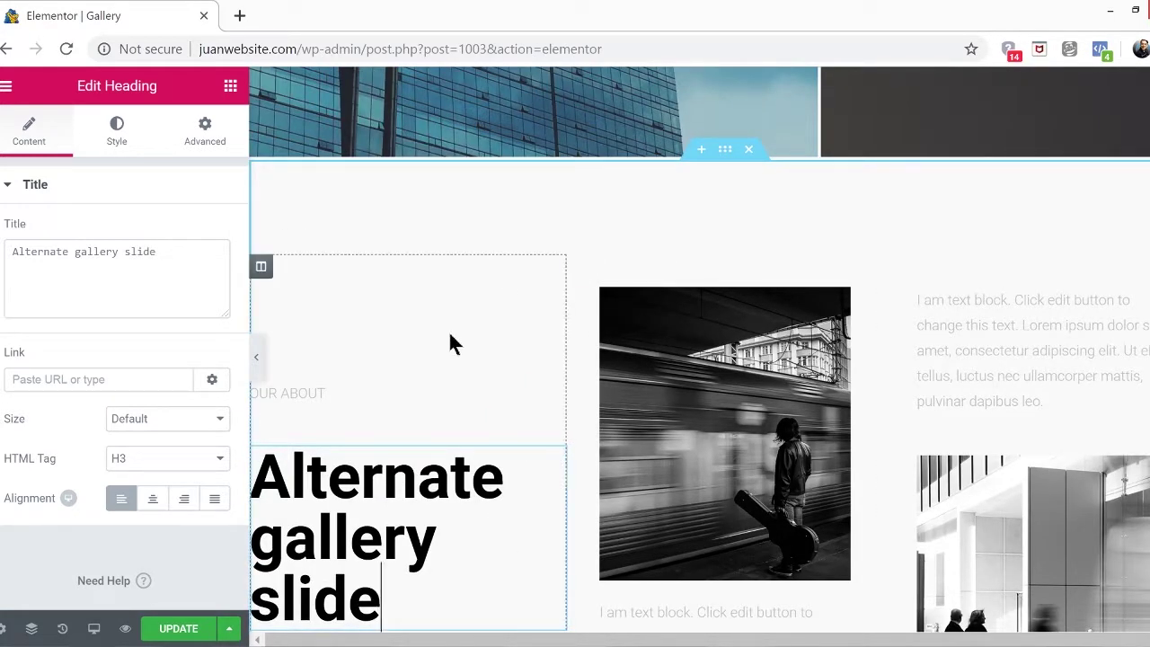
pyautogui.scroll(-1, 416, 238)
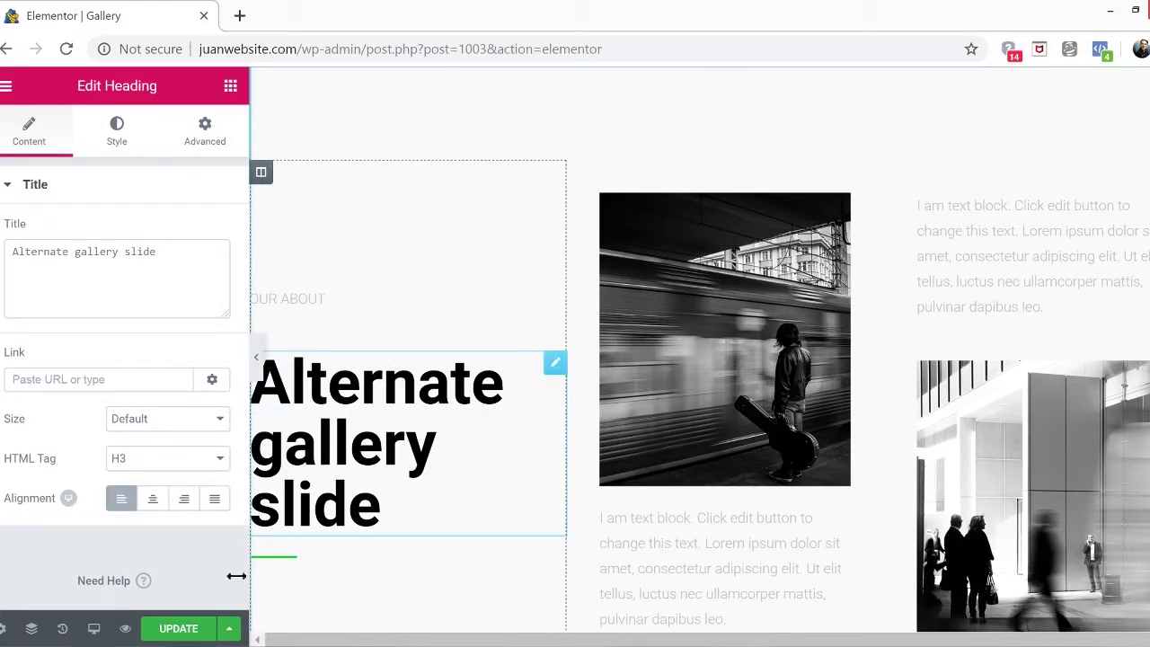
pyautogui.scroll(2, 730, 377)
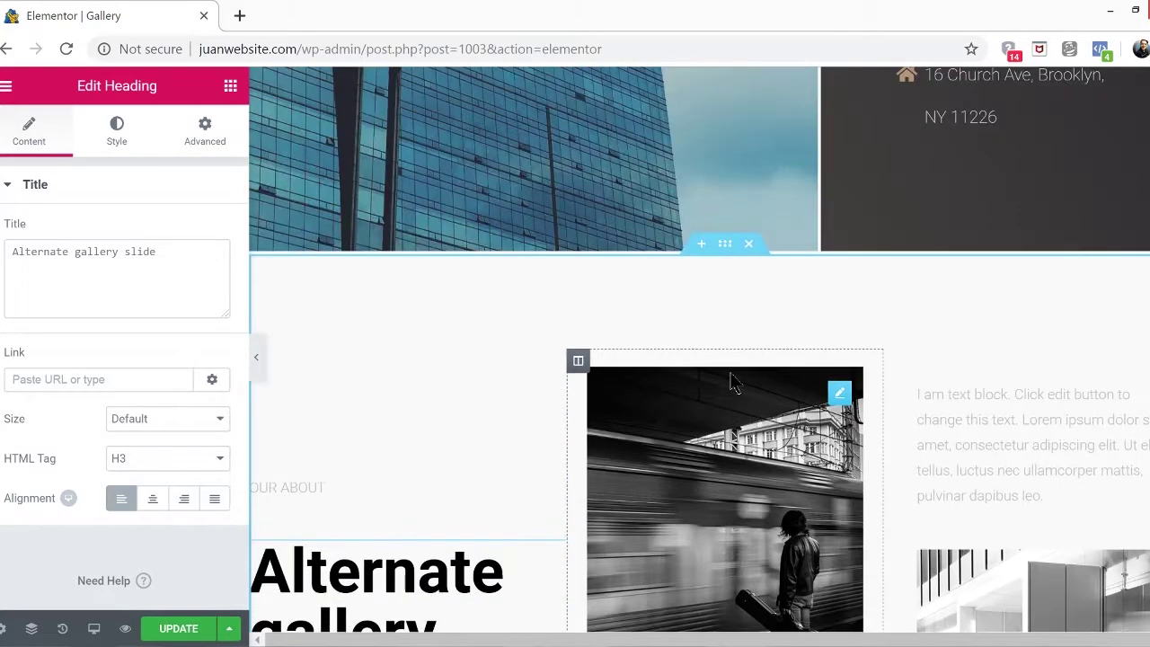
pyautogui.click(748, 245)
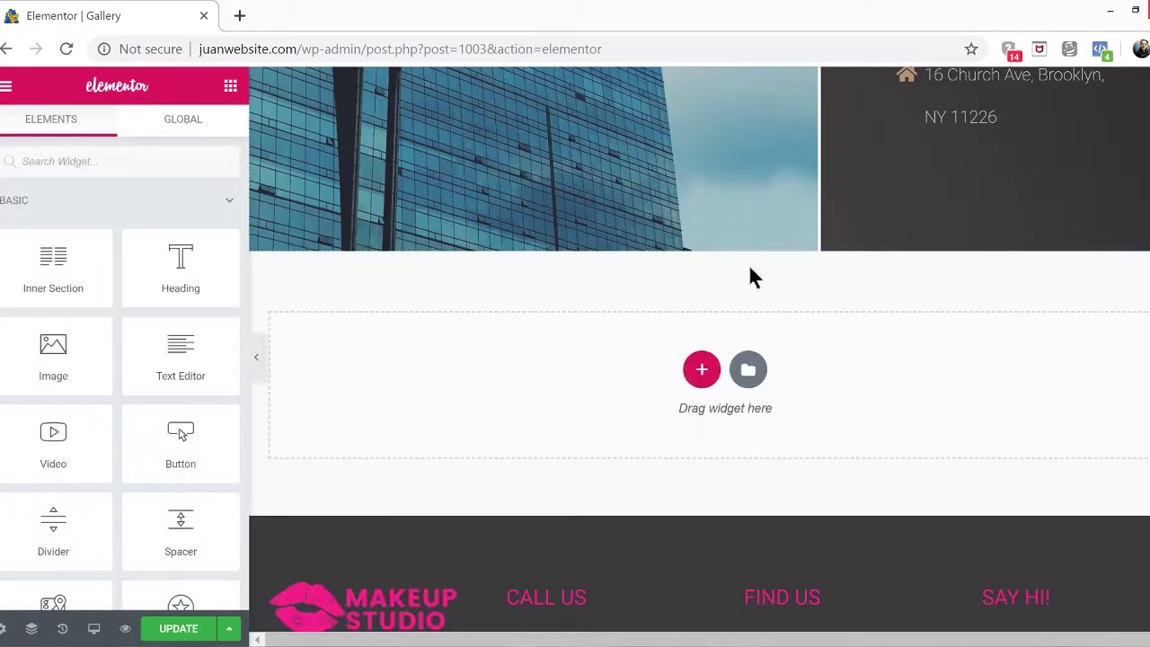
# Delete the BROOKSTROKS hero, Our Vision and Contact Us sections
pyautogui.scroll(10, 745, 285)
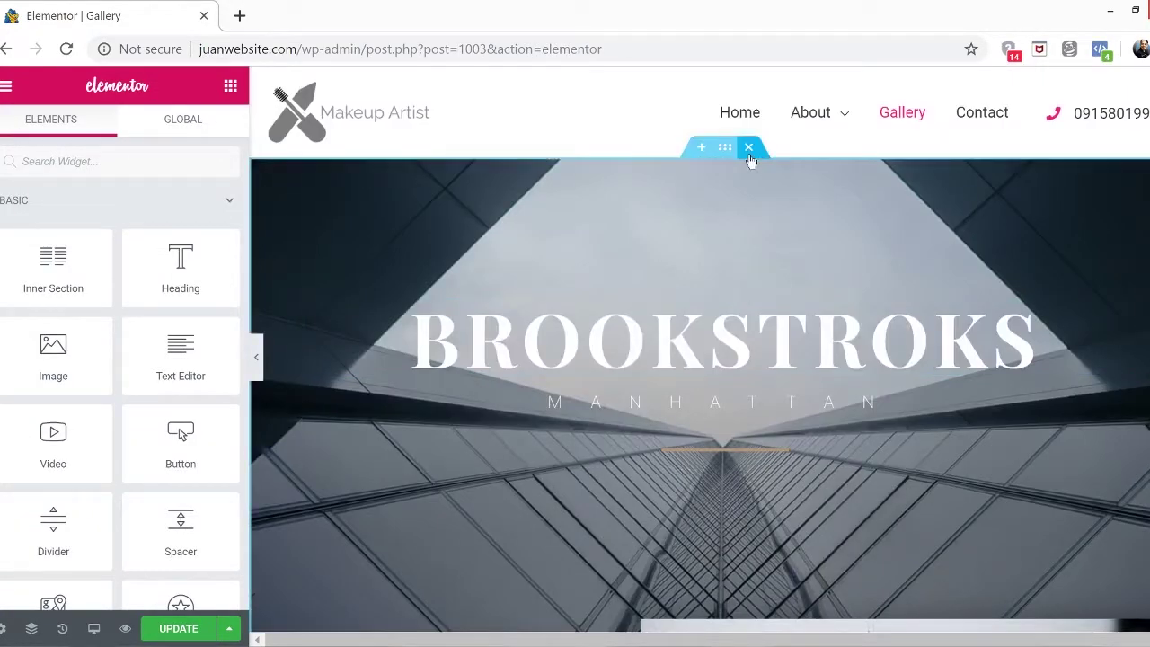
pyautogui.click(748, 148)
pyautogui.click(752, 149)
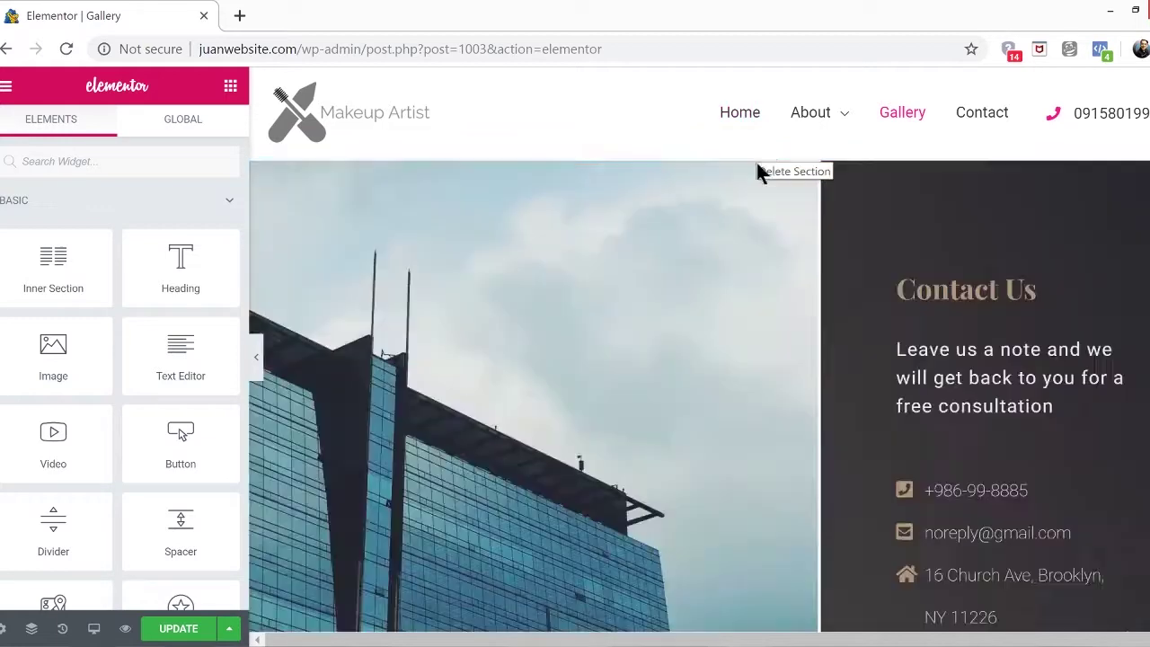
pyautogui.click(751, 149)
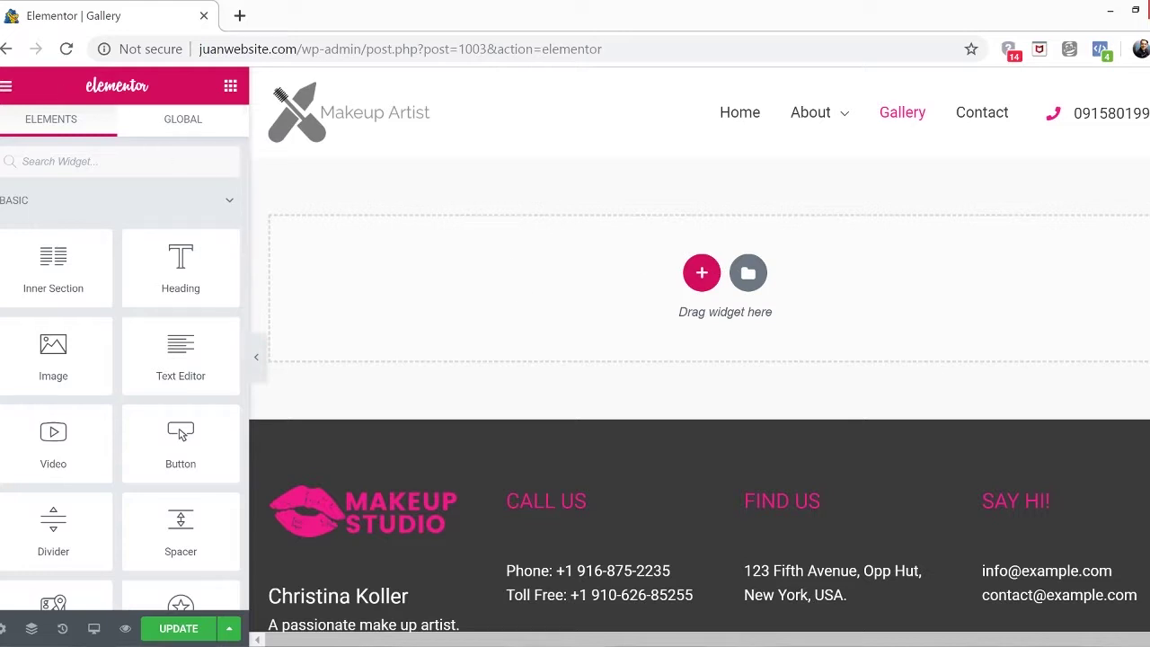
# Exit the Gallery page's Elementor editor to the dashboard, discarding unsaved changes
pyautogui.click(5, 86)
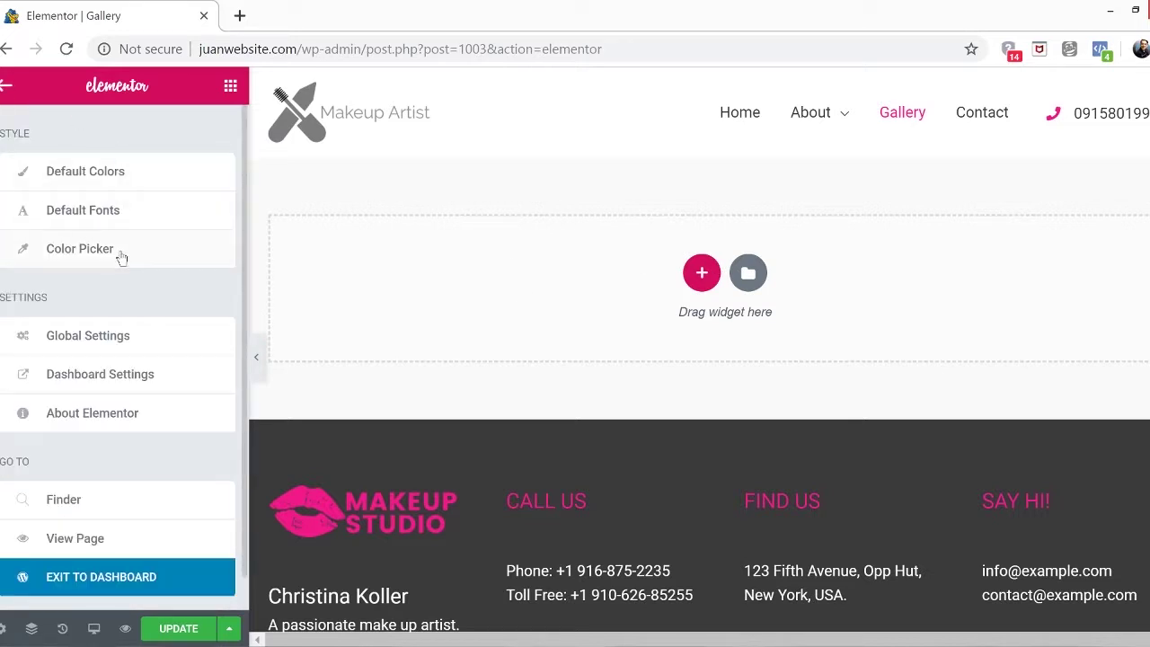
pyautogui.click(140, 578)
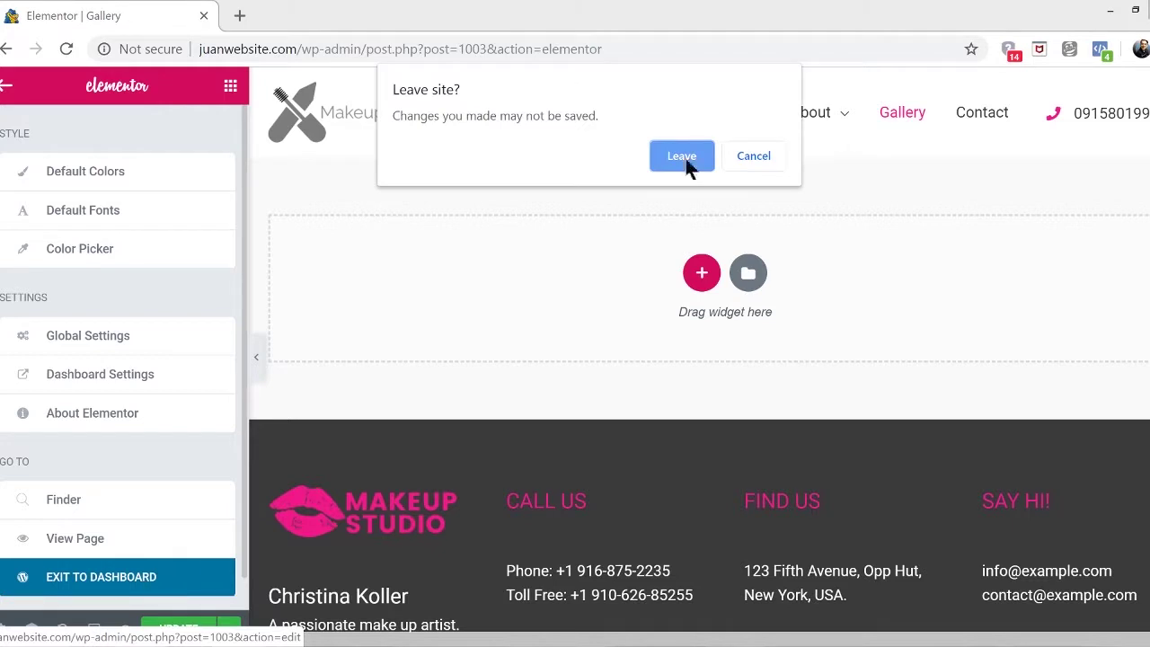
pyautogui.click(682, 156)
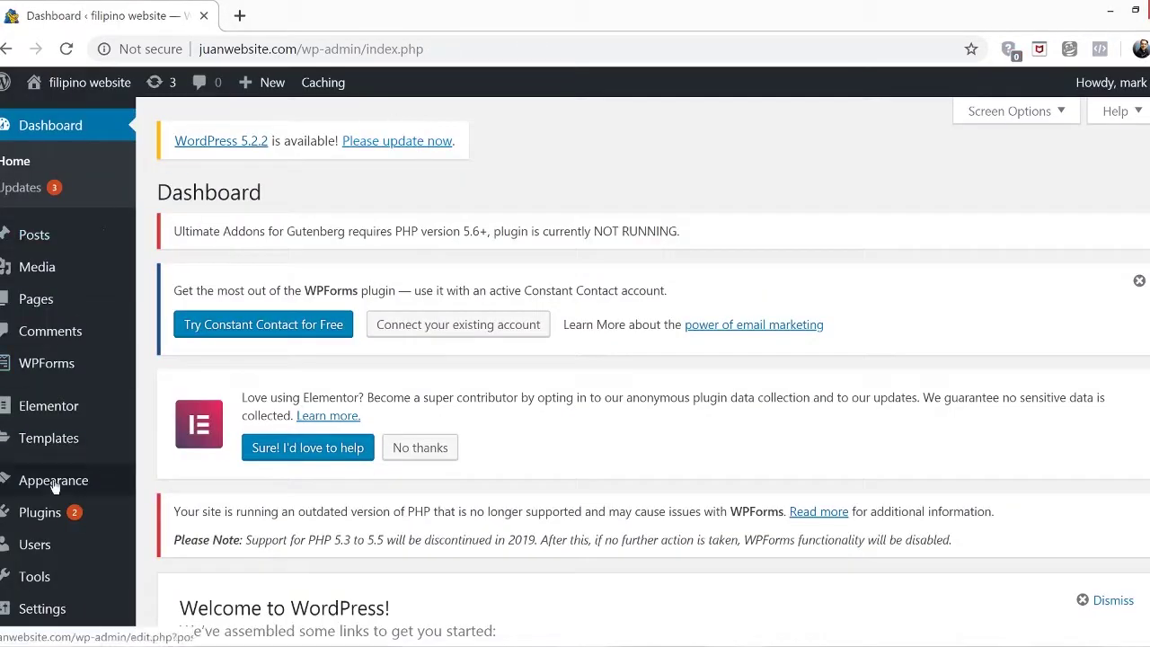
# Search plugins for 'instagram feed', then install and activate Custom Feeds for Instagram
pyautogui.moveTo(54, 515)
pyautogui.click(204, 547)
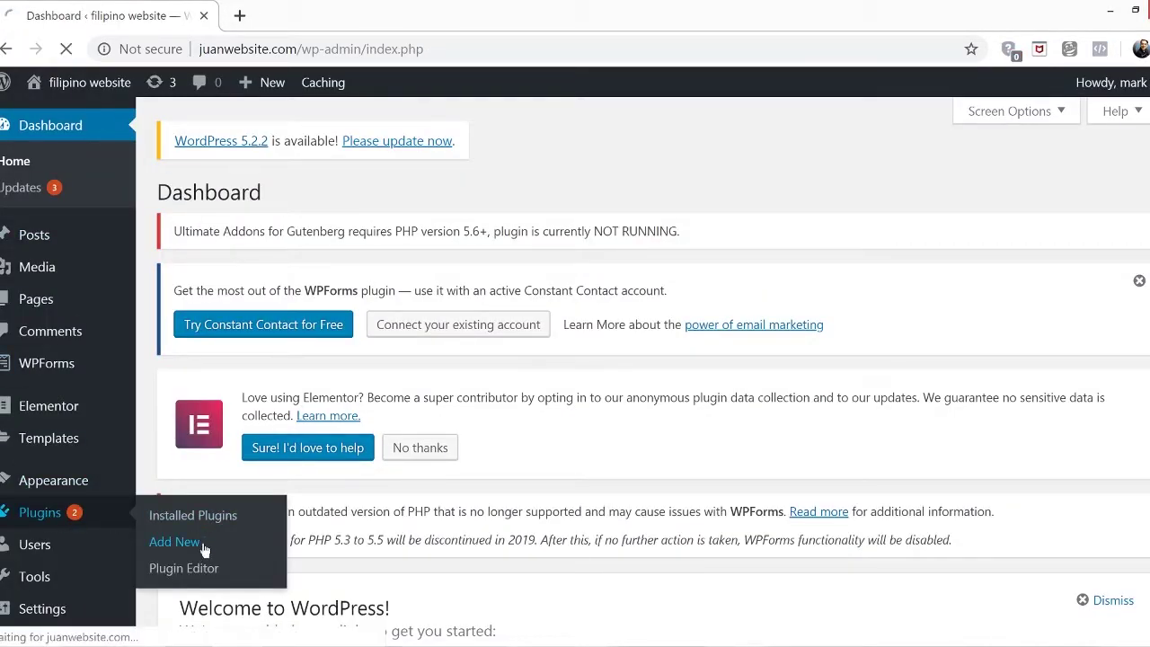
pyautogui.click(950, 529)
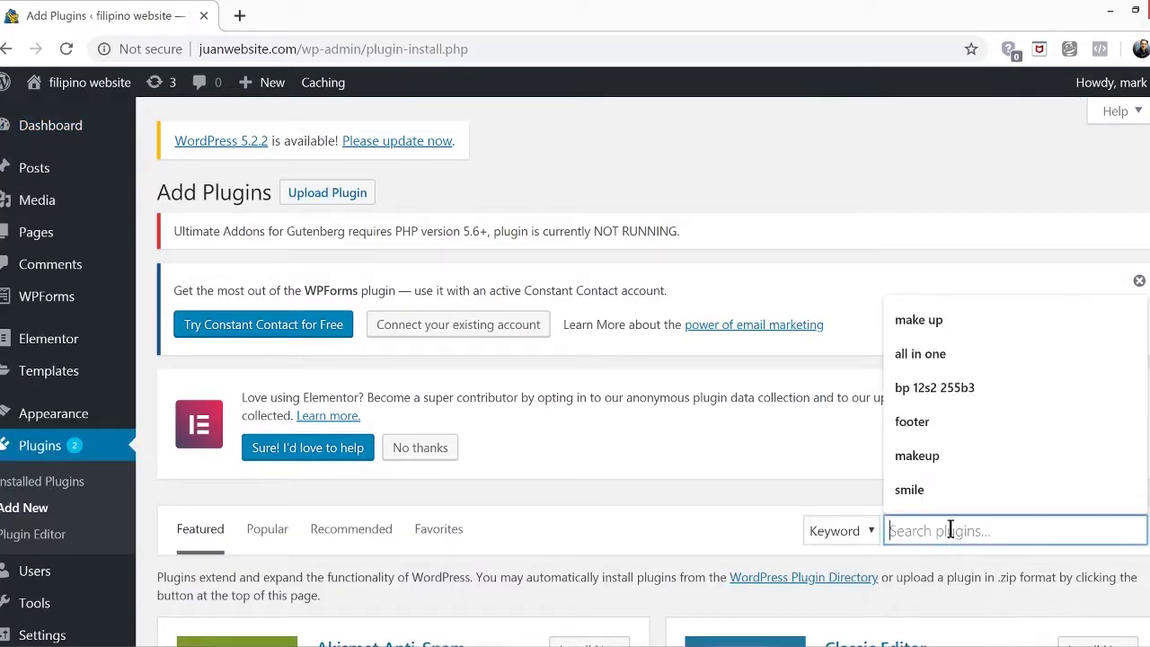
pyautogui.write('ins')
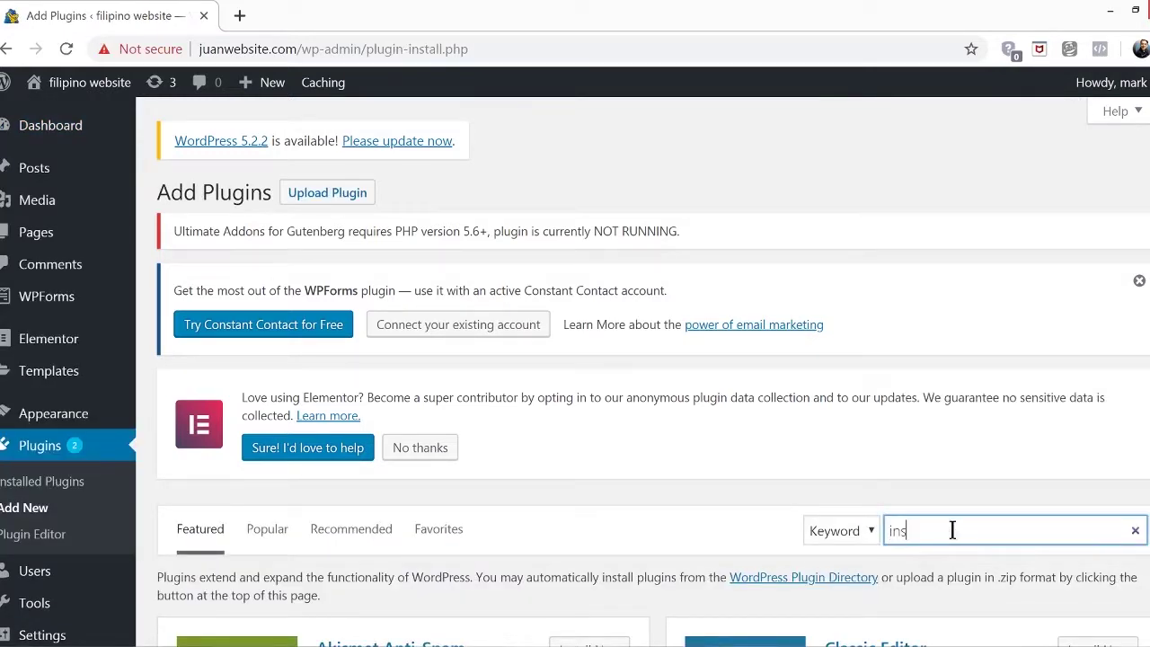
pyautogui.write('tagram f')
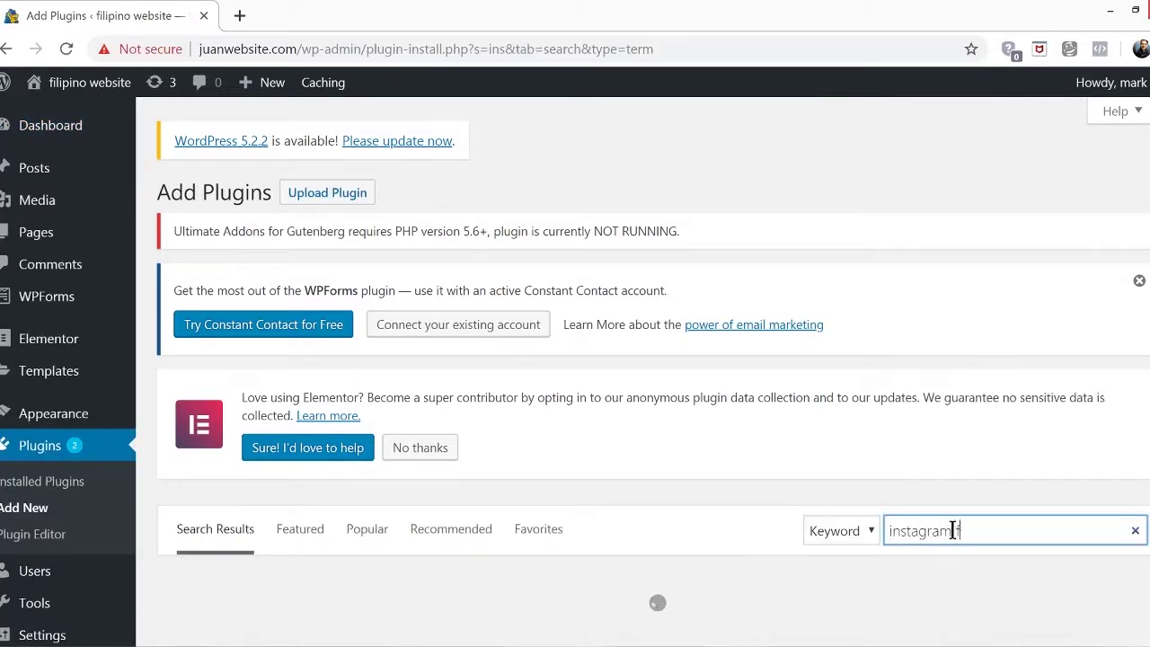
pyautogui.write('eed')
pyautogui.scroll(-3, 566, 478)
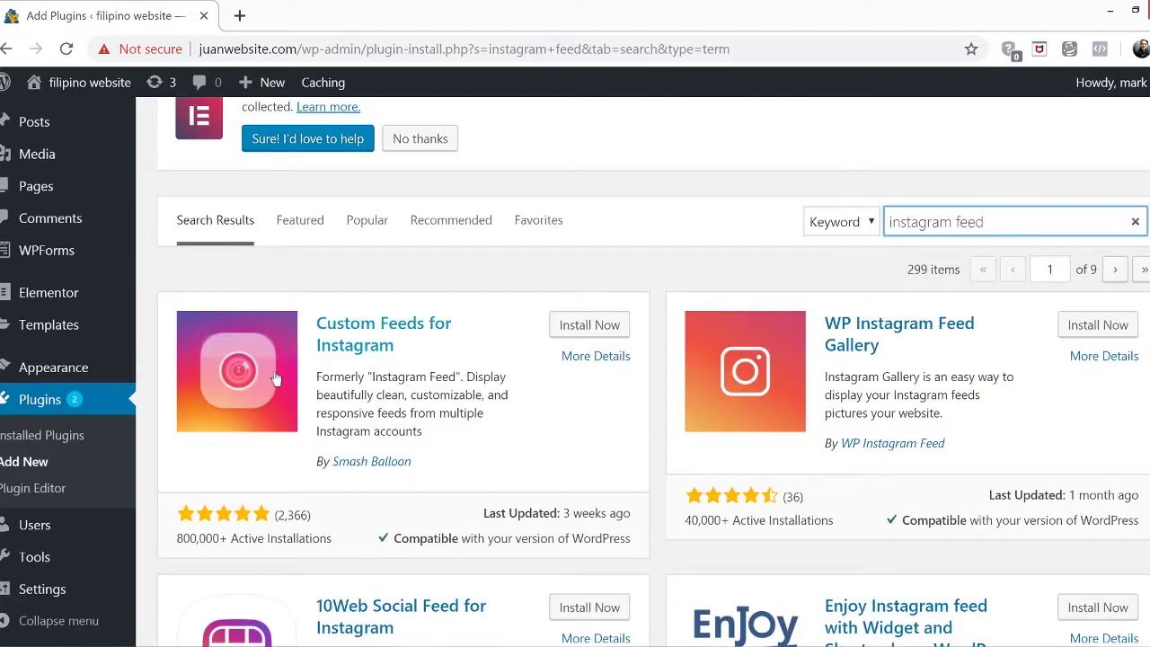
pyautogui.click(597, 328)
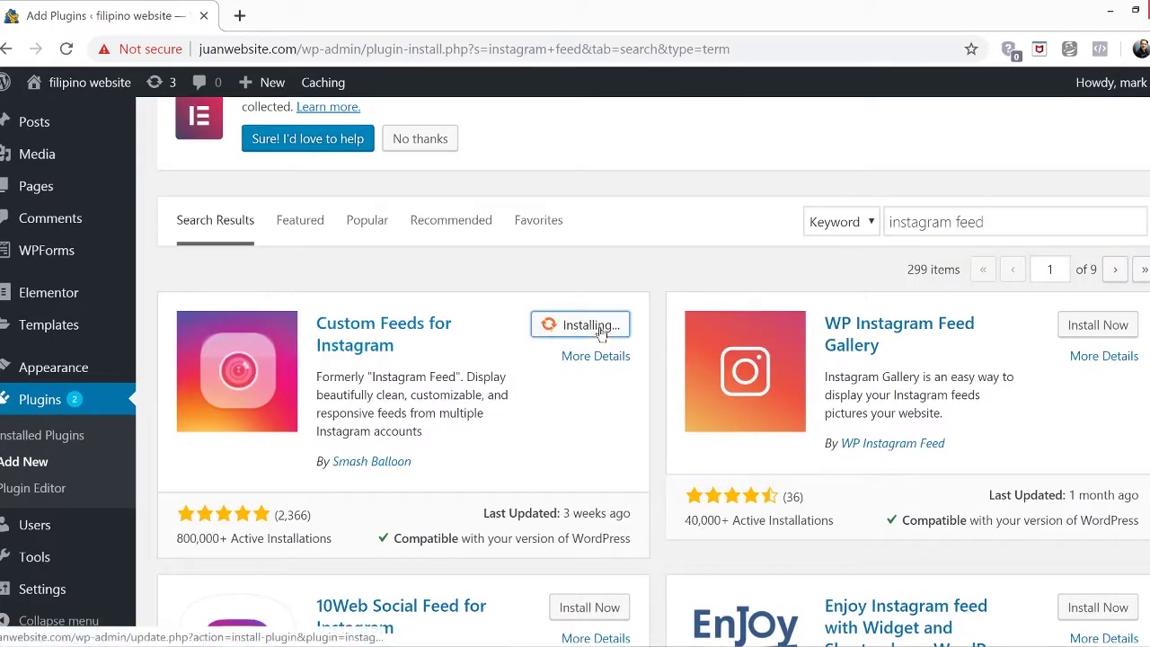
pyautogui.click(599, 328)
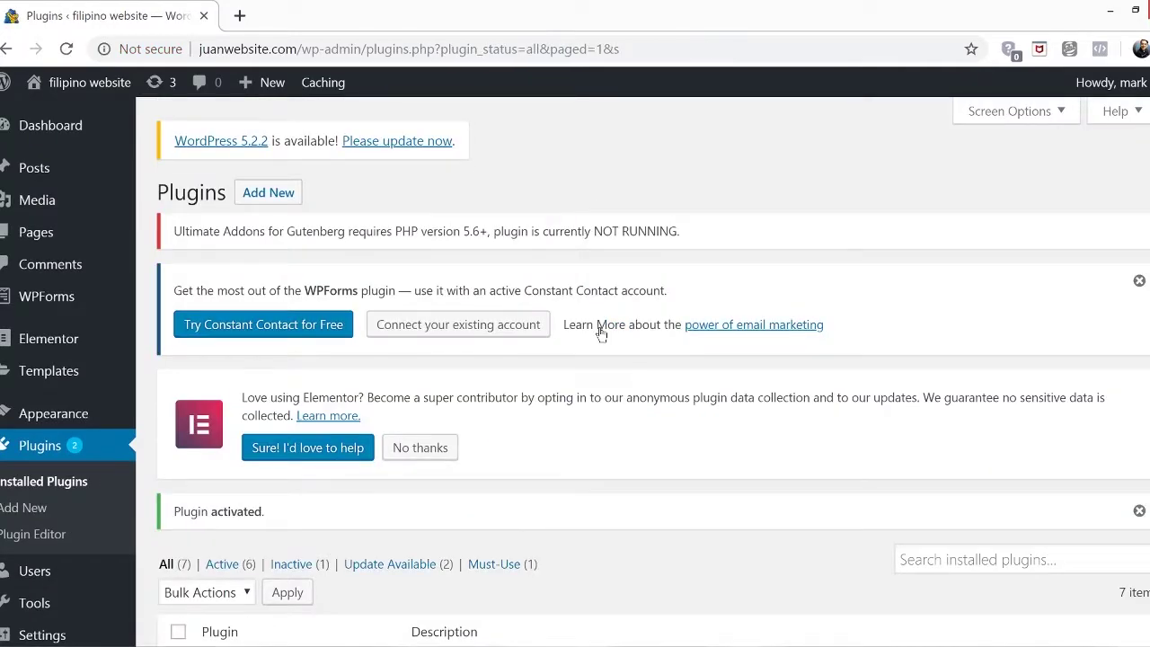
pyautogui.scroll(-6, 269, 404)
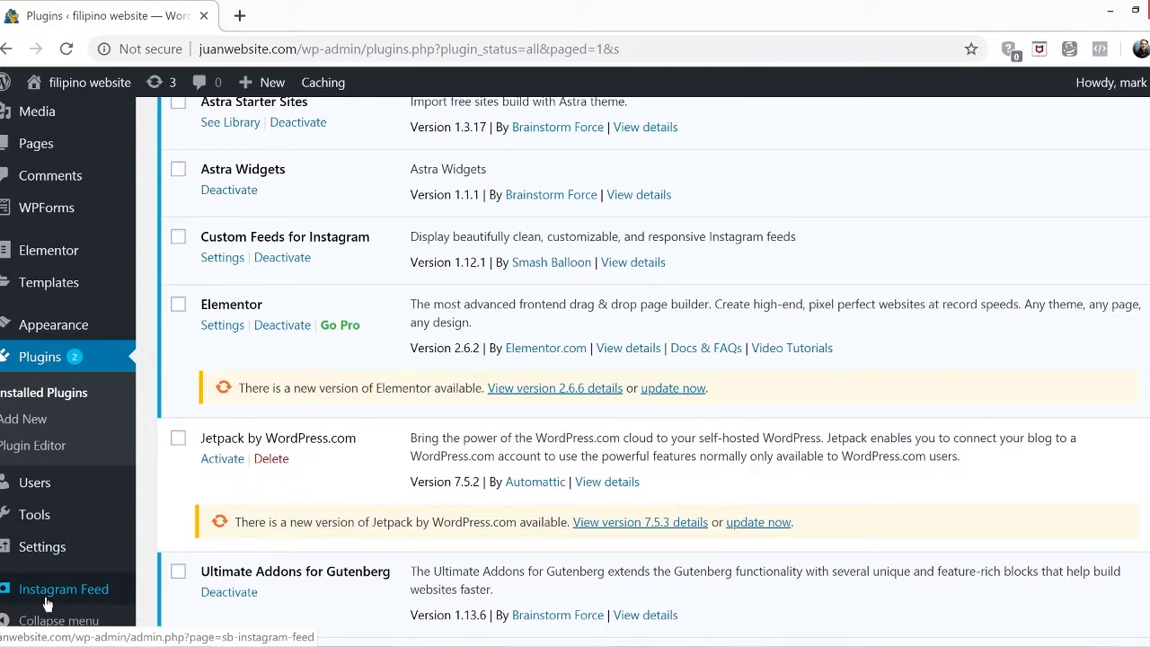
# Connect an Instagram account as the Instagram Feed photo source and save the settings
pyautogui.click(63, 589)
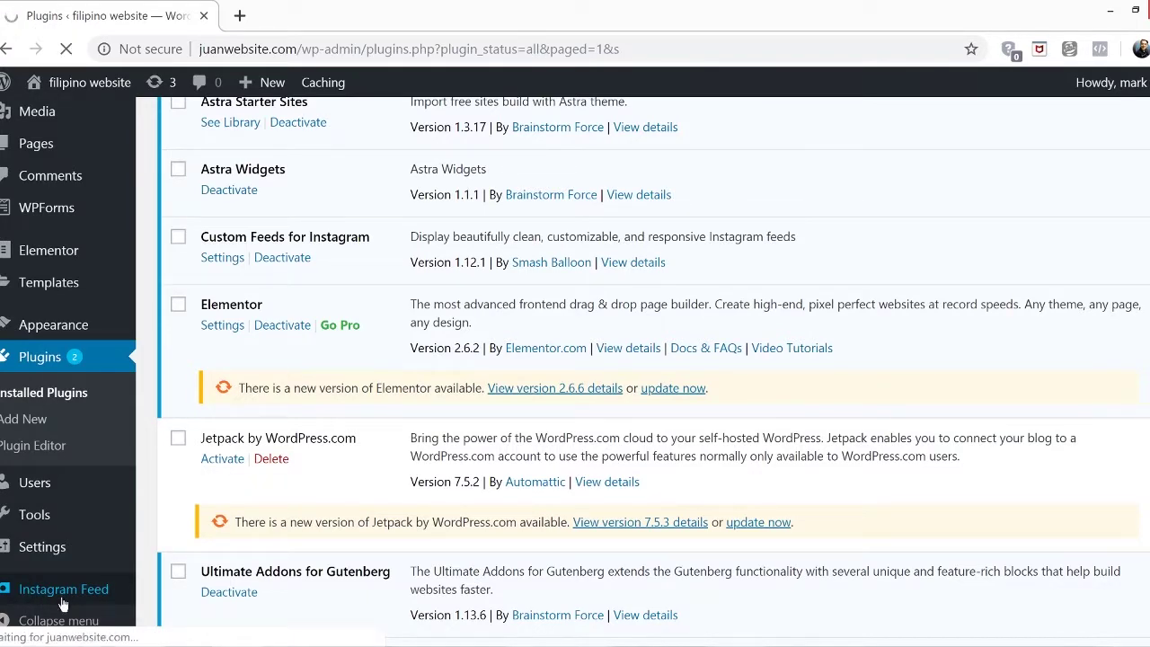
pyautogui.scroll(-3, 676, 427)
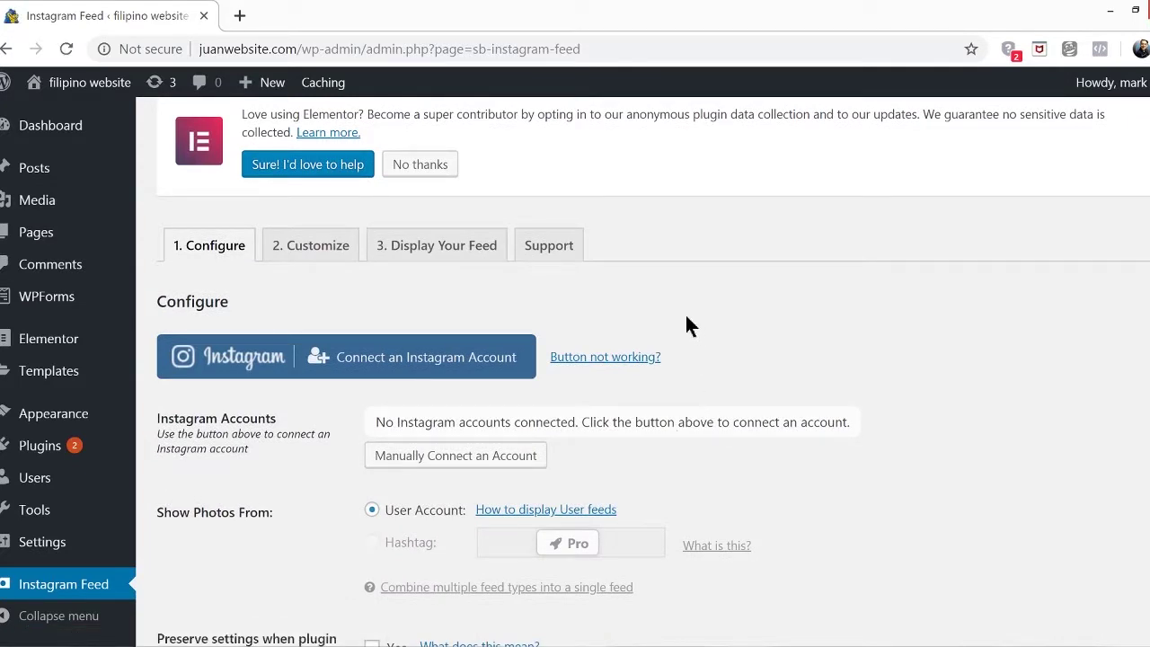
pyautogui.click(383, 370)
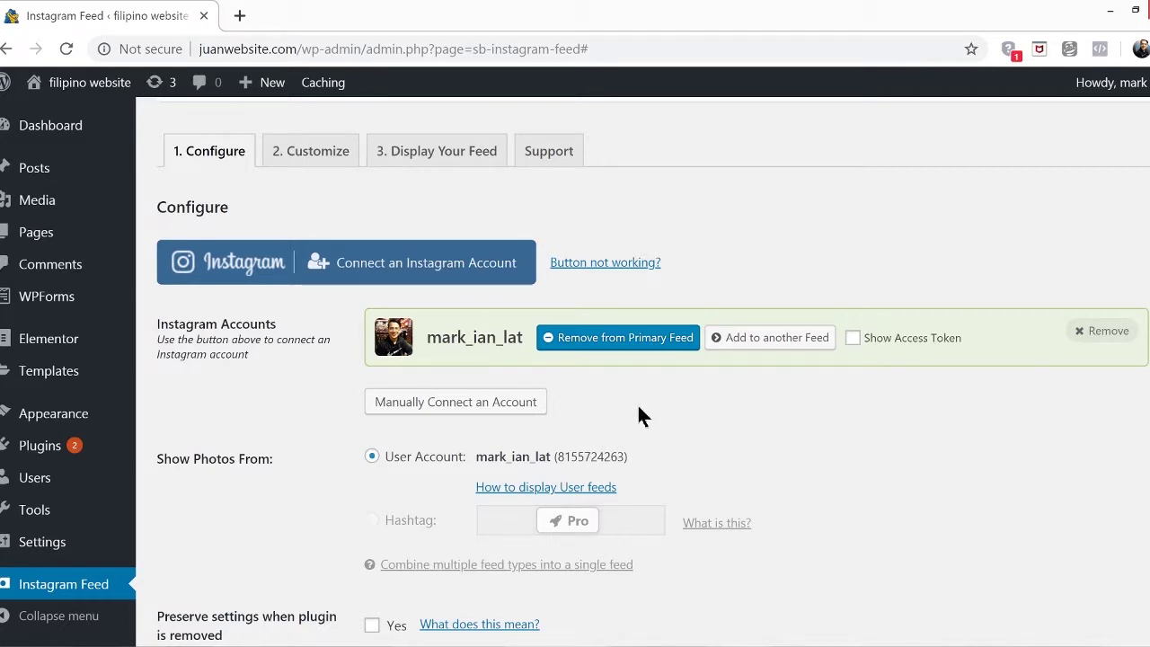
pyautogui.scroll(-3, 639, 407)
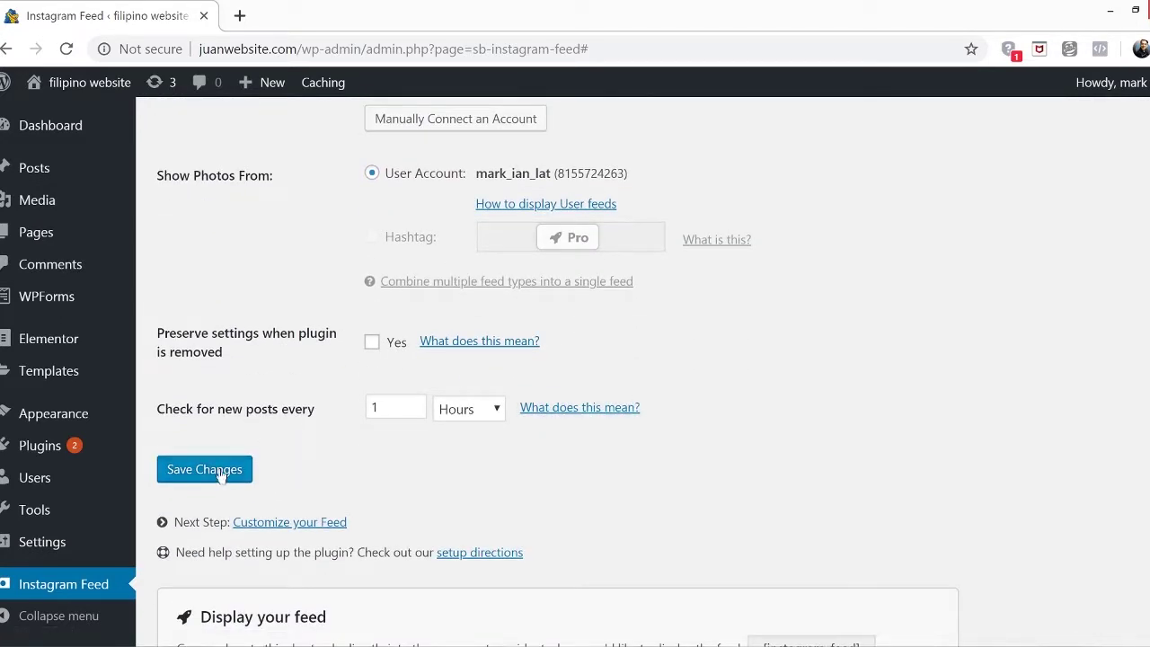
pyautogui.click(219, 473)
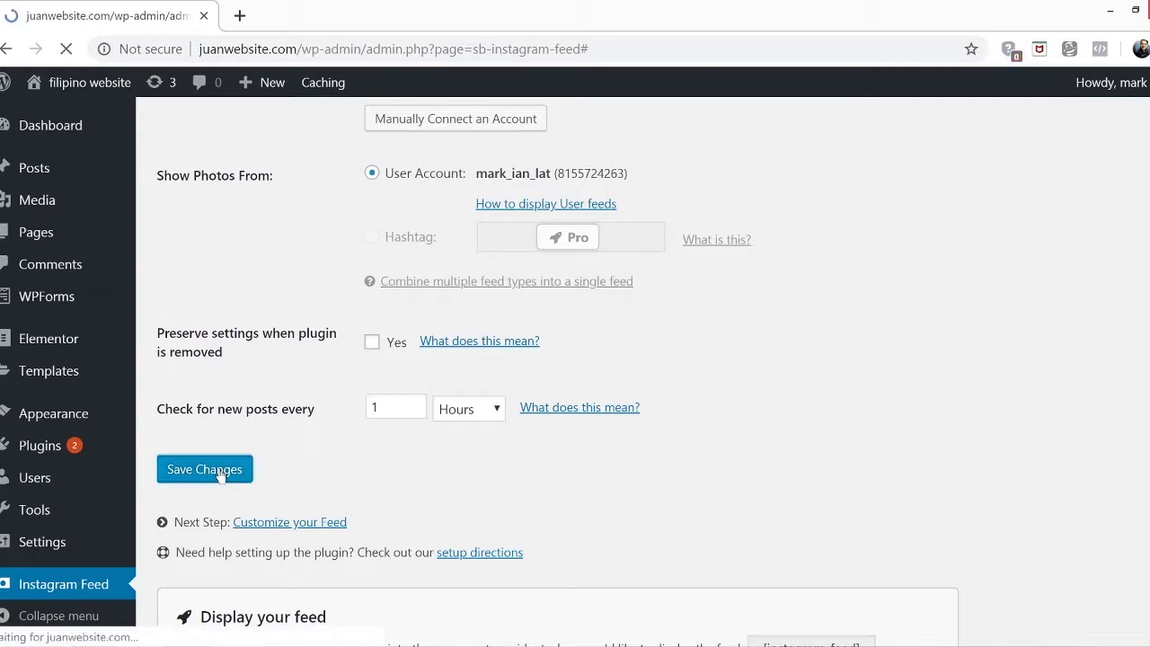
# Copy the [instagram-feed] shortcode from the plugin's '3. Display Your Feed' tab
pyautogui.scroll(-3, 320, 295)
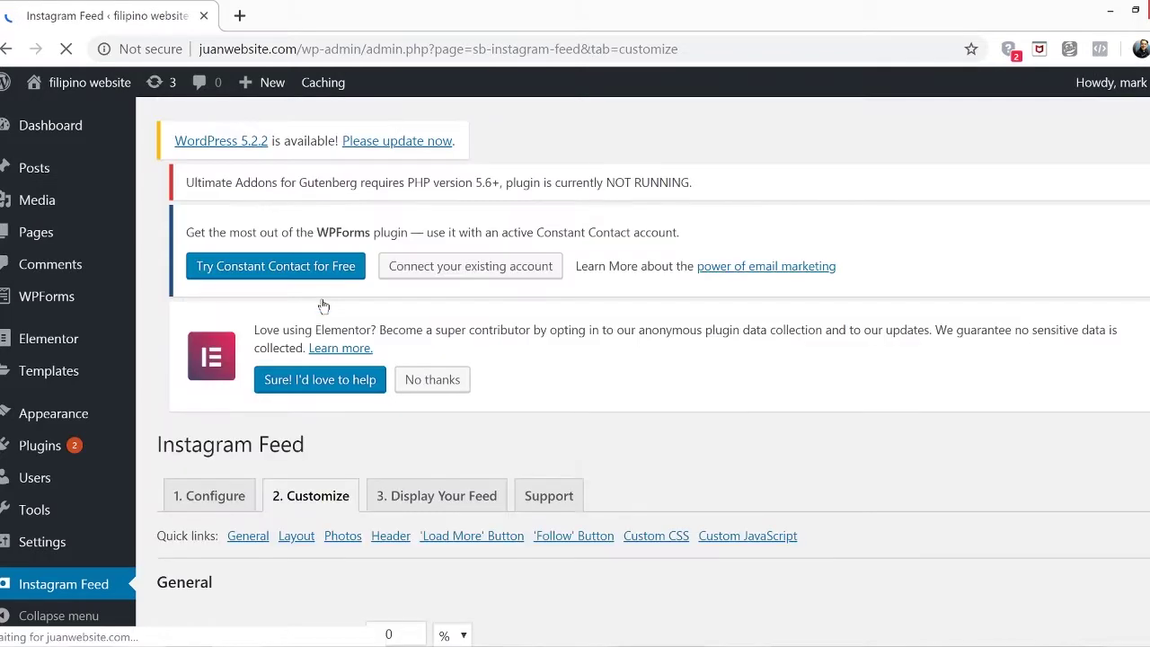
pyautogui.scroll(-4, 520, 395)
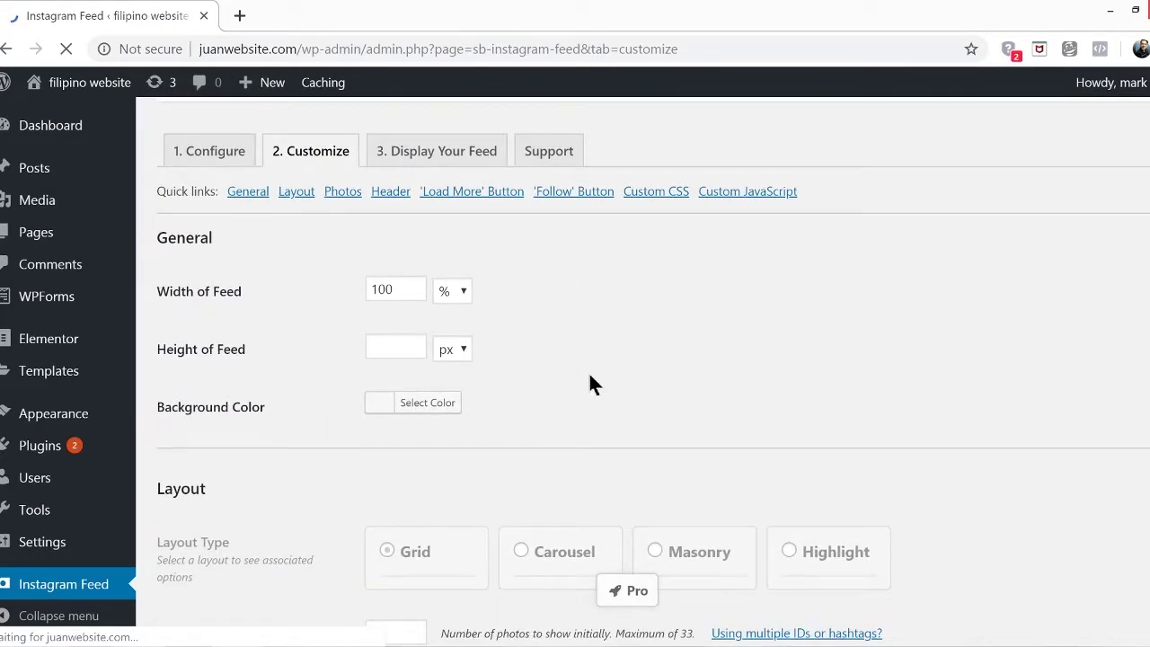
pyautogui.scroll(-3, 603, 376)
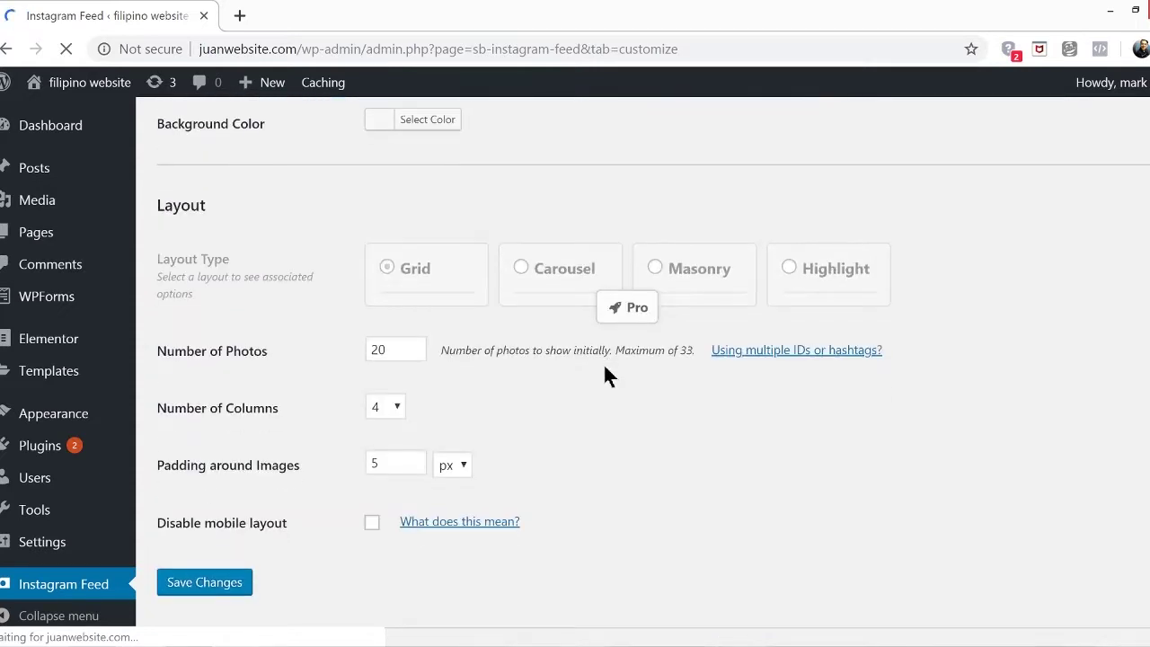
pyautogui.scroll(4, 599, 341)
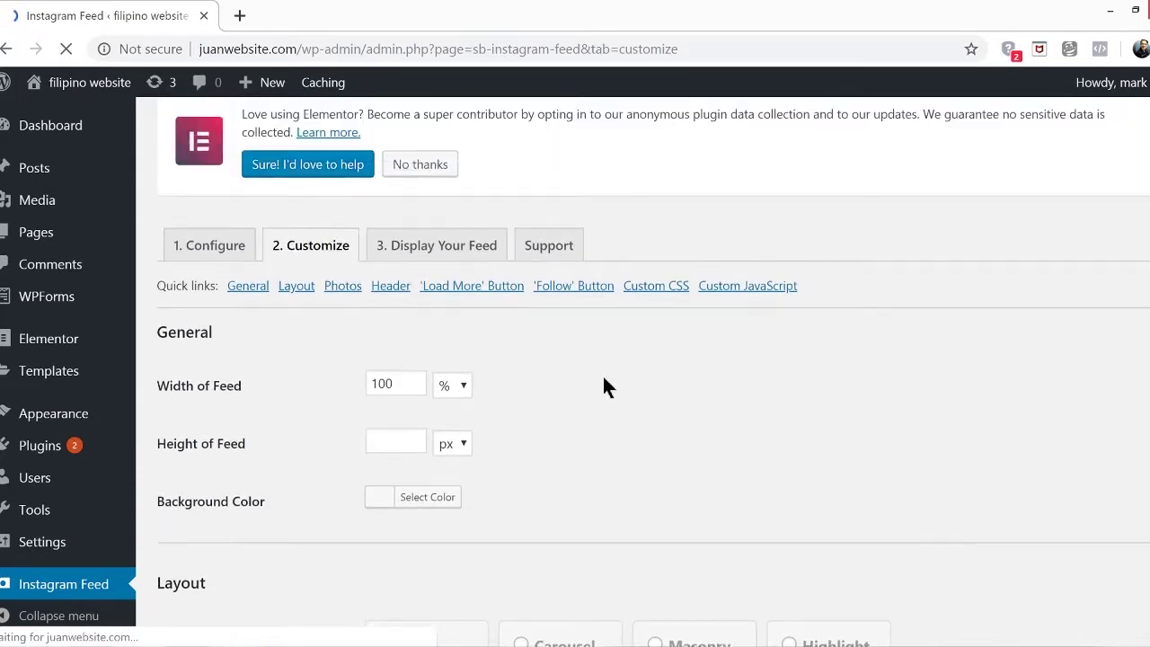
pyautogui.click(441, 256)
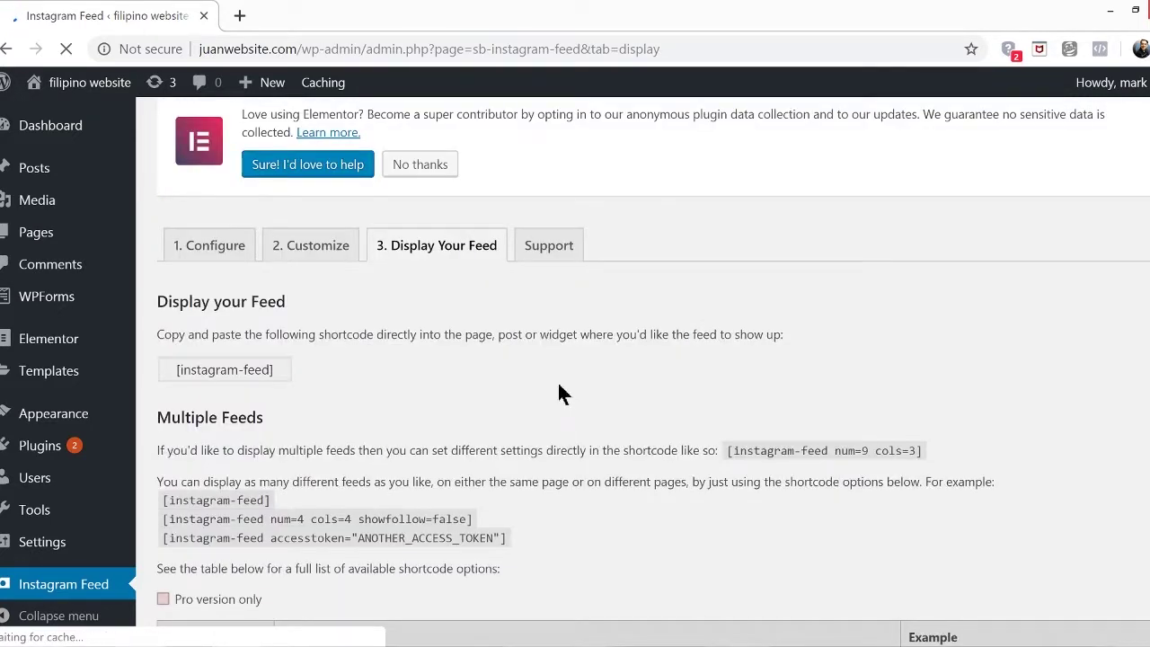
pyautogui.moveTo(275, 369); pyautogui.dragTo(160, 372)
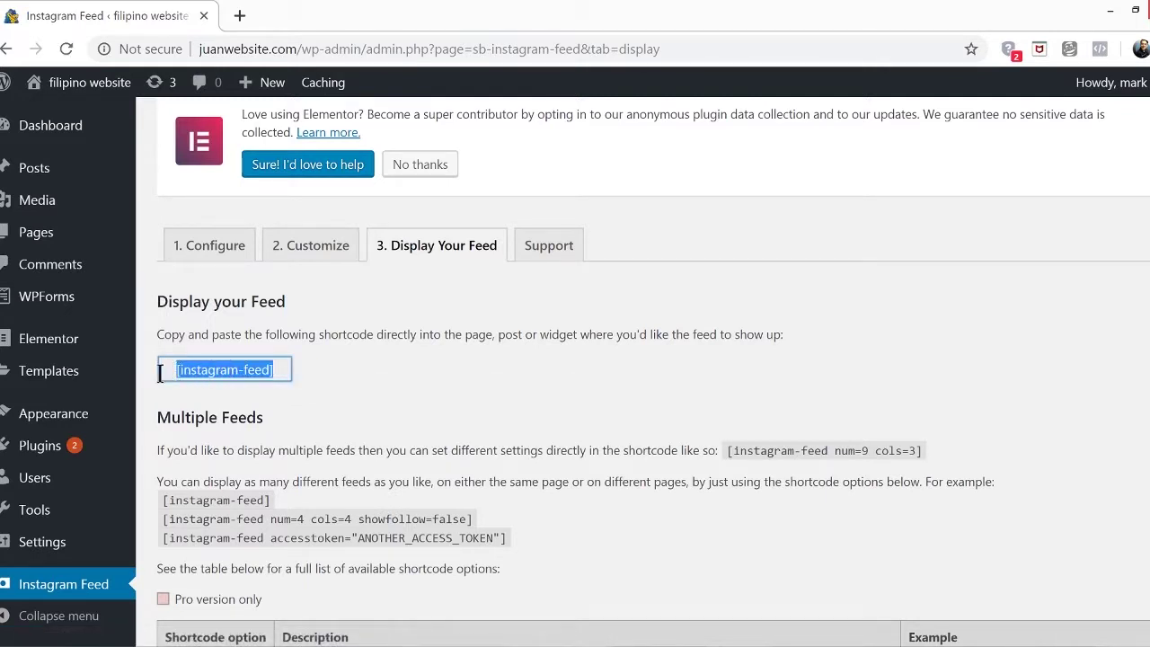
pyautogui.rightClick(243, 370)
pyautogui.click(296, 381)
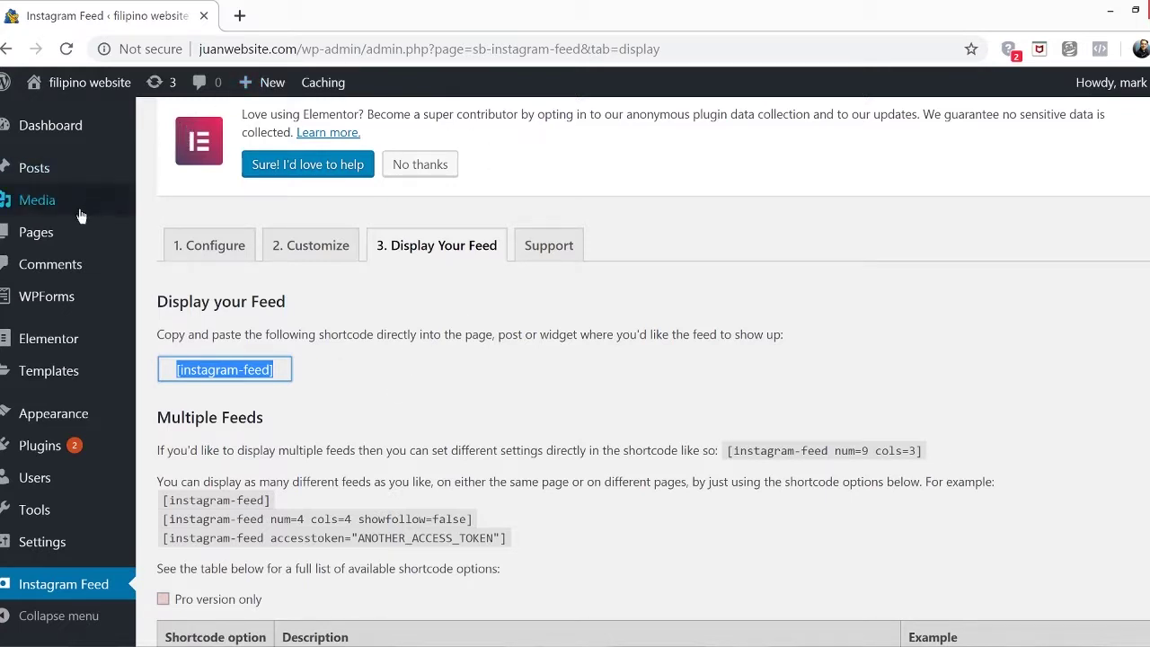
# Open the Gallery page and switch it from Elementor back to the block editor
pyautogui.click(76, 244)
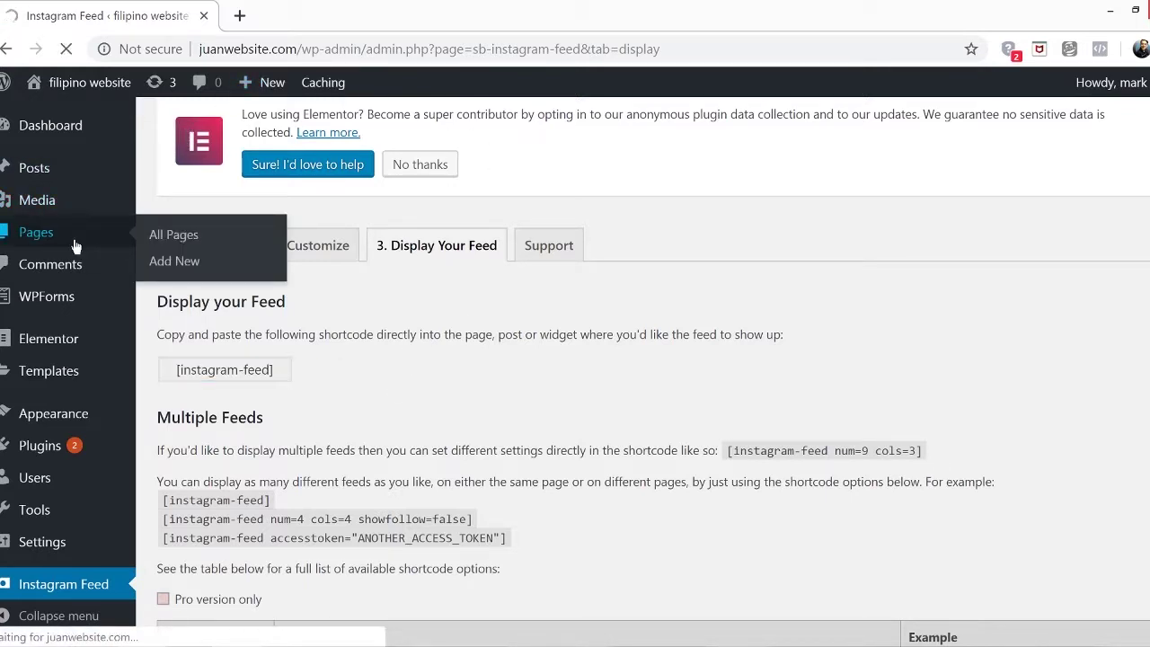
pyautogui.scroll(-3, 350, 526)
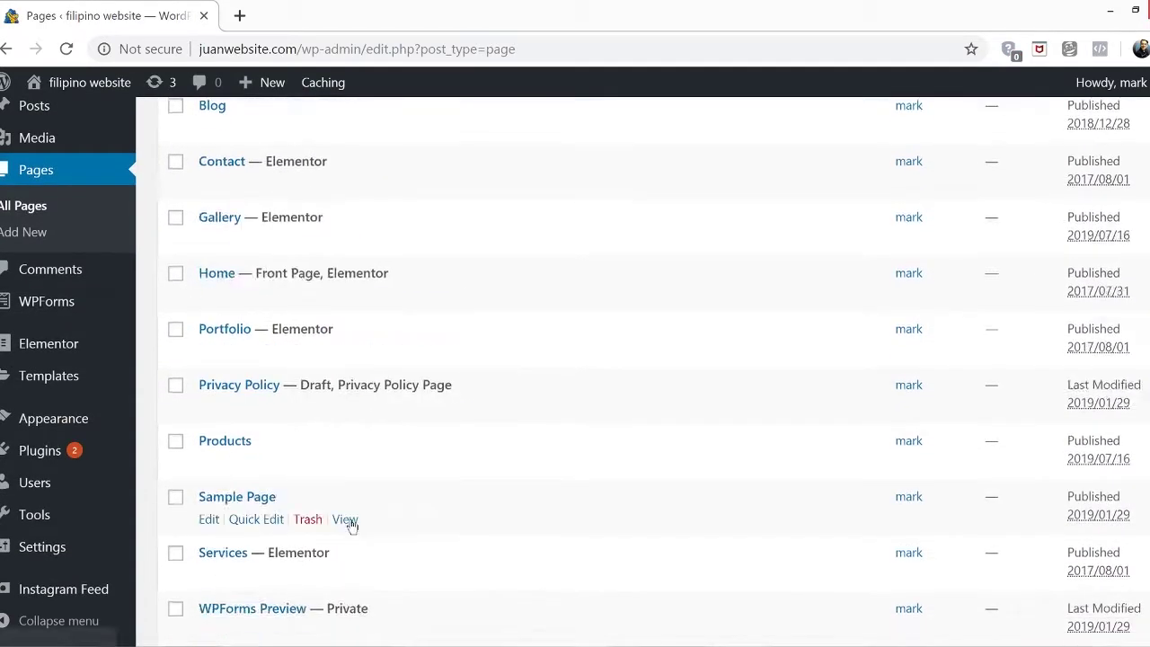
pyautogui.scroll(3, 350, 525)
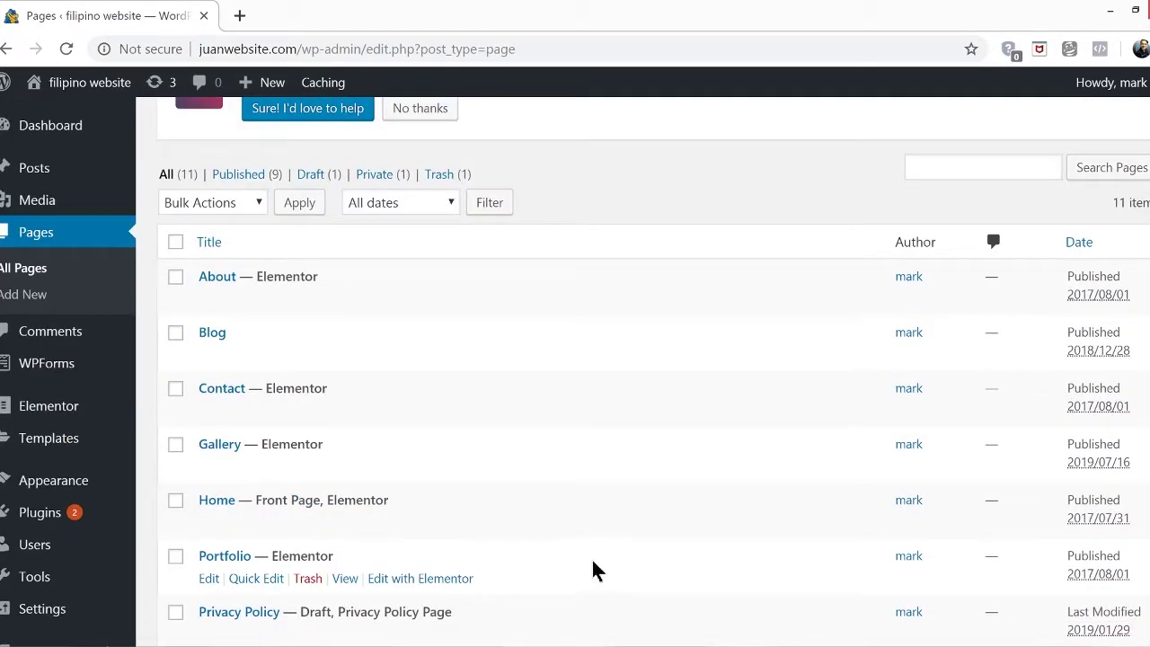
pyautogui.click(206, 446)
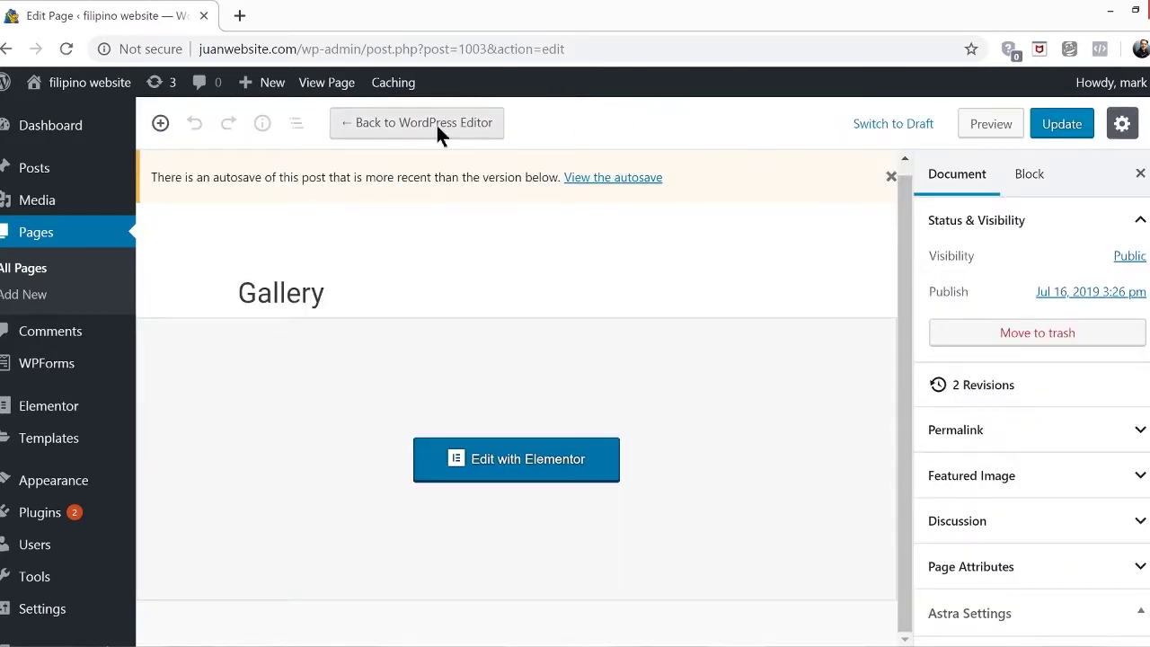
pyautogui.click(435, 122)
pyautogui.click(653, 423)
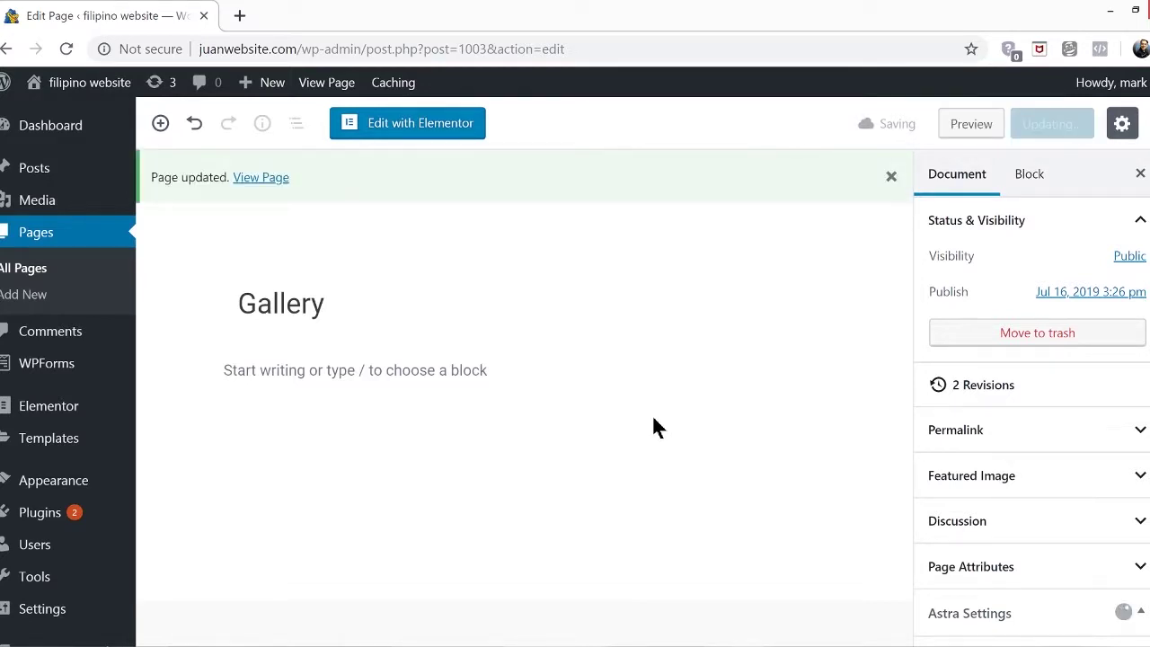
# Paste the [instagram-feed] shortcode into the Gallery page and update it
pyautogui.click(428, 369)
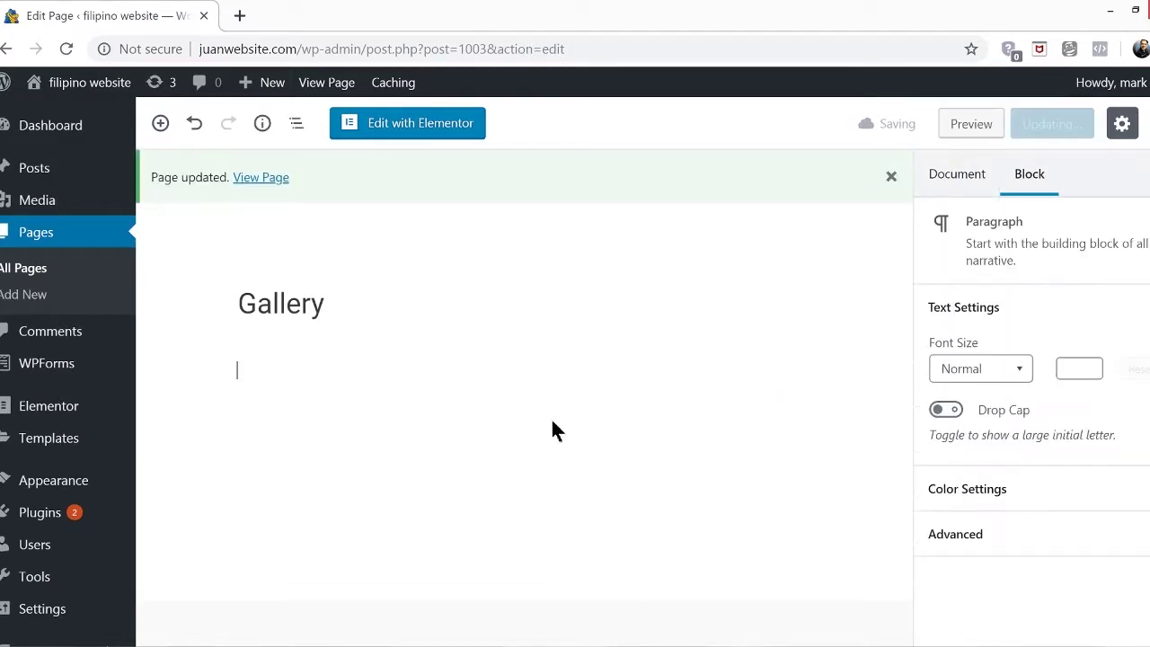
pyautogui.hotkey('ctrl', 'v')
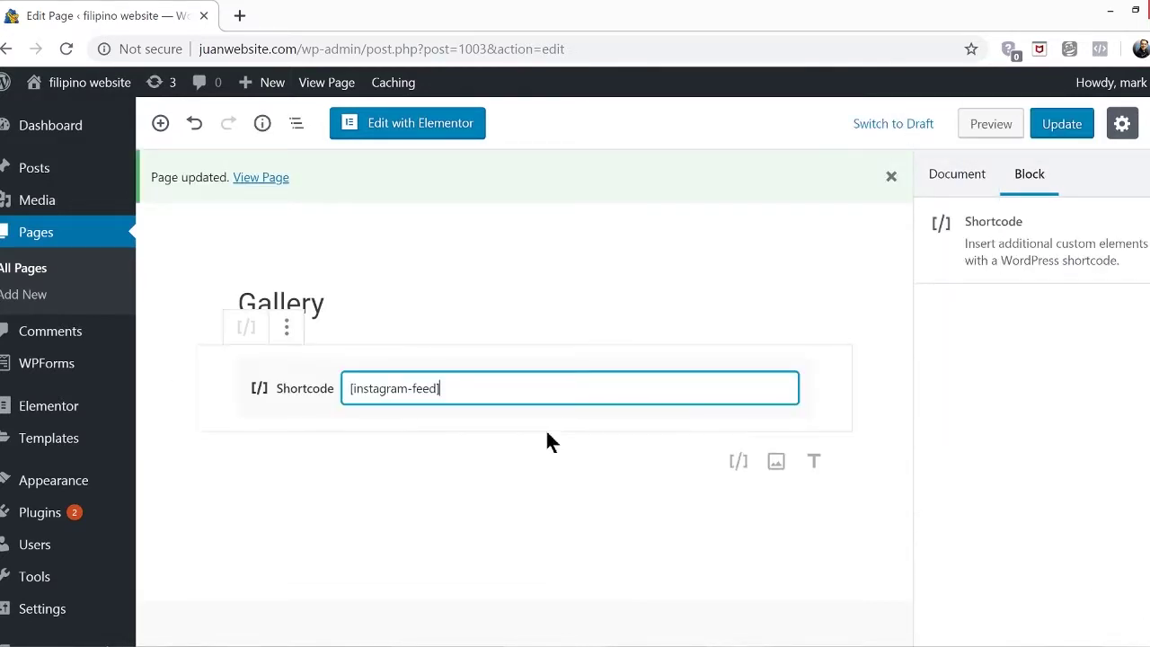
pyautogui.click(629, 508)
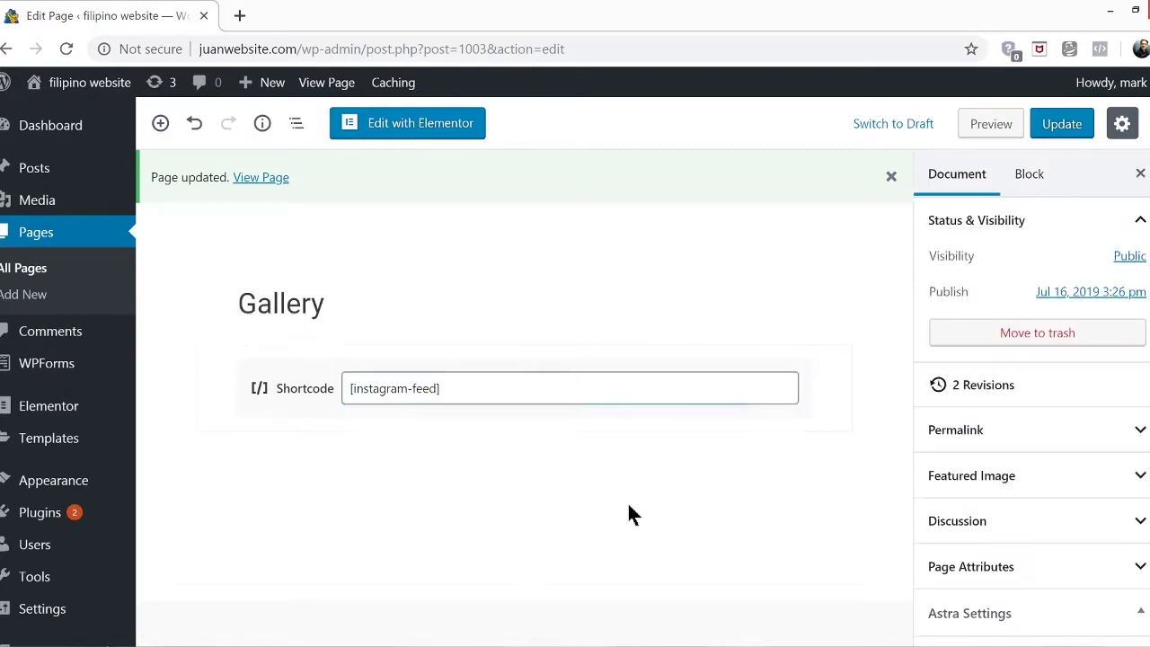
pyautogui.click(1062, 126)
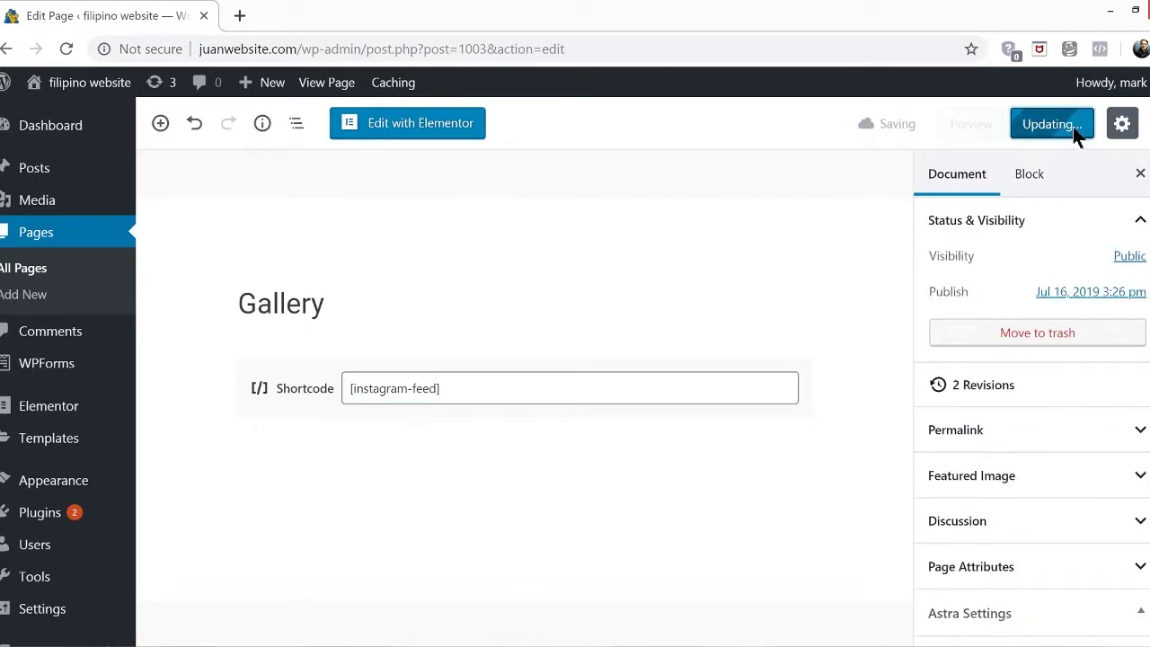
# View the published Gallery page and load more images in its Instagram photo grid
pyautogui.click(323, 83)
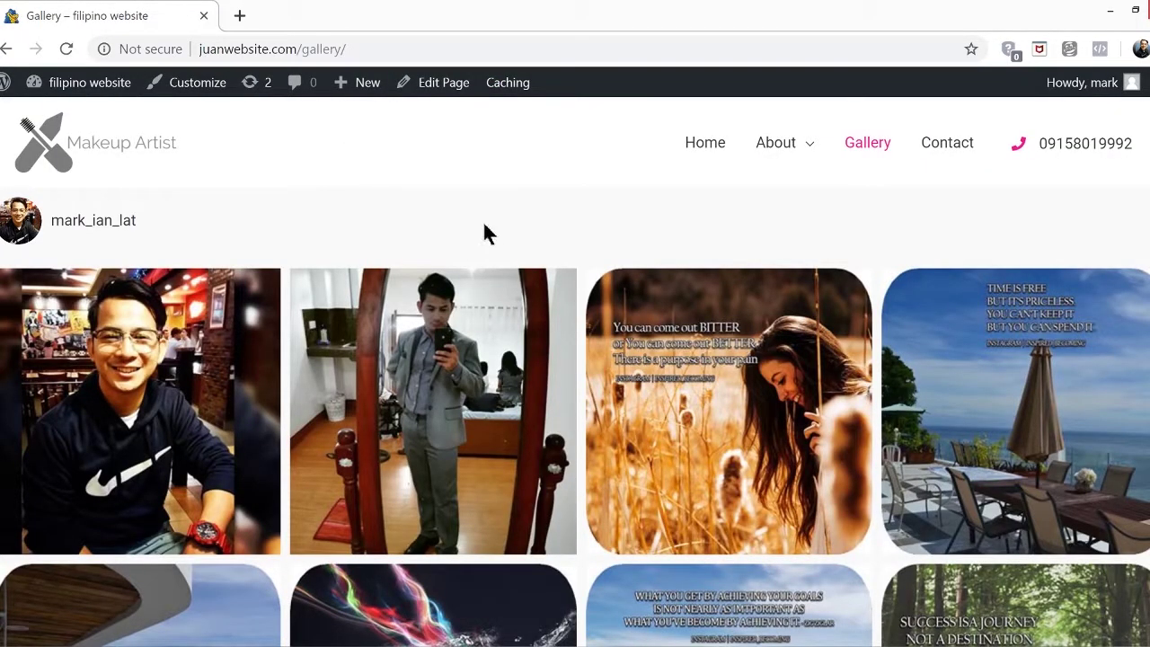
pyautogui.scroll(-2, 709, 264)
pyautogui.scroll(-10, 710, 268)
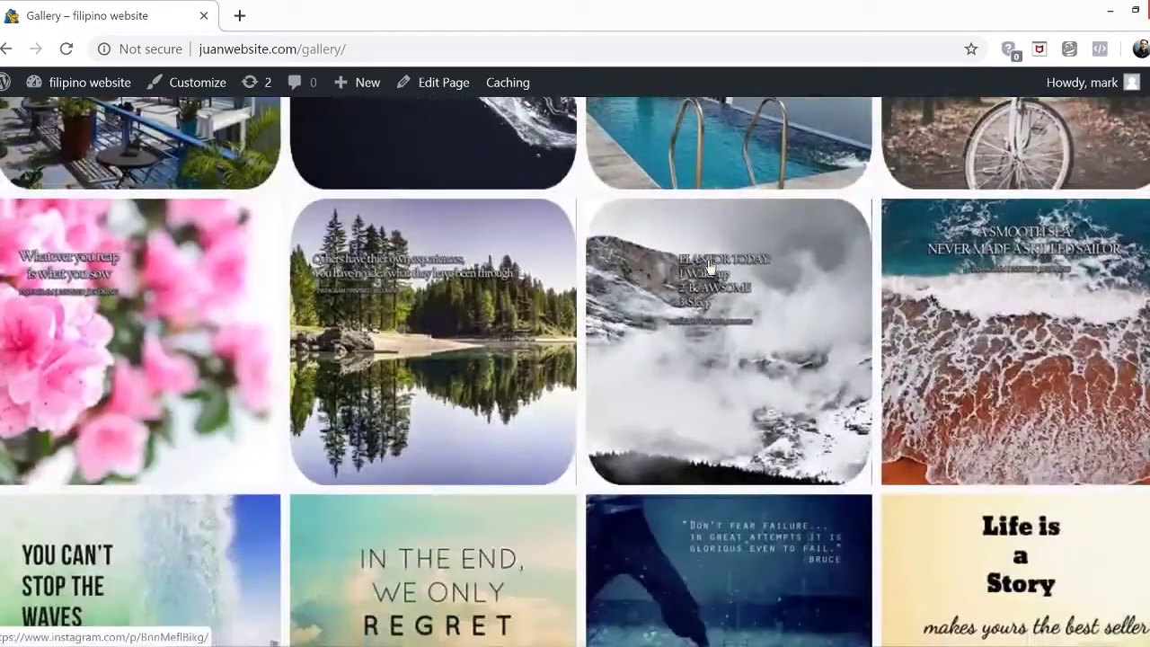
pyautogui.scroll(-4, 709, 267)
pyautogui.scroll(1, 554, 411)
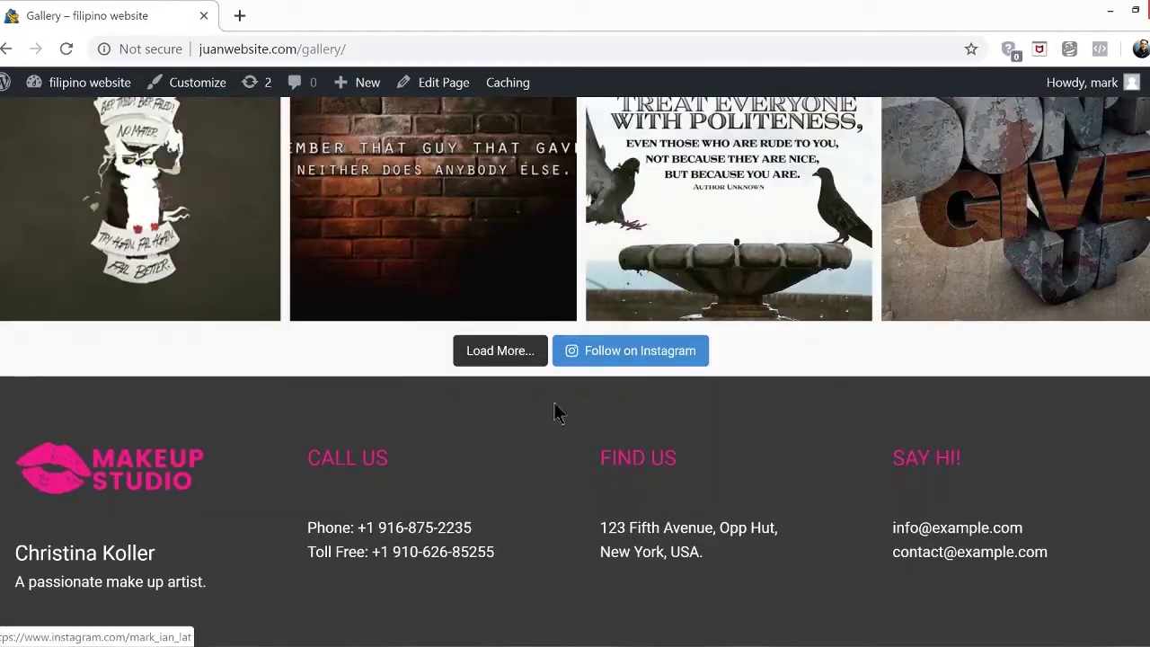
pyautogui.click(509, 362)
pyautogui.scroll(-4, 701, 422)
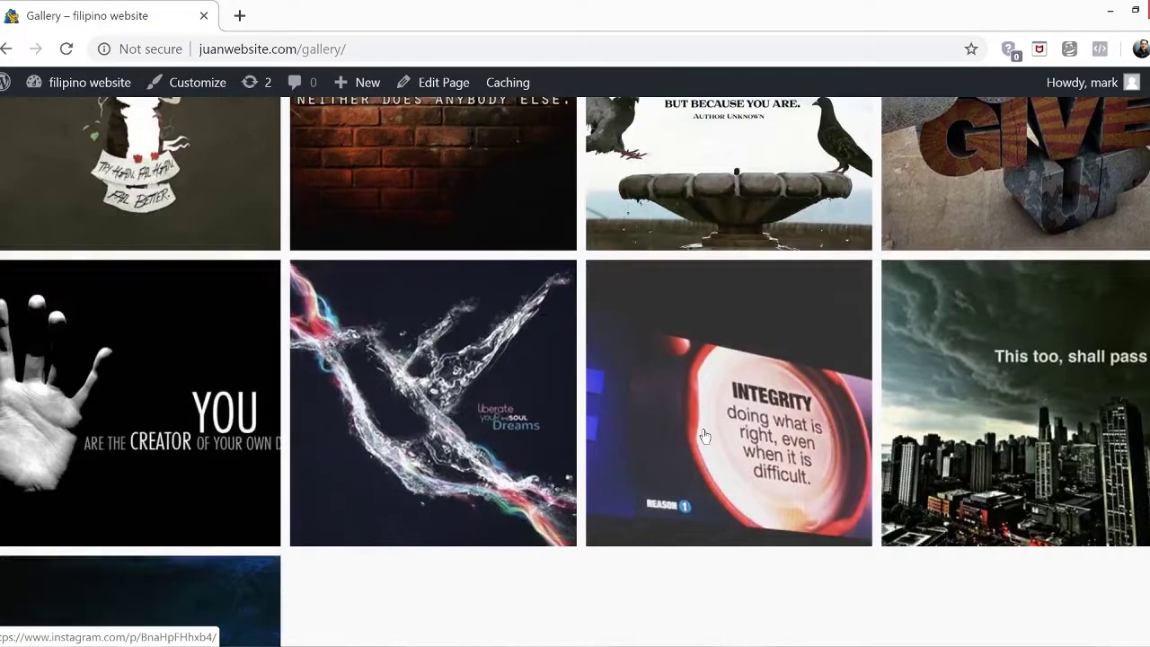
pyautogui.scroll(6, 702, 426)
pyautogui.scroll(15, 704, 435)
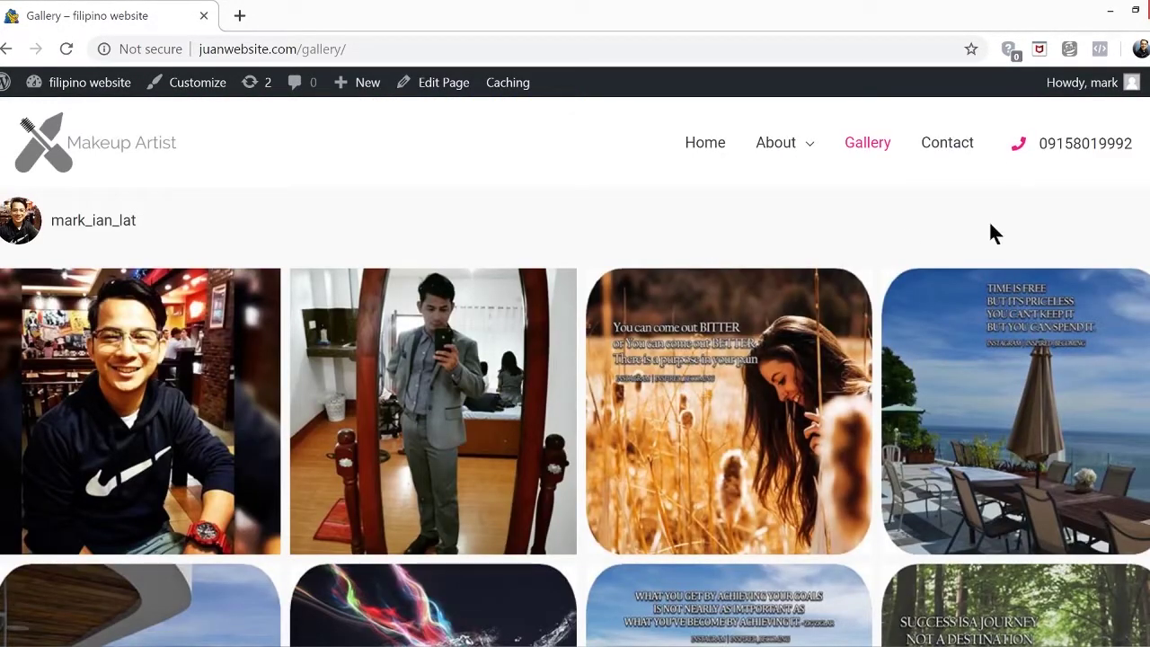
# Go to the Contact page from the site menu and launch Edit with Elementor
pyautogui.click(948, 148)
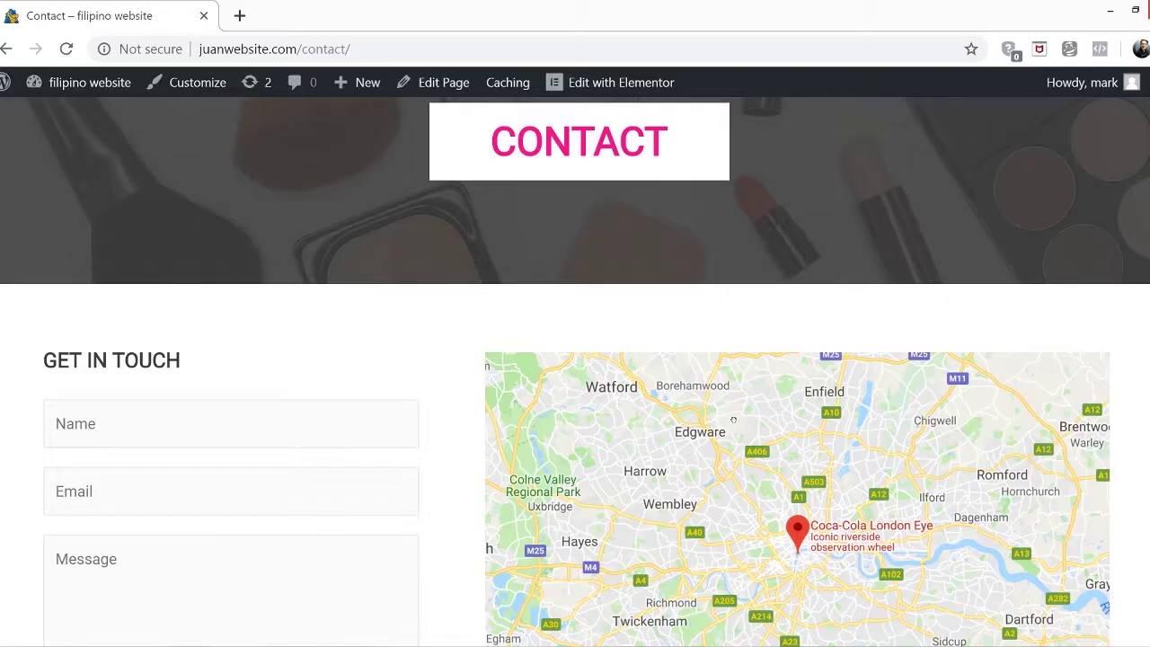
pyautogui.scroll(-2, 738, 433)
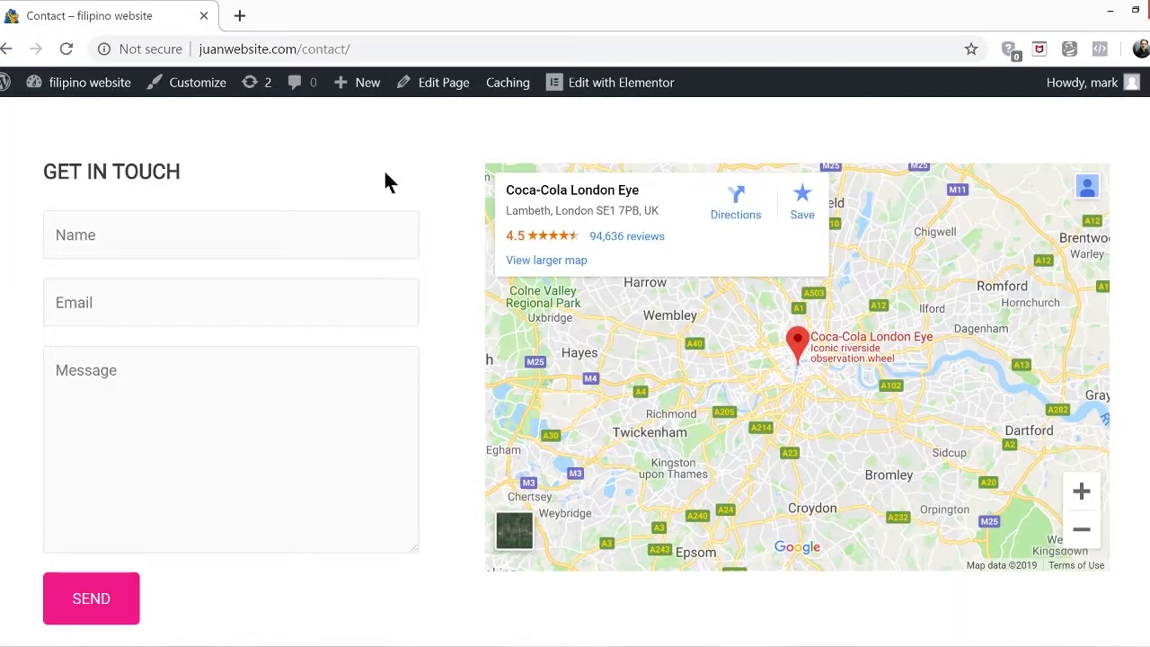
pyautogui.click(612, 87)
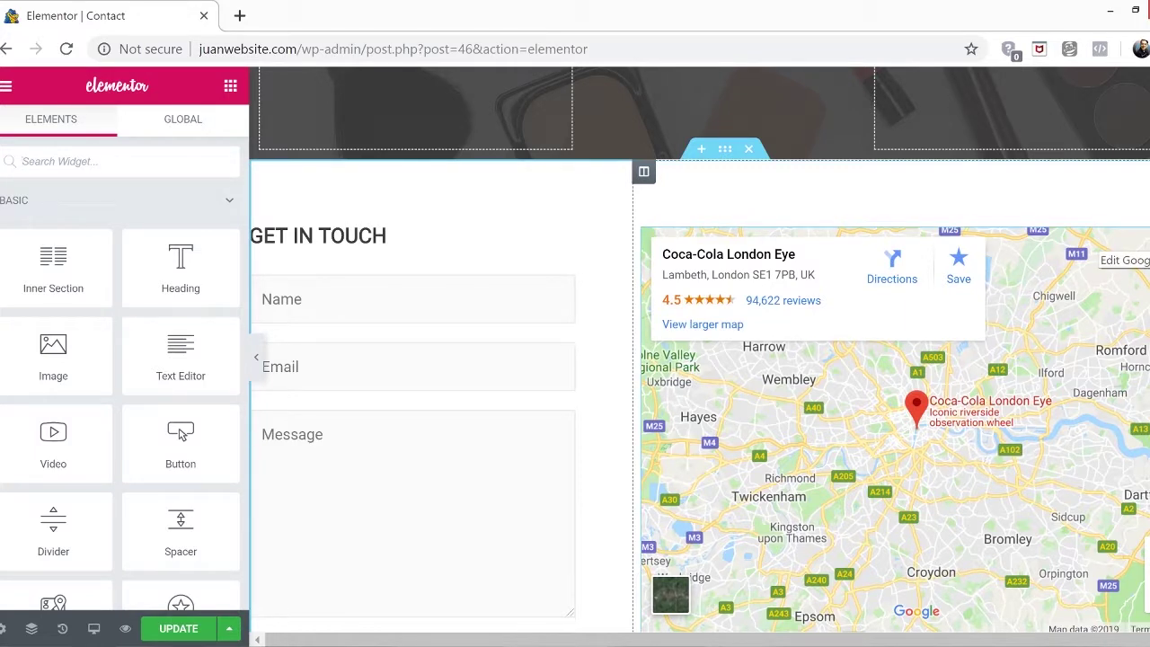
# Replace the map widget's location with 'mr bikeshop malvar batangas' and update the page
pyautogui.click(1122, 259)
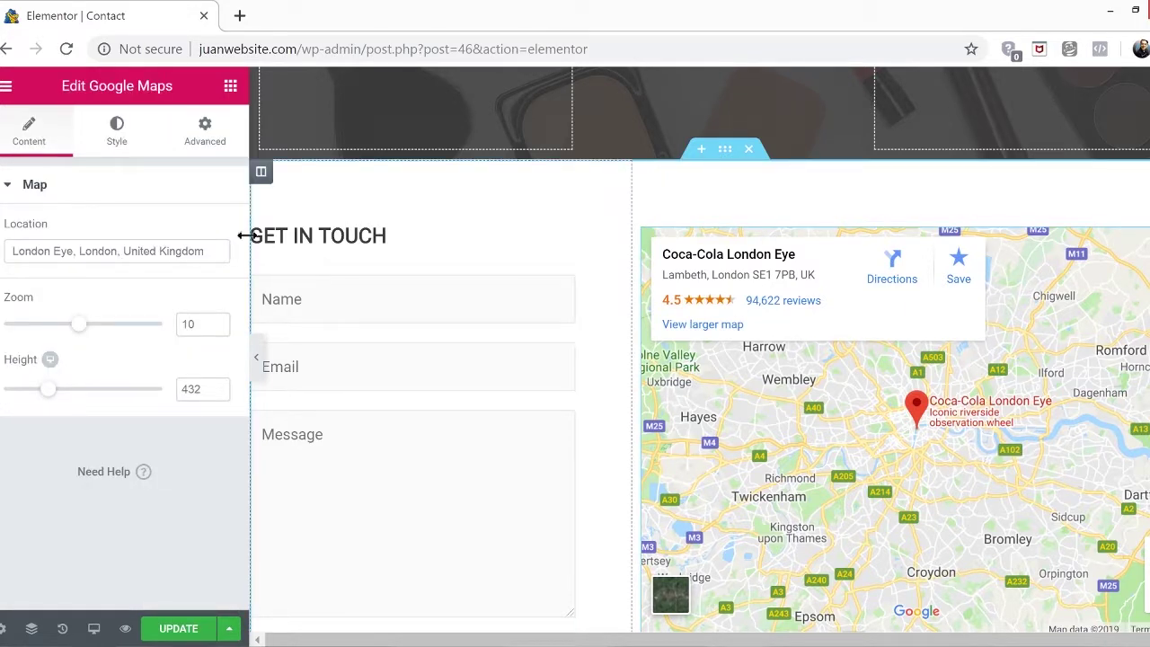
pyautogui.tripleClick(215, 250)
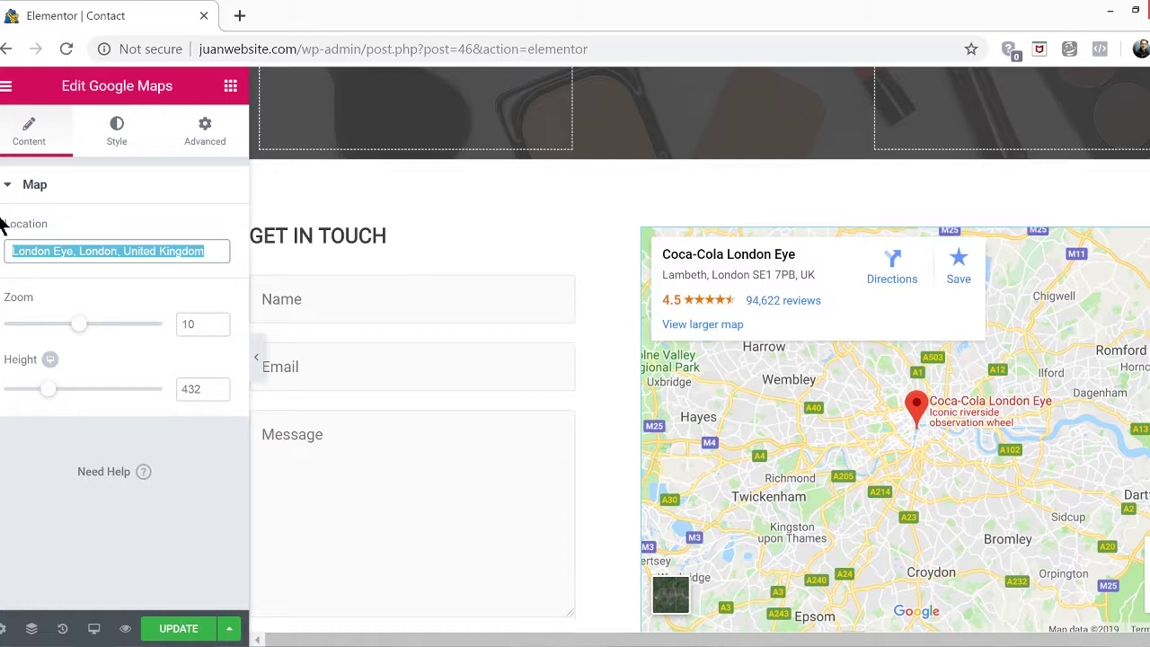
pyautogui.press('BackSpace')
pyautogui.write('mr bik')
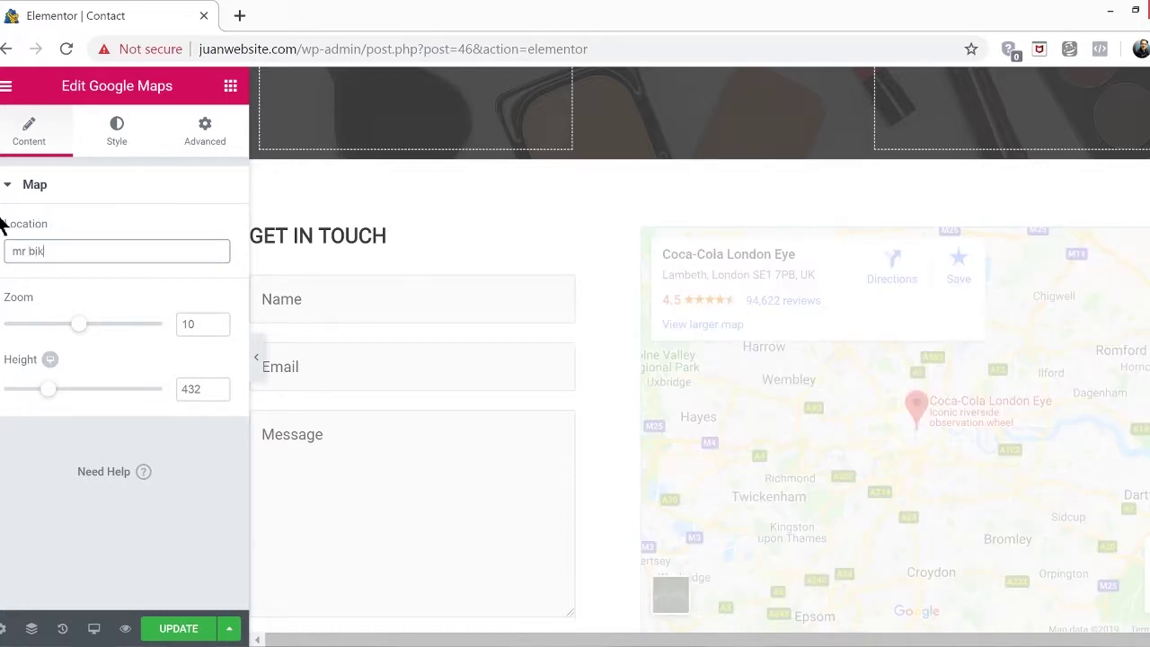
pyautogui.write('eshop malvar batangas')
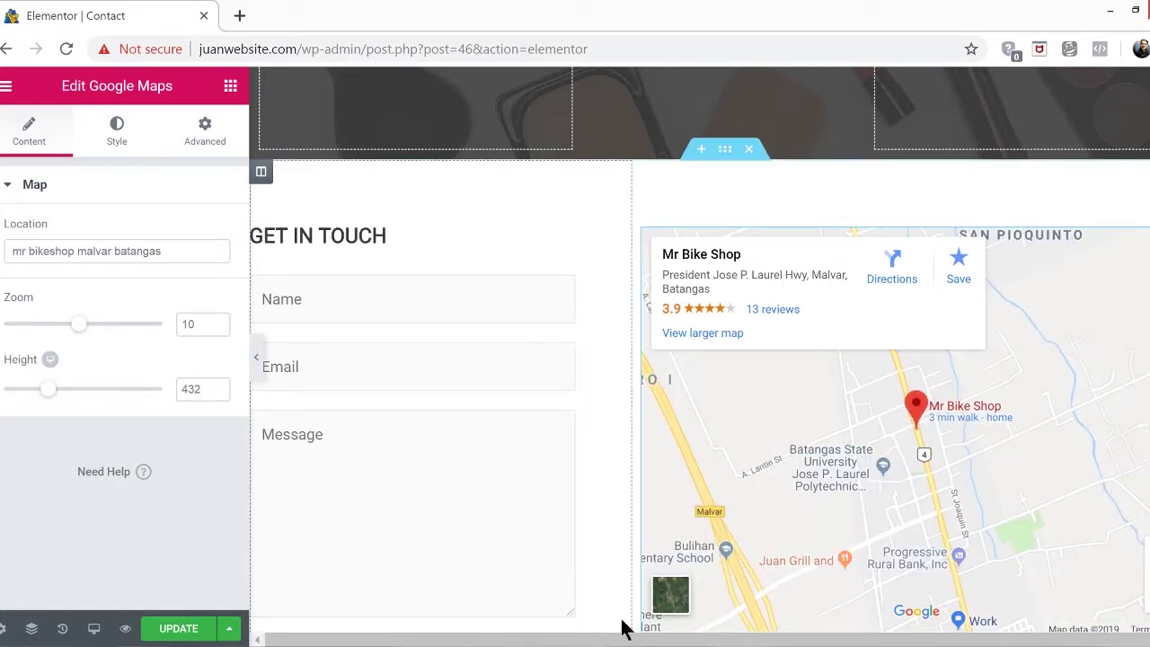
pyautogui.click(173, 628)
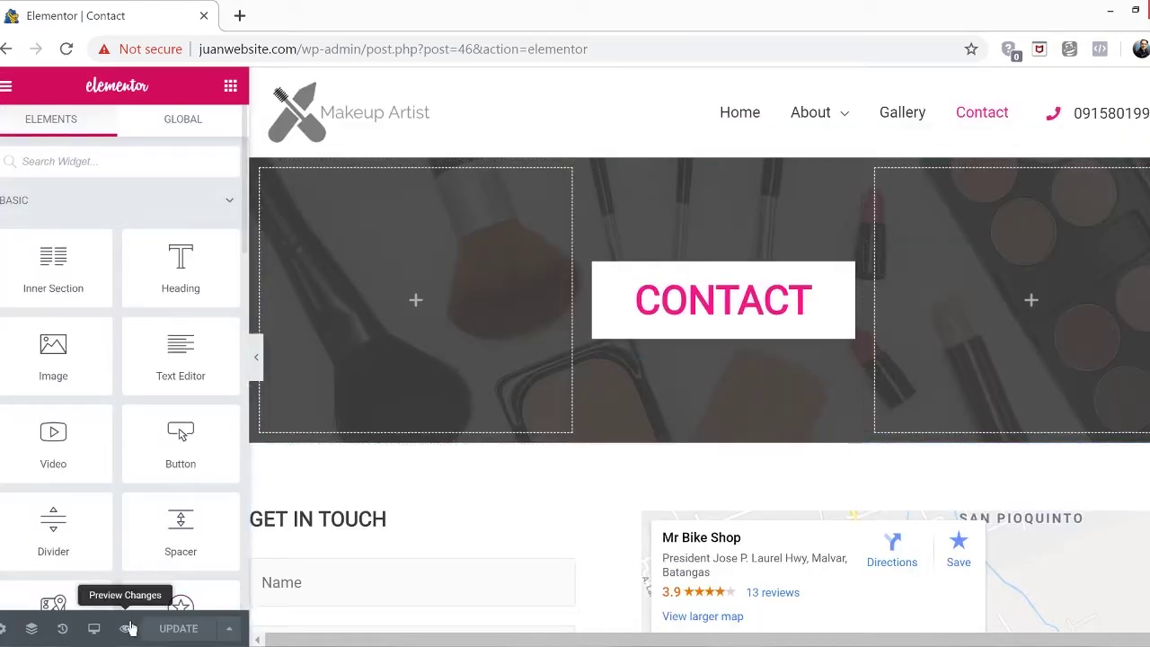
# Preview the Contact page in a new tab and scroll to the Mr Bike Shop map
pyautogui.click(126, 628)
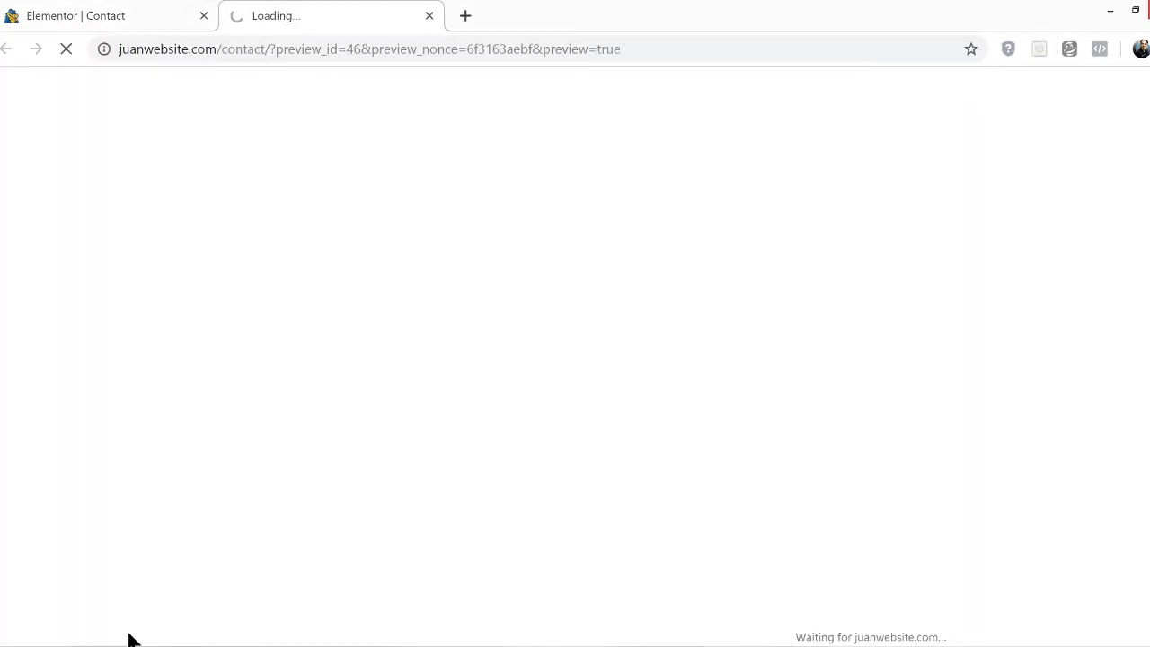
pyautogui.scroll(-5, 441, 444)
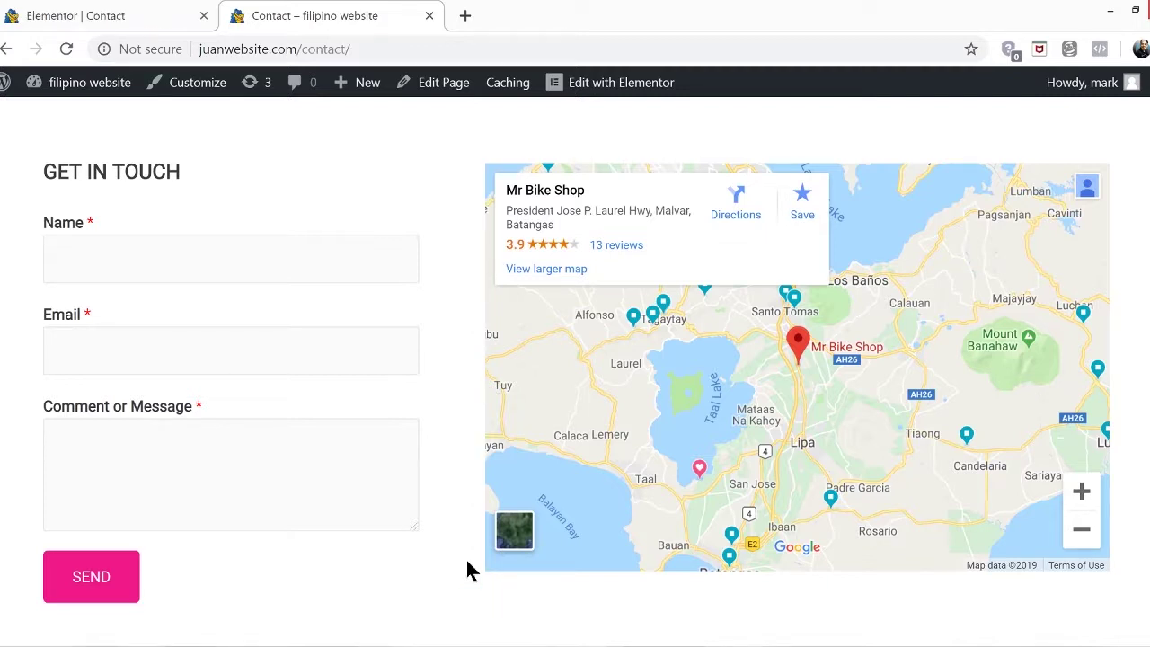
# Return to the WordPress dashboard and close the Elementor editor tab
pyautogui.moveTo(41, 79)
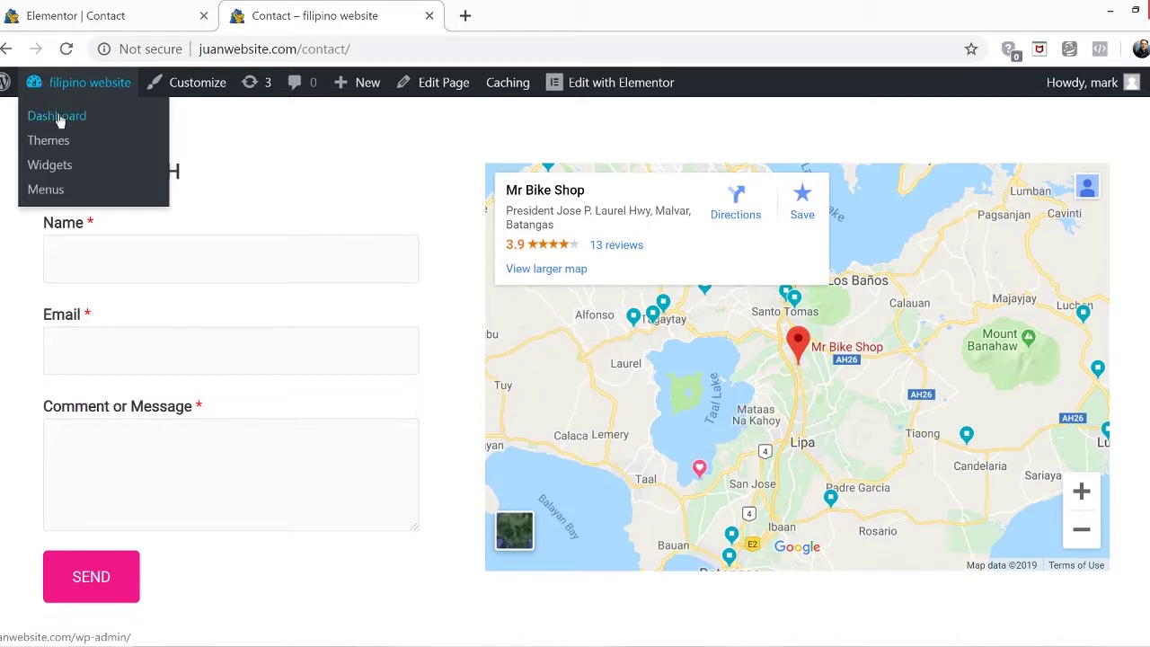
pyautogui.click(58, 117)
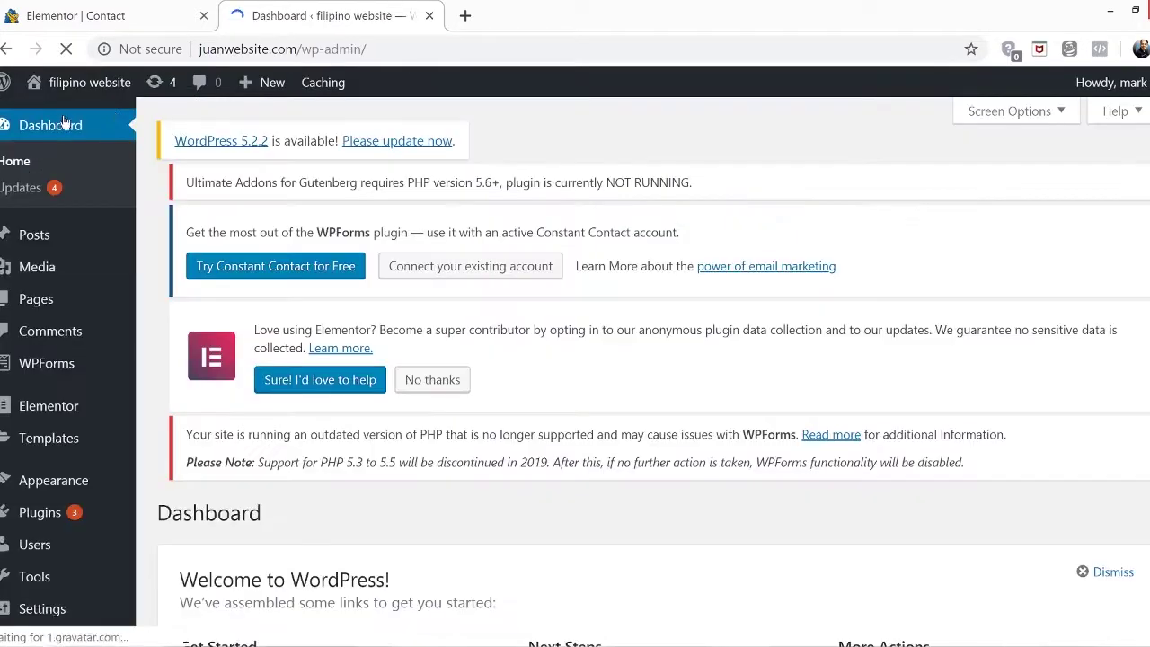
pyautogui.click(204, 16)
# Search plugins for 'contact form 7', then install and activate Contact Form 7
pyautogui.moveTo(54, 519)
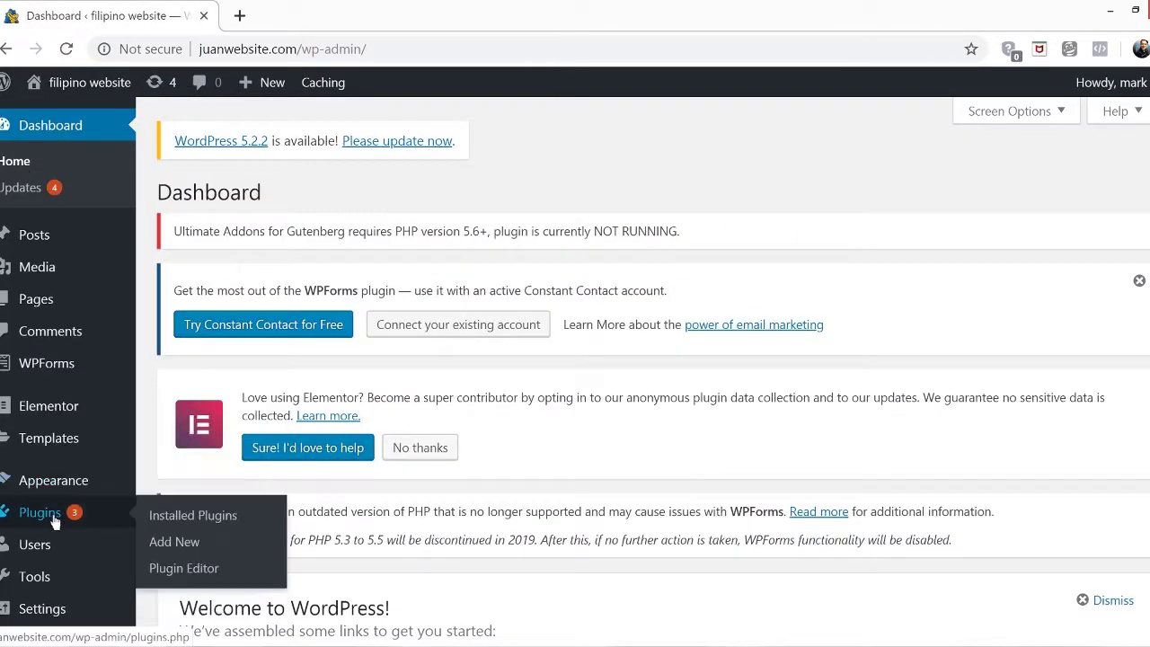
pyautogui.click(197, 548)
pyautogui.click(959, 537)
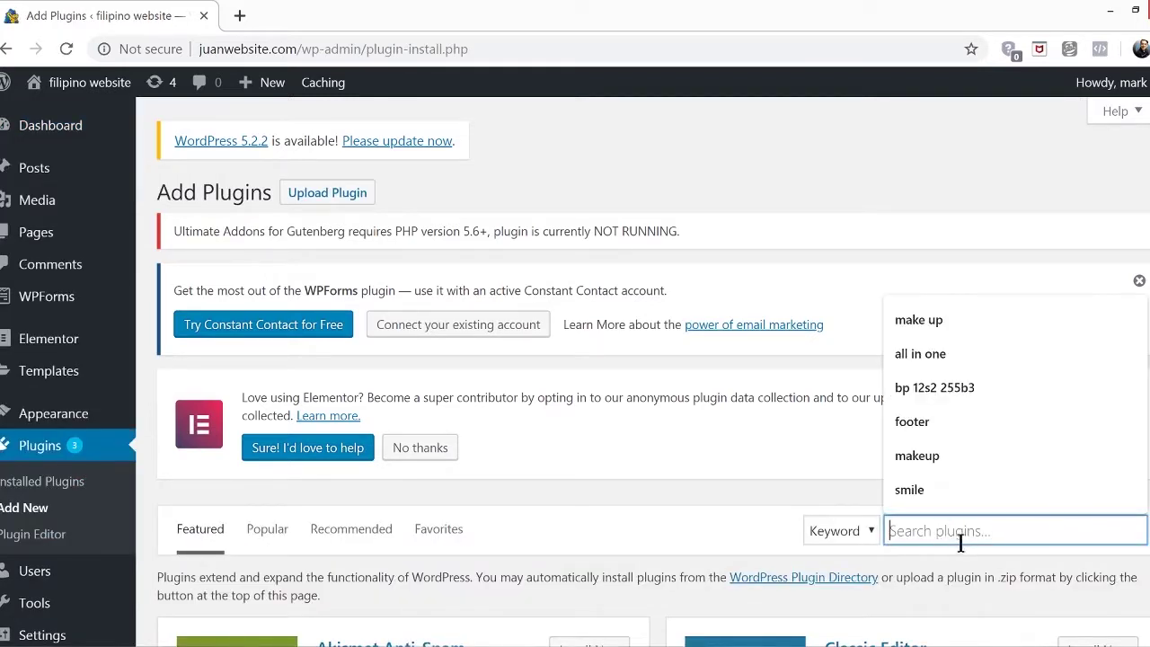
pyautogui.write('co')
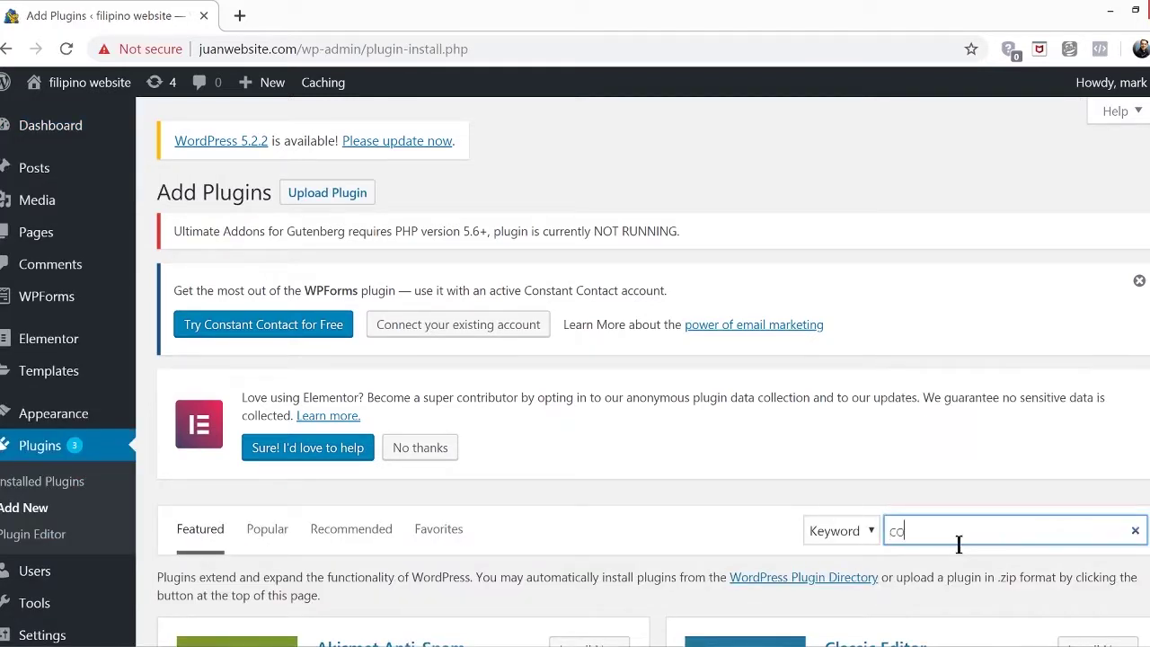
pyautogui.write('ntact form 7')
pyautogui.scroll(-3, 811, 489)
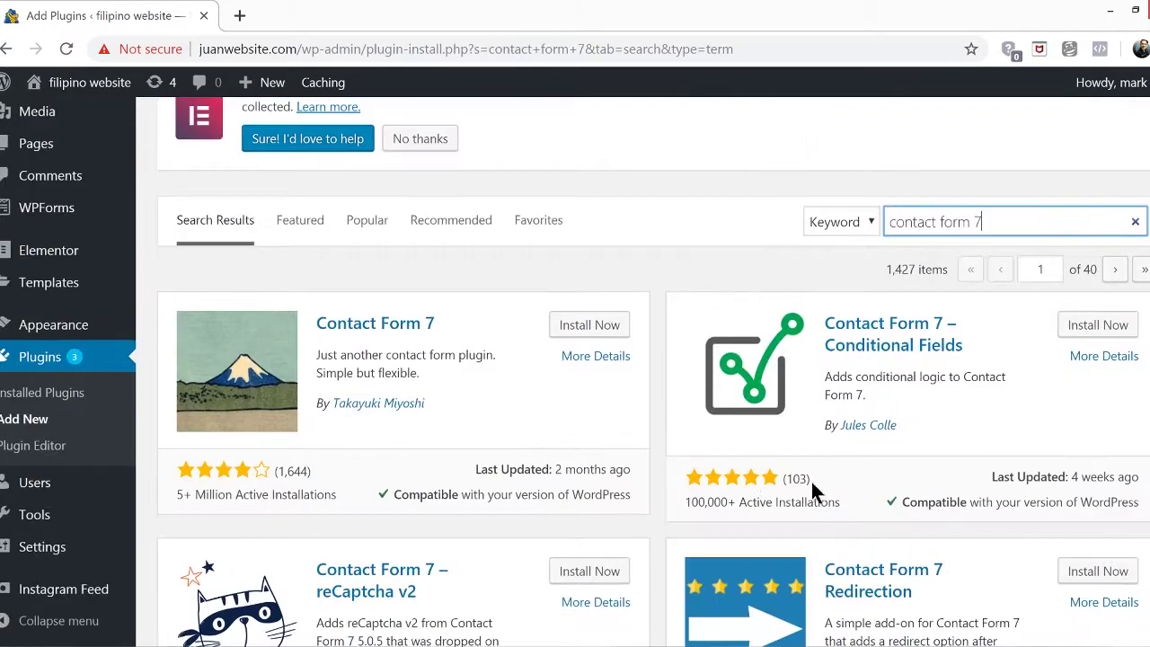
pyautogui.click(591, 328)
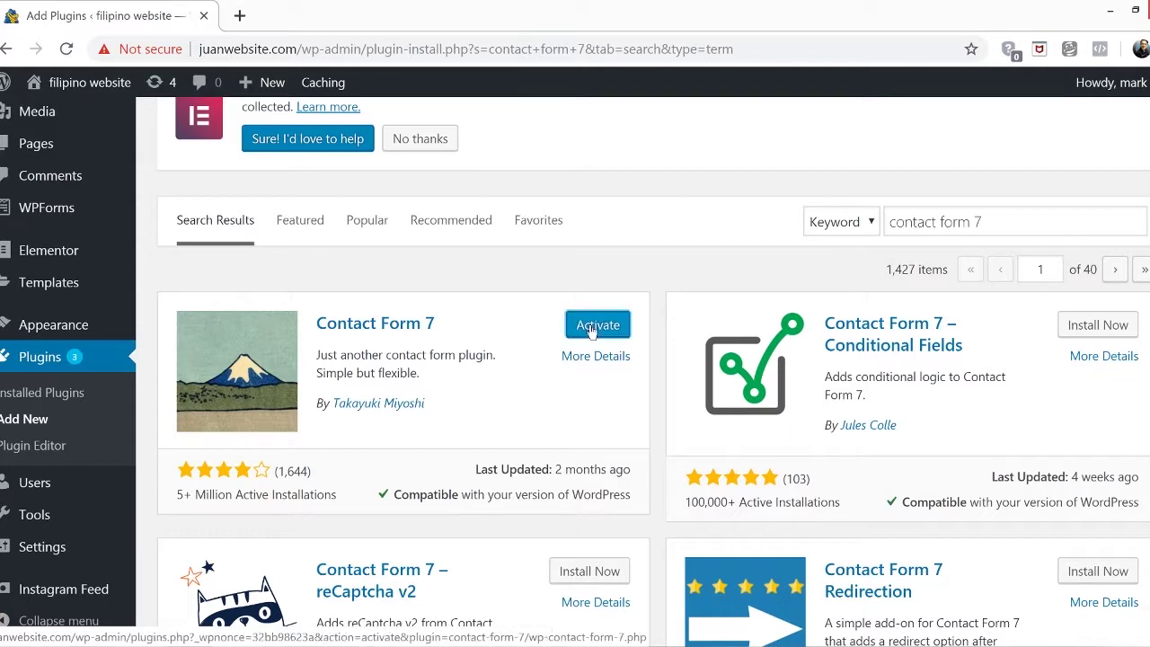
pyautogui.click(590, 327)
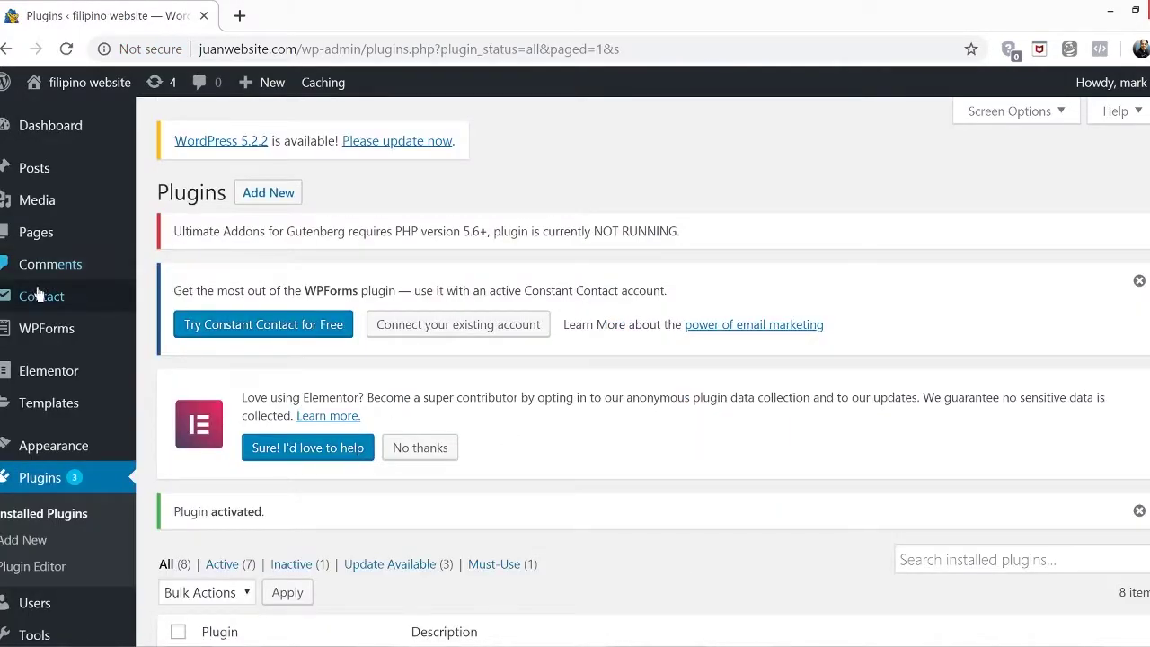
# Copy the [contact-form-7 id="1045" title="Contact form 1"] shortcode from the Contact Forms list
pyautogui.moveTo(33, 302)
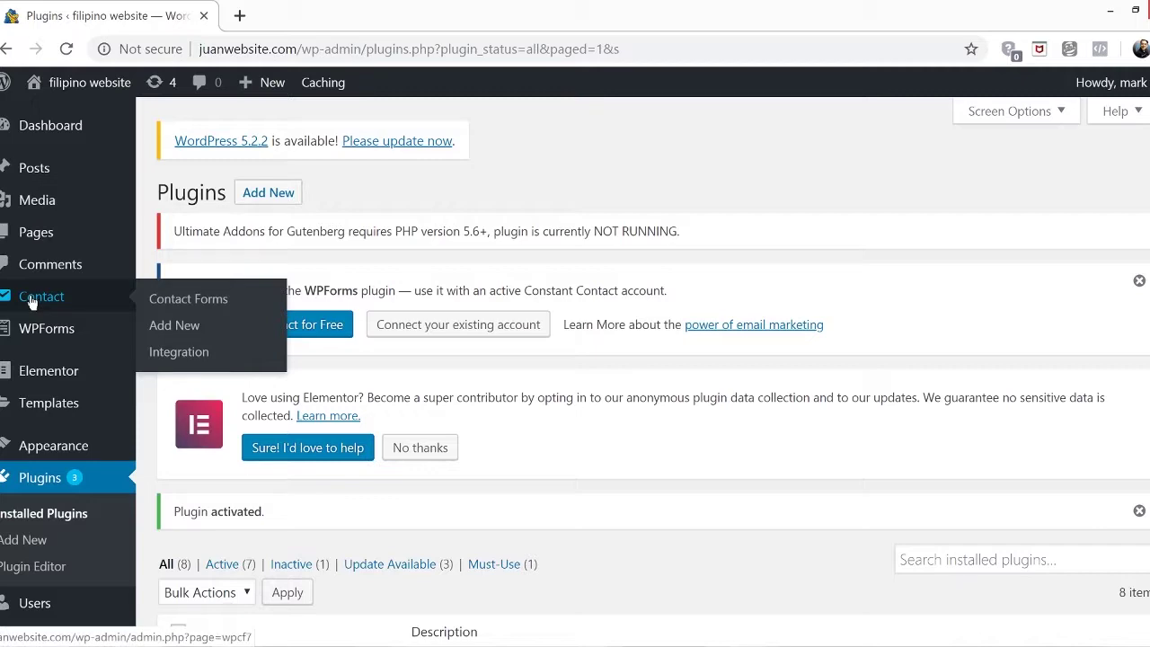
pyautogui.click(32, 302)
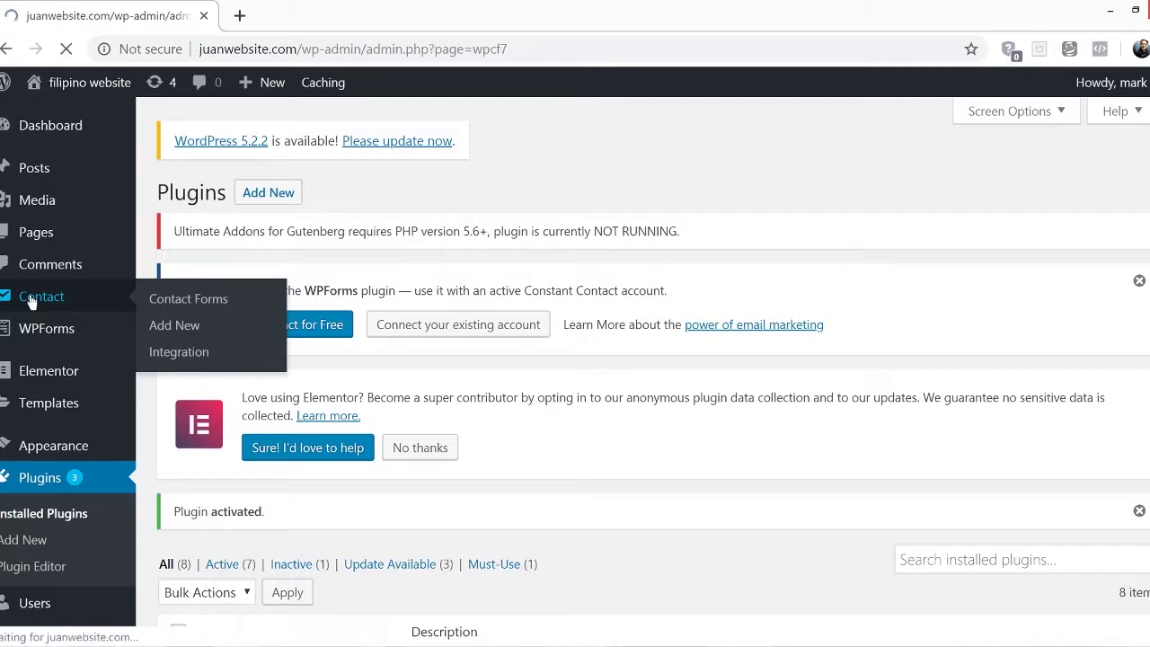
pyautogui.scroll(-5, 790, 457)
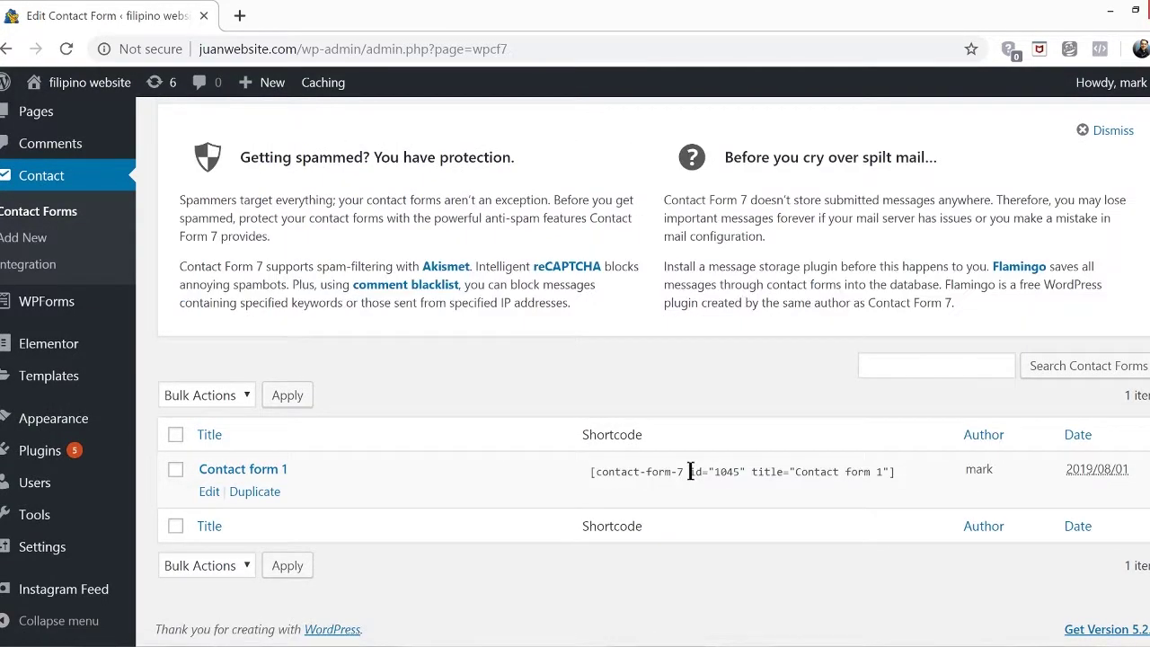
pyautogui.click(690, 472)
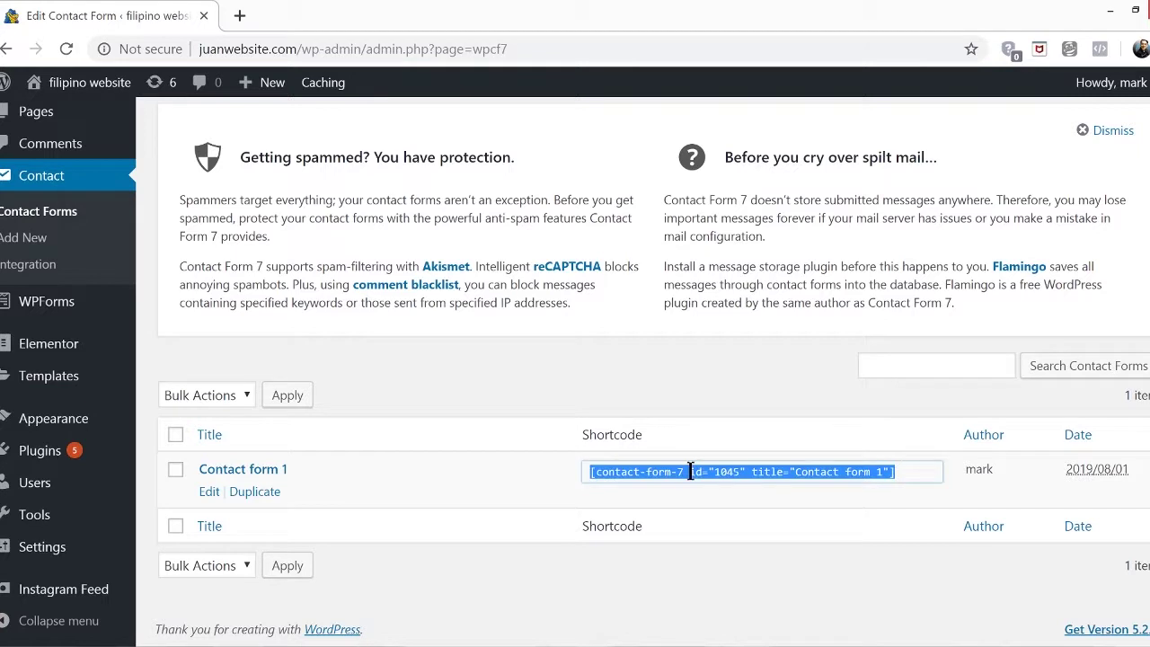
pyautogui.rightClick(690, 473)
pyautogui.click(717, 489)
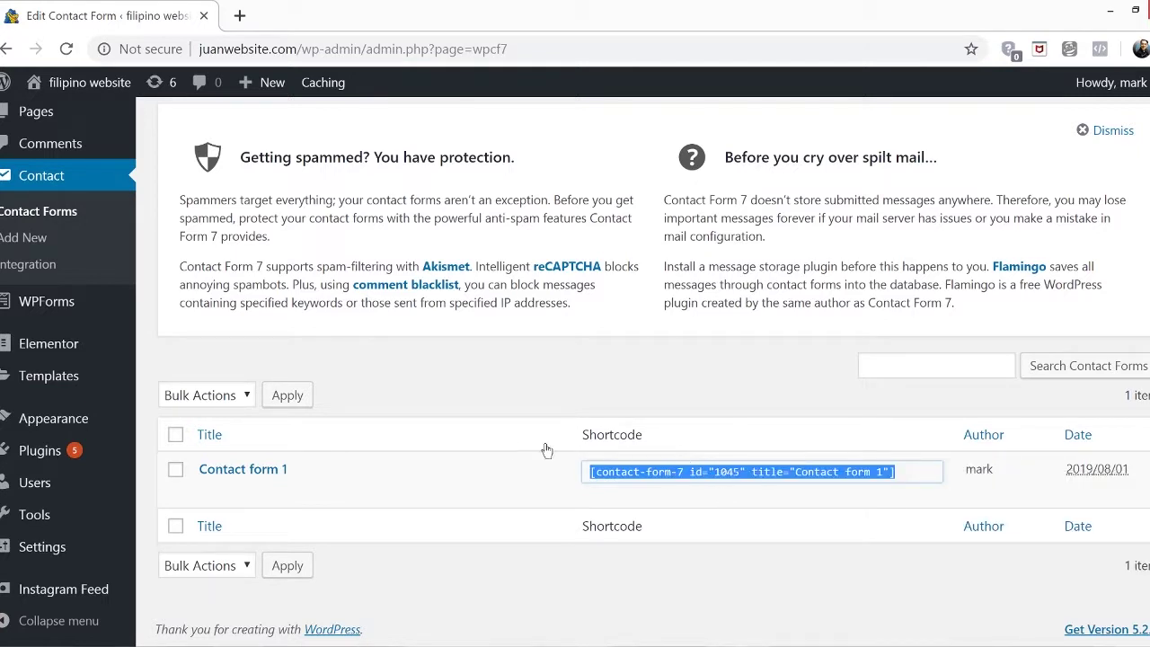
# Visit the live site's Contact page and launch it in Elementor
pyautogui.moveTo(62, 97)
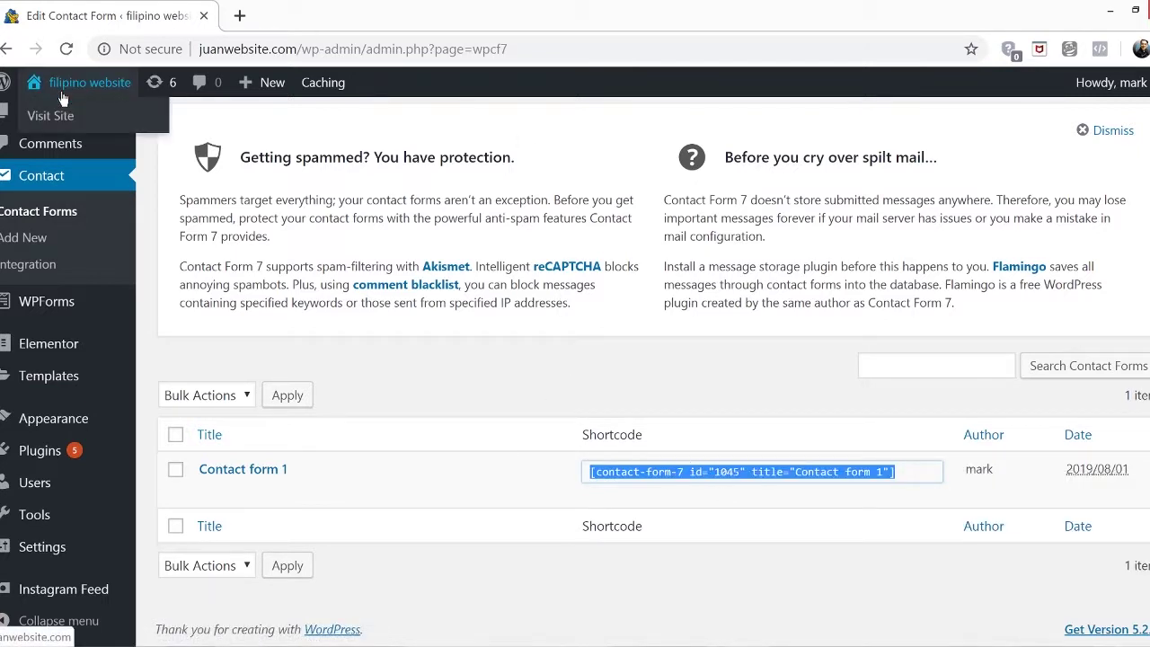
pyautogui.click(58, 117)
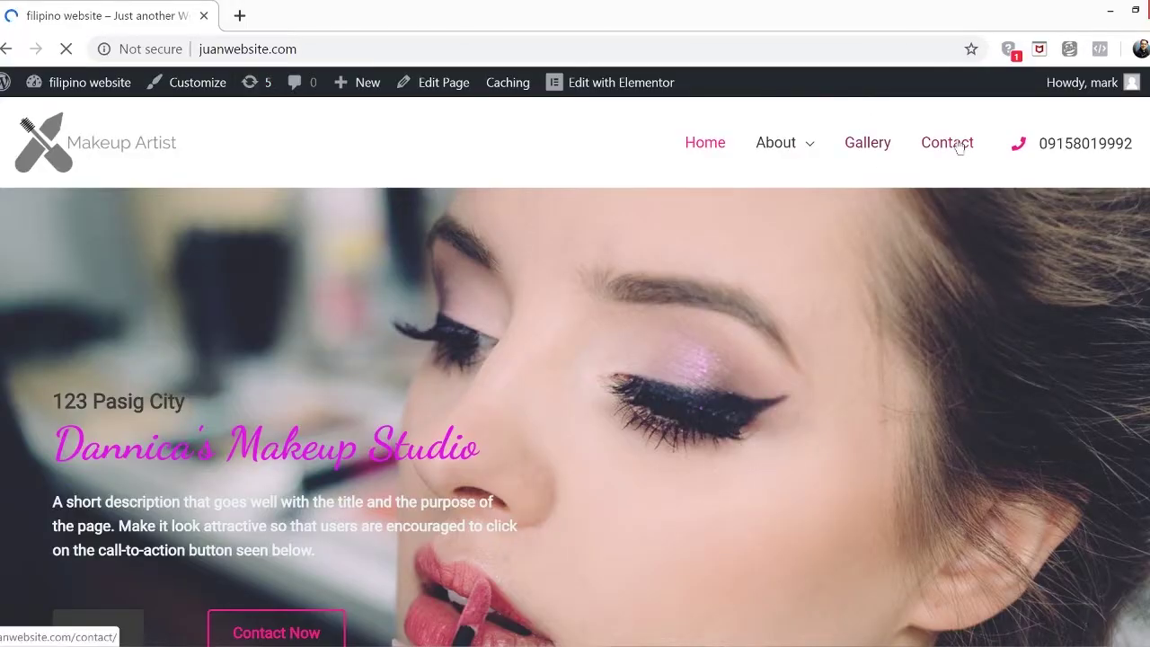
pyautogui.click(947, 143)
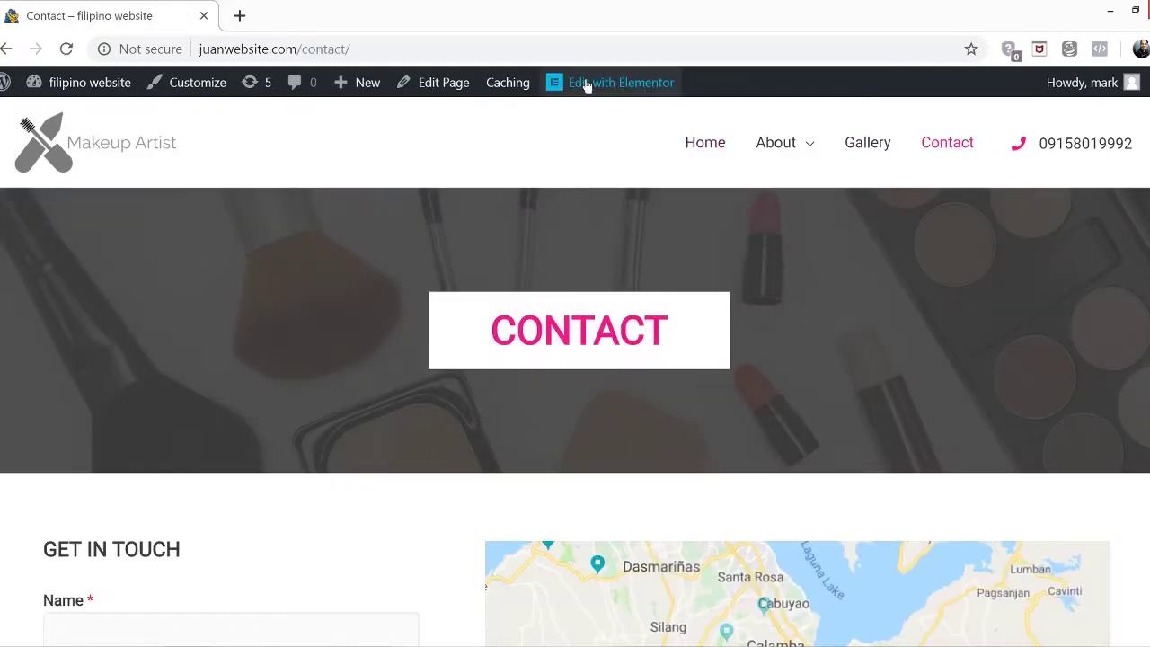
pyautogui.click(585, 83)
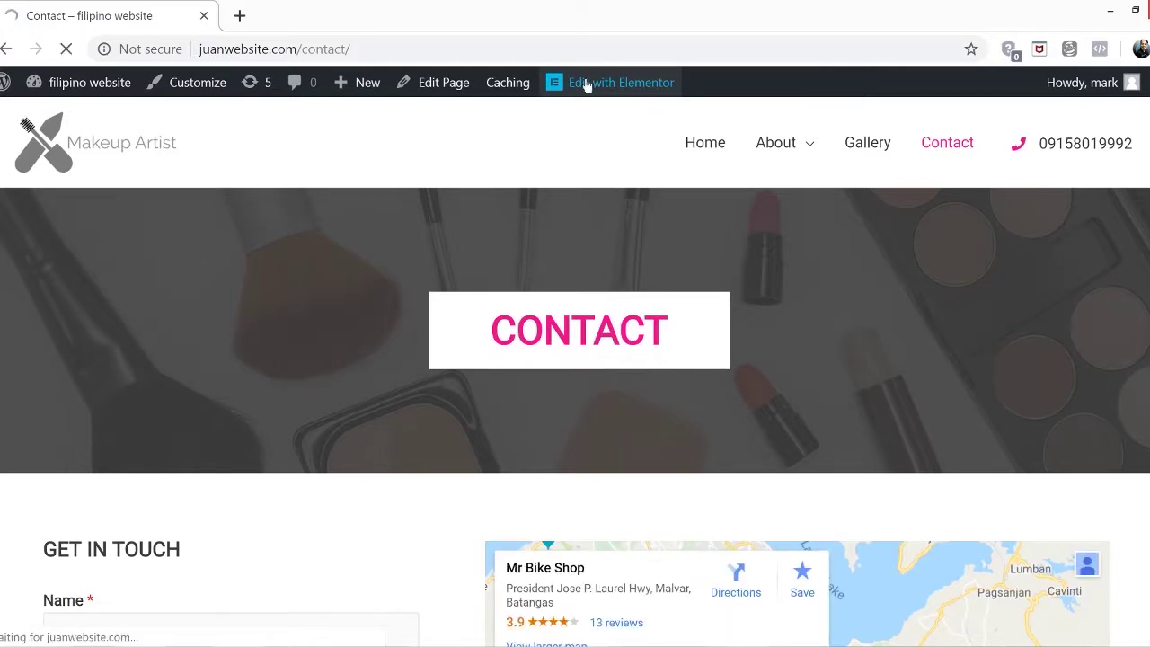
# Swap the old form widget for a Shortcode widget containing the Contact form 1 shortcode
pyautogui.scroll(-2, 500, 360)
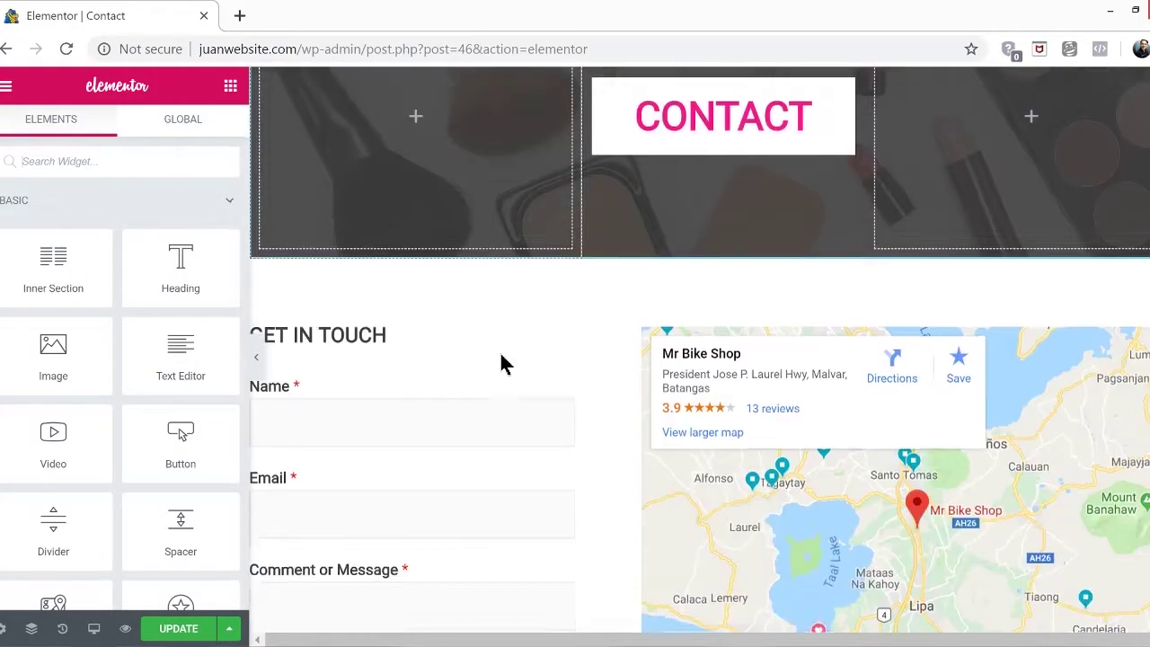
pyautogui.scroll(-3, 500, 360)
pyautogui.scroll(2, 420, 462)
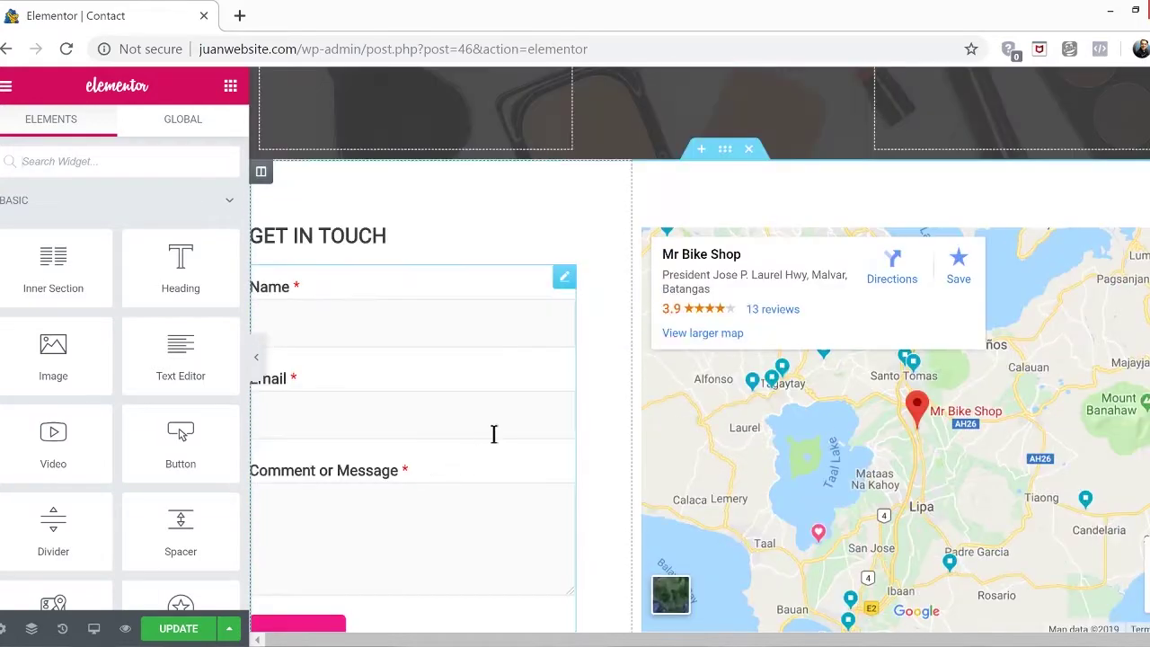
pyautogui.rightClick(568, 276)
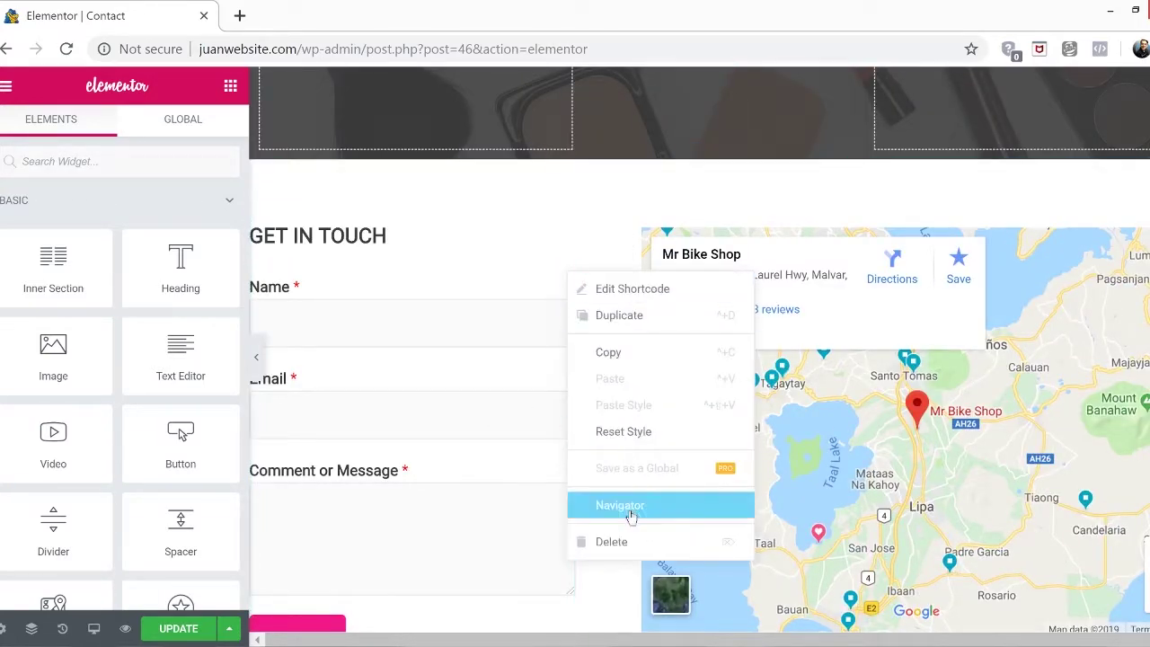
pyautogui.click(632, 542)
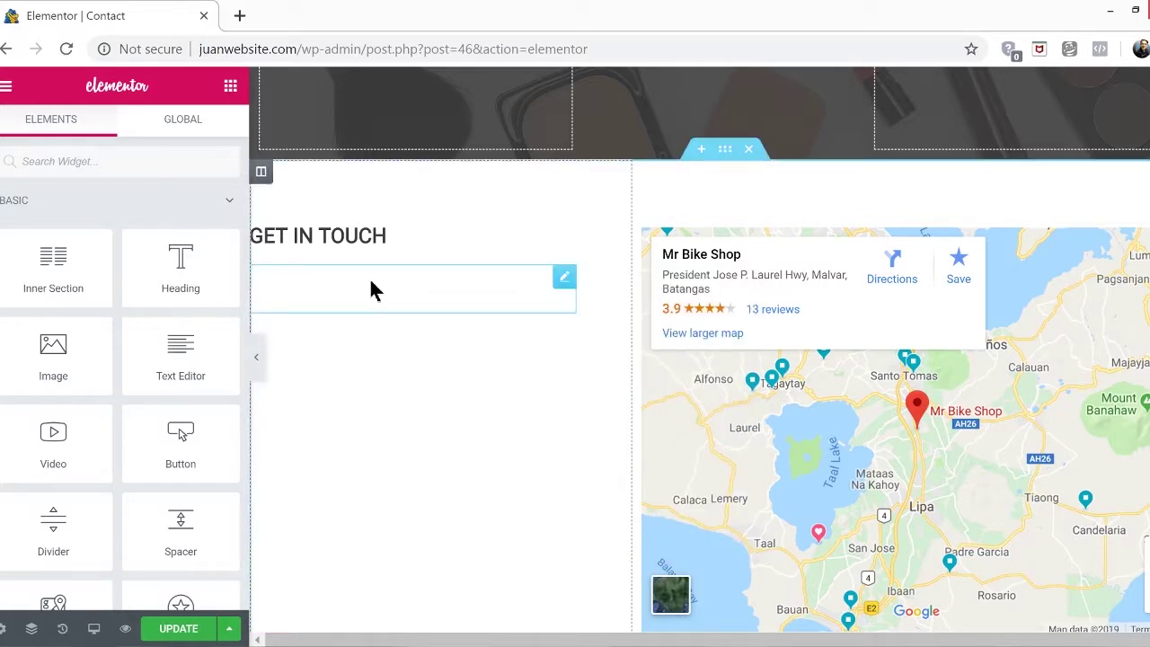
pyautogui.click(177, 163)
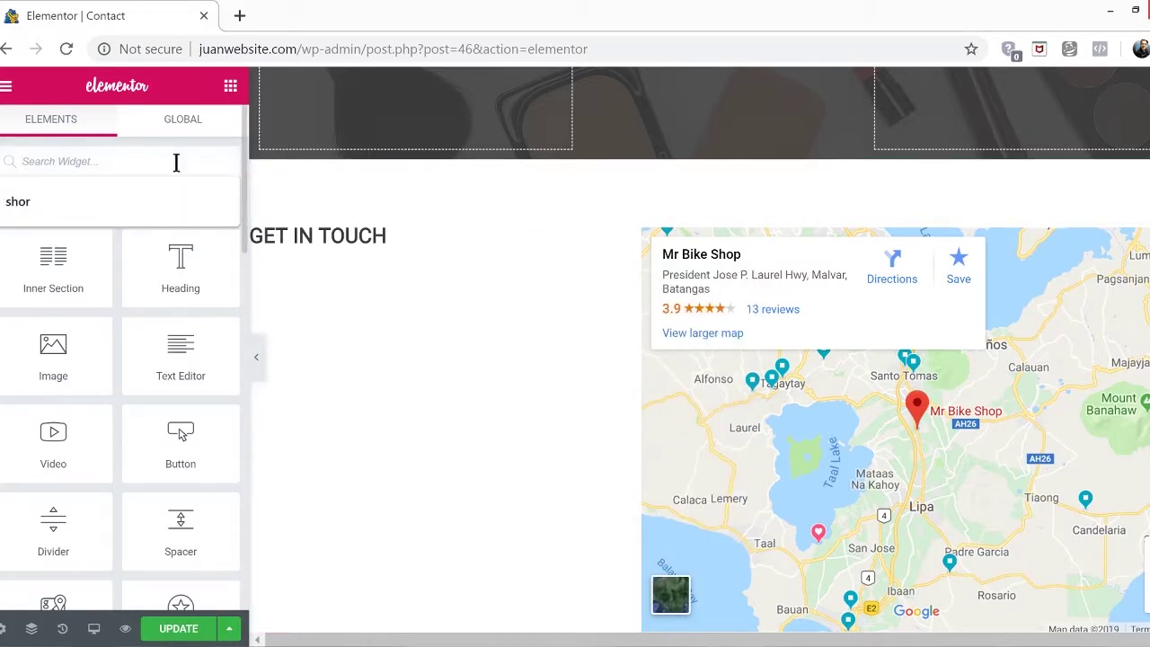
pyautogui.write('short')
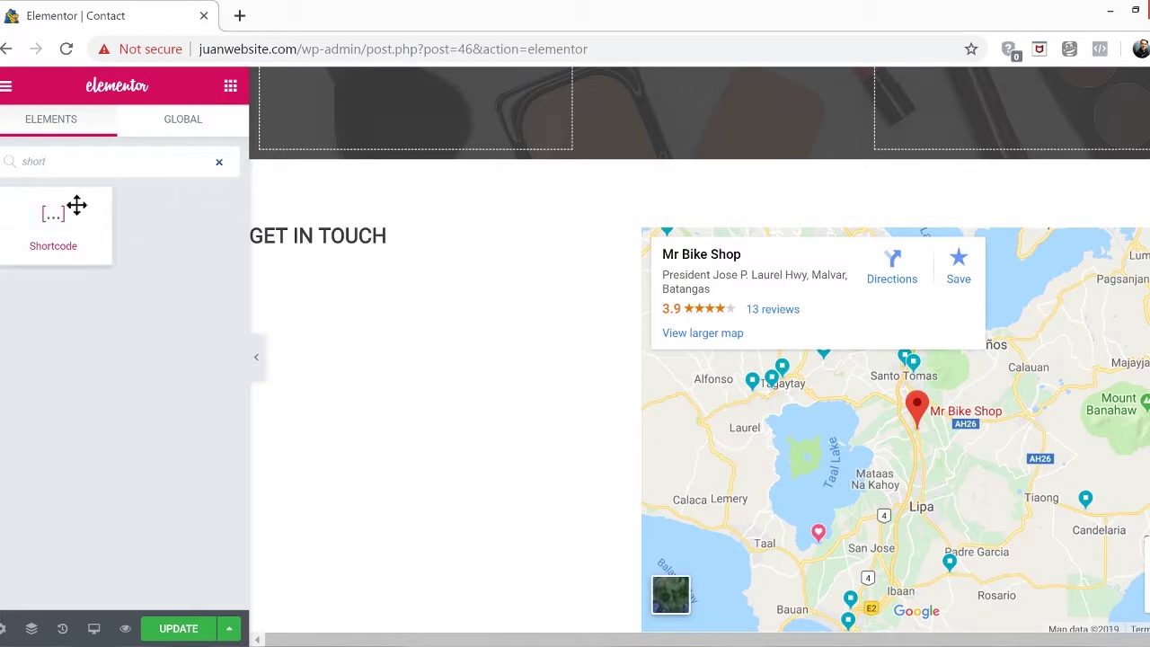
pyautogui.moveTo(48, 221); pyautogui.dragTo(403, 318)
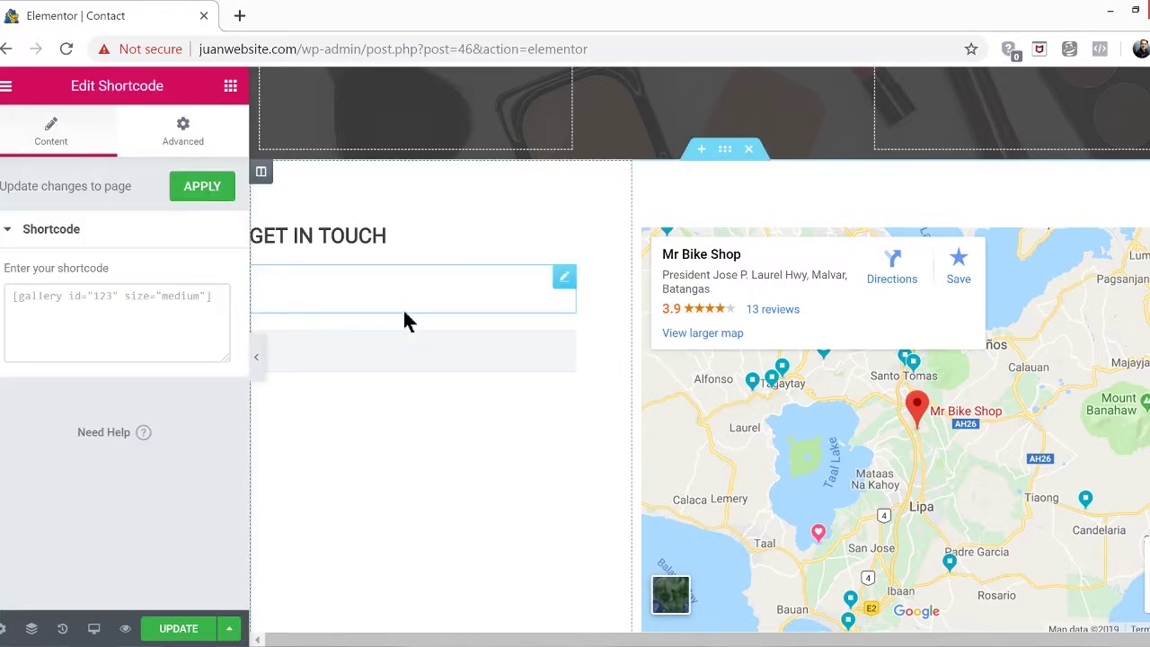
pyautogui.click(59, 295)
pyautogui.rightClick(58, 295)
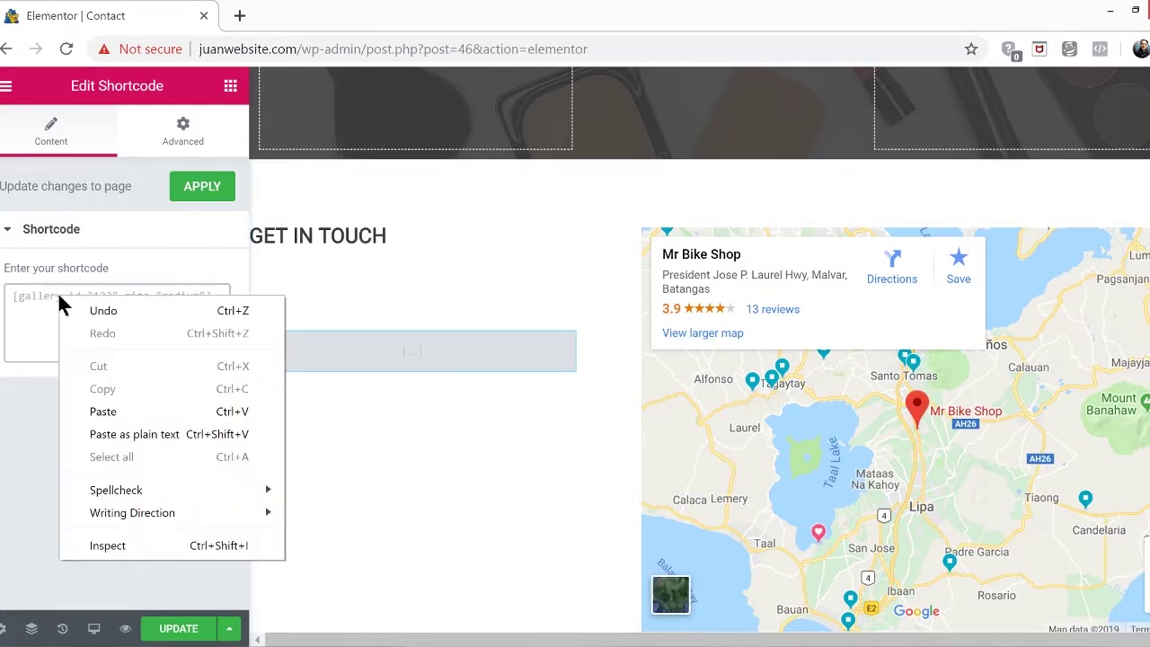
pyautogui.click(235, 420)
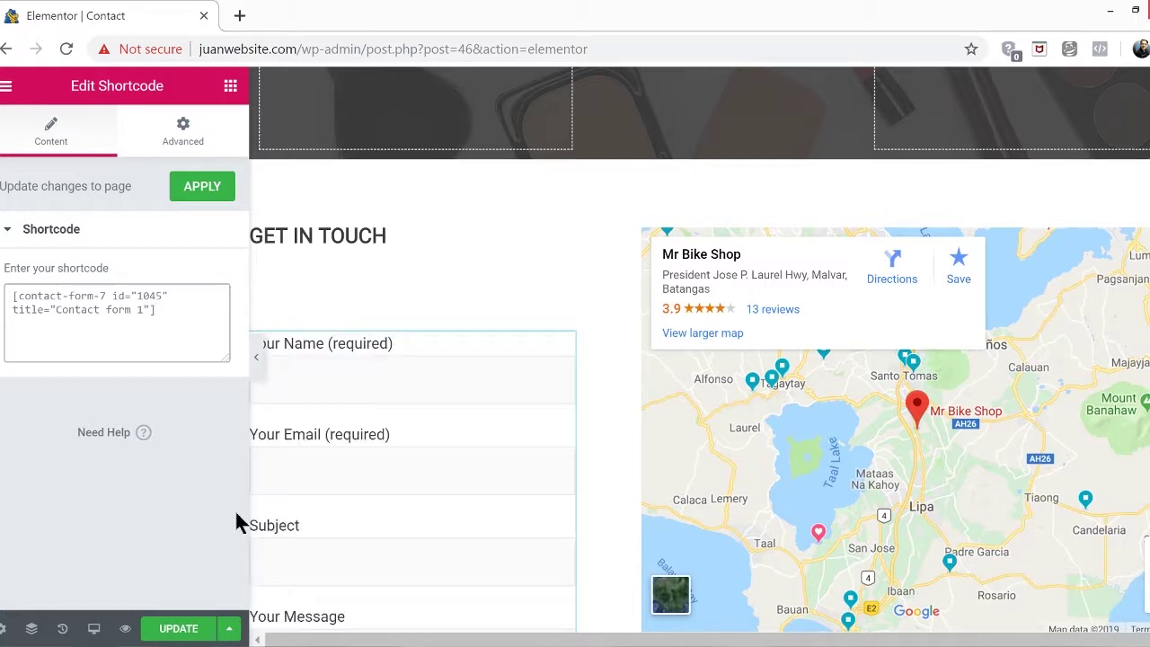
# Preview the Contact page, save the update, and view the live page
pyautogui.click(255, 357)
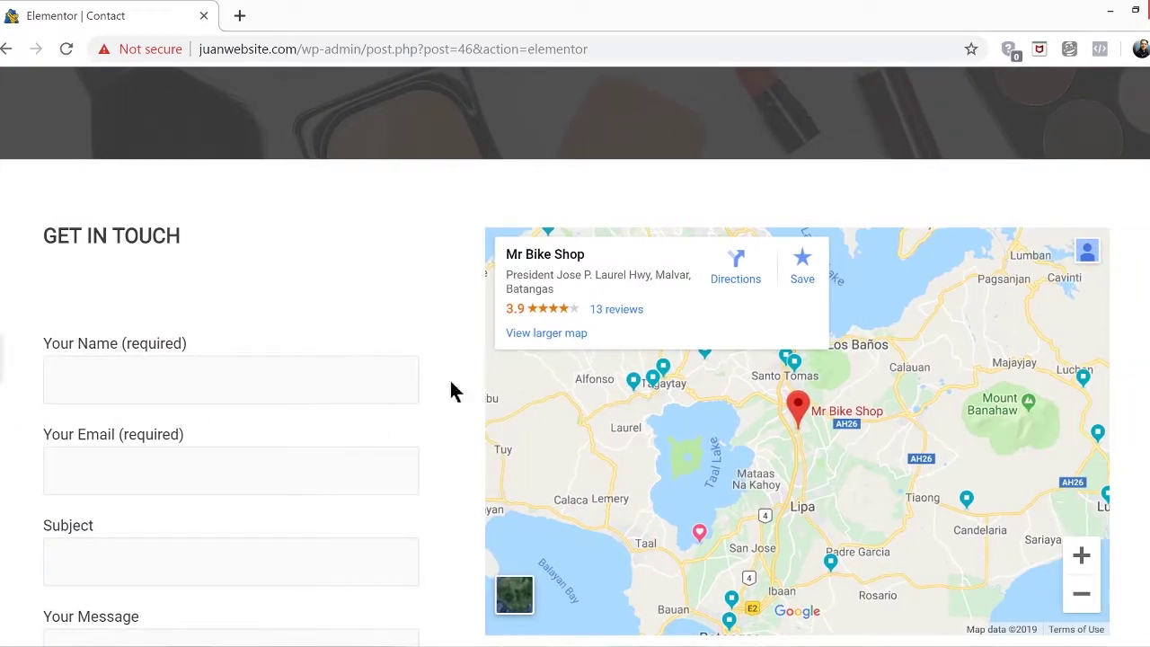
pyautogui.scroll(-4, 476, 386)
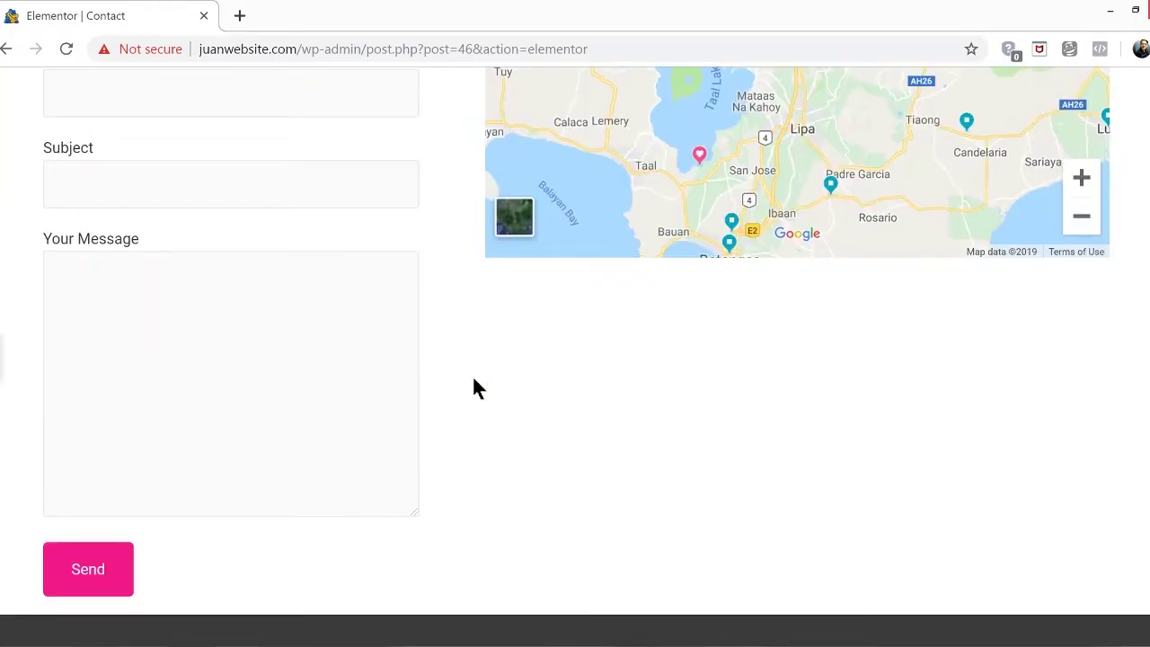
pyautogui.scroll(4, 476, 388)
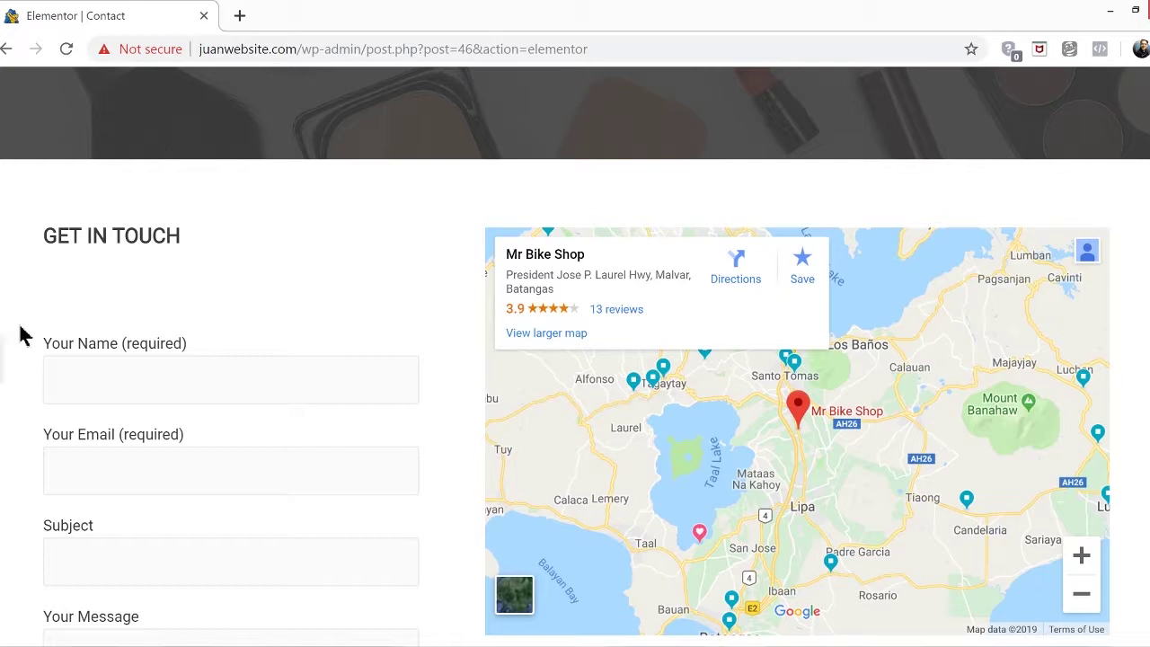
pyautogui.click(13, 358)
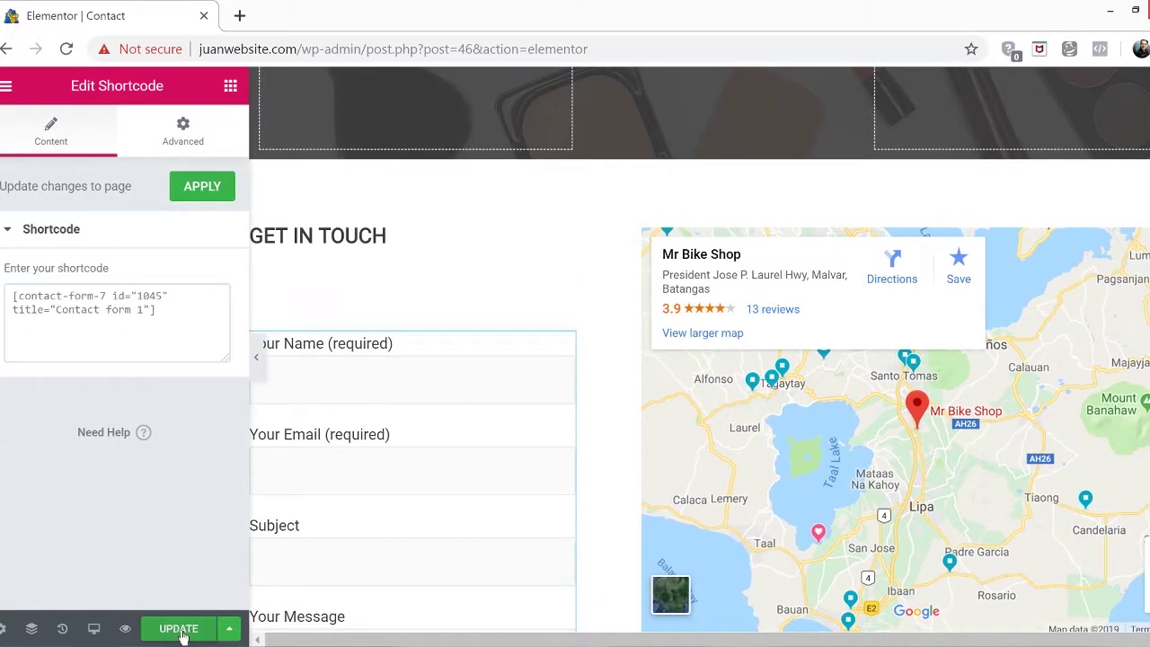
pyautogui.click(176, 628)
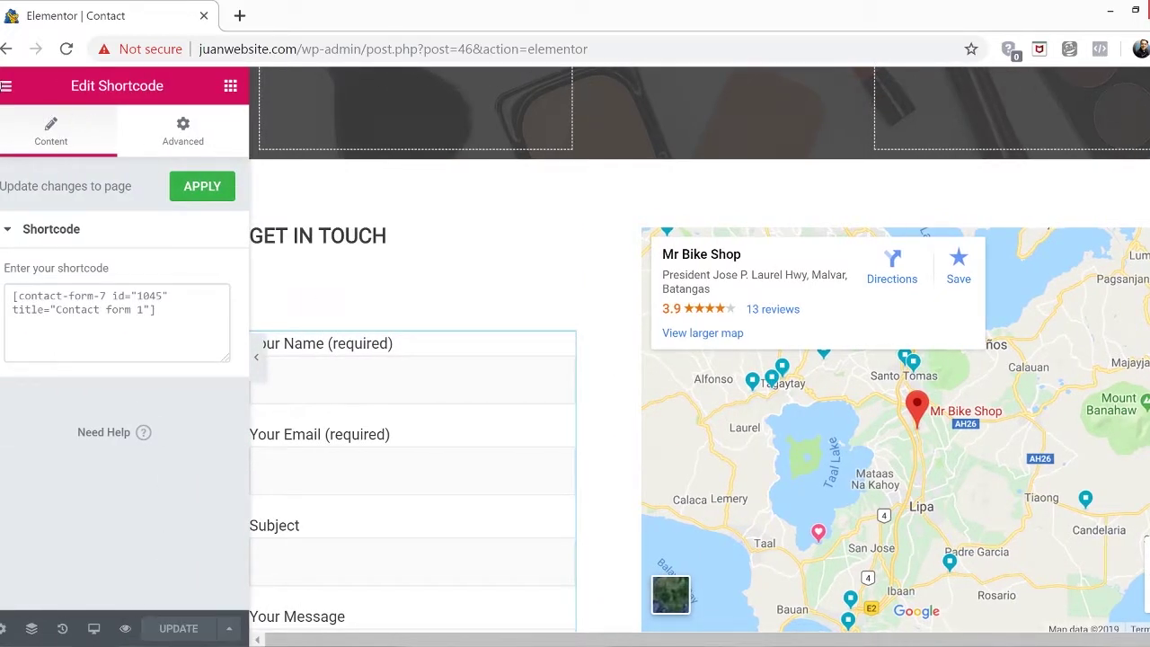
pyautogui.click(7, 86)
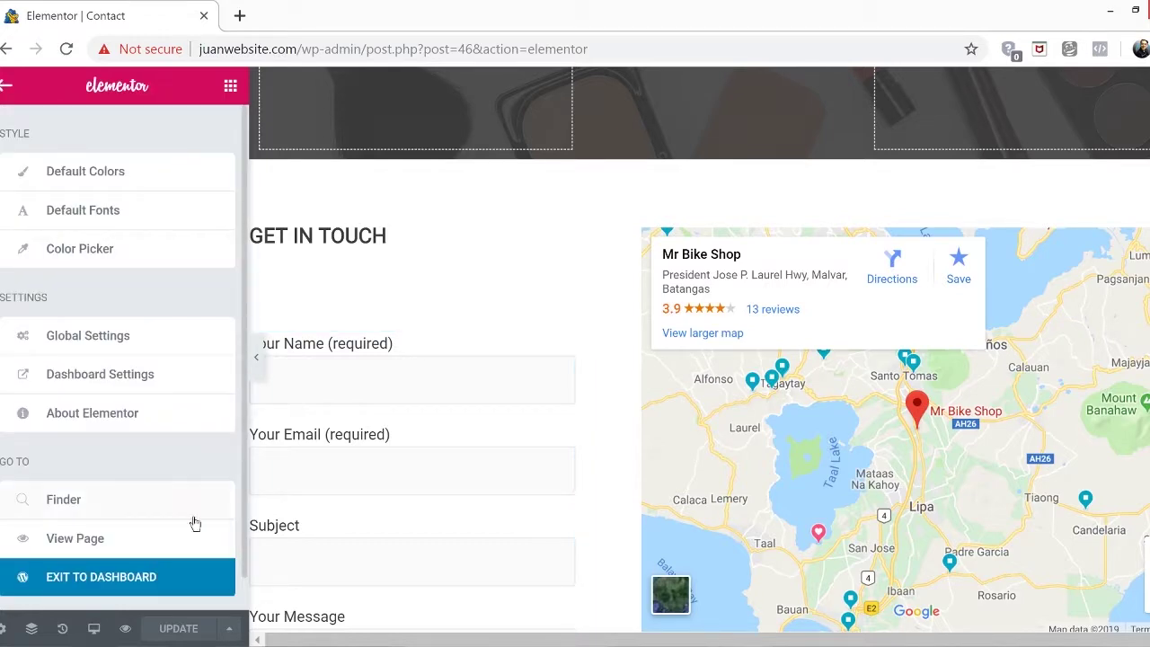
pyautogui.click(153, 539)
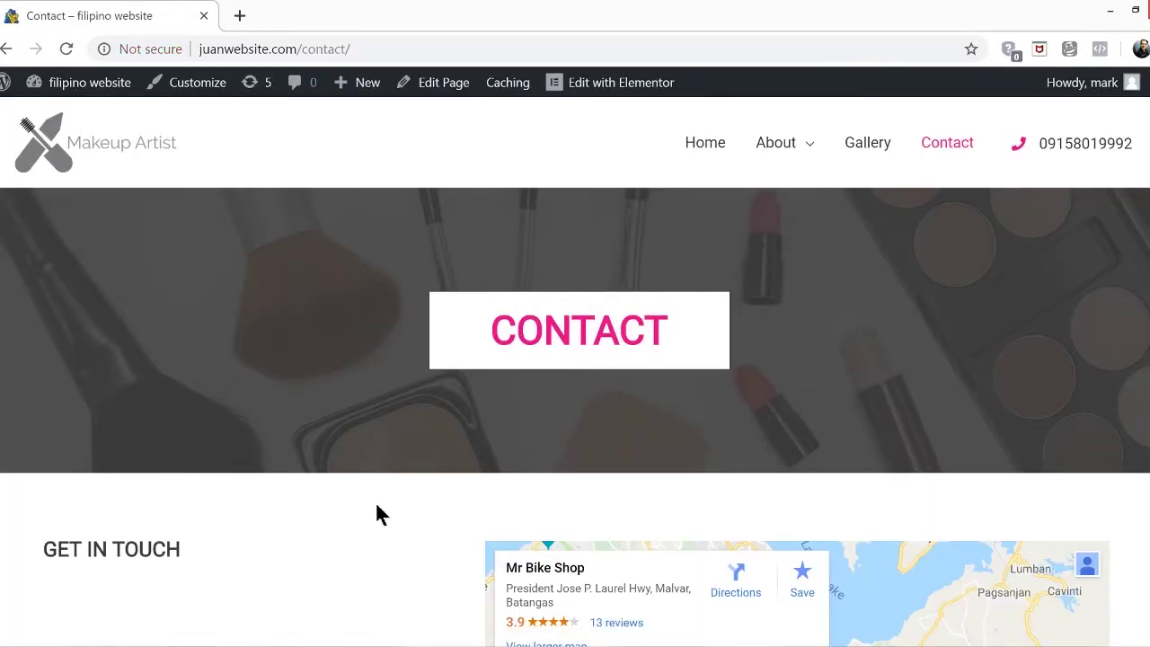
# Enter the sender's name and choose a saved e-mail address in the Contact form
pyautogui.scroll(-4, 377, 514)
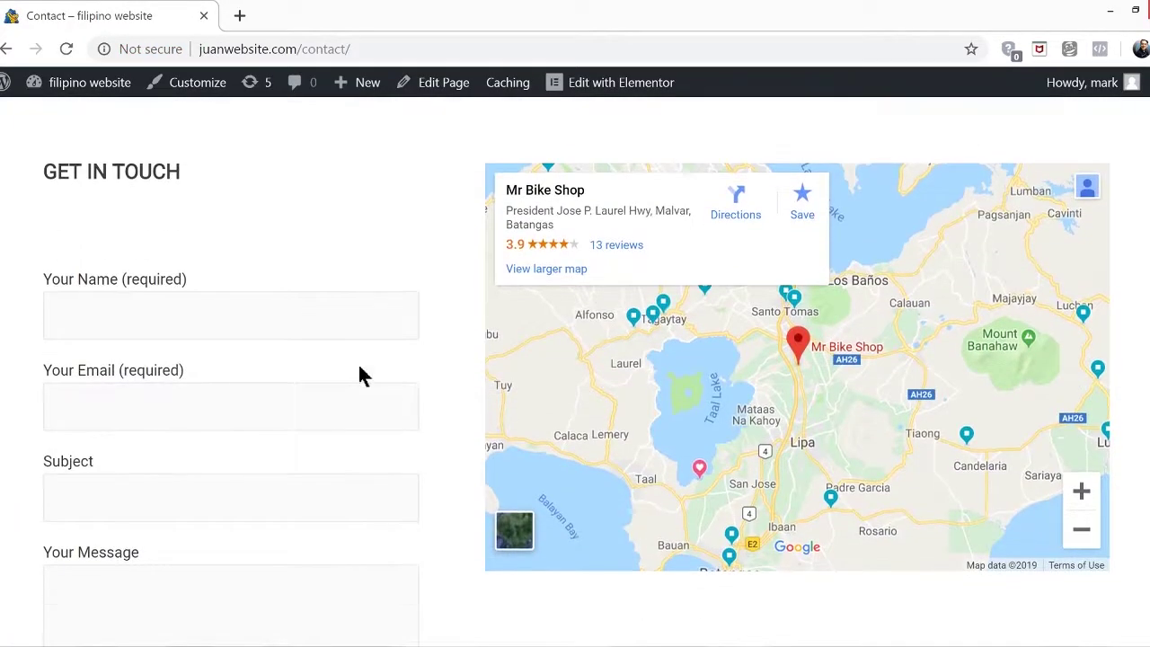
pyautogui.click(302, 316)
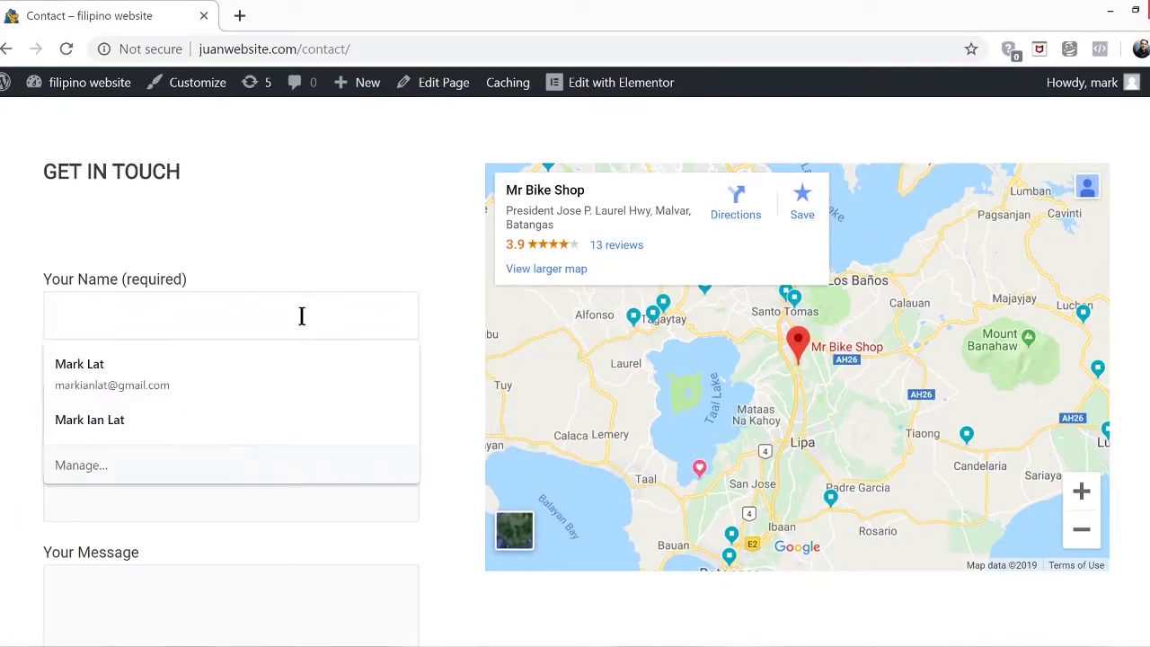
pyautogui.write('ian')
pyautogui.click(236, 404)
pyautogui.write('rack')
pyautogui.click(129, 471)
# Send the form with subject 'testing email' and message 'hello world'
pyautogui.scroll(-2, 127, 400)
pyautogui.click(158, 299)
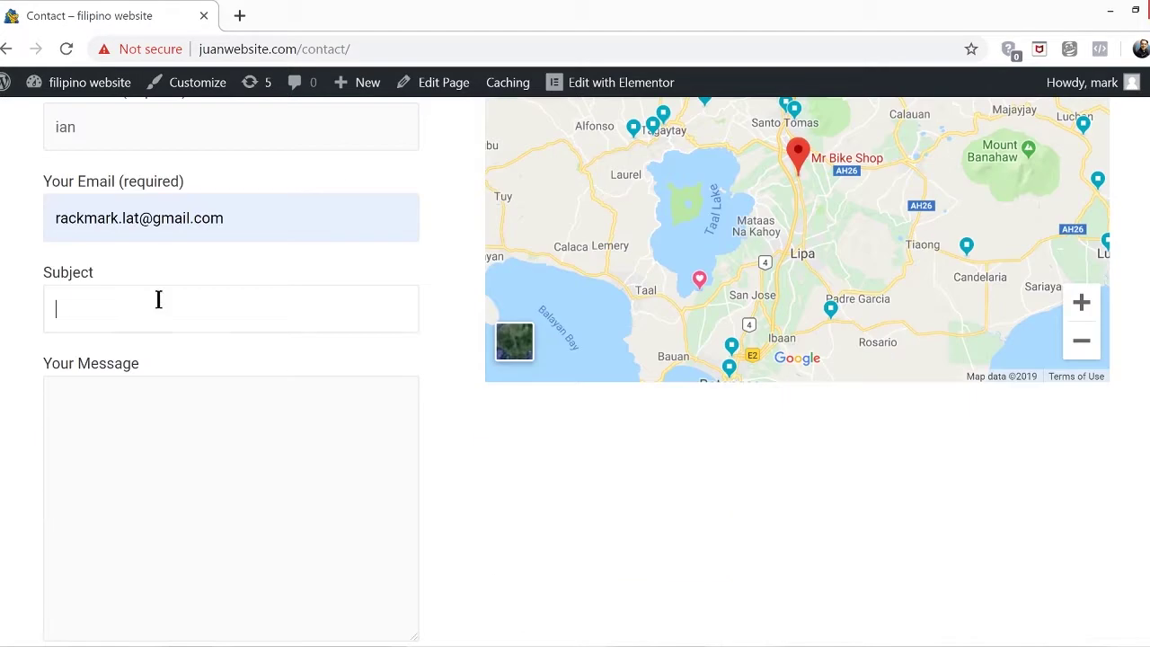
pyautogui.write('testing email')
pyautogui.click(272, 444)
pyautogui.write('hello wor')
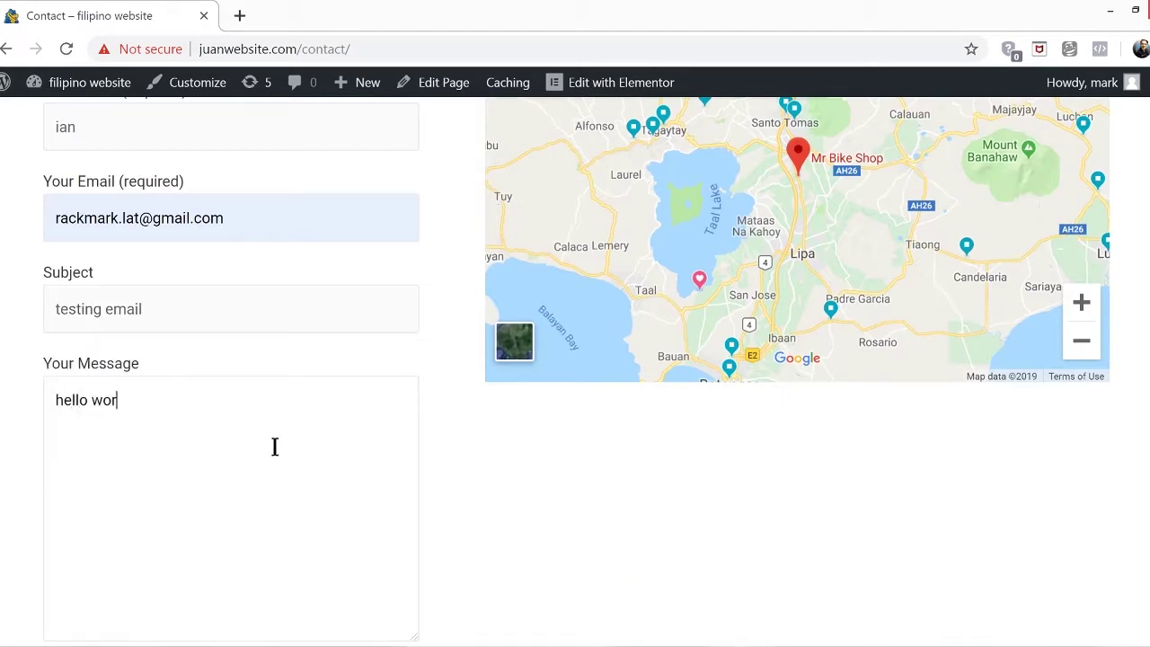
pyautogui.write('ld')
pyautogui.scroll(-2, 539, 458)
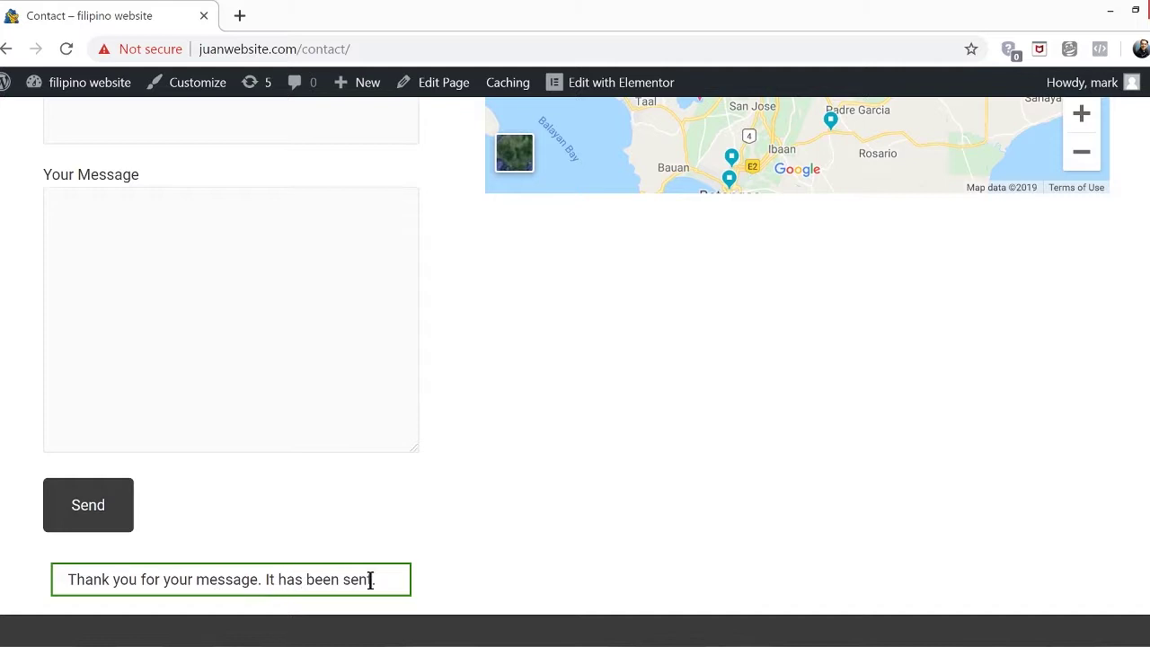
pyautogui.click(712, 391)
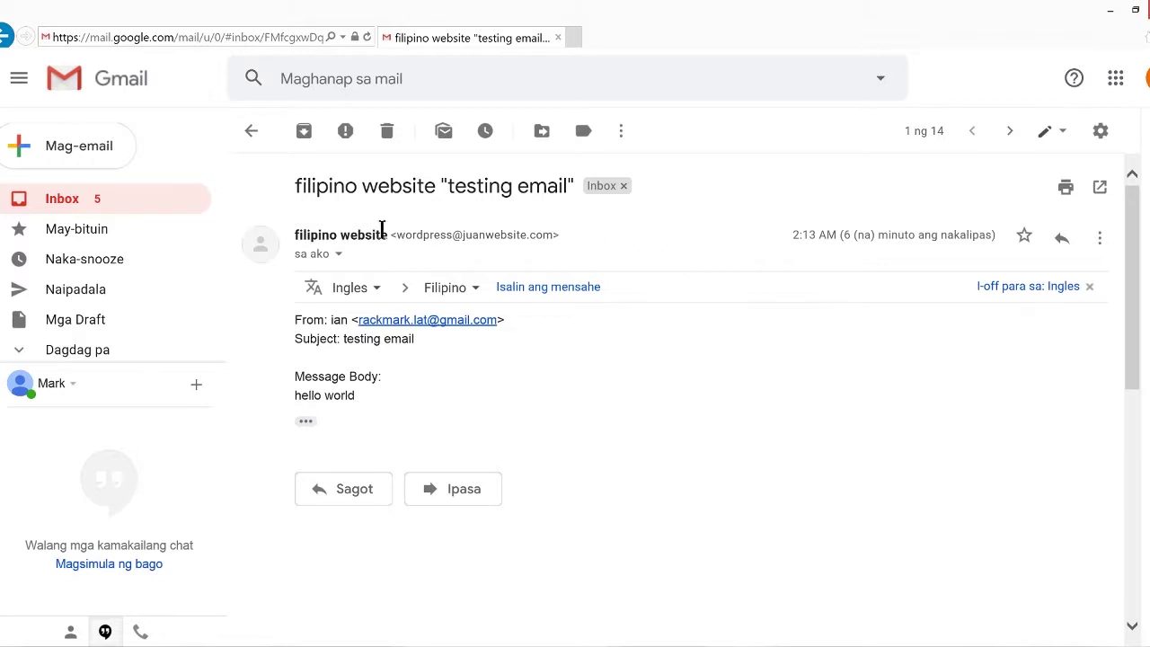
# Check the sender address in the received 'testing email' Gmail message
pyautogui.moveTo(395, 235); pyautogui.dragTo(613, 274)
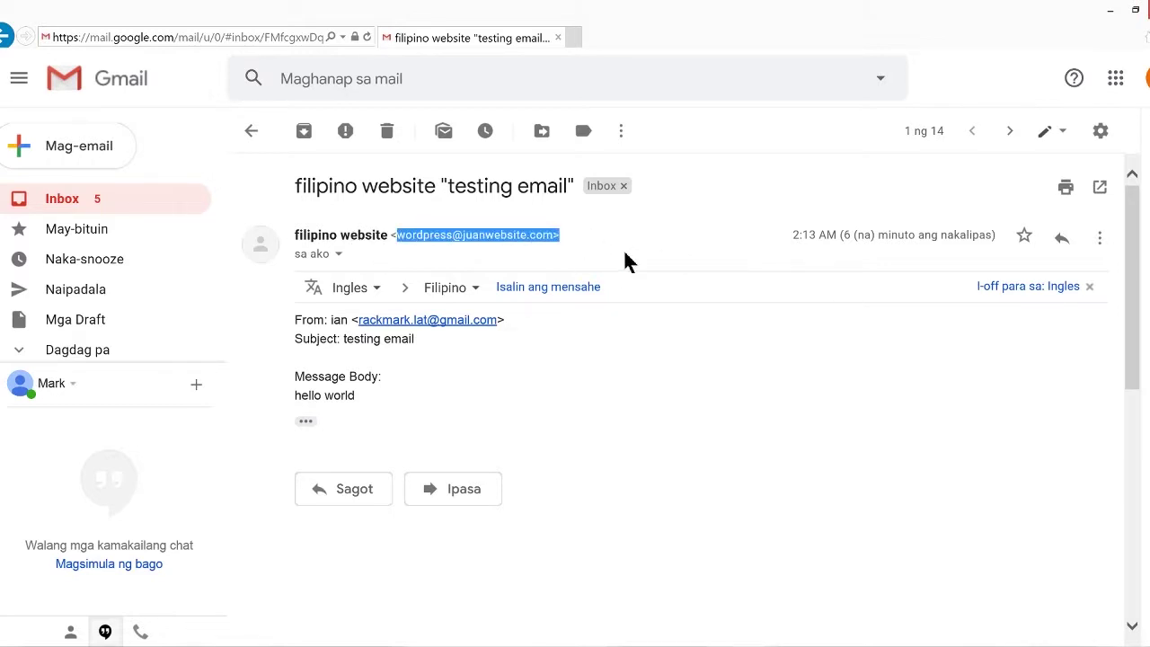
pyautogui.click(626, 260)
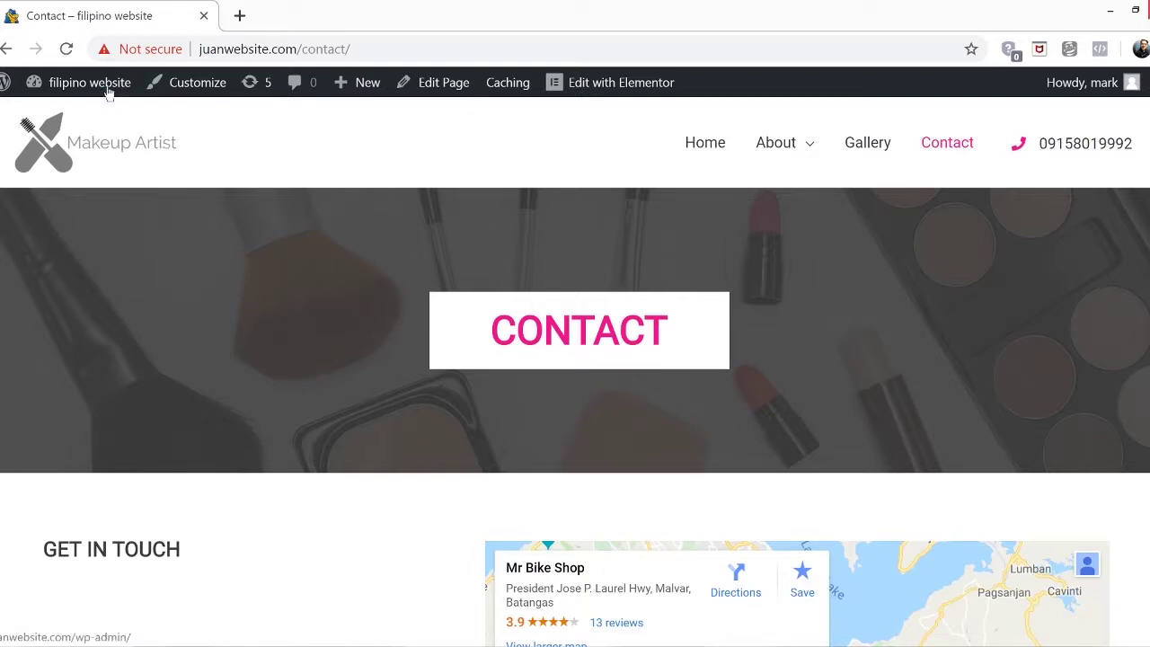
# Search Add New plugins for 'simple ssl', then install and activate Really Simple SSL
pyautogui.moveTo(100, 90)
pyautogui.click(87, 117)
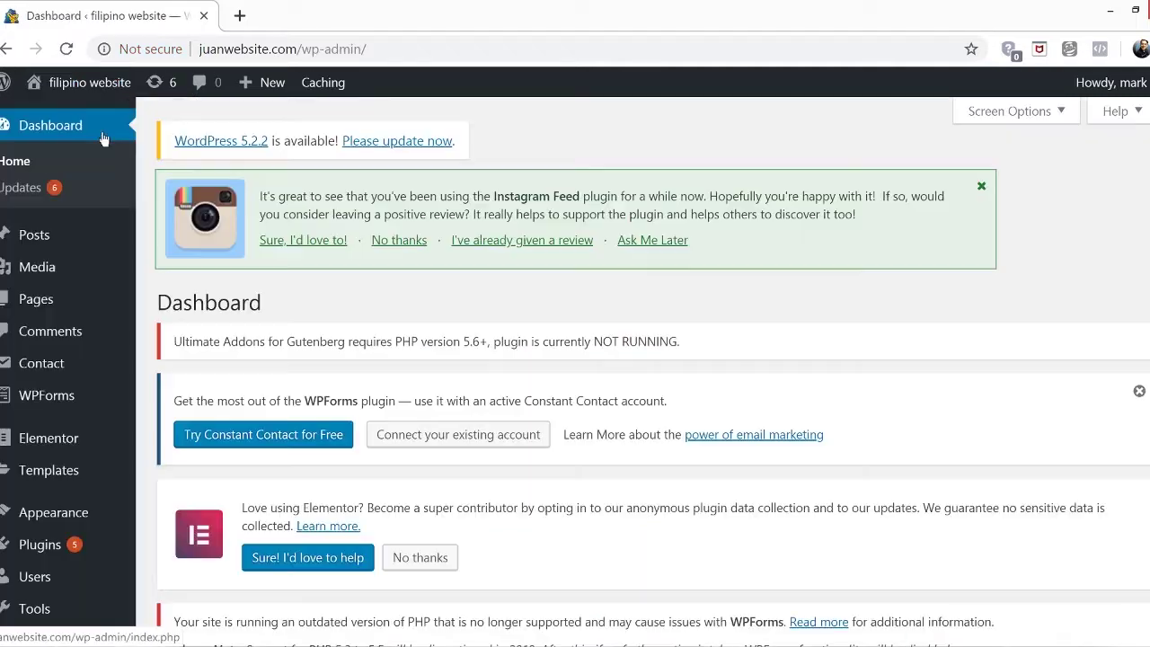
pyautogui.moveTo(59, 550)
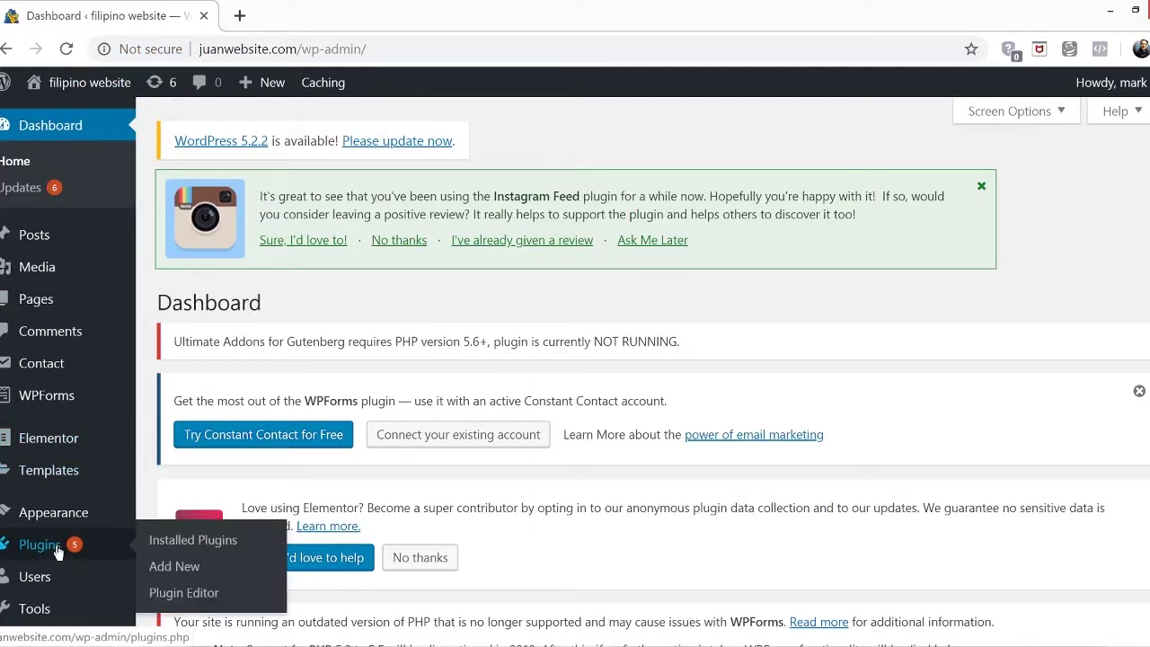
pyautogui.click(196, 572)
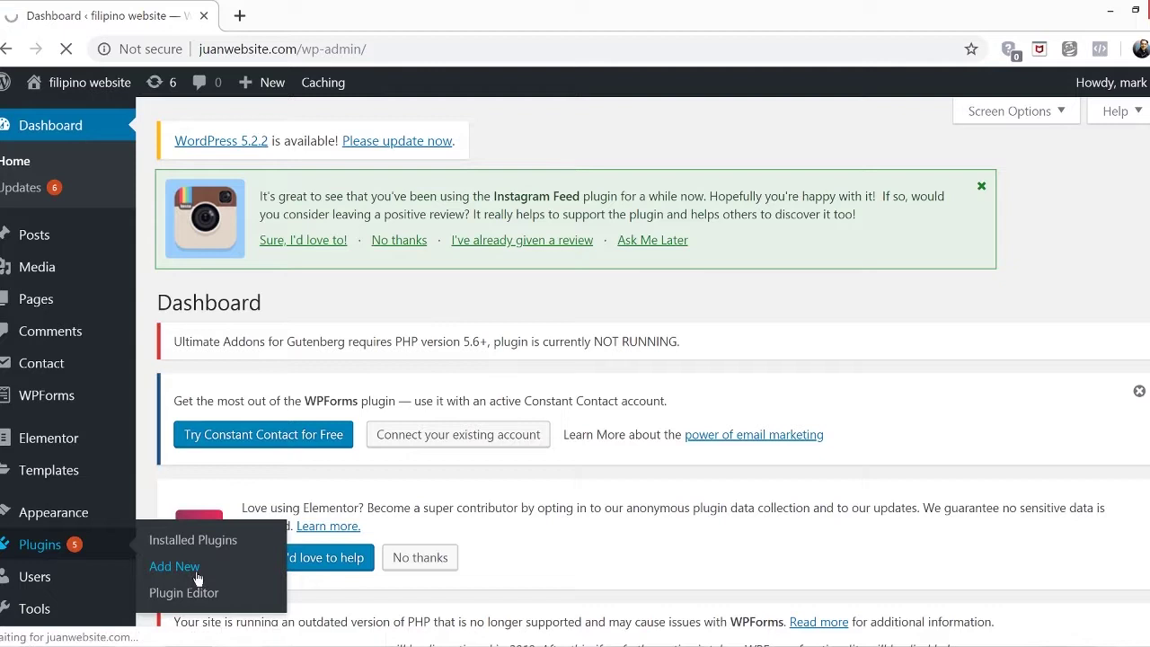
pyautogui.click(991, 257)
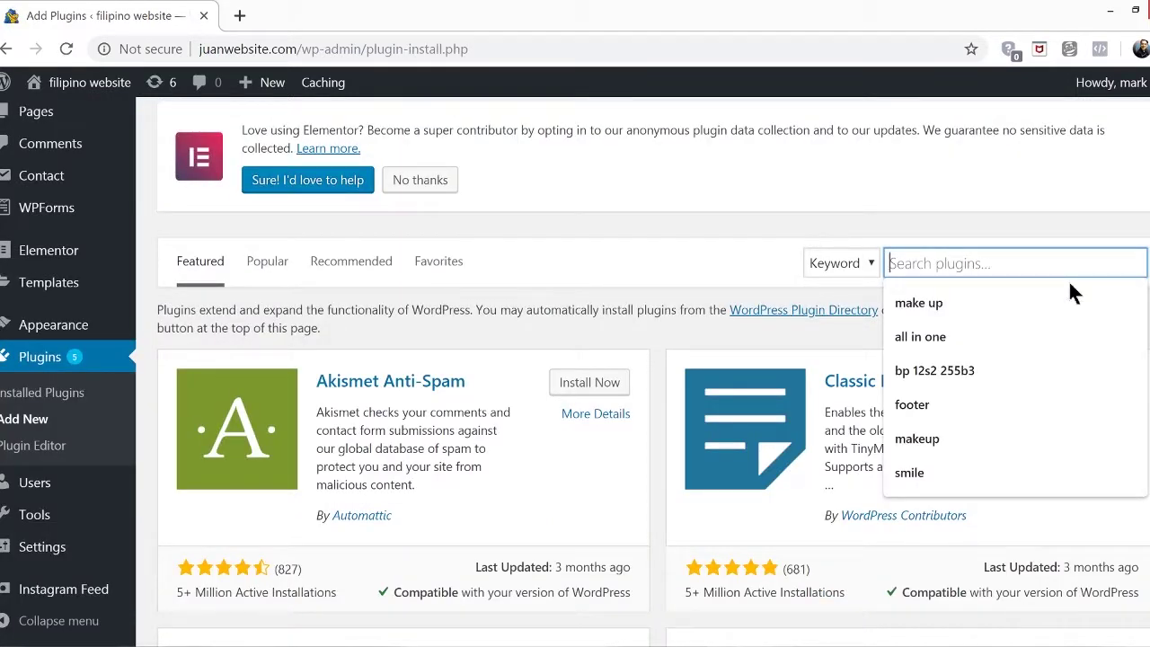
pyautogui.write('simple ')
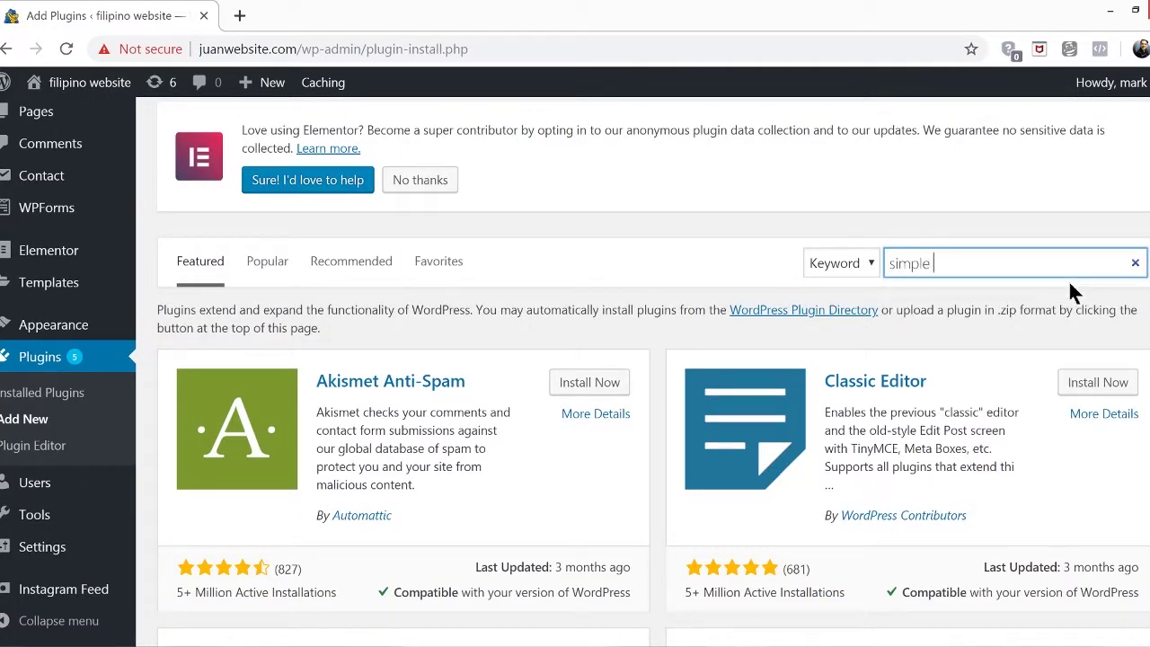
pyautogui.write('ssl')
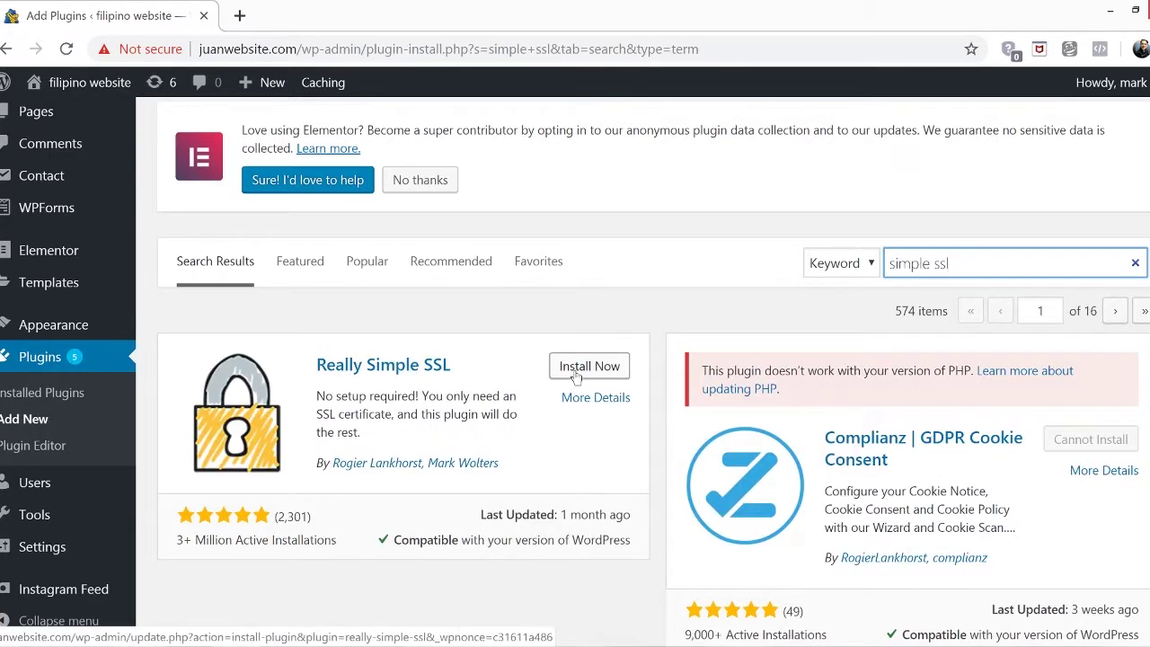
pyautogui.click(576, 375)
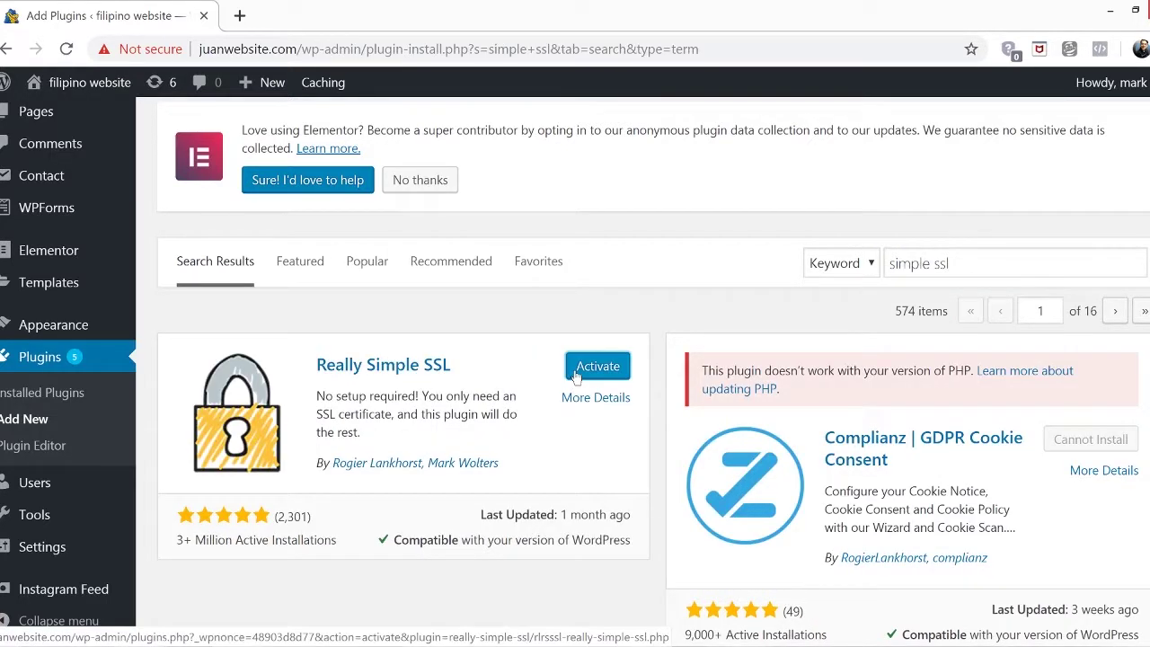
pyautogui.click(576, 375)
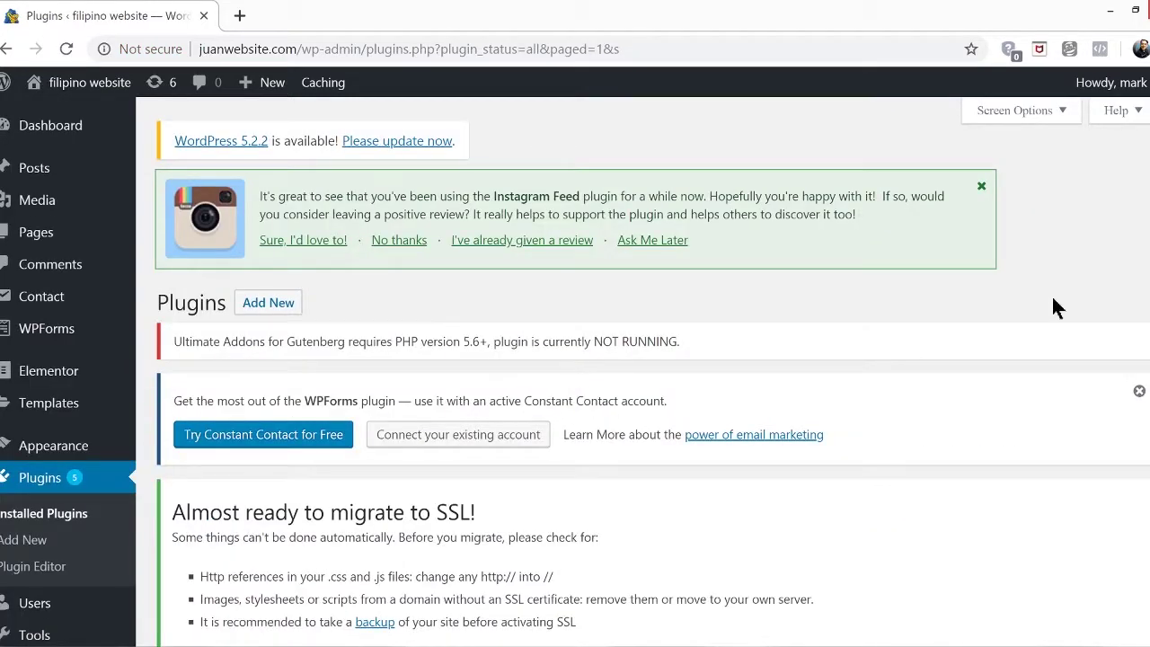
# Activate SSL from Settings > SSL, then go to the plugin's Settings tab
pyautogui.scroll(-5, 79, 508)
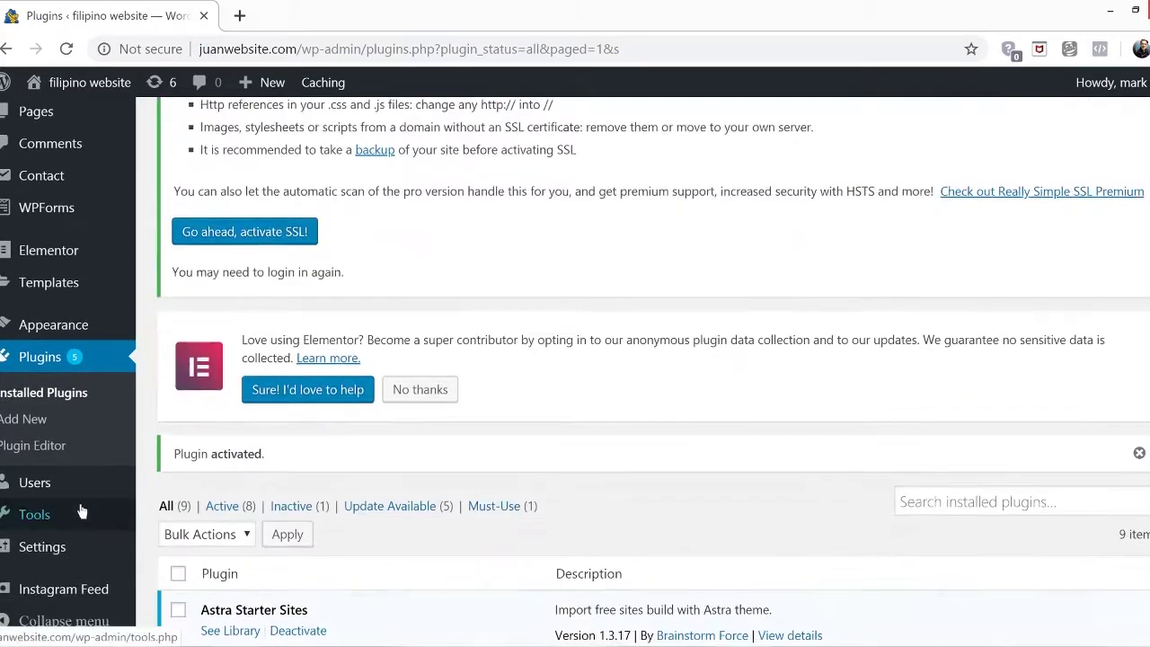
pyautogui.moveTo(54, 548)
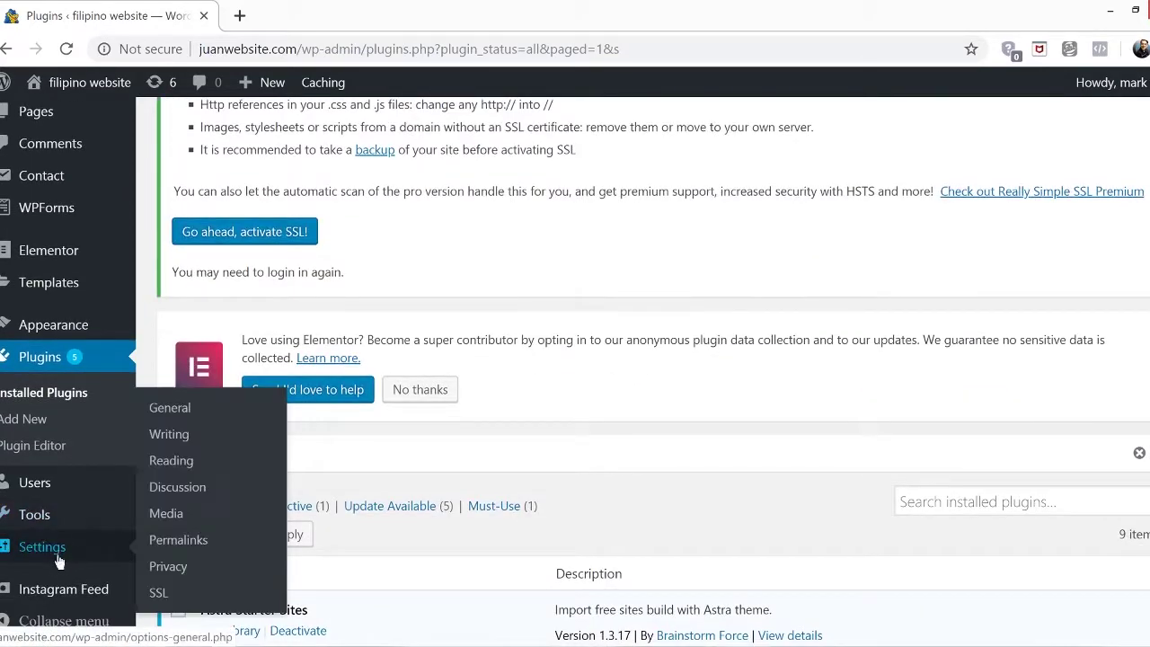
pyautogui.click(162, 597)
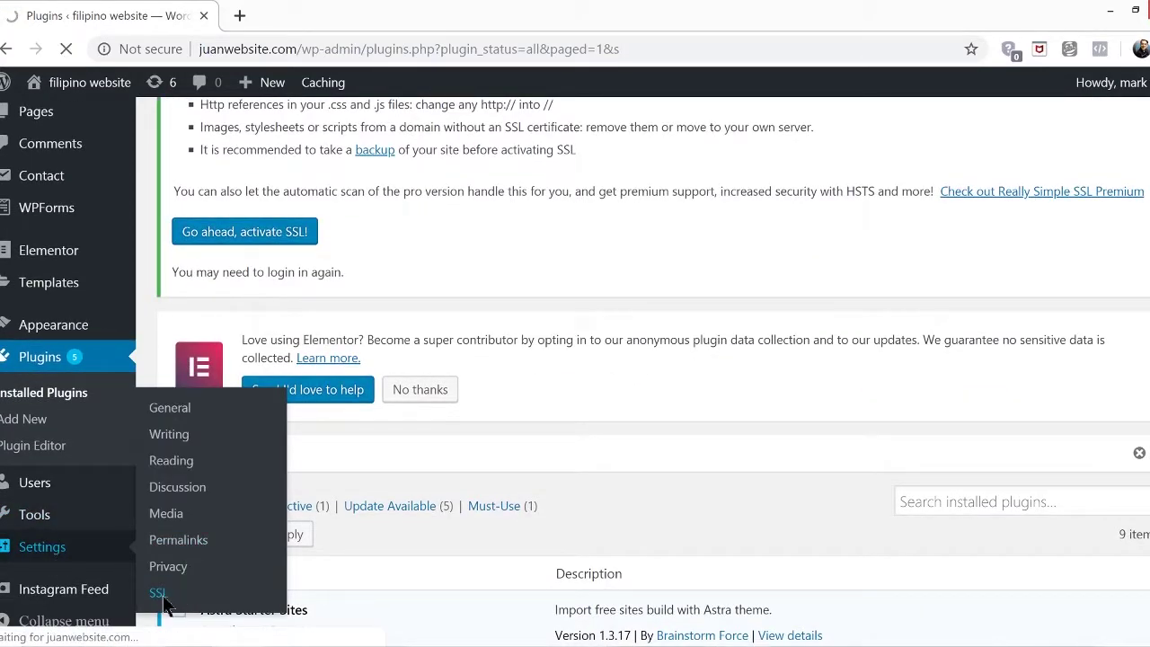
pyautogui.scroll(-3, 820, 405)
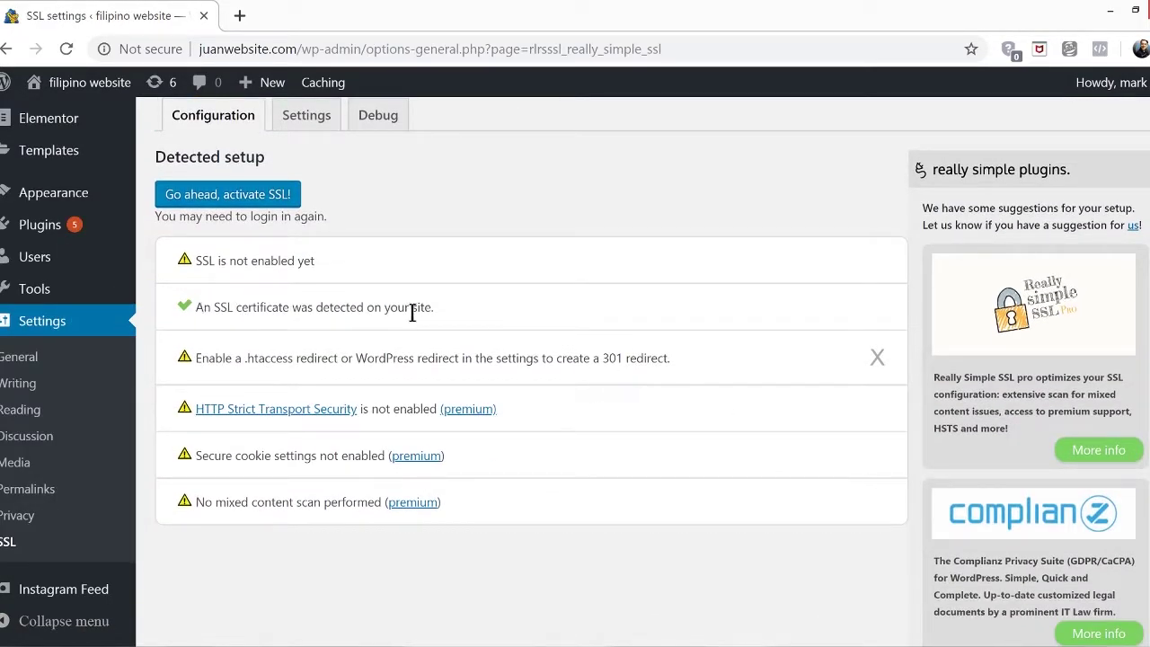
pyautogui.scroll(1, 413, 310)
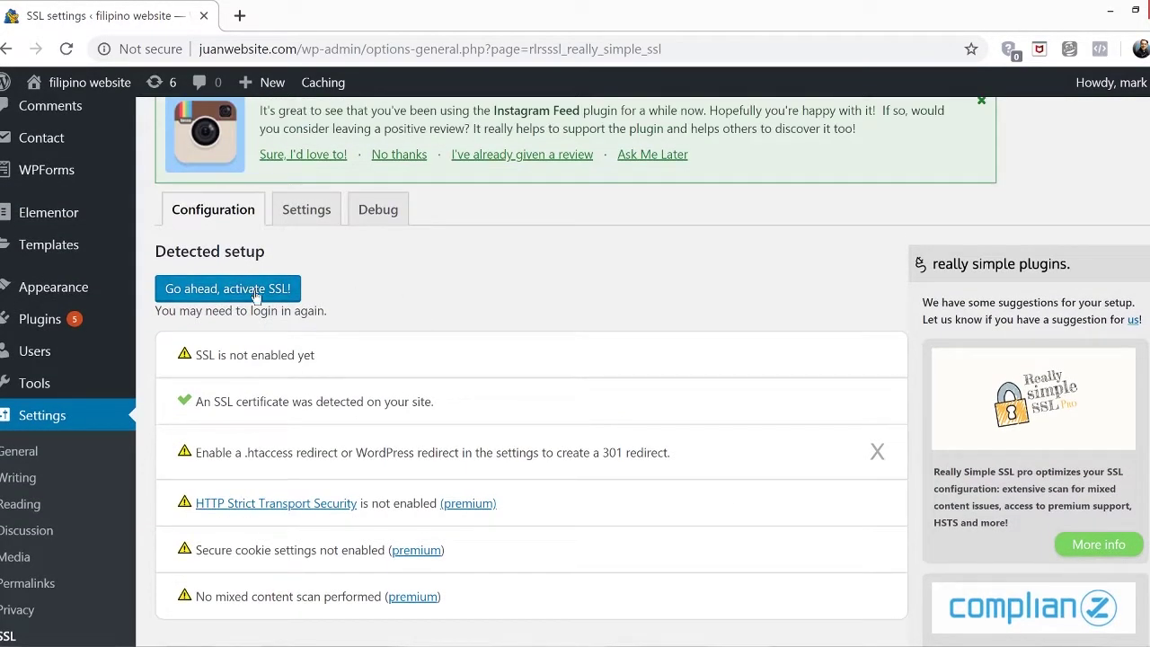
pyautogui.click(255, 291)
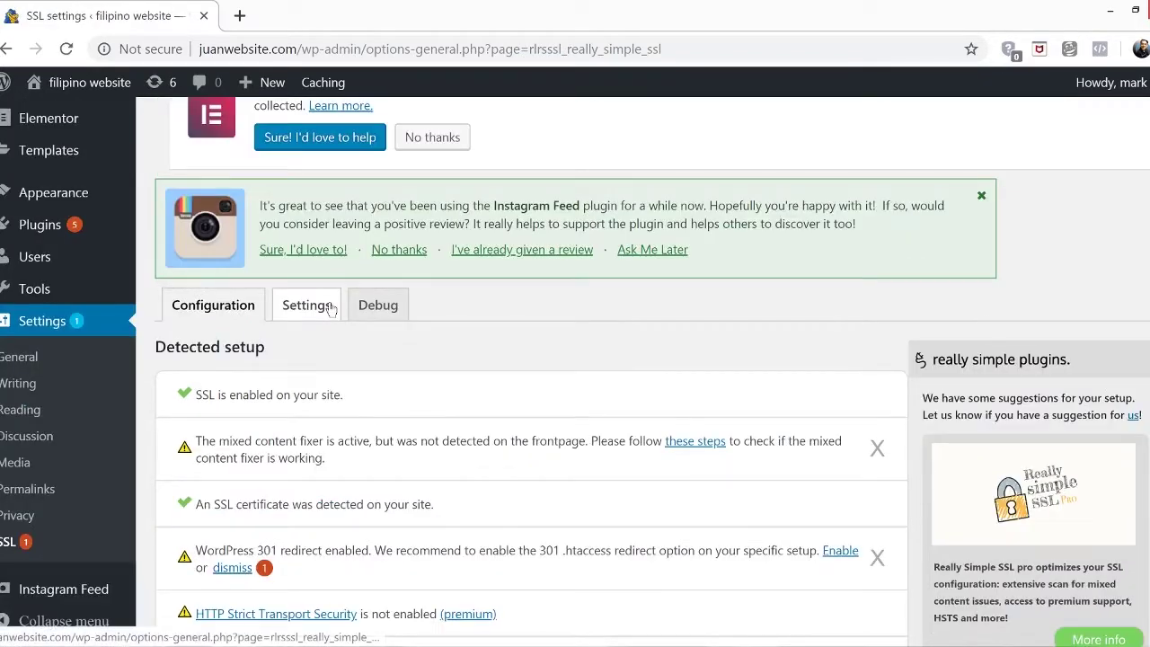
pyautogui.click(329, 305)
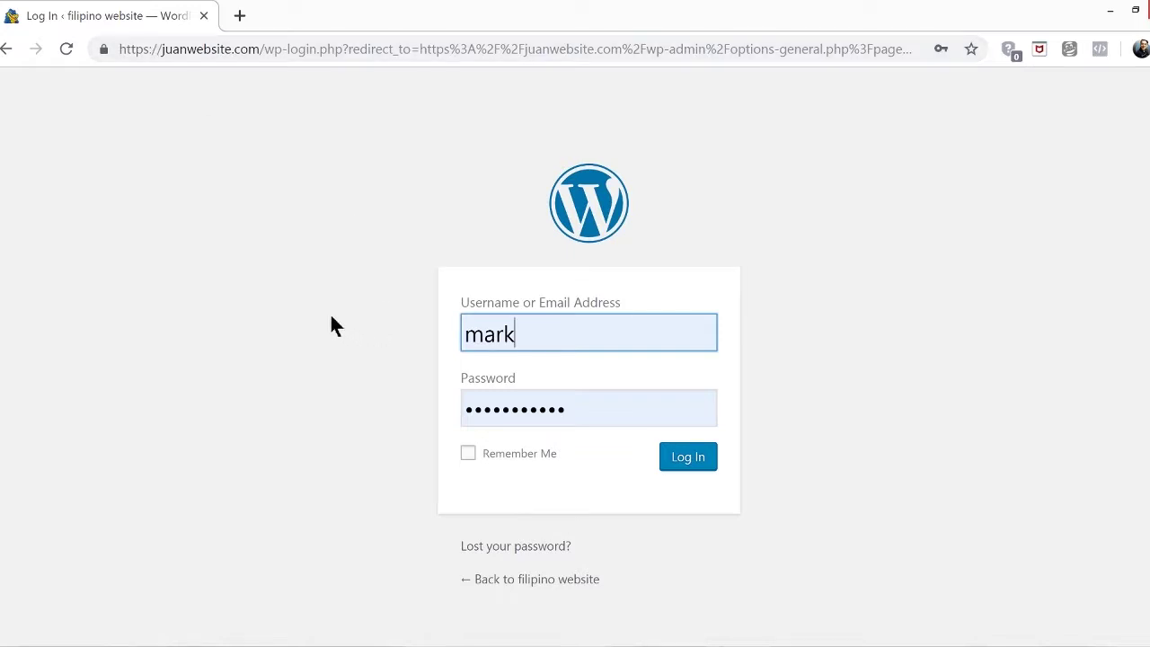
# Log back in, open the live homepage over HTTPS, and view its connection security details
pyautogui.click(688, 458)
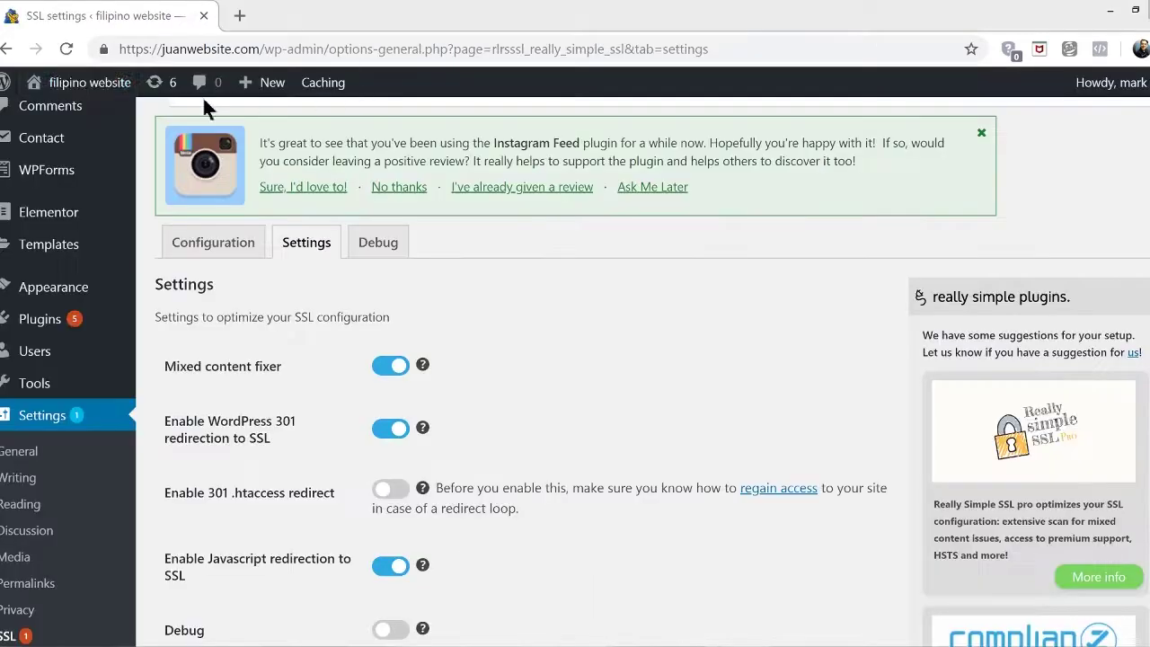
pyautogui.moveTo(52, 83)
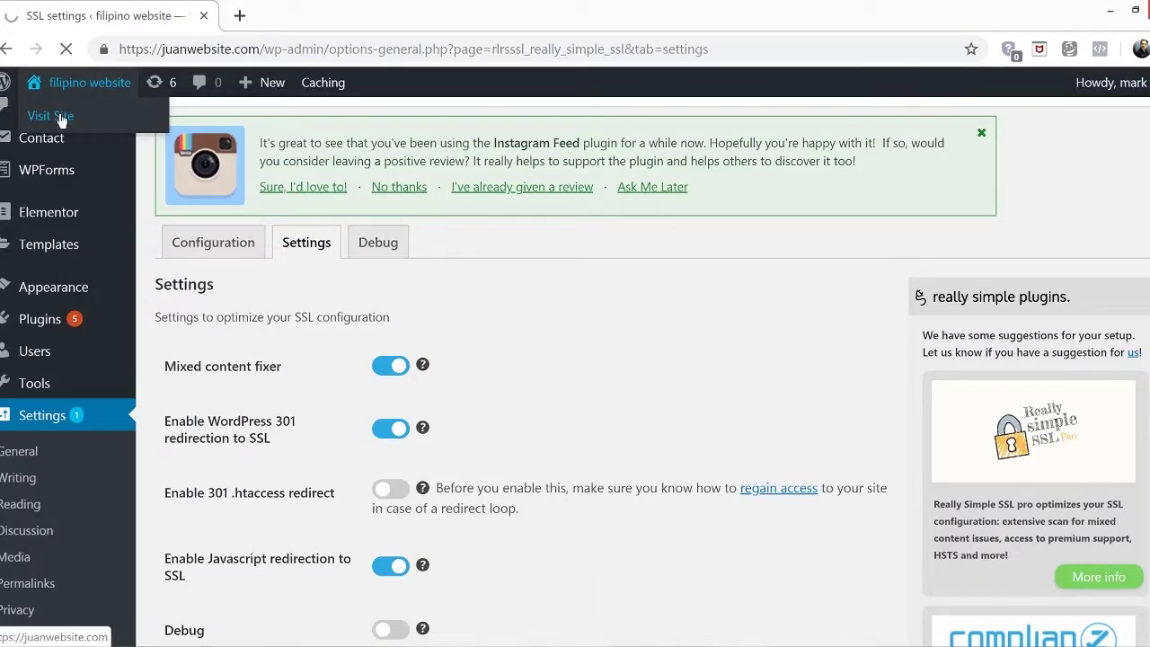
pyautogui.click(59, 117)
pyautogui.click(104, 49)
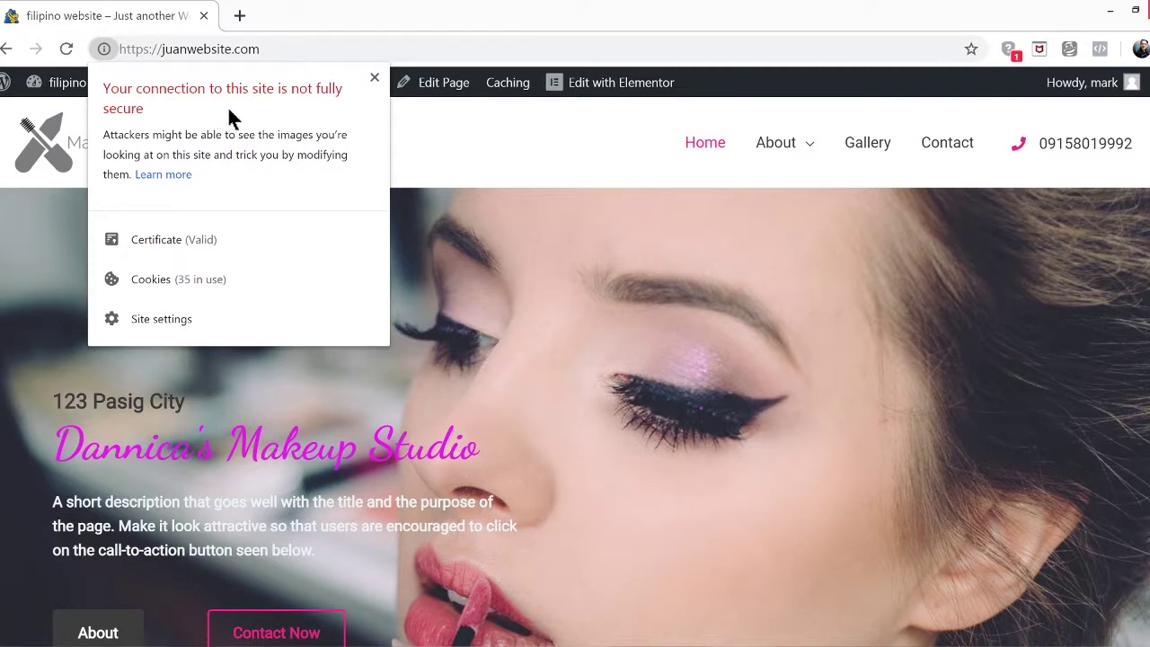
# In Elementor > Tools, run Regenerate Files and Sync Library
pyautogui.click(375, 78)
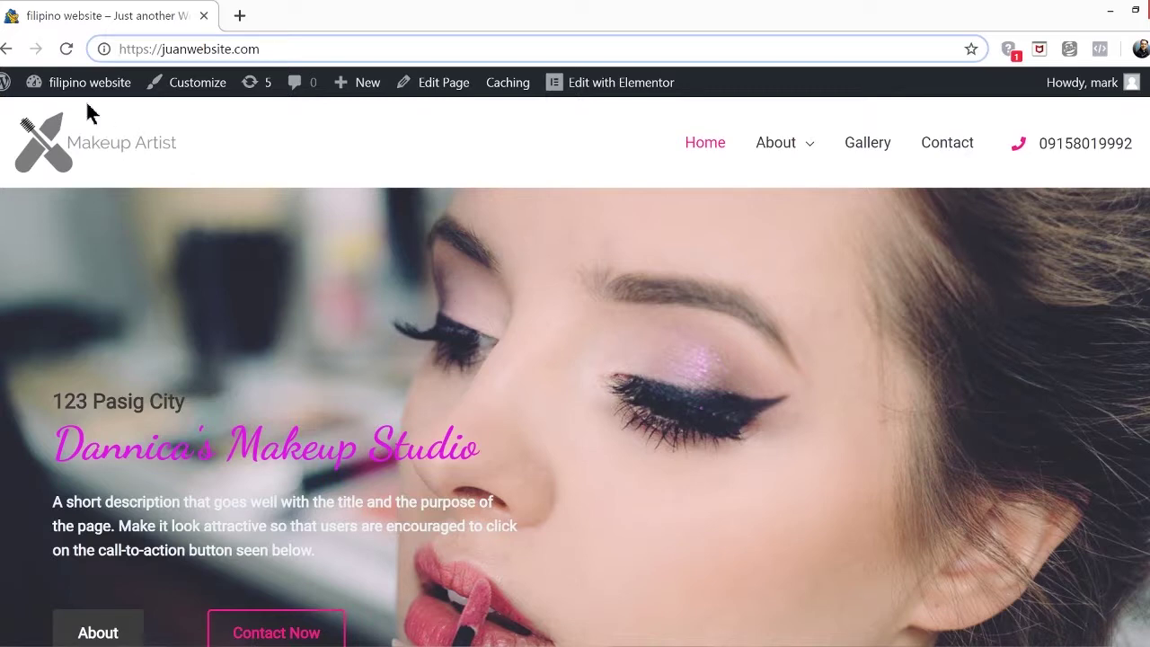
pyautogui.moveTo(90, 83)
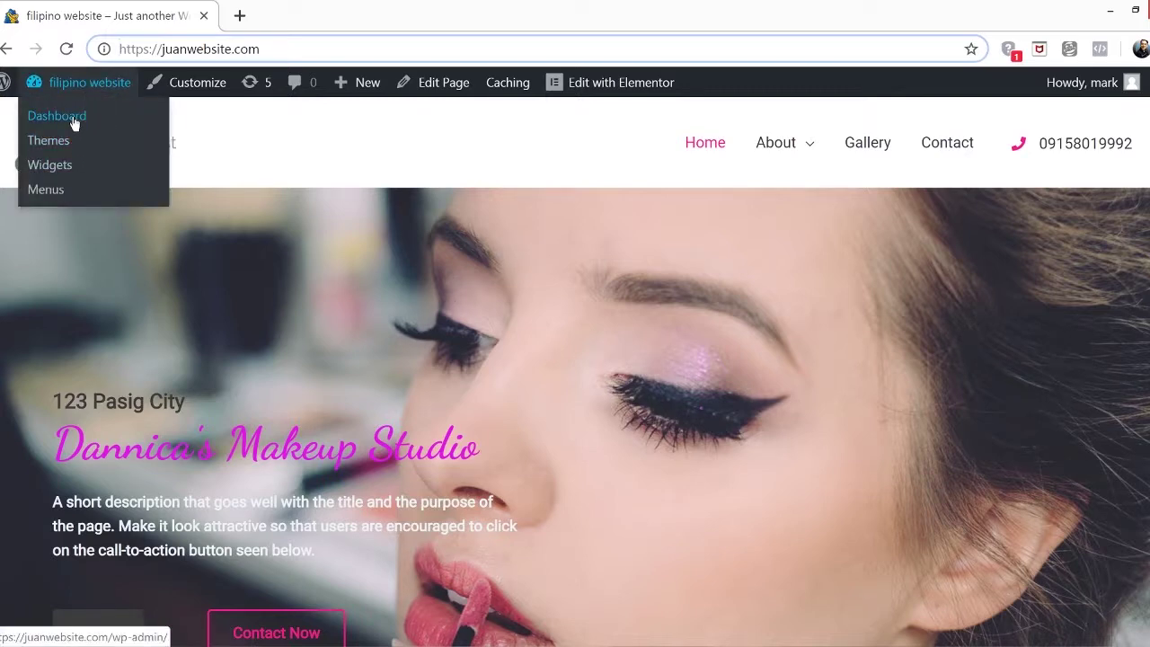
pyautogui.click(75, 124)
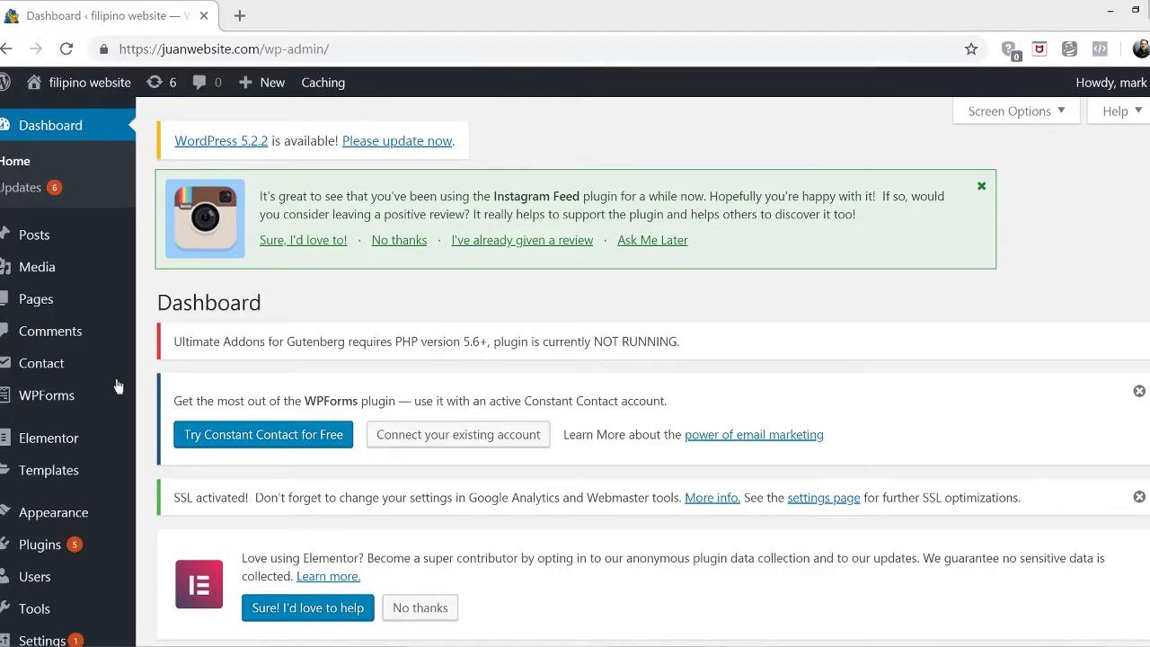
pyautogui.moveTo(54, 438)
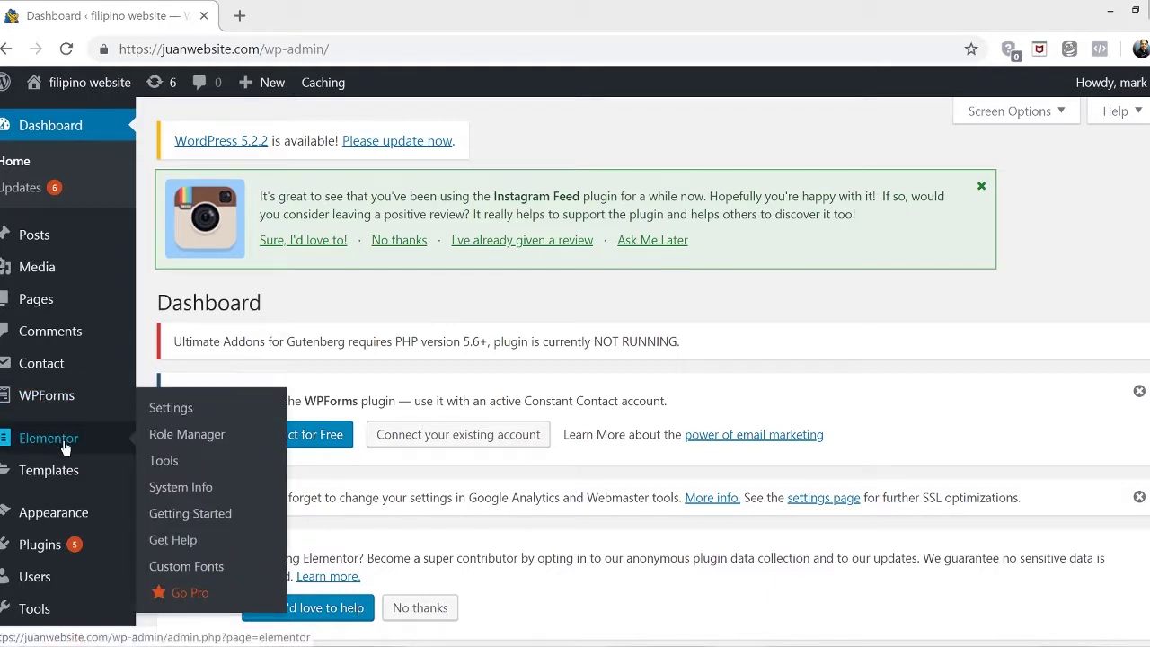
pyautogui.click(180, 464)
pyautogui.click(431, 383)
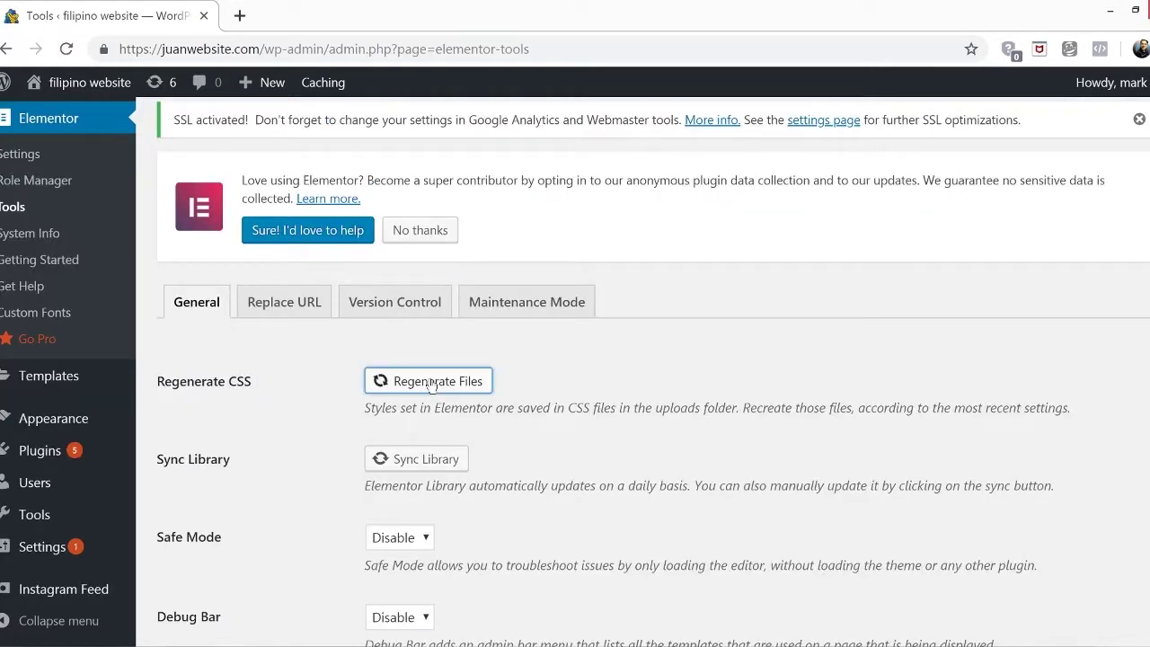
pyautogui.click(401, 461)
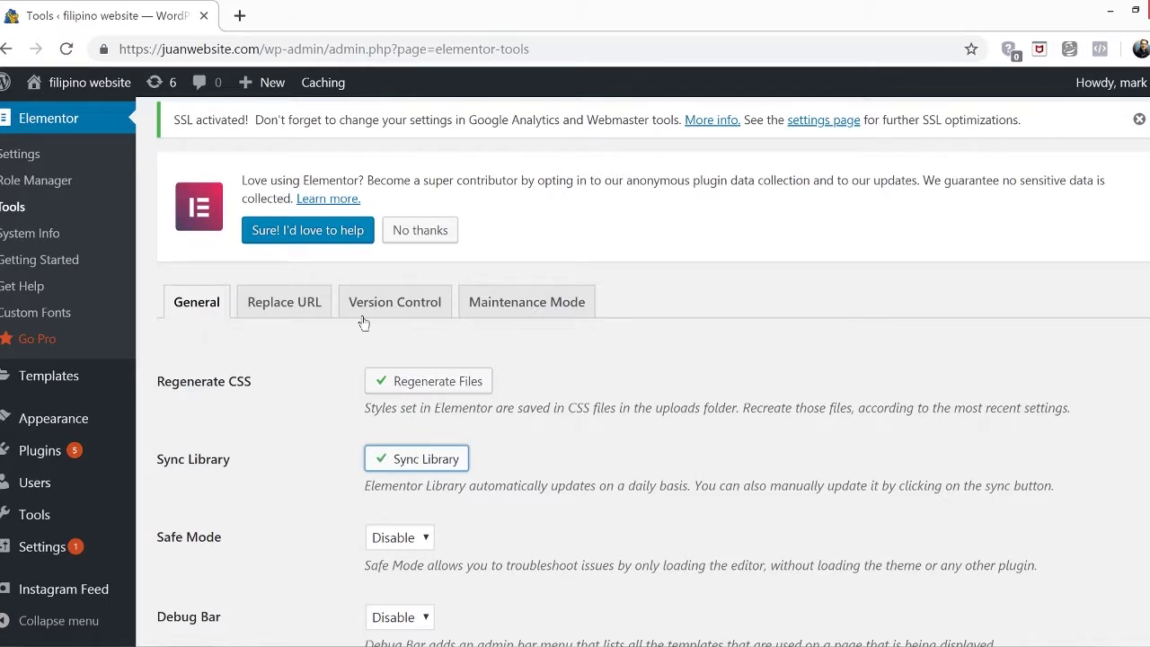
# Copy the site's address from the browser into the Replace URL old-URL field
pyautogui.click(286, 303)
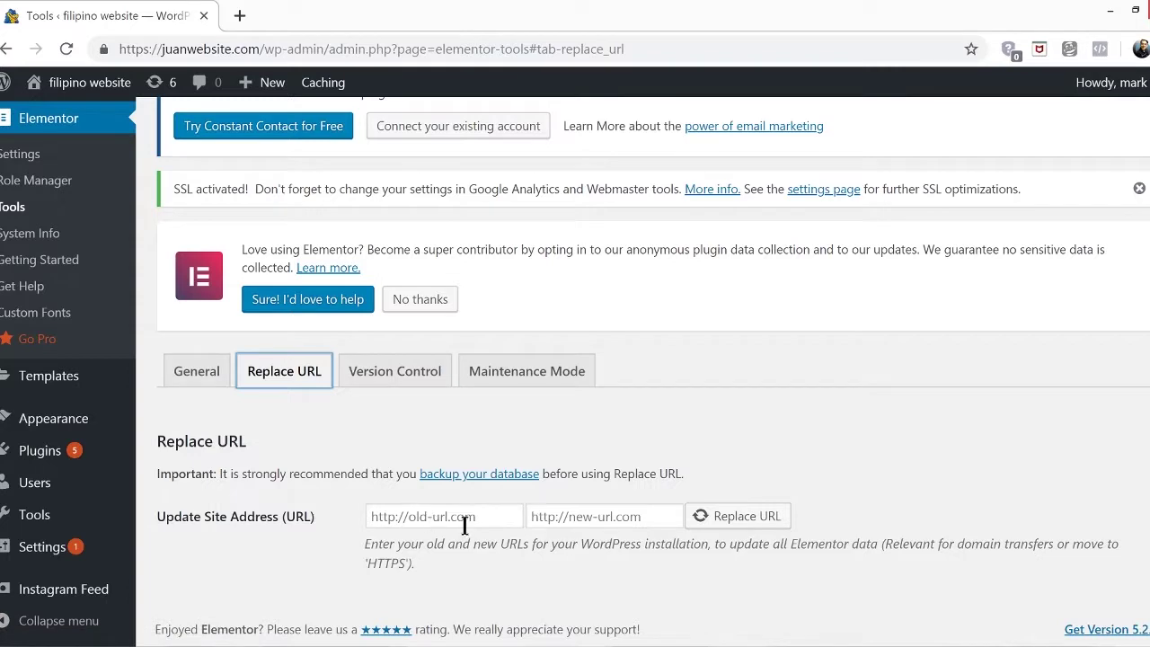
pyautogui.click(392, 517)
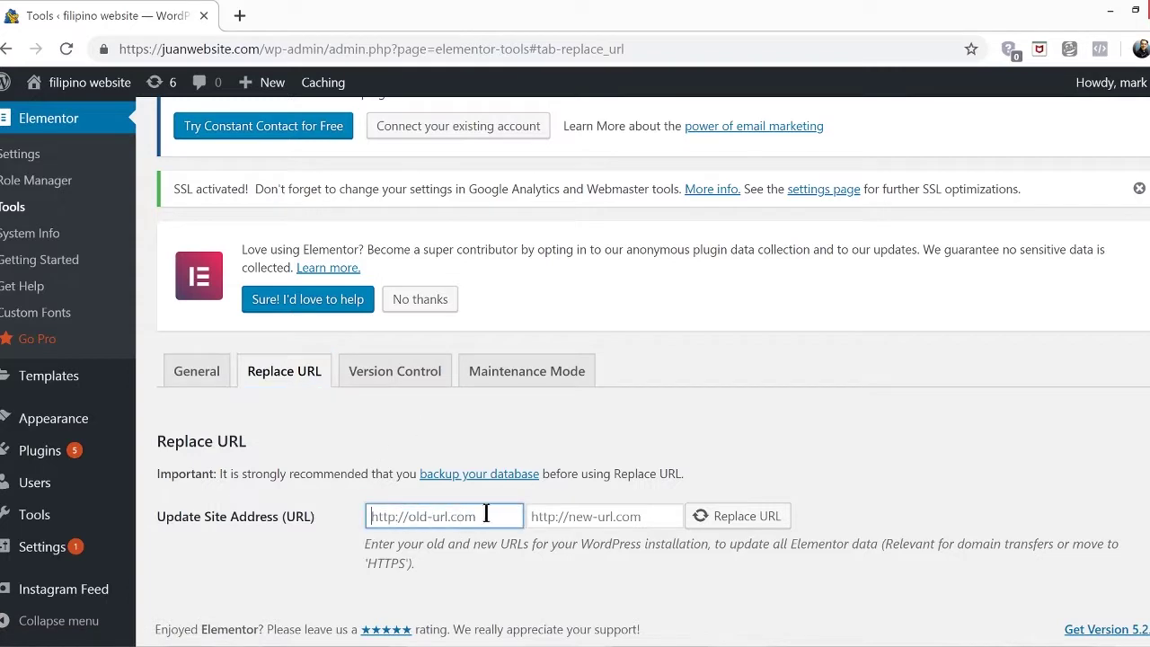
pyautogui.click(241, 48)
pyautogui.click(259, 48)
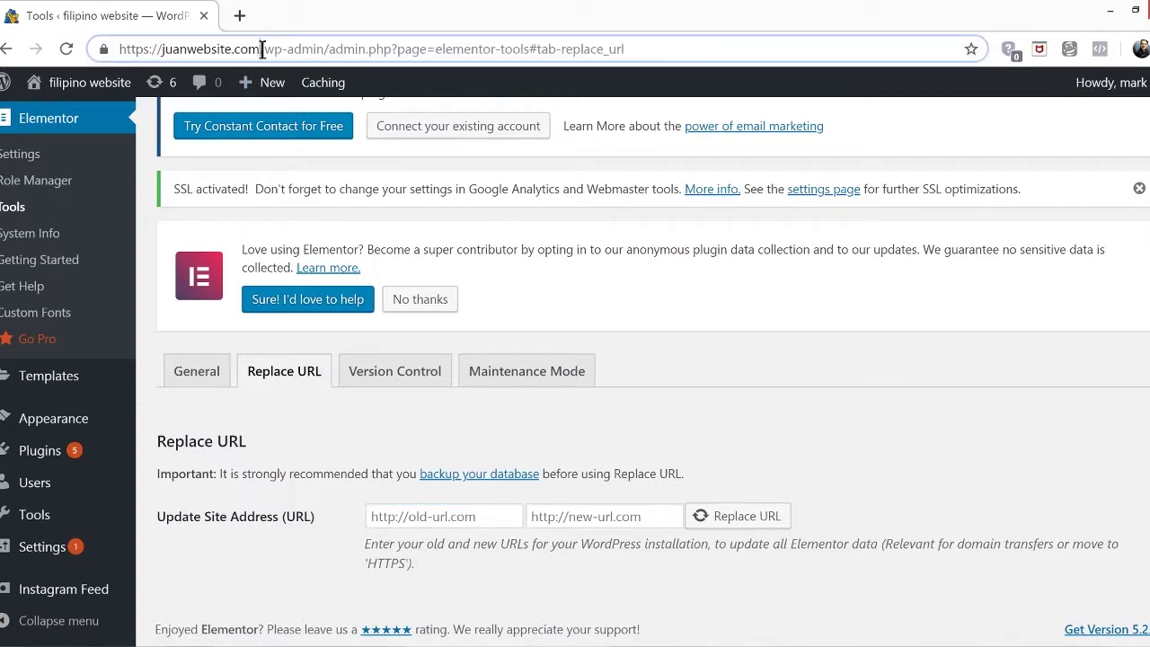
pyautogui.moveTo(259, 49); pyautogui.dragTo(115, 52)
pyautogui.hotkey('ctrl', 'c')
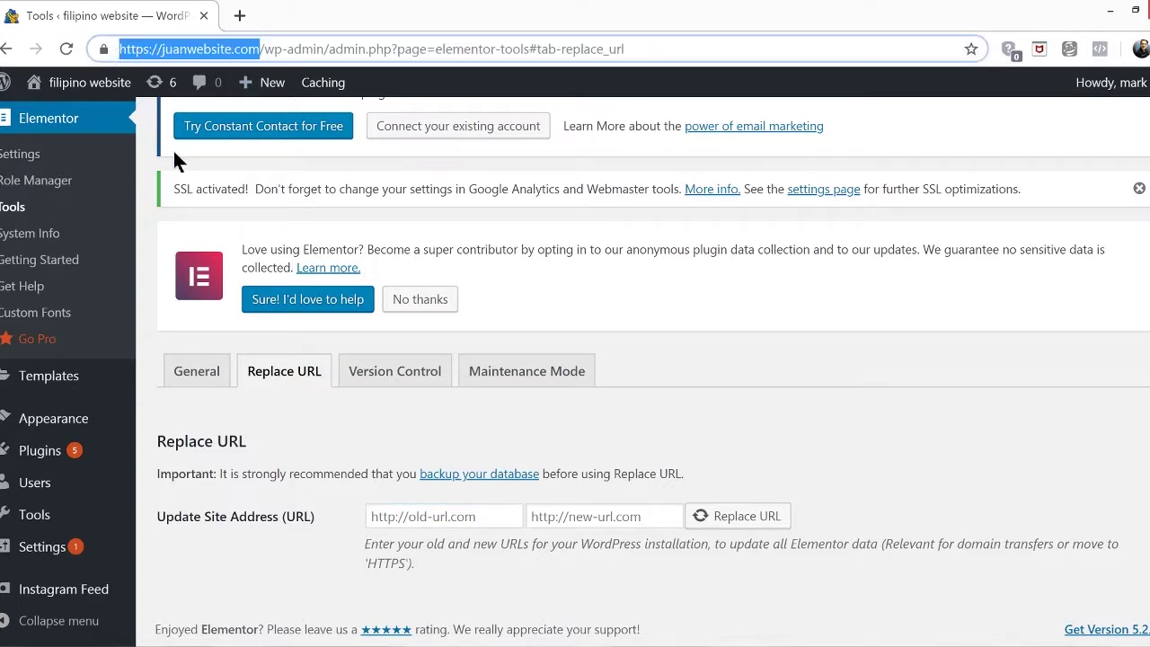
pyautogui.click(436, 516)
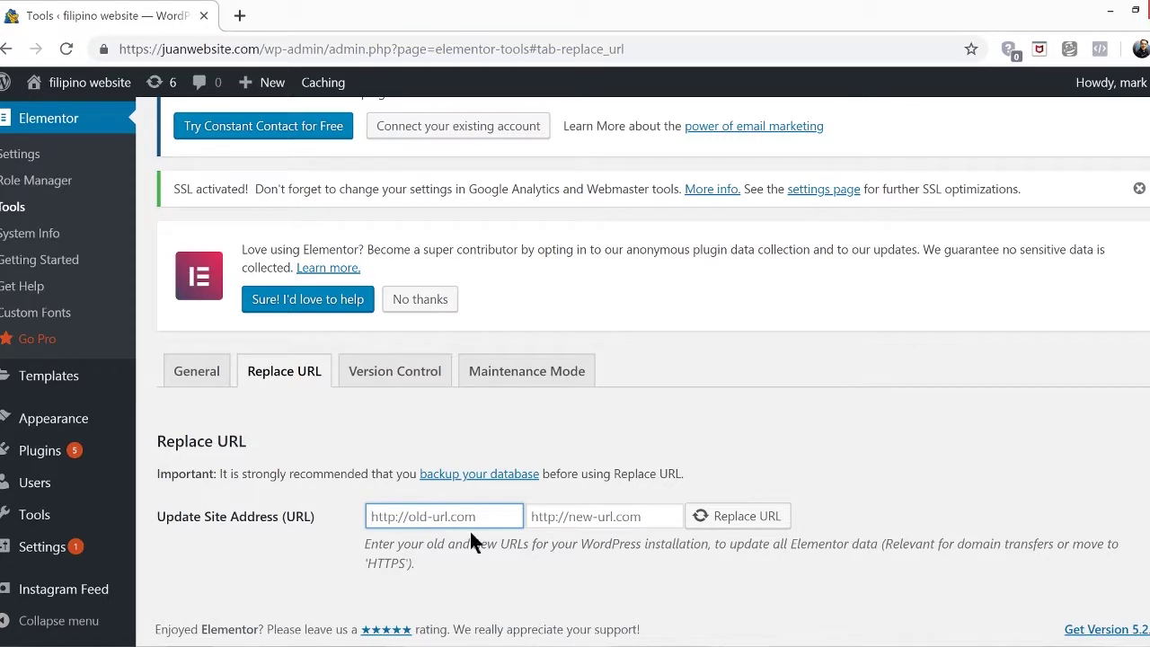
pyautogui.hotkey('ctrl', 'v')
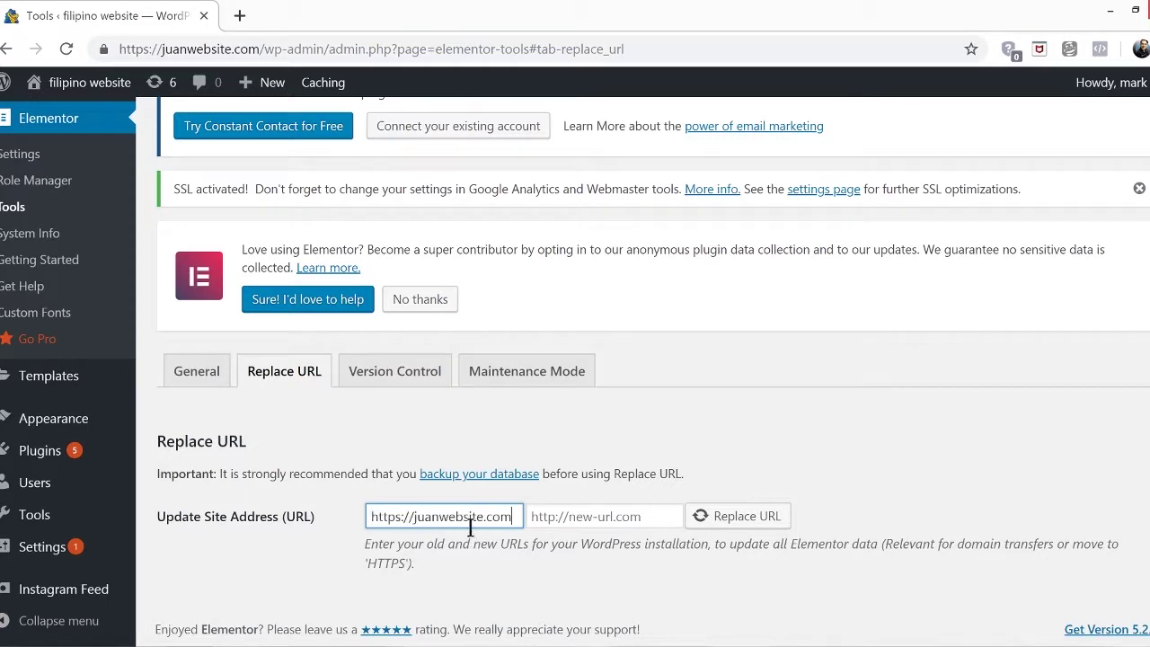
pyautogui.click(400, 519)
pyautogui.press('BackSpace')
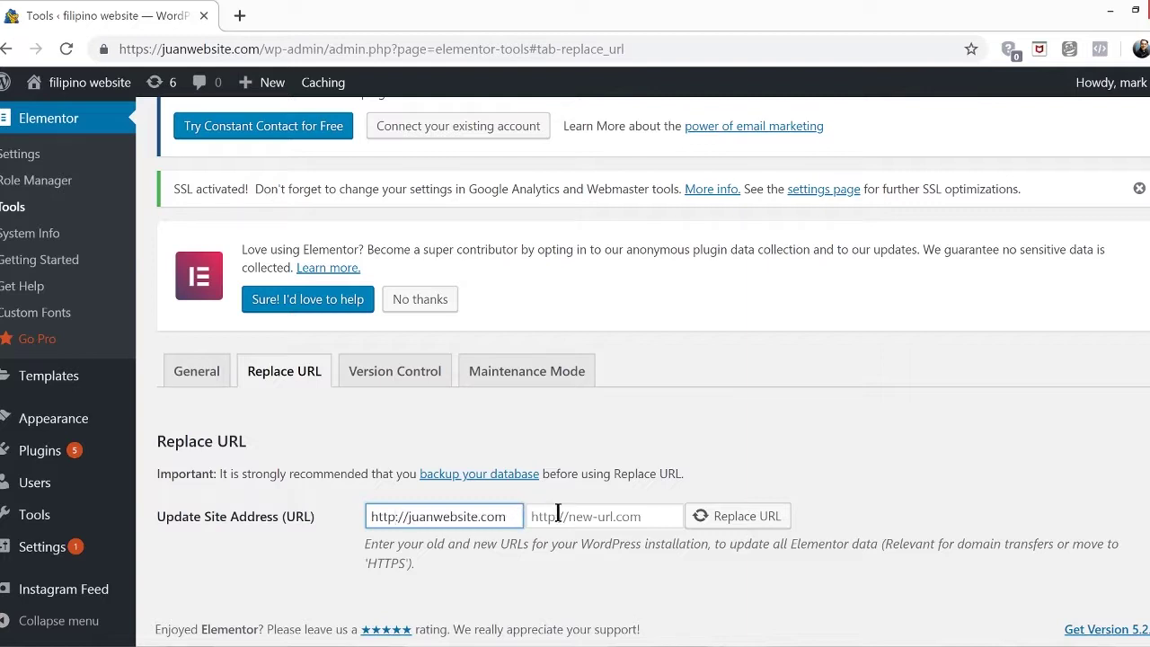
pyautogui.click(566, 518)
pyautogui.hotkey('ctrl', 'v')
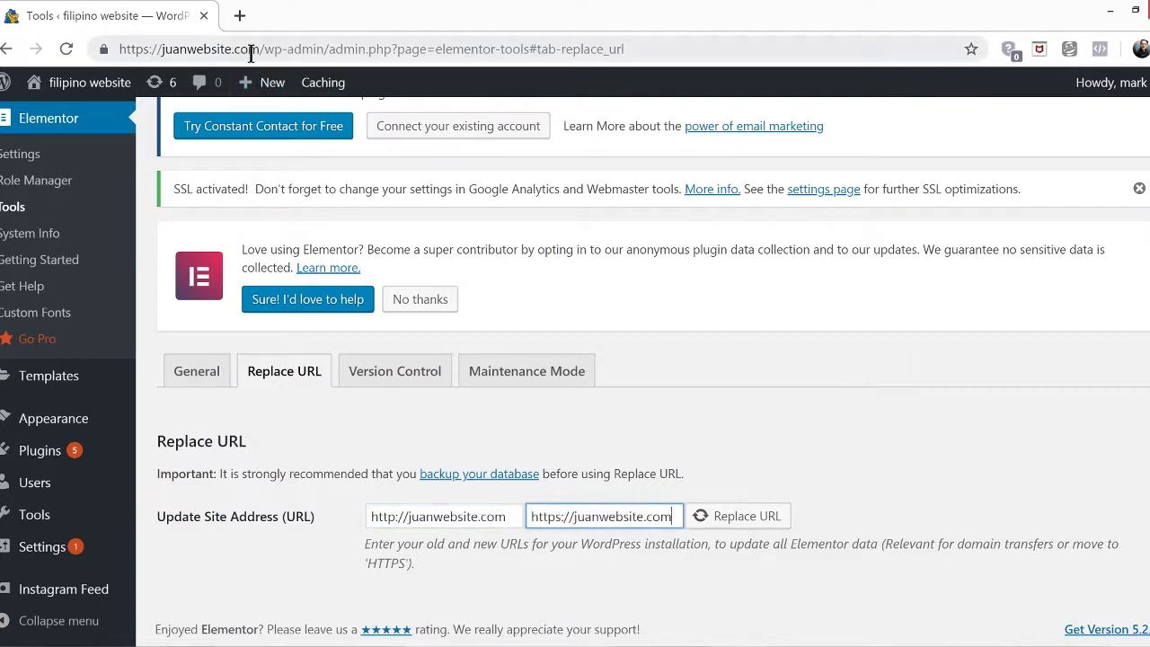
pyautogui.click(768, 522)
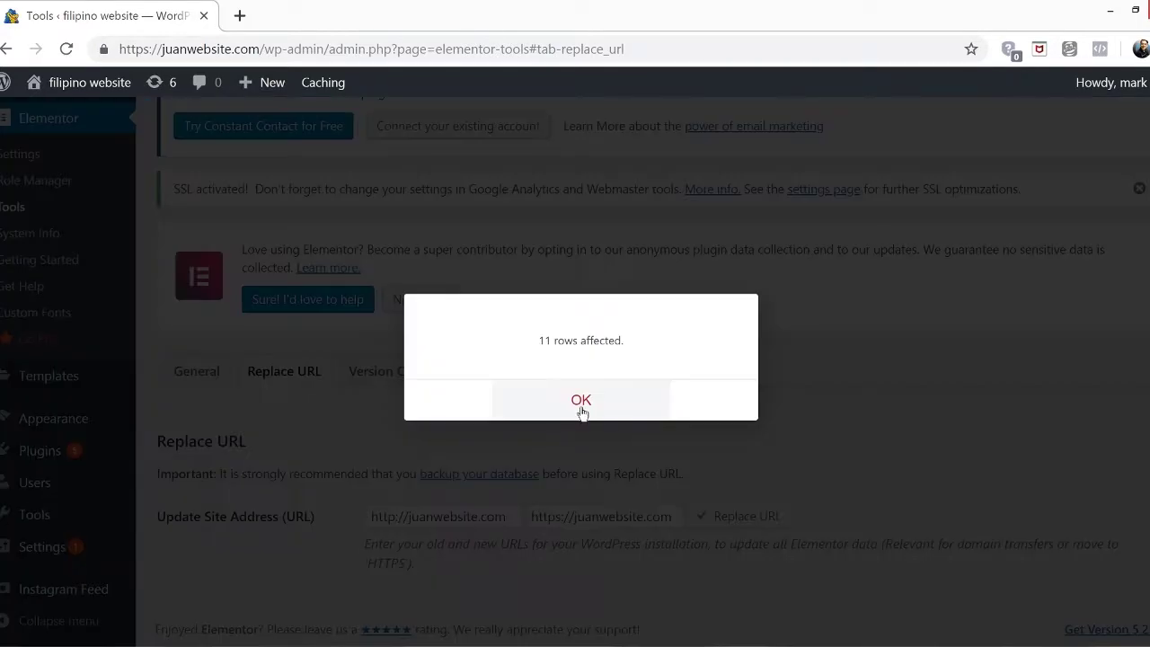
pyautogui.click(580, 406)
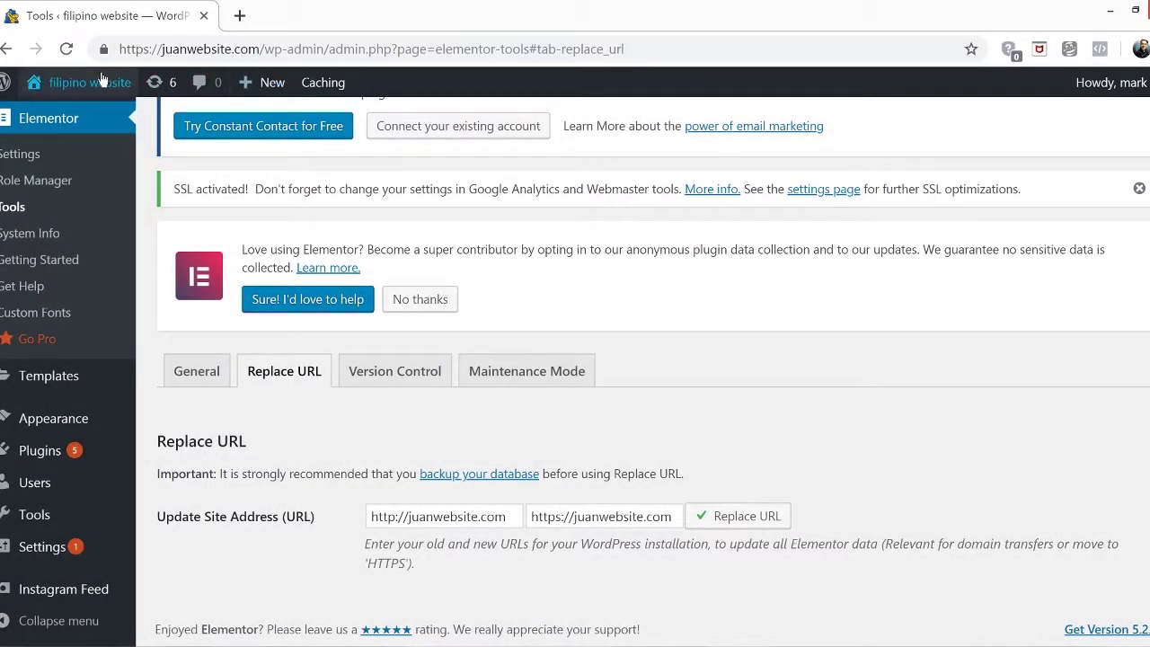
# Visit the live makeup site and confirm its connection is secure via the padlock
pyautogui.moveTo(99, 82)
pyautogui.click(86, 122)
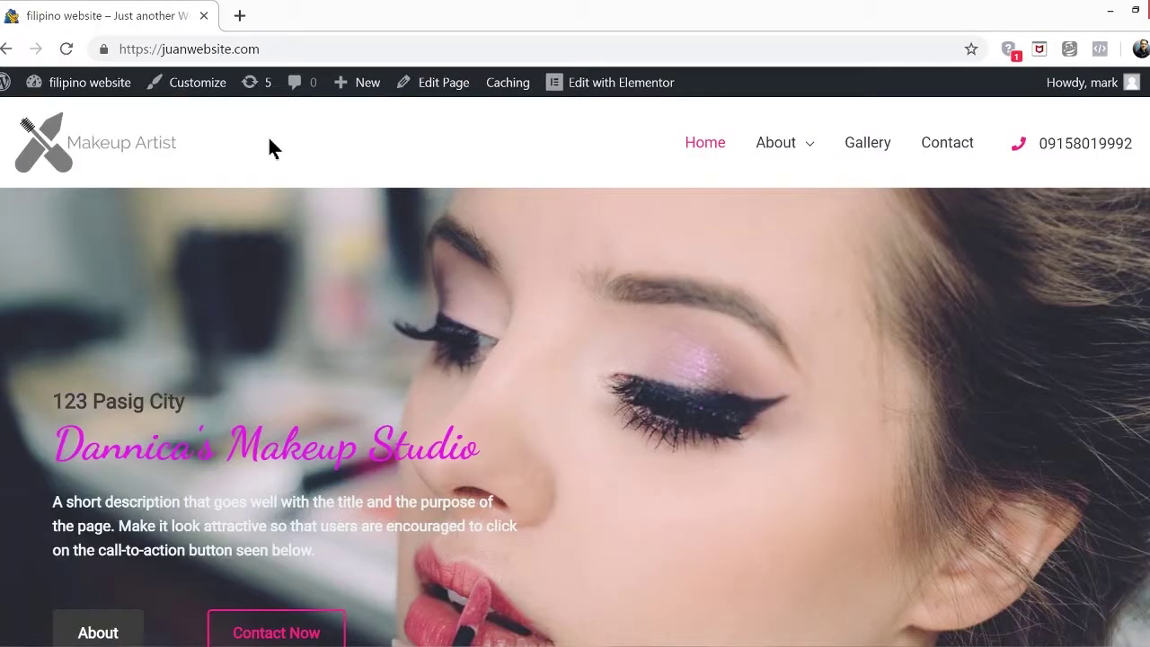
pyautogui.click(104, 51)
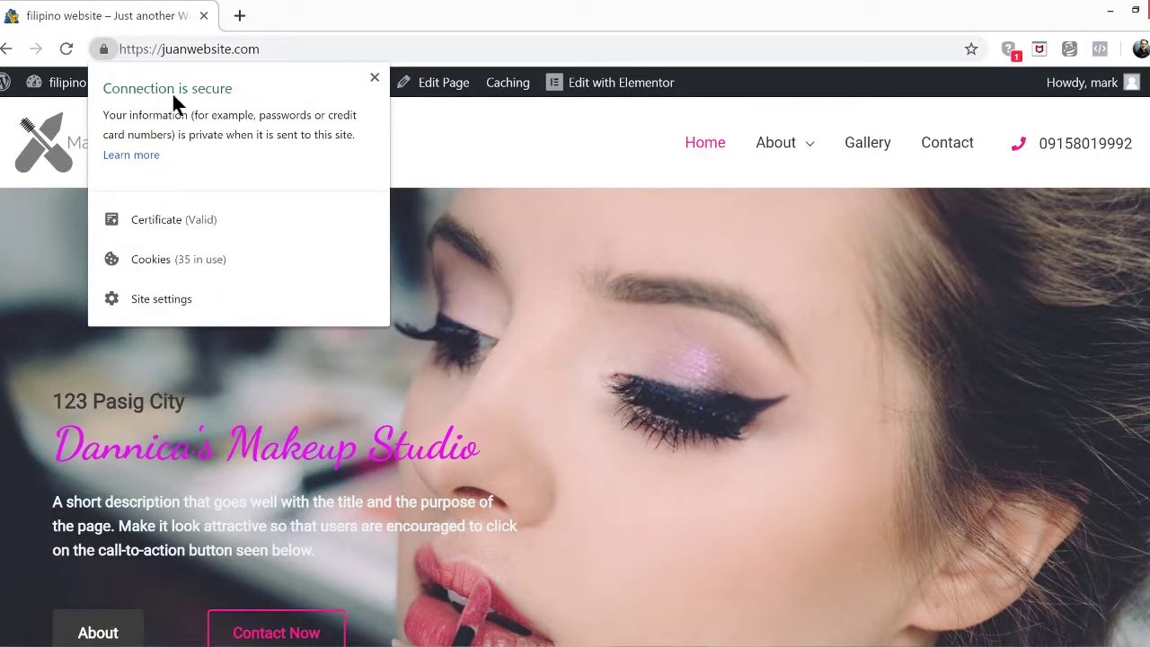
pyautogui.click(472, 151)
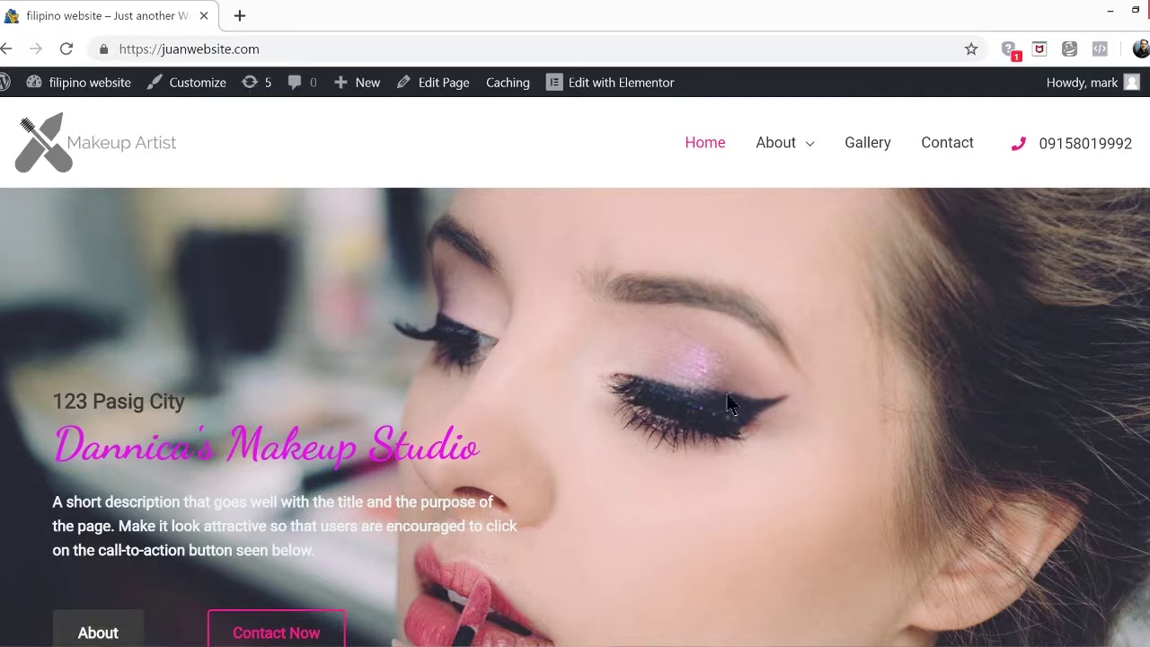
# Browse the Gallery and Contact pages over HTTPS, then return to the home page
pyautogui.click(876, 147)
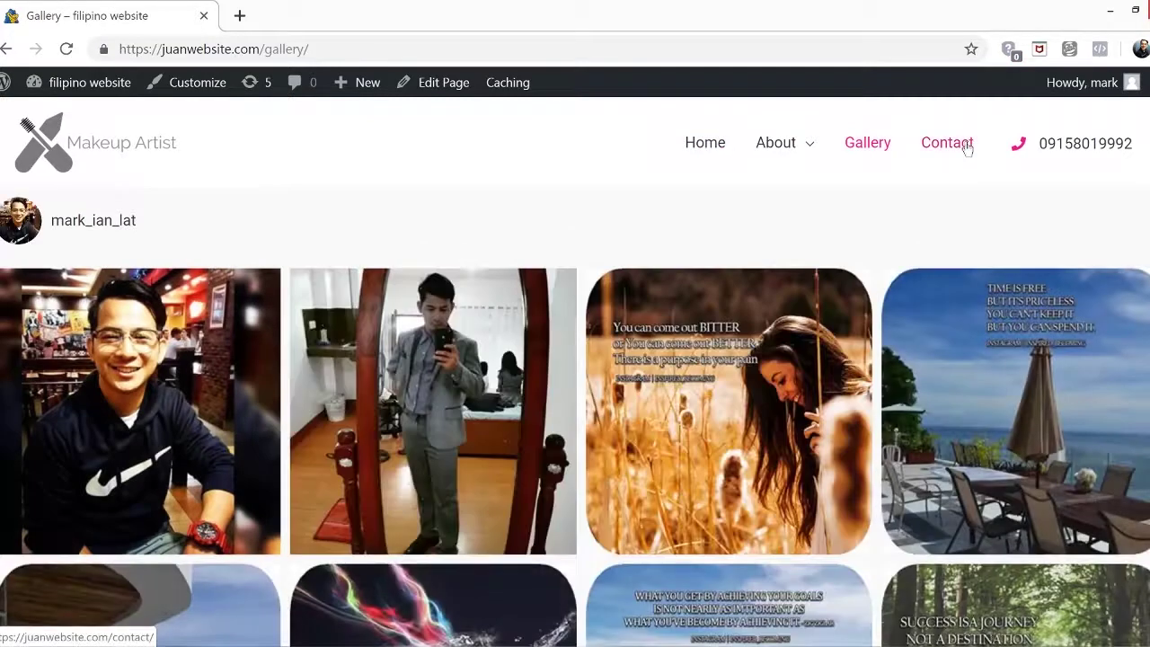
pyautogui.click(958, 151)
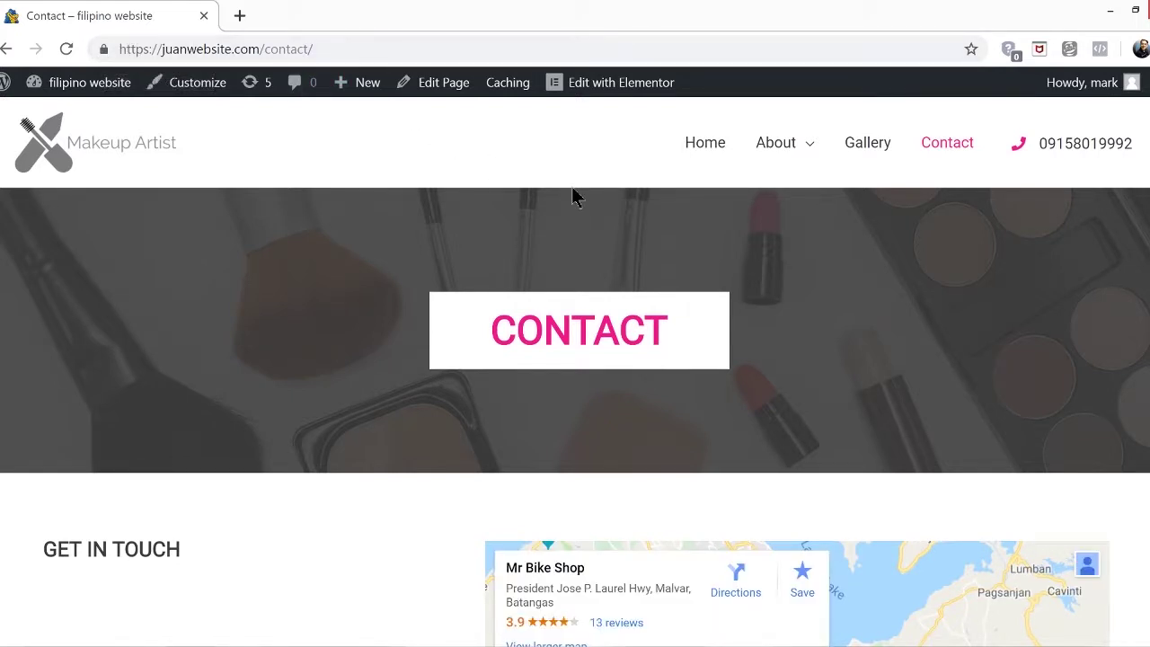
pyautogui.click(699, 147)
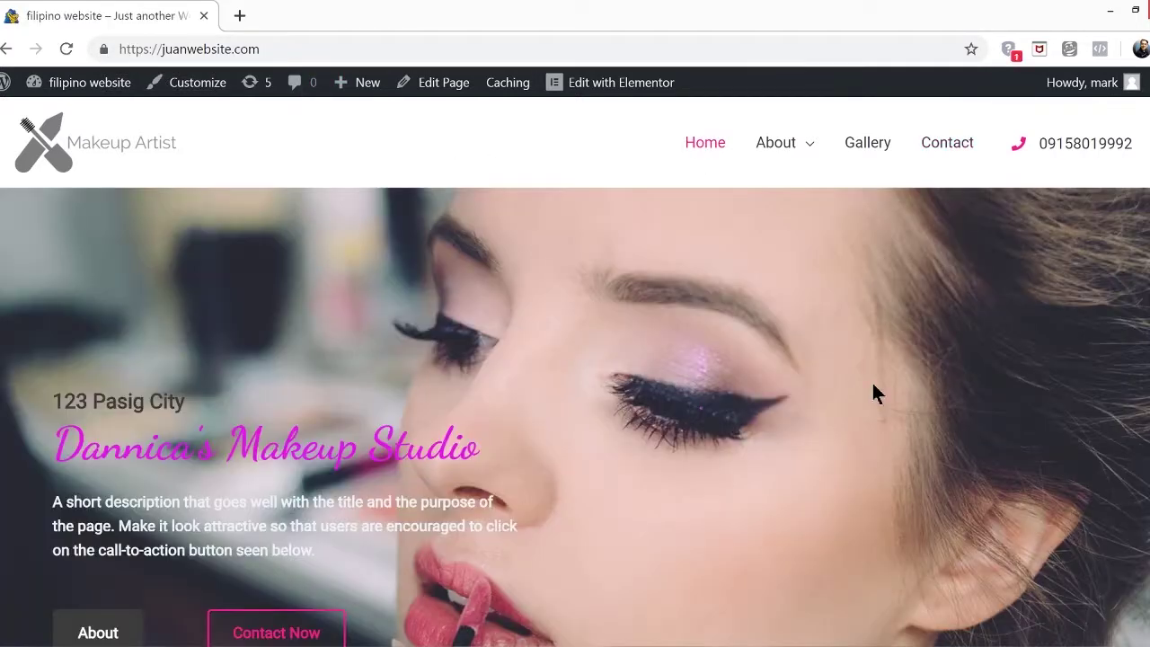
# Open the home page in Elementor and preview its Jul 14 revision from History
pyautogui.click(592, 81)
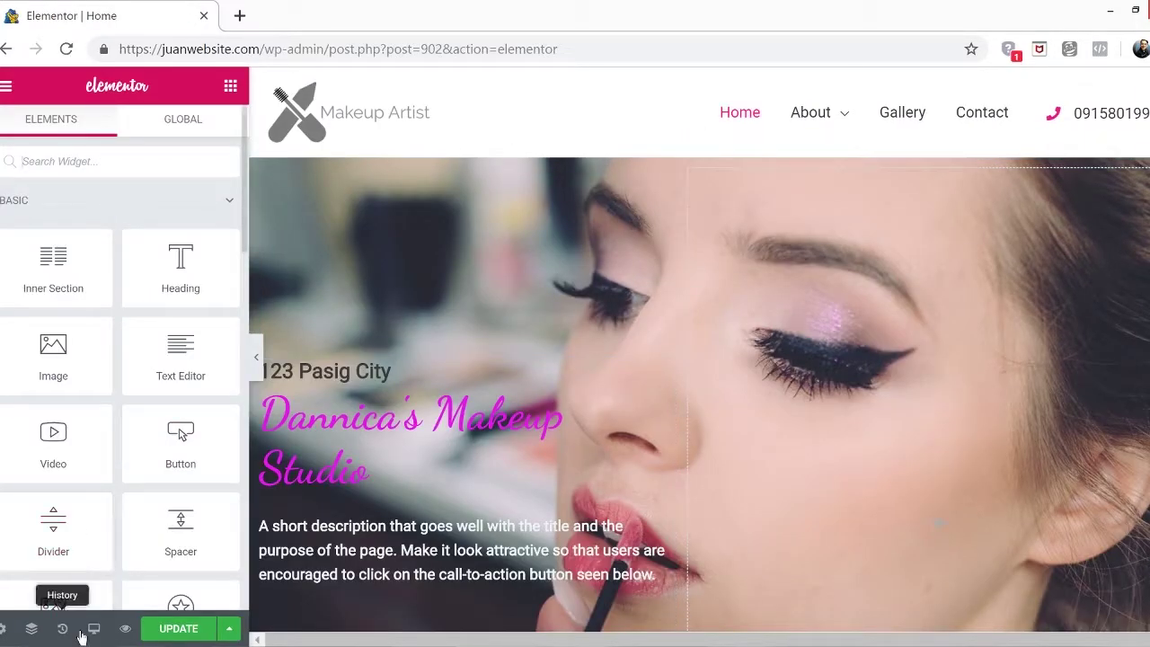
pyautogui.click(62, 629)
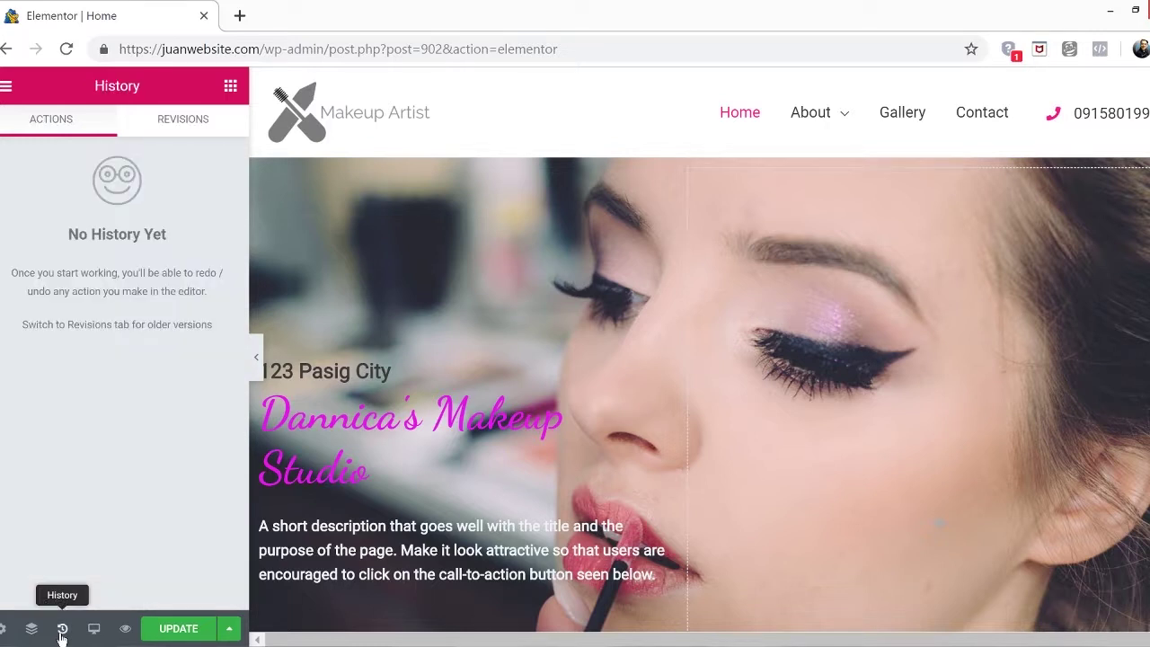
pyautogui.click(180, 126)
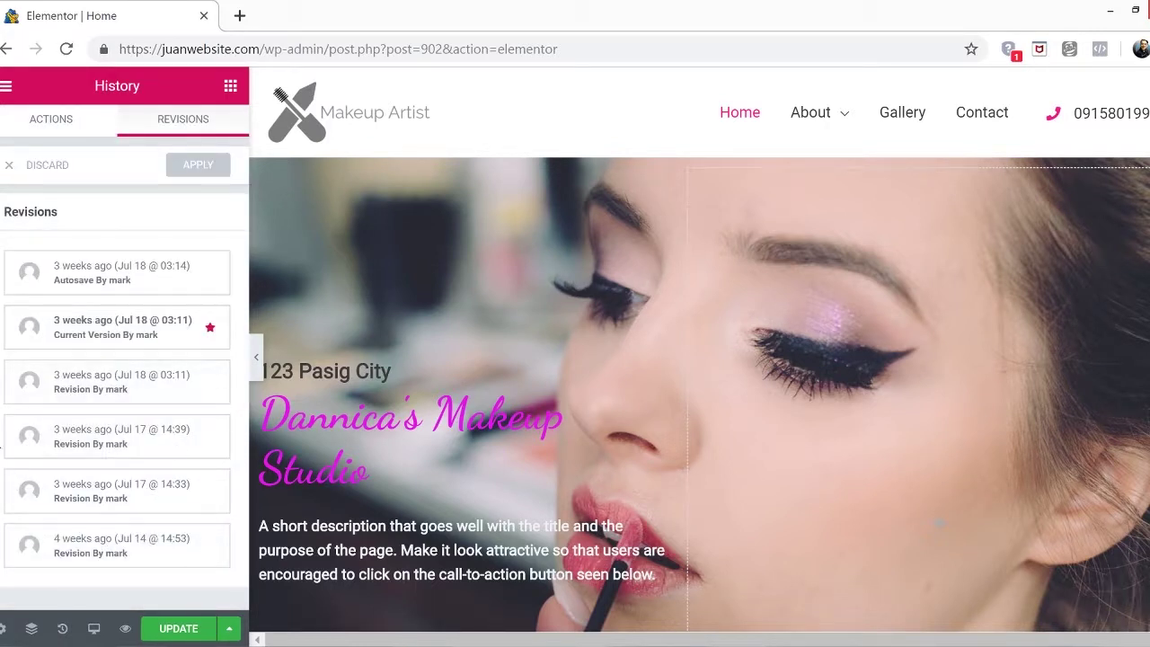
pyautogui.click(147, 557)
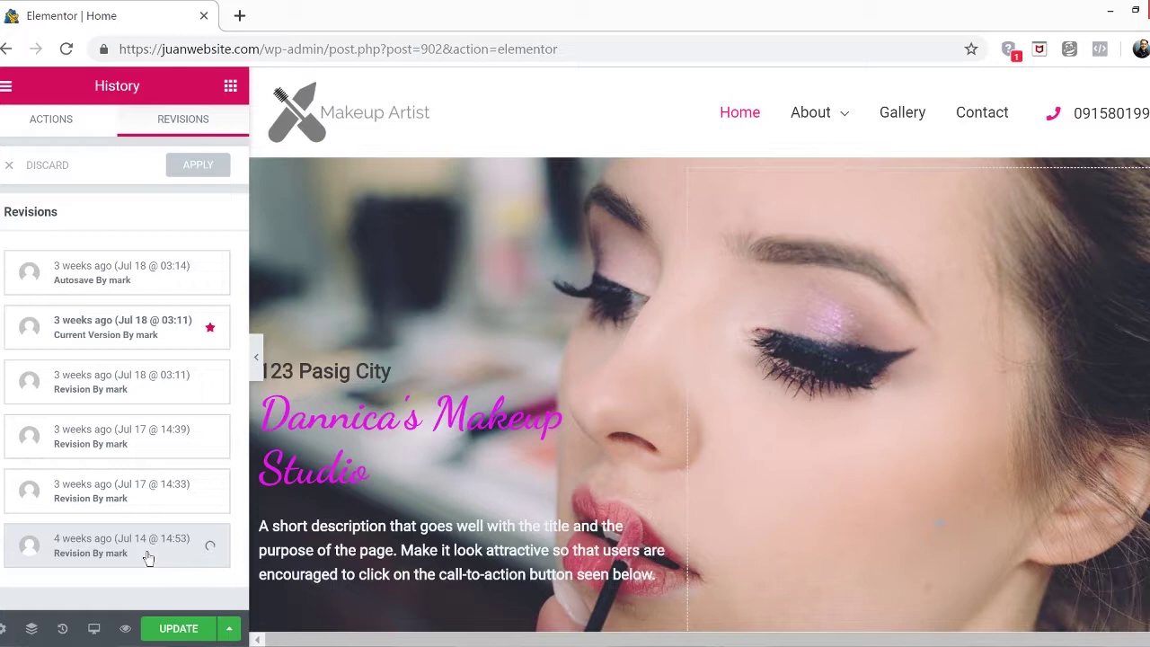
# Review the Jul 14 Christina's Makeup Studio revision and save it as the current version
pyautogui.scroll(-5, 759, 400)
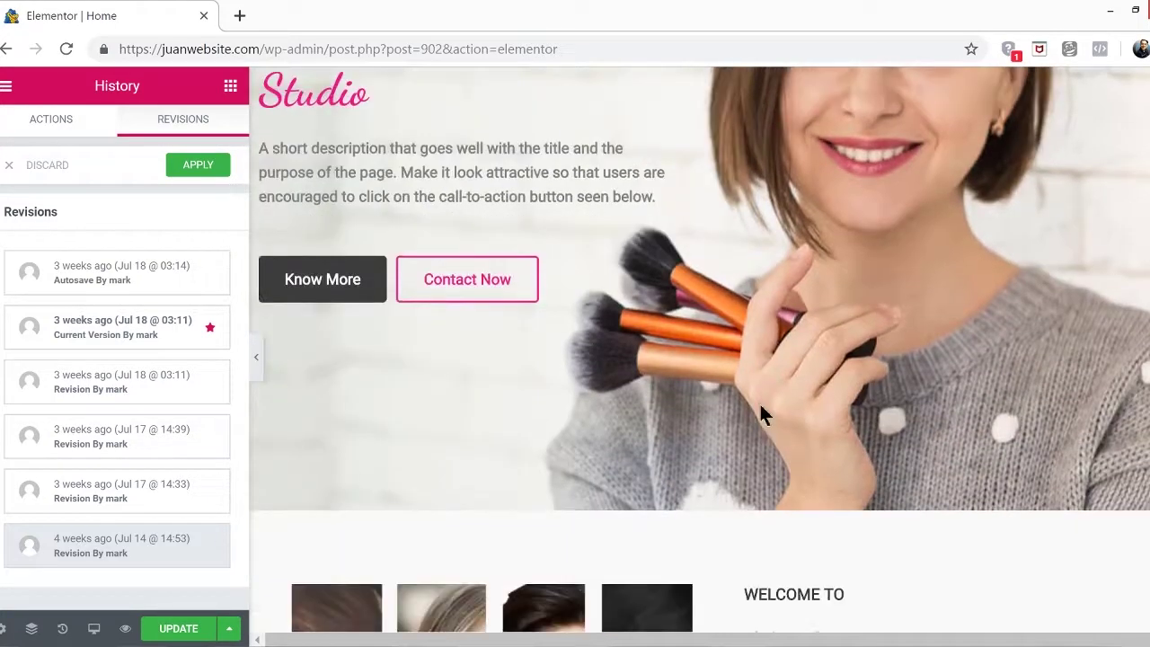
pyautogui.scroll(-7, 759, 402)
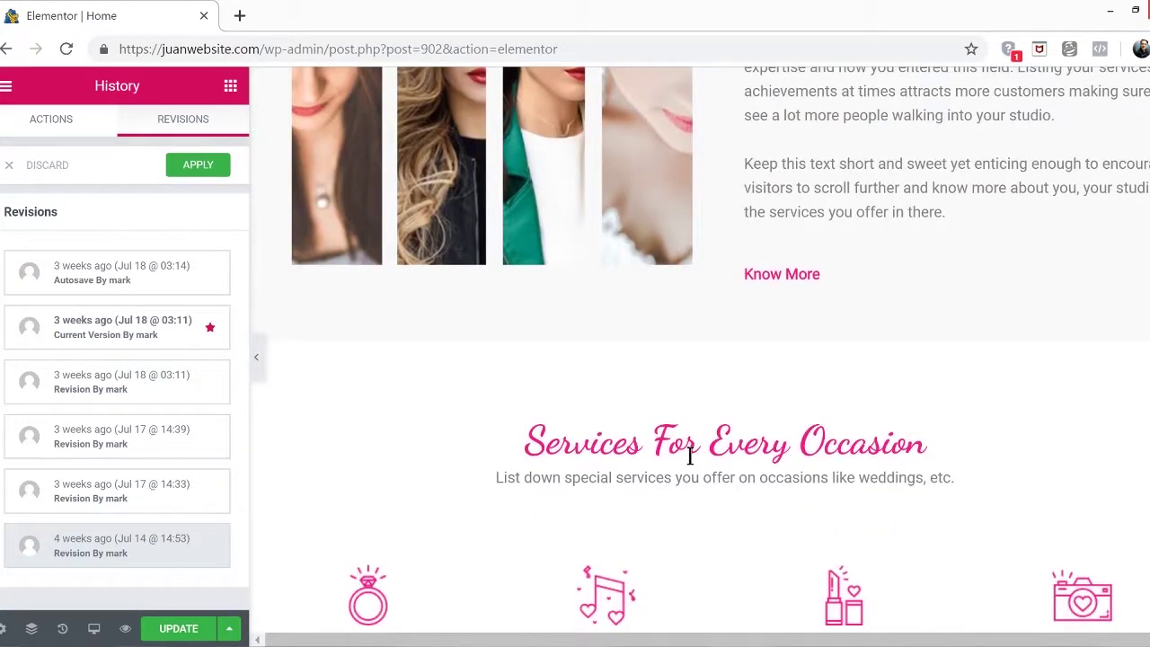
pyautogui.scroll(-10, 690, 455)
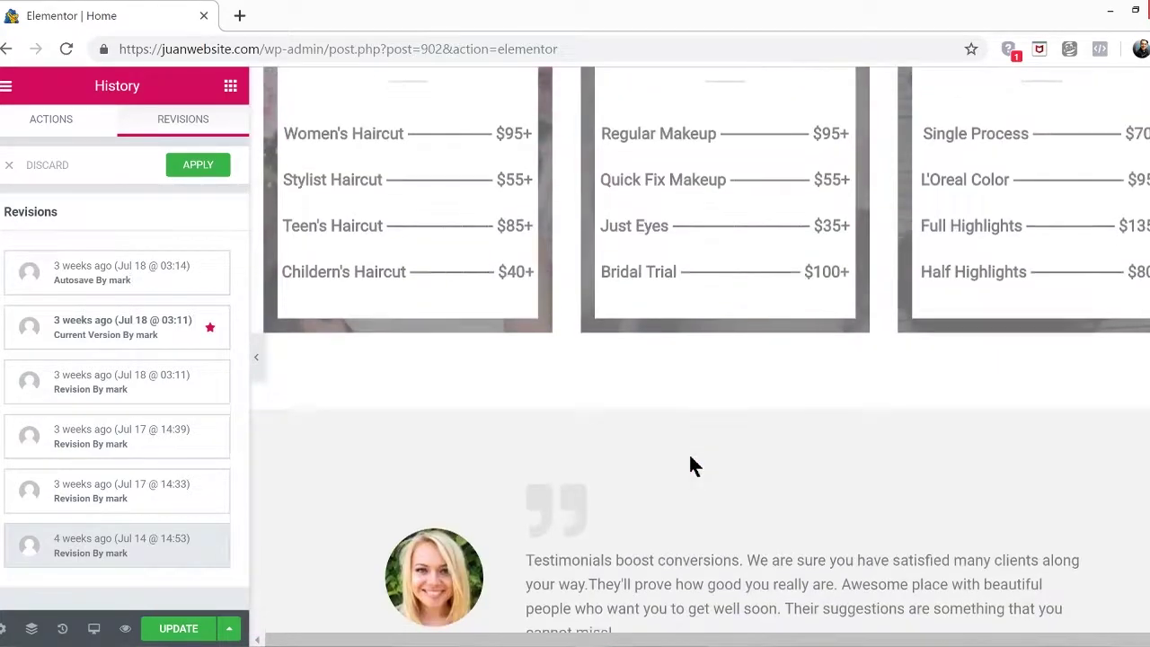
pyautogui.scroll(-5, 687, 451)
pyautogui.scroll(5, 688, 451)
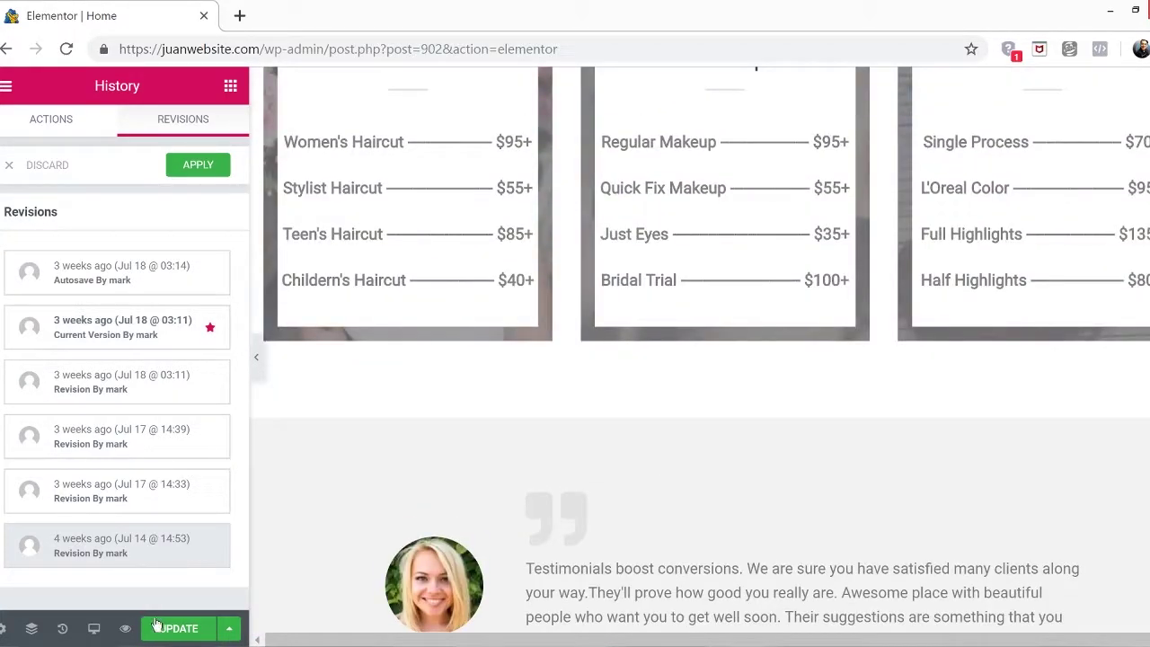
pyautogui.click(159, 628)
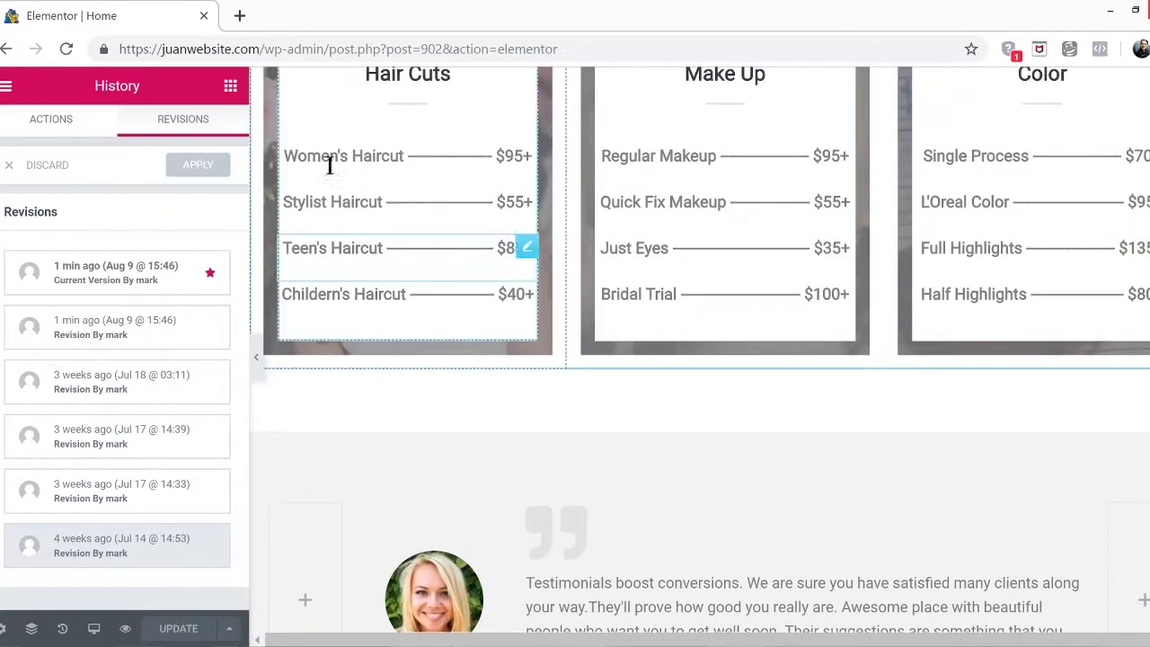
pyautogui.click(6, 85)
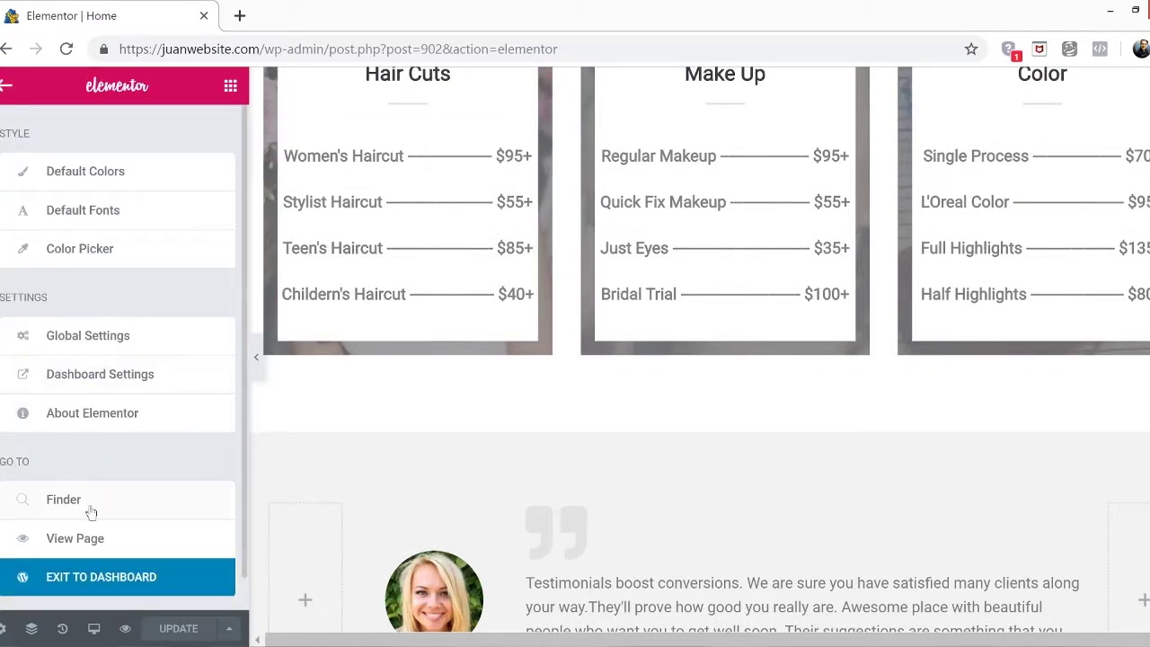
# View the restored home page on the live site and scroll through it
pyautogui.click(89, 539)
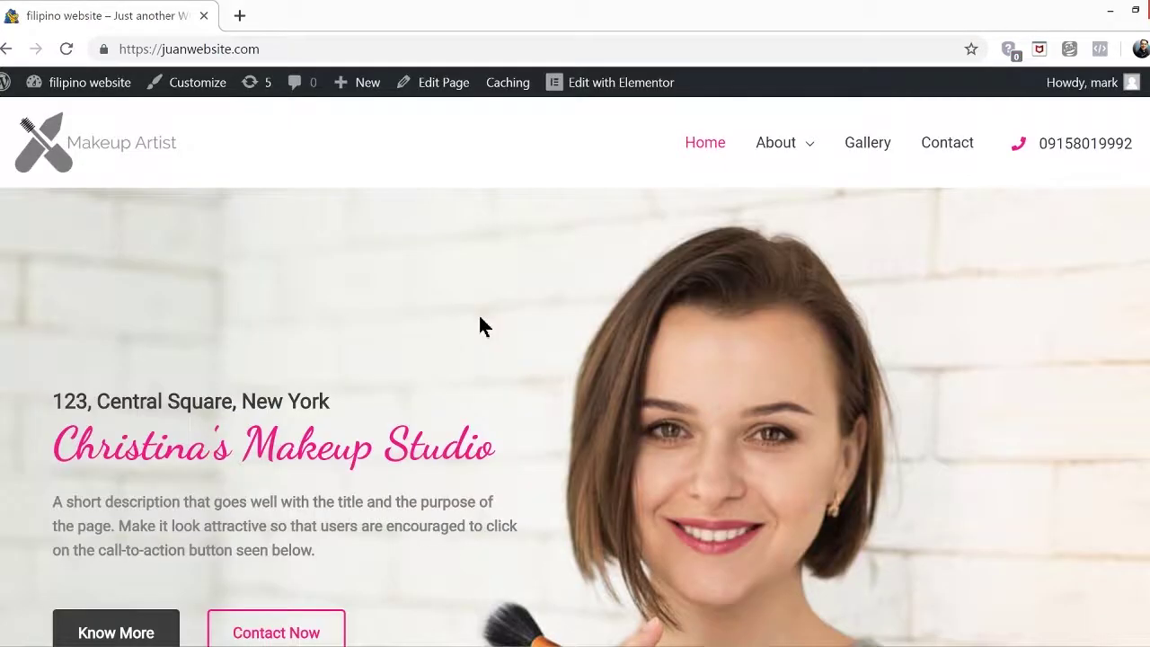
pyautogui.scroll(-10, 480, 325)
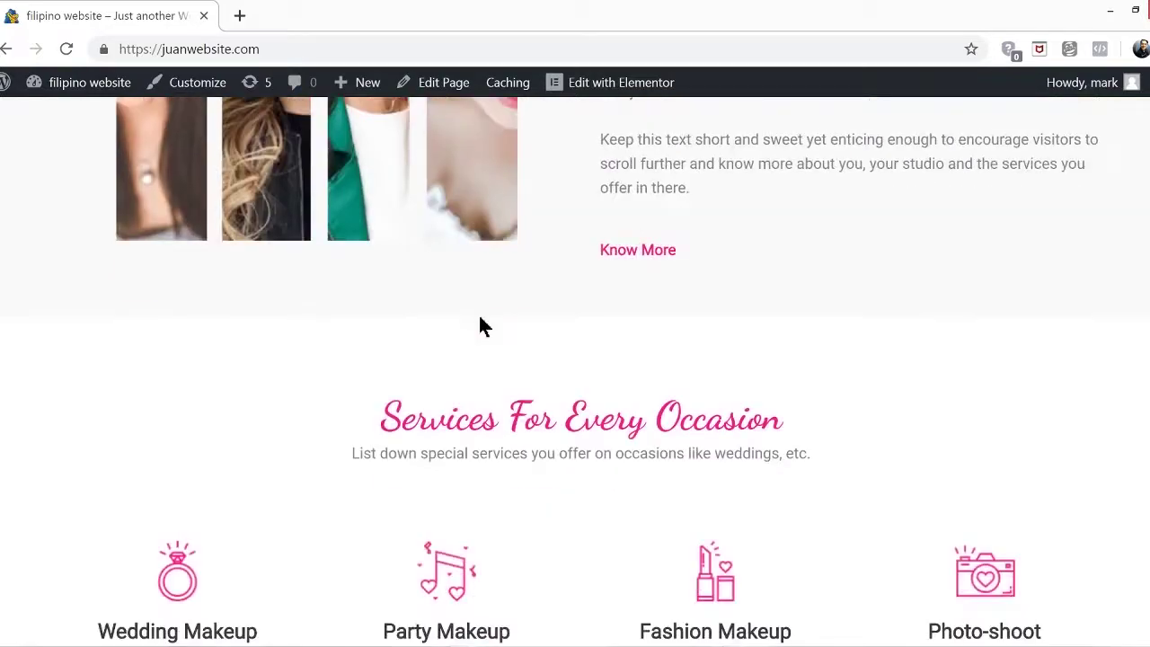
pyautogui.scroll(-10, 480, 325)
pyautogui.scroll(-3, 479, 315)
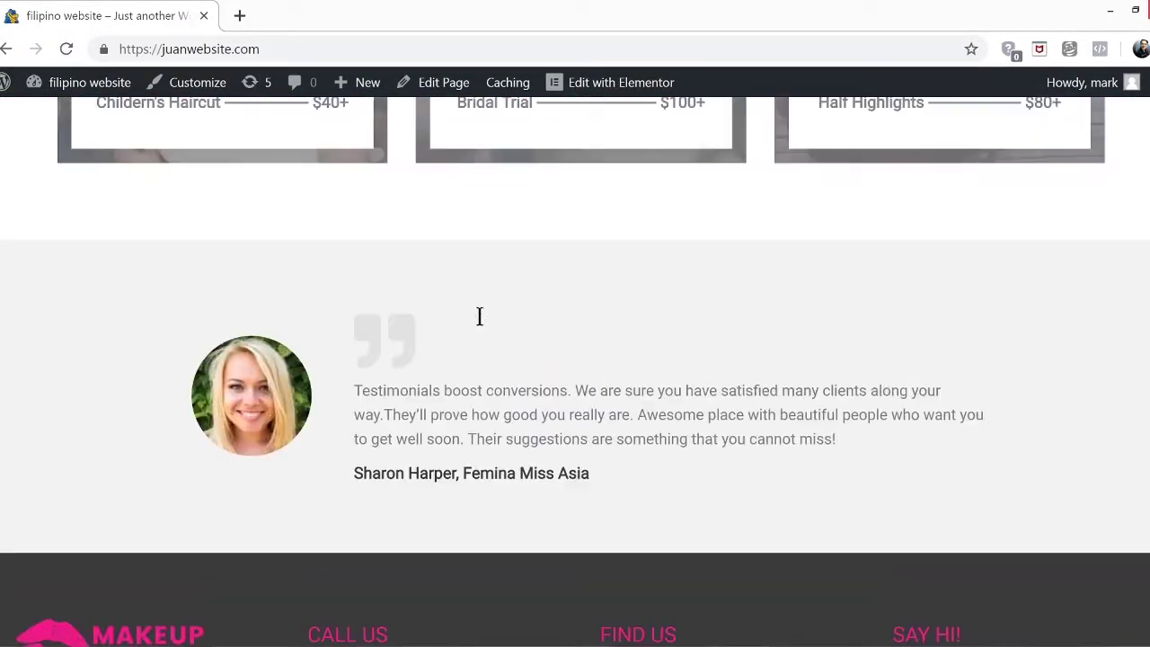
pyautogui.scroll(20, 479, 316)
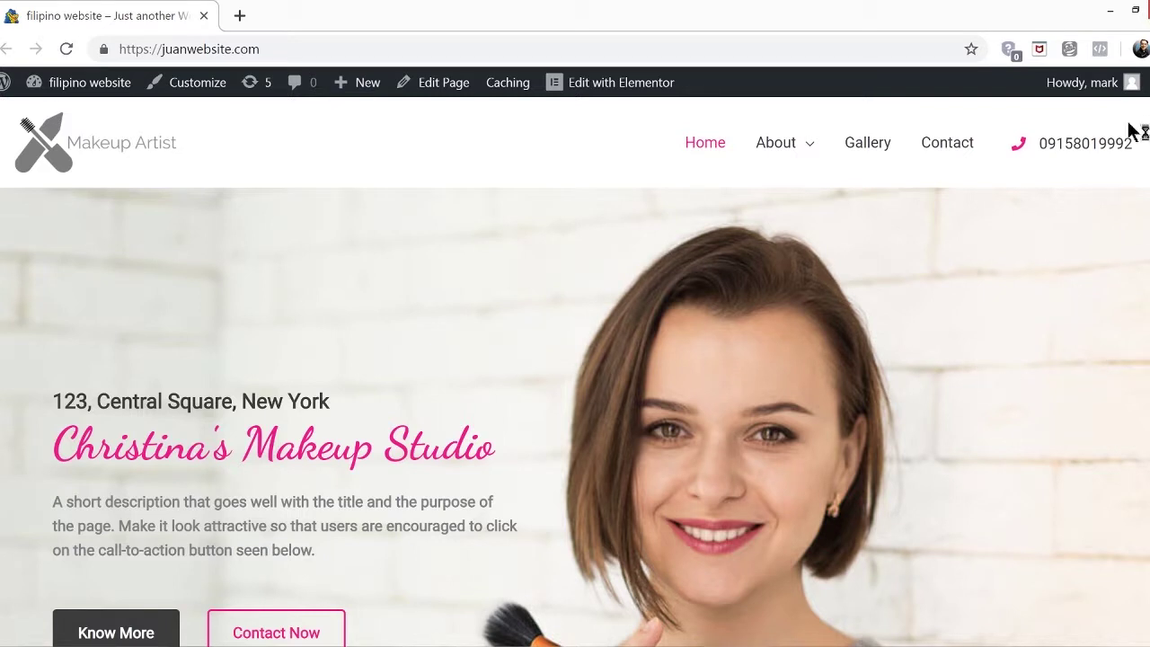
# Log out of the admin account and reload the site's home page as a visitor
pyautogui.moveTo(1130, 99)
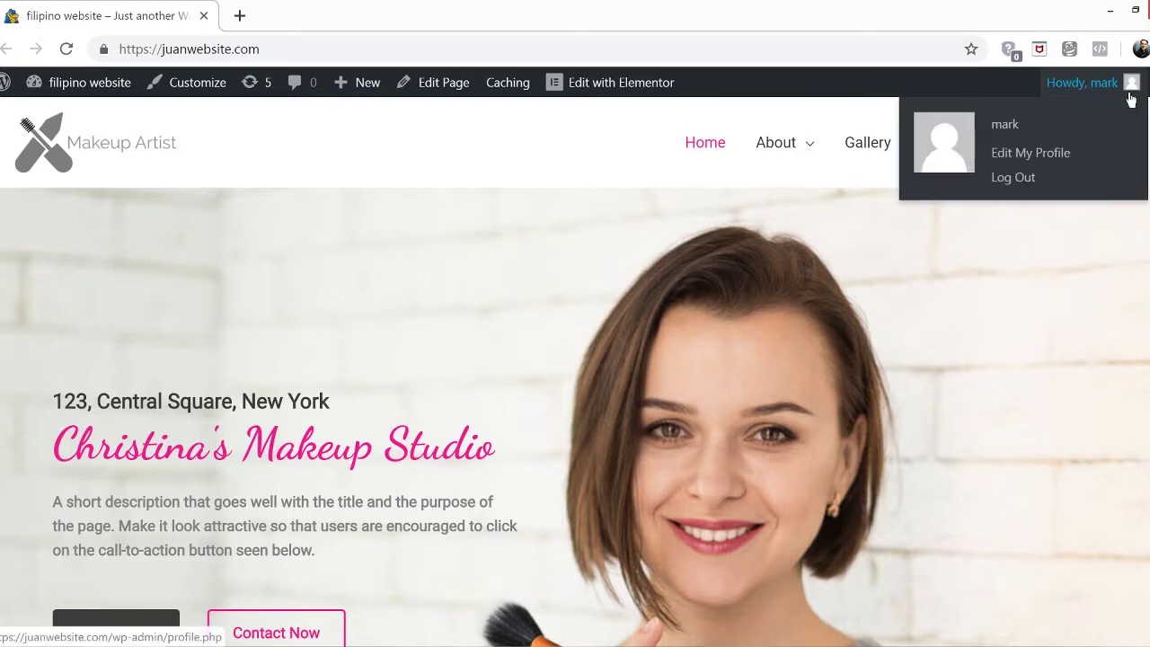
pyautogui.click(1030, 187)
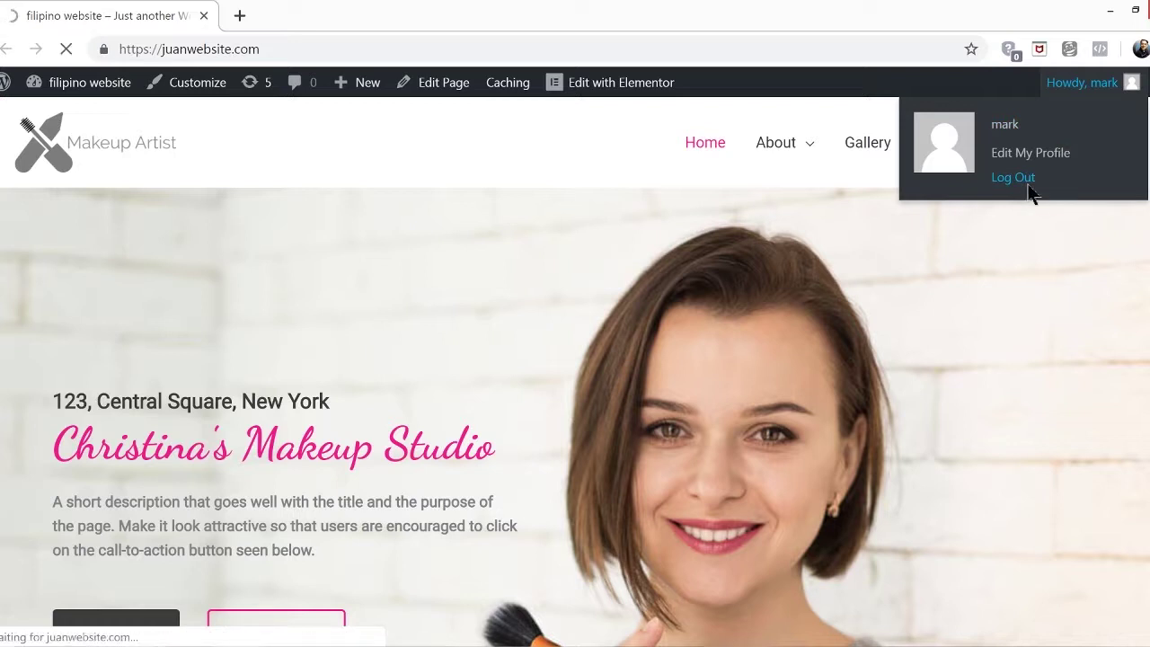
pyautogui.click(260, 51)
pyautogui.moveTo(260, 50); pyautogui.dragTo(555, 50)
pyautogui.press('BackSpace')
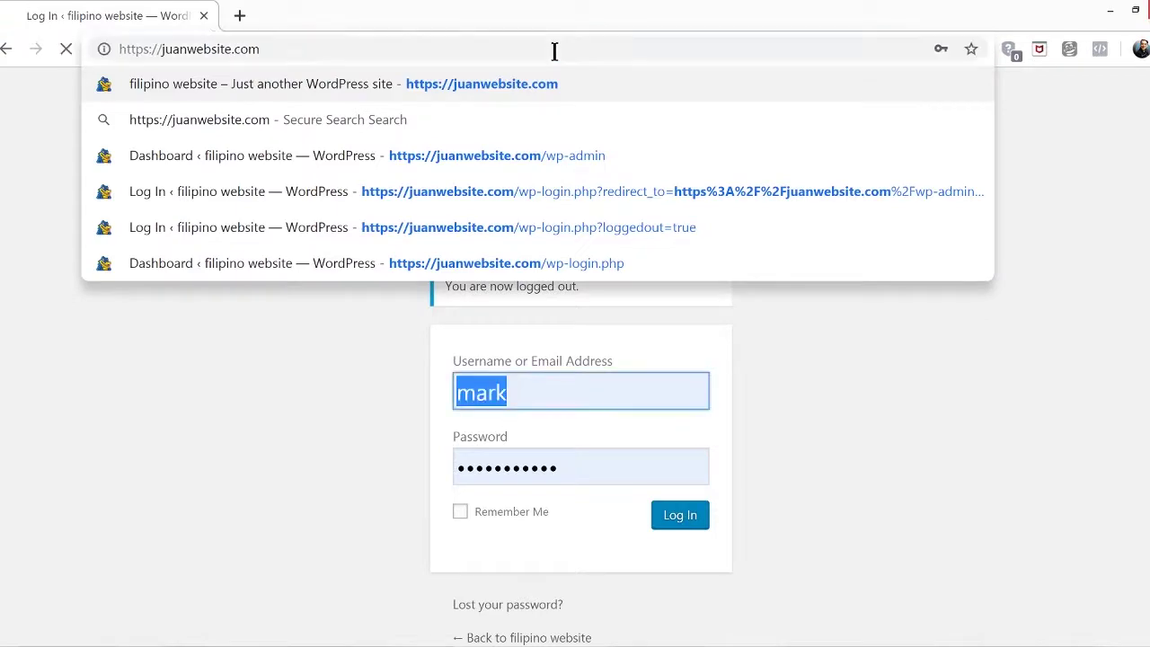
pyautogui.press('Return')
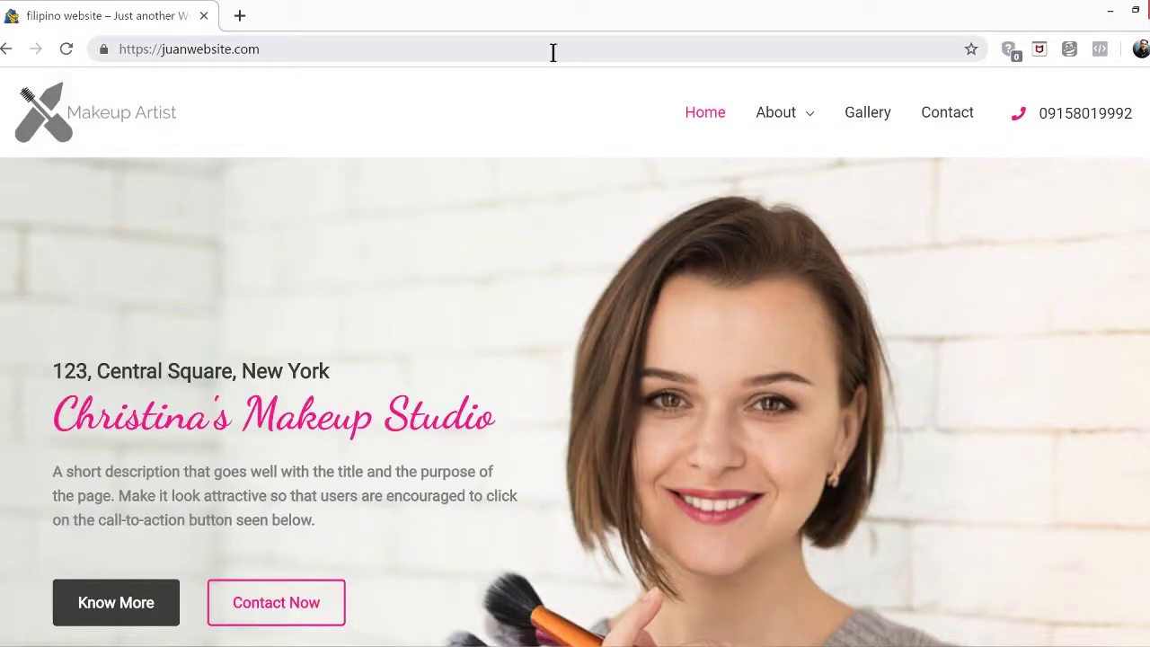